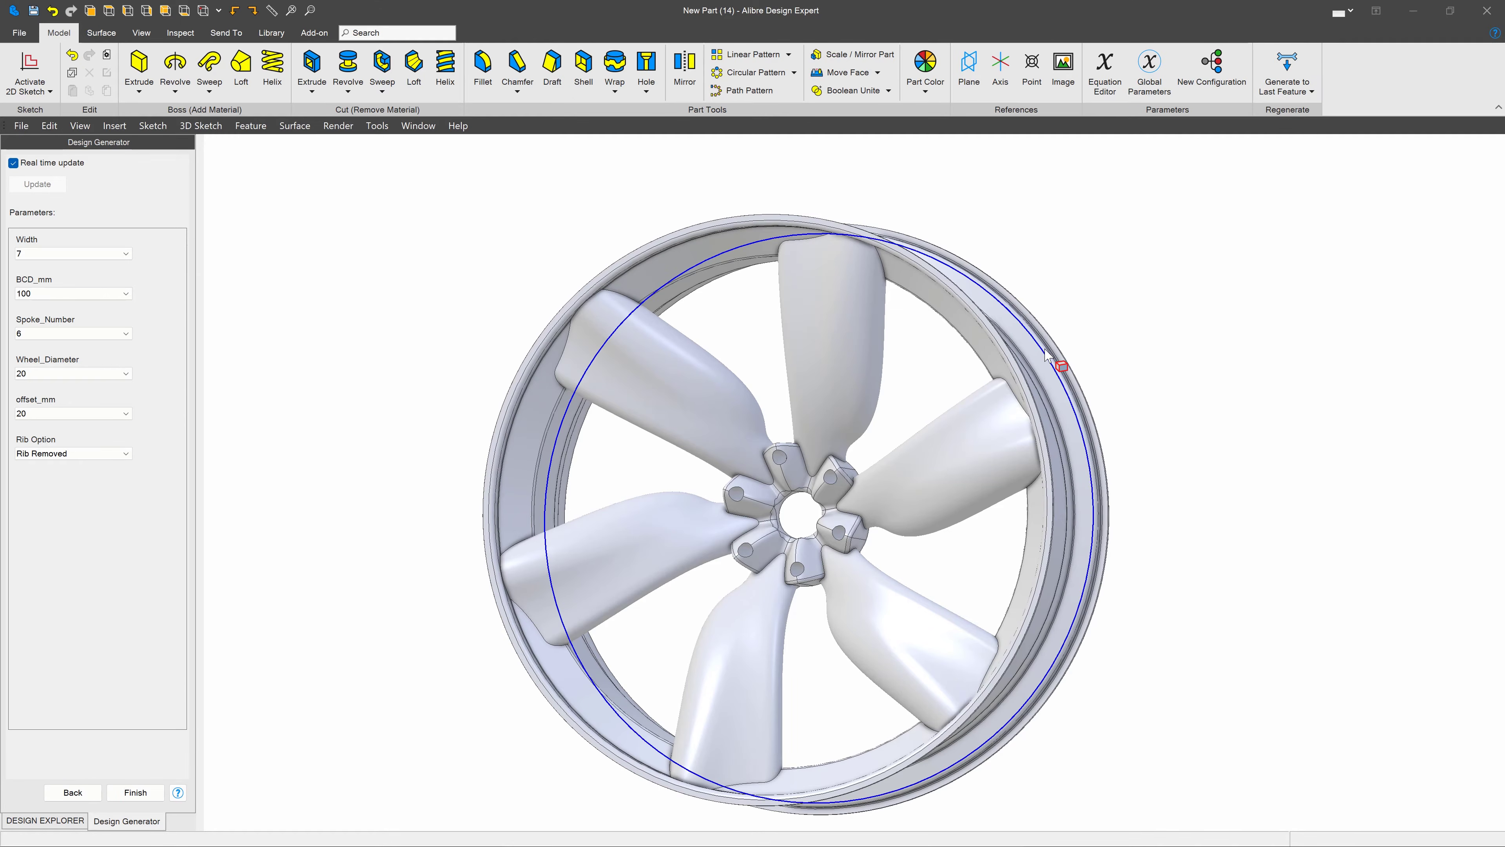
Step: Set the wheel's Spoke_Number to 5 and its Wheel_Diameter to 16
{"action": "left_click", "coordinate": [72, 335]}
{"action": "left_click", "coordinate": [61, 350]}
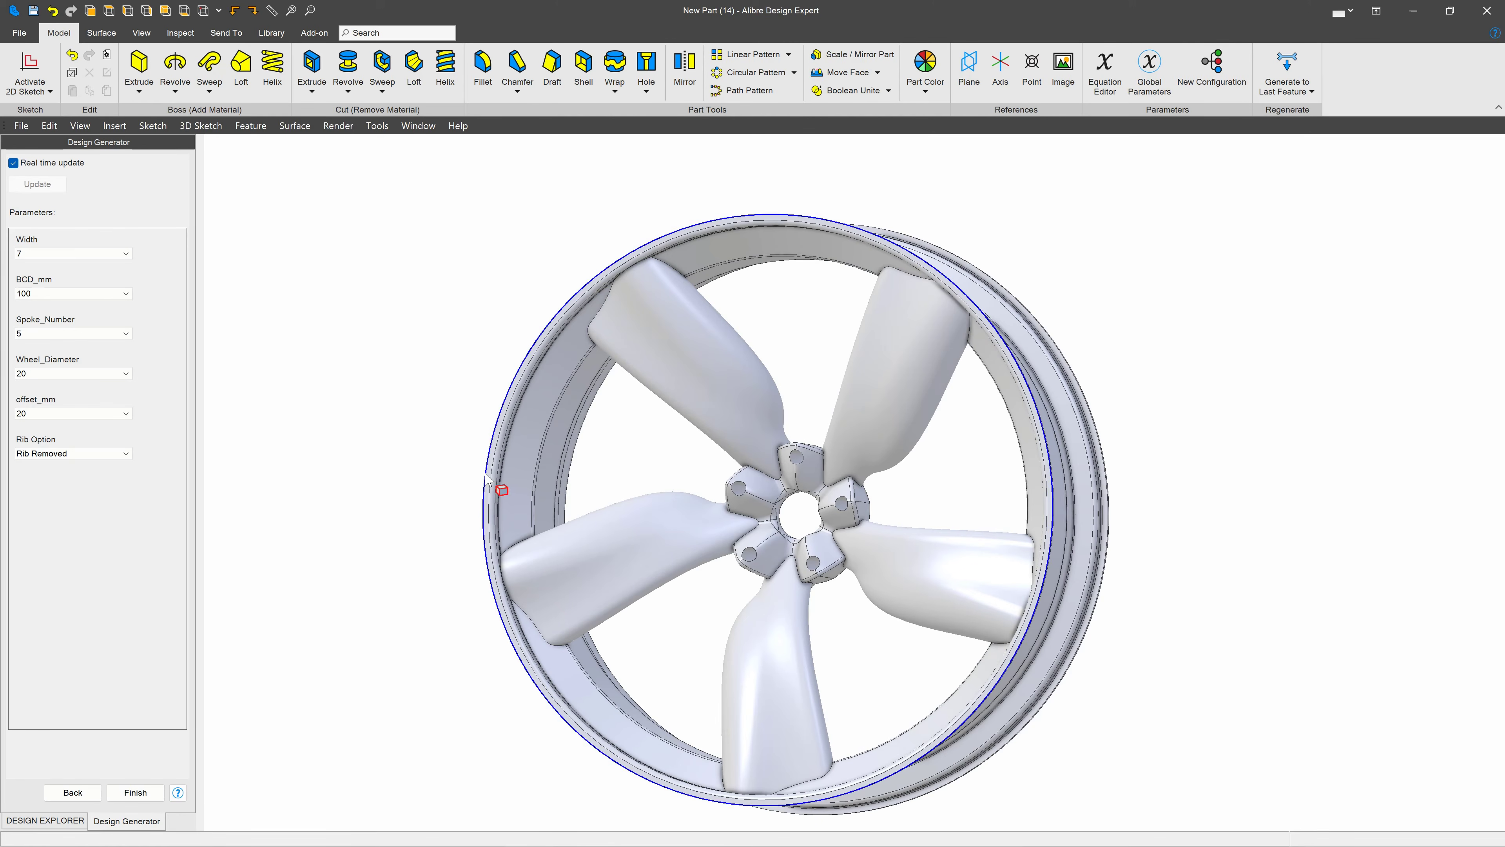
{"action": "left_click", "coordinate": [126, 373]}
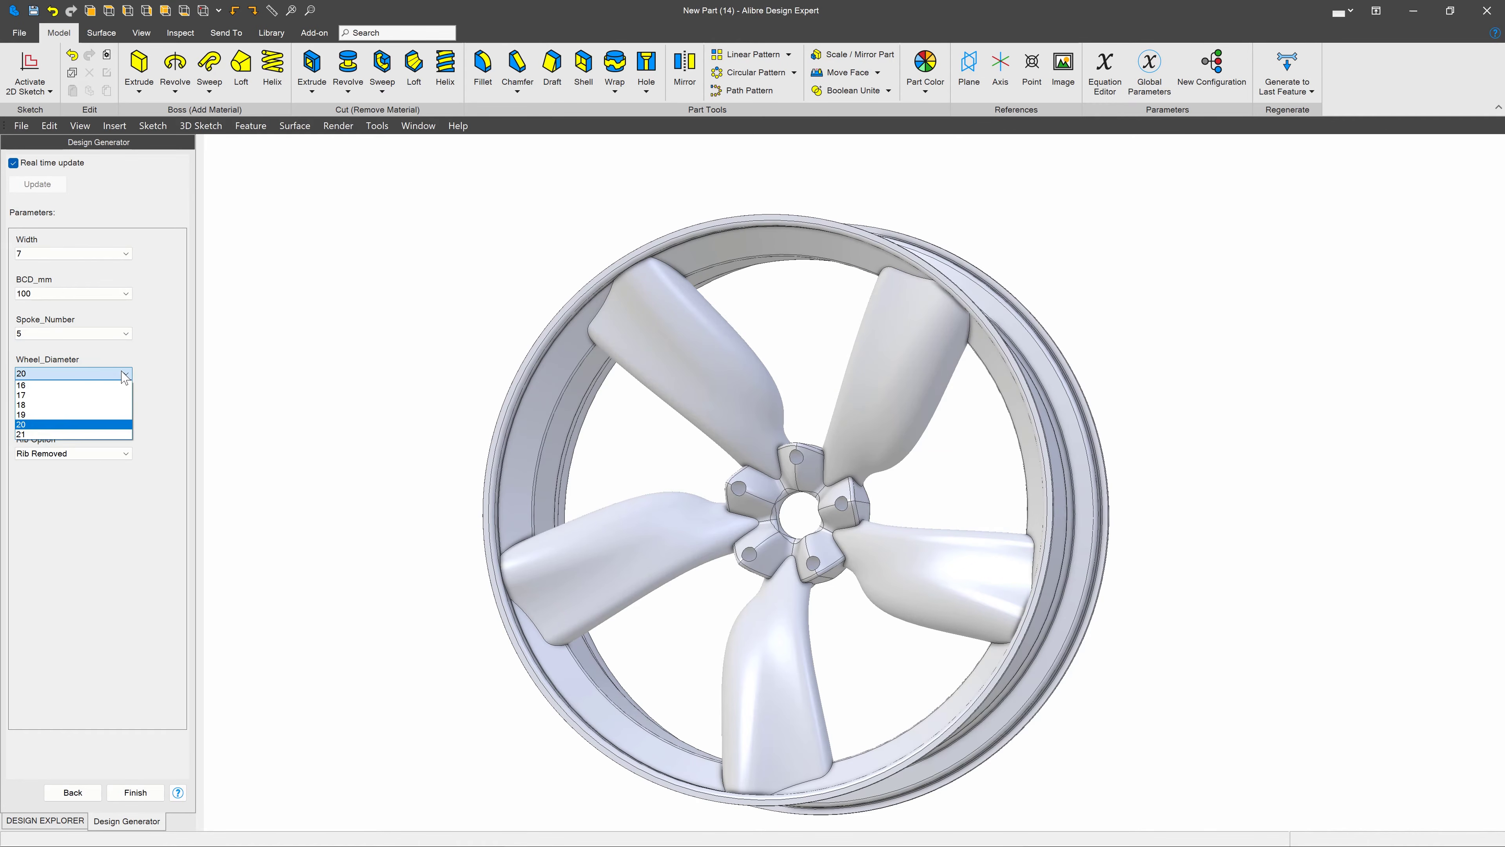
{"action": "left_click", "coordinate": [62, 386]}
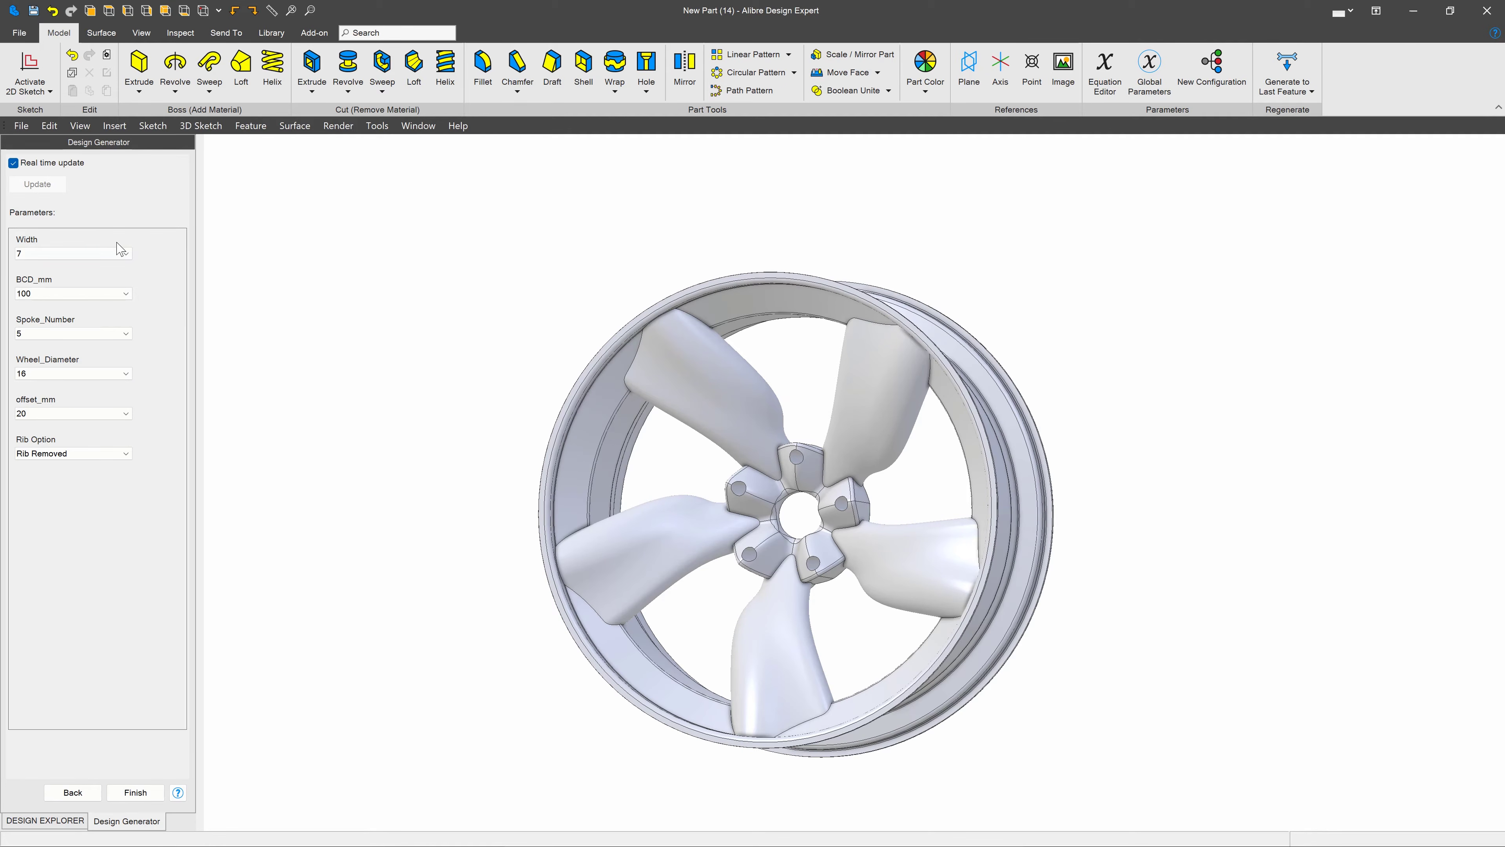
Step: Set the wheel's Width to 9 and its BCD_mm to 114.3
{"action": "middle_click_drag", "start_coordinate": [415, 338], "coordinate": [412, 347]}
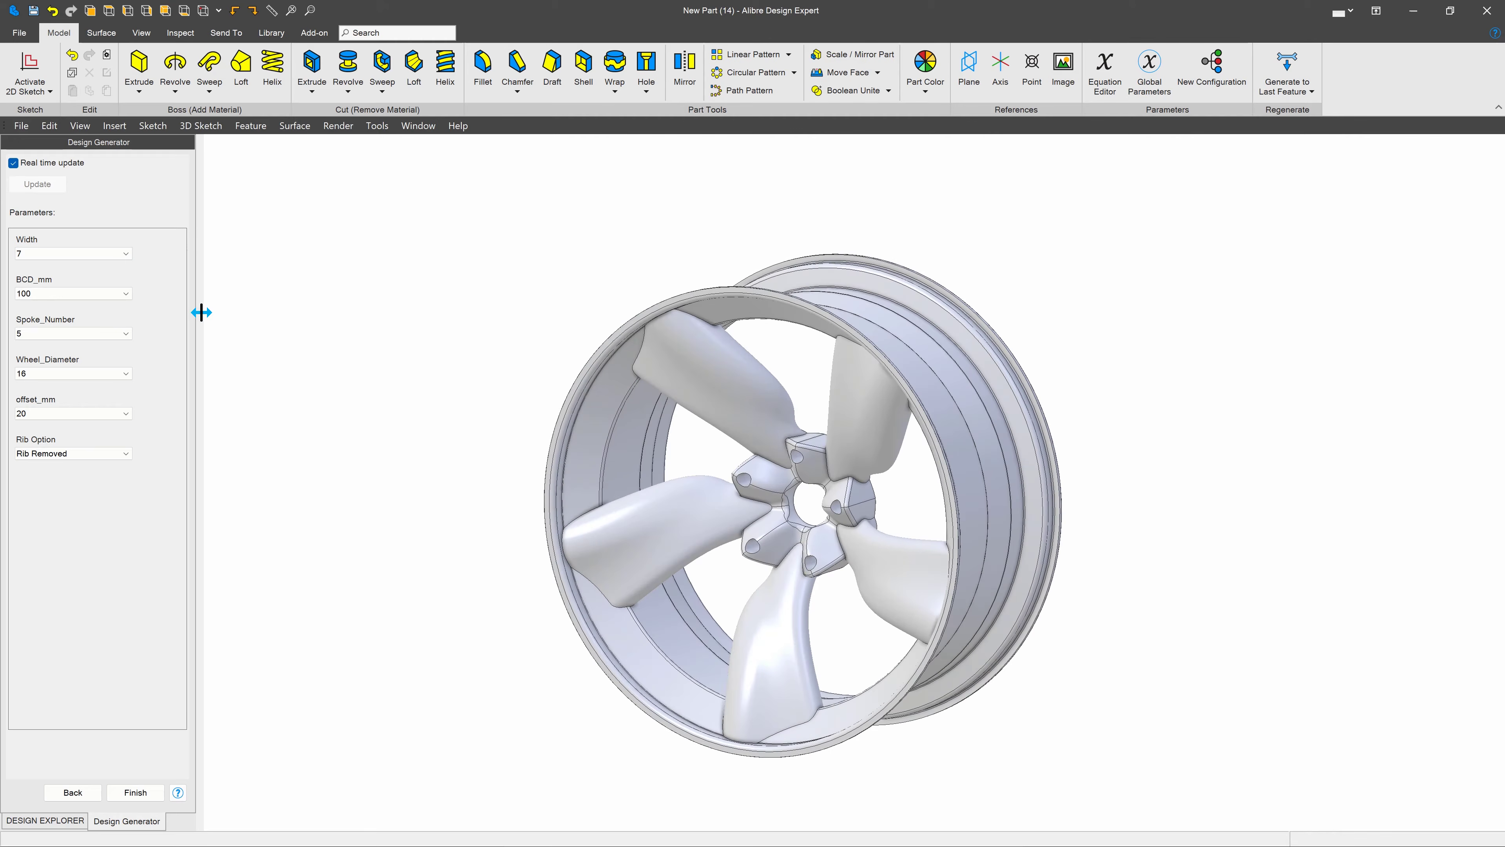
{"action": "left_click", "coordinate": [112, 254]}
{"action": "left_click", "coordinate": [46, 286]}
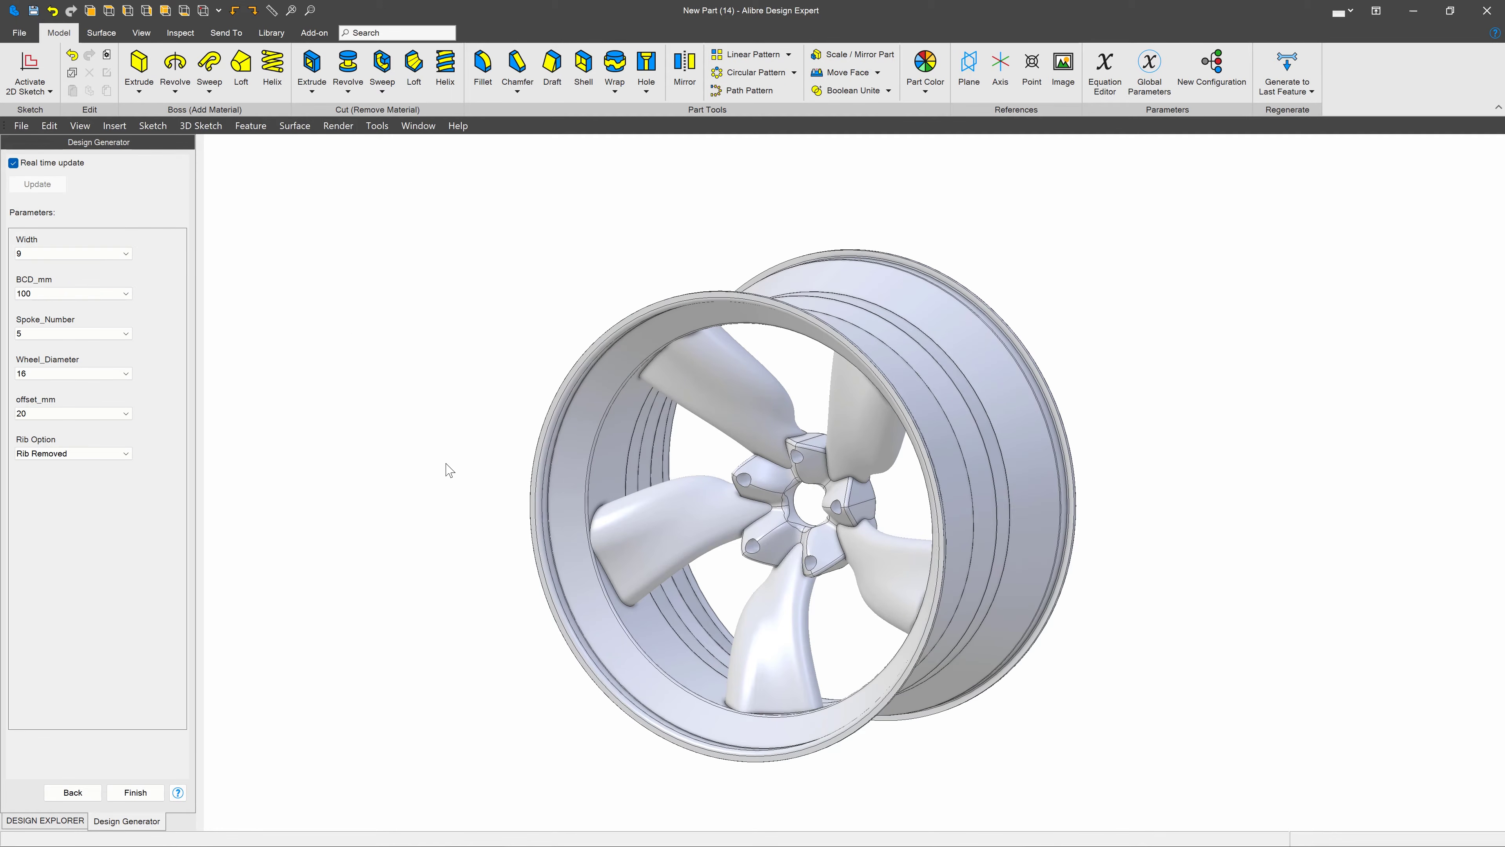
{"action": "left_click", "coordinate": [37, 294]}
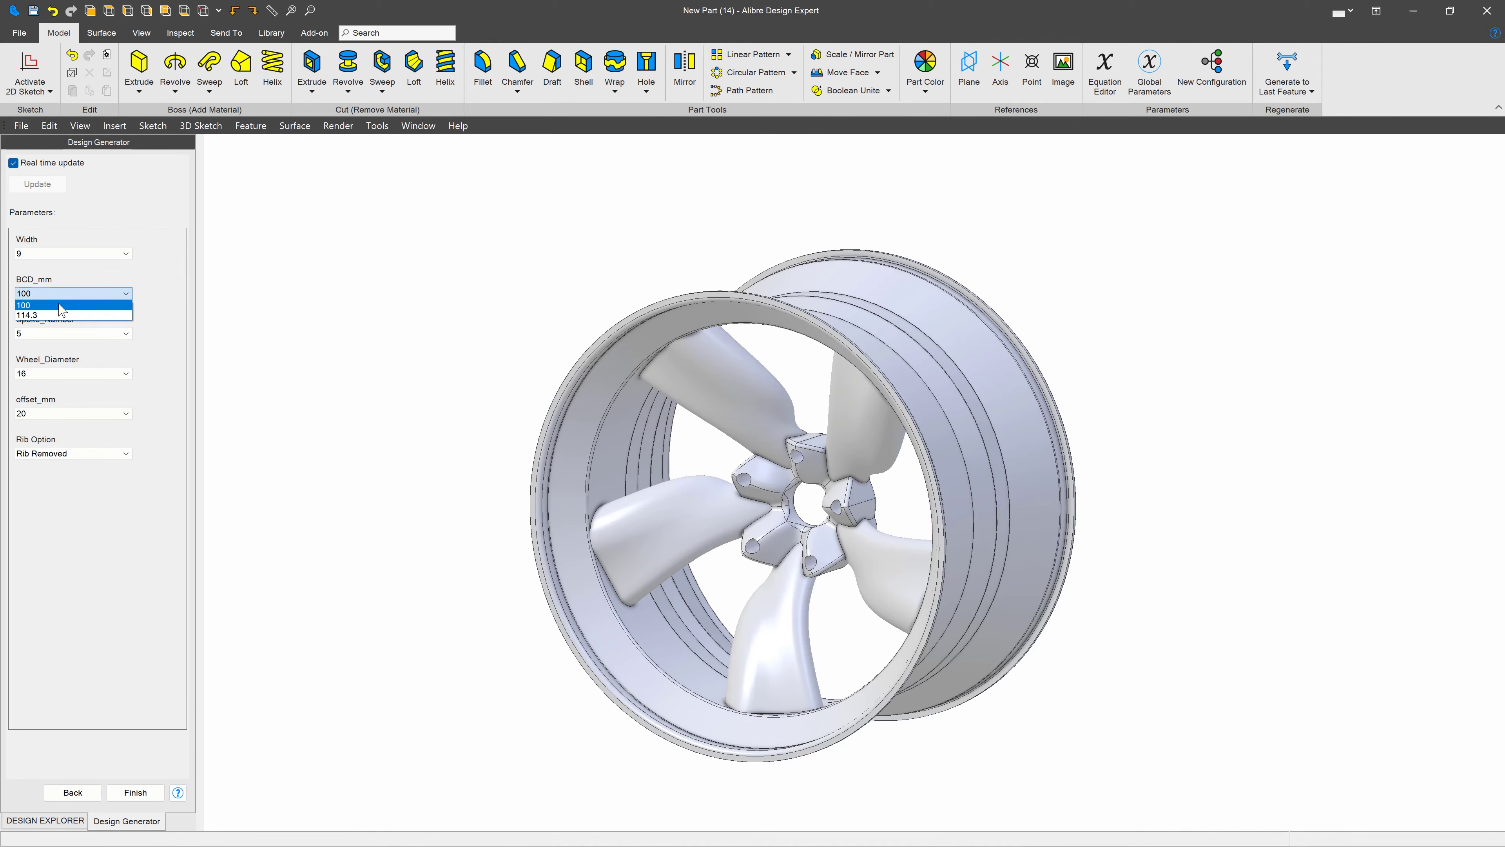
{"action": "left_click", "coordinate": [37, 315]}
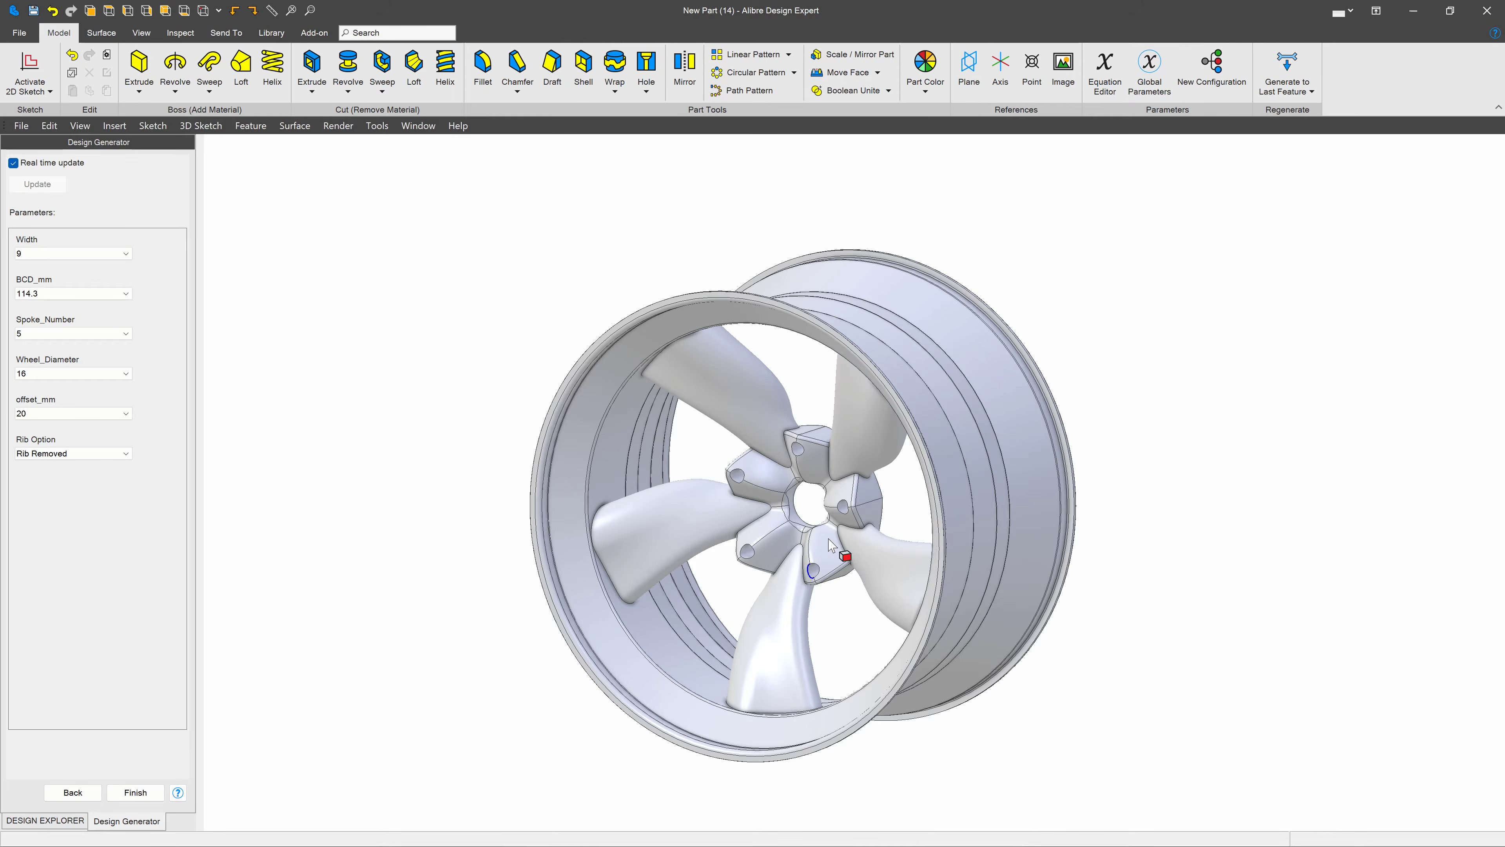
Step: Set the wheel's offset_mm to 10 and switch the Rib Option to Rib Added
{"action": "left_click", "coordinate": [102, 416]}
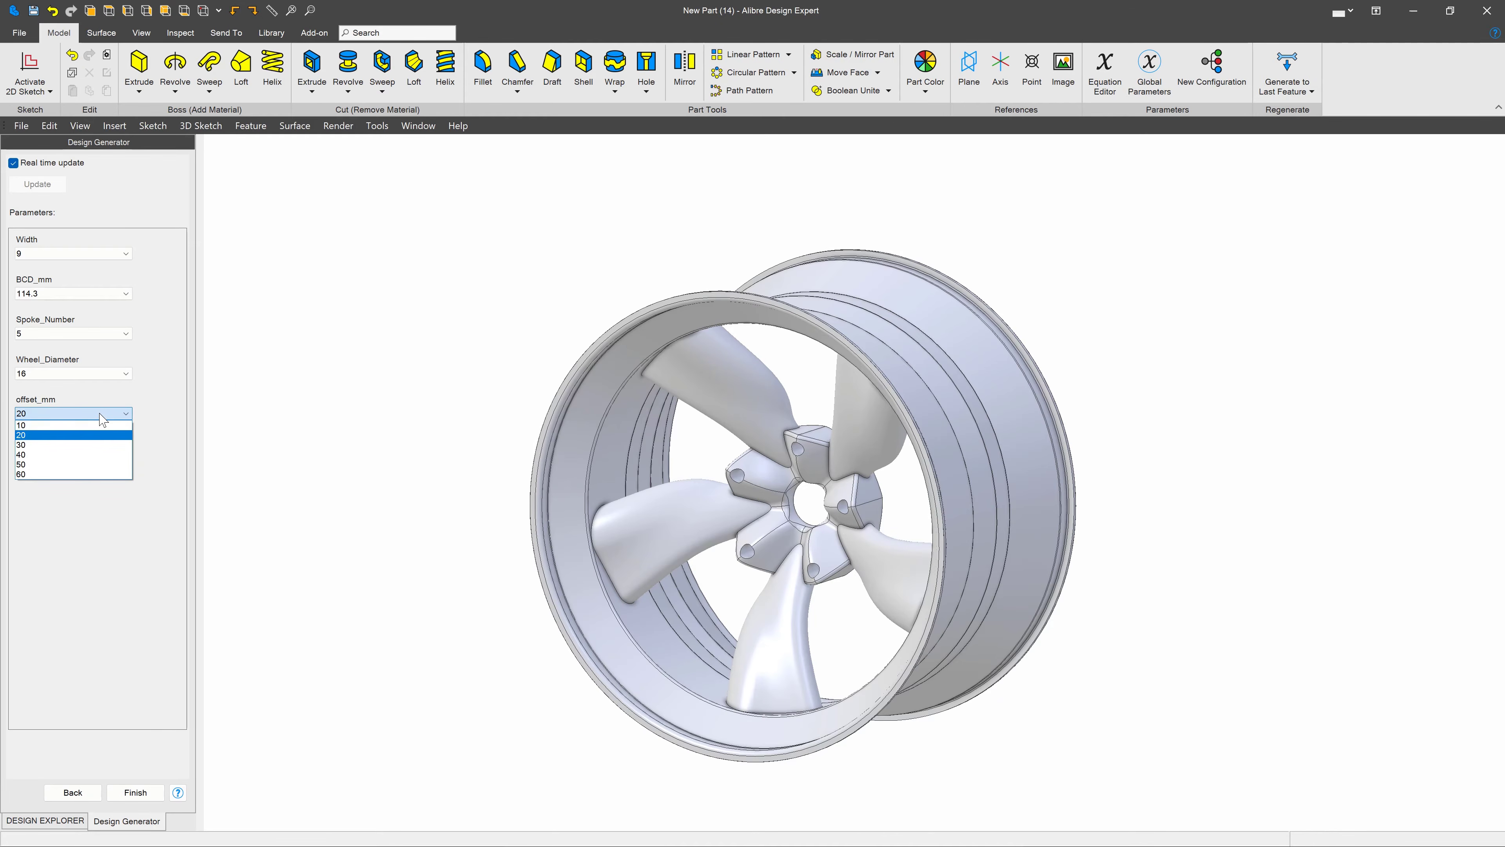
{"action": "left_click", "coordinate": [36, 425]}
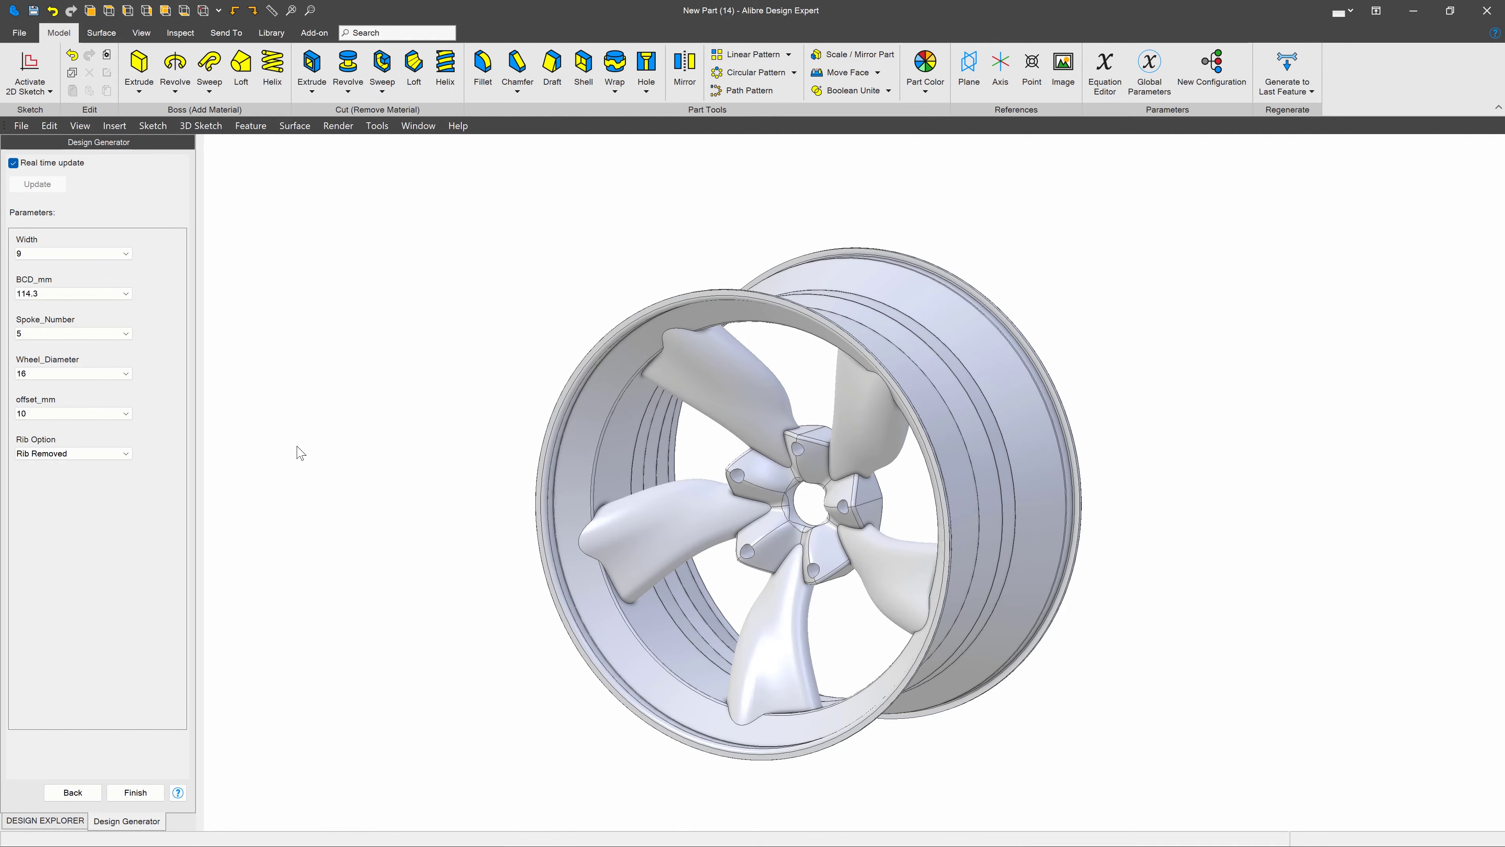
{"action": "scroll", "coordinate": [845, 509], "scroll_direction": "up", "scroll_amount": 5}
{"action": "middle_click_drag", "start_coordinate": [866, 474], "coordinate": [869, 459]}
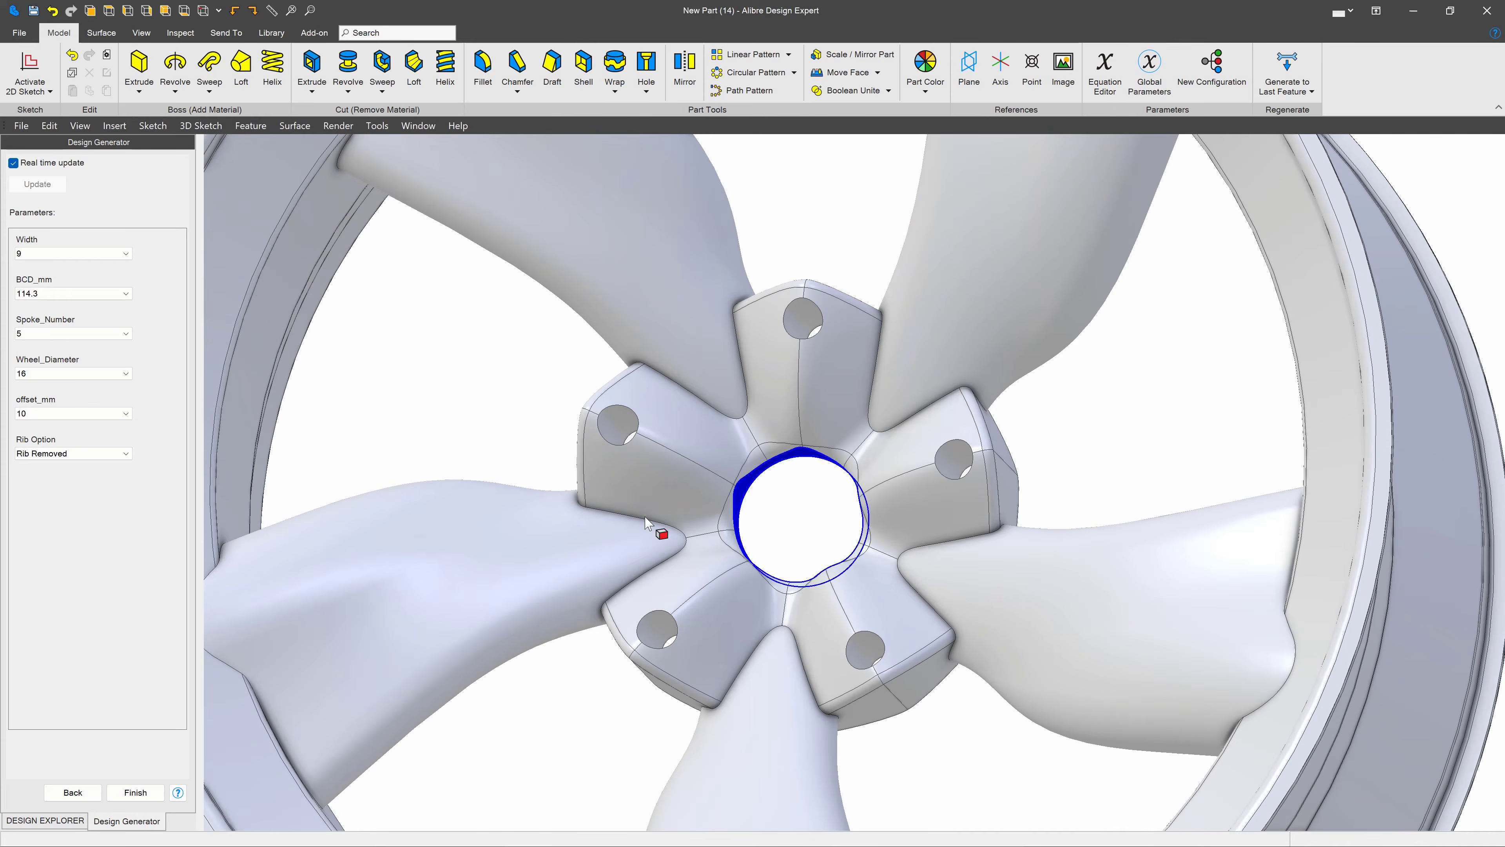
{"action": "left_click", "coordinate": [98, 454]}
{"action": "left_click", "coordinate": [50, 475]}
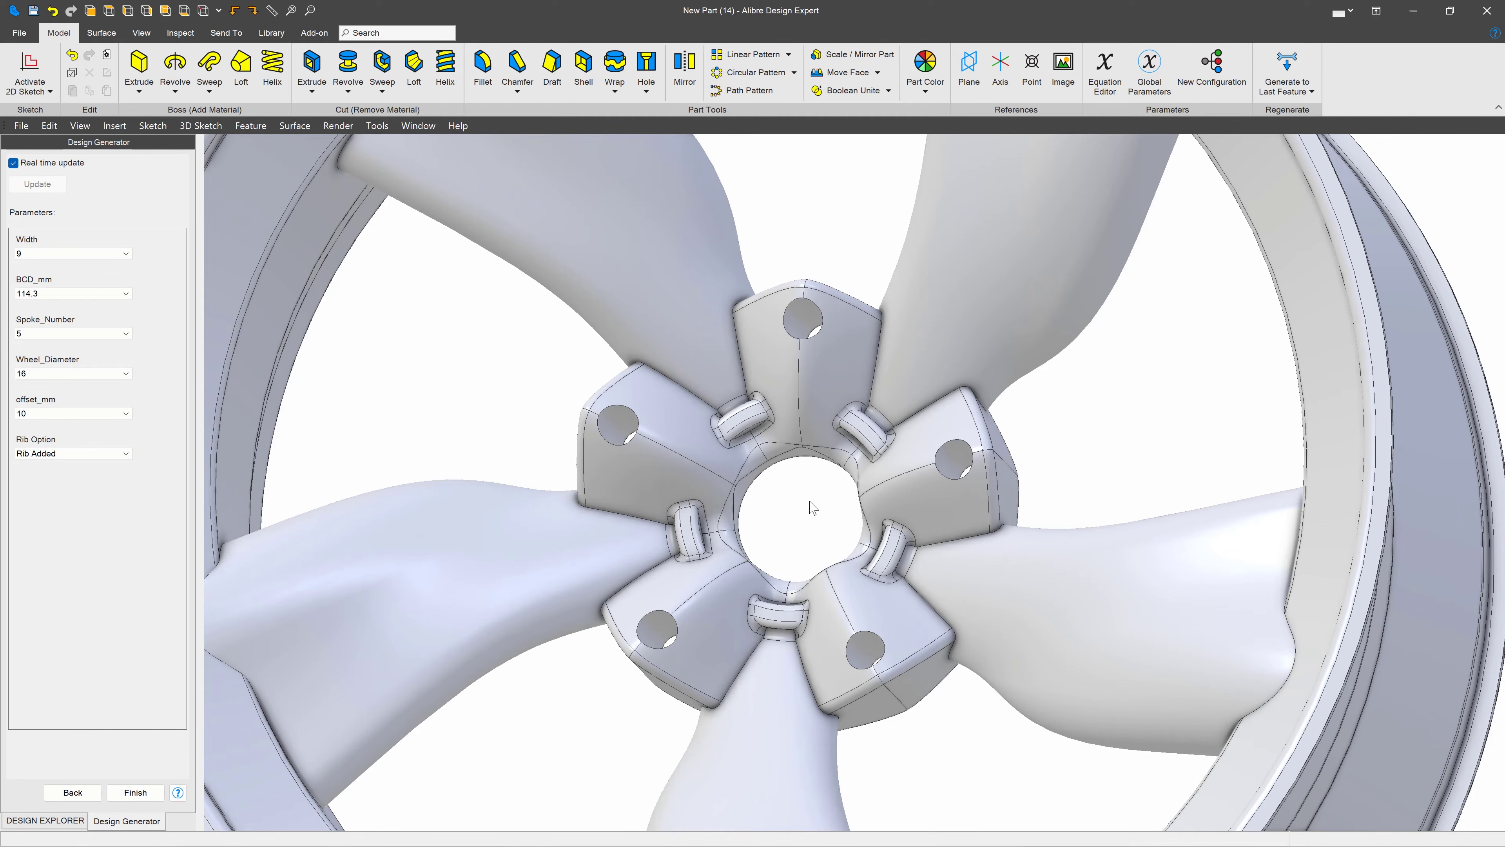
Step: Inspect the configured wheel with its hub ribs and finish the Design Generator
{"action": "scroll", "coordinate": [640, 495], "scroll_direction": "down", "scroll_amount": 6}
{"action": "mouse_move", "coordinate": [659, 508]}
{"action": "middle_mouse_down"}
{"action": "mouse_move", "coordinate": [638, 510]}
{"action": "mouse_move", "coordinate": [651, 507]}
{"action": "middle_mouse_up"}
{"action": "scroll", "coordinate": [492, 545], "scroll_direction": "up", "scroll_amount": 1}
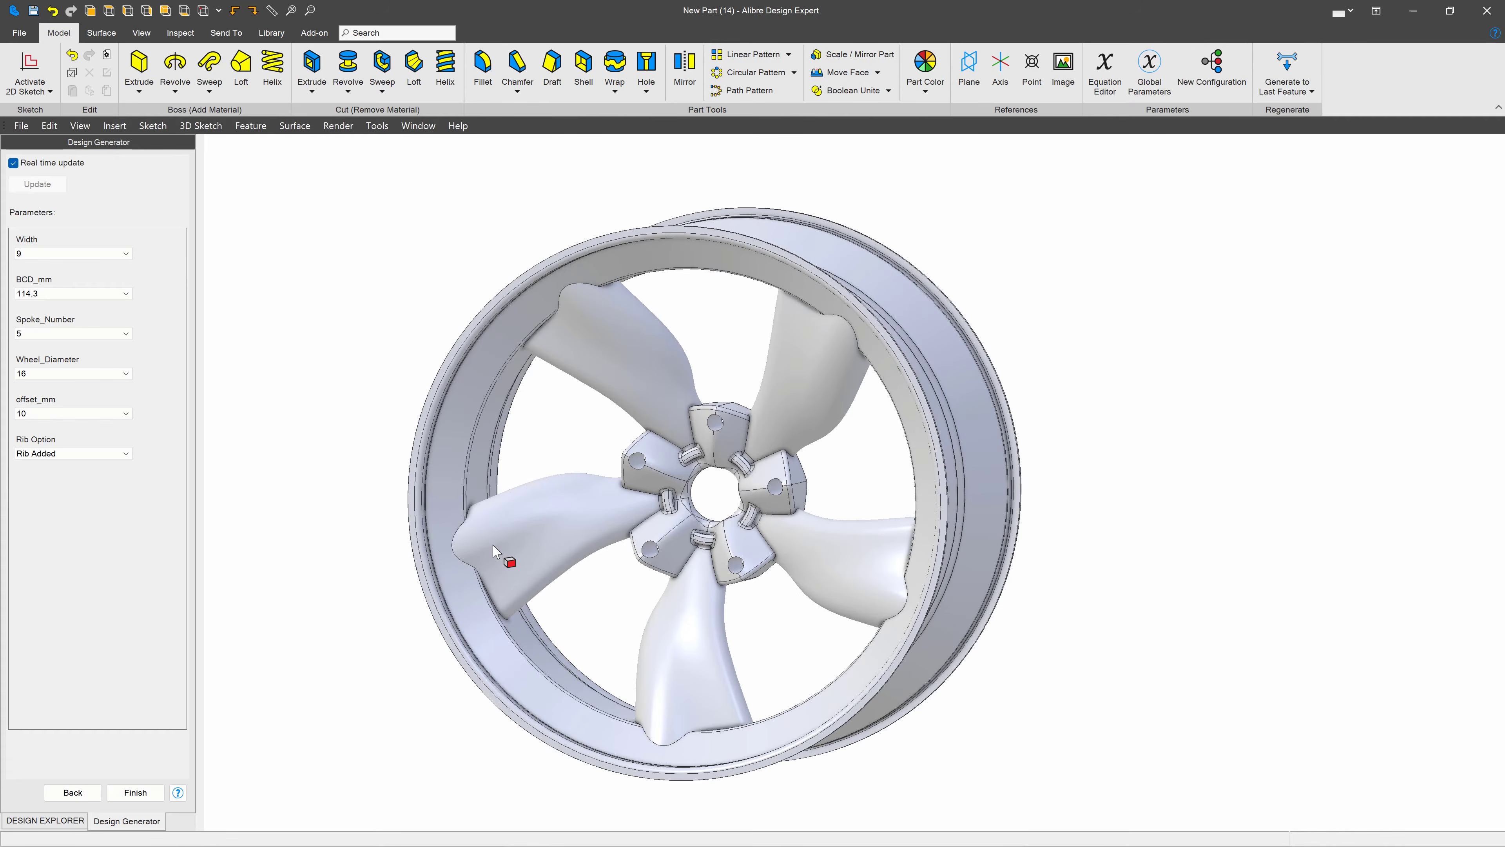
{"action": "scroll", "coordinate": [657, 526], "scroll_direction": "up", "scroll_amount": 2}
{"action": "scroll", "coordinate": [657, 526], "scroll_direction": "down", "scroll_amount": 2}
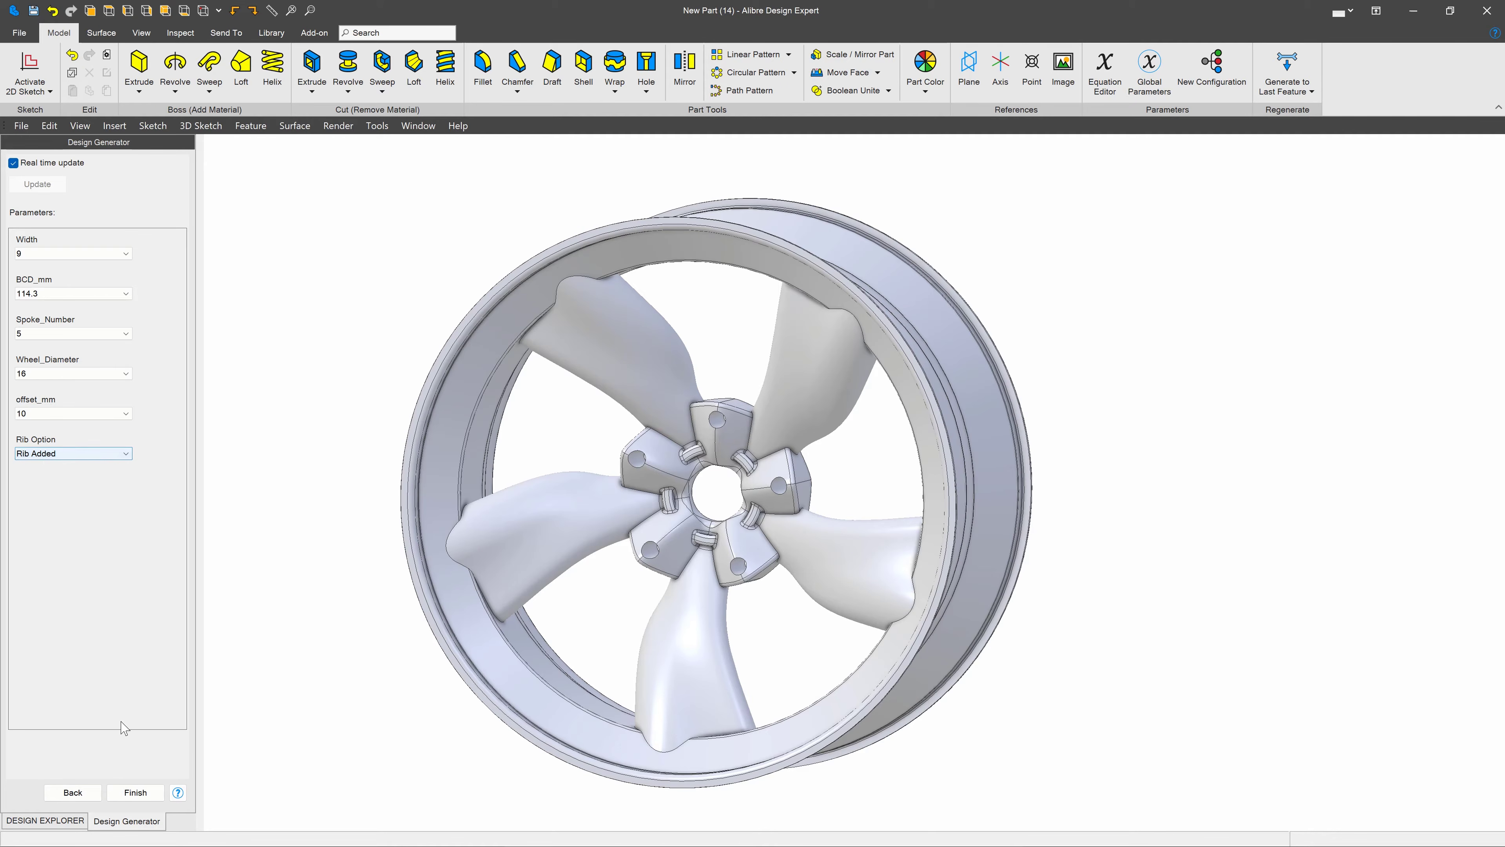
{"action": "left_click", "coordinate": [153, 792]}
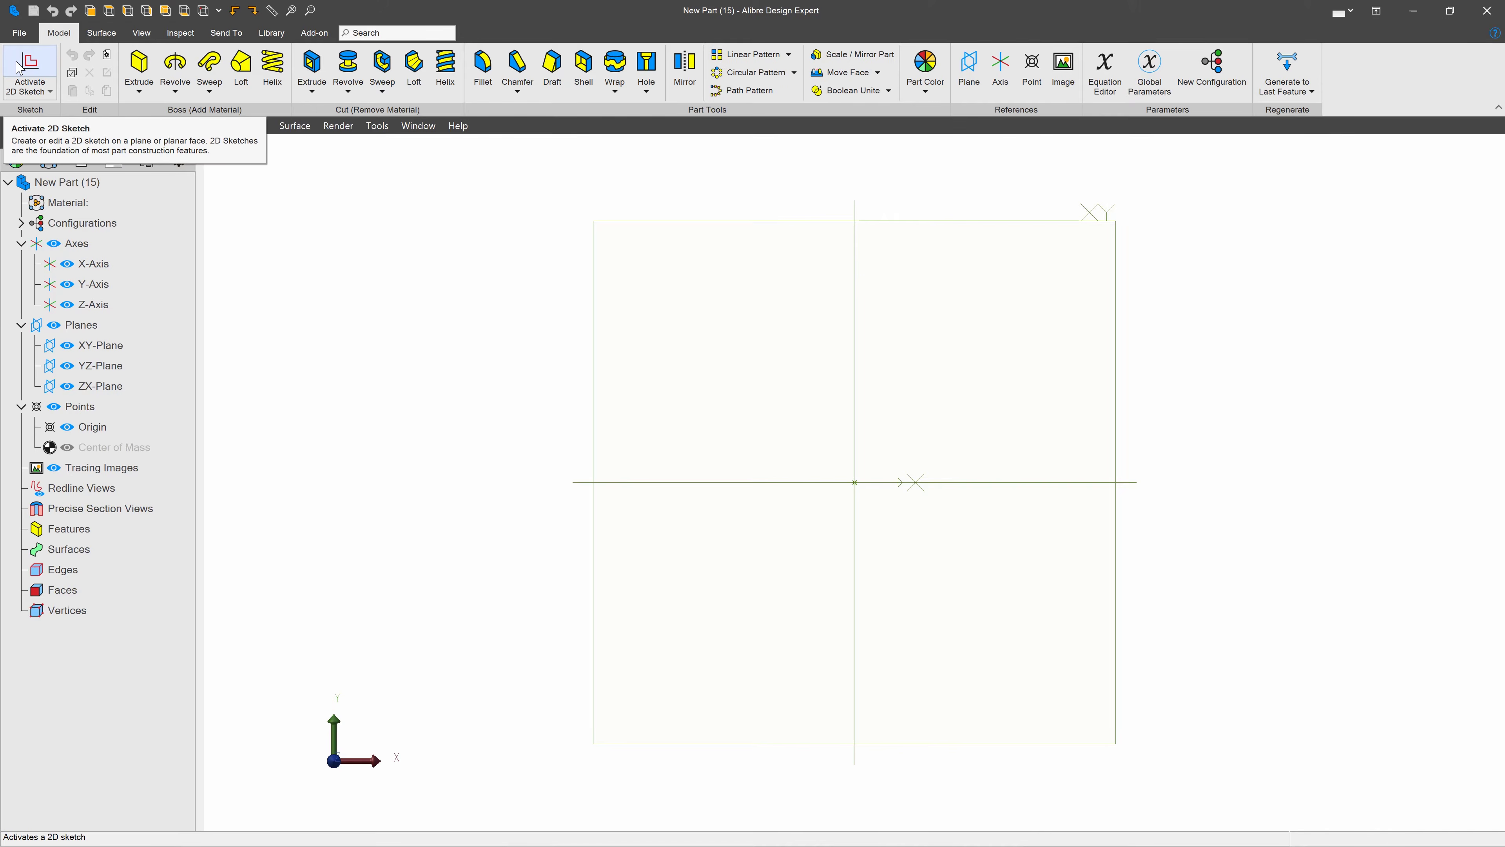
Step: Start a 2D sketch on the ZX-Plane and draw a center rectangle at the origin, about 2.1 inches high
{"action": "left_click", "coordinate": [30, 70]}
{"action": "left_click", "coordinate": [740, 482]}
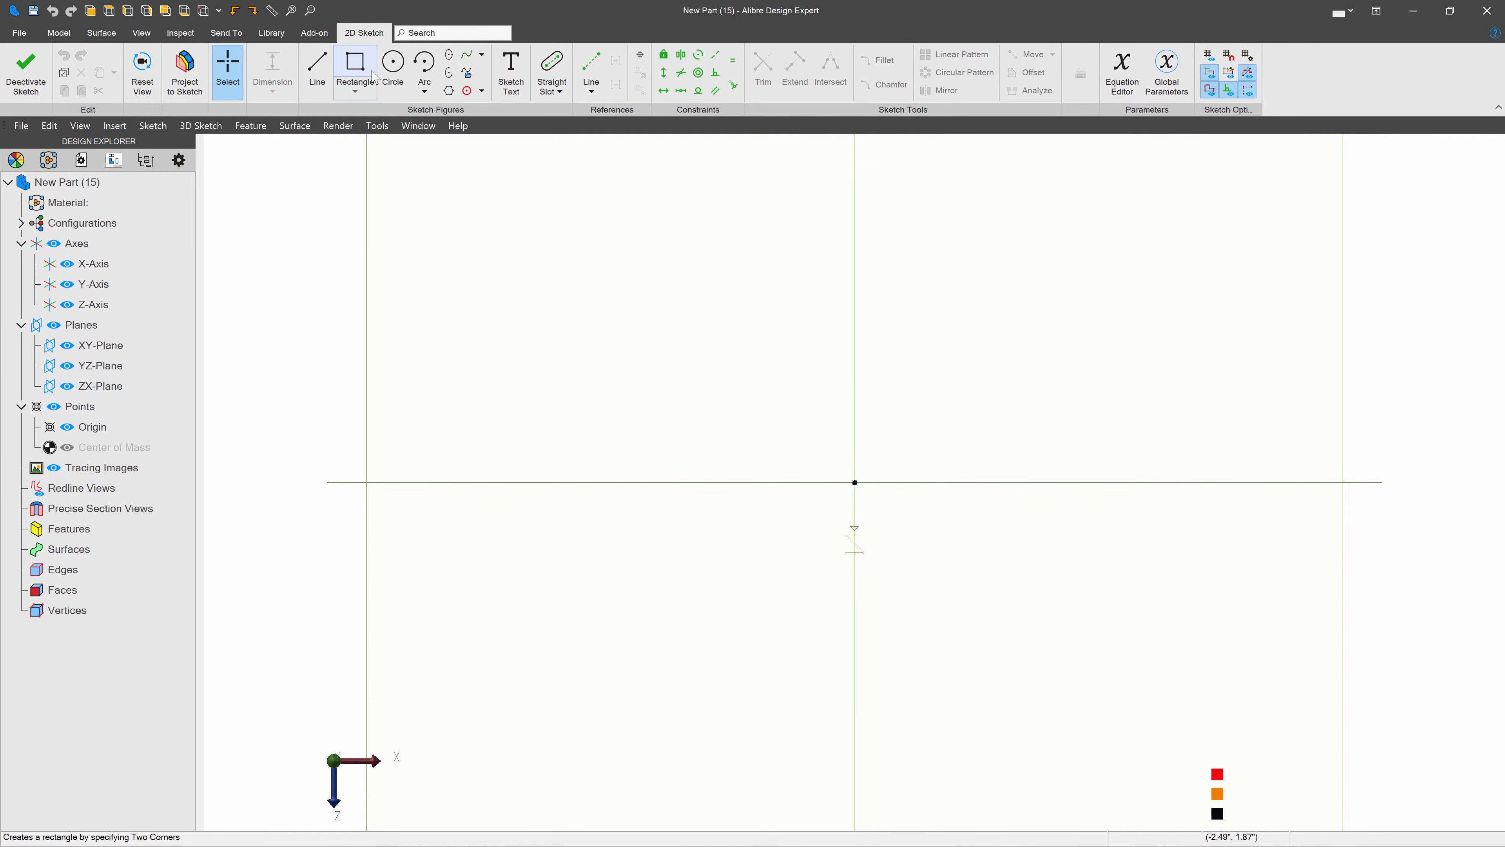
{"action": "left_click", "coordinate": [355, 90]}
{"action": "left_click", "coordinate": [407, 163]}
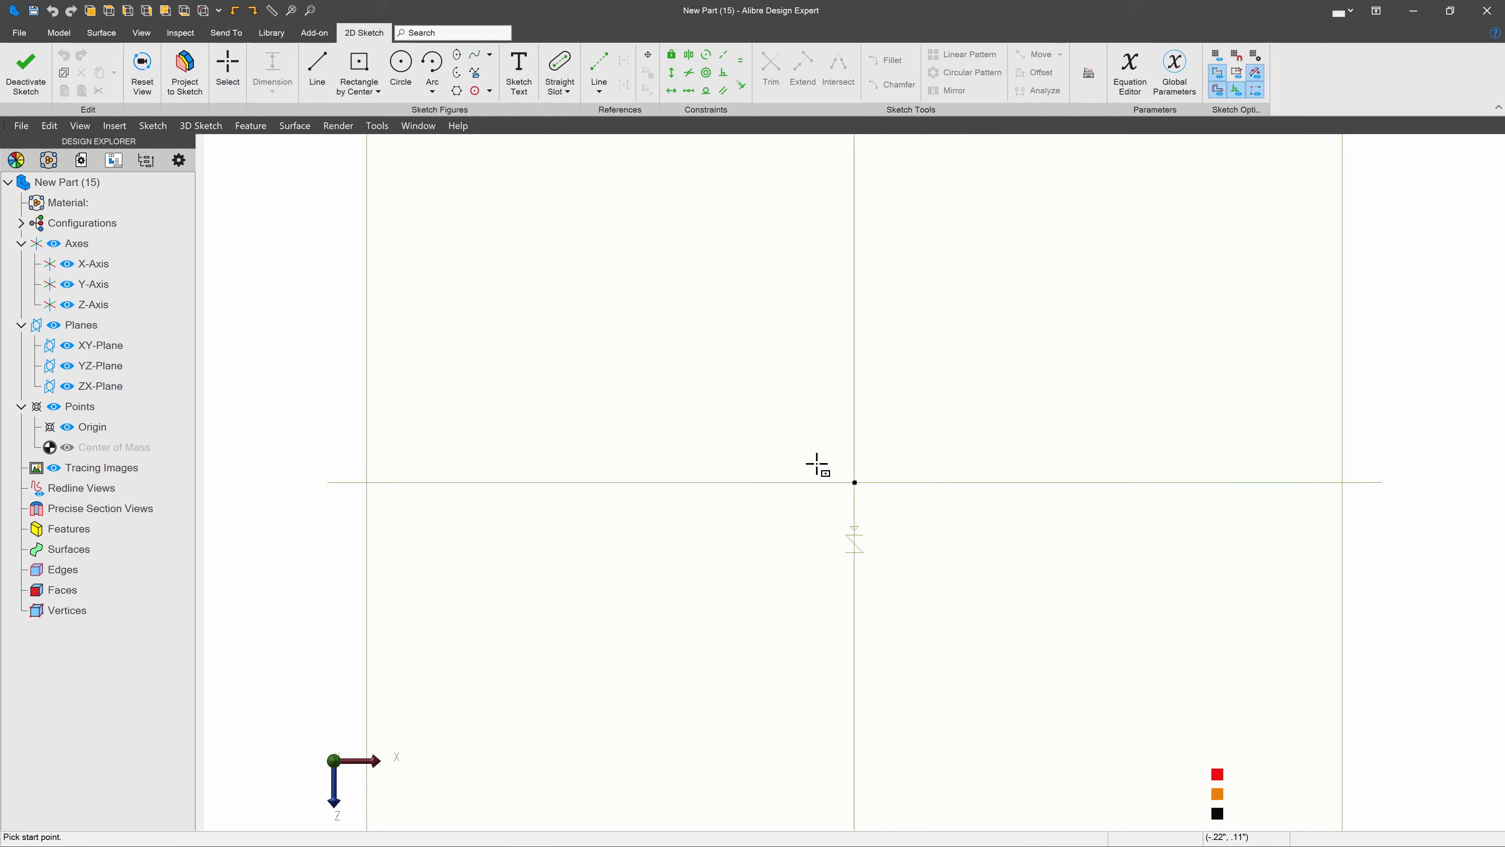
{"action": "left_click", "coordinate": [854, 482]}
{"action": "left_click", "coordinate": [1137, 288]}
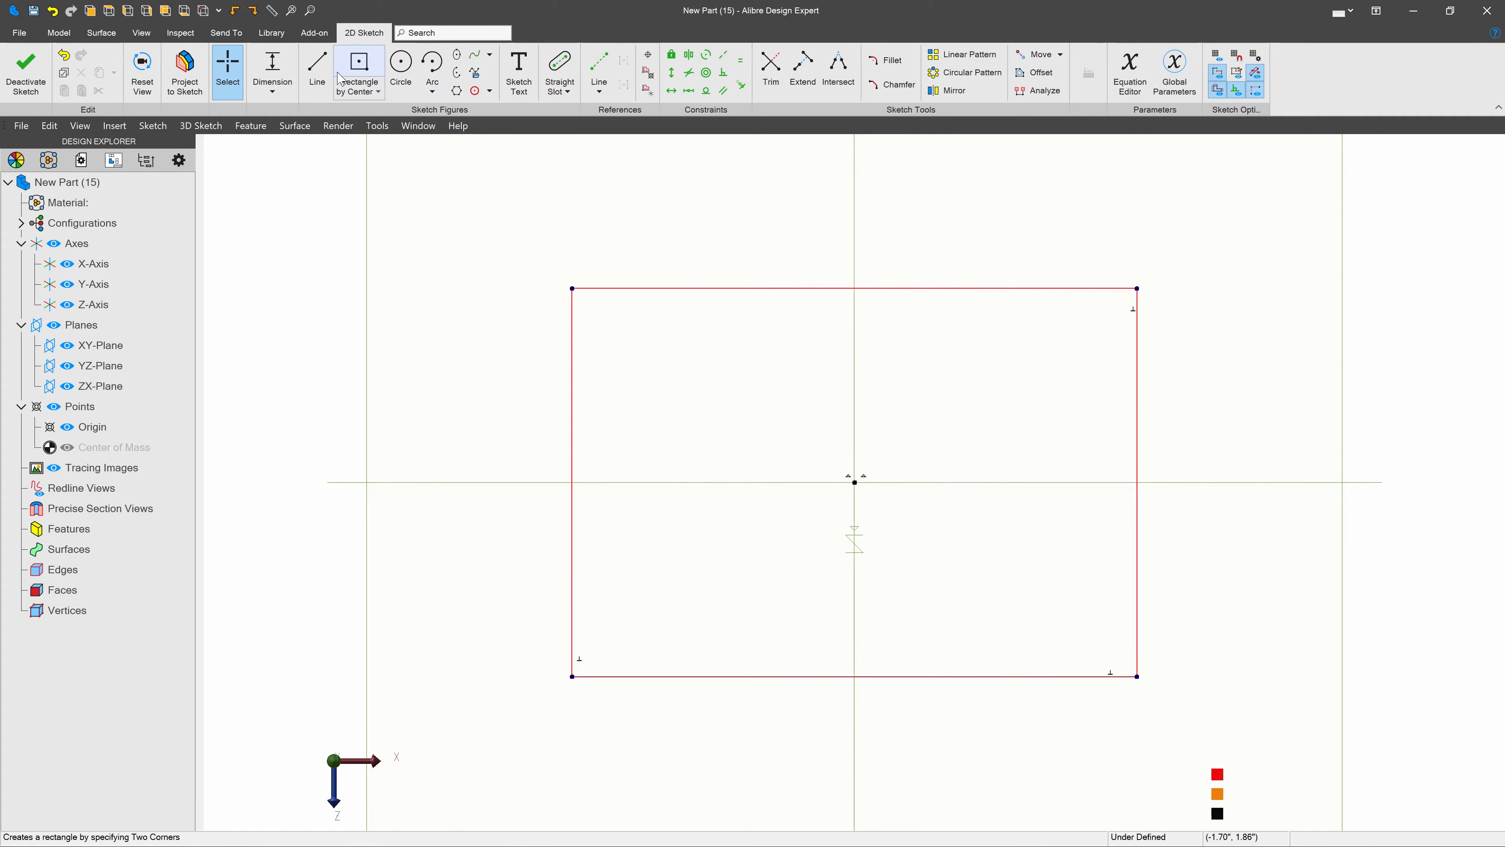
Step: Dimension the rectangle 2.000" high and 3.000" wide
{"action": "left_click", "coordinate": [572, 359]}
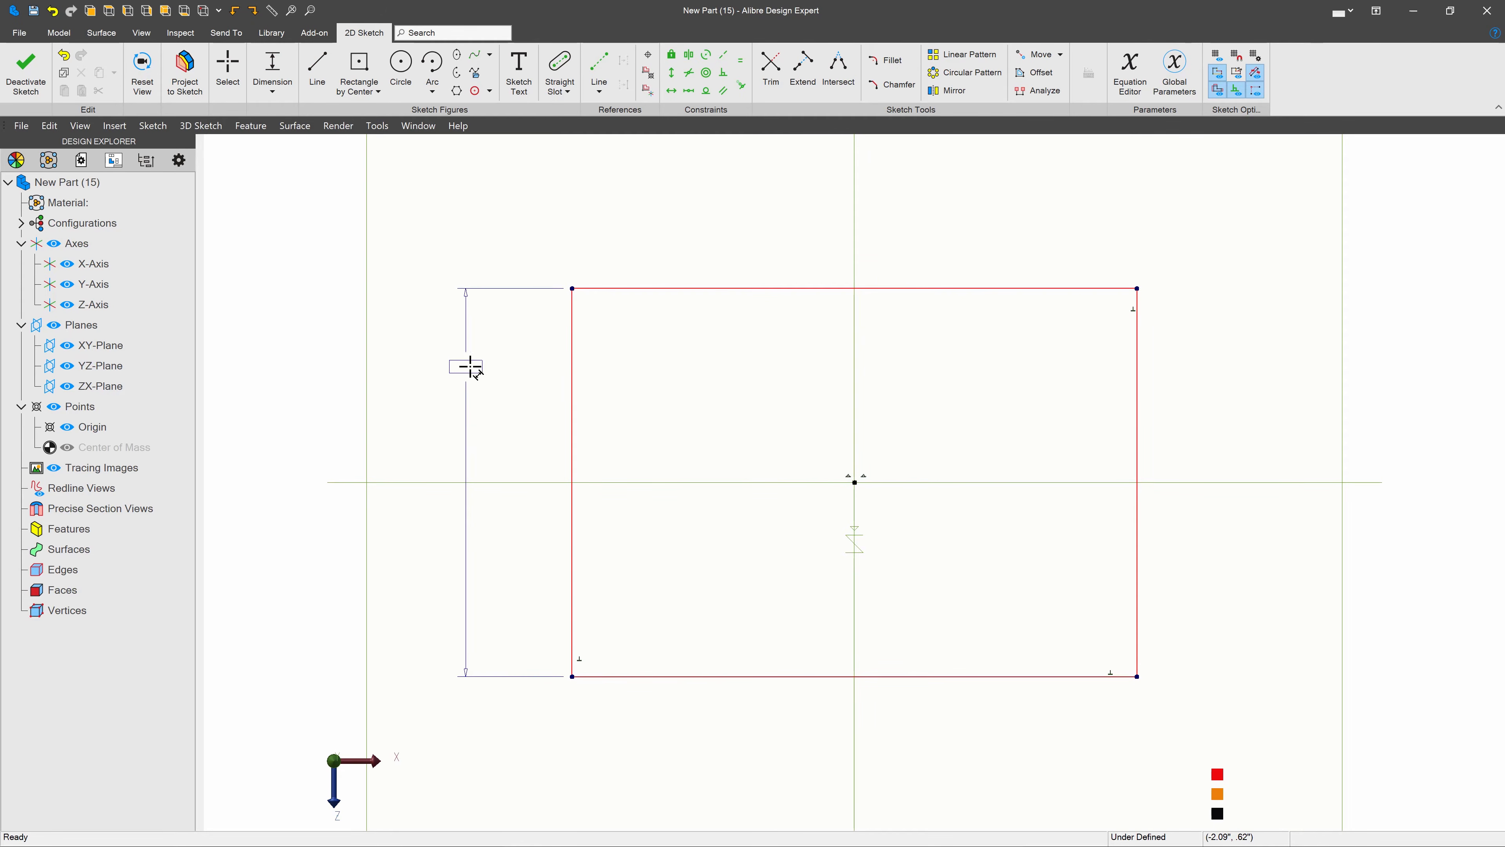
{"action": "left_click", "coordinate": [471, 367]}
{"action": "type", "text": "2.087349\""}
{"action": "key", "text": "Return"}
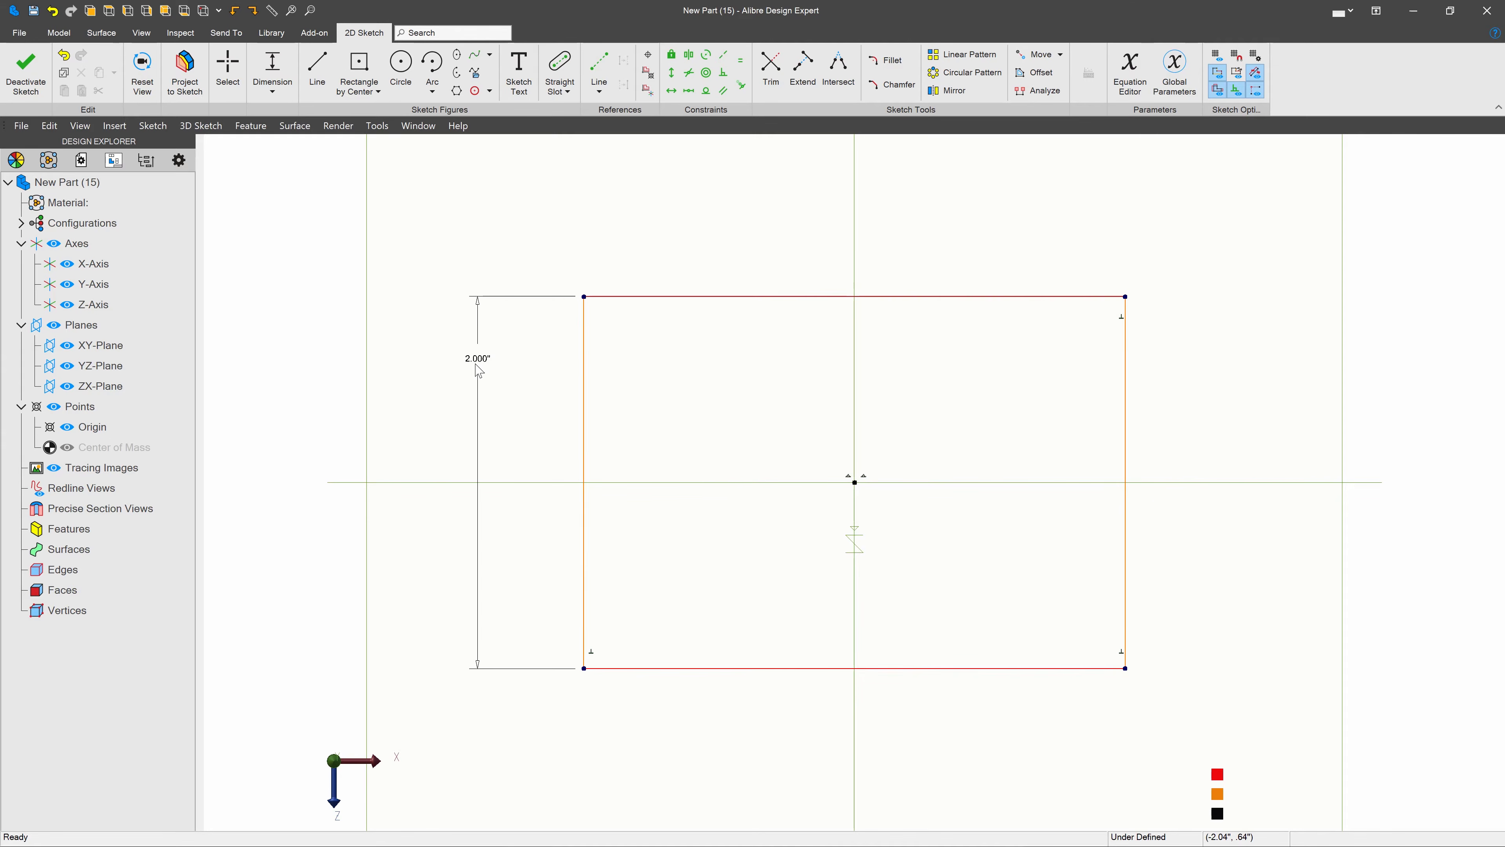
{"action": "left_click", "coordinate": [807, 296]}
{"action": "left_click", "coordinate": [810, 217]}
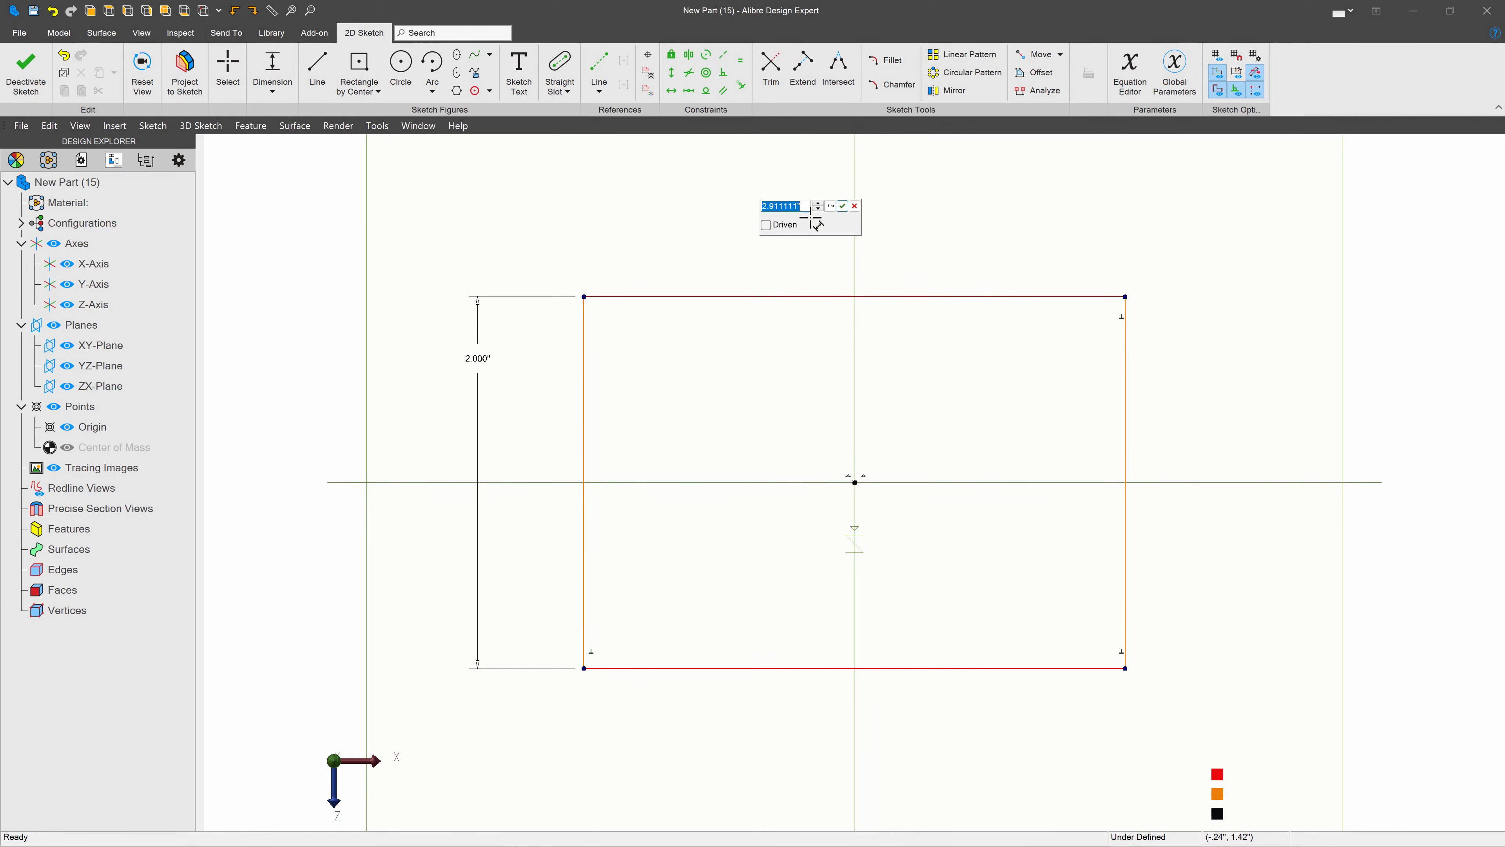
{"action": "type", "text": "3"}
{"action": "key", "text": "Return"}
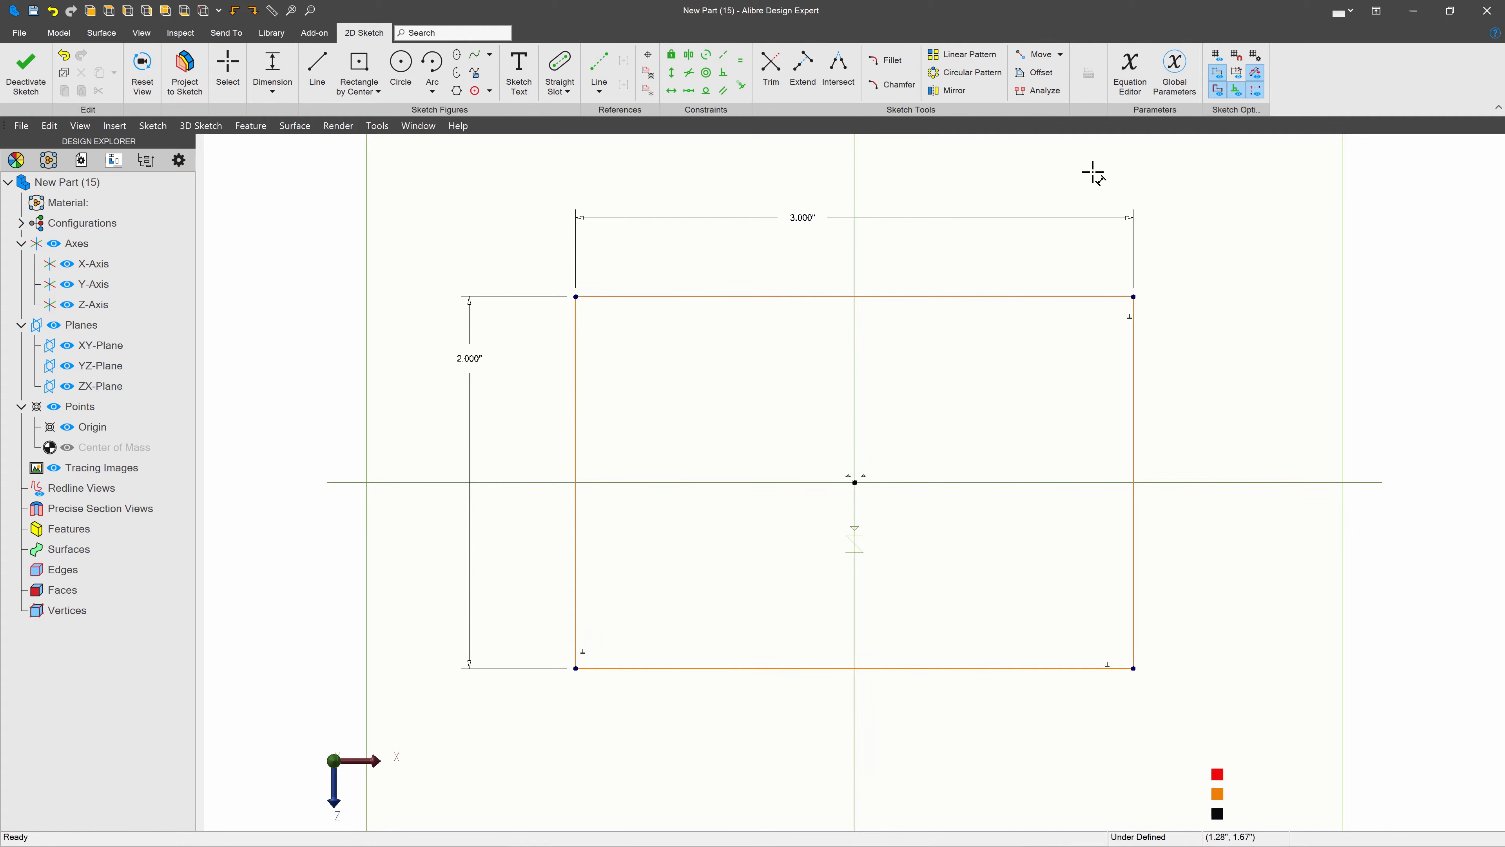
{"action": "key", "text": "Escape"}
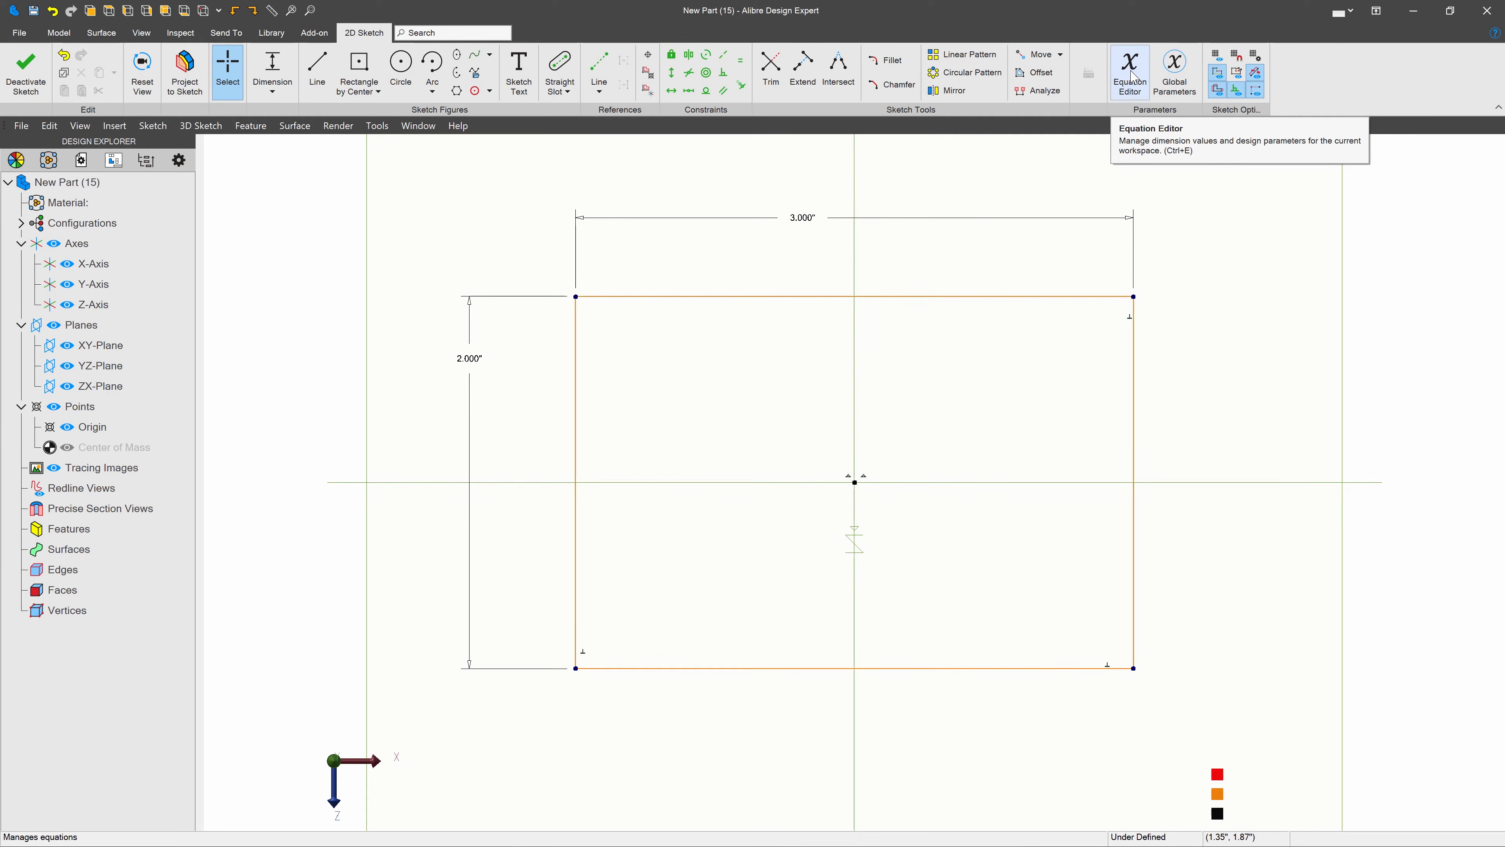
Step: In the Equation Editor, rename the rectangle's height parameter D1 to Length and its width parameter D2 to Width
{"action": "left_click", "coordinate": [1130, 72]}
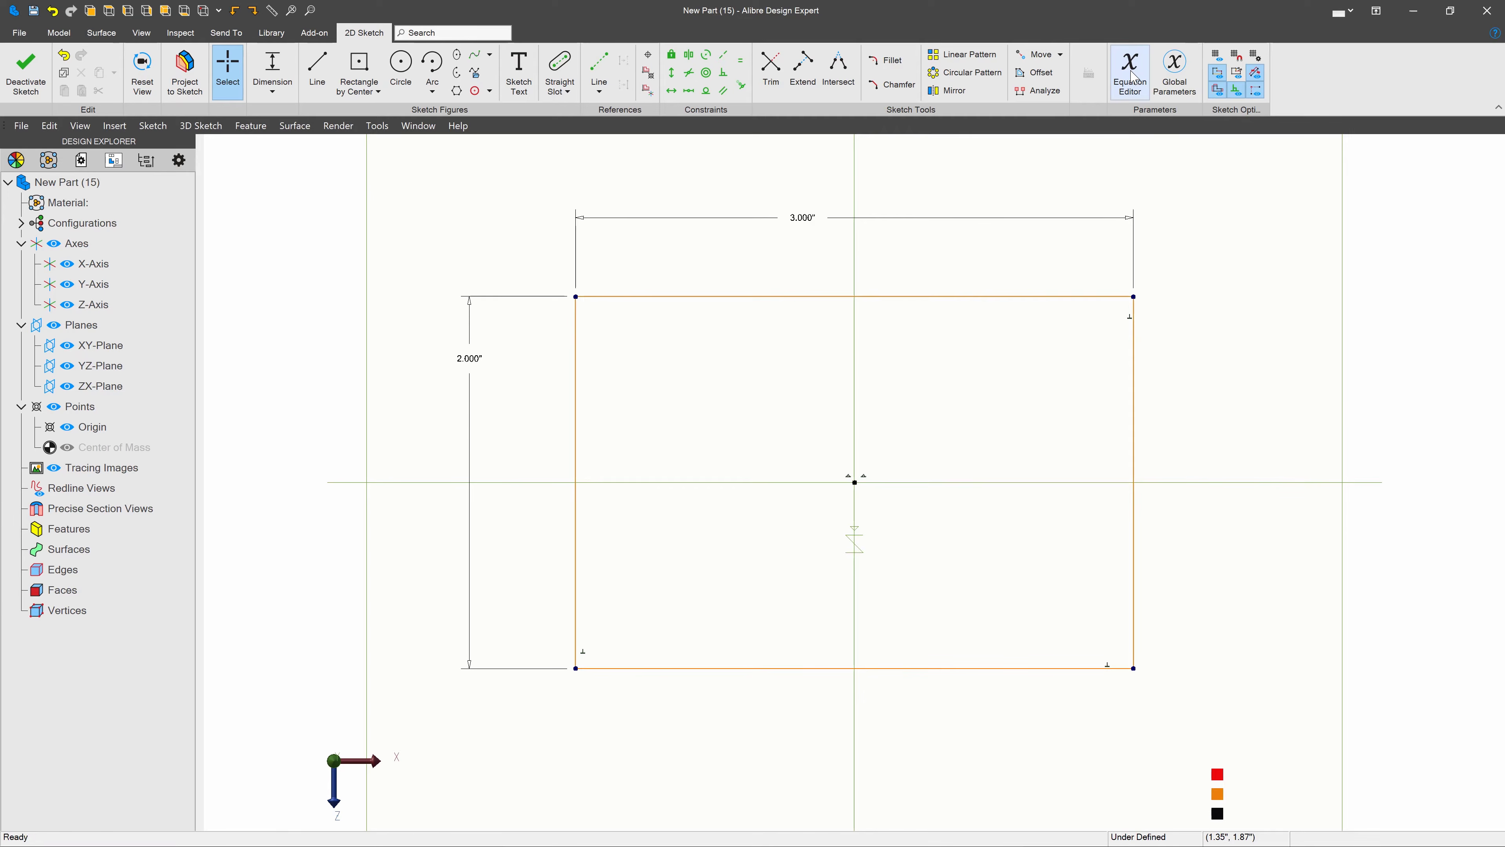
{"action": "left_click_drag", "start_coordinate": [851, 16], "coordinate": [796, 340]}
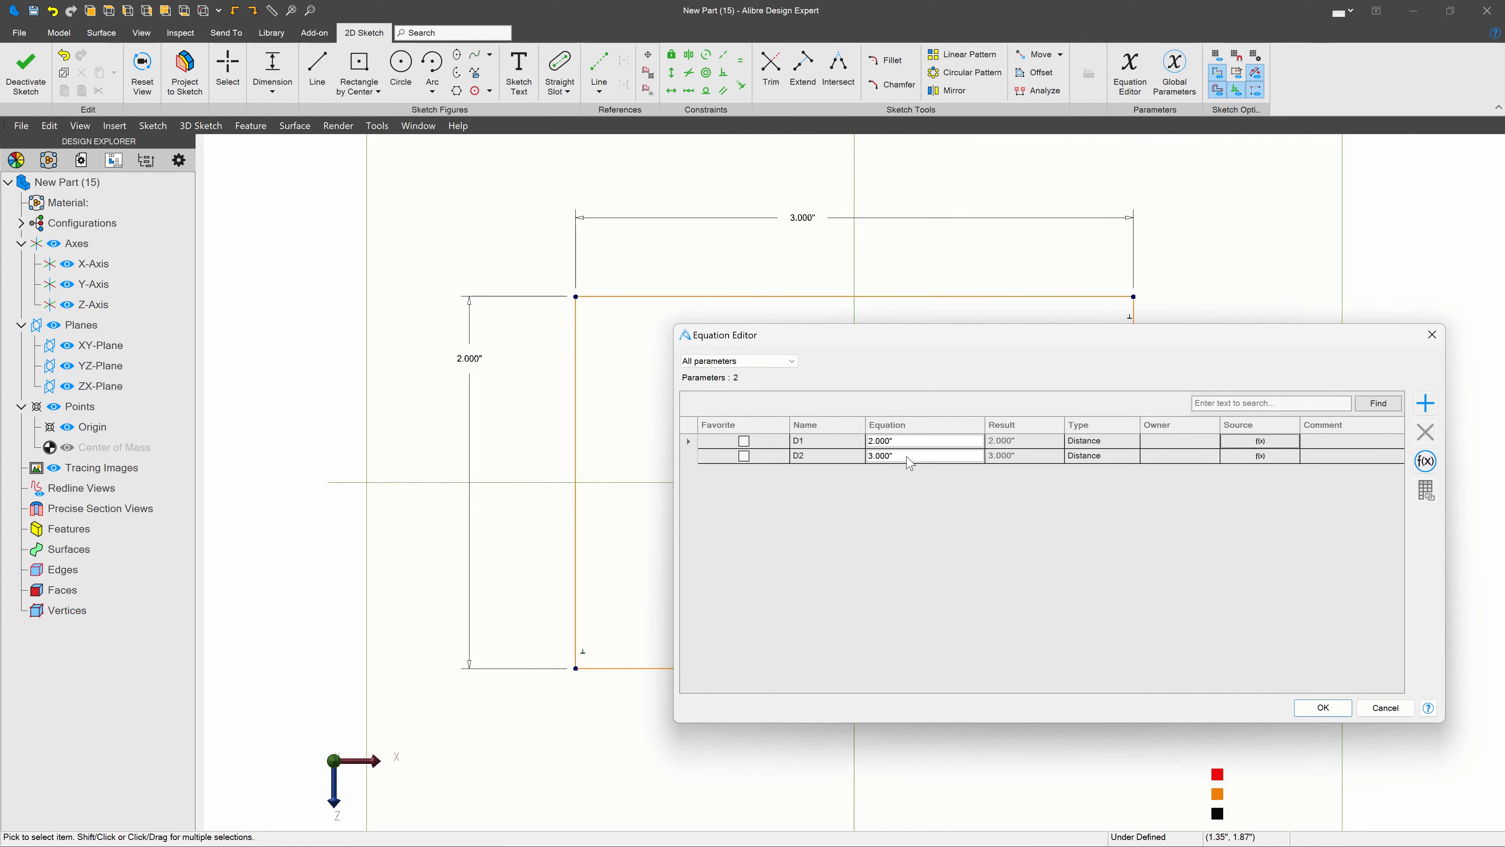
{"action": "left_click", "coordinate": [829, 441]}
{"action": "left_click", "coordinate": [829, 441]}
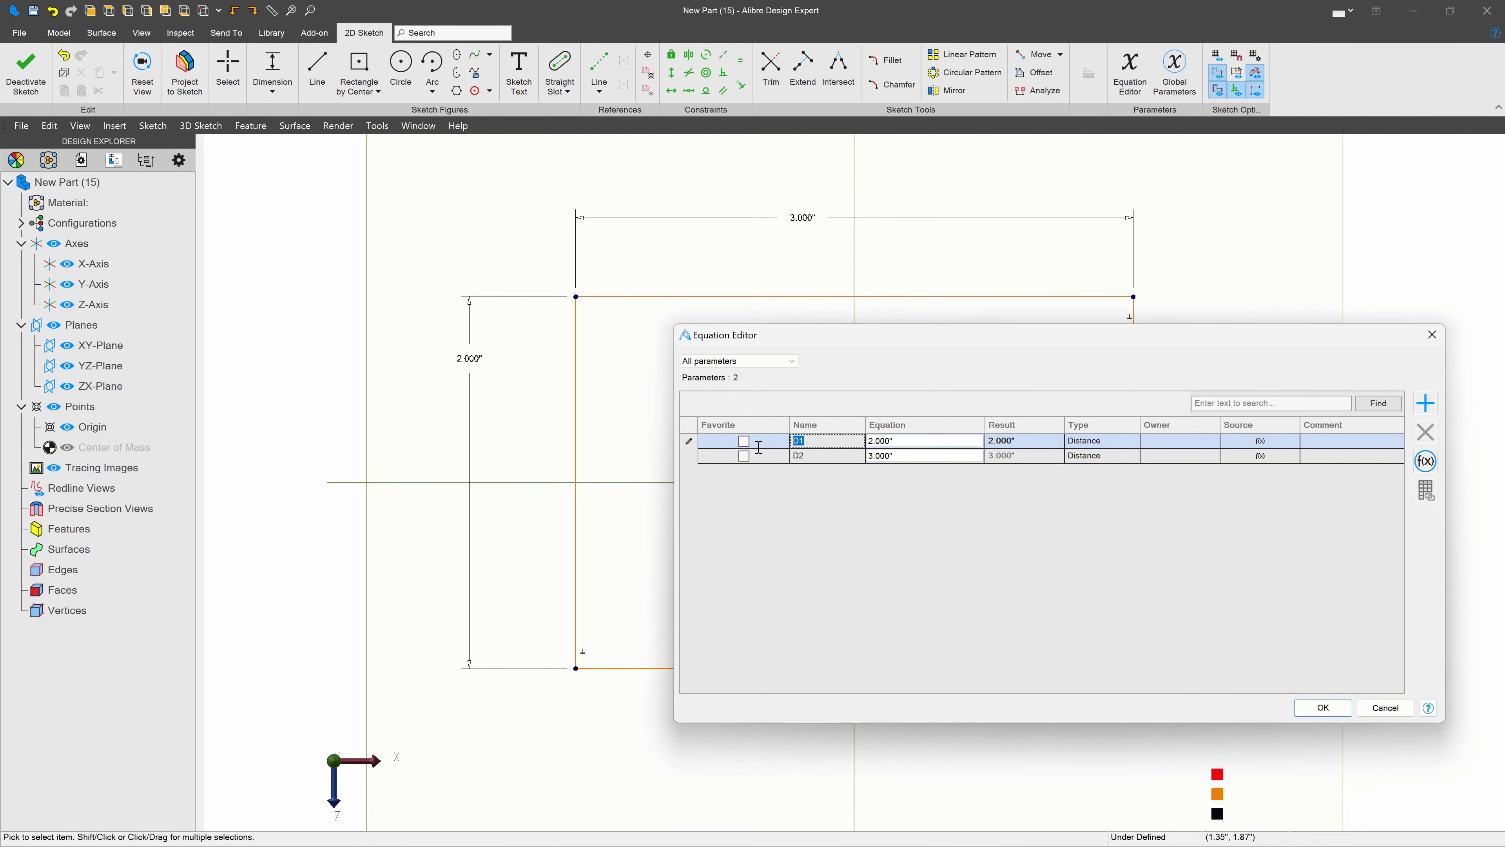
{"action": "type", "text": "Length"}
{"action": "key", "text": "Tab"}
{"action": "key", "text": "Tab"}
{"action": "key", "text": "Tab"}
{"action": "key", "text": "Tab"}
{"action": "key", "text": "Tab"}
{"action": "key", "text": "Tab"}
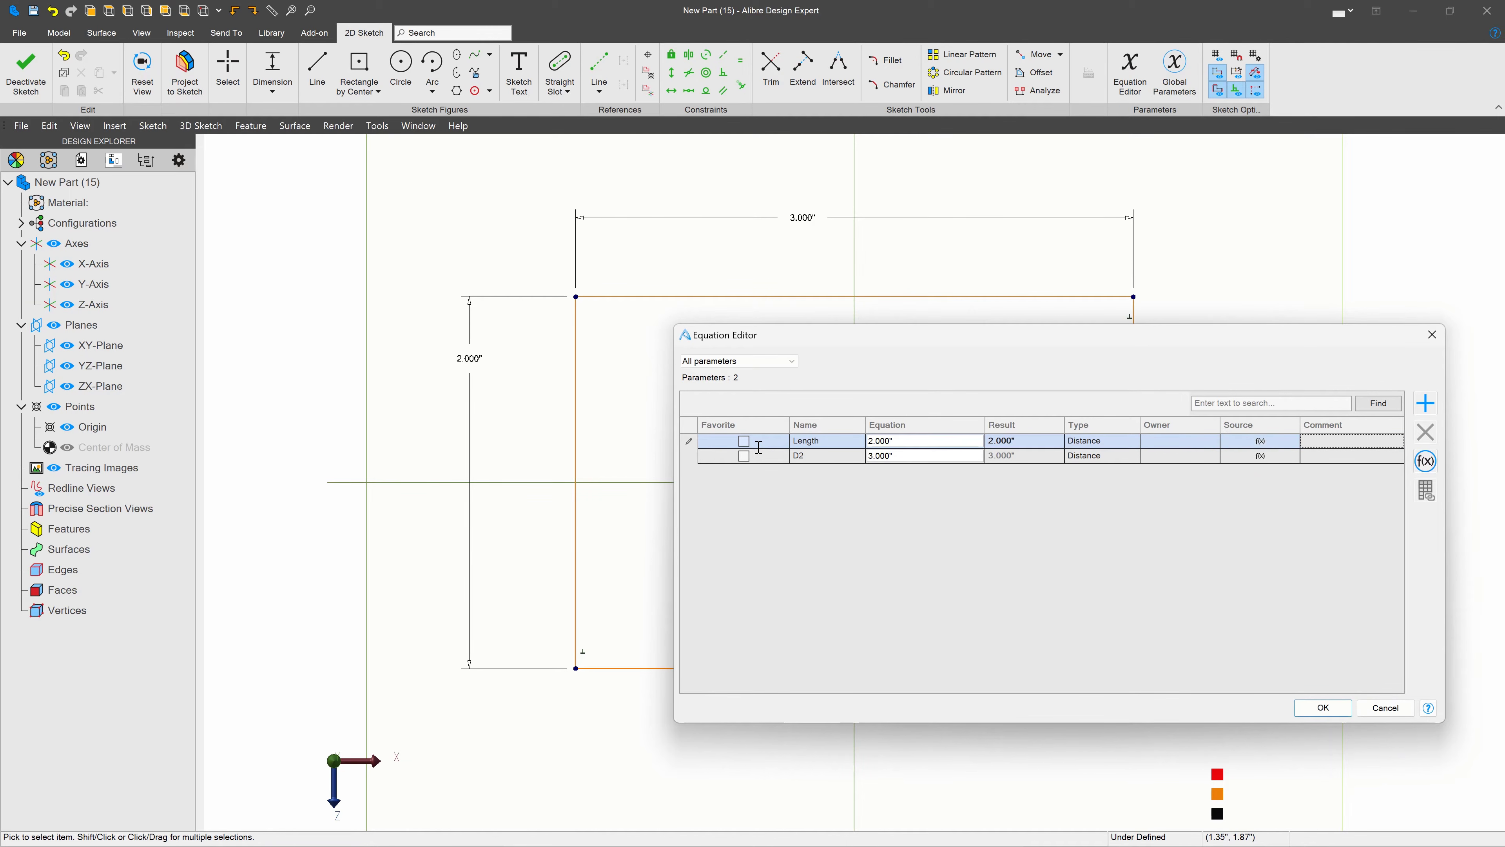
{"action": "key", "text": "Tab"}
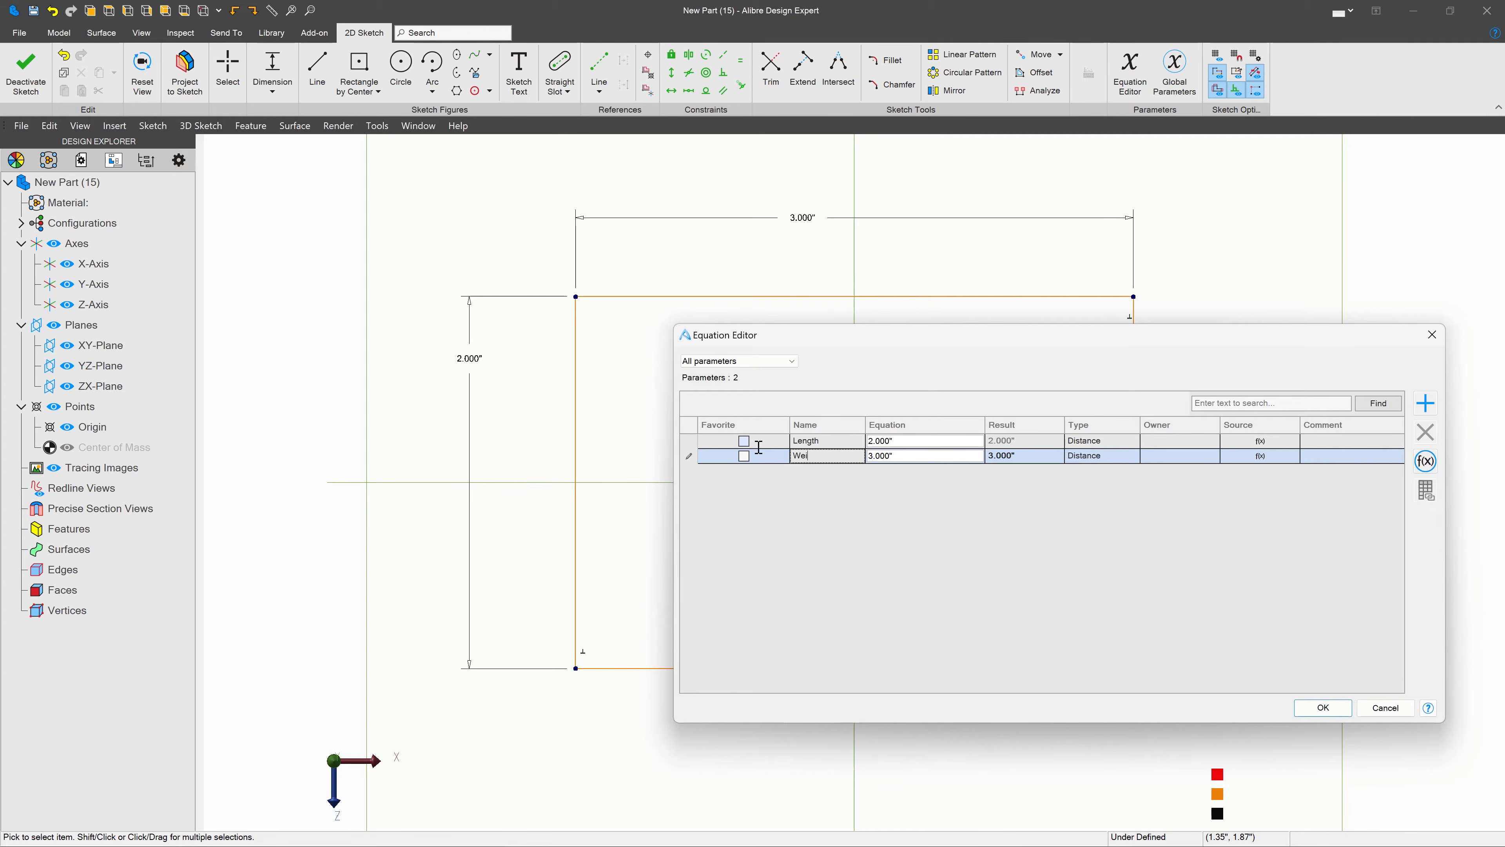
{"action": "key", "text": "Return"}
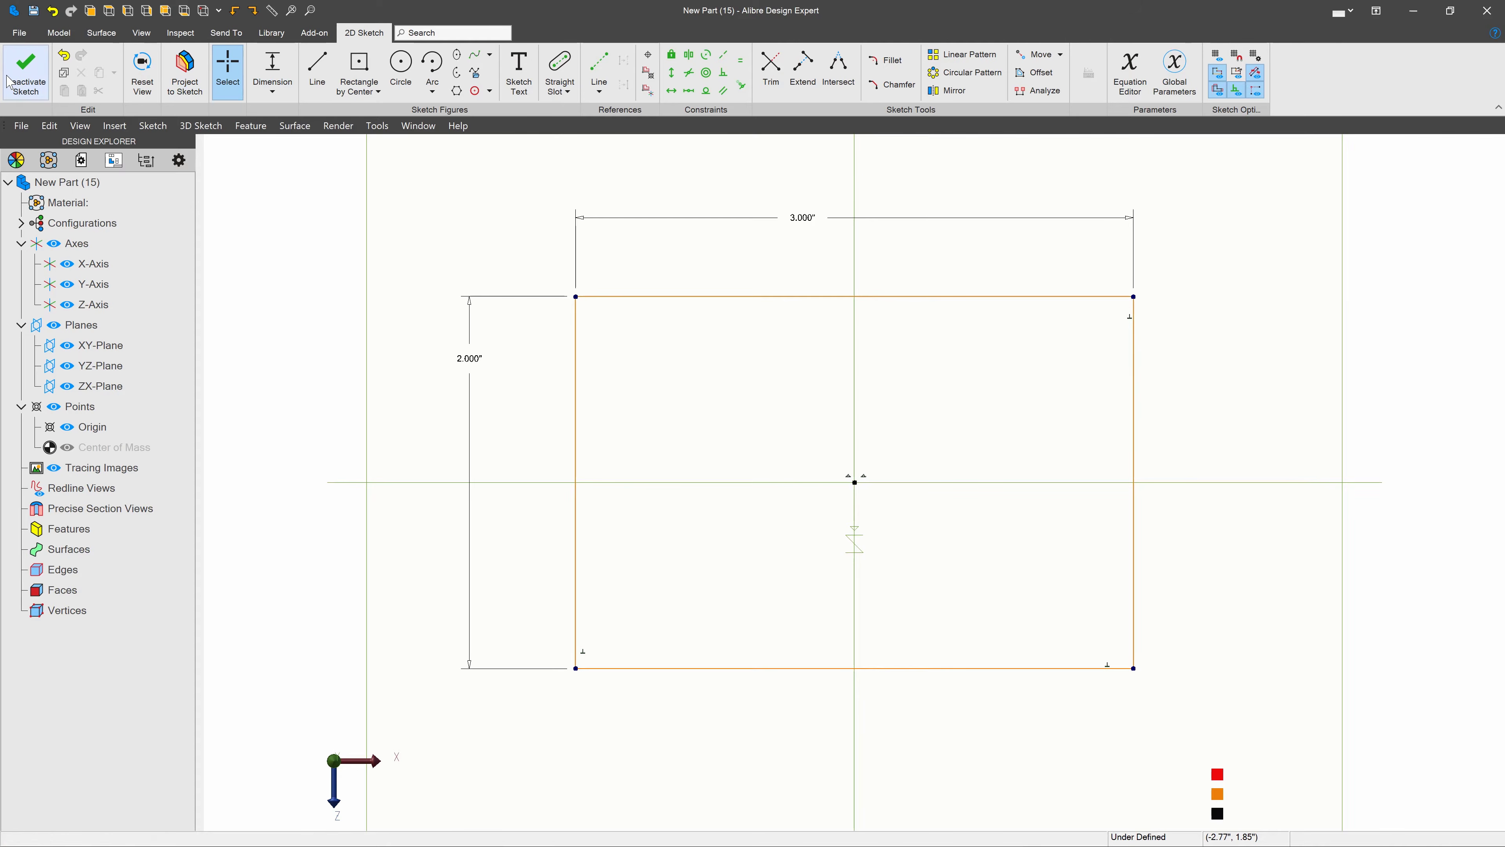
Step: Close the sketch, begin a boss extrusion of the rectangle, and rename its depth parameter D3 to Thickness
{"action": "left_click", "coordinate": [25, 71]}
{"action": "left_click", "coordinate": [140, 69]}
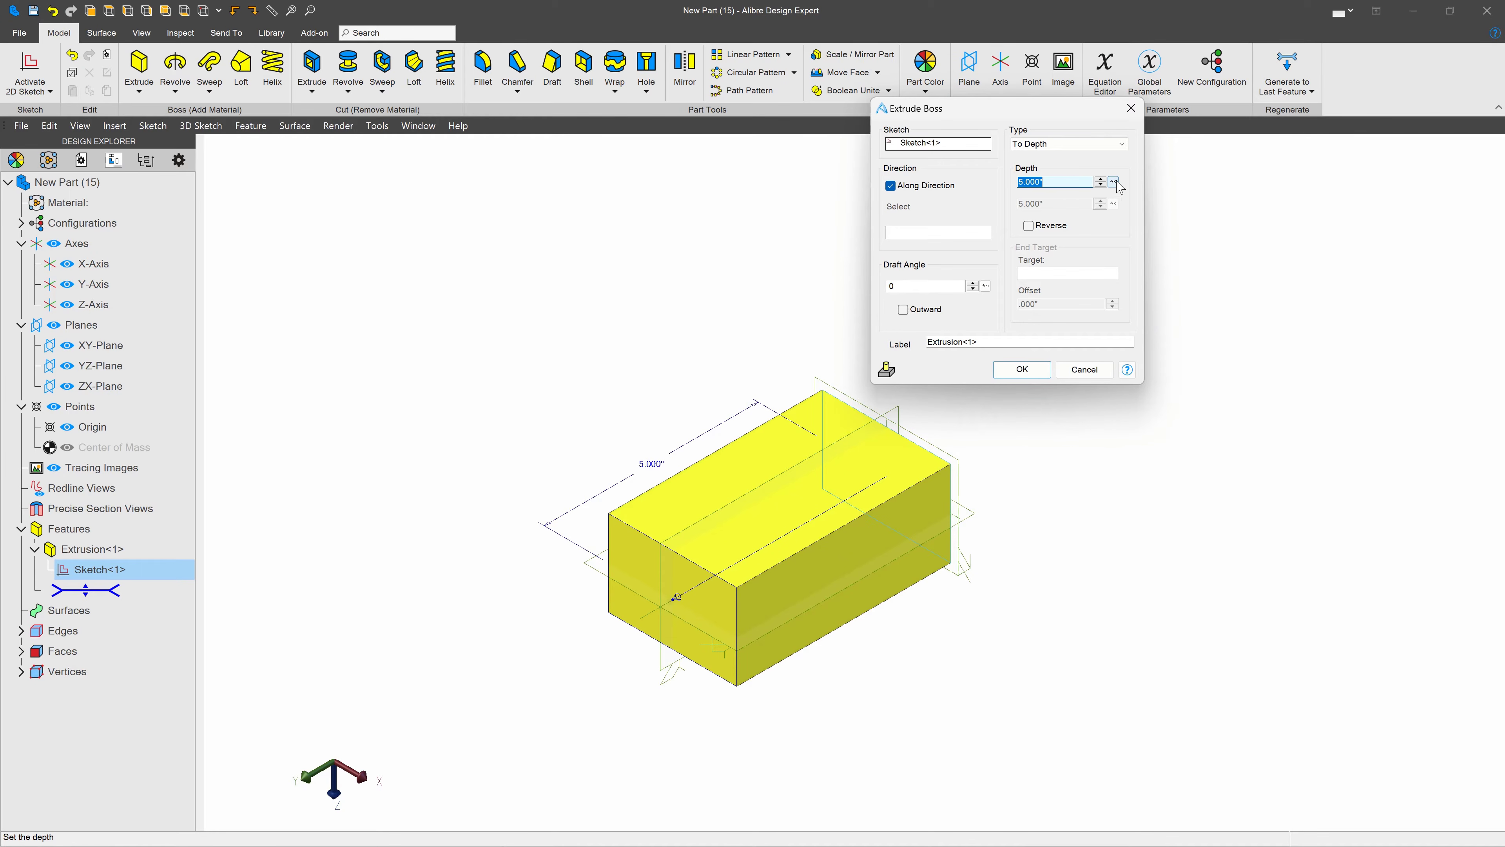
{"action": "left_click", "coordinate": [1114, 183]}
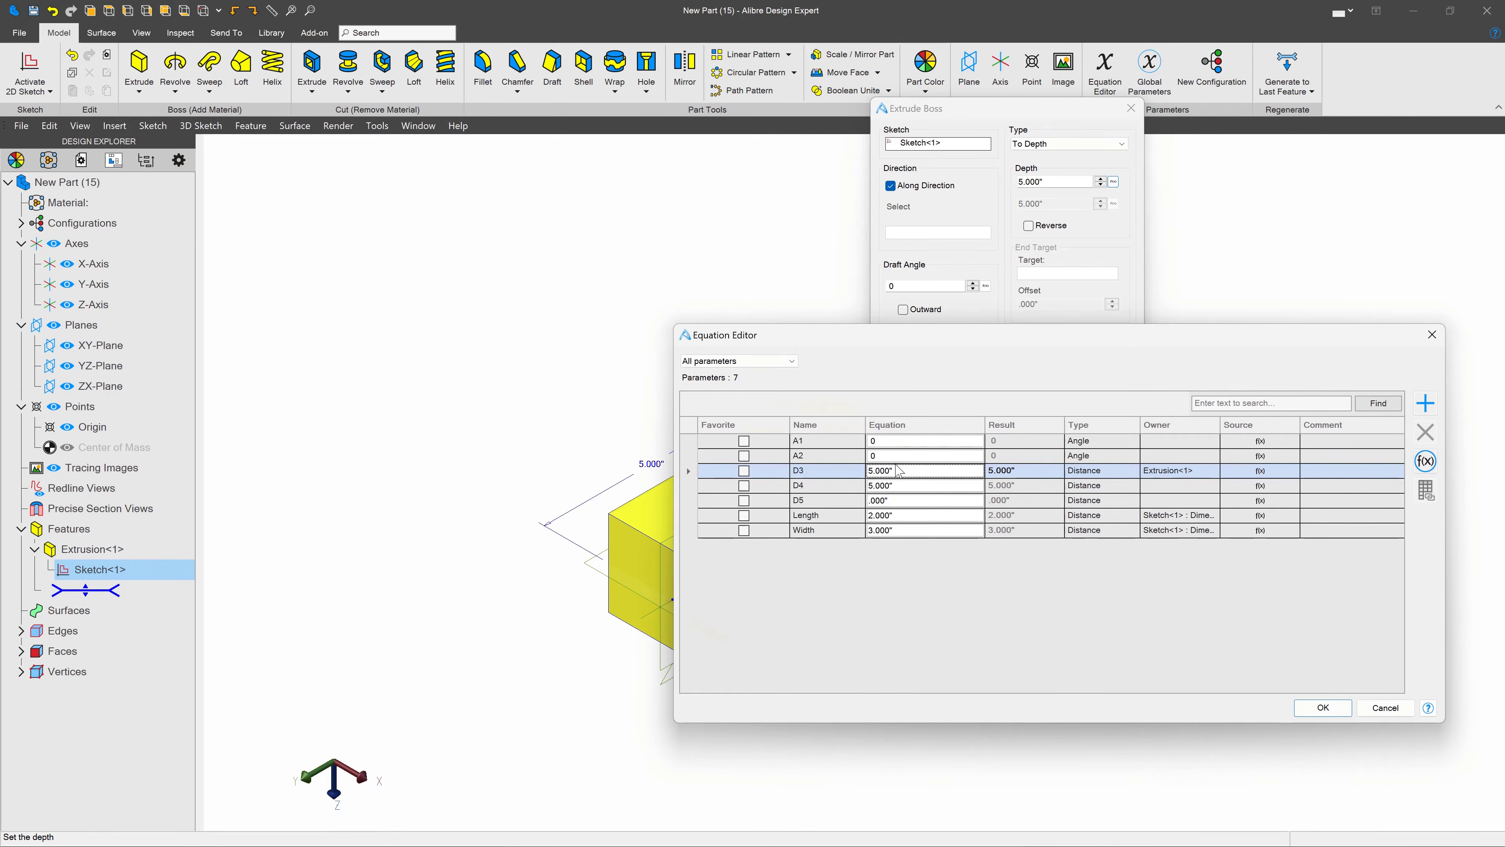
{"action": "left_click", "coordinate": [824, 473]}
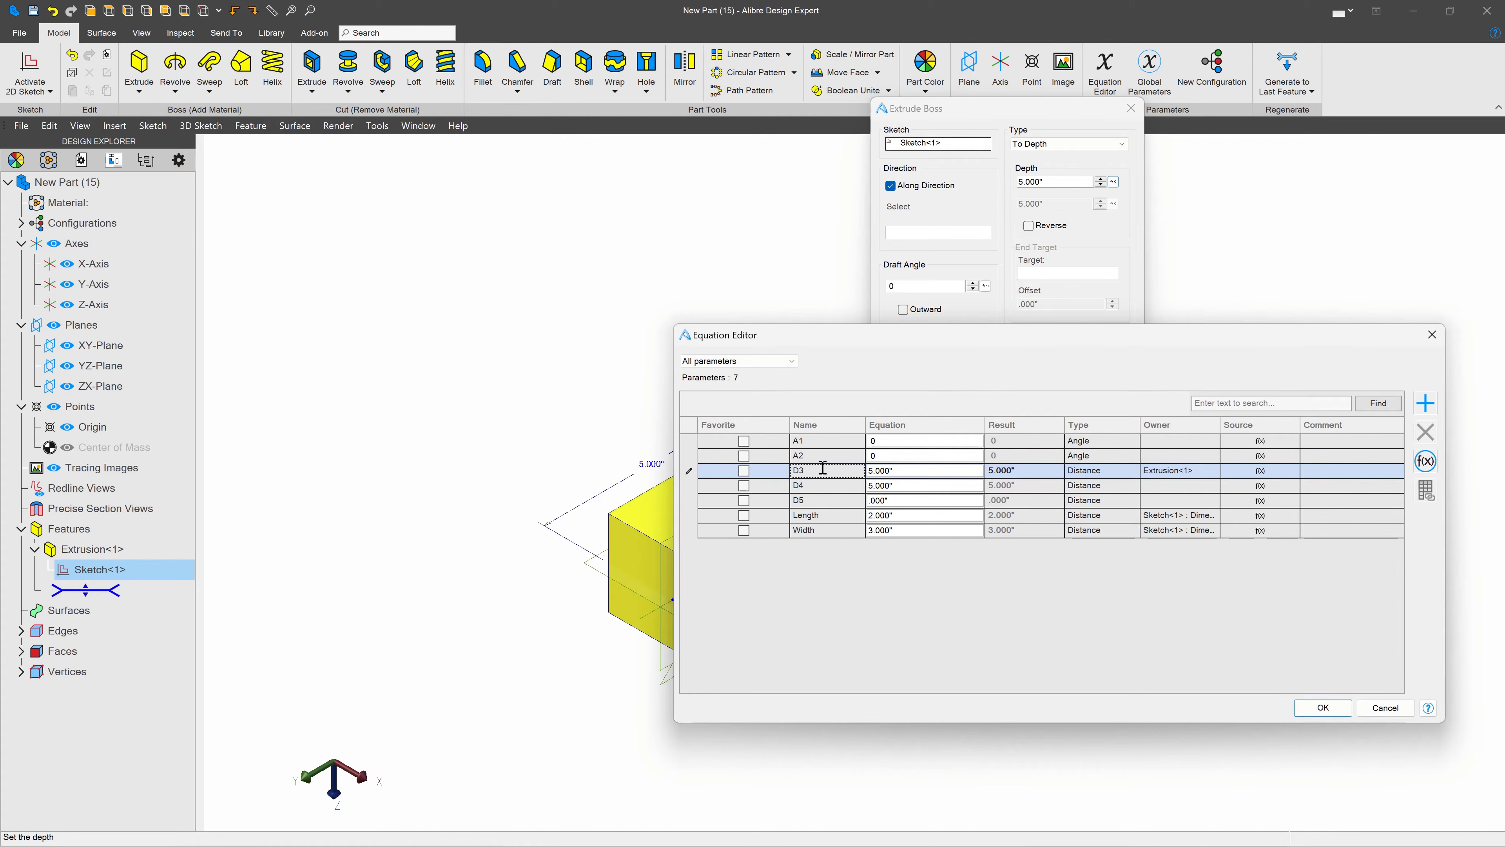
{"action": "double_click", "coordinate": [823, 468]}
{"action": "key", "text": "Return"}
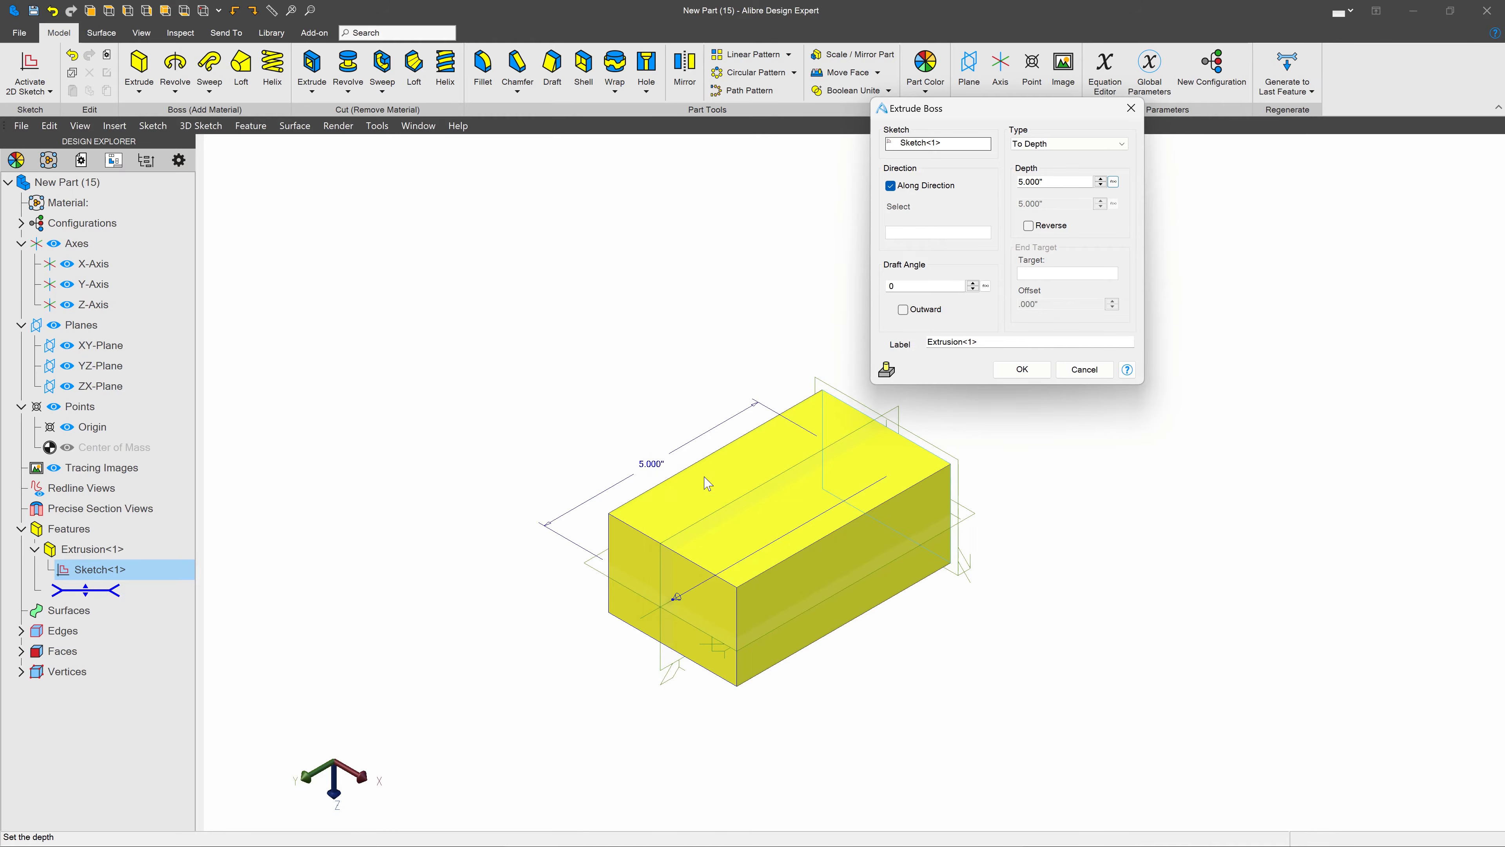
Step: Extrude the rectangle to a depth of .25" and review the part's named parameters in the Equation Editor
{"action": "type", "text": ".25"}
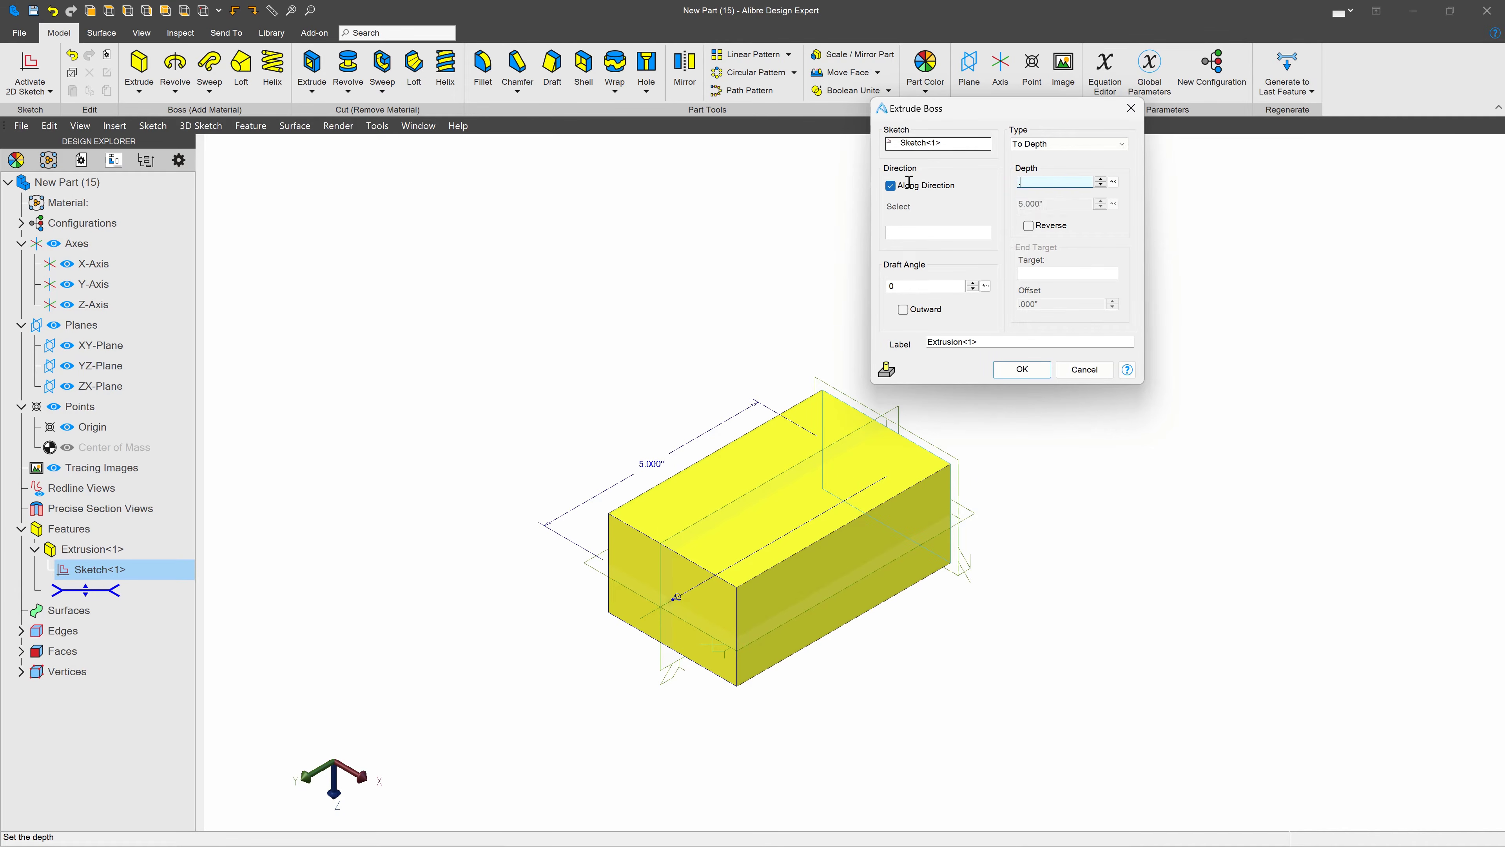
{"action": "key", "text": "Return"}
{"action": "left_click", "coordinate": [976, 177]}
{"action": "left_click", "coordinate": [1104, 66]}
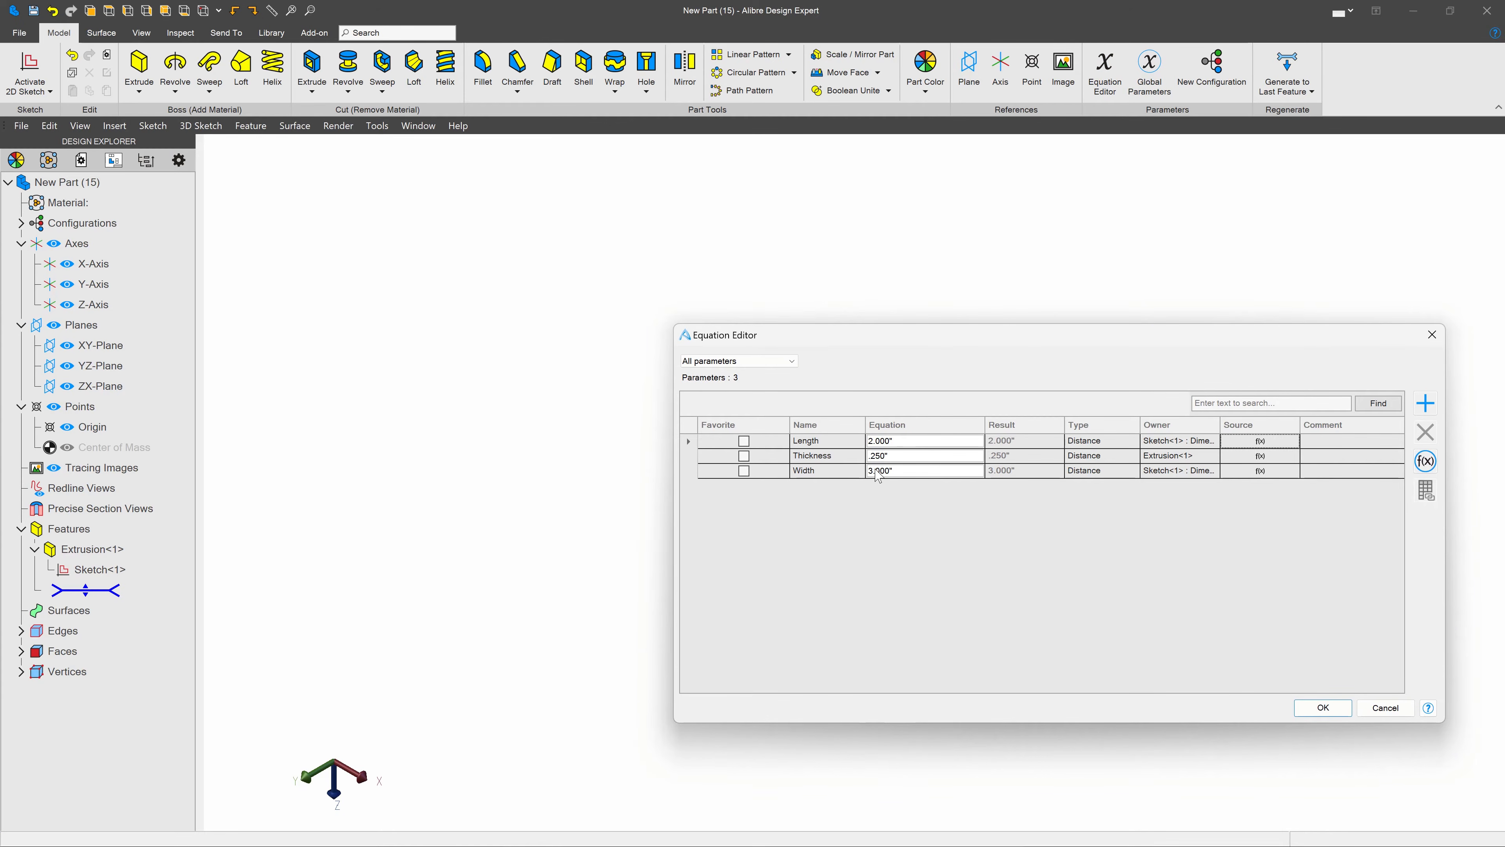
{"action": "left_click", "coordinate": [1319, 708]}
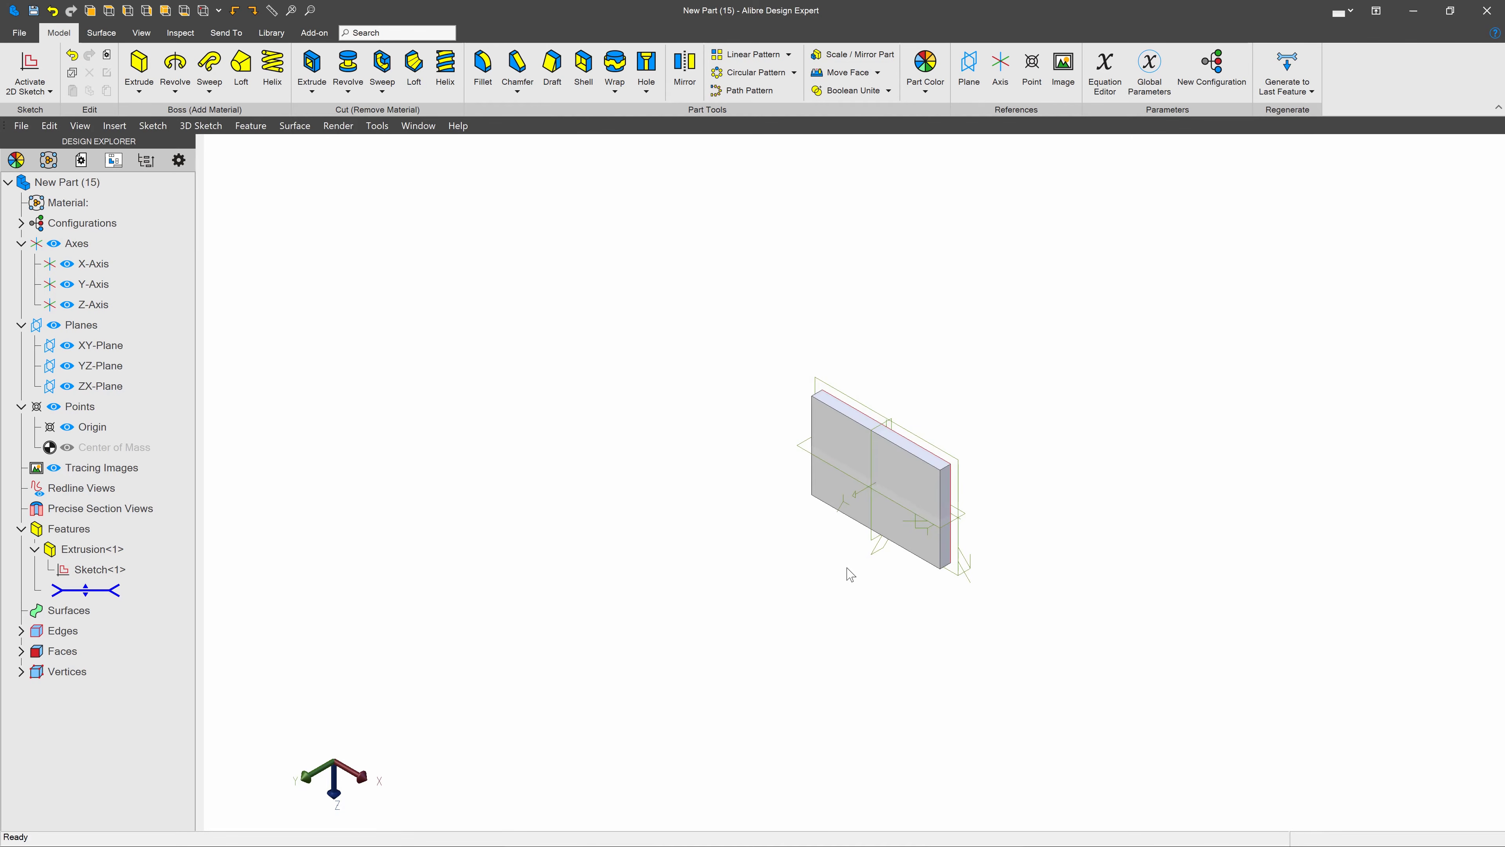
Step: Save the new plate part as Configurable part section 1
{"action": "right_click_drag", "start_coordinate": [847, 572], "coordinate": [866, 538]}
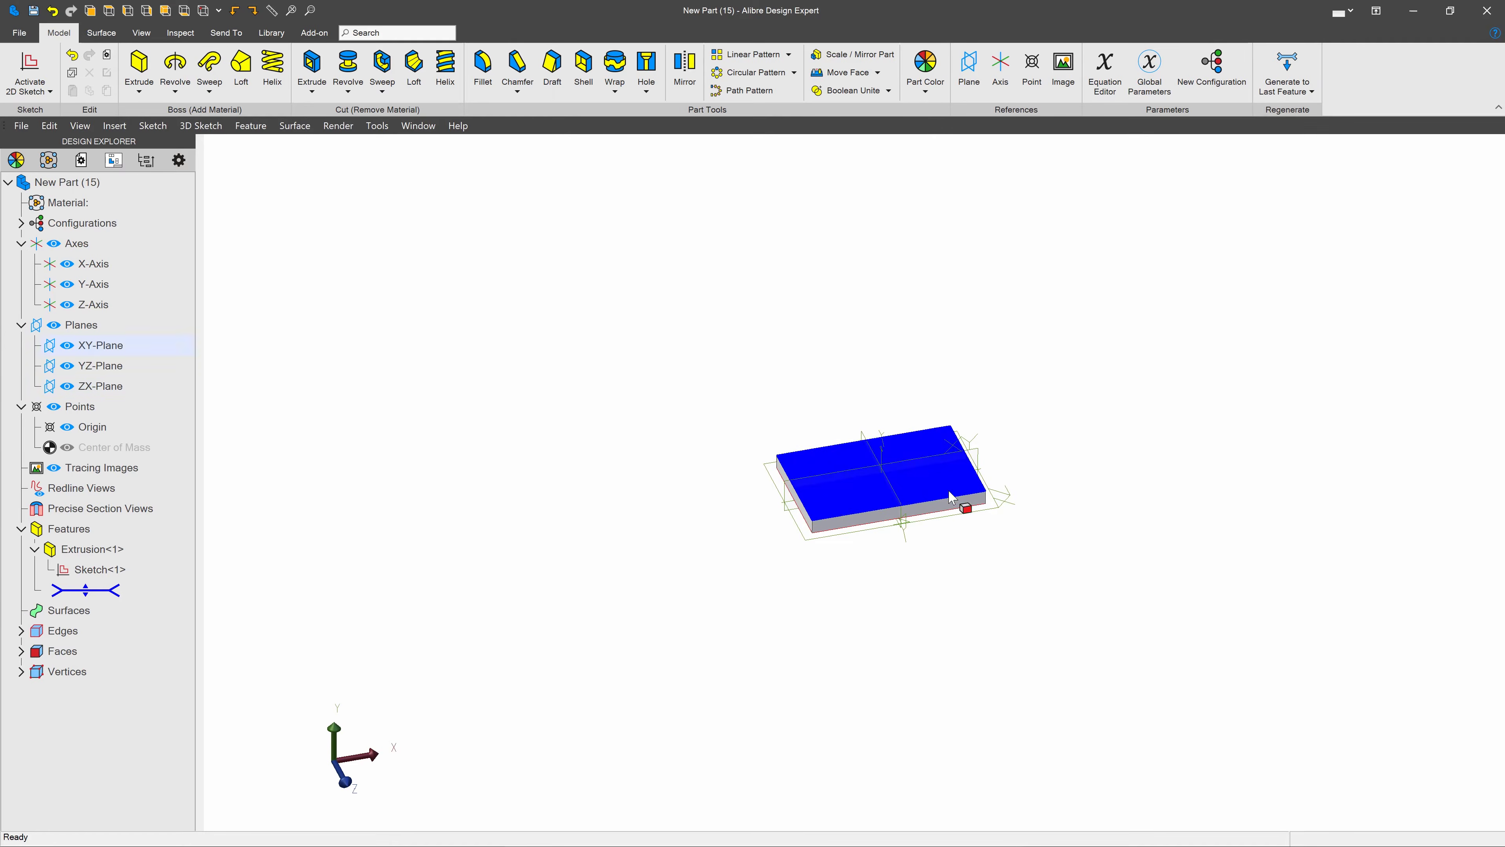
{"action": "left_click", "coordinate": [33, 10]}
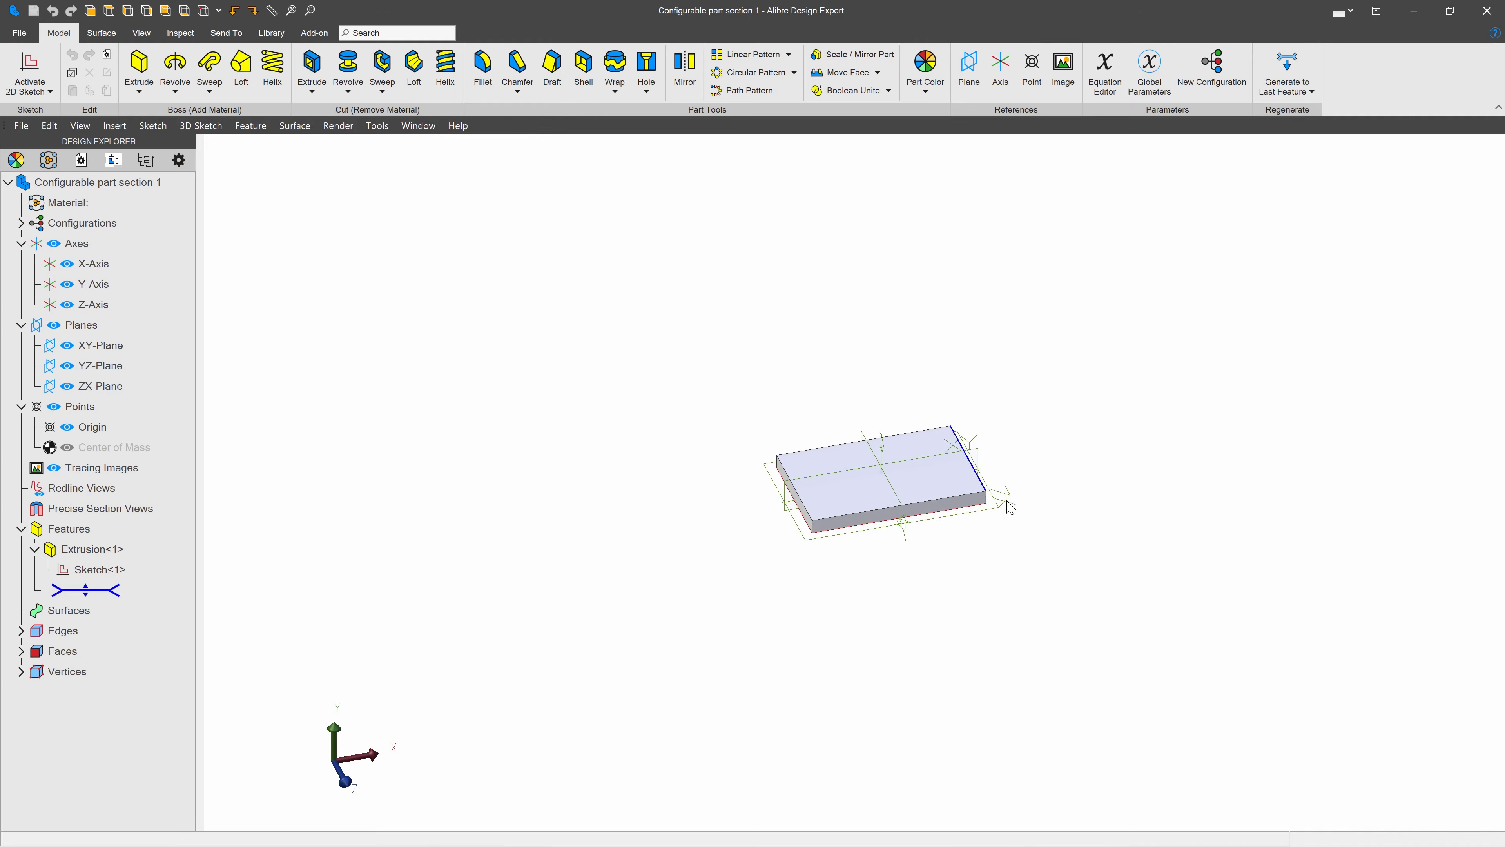
Step: Start adding the plate to the library and include all of its parameters: Thickness, Width and Length
{"action": "scroll", "coordinate": [960, 499], "scroll_direction": "up", "scroll_amount": 2}
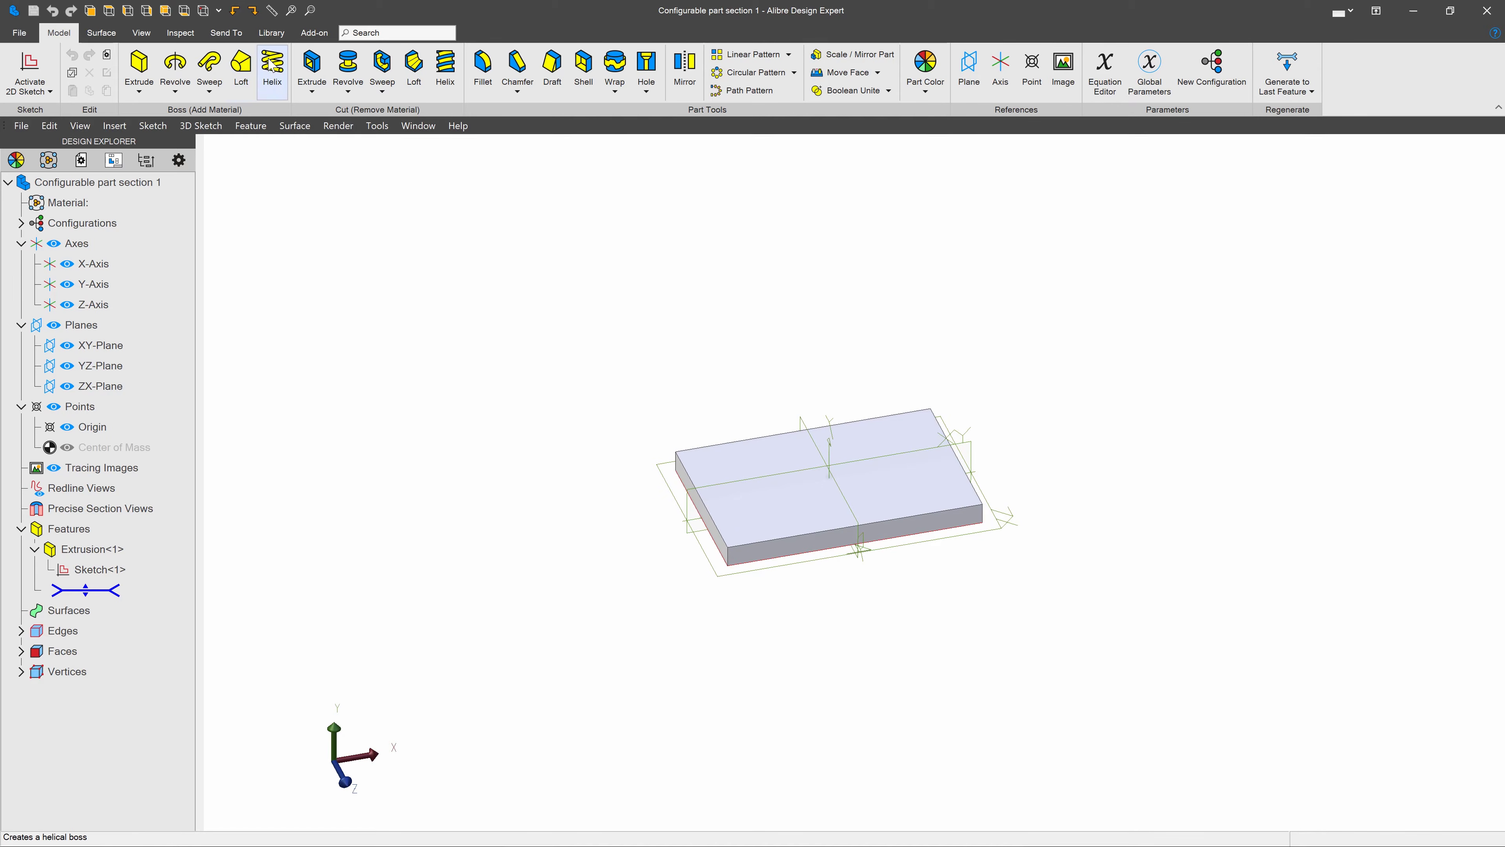
{"action": "left_click", "coordinate": [270, 34]}
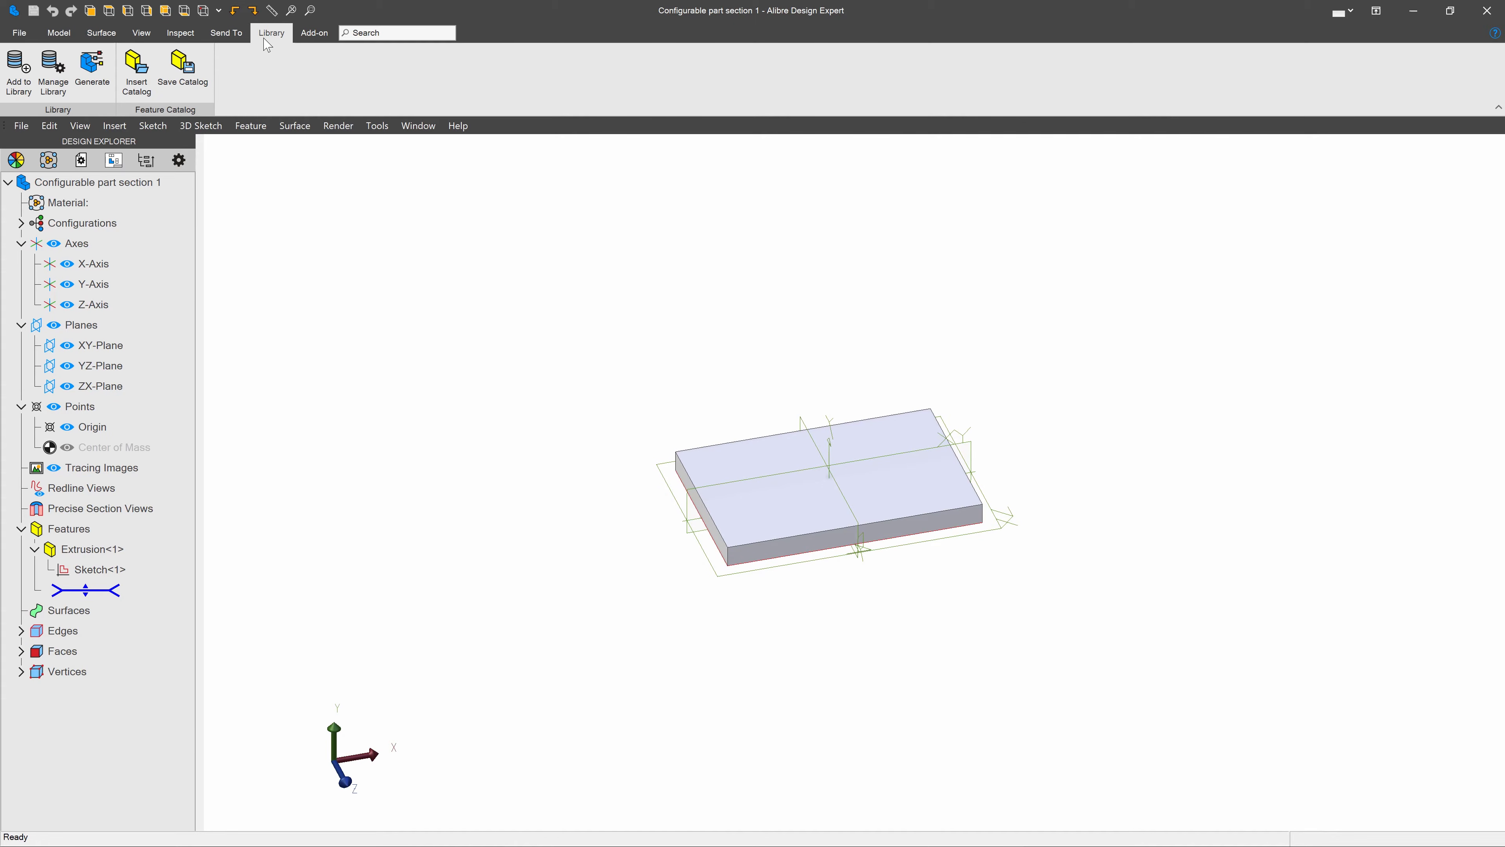
{"action": "left_click", "coordinate": [19, 72]}
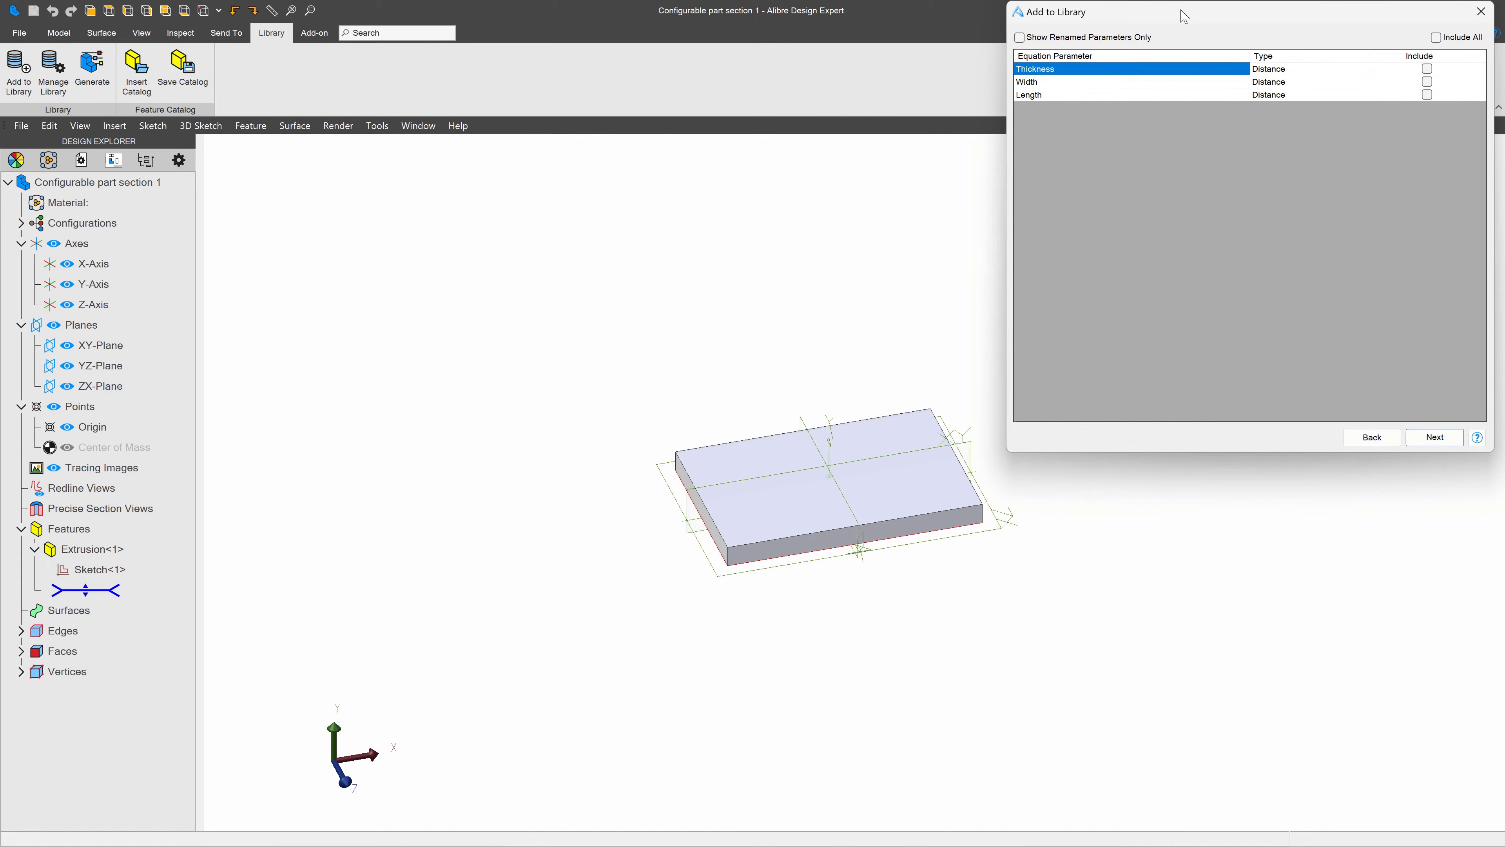
{"action": "left_click_drag", "start_coordinate": [1184, 17], "coordinate": [694, 239]}
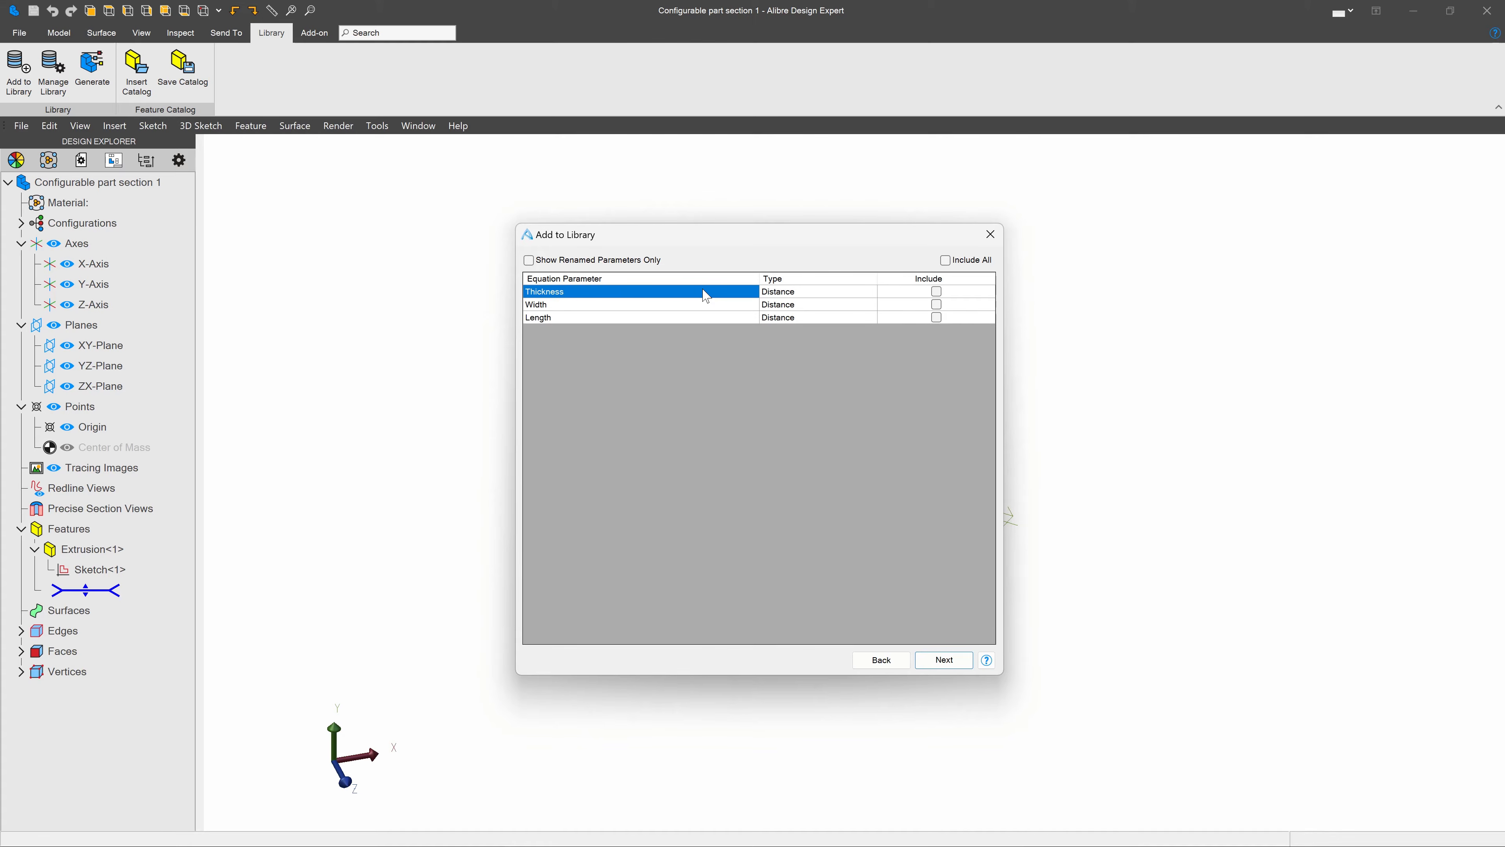
{"action": "left_click", "coordinate": [936, 291]}
{"action": "left_click", "coordinate": [936, 305]}
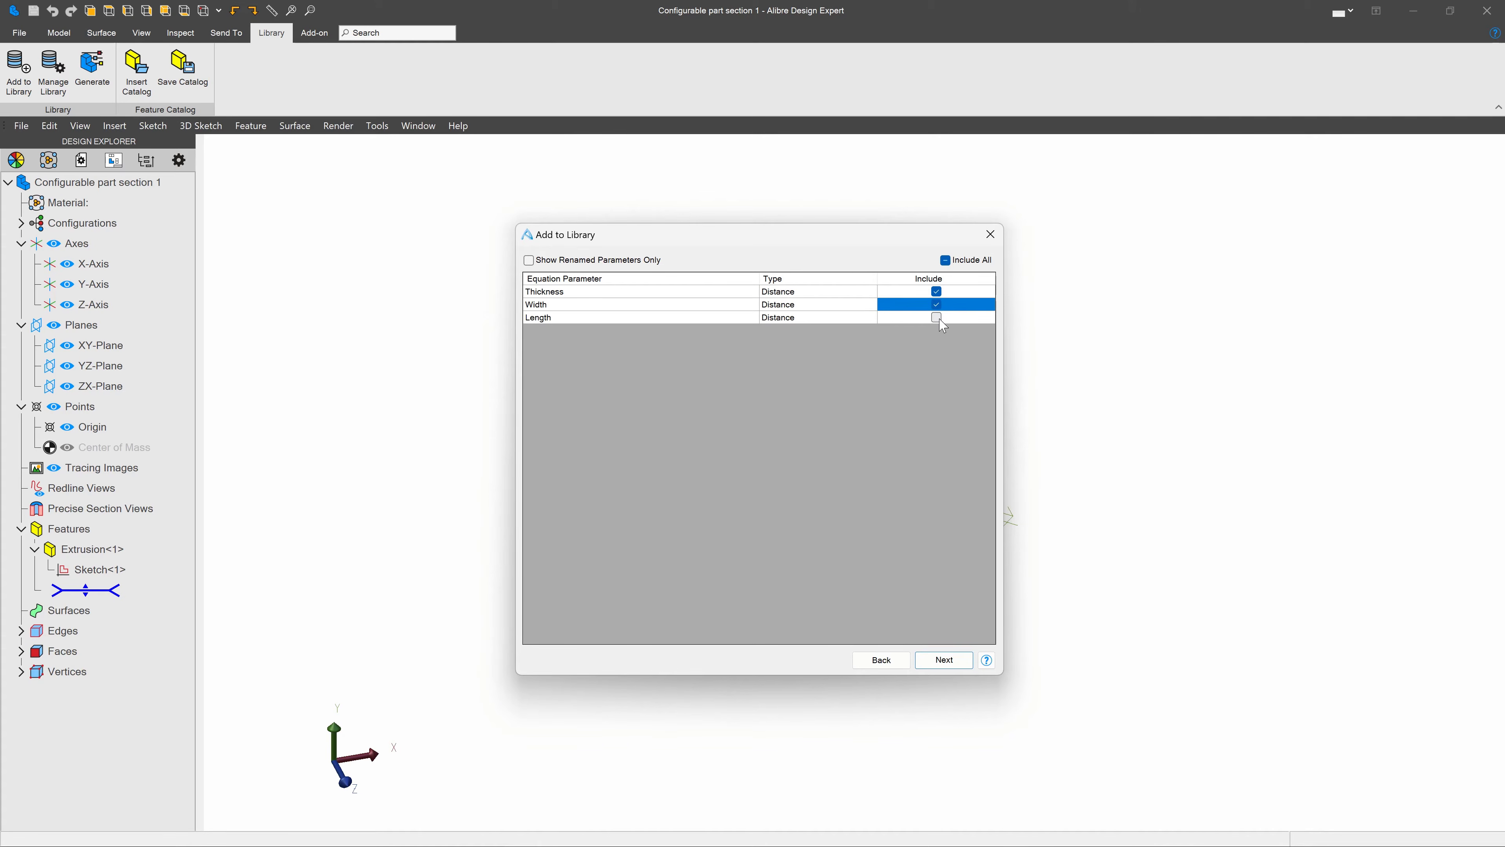
{"action": "left_click", "coordinate": [939, 318]}
{"action": "left_click", "coordinate": [945, 261]}
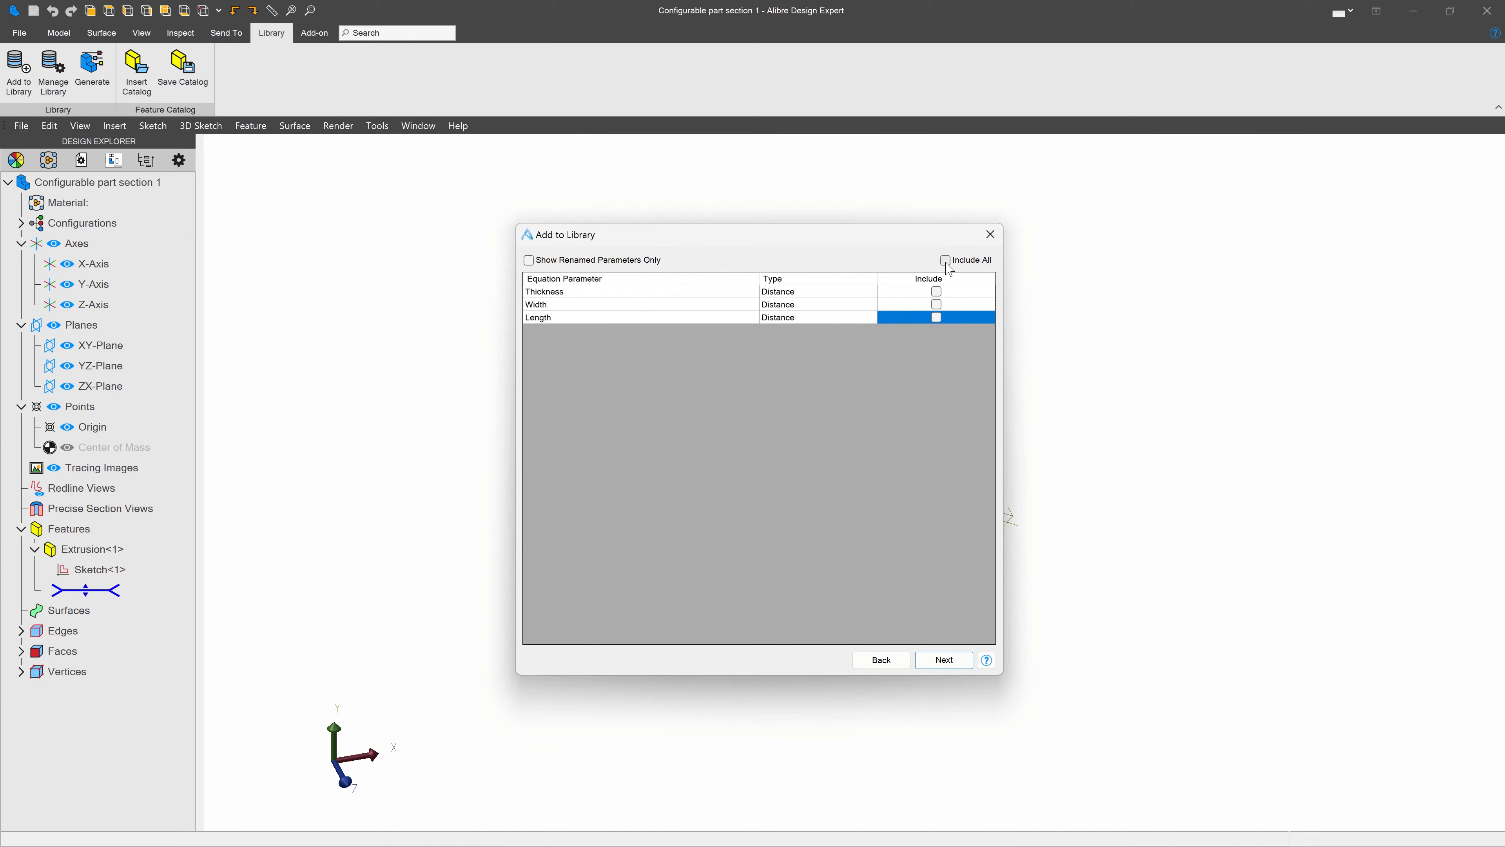
{"action": "left_click", "coordinate": [945, 261]}
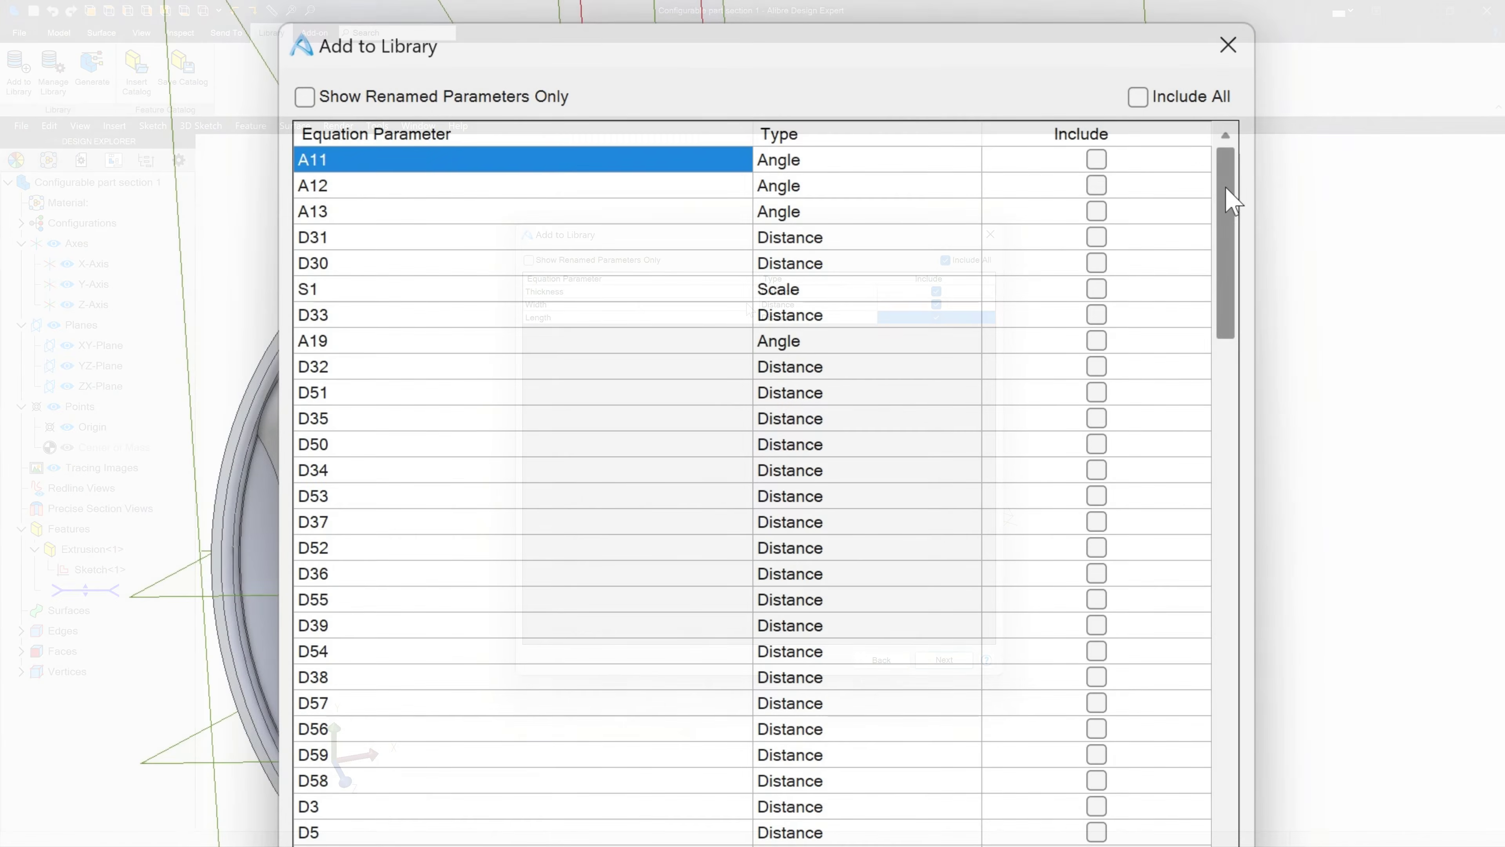
Step: Examine the wheel's parameter list and try the filter that shows renamed parameters only, leaving it off for the plate
{"action": "left_click_drag", "start_coordinate": [1226, 195], "coordinate": [1182, 796]}
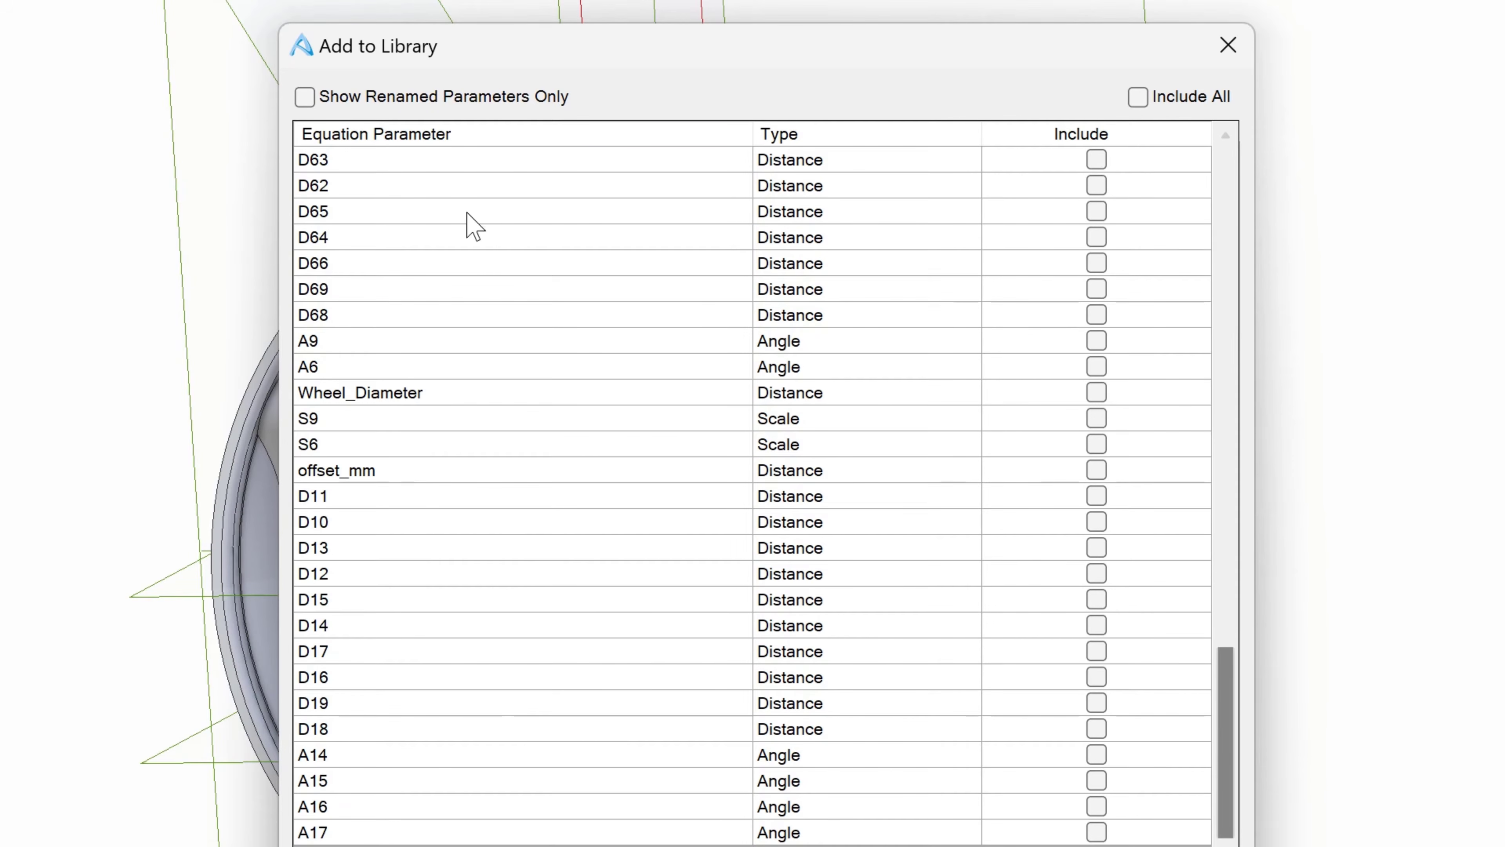
{"action": "left_click", "coordinate": [306, 98]}
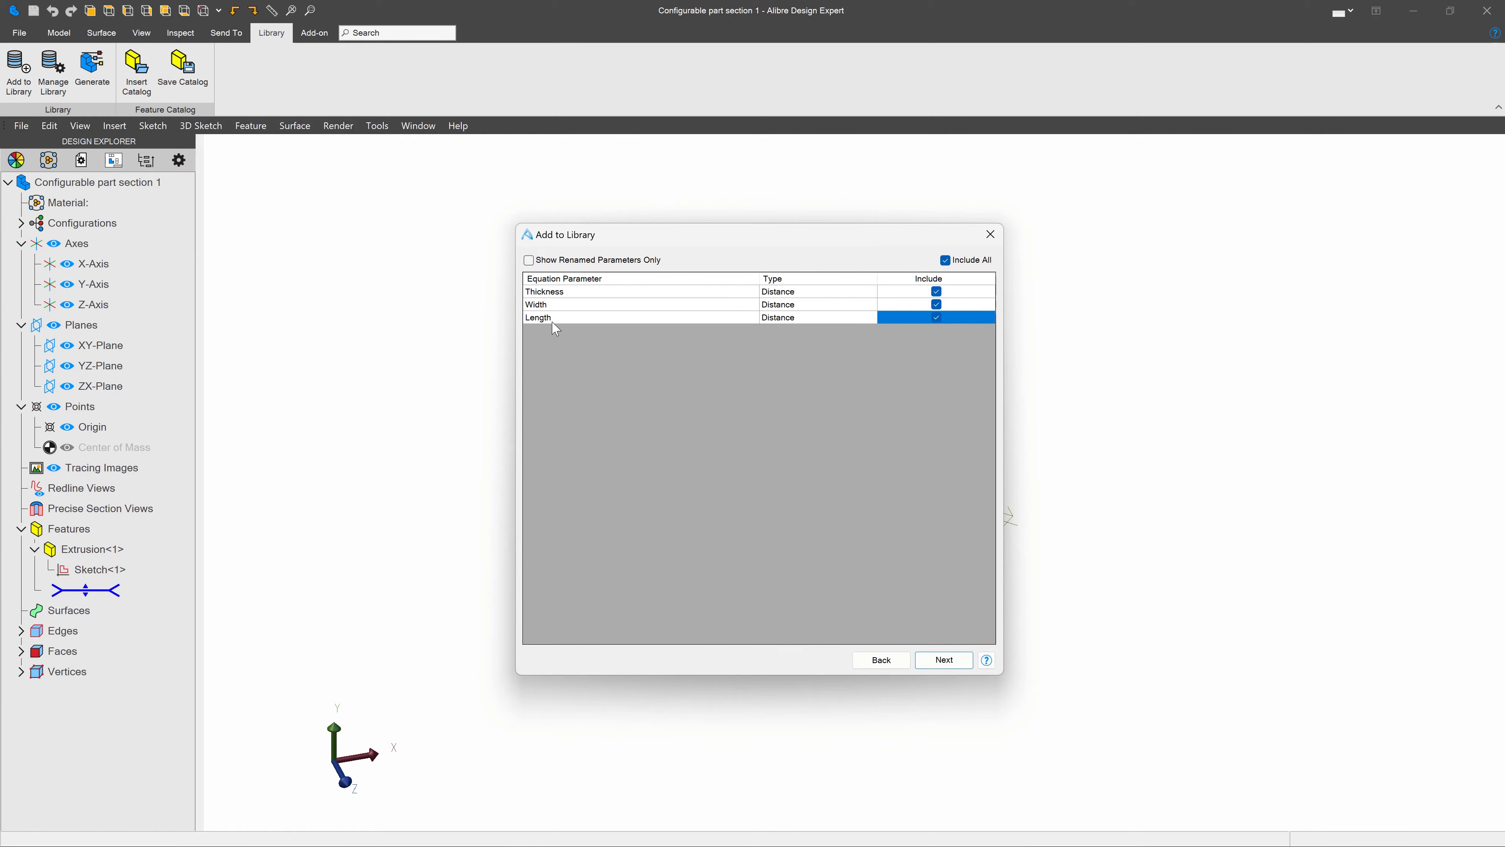
{"action": "left_click", "coordinate": [528, 261]}
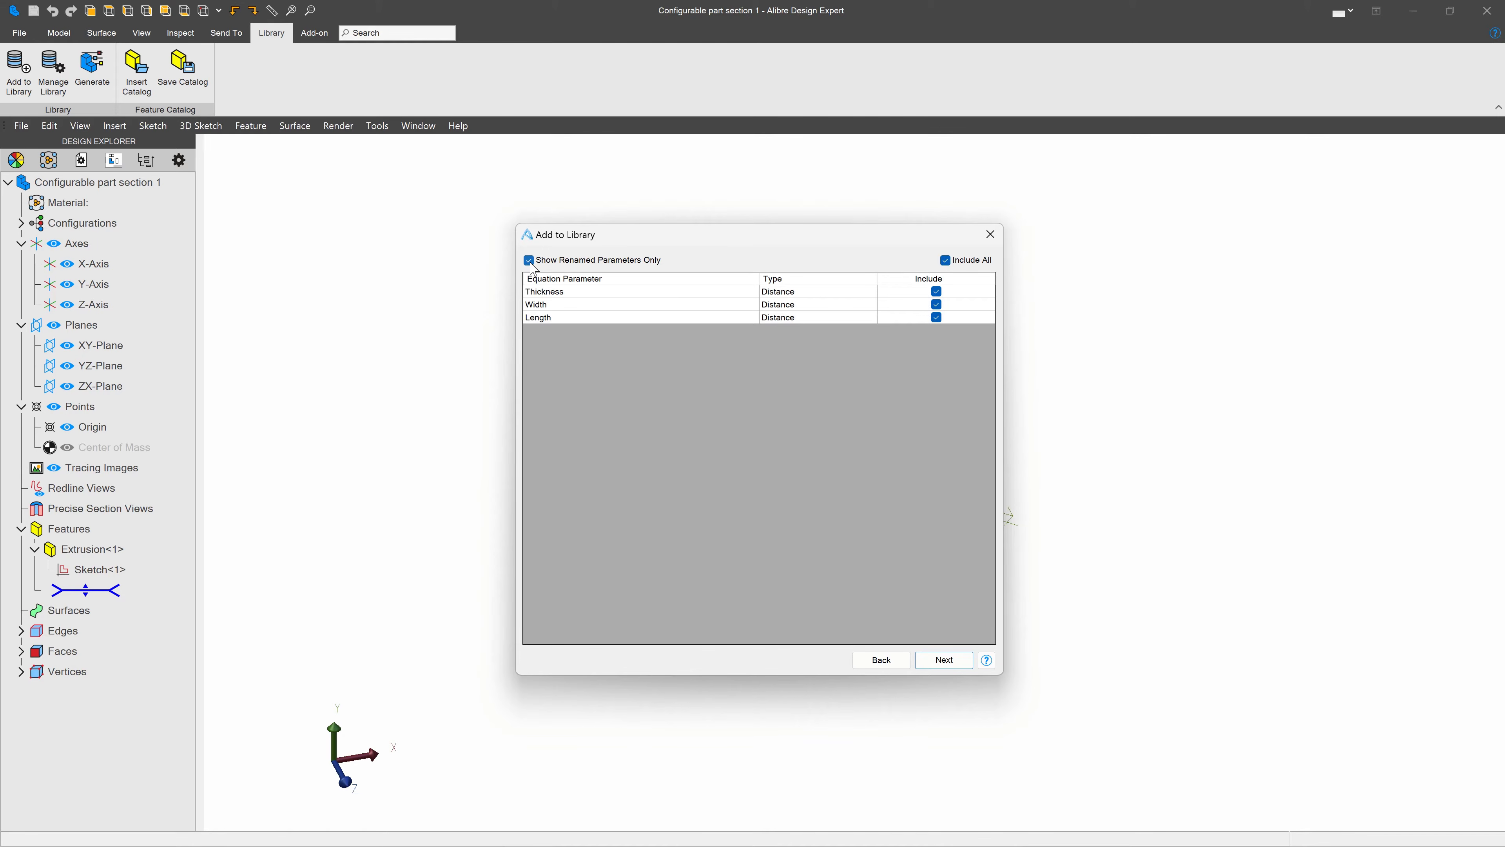
{"action": "left_click", "coordinate": [529, 263]}
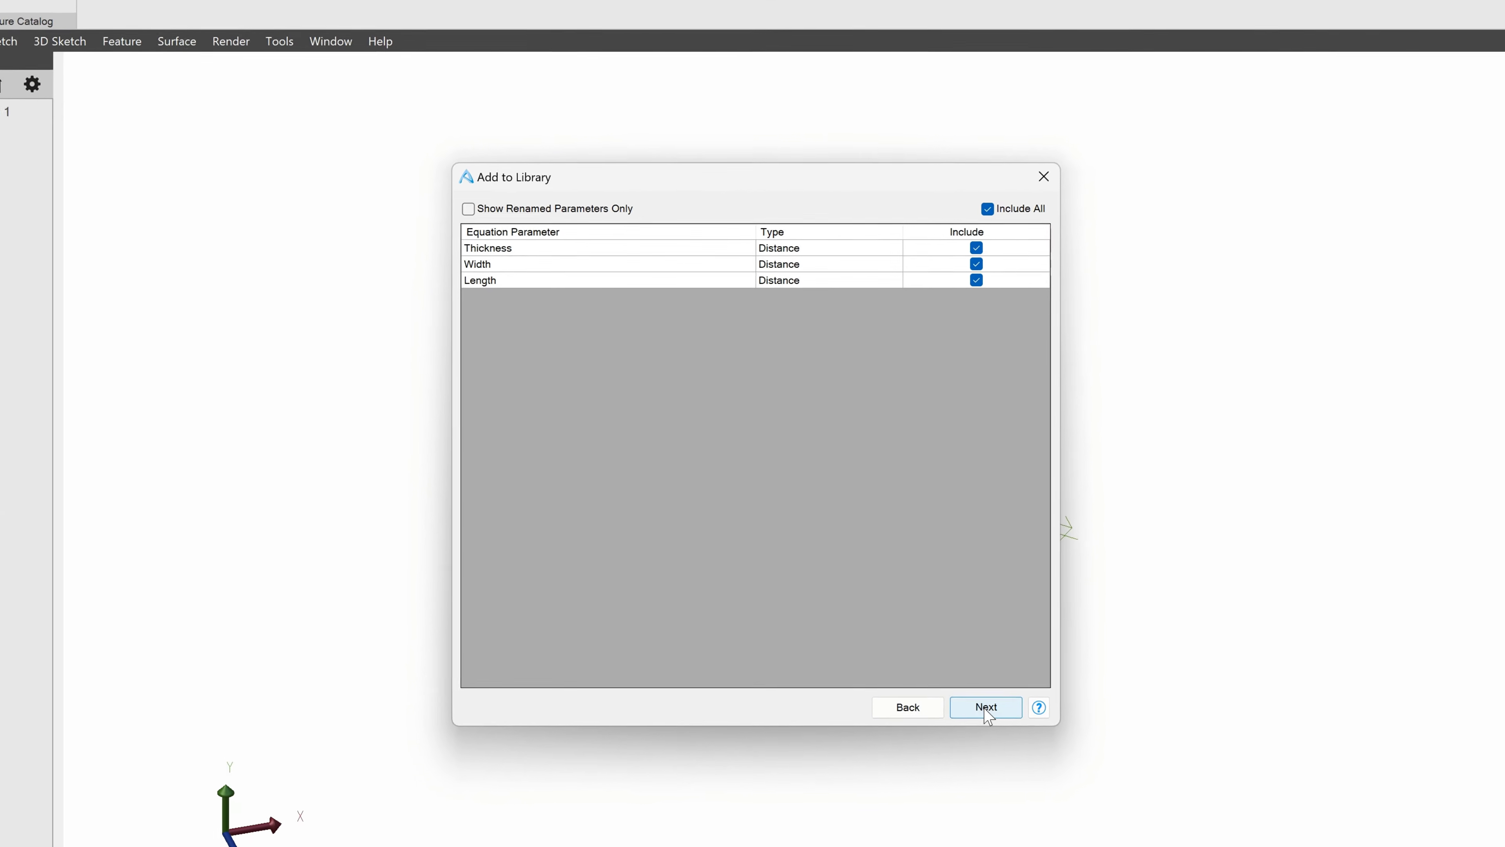
Step: Keep Thickness as a Simple Text/Numeric input and give it the selectable values .25, .5 and .75
{"action": "left_click", "coordinate": [963, 683]}
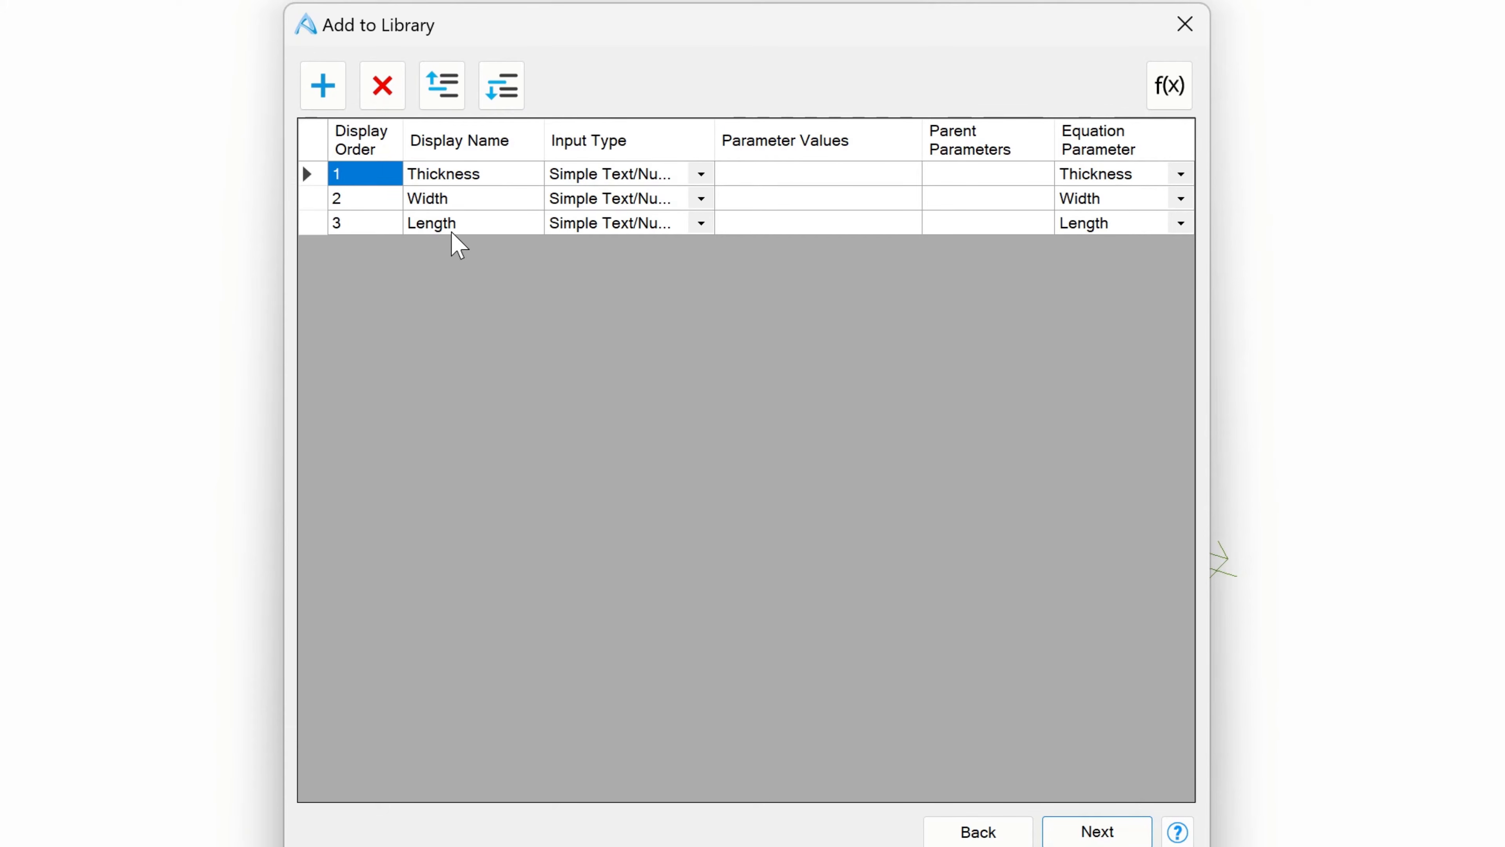
{"action": "left_click", "coordinate": [701, 174]}
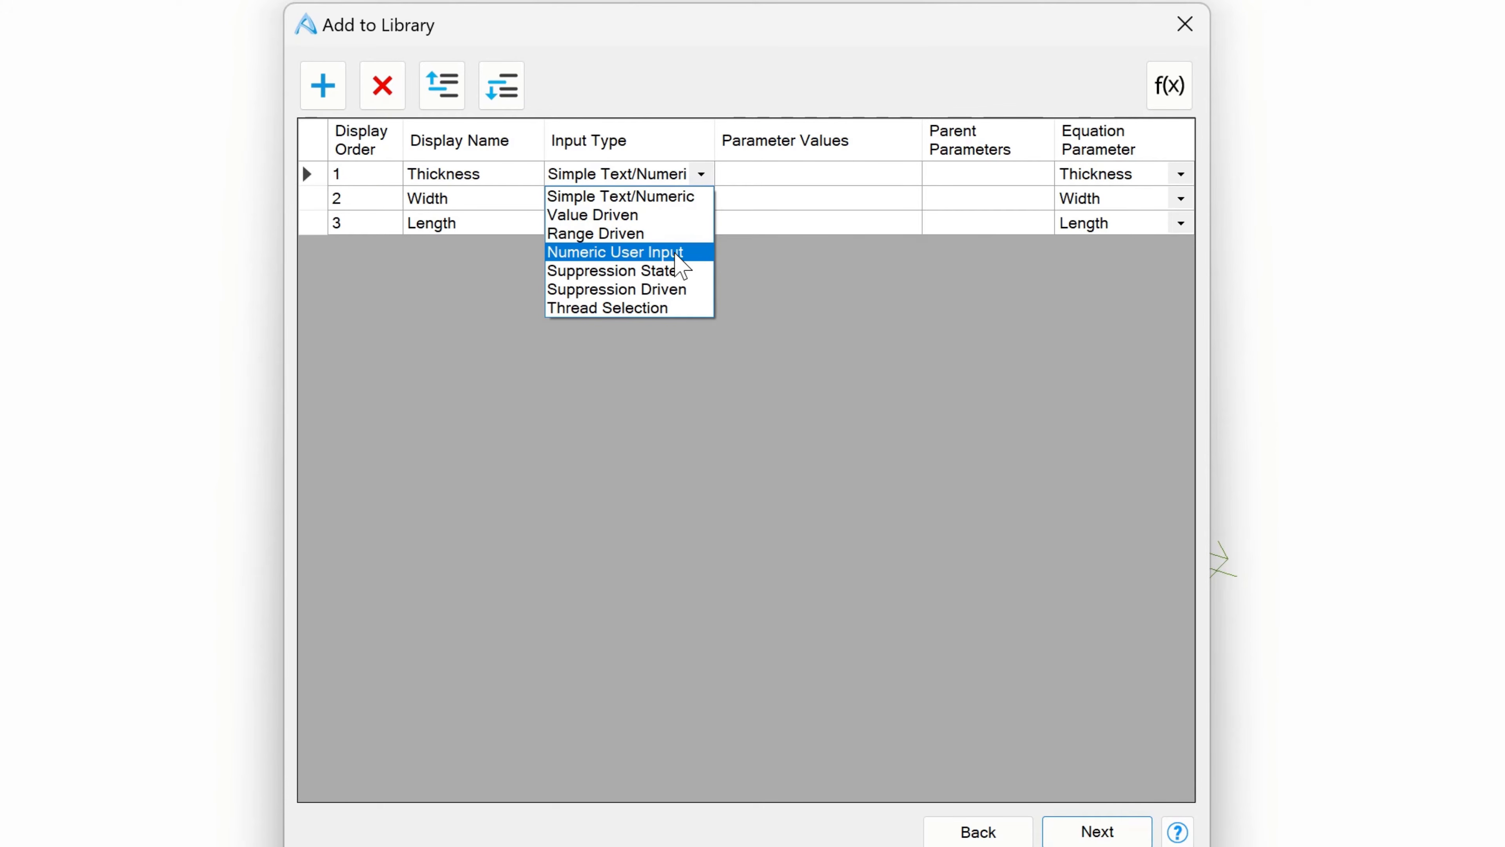
{"action": "left_click", "coordinate": [675, 201]}
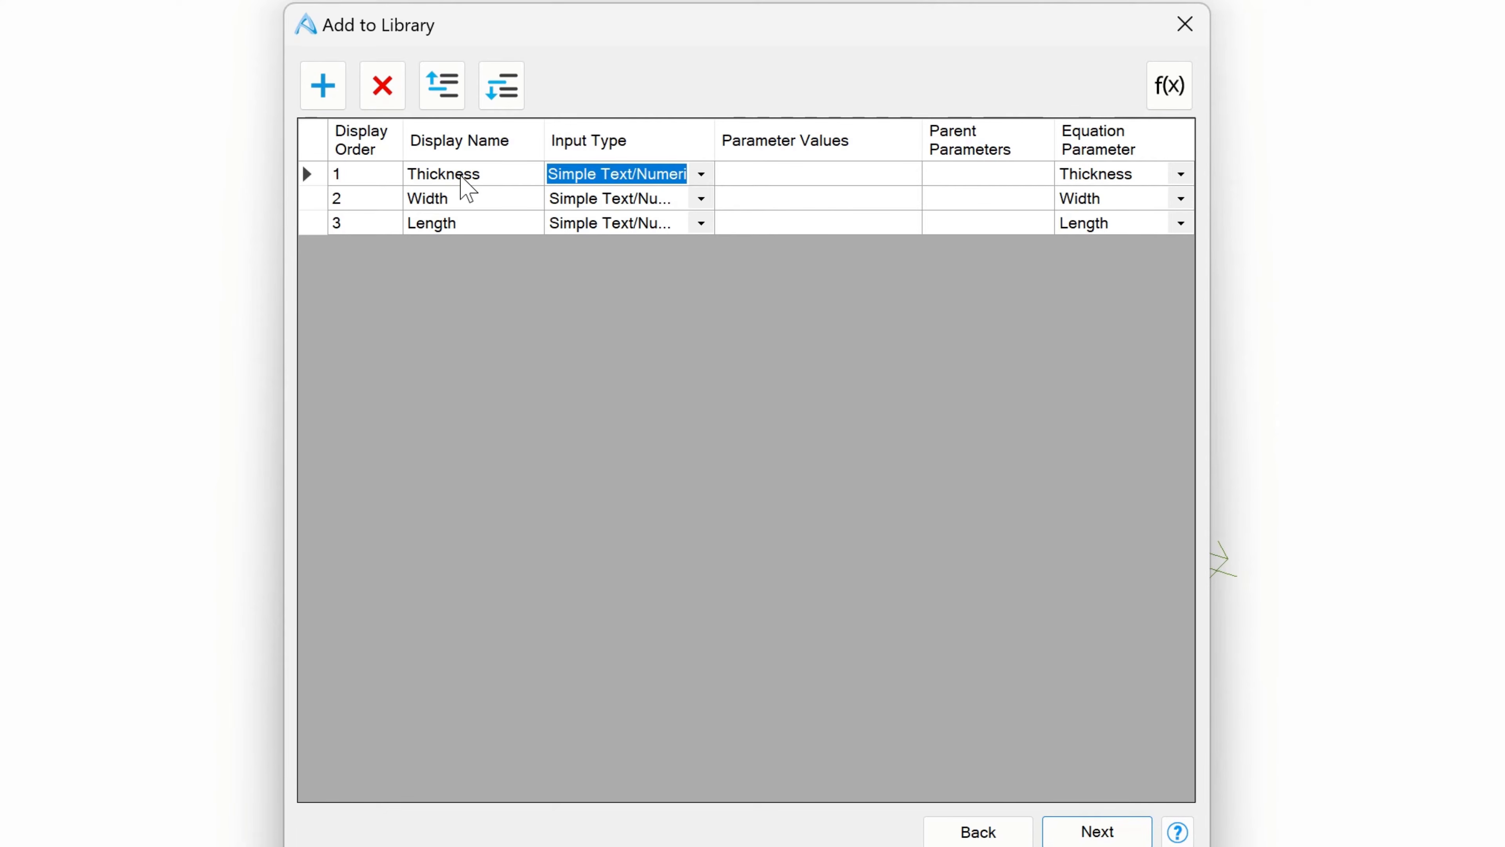
{"action": "left_click", "coordinate": [461, 178]}
{"action": "left_click", "coordinate": [797, 175]}
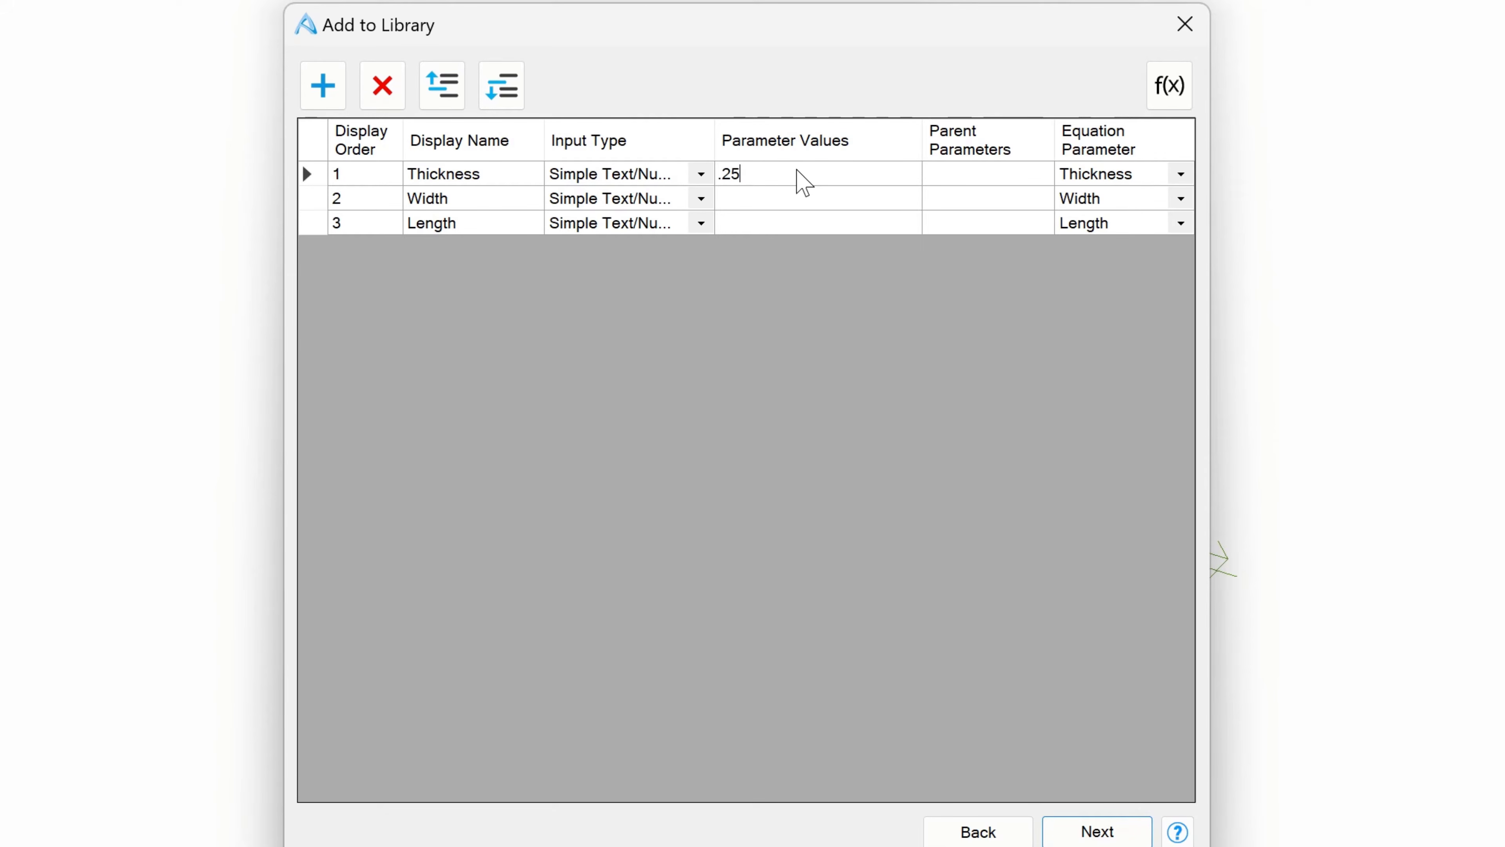
{"action": "type", "text": ".25,.5,.75"}
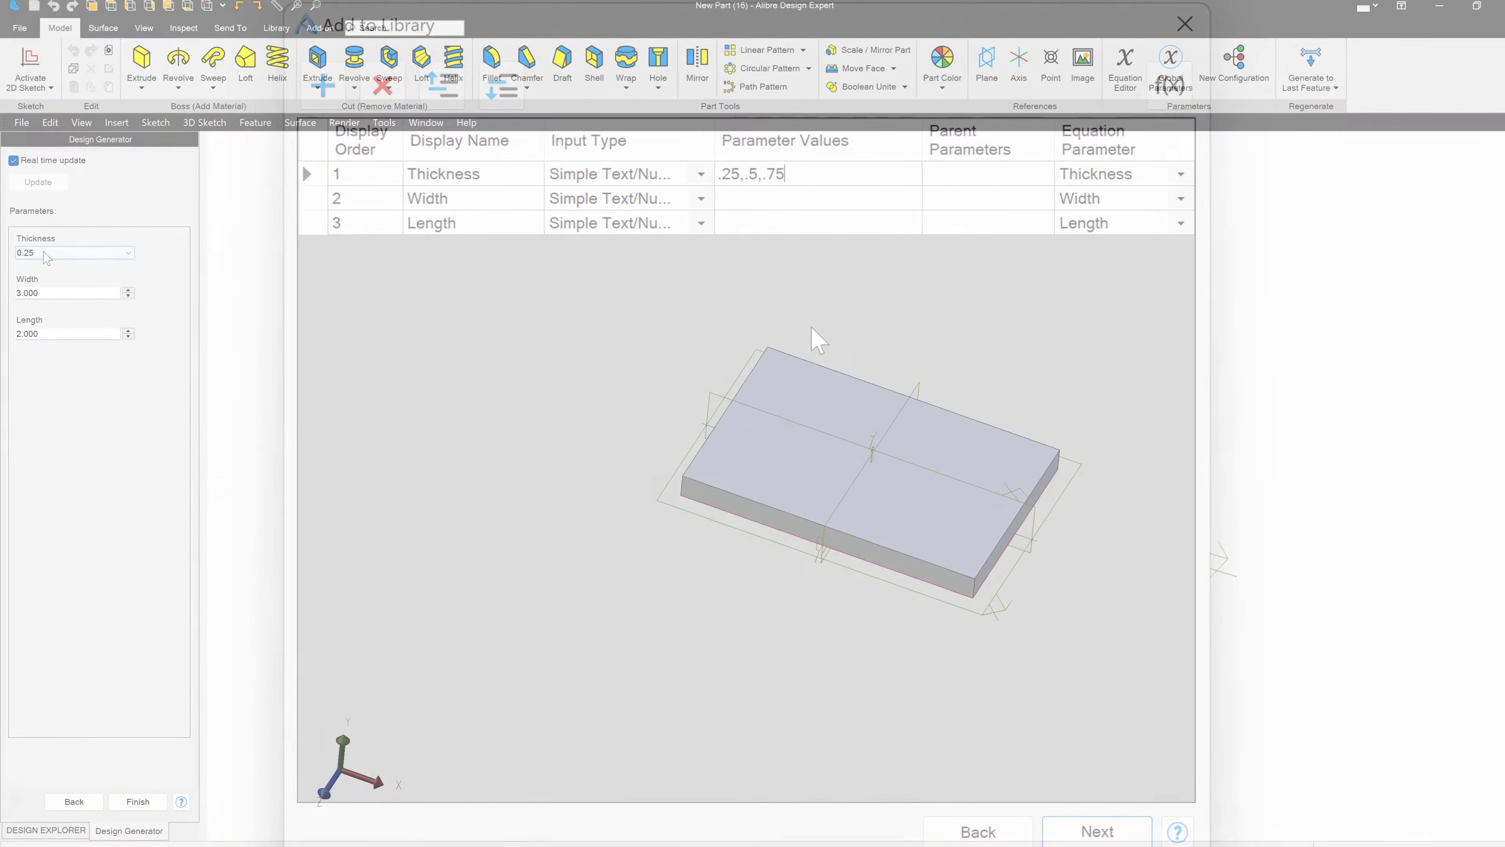
{"action": "left_click", "coordinate": [68, 253]}
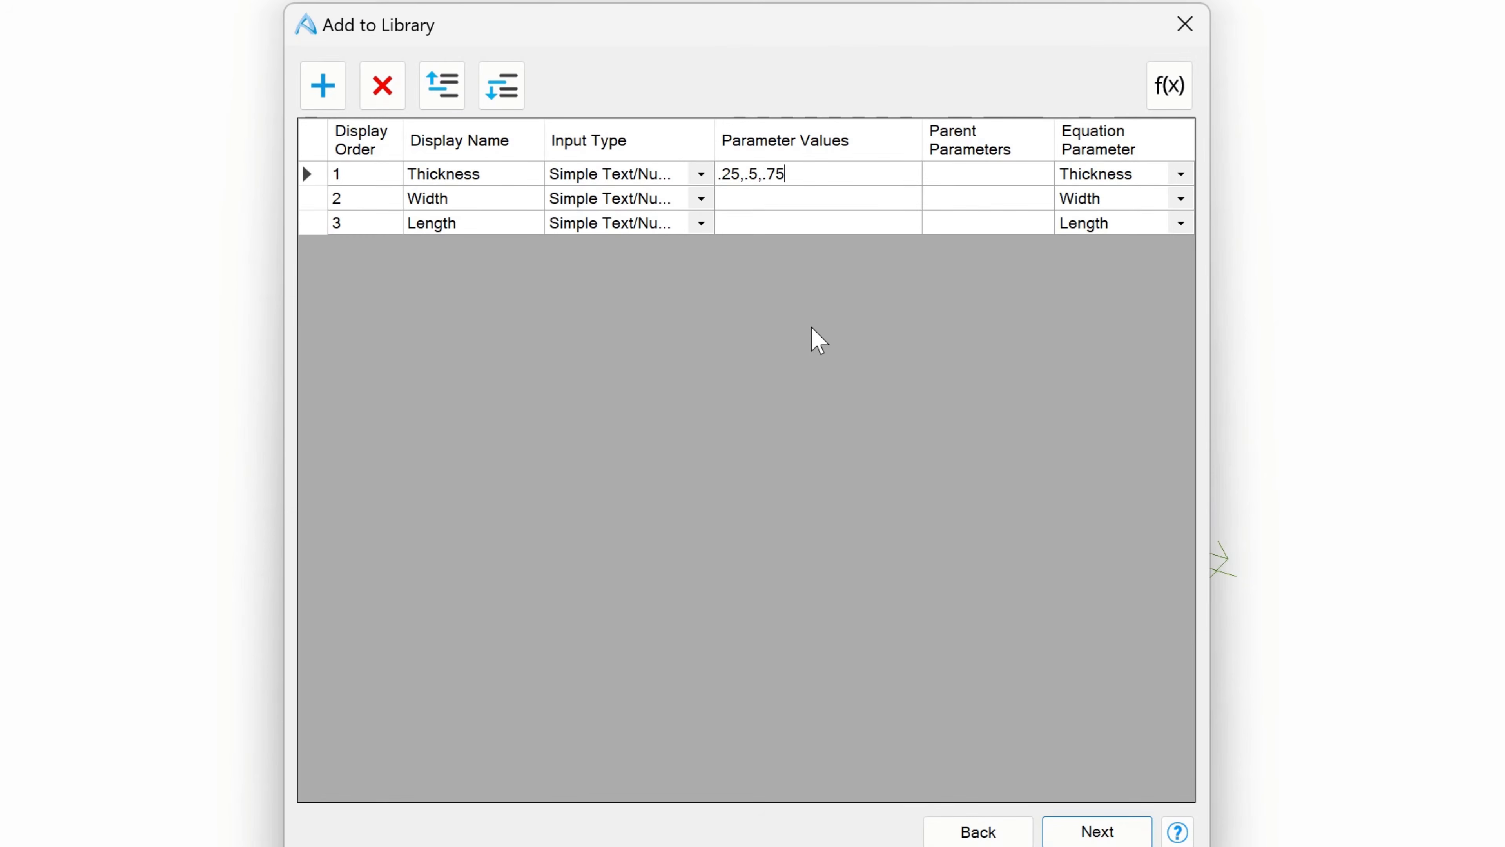
Step: Set the input type of both the Width and Length parameters to Numeric User Input
{"action": "left_click", "coordinate": [437, 201]}
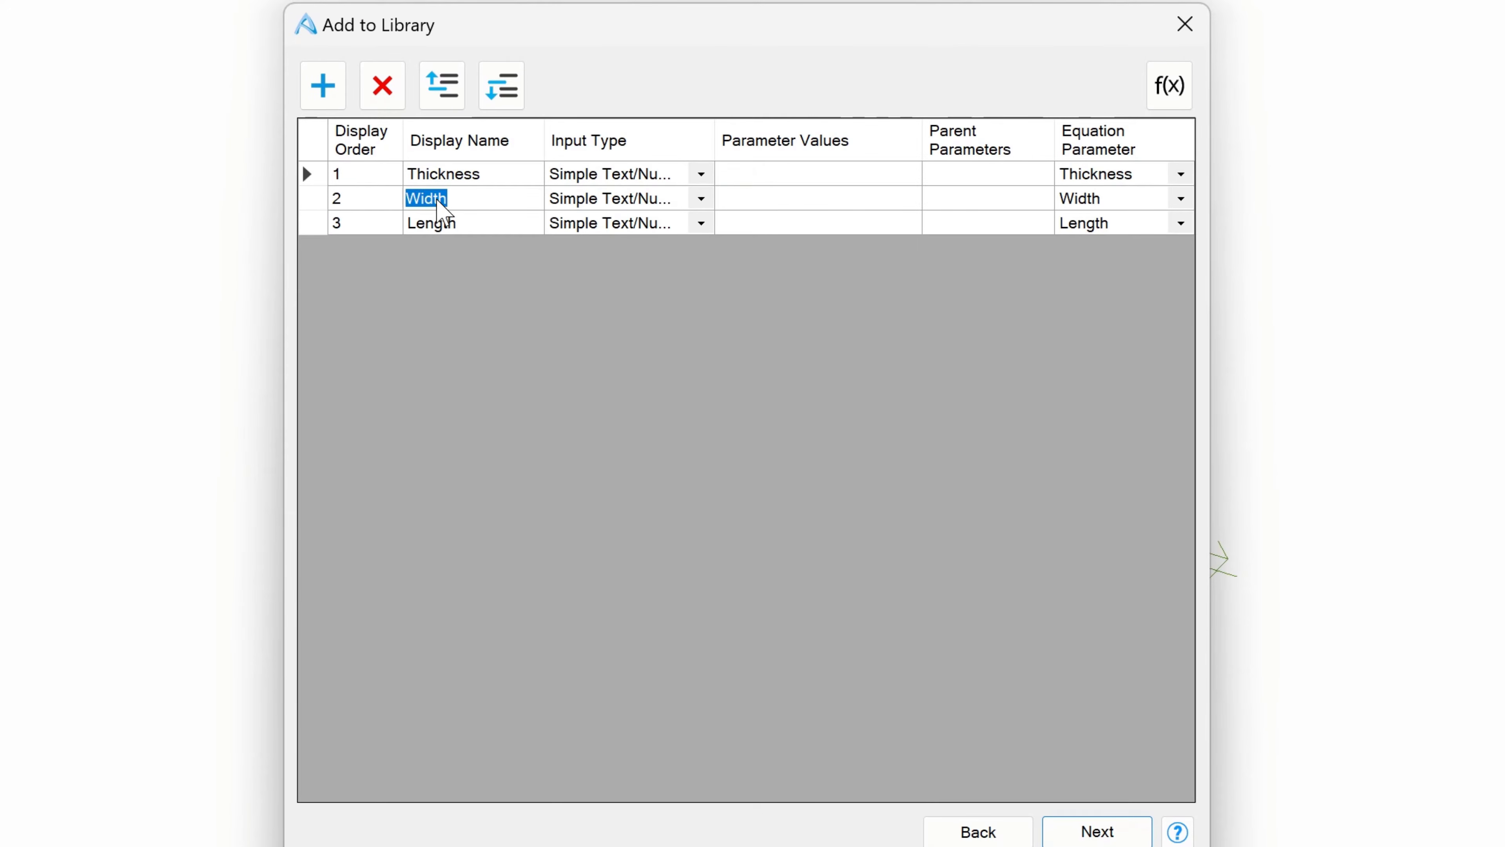
{"action": "left_click", "coordinate": [704, 200]}
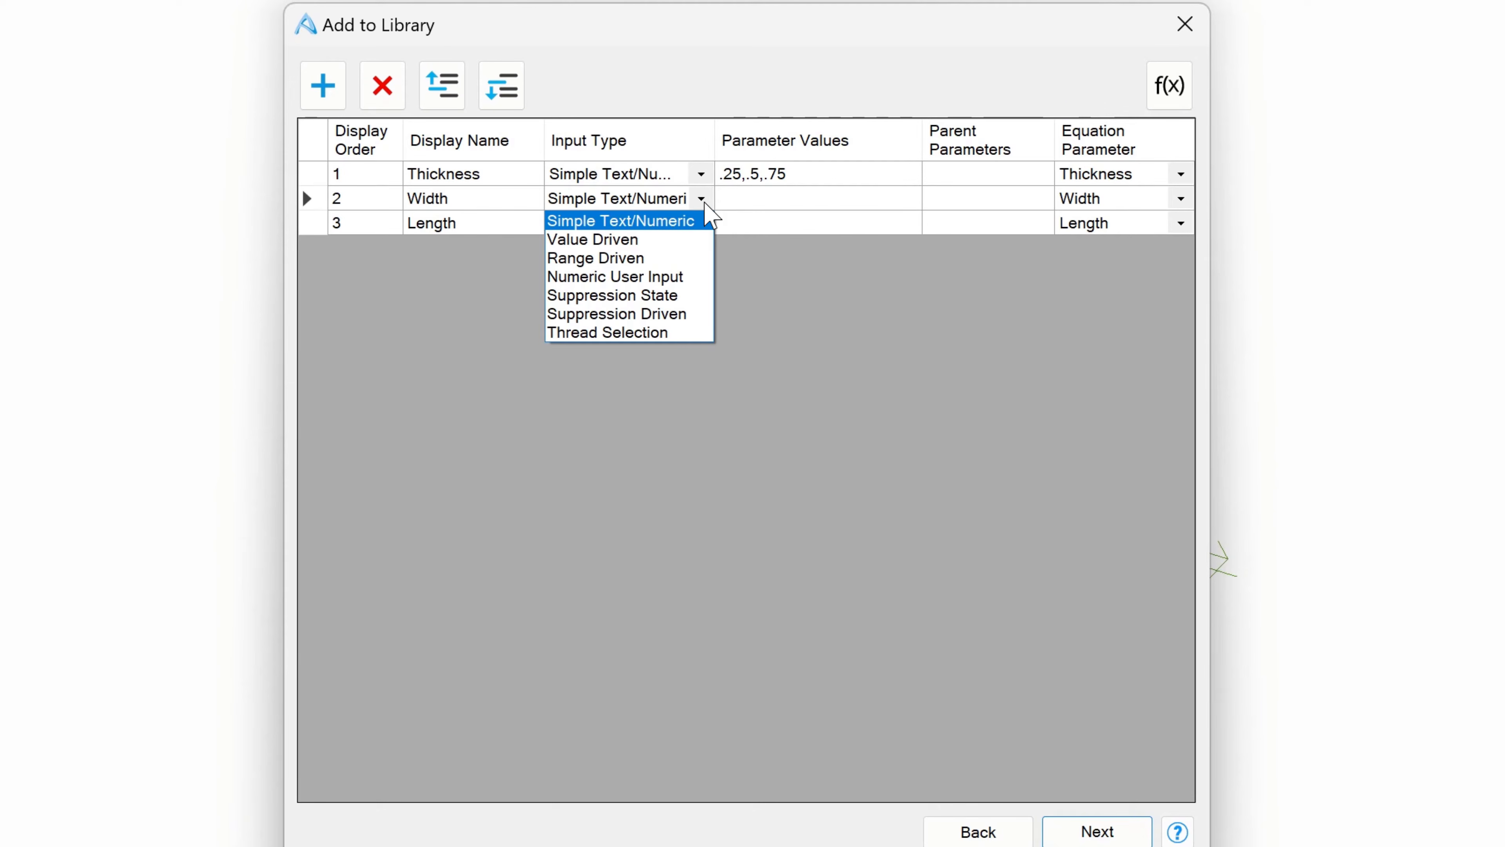
{"action": "left_click", "coordinate": [614, 277]}
{"action": "left_click", "coordinate": [699, 224]}
{"action": "left_click", "coordinate": [700, 223]}
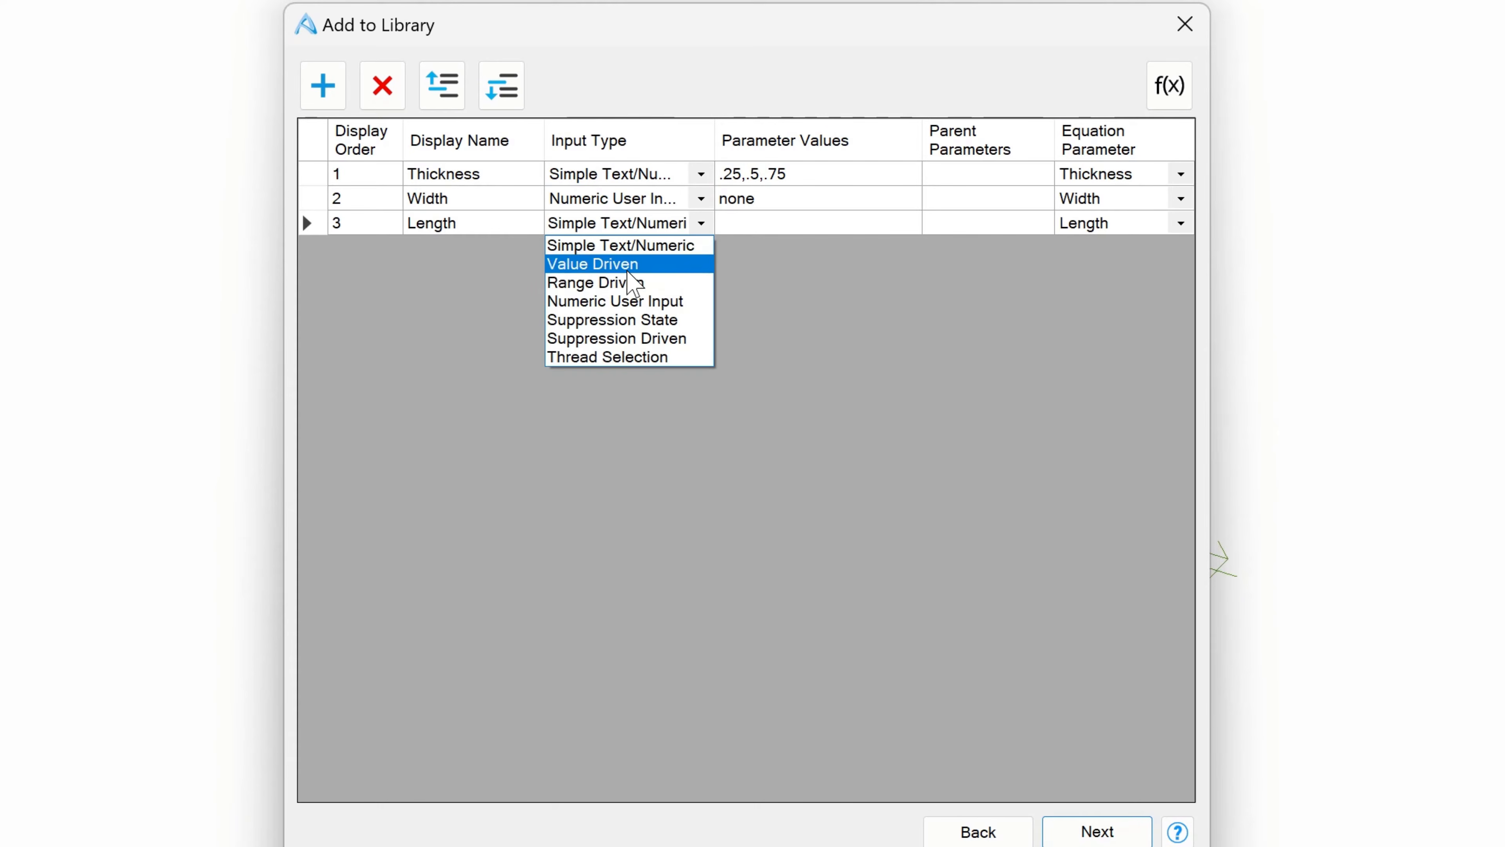
{"action": "left_click", "coordinate": [612, 304]}
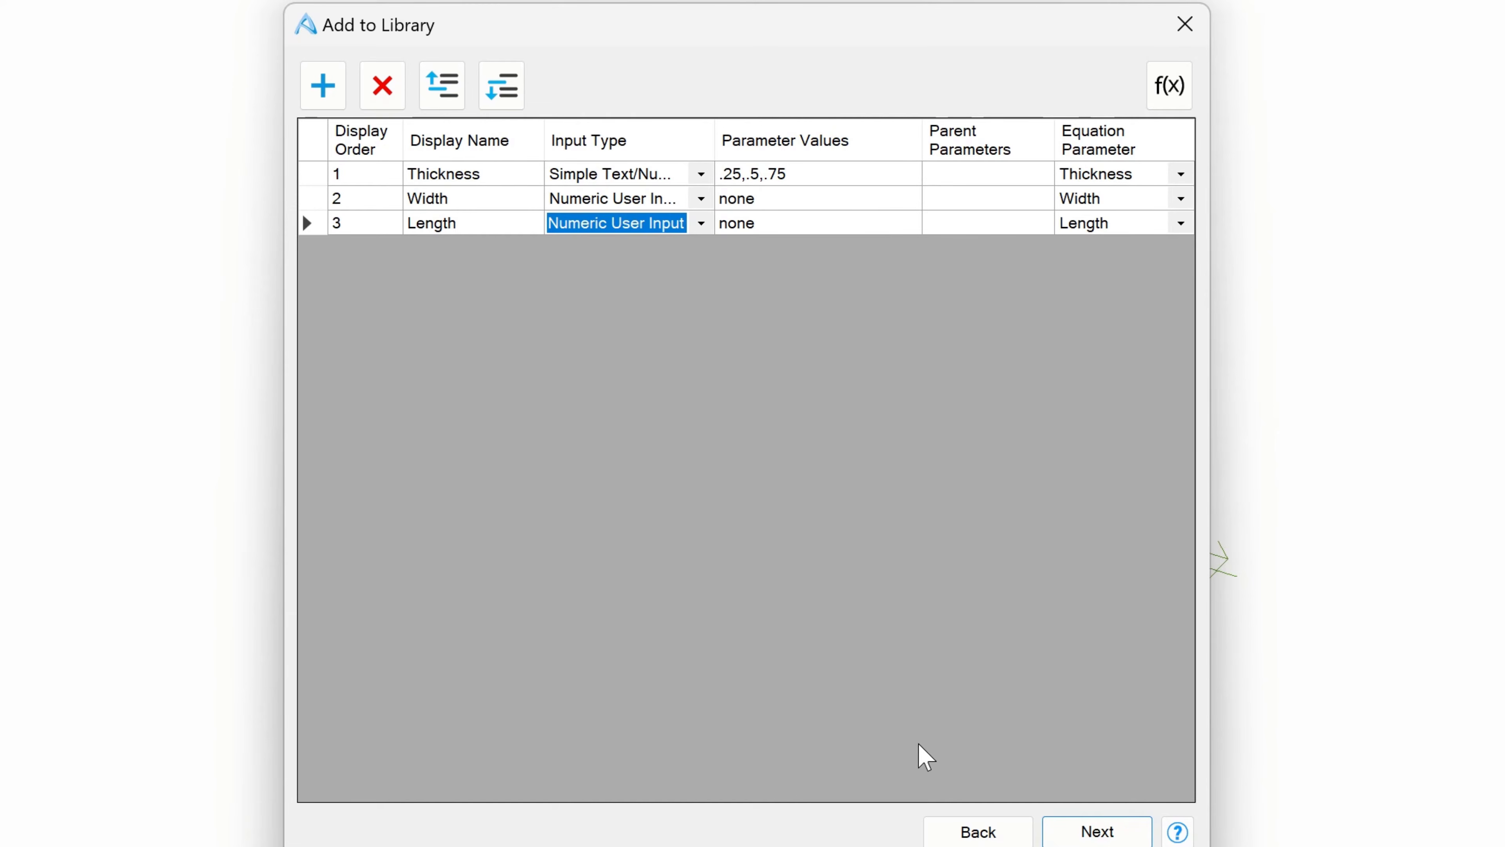
Step: Store the part in the Sample Parts collection of My Parts Catalog and finish adding it to the library
{"action": "left_click", "coordinate": [1129, 825]}
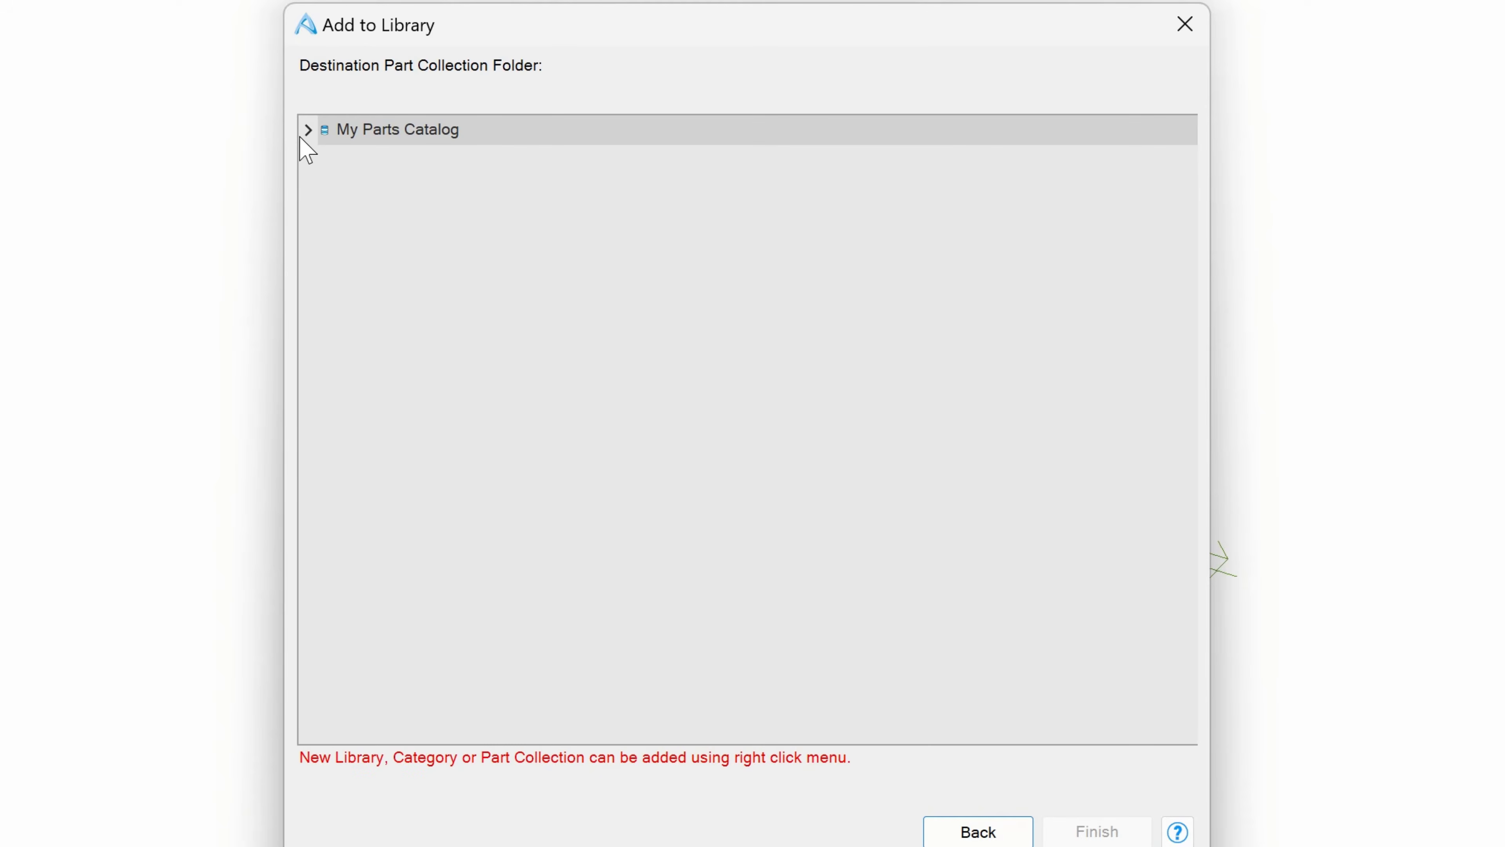
{"action": "left_click", "coordinate": [309, 130]}
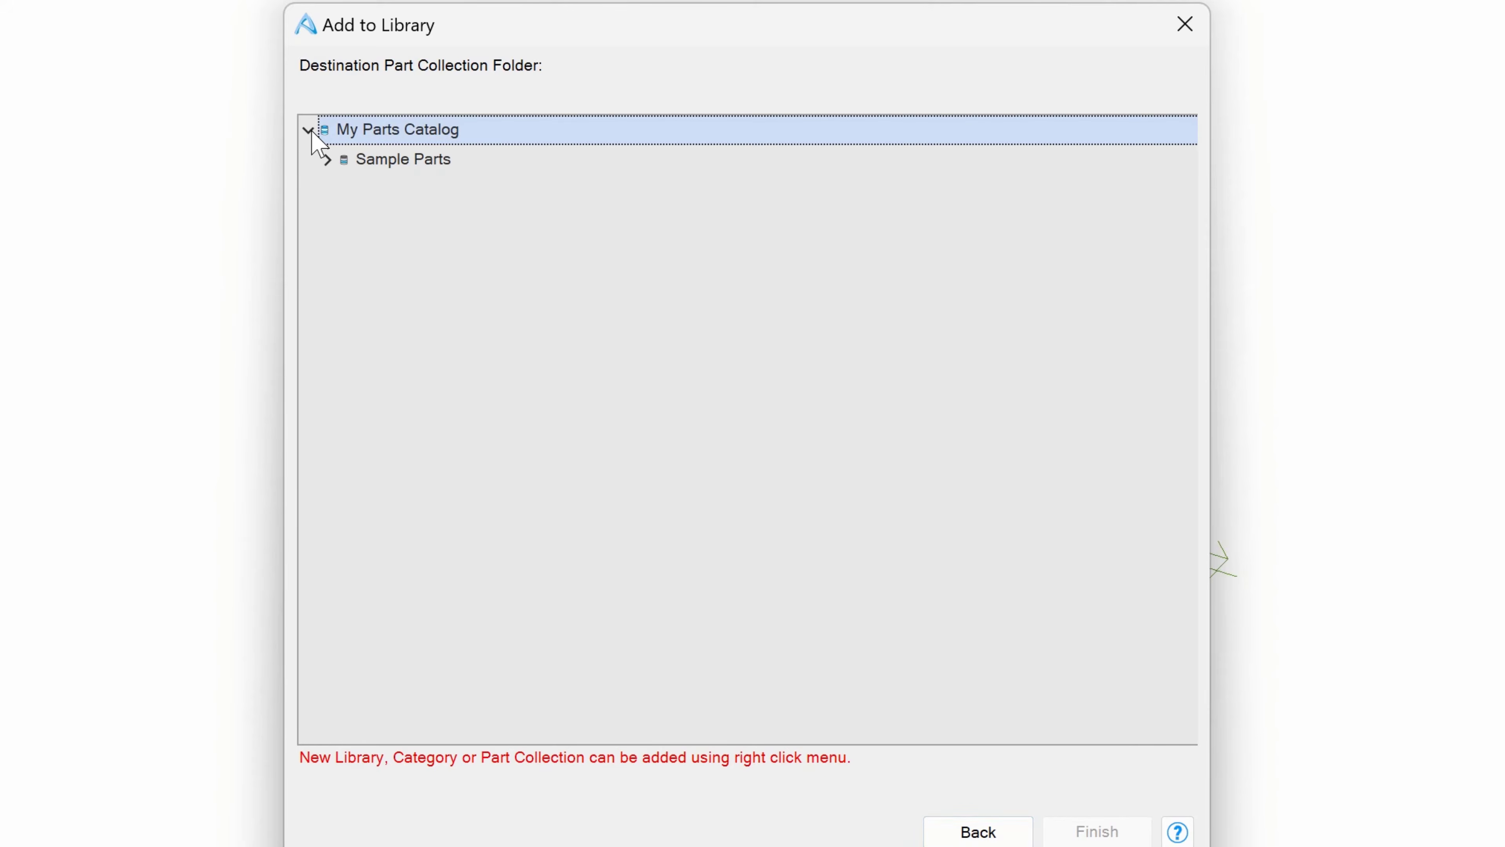
{"action": "left_click", "coordinate": [328, 160]}
{"action": "left_click", "coordinate": [361, 190]}
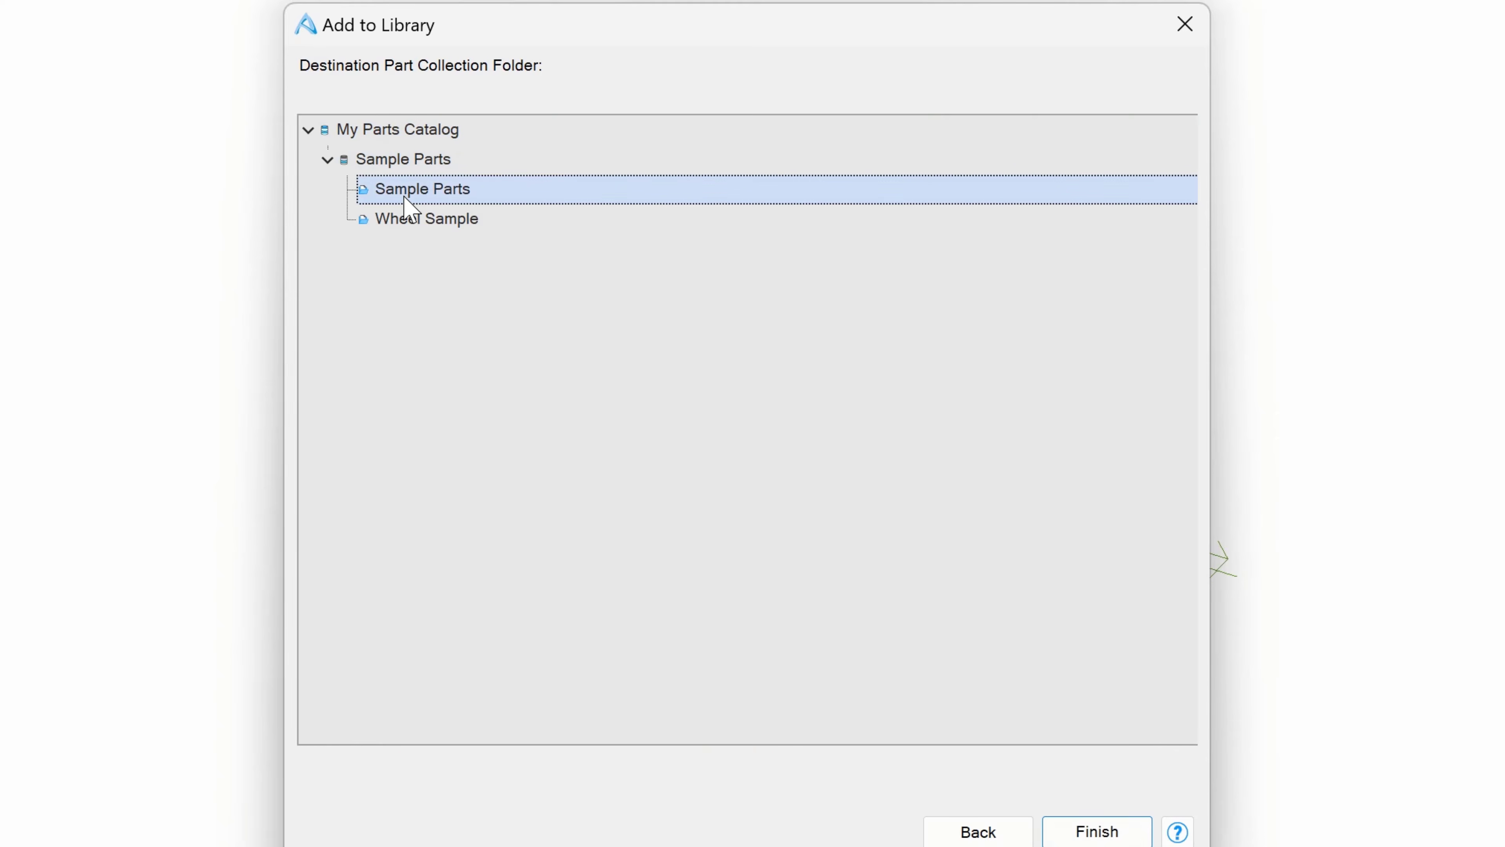
{"action": "left_click", "coordinate": [1096, 832]}
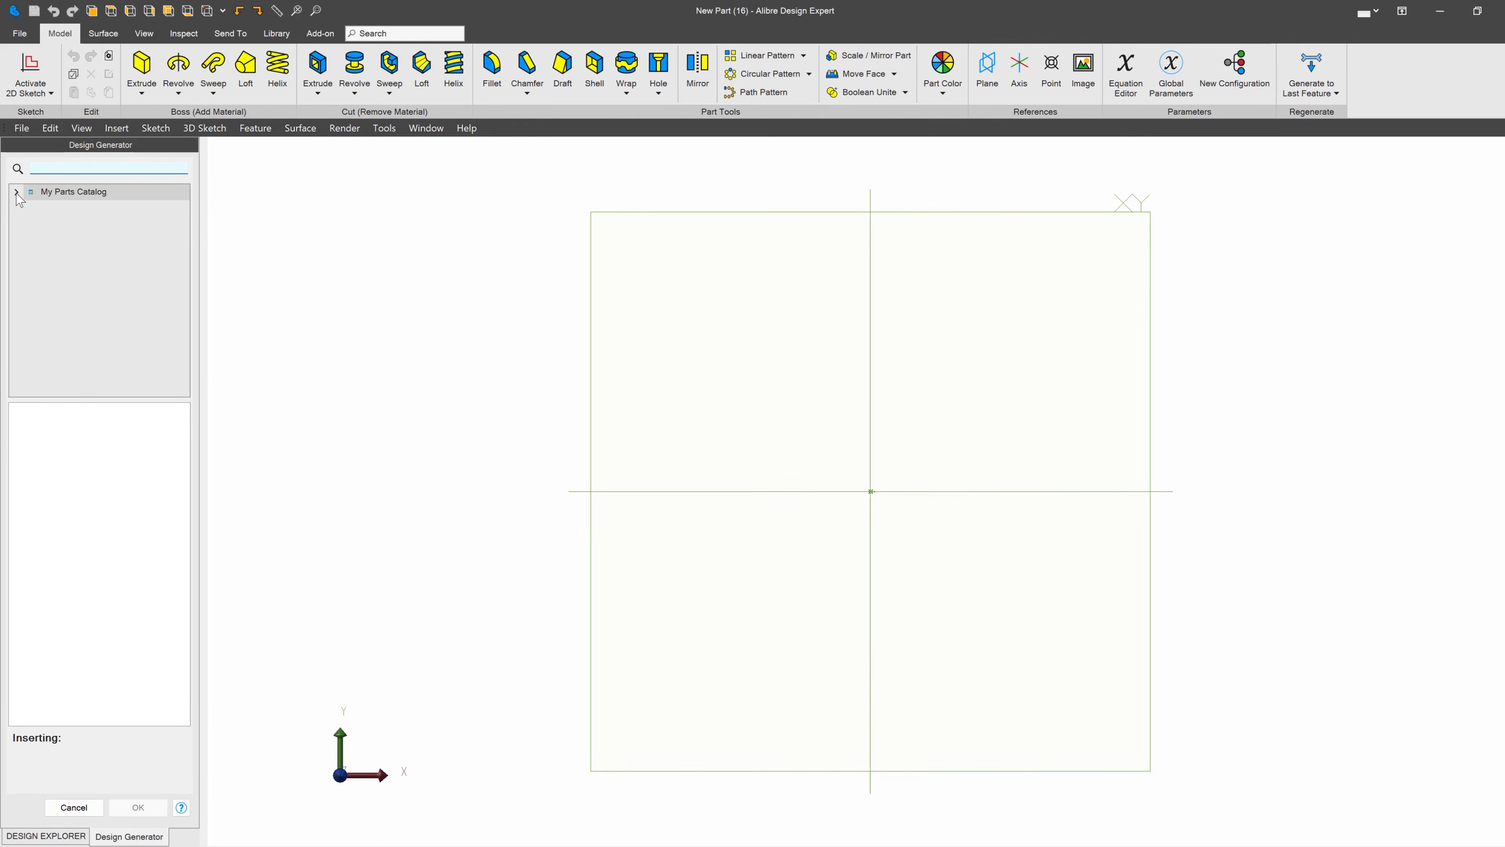
Step: Insert Configurable part section 1 from the catalog's Sample Parts collection into the new part with the Design Generator
{"action": "left_click", "coordinate": [17, 191]}
{"action": "left_click", "coordinate": [30, 208]}
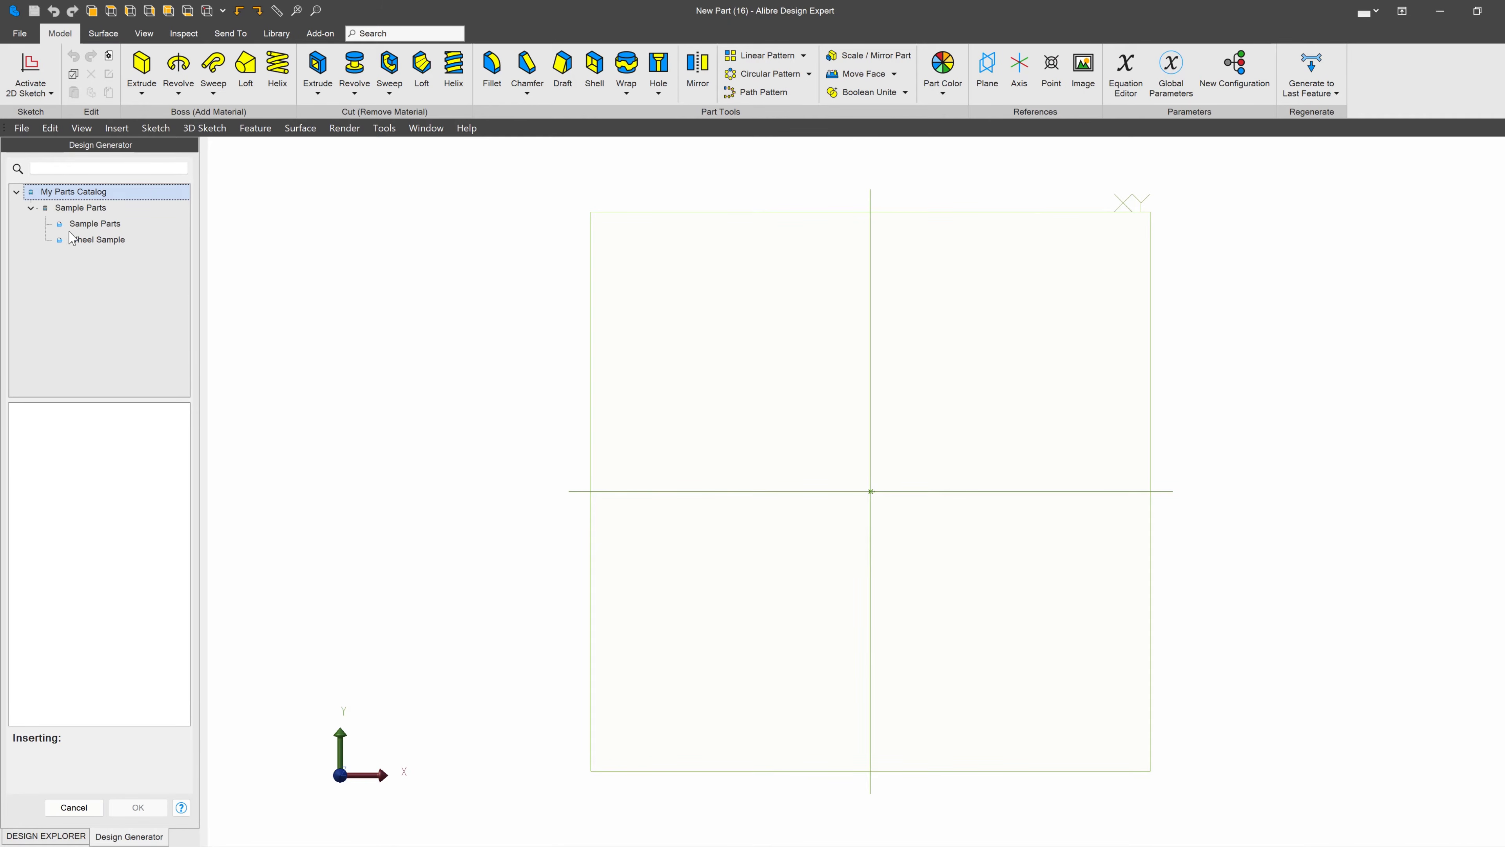
{"action": "left_click", "coordinate": [92, 227]}
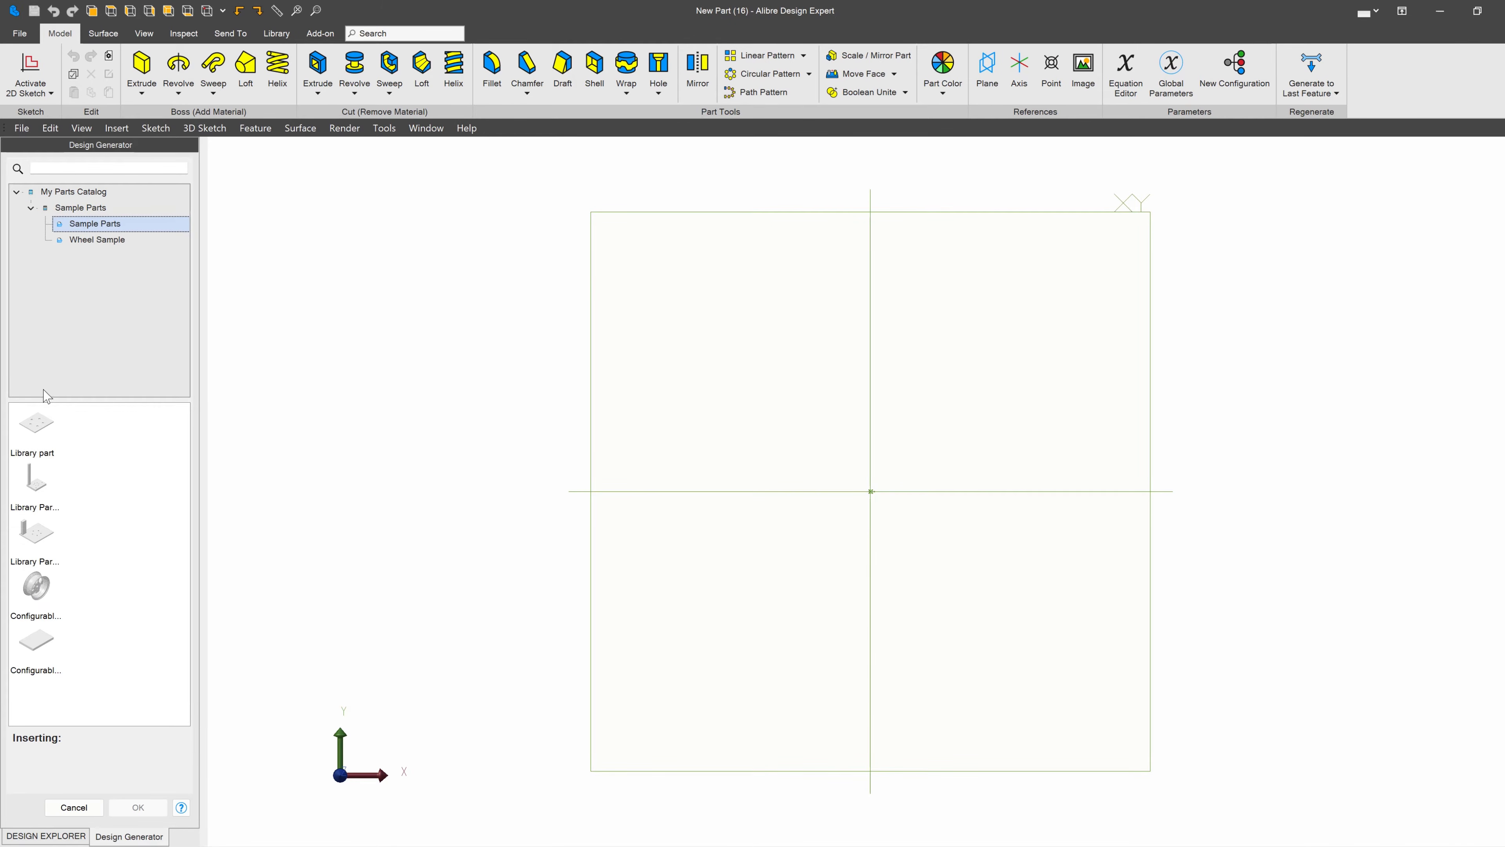
{"action": "left_click", "coordinate": [34, 650]}
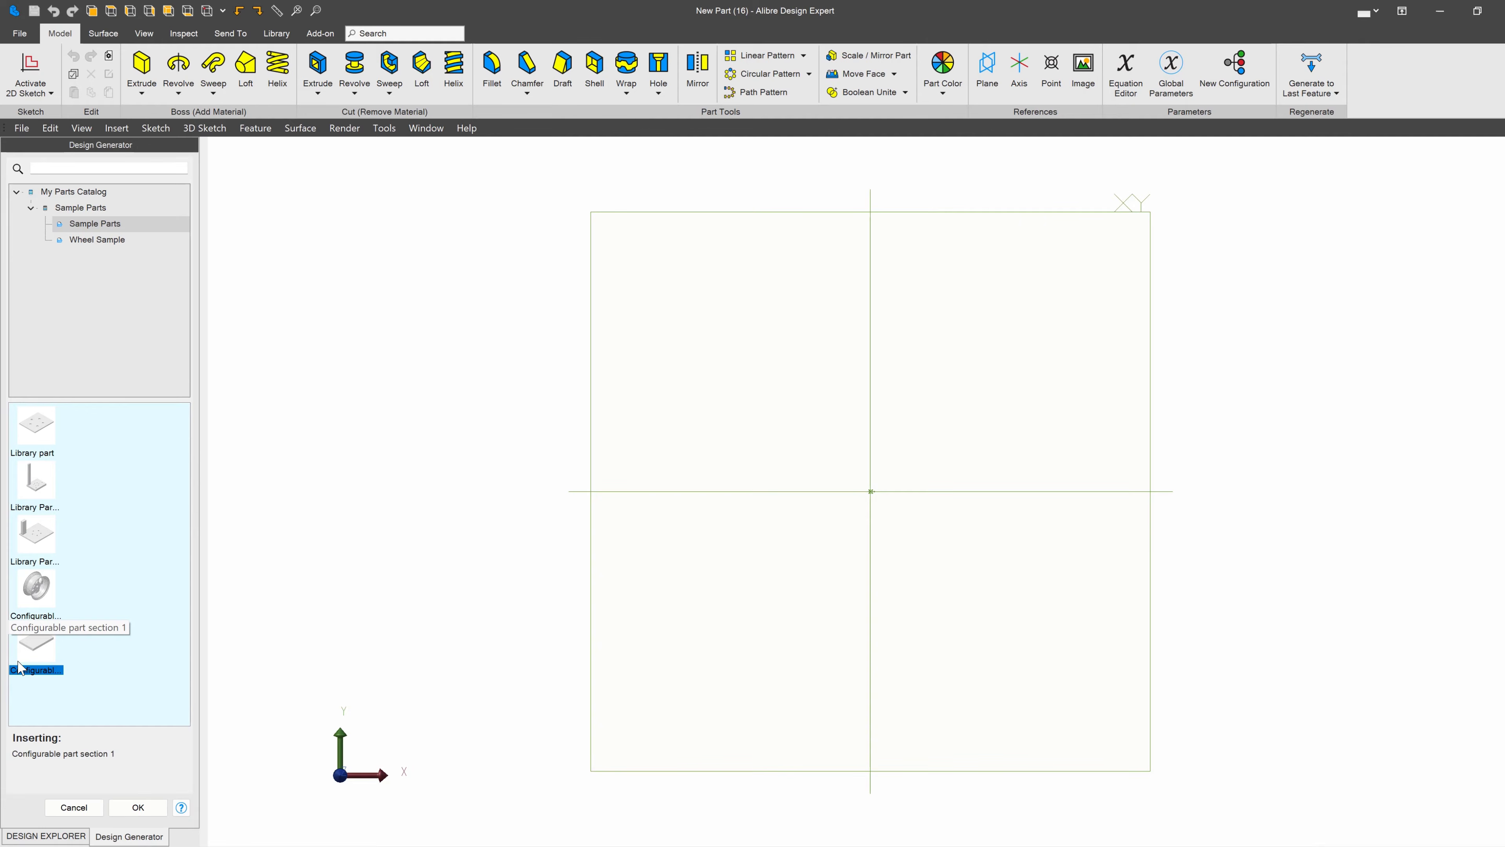
{"action": "left_click", "coordinate": [137, 807]}
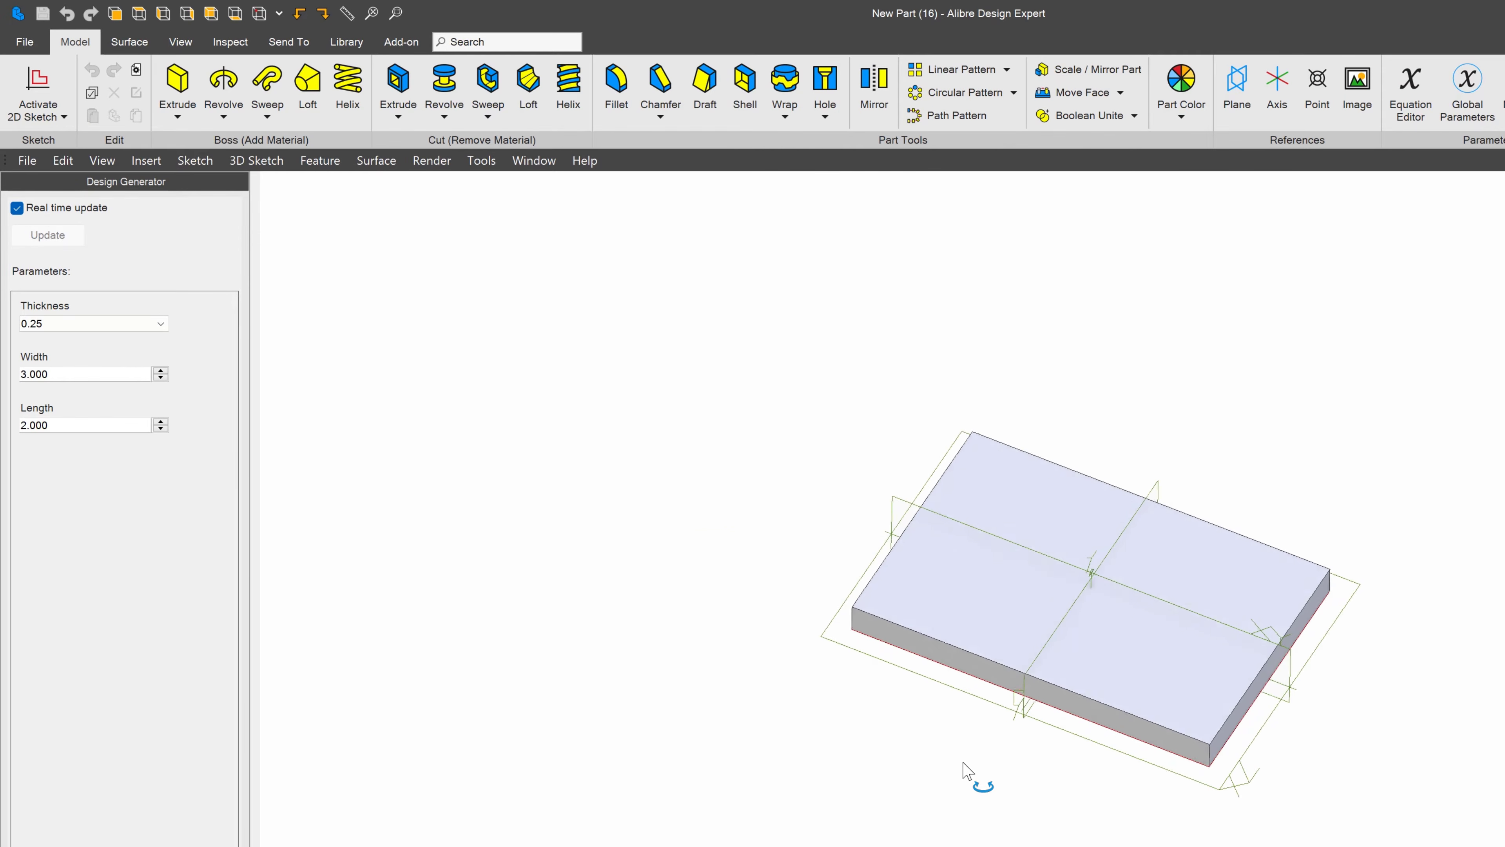
Step: Set the plate's Thickness to 0.75 and switch real time update off and back on
{"action": "left_click", "coordinate": [56, 323]}
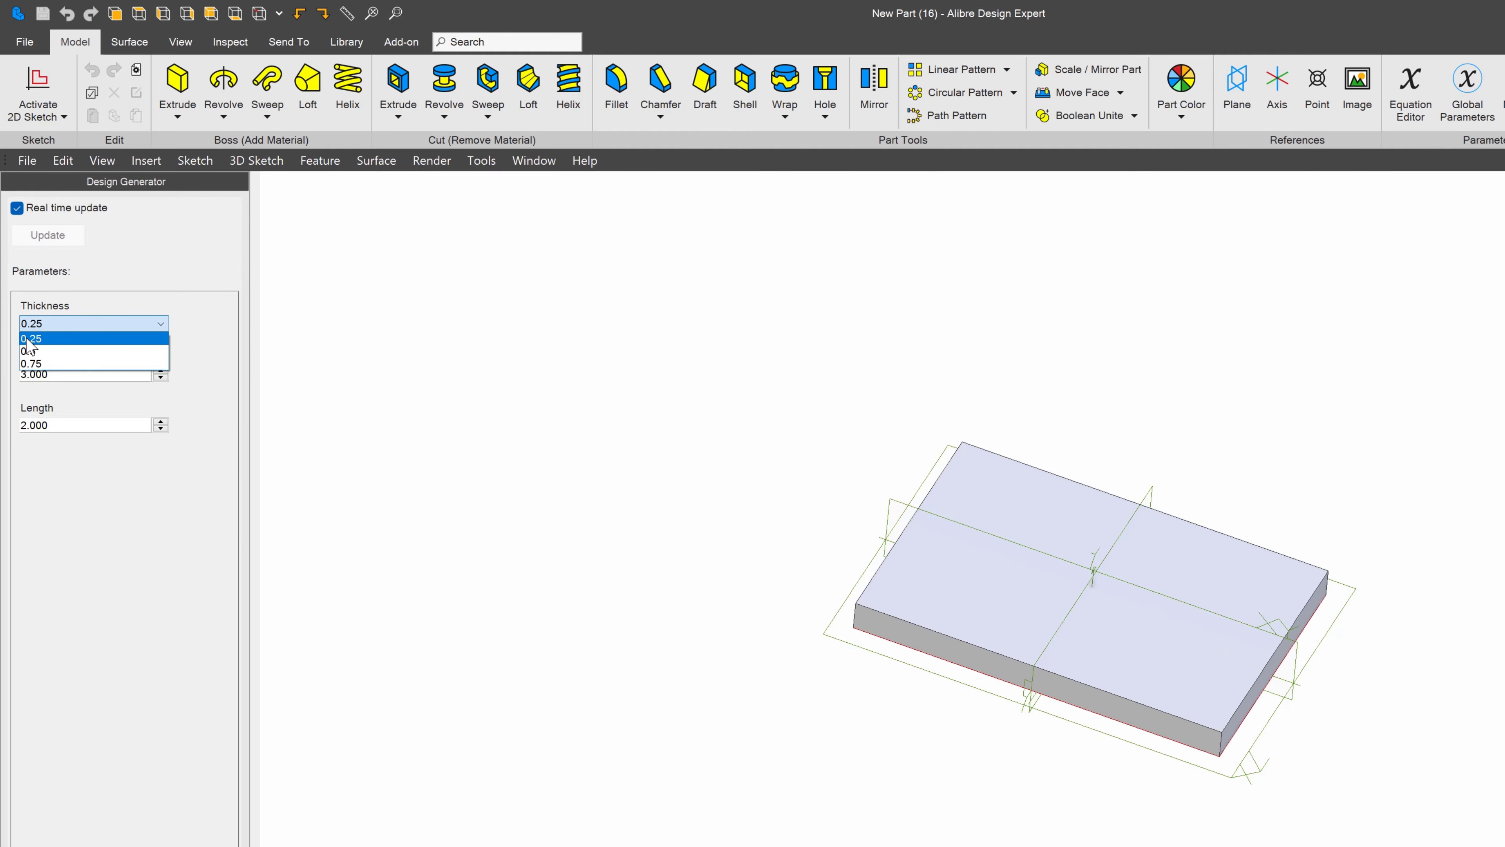
{"action": "left_click", "coordinate": [70, 364]}
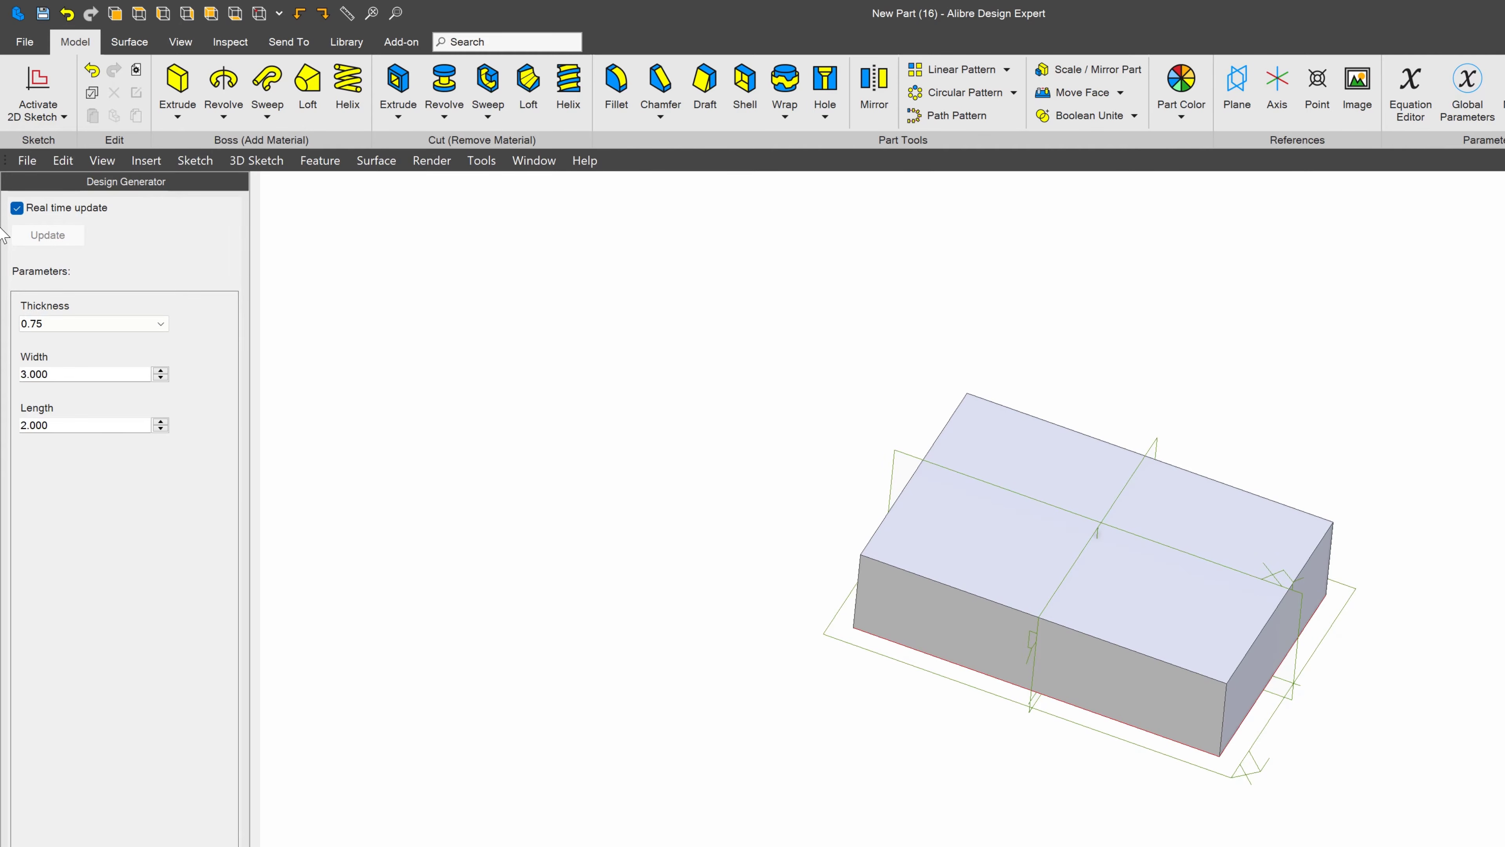
{"action": "left_click", "coordinate": [16, 208]}
{"action": "left_click", "coordinate": [18, 208]}
Step: Regenerate the plate with a Width of 5, a Length of 10 and a different Thickness option
{"action": "left_click_drag", "start_coordinate": [85, 380], "coordinate": [2, 378]}
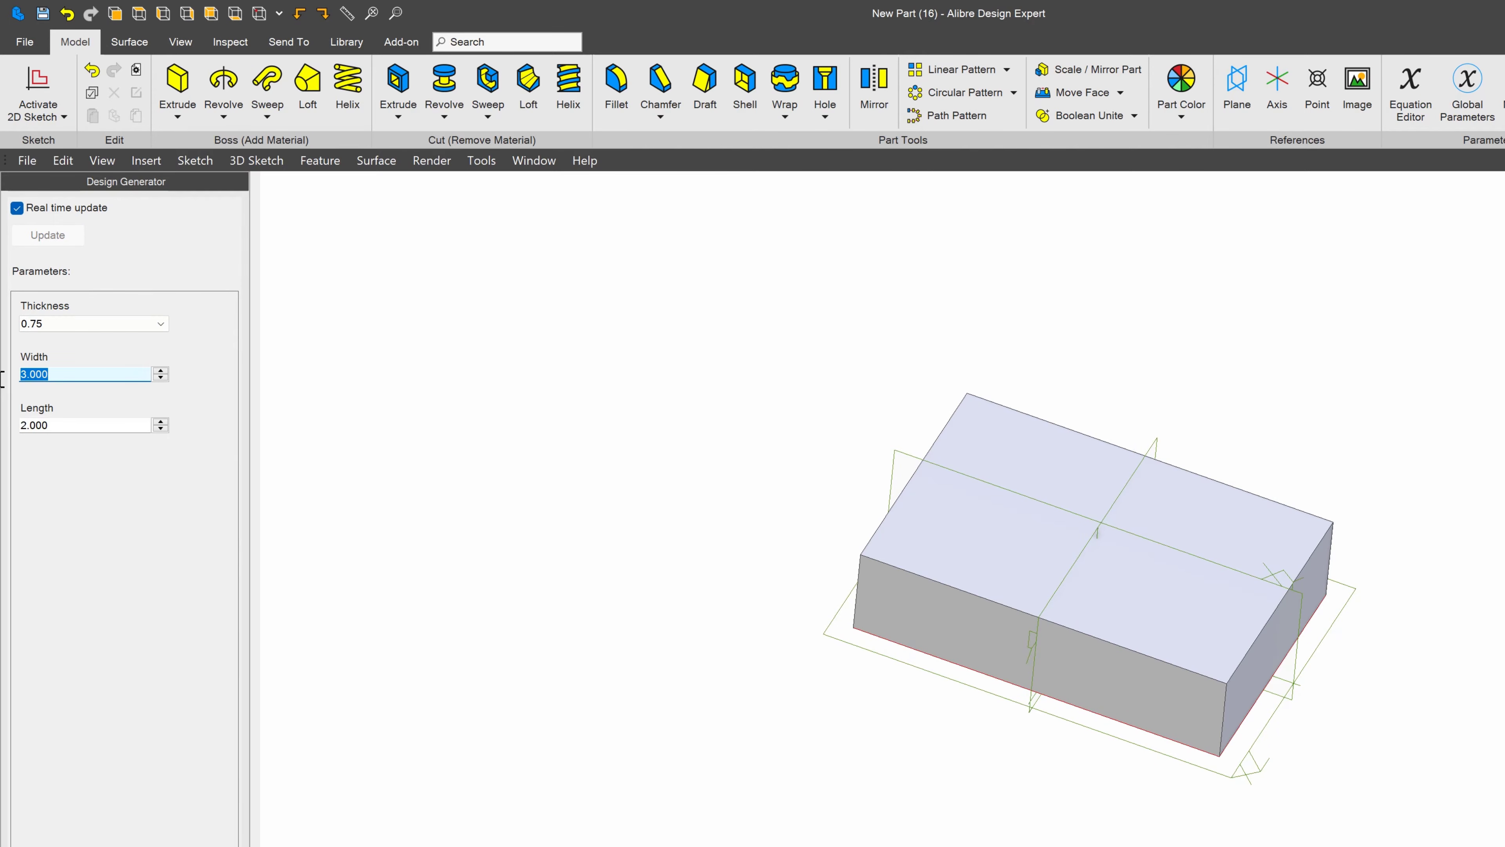
{"action": "type", "text": "5"}
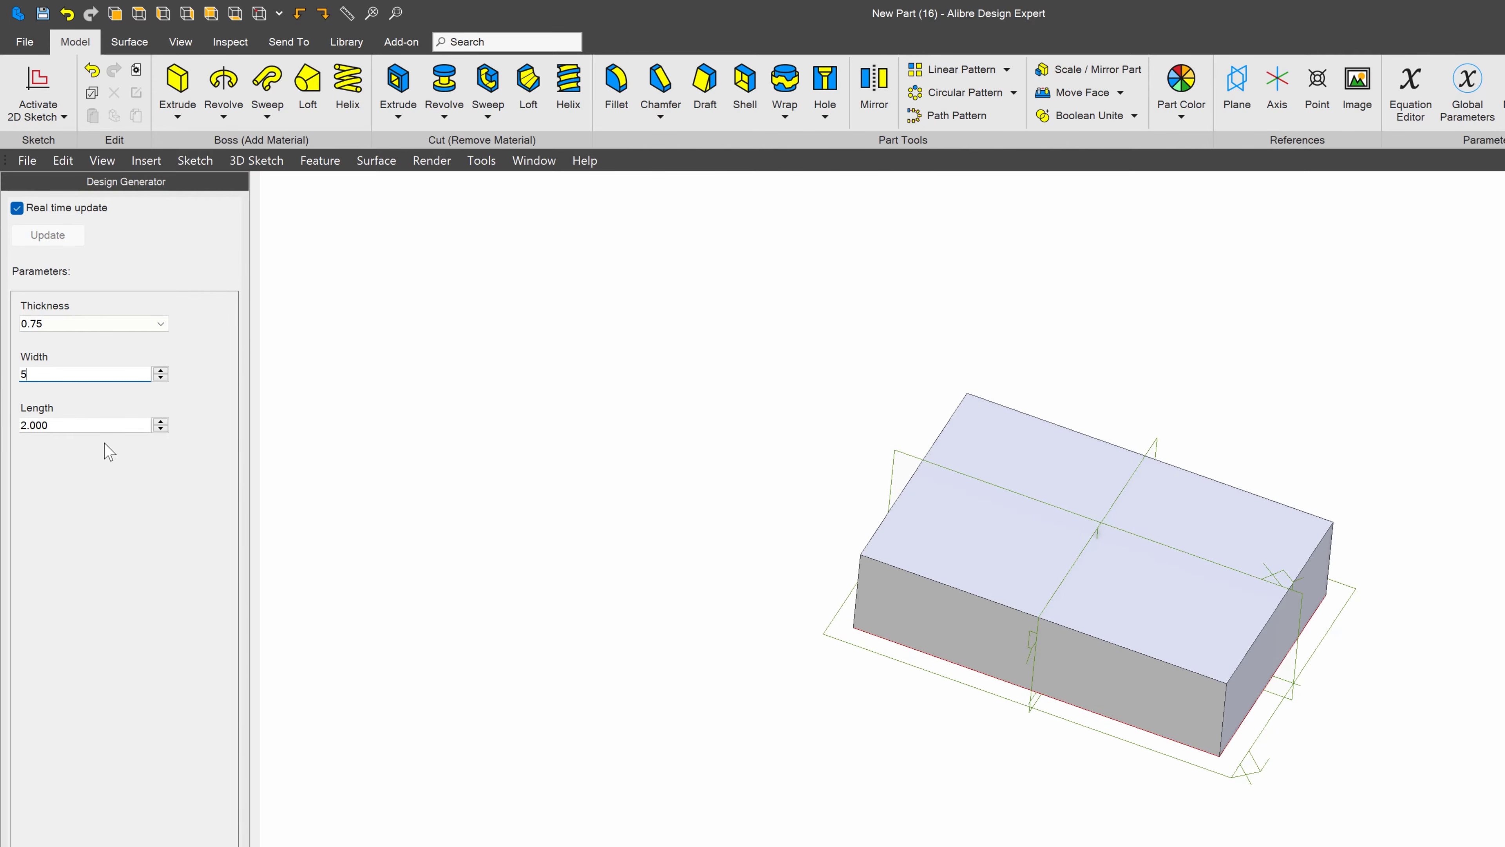
{"action": "left_click", "coordinate": [97, 424]}
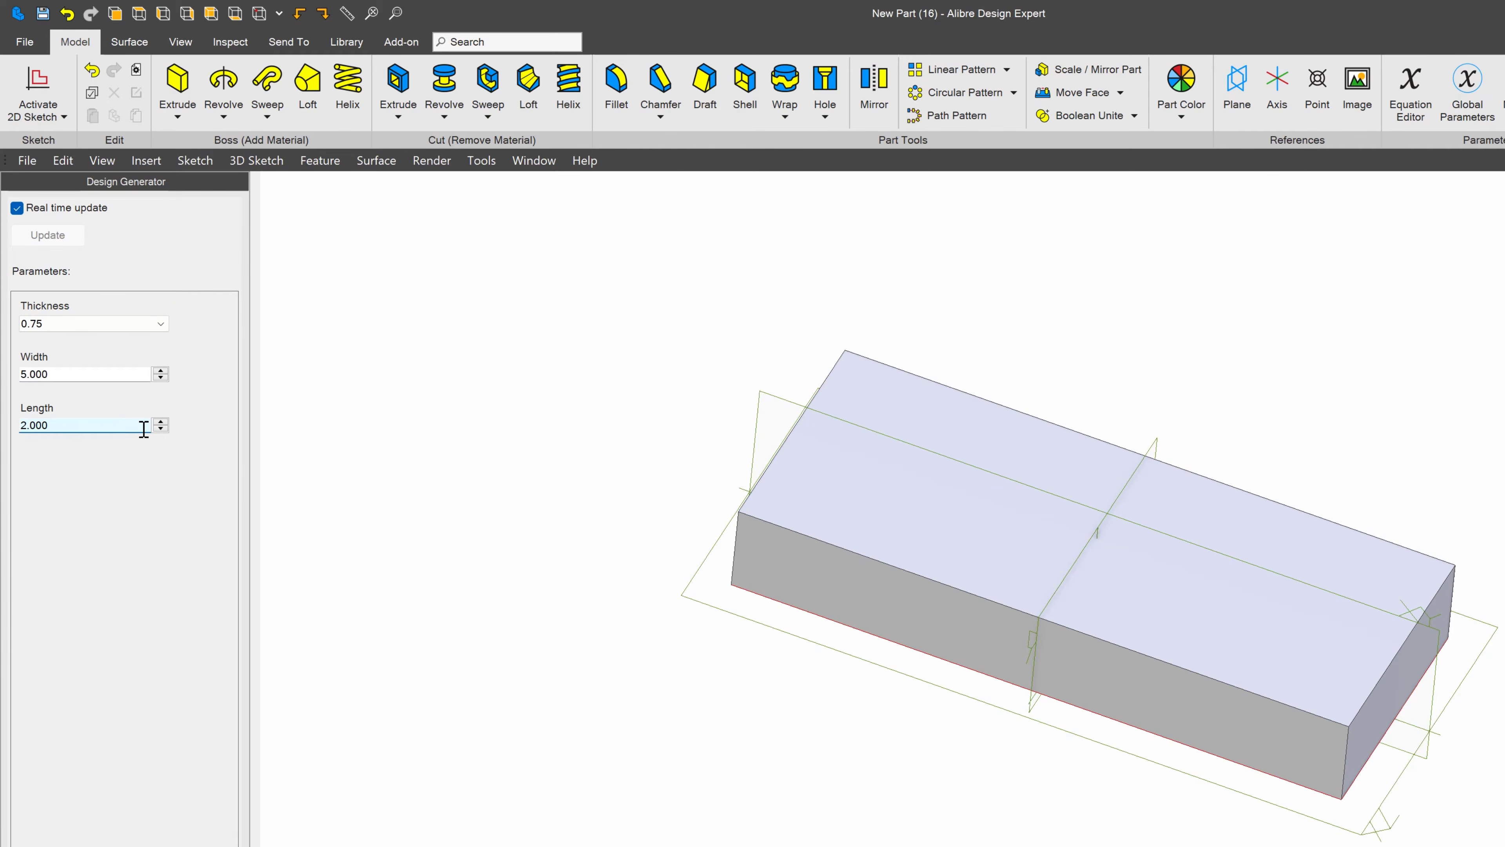
{"action": "left_click_drag", "start_coordinate": [97, 424], "coordinate": [2, 413]}
{"action": "type", "text": "10"}
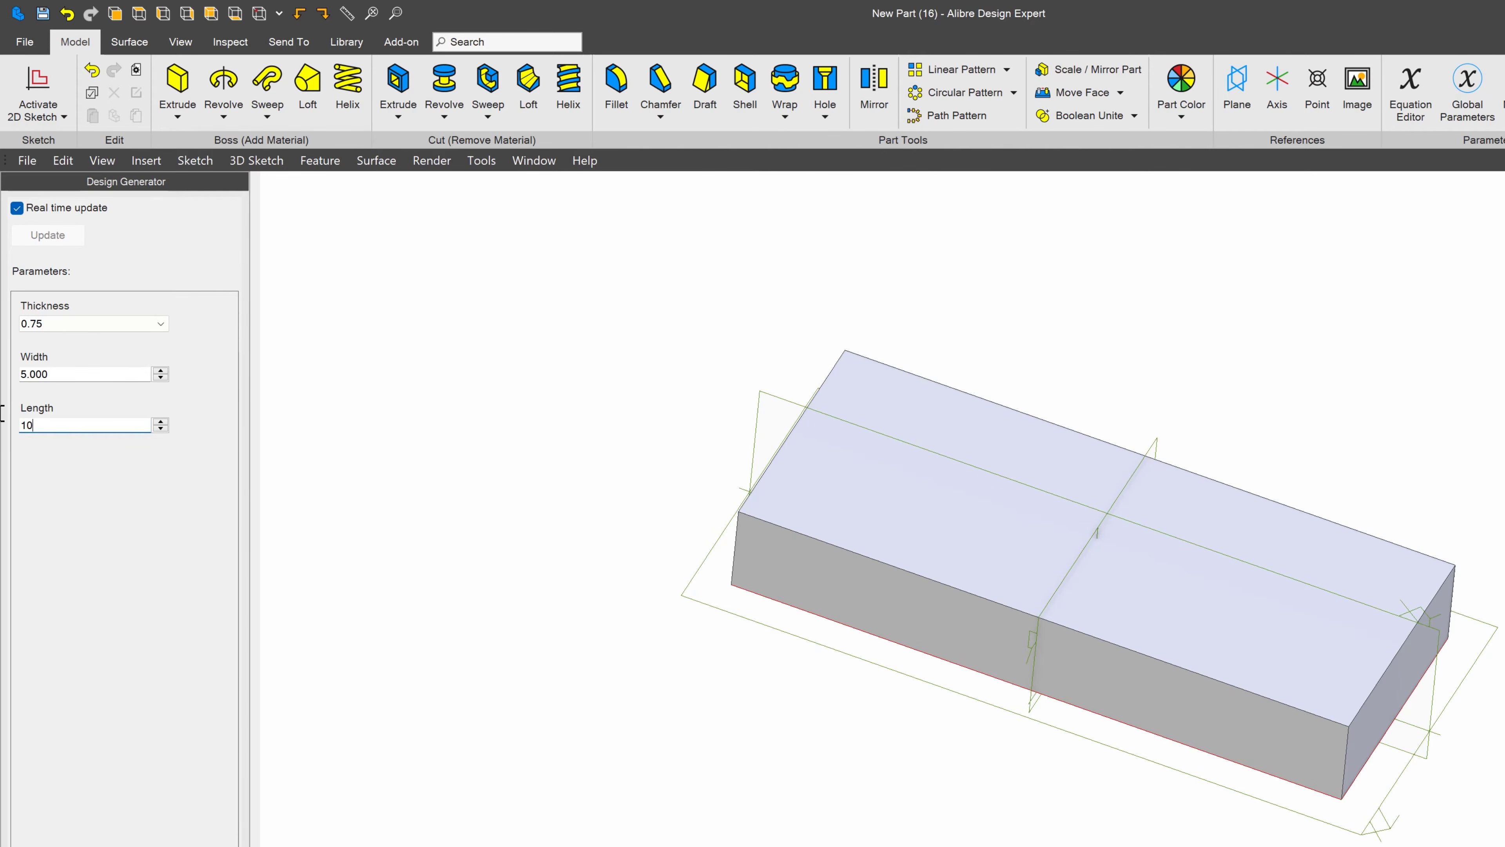
{"action": "left_click", "coordinate": [57, 328]}
{"action": "left_click", "coordinate": [557, 544]}
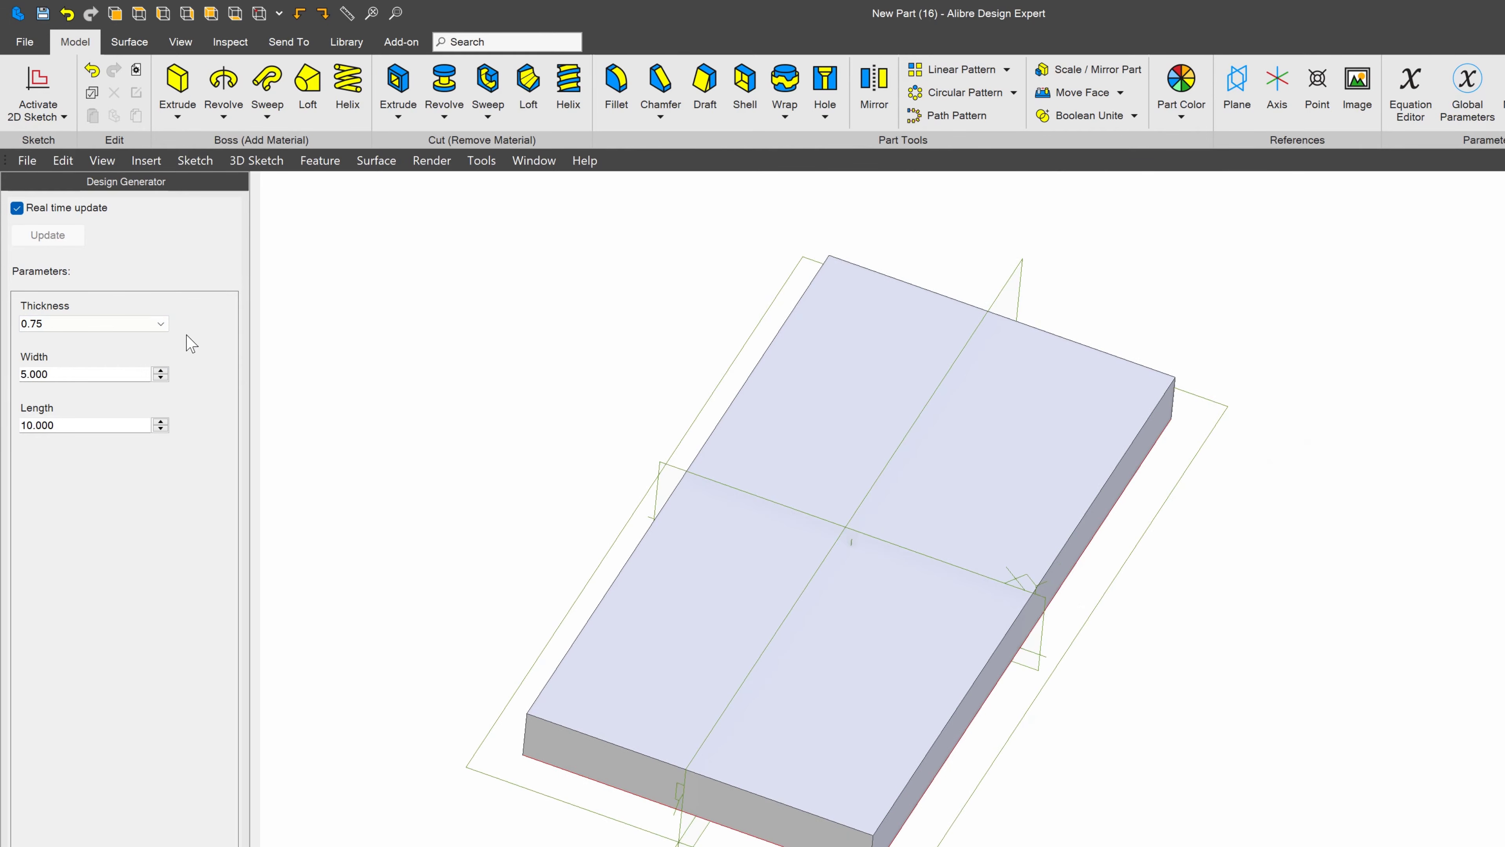
{"action": "left_click", "coordinate": [74, 324]}
{"action": "left_click", "coordinate": [47, 340]}
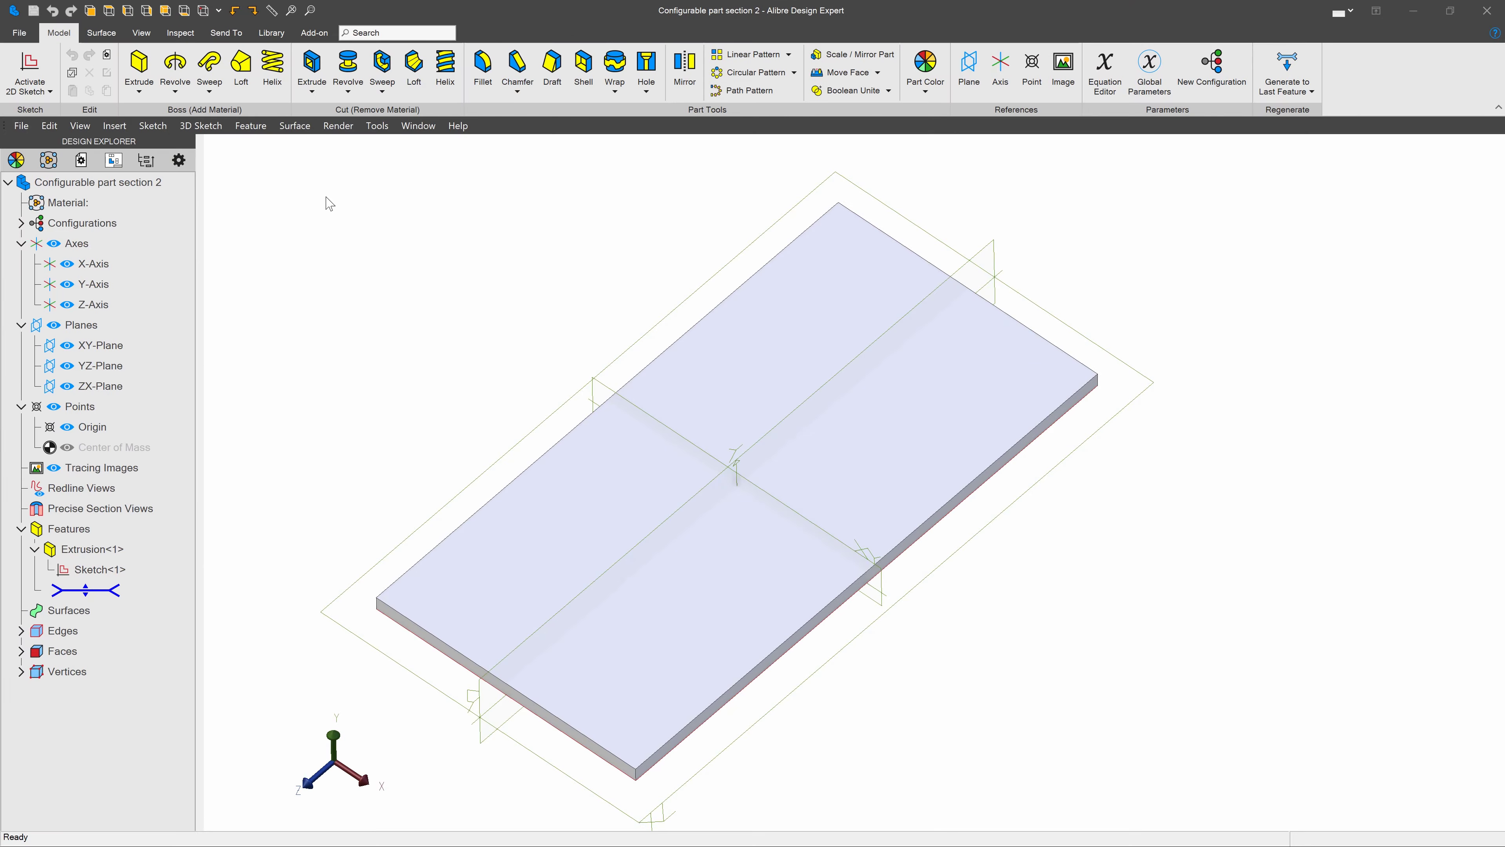
Step: Start adding Configurable part section 2 to the library with all of its equation parameters included
{"action": "left_click", "coordinate": [272, 32]}
{"action": "left_click", "coordinate": [16, 74]}
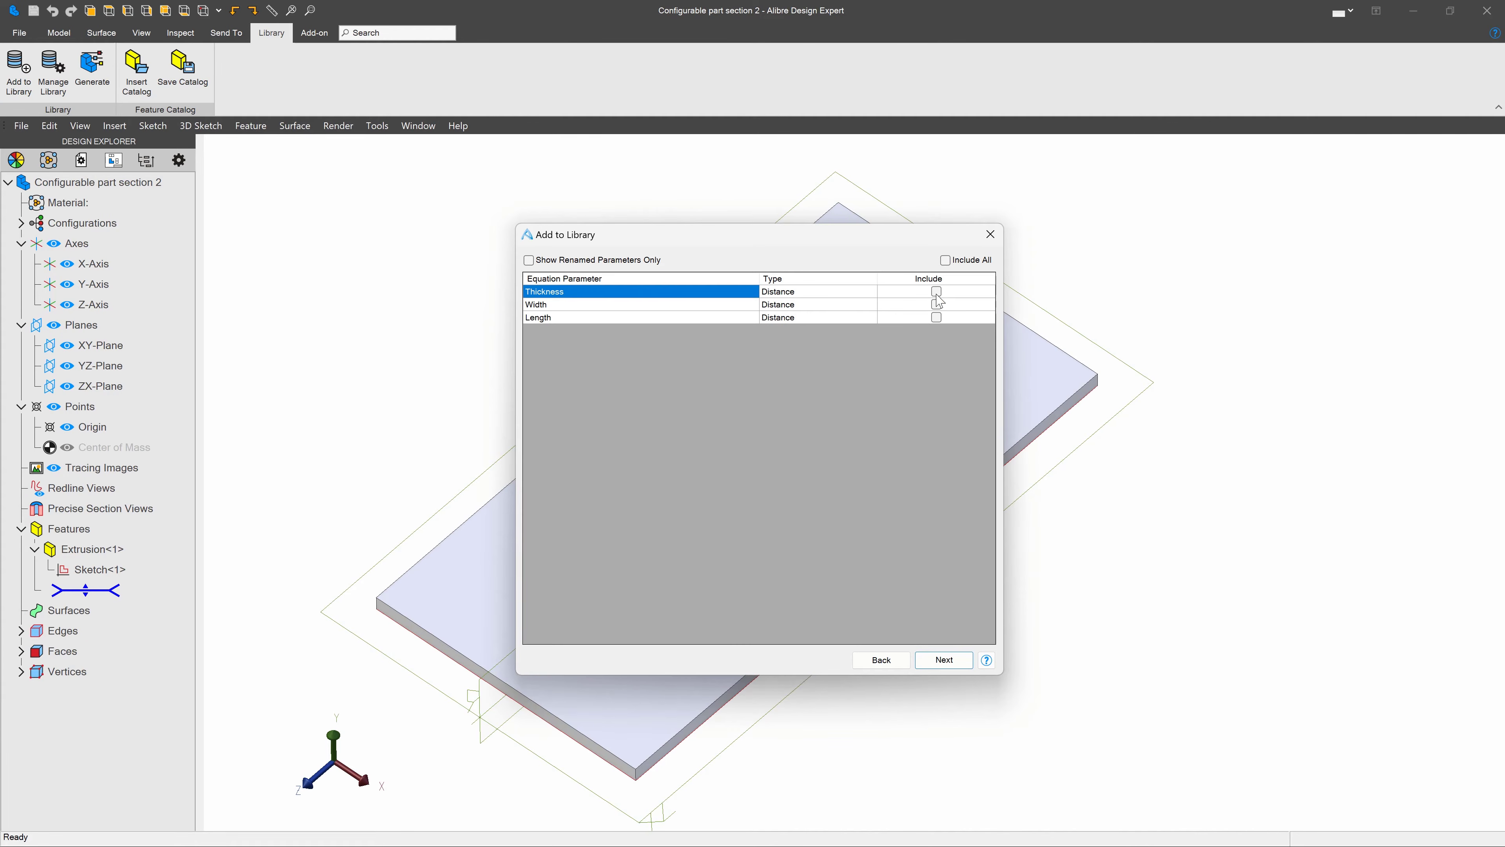
{"action": "left_click", "coordinate": [946, 261]}
{"action": "left_click", "coordinate": [944, 659]}
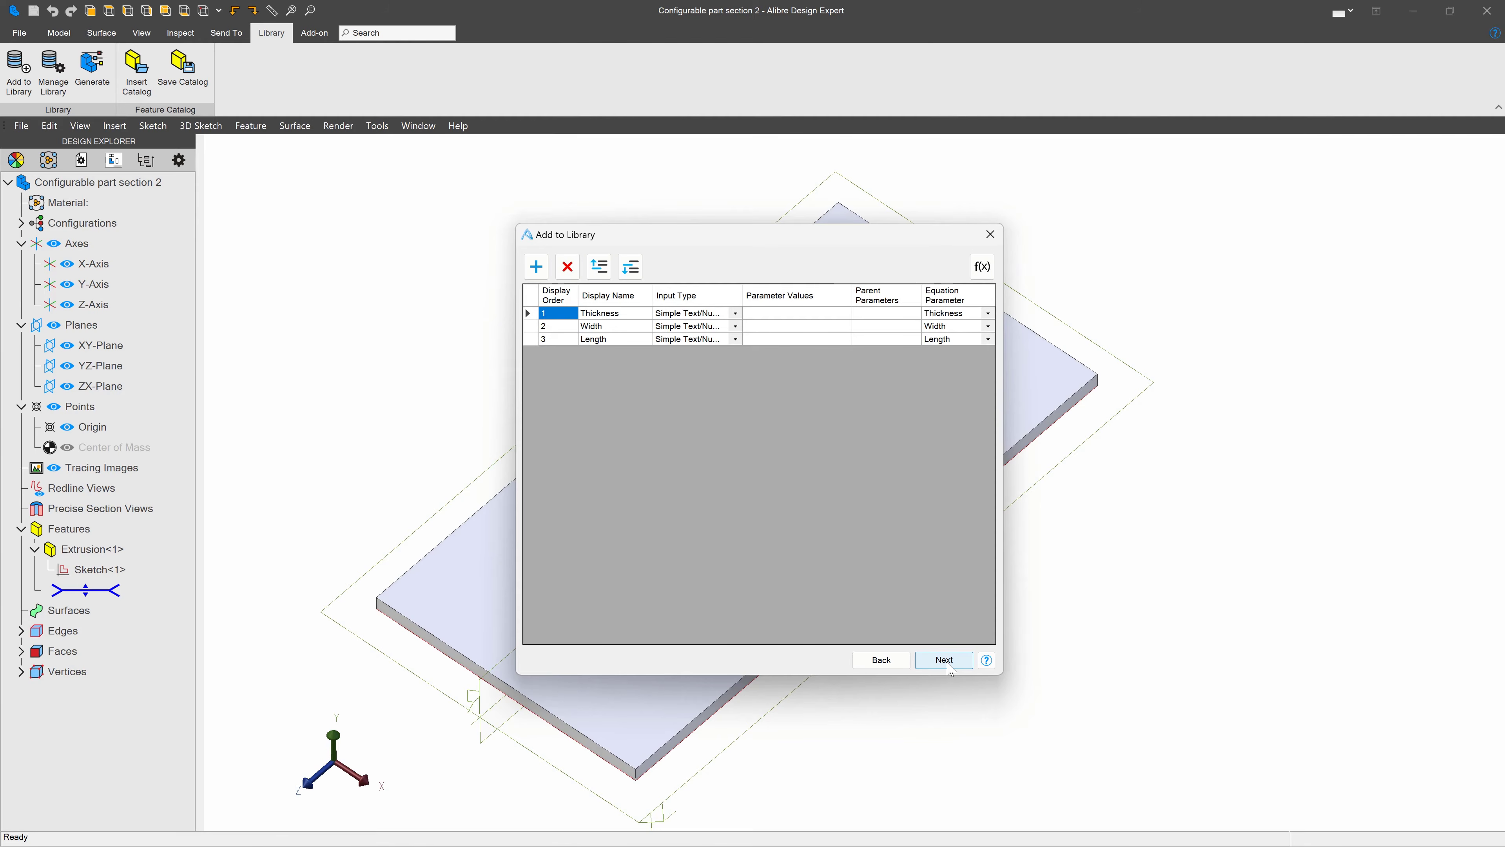
Step: Give the Thickness parameter the selectable values .25,.5,.75, keeping its Simple Text/Numeric input type
{"action": "left_click", "coordinate": [740, 317]}
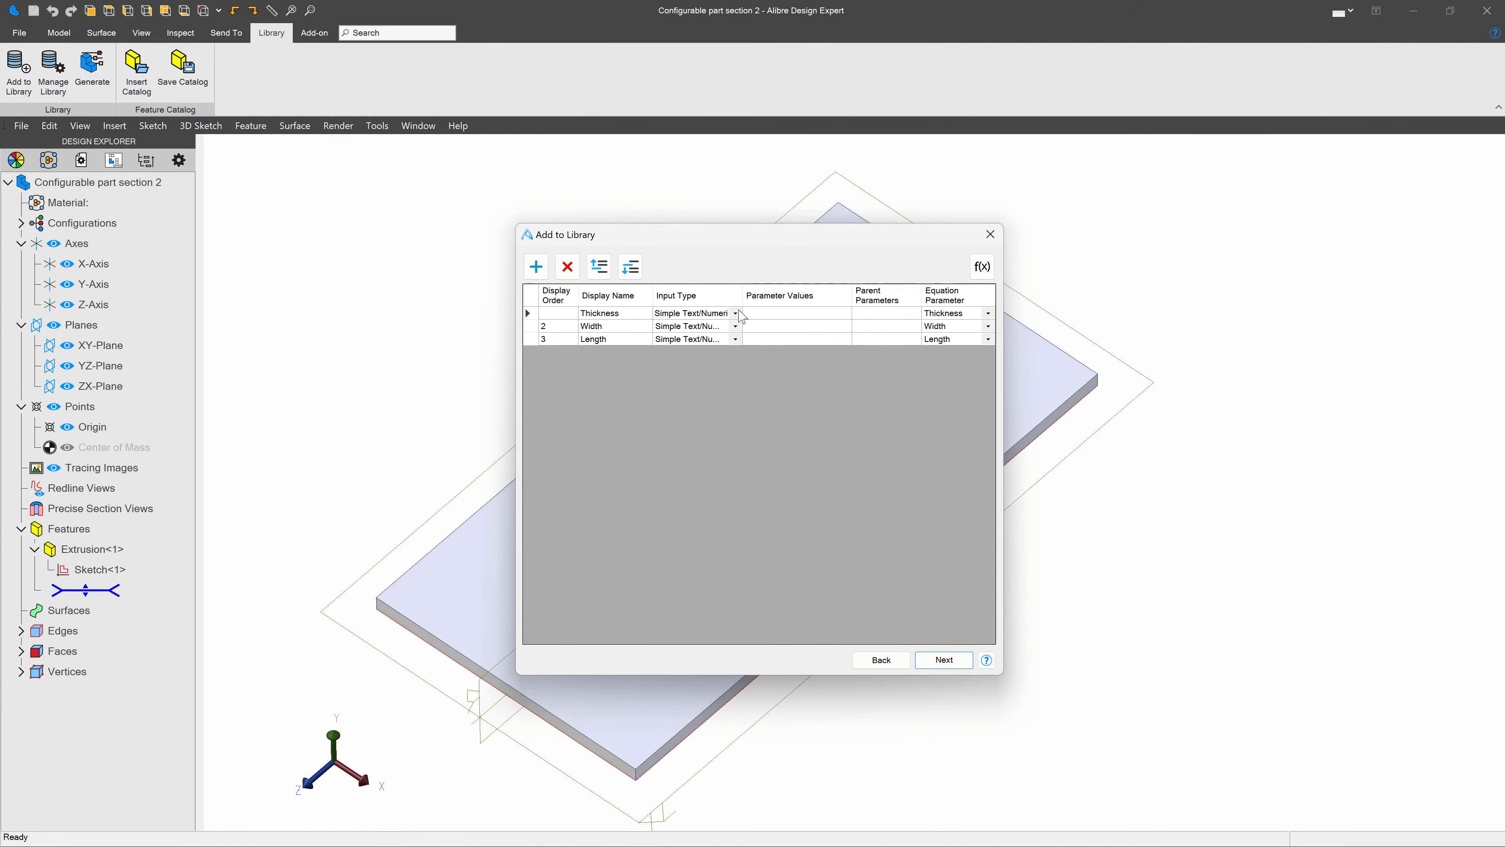
{"action": "left_click", "coordinate": [761, 319]}
{"action": "mouse_move", "coordinate": [747, 324]}
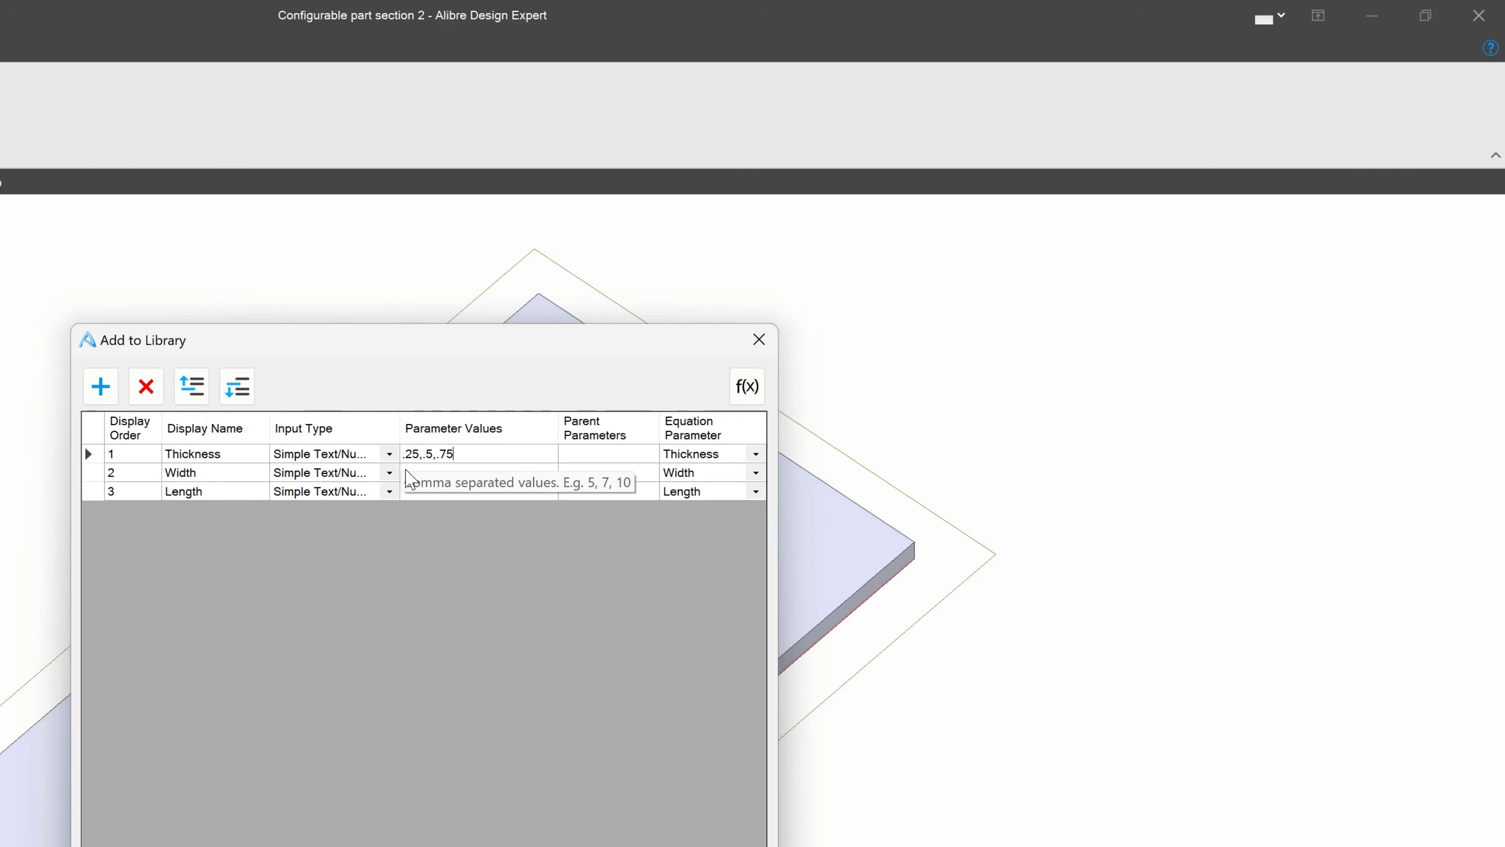
Step: Make the Width parameter Value Driven with Thickness as its driving parameter
{"action": "left_click", "coordinate": [389, 472]}
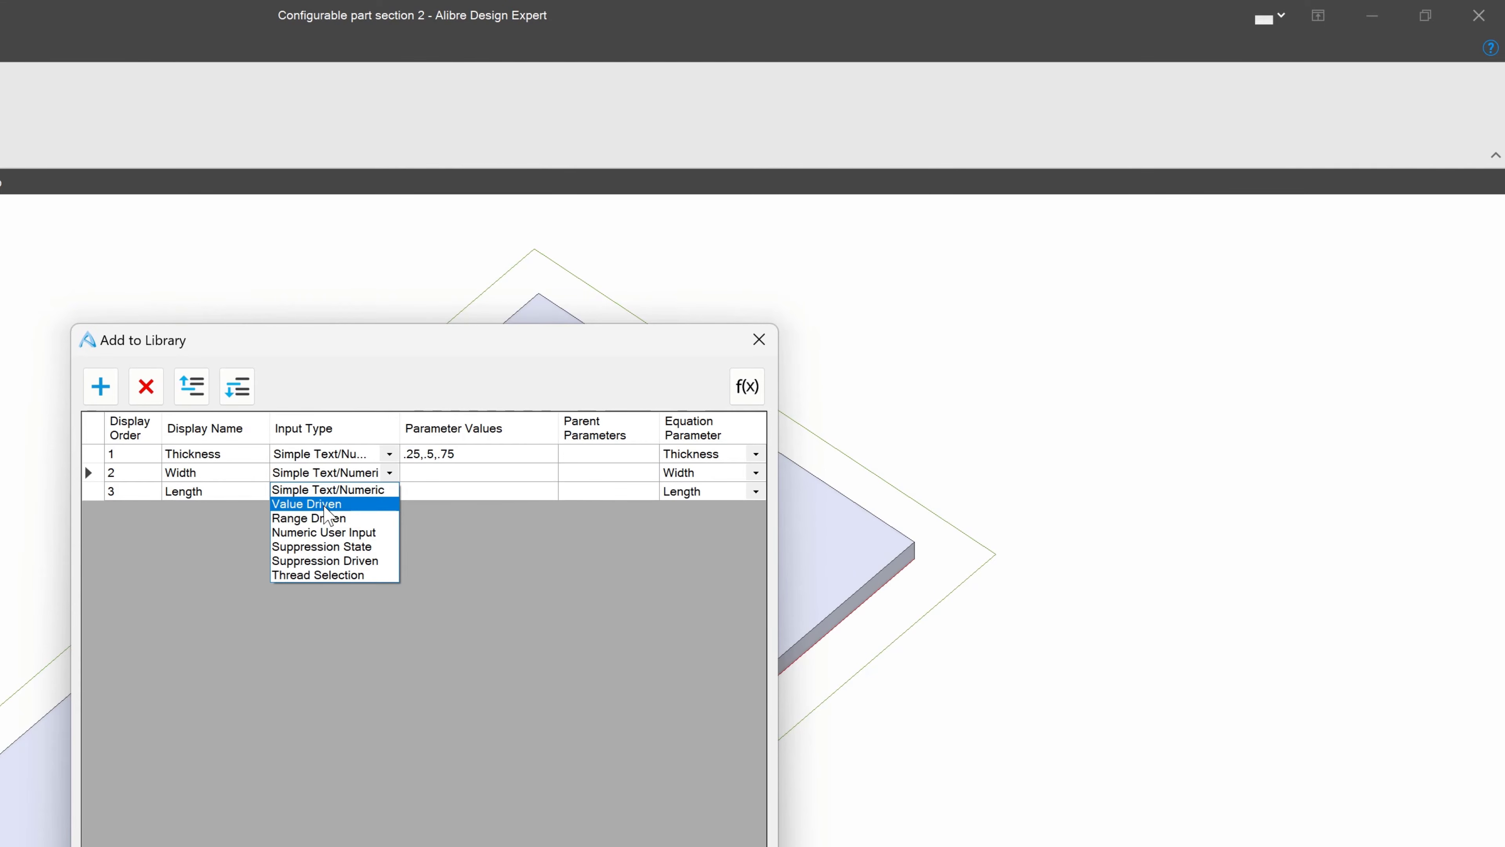
{"action": "left_click", "coordinate": [326, 505]}
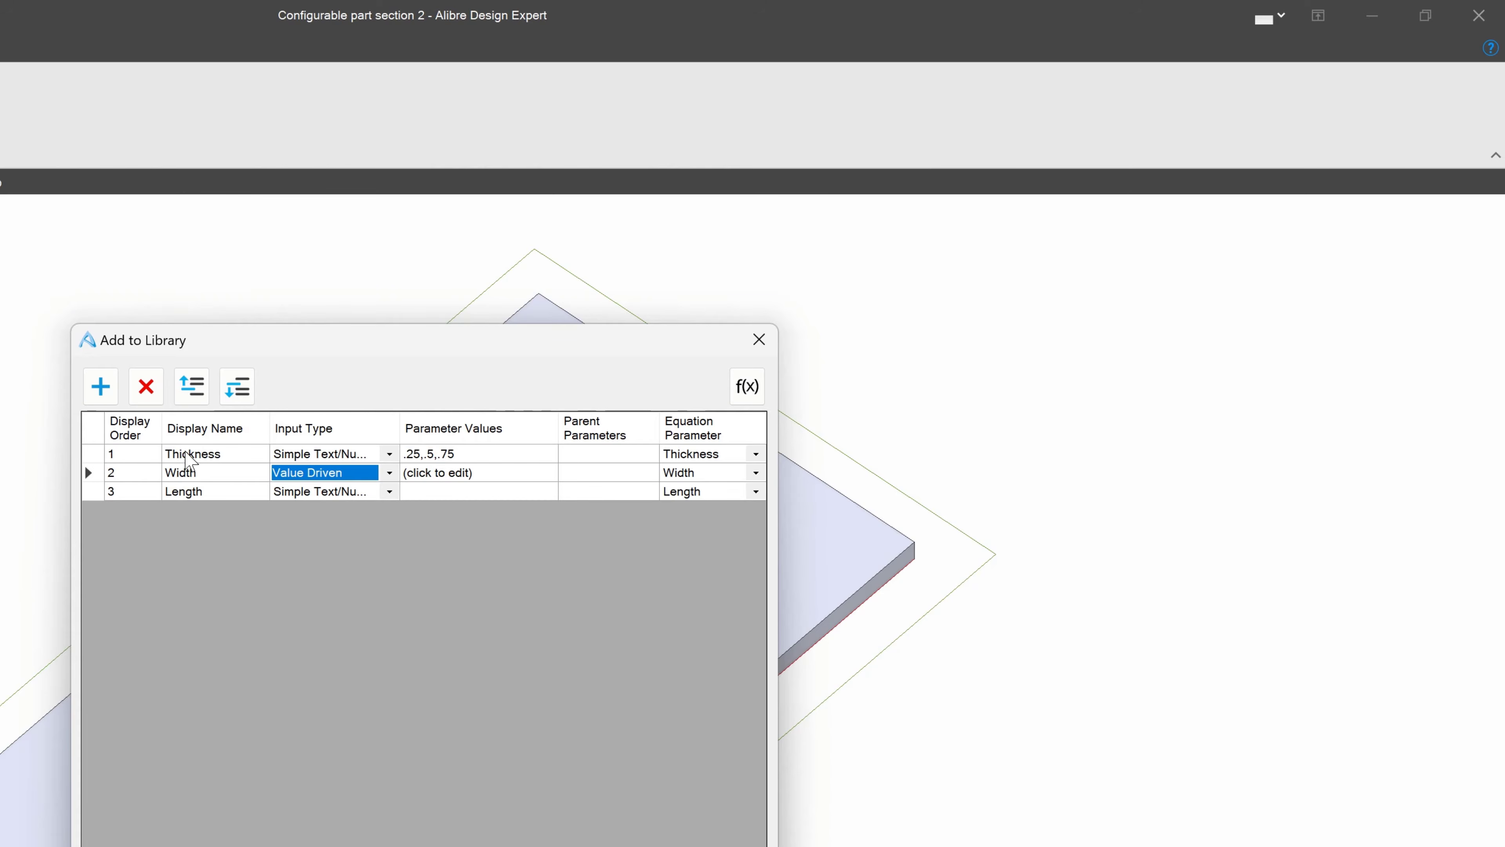
{"action": "left_click", "coordinate": [434, 477]}
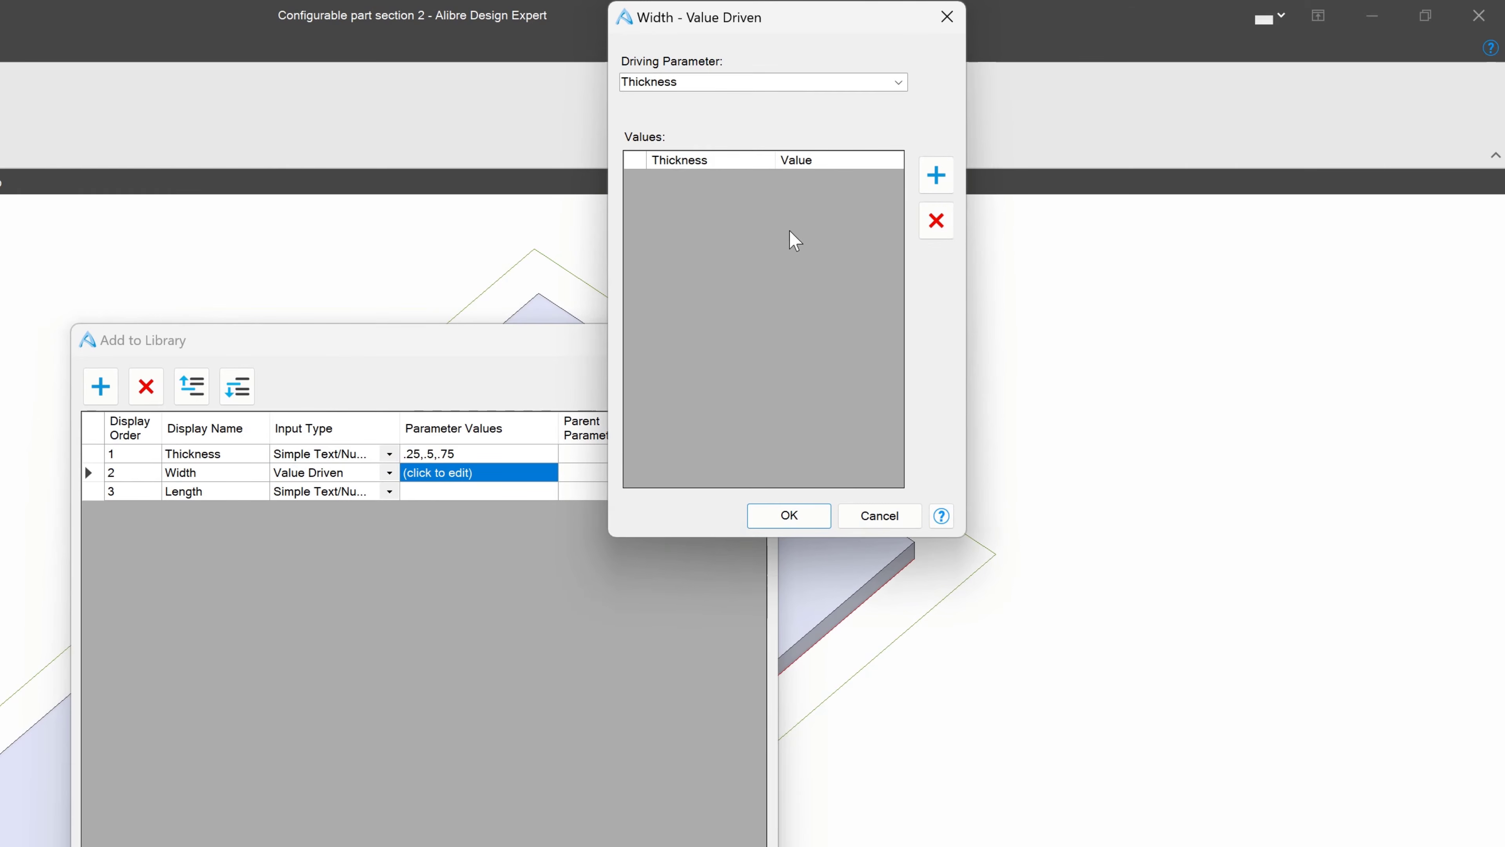
{"action": "left_click", "coordinate": [728, 82]}
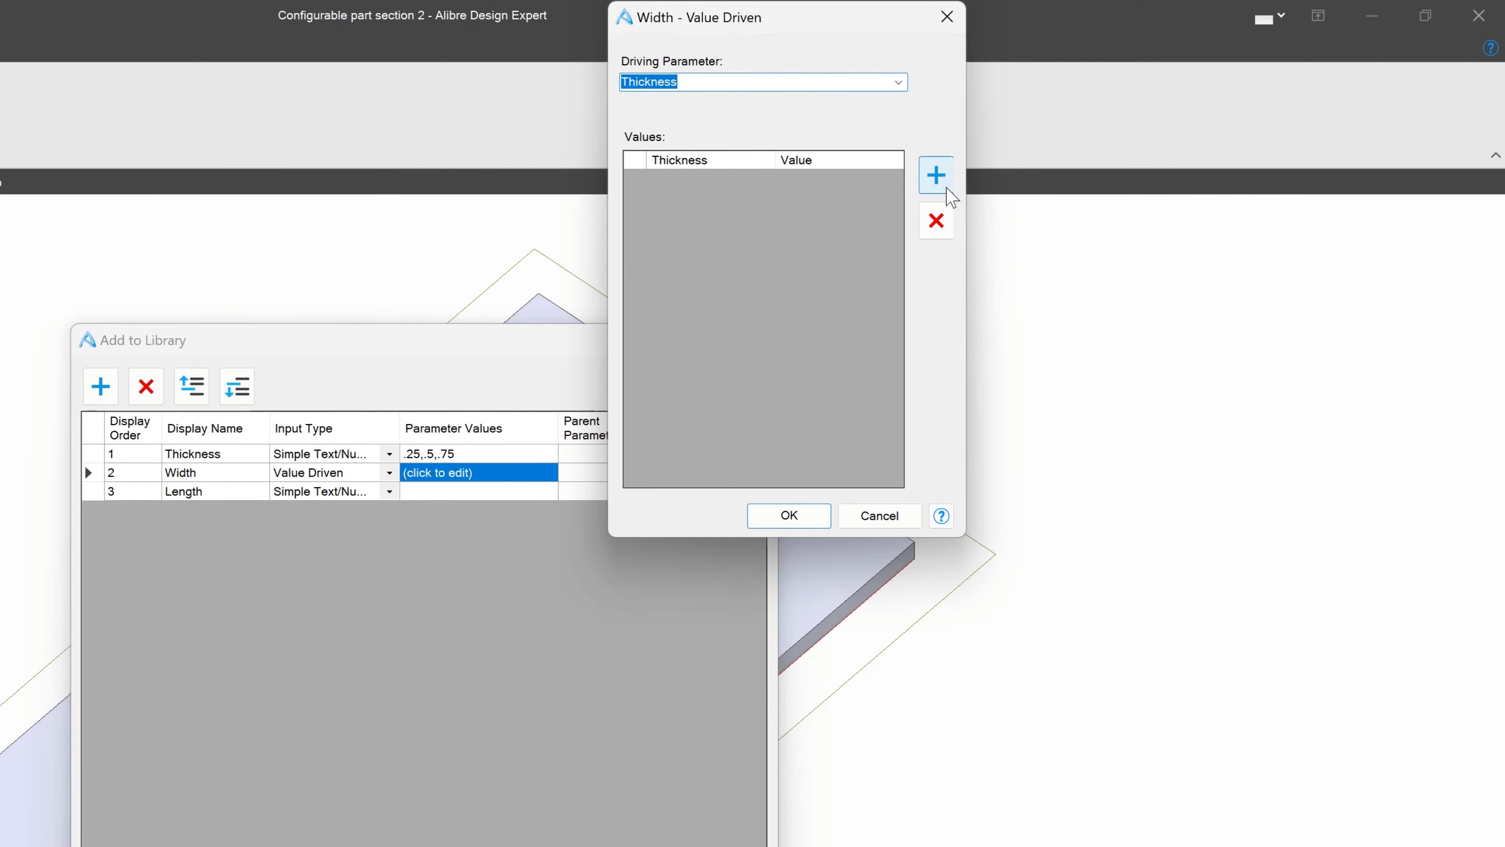
Step: Define the Width options as 5,10,15 for Thickness 0.25 and 7,13,22 for Thickness 0.5
{"action": "left_click", "coordinate": [939, 180]}
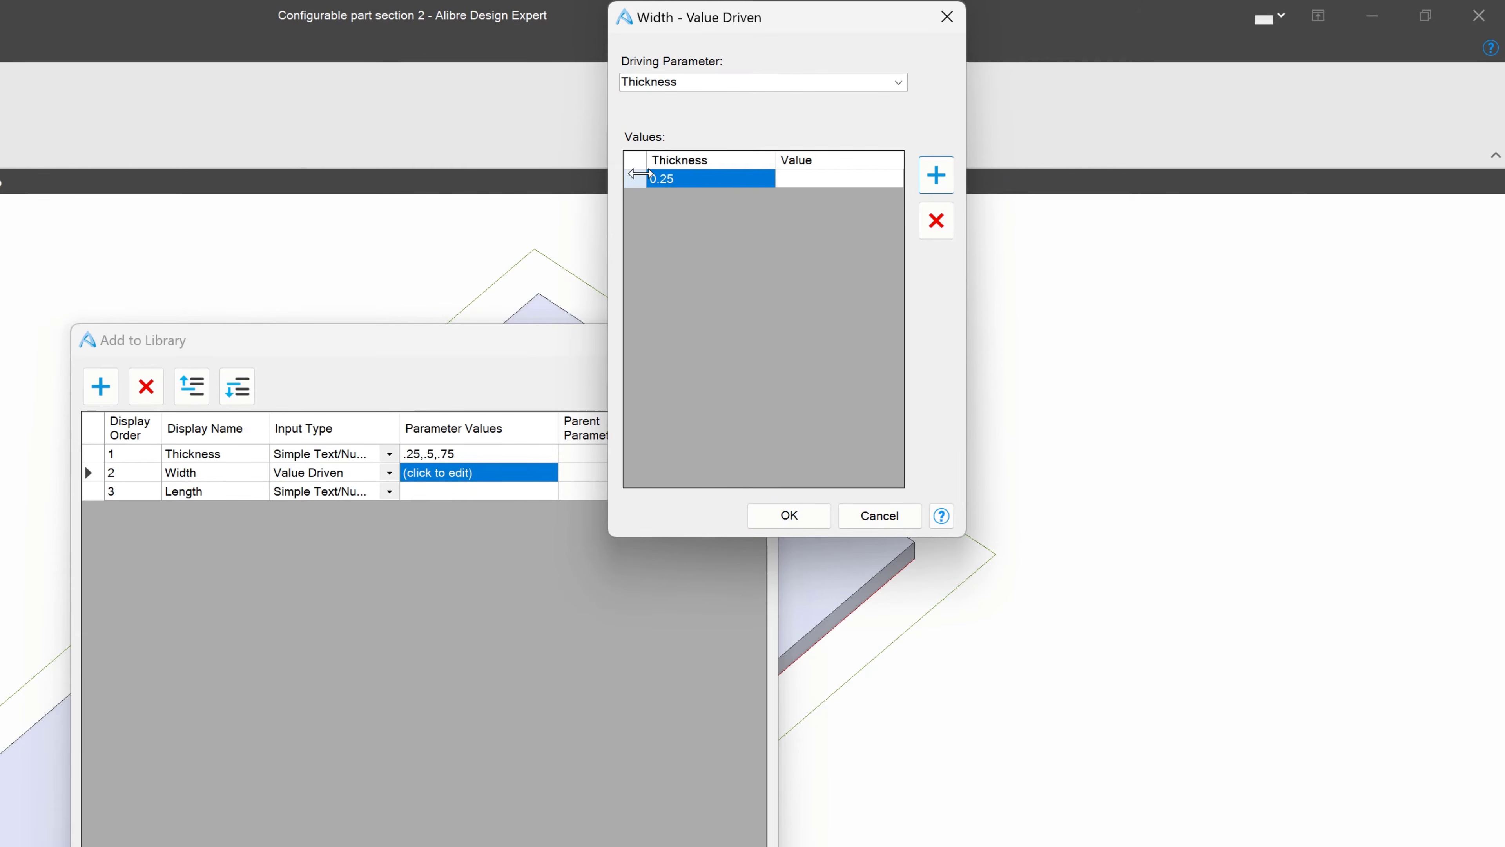
{"action": "left_click", "coordinate": [794, 180]}
{"action": "left_click", "coordinate": [794, 179]}
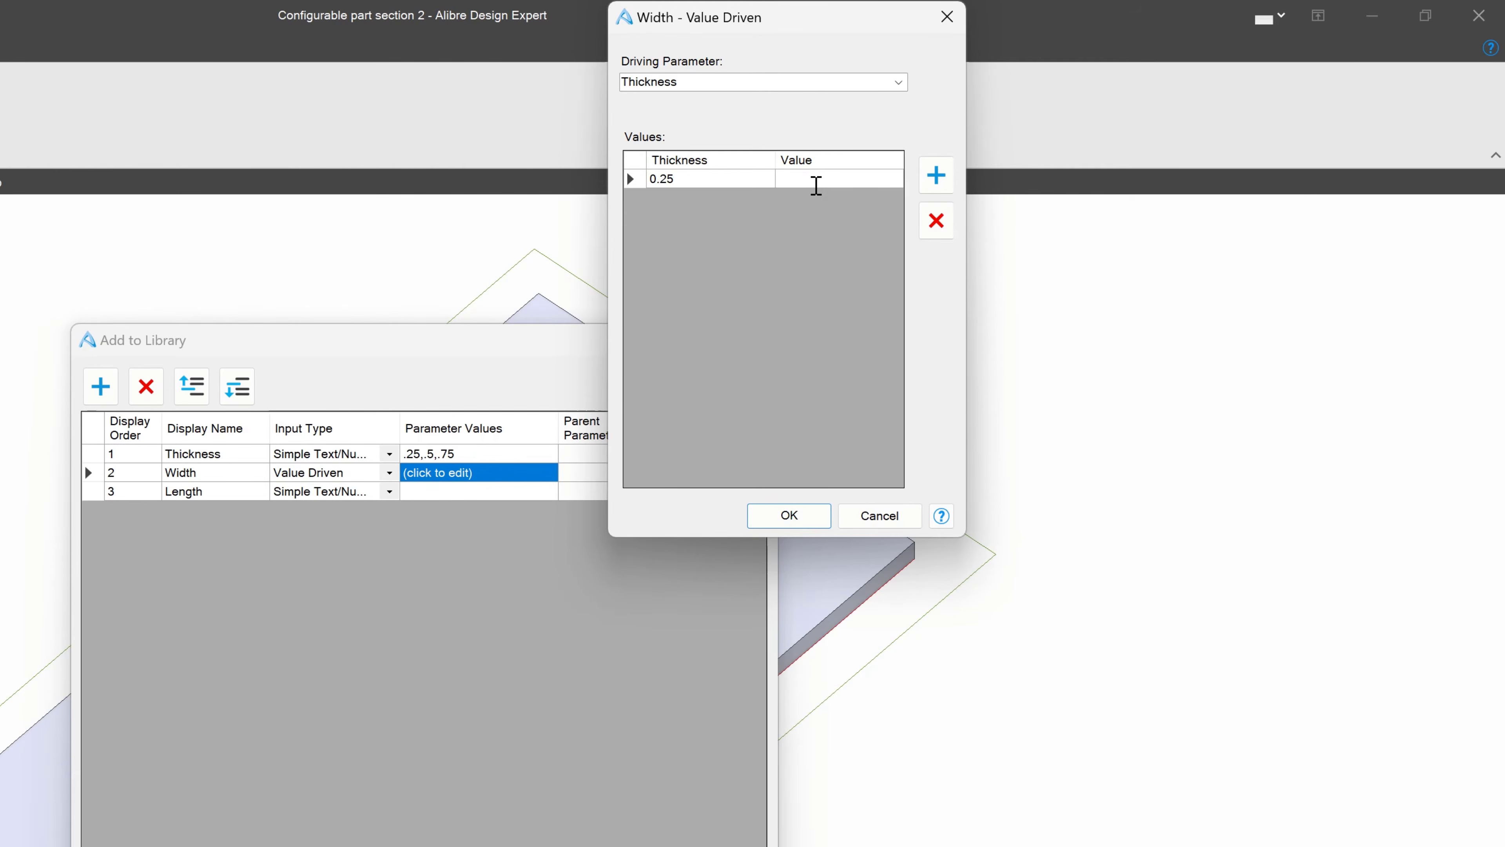
{"action": "type", "text": "5,10,15"}
{"action": "left_click", "coordinate": [942, 176]}
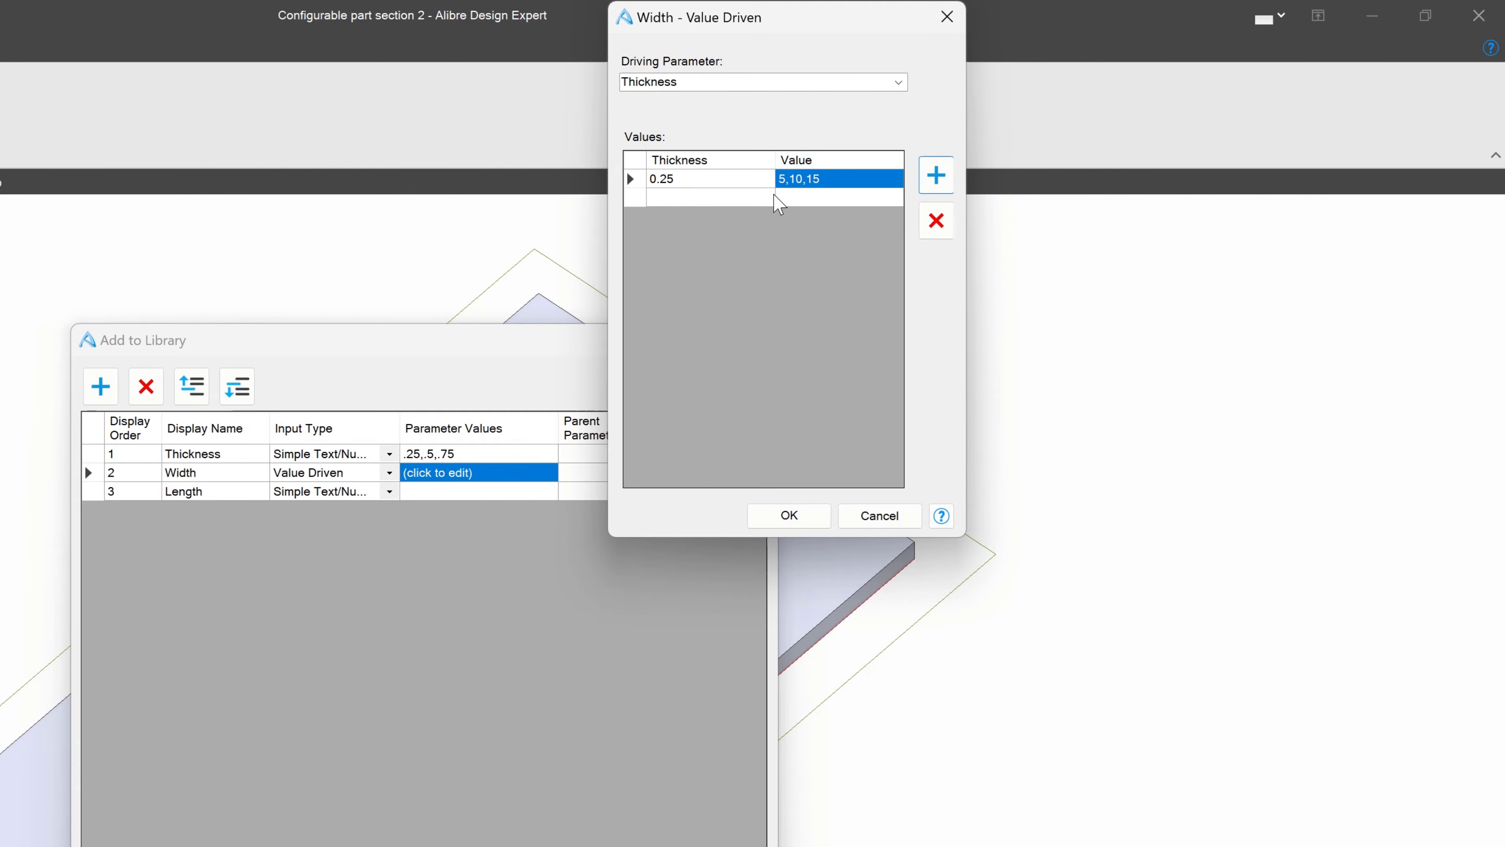
{"action": "left_click", "coordinate": [729, 197]}
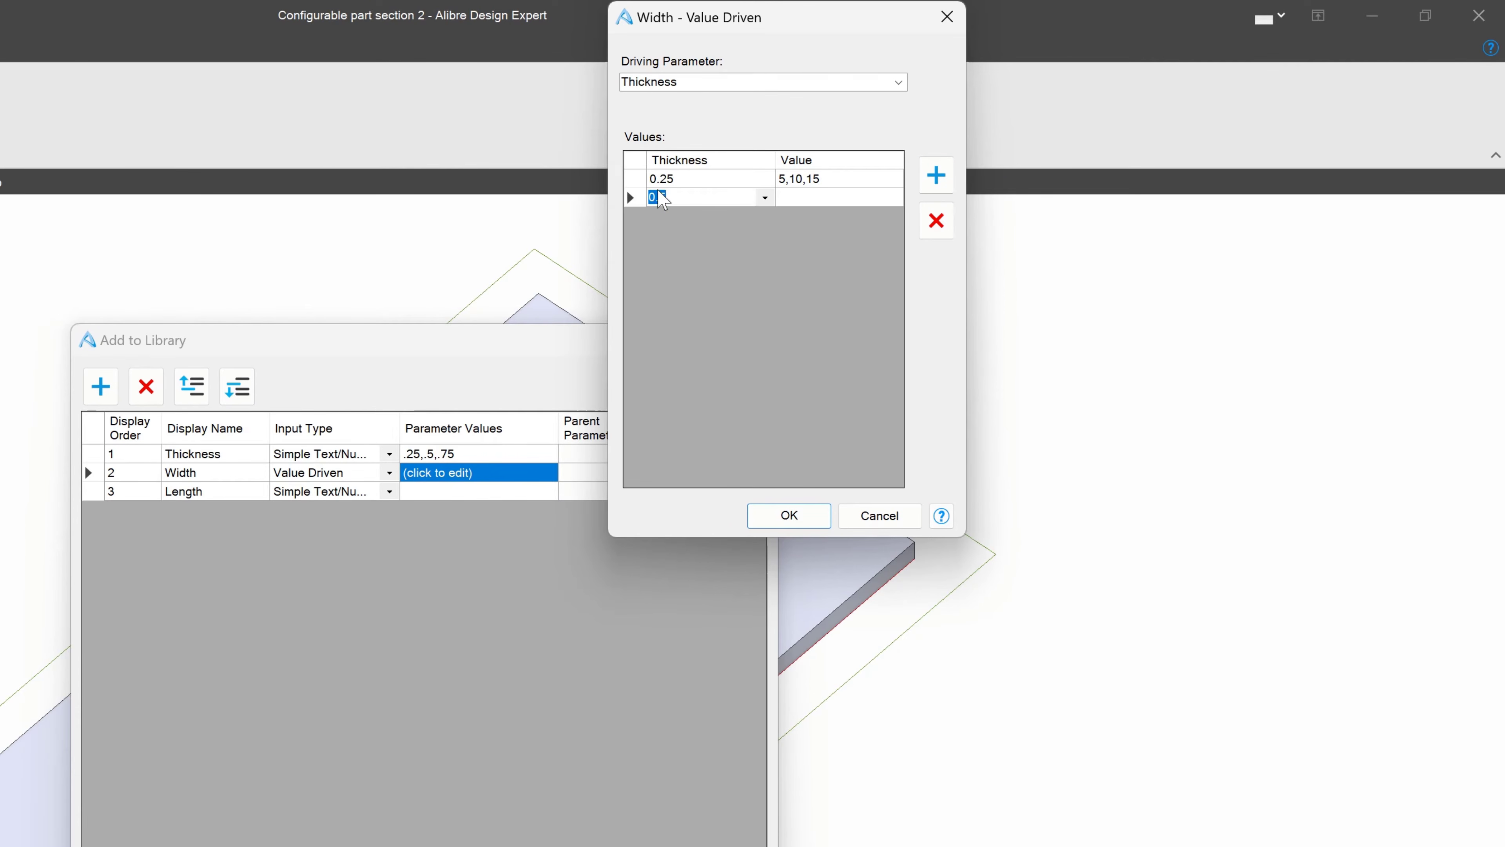
{"action": "left_click", "coordinate": [820, 202]}
Step: Add the Width options 10,15,30 for Thickness 0.75 and accept the Width value table
{"action": "left_click", "coordinate": [937, 175]}
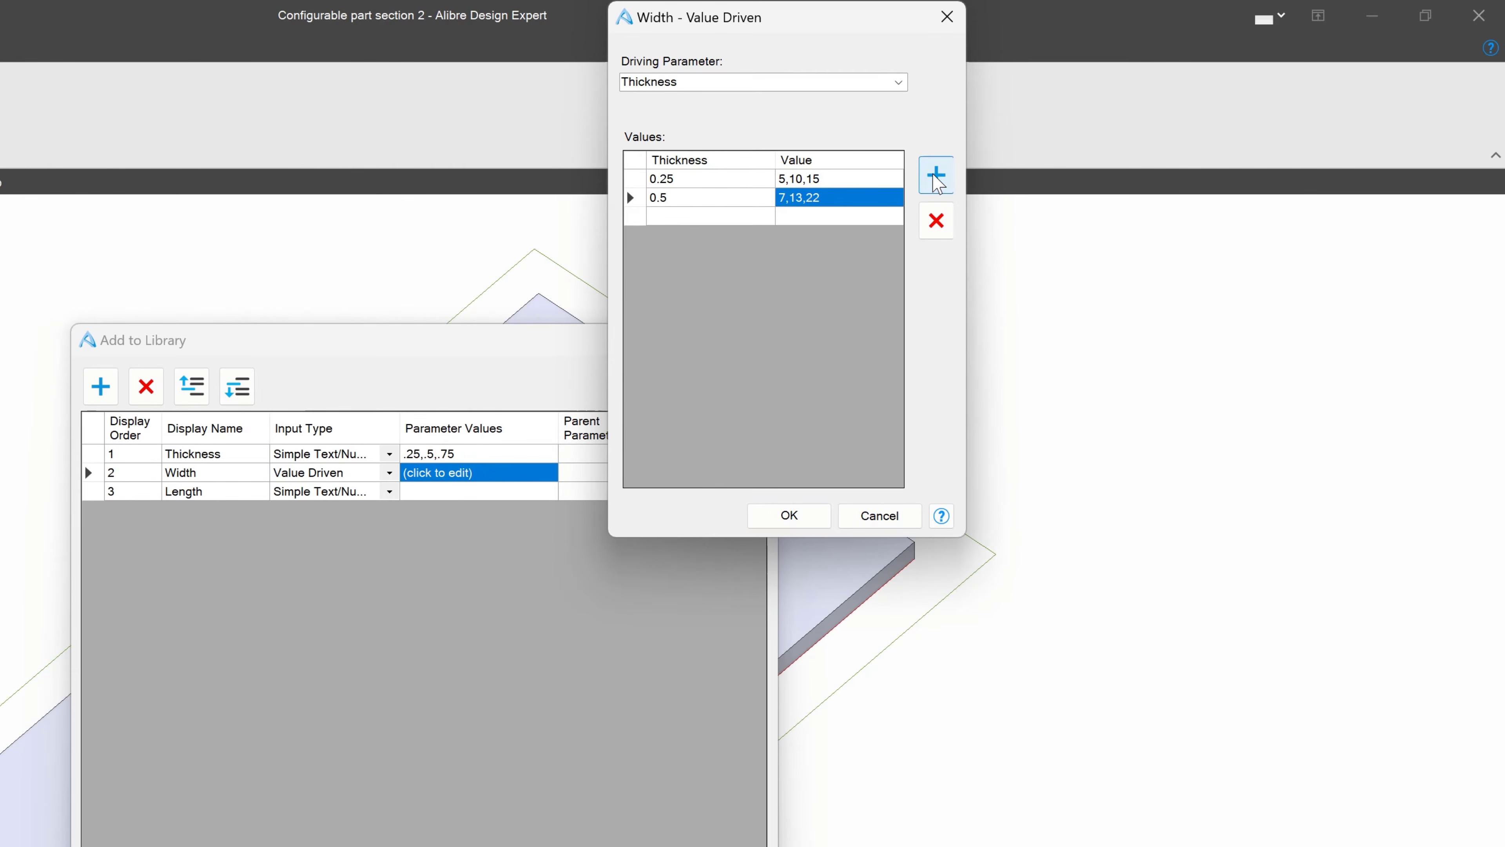
{"action": "left_click", "coordinate": [715, 217]}
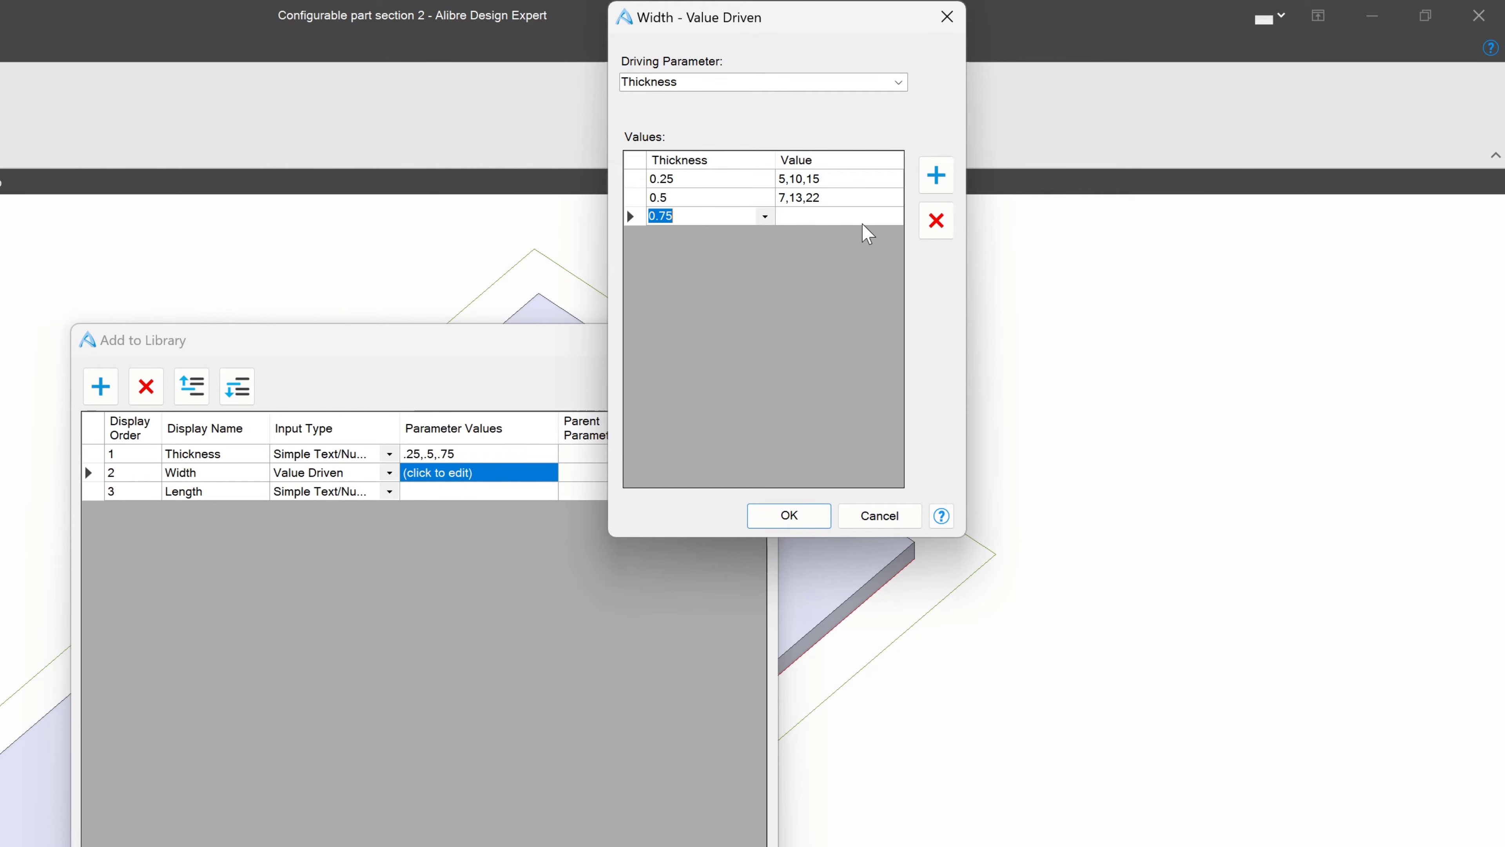
{"action": "left_click", "coordinate": [831, 217]}
{"action": "type", "text": "10"}
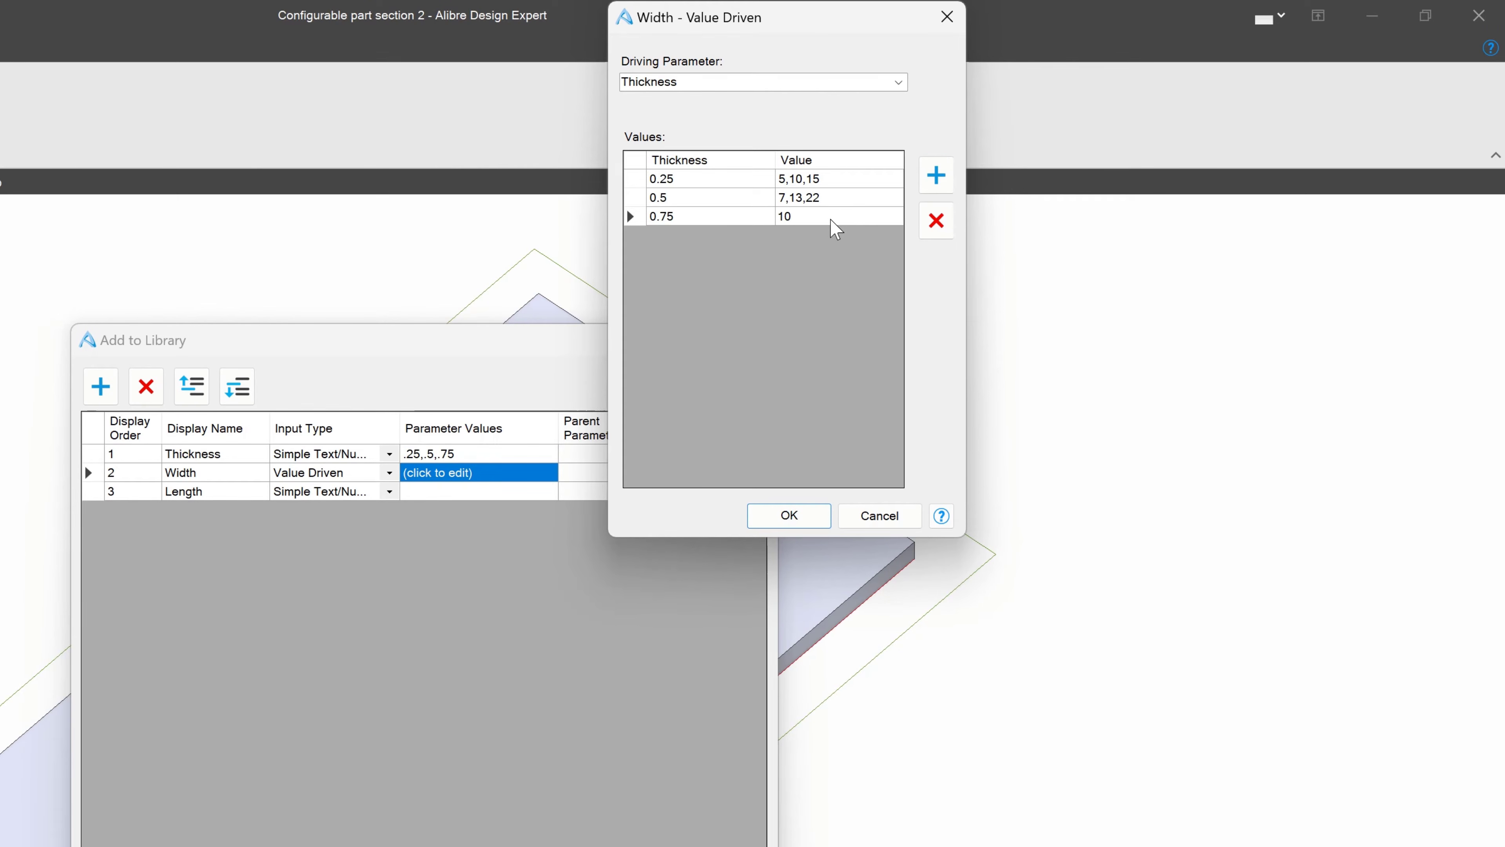
{"action": "type", "text": ",15,30"}
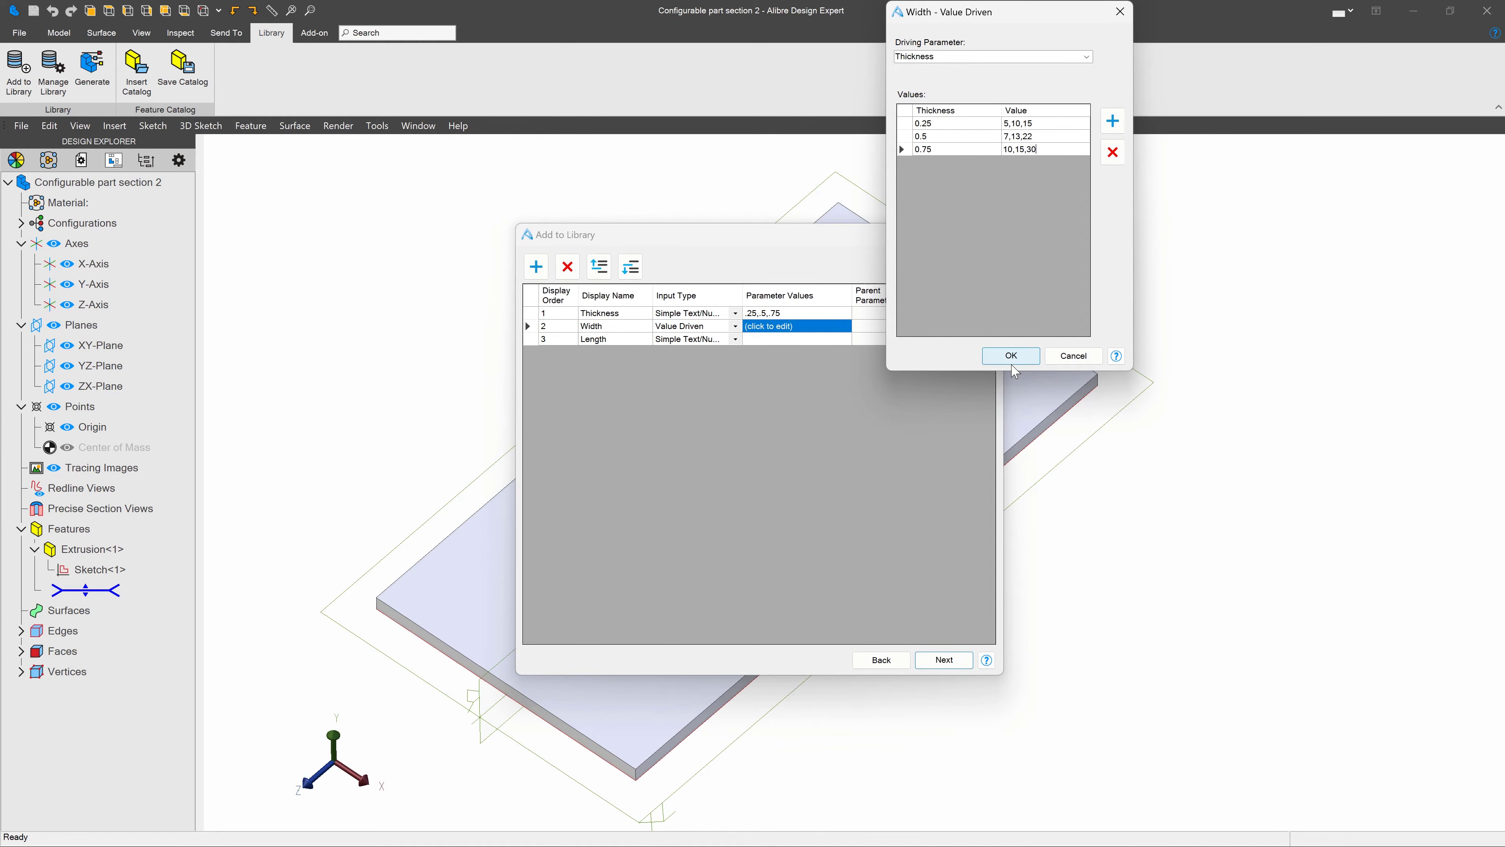
{"action": "left_click", "coordinate": [1010, 356]}
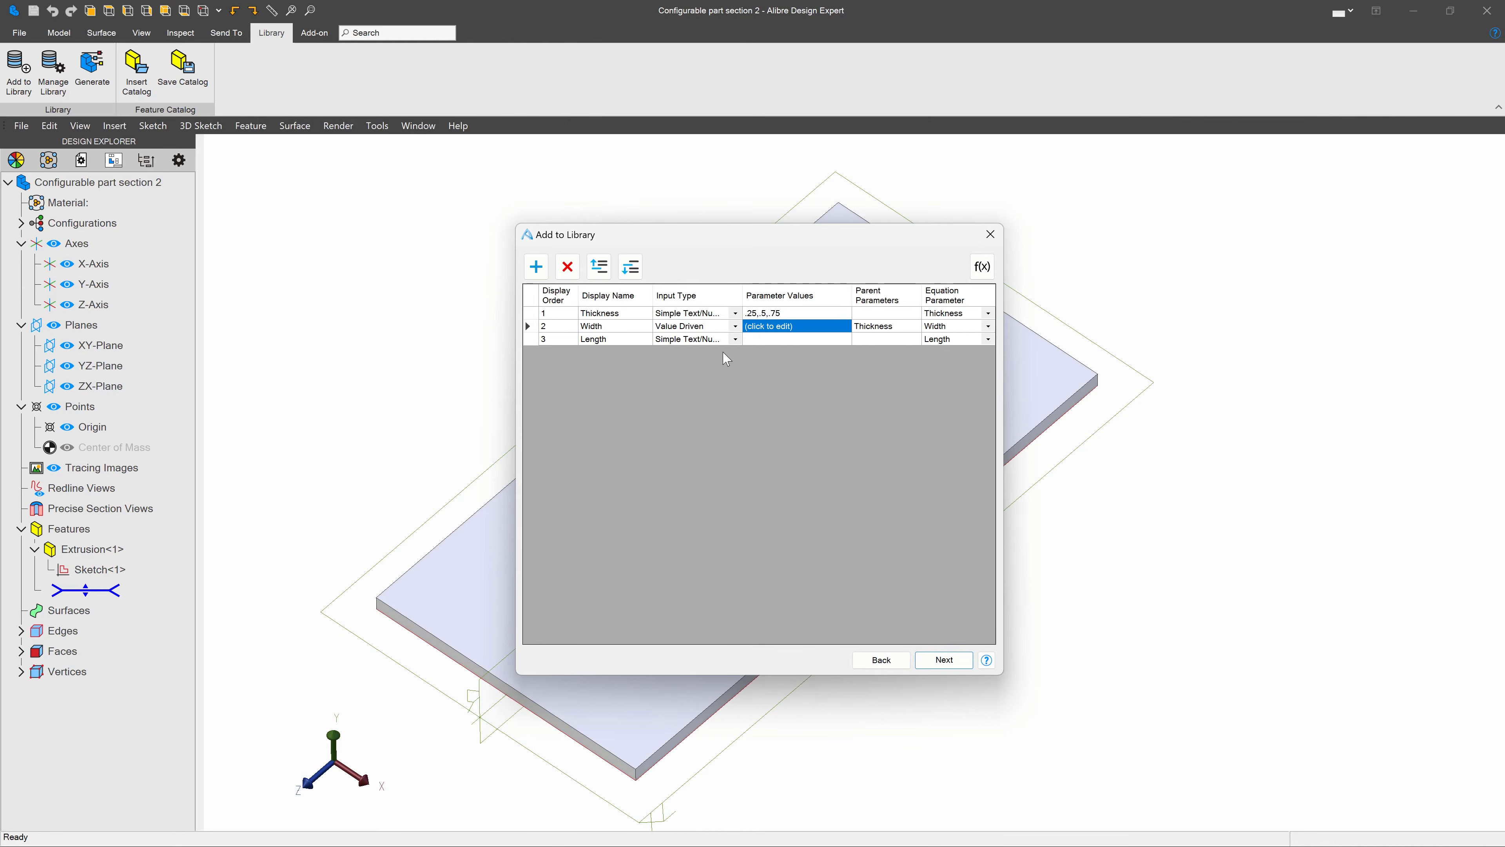
Step: Set the Length parameter's input type to Value Driven and open its value table for editing
{"action": "left_click", "coordinate": [740, 336]}
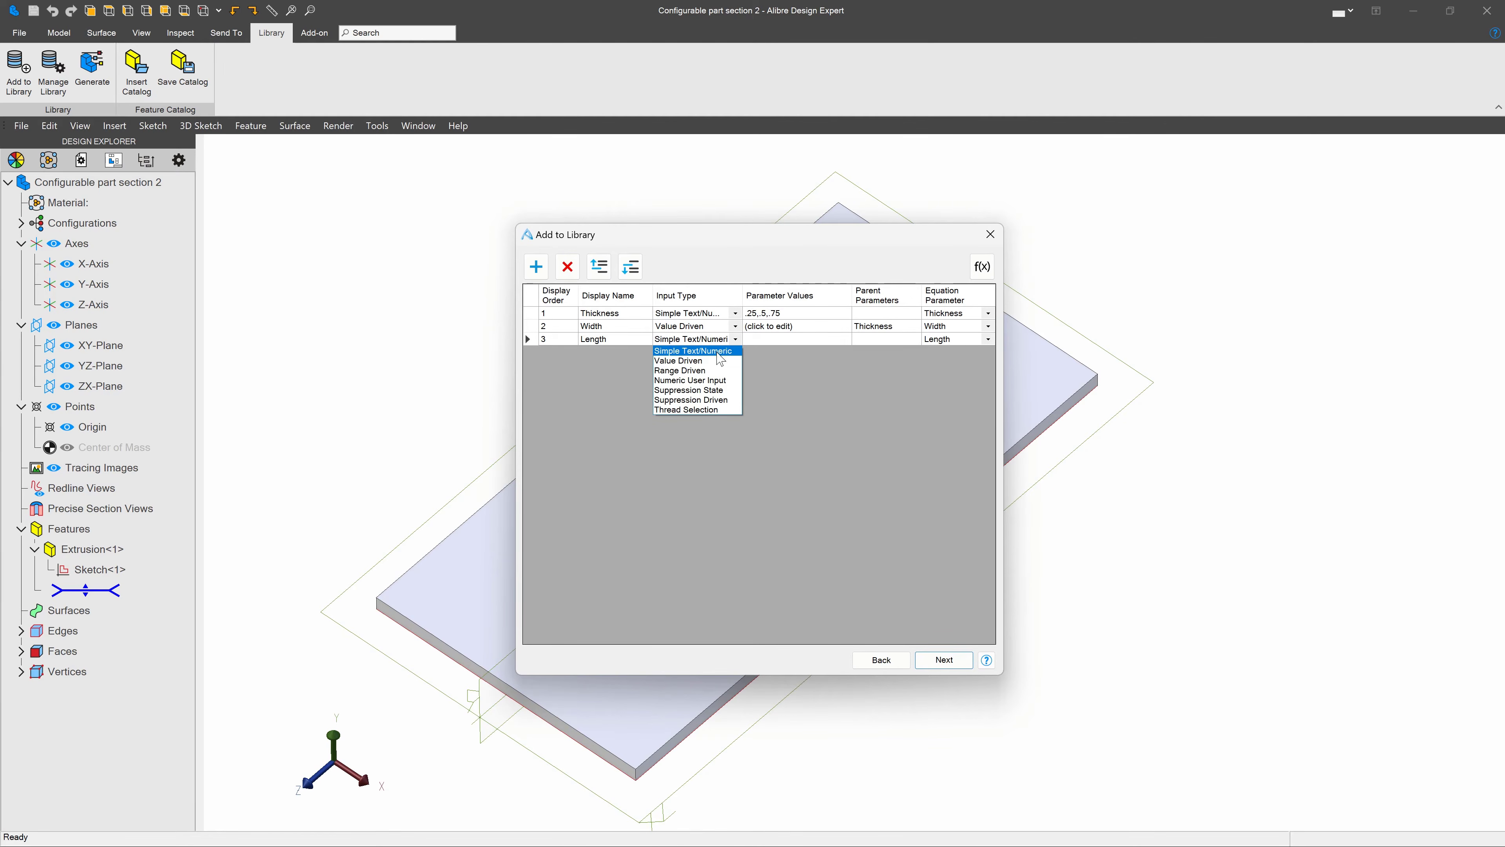
{"action": "left_click", "coordinate": [711, 360]}
{"action": "left_click", "coordinate": [821, 343]}
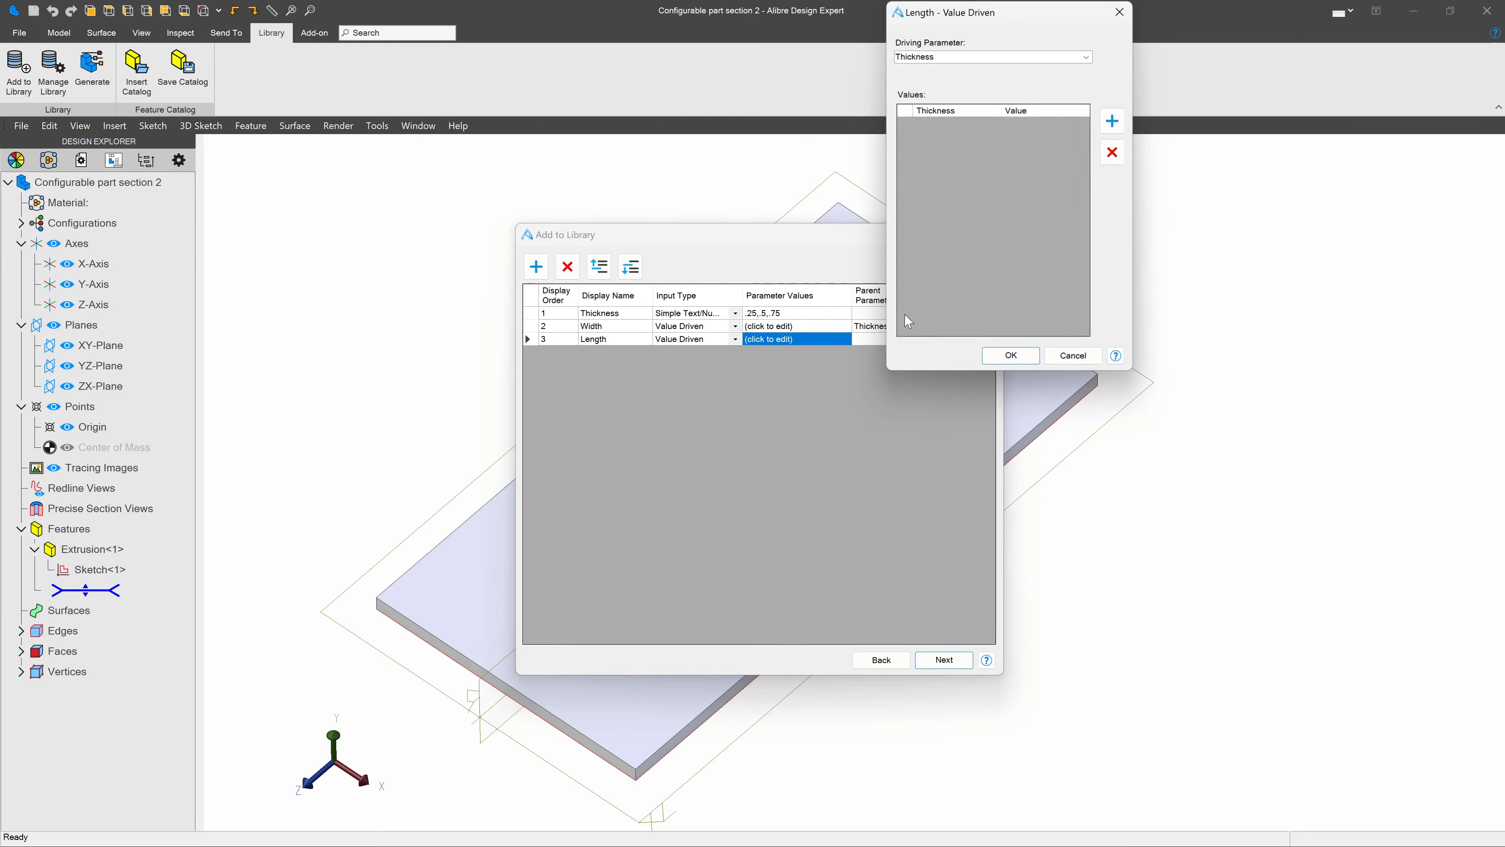
{"action": "left_click", "coordinate": [1000, 58]}
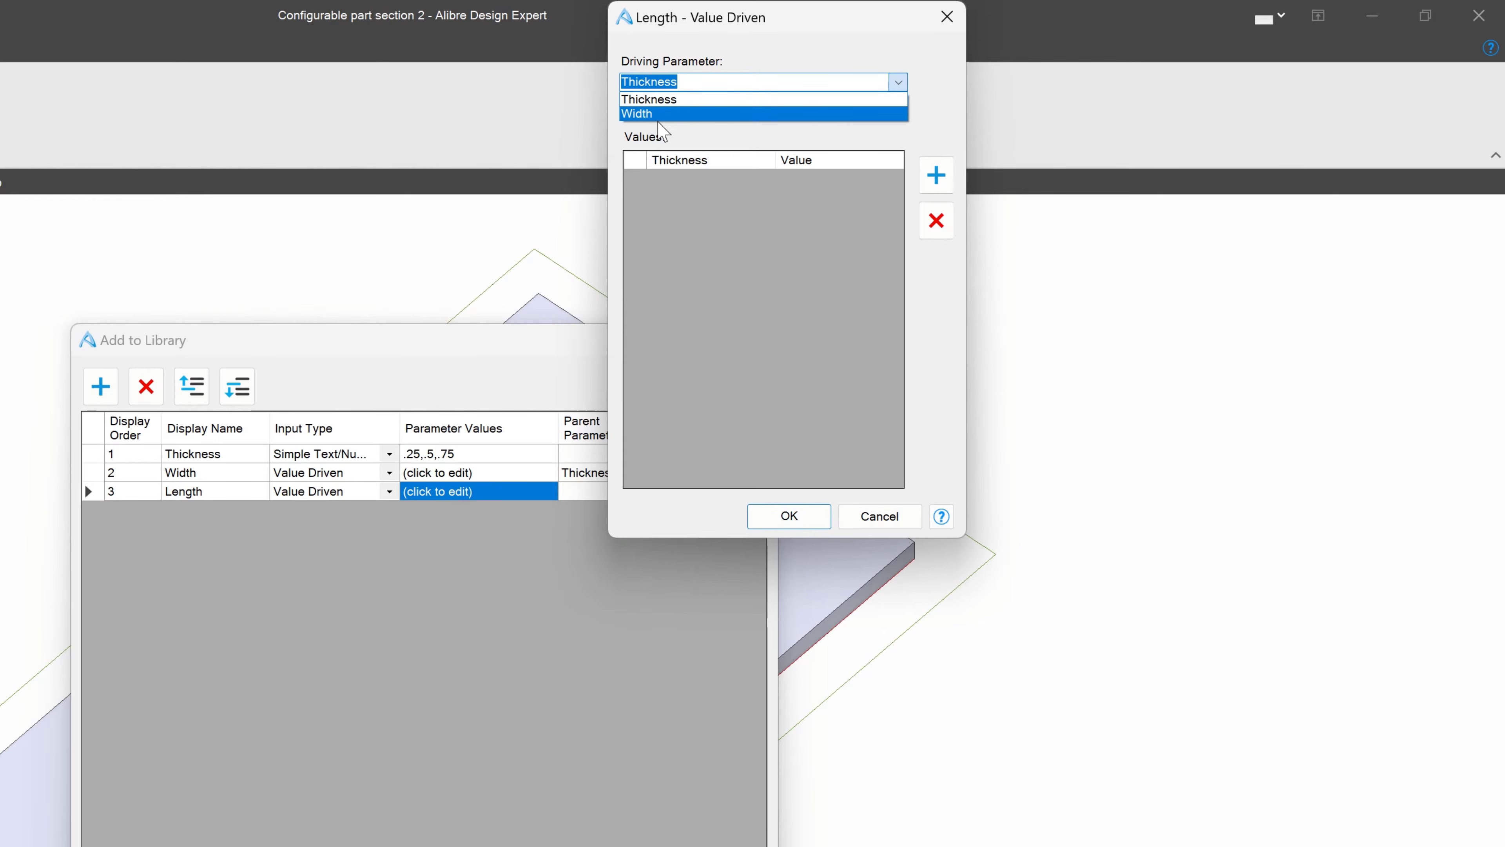
{"action": "left_click", "coordinate": [654, 115]}
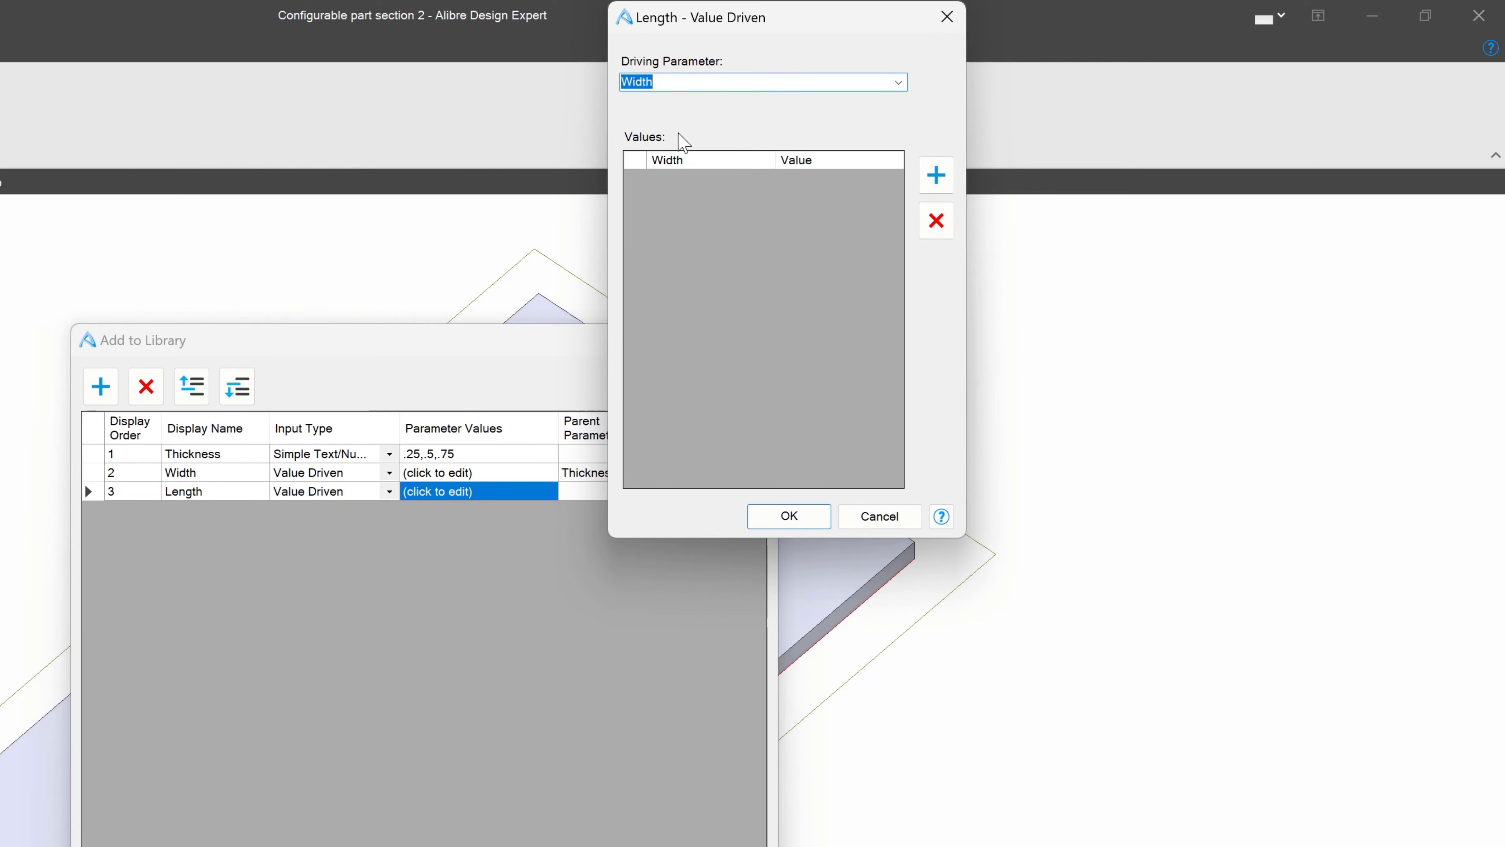
{"action": "left_click", "coordinate": [897, 82]}
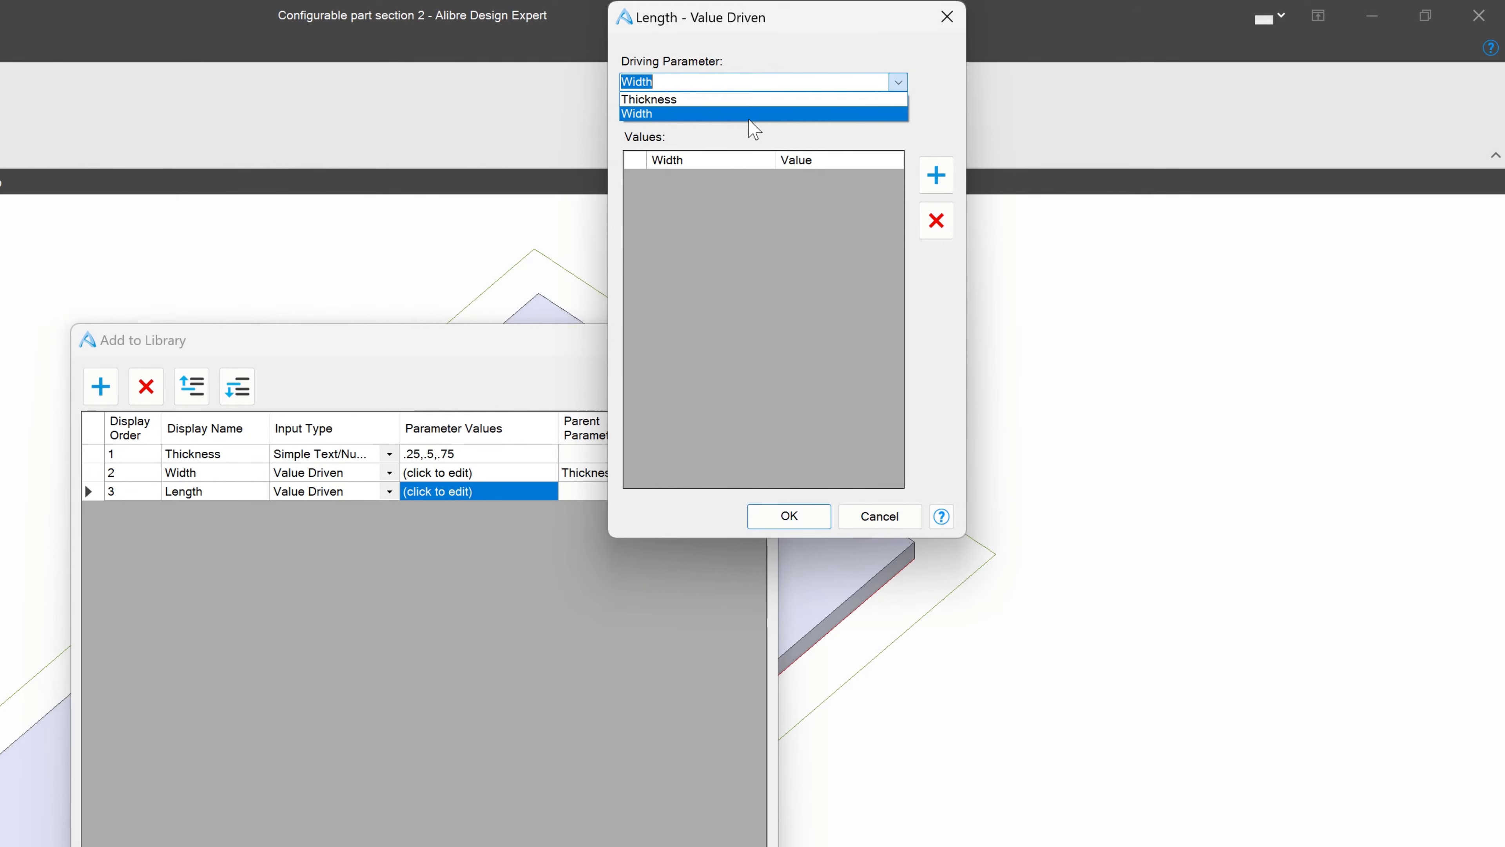
{"action": "left_click", "coordinate": [717, 98]}
Step: Define the Length options as 10,13 for Thickness 0.25 and 12,15 for Thickness 0.5
{"action": "left_click", "coordinate": [936, 175]}
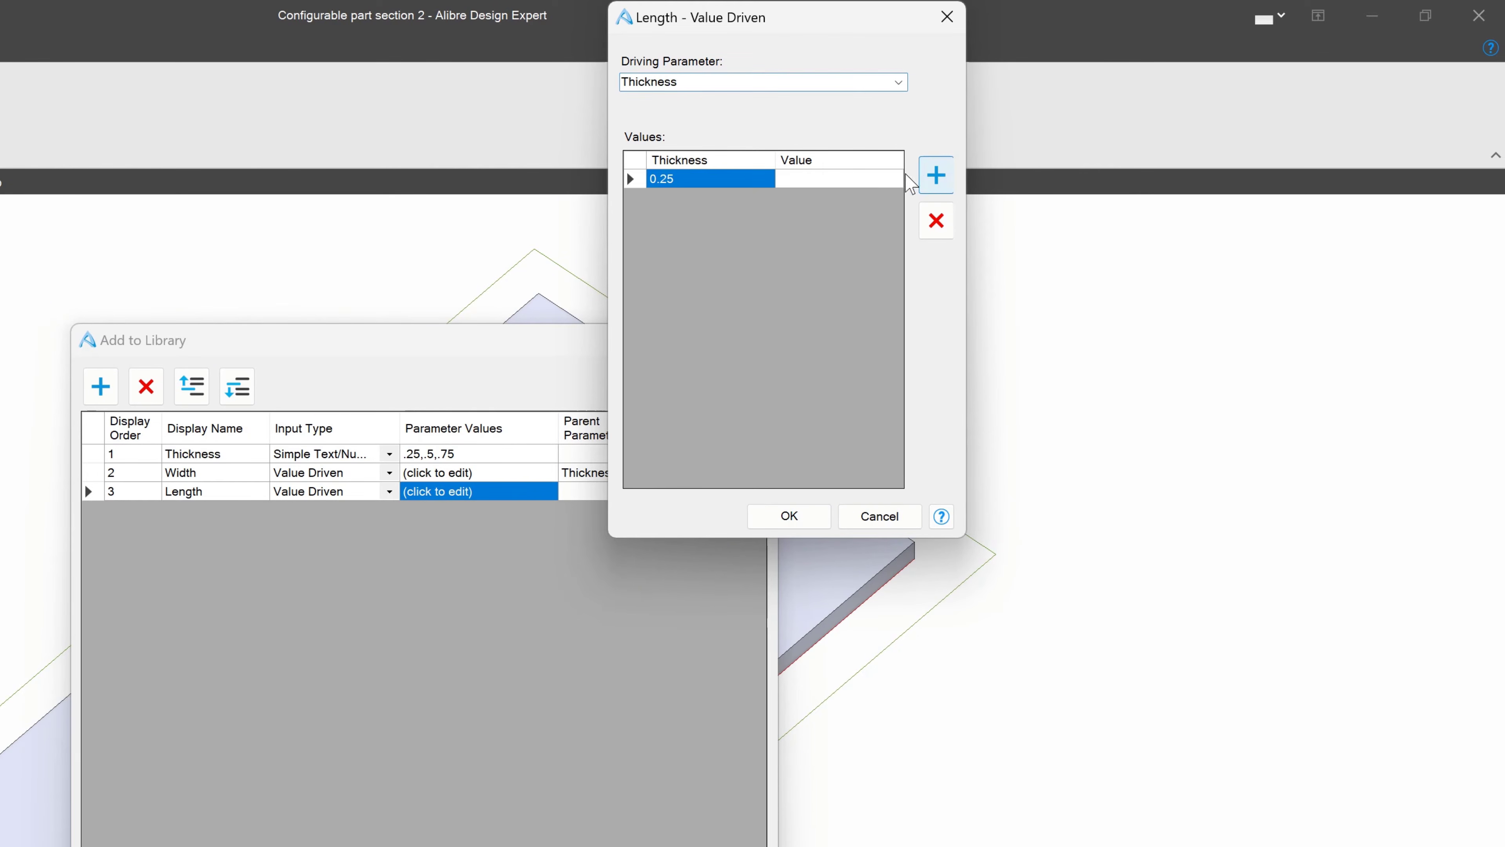
{"action": "left_click", "coordinate": [817, 181]}
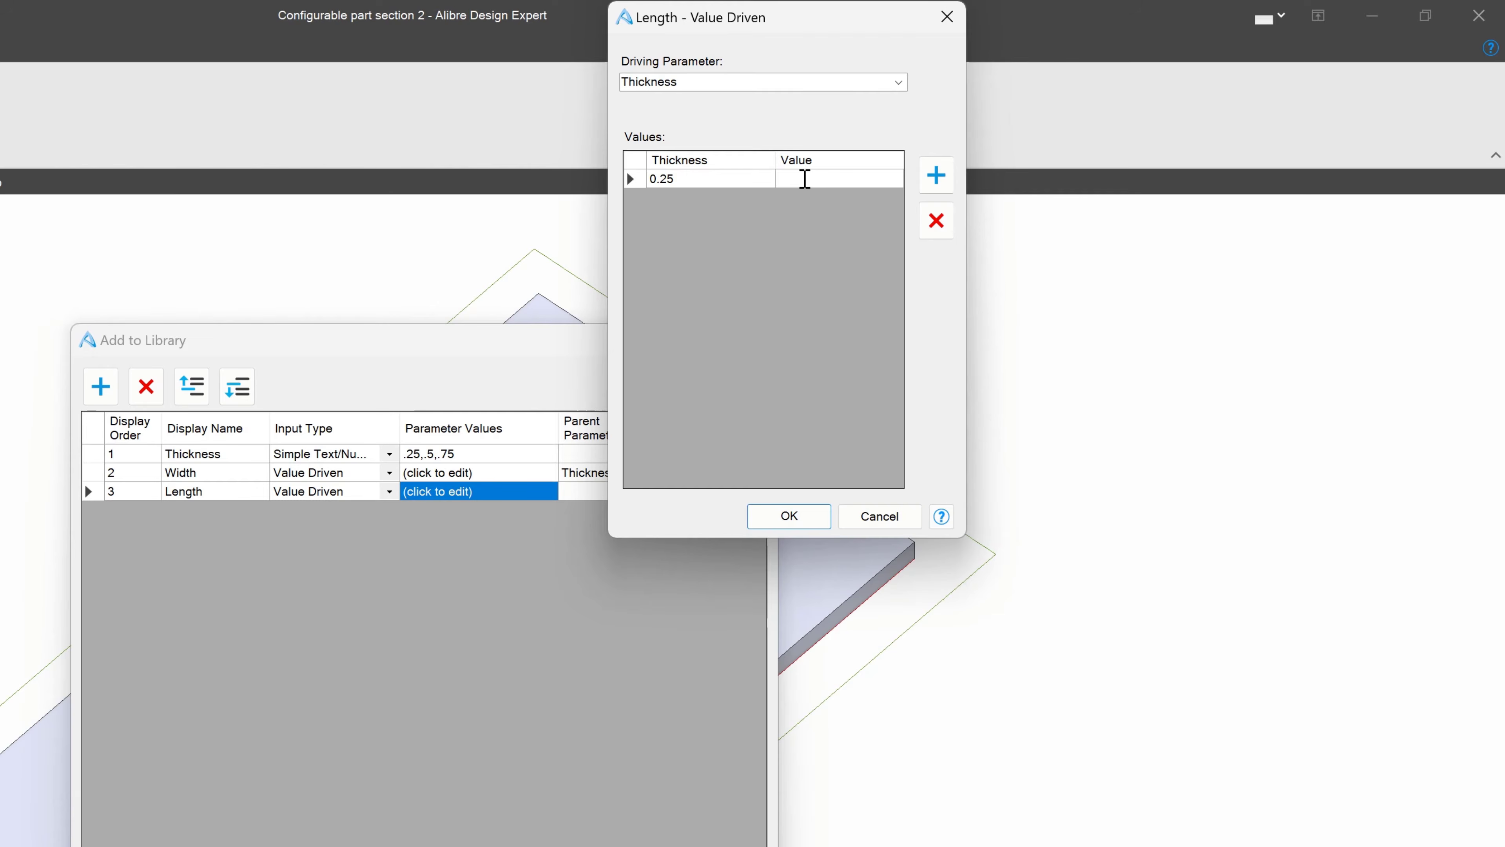
{"action": "type", "text": "10,13"}
{"action": "left_click", "coordinate": [935, 175]}
{"action": "left_click", "coordinate": [687, 199]}
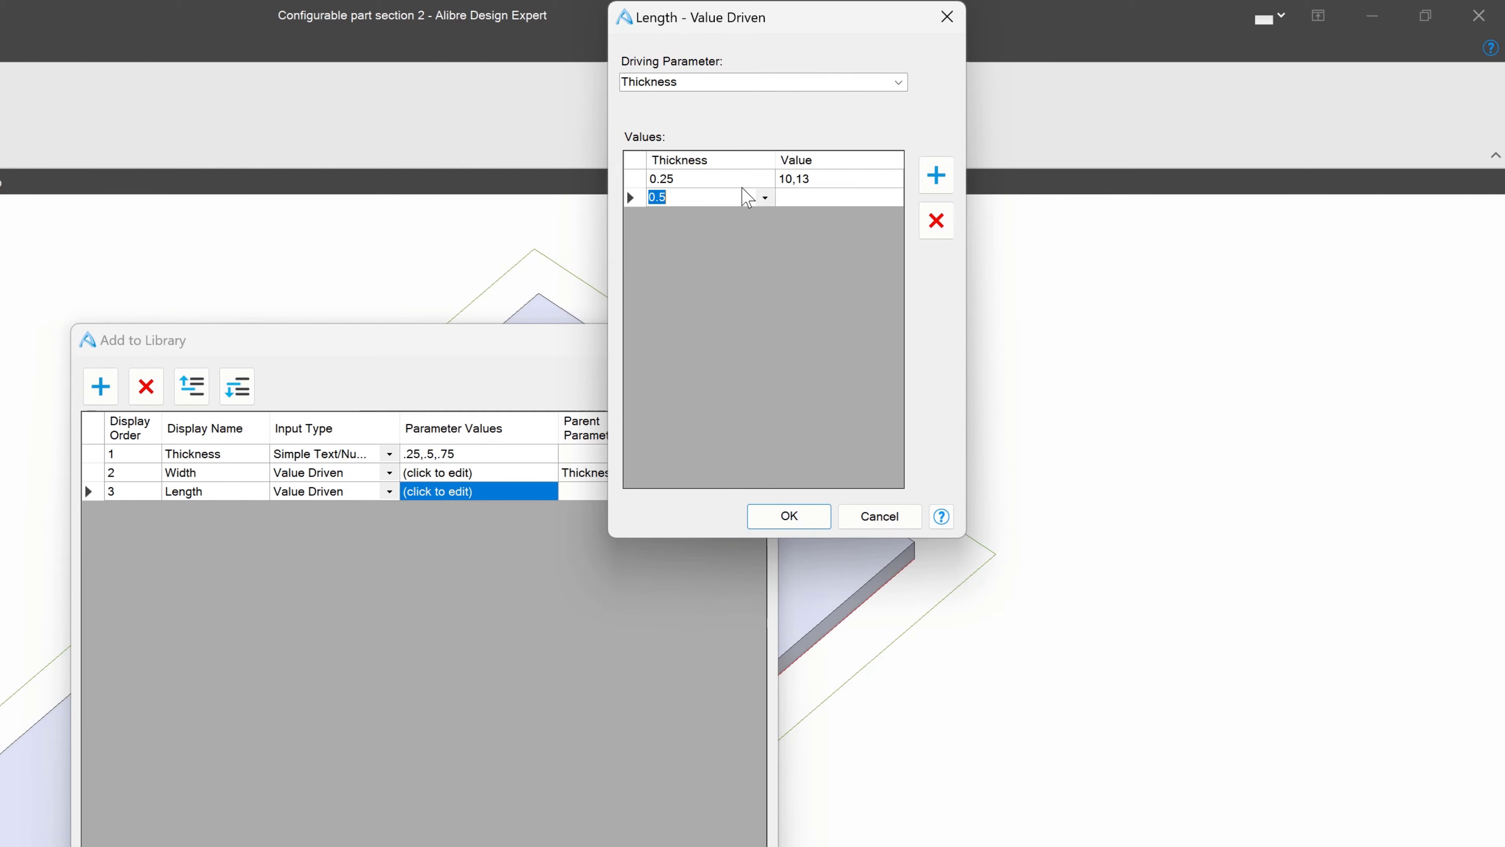
{"action": "left_click", "coordinate": [807, 199]}
{"action": "type", "text": "12,15"}
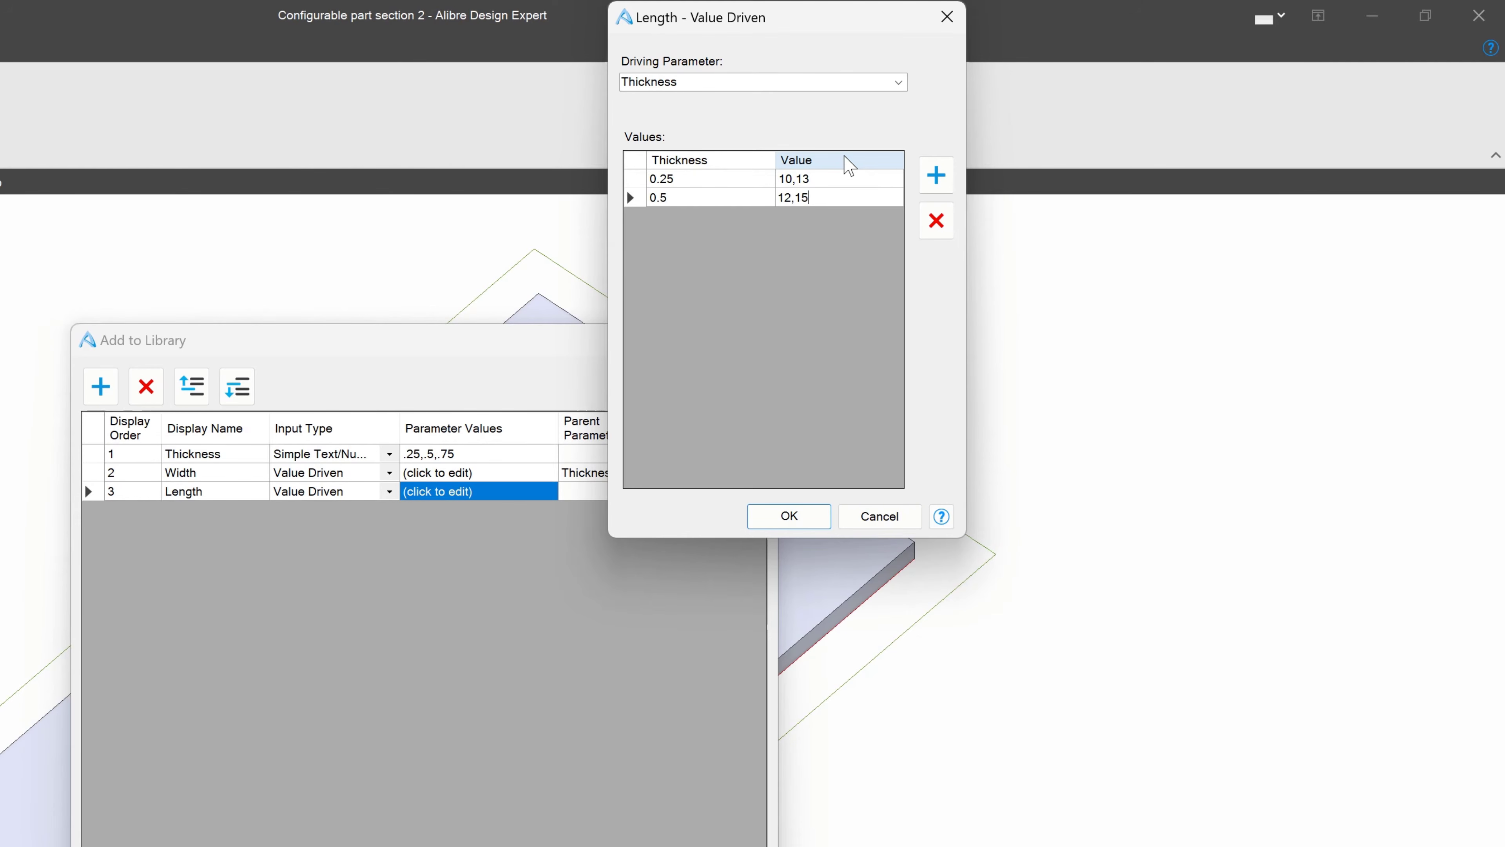
Step: Add the Length options 15,15 for Thickness 0.75 and accept the Length value table
{"action": "left_click", "coordinate": [936, 175]}
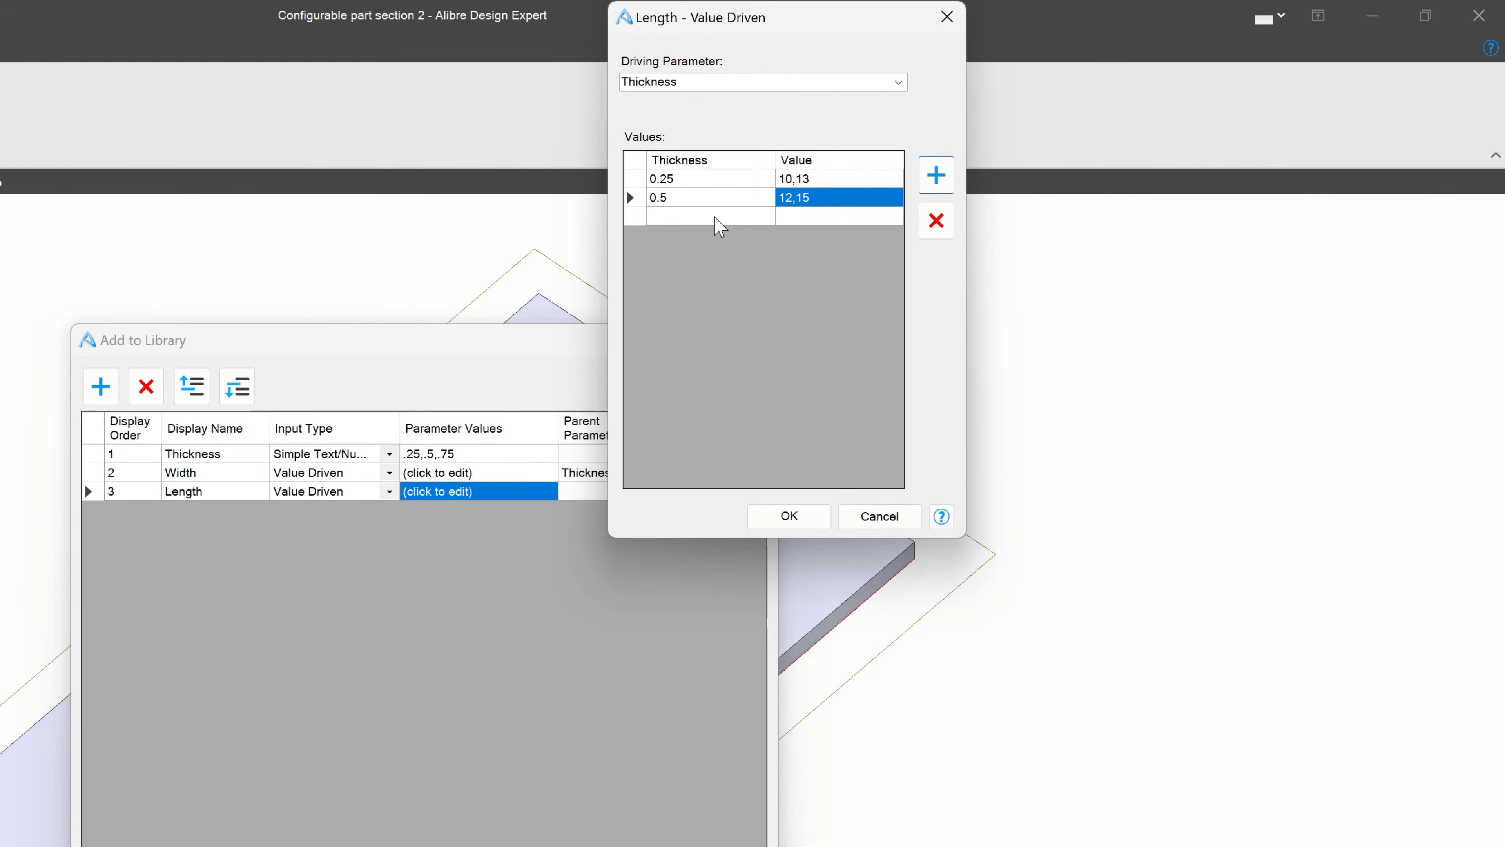
{"action": "left_click", "coordinate": [726, 216]}
{"action": "left_click", "coordinate": [829, 218]}
{"action": "type", "text": "1"}
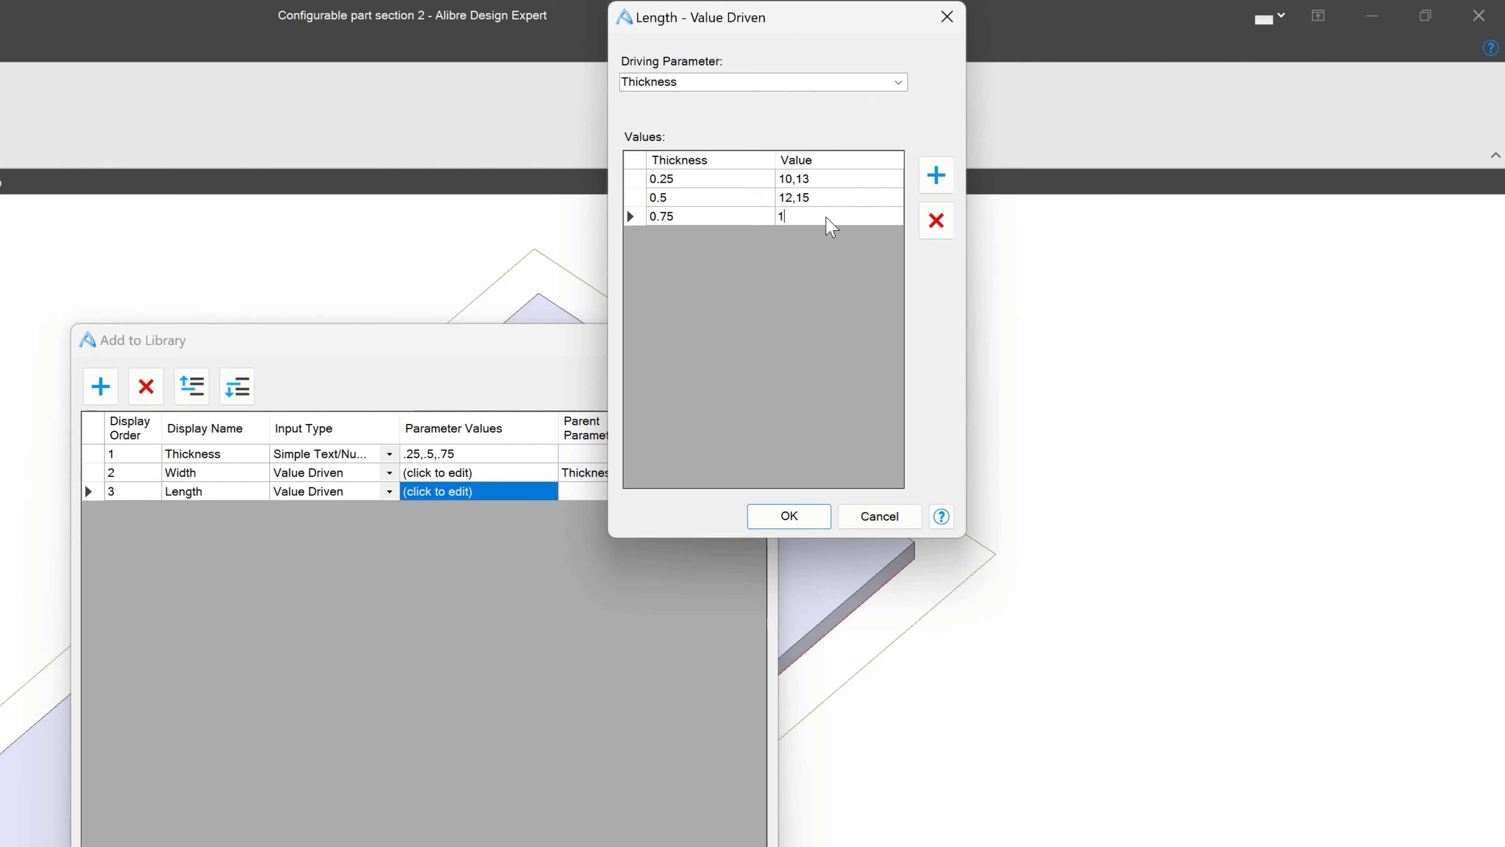
{"action": "type", "text": "5,15"}
{"action": "left_click", "coordinate": [779, 517]}
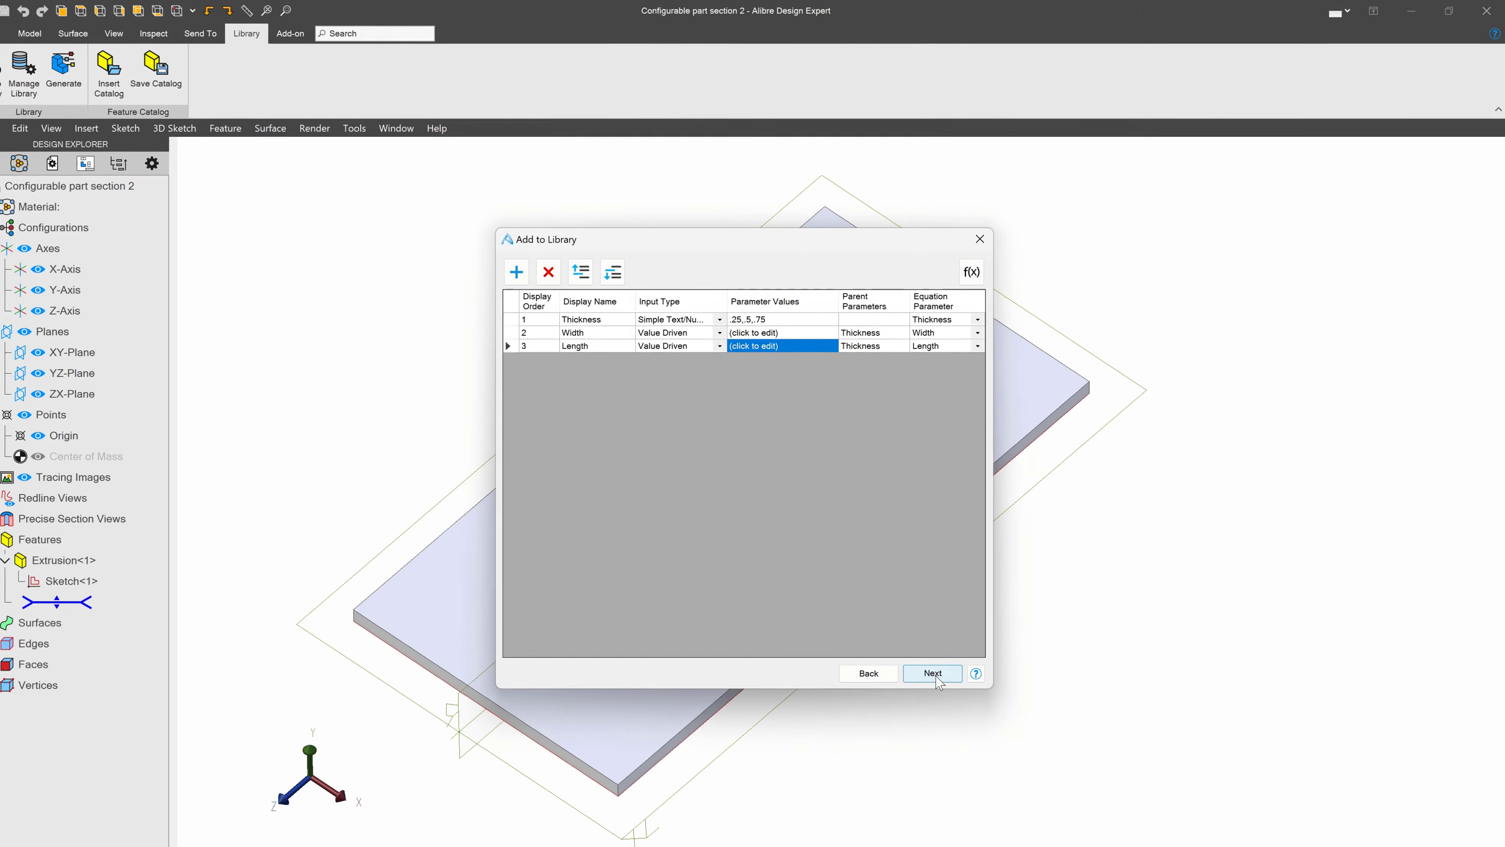
Step: Store the configurable part in the Sample Parts collection of My Parts Catalog and finish adding it to the library
{"action": "left_click", "coordinate": [939, 770]}
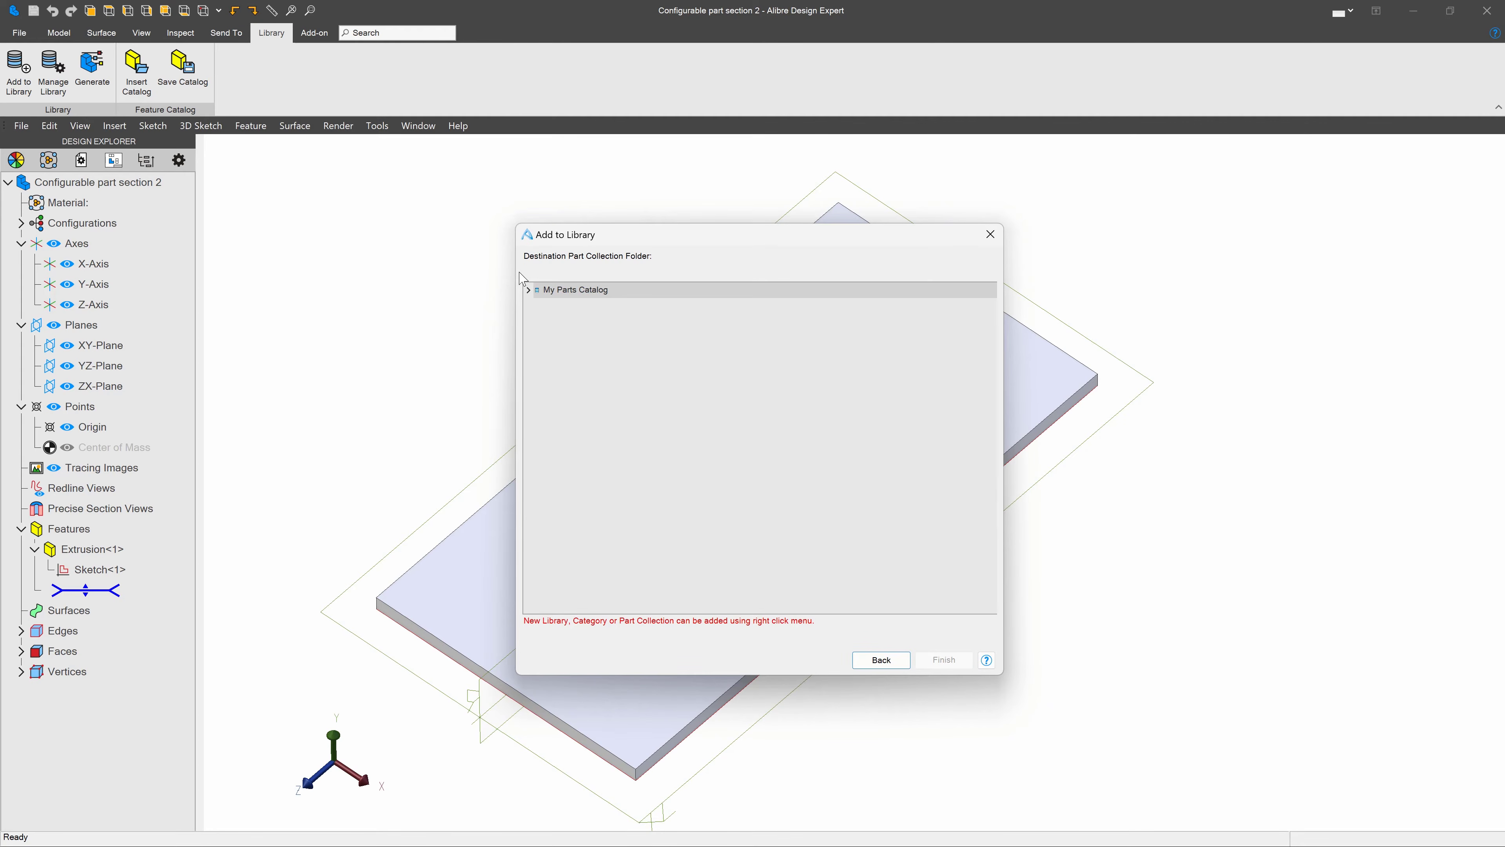
{"action": "left_click", "coordinate": [527, 290]}
{"action": "left_click", "coordinate": [538, 307]}
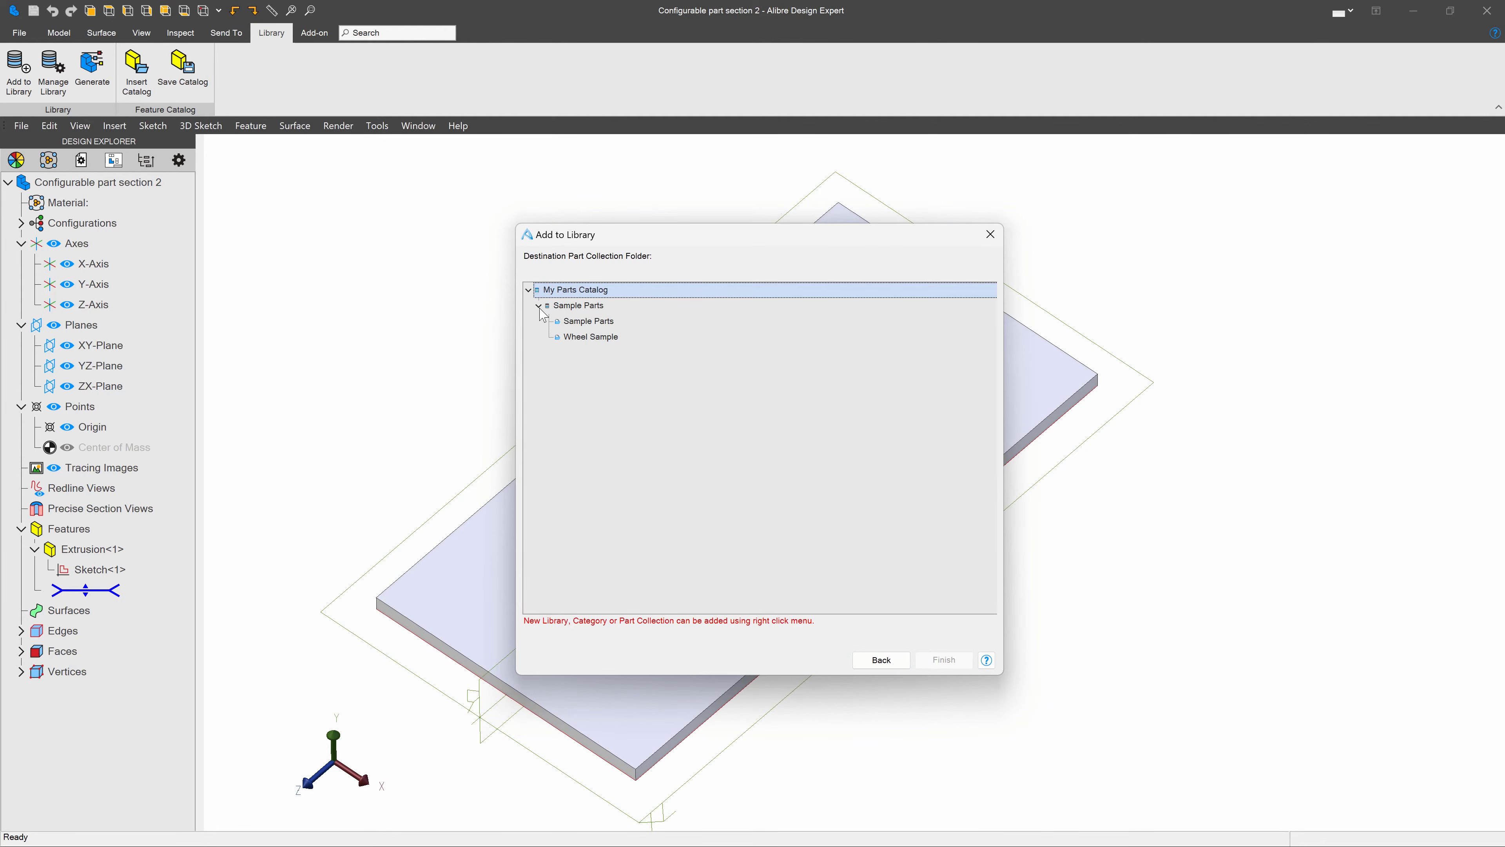
{"action": "left_click", "coordinate": [579, 323]}
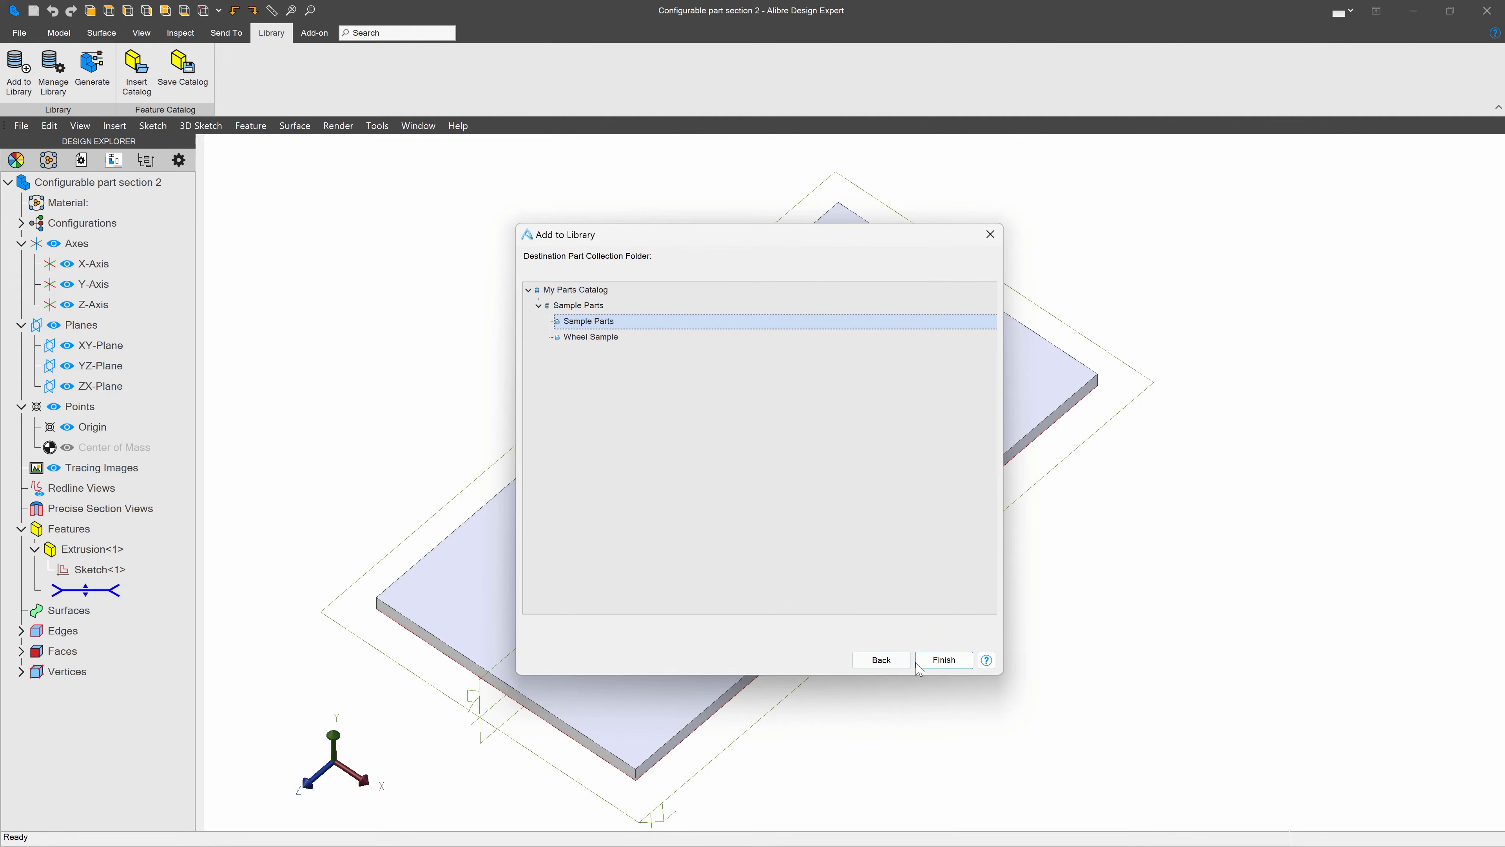
{"action": "left_click", "coordinate": [935, 665]}
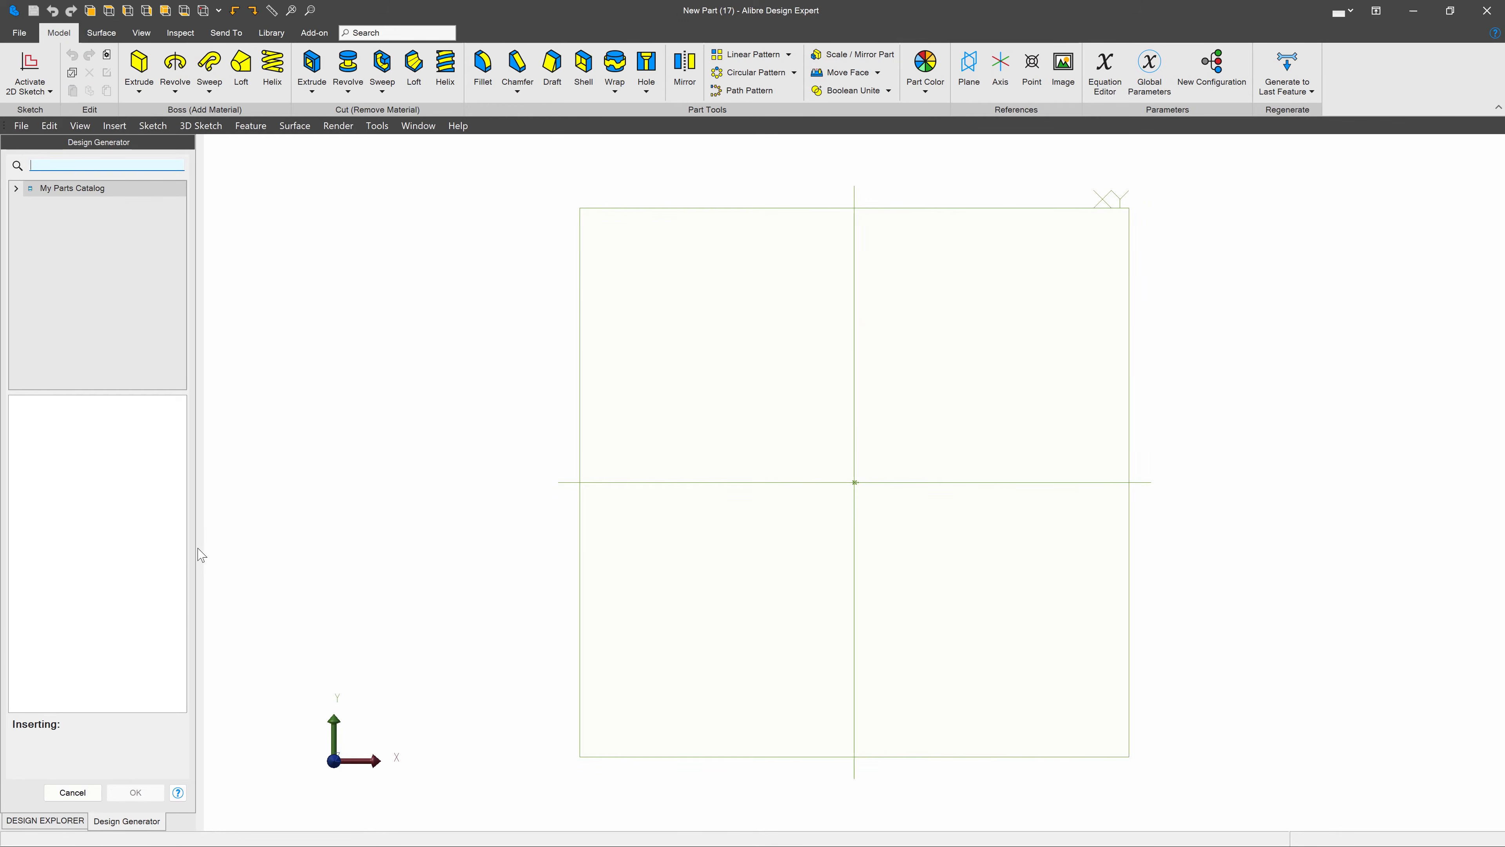
Step: Insert Configurable part section 2 from the Sample Parts collection with the Design Generator
{"action": "left_click", "coordinate": [16, 188]}
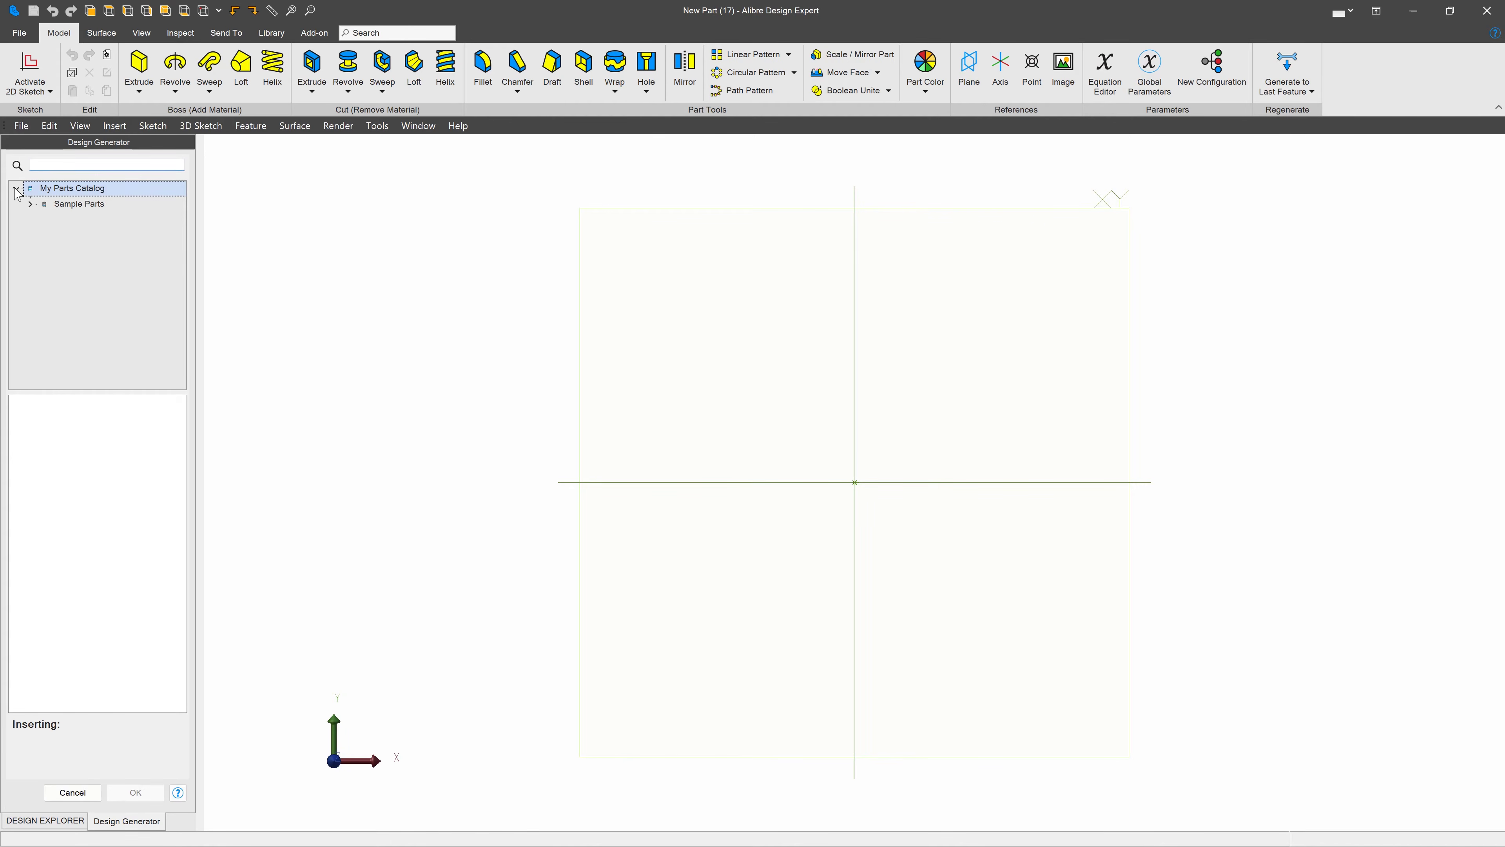
{"action": "left_click", "coordinate": [30, 204]}
{"action": "left_click", "coordinate": [99, 221]}
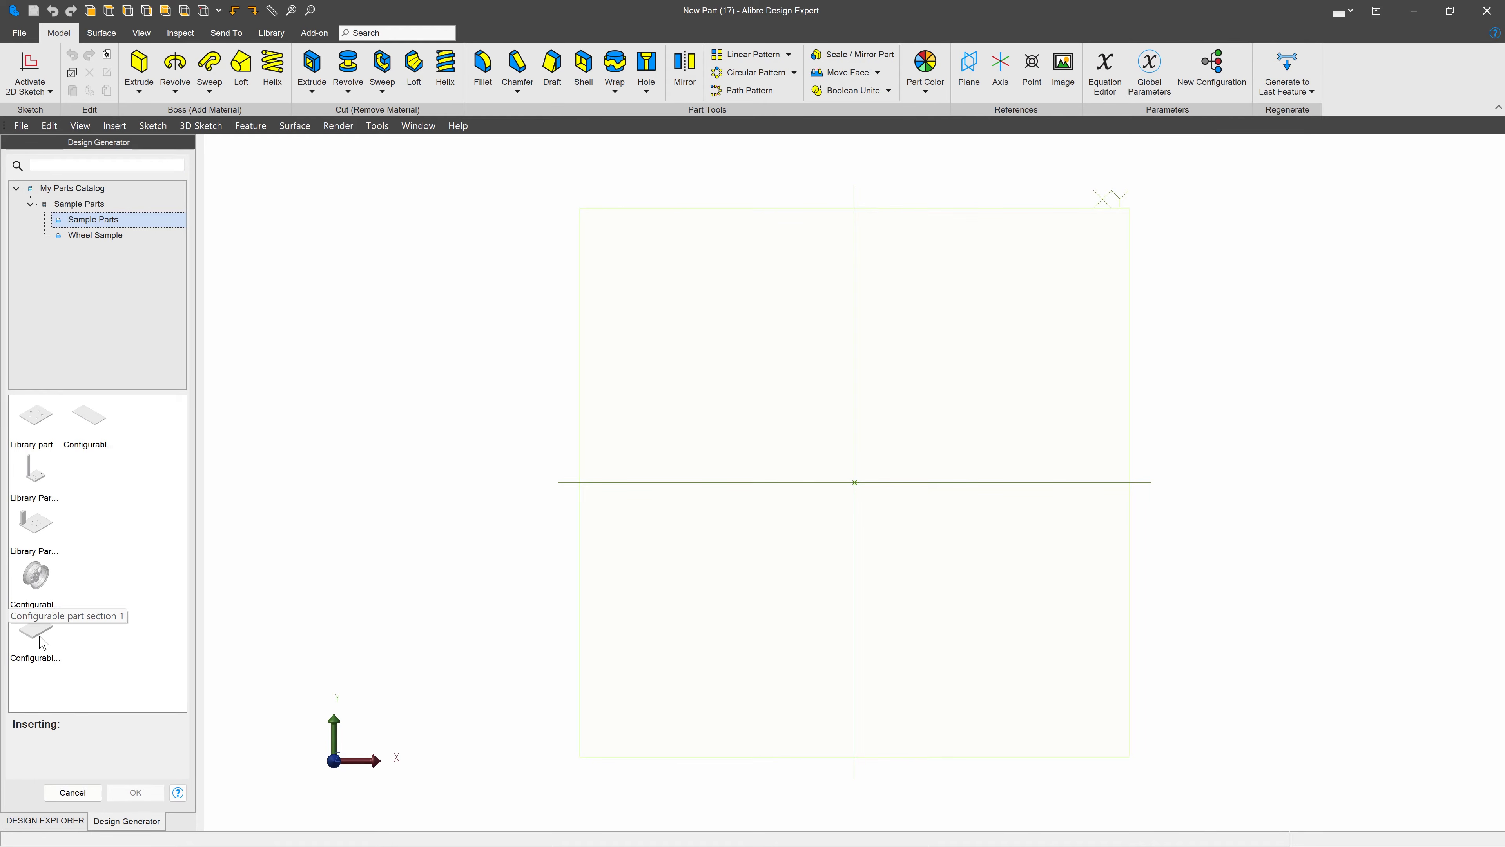
{"action": "left_click", "coordinate": [83, 420]}
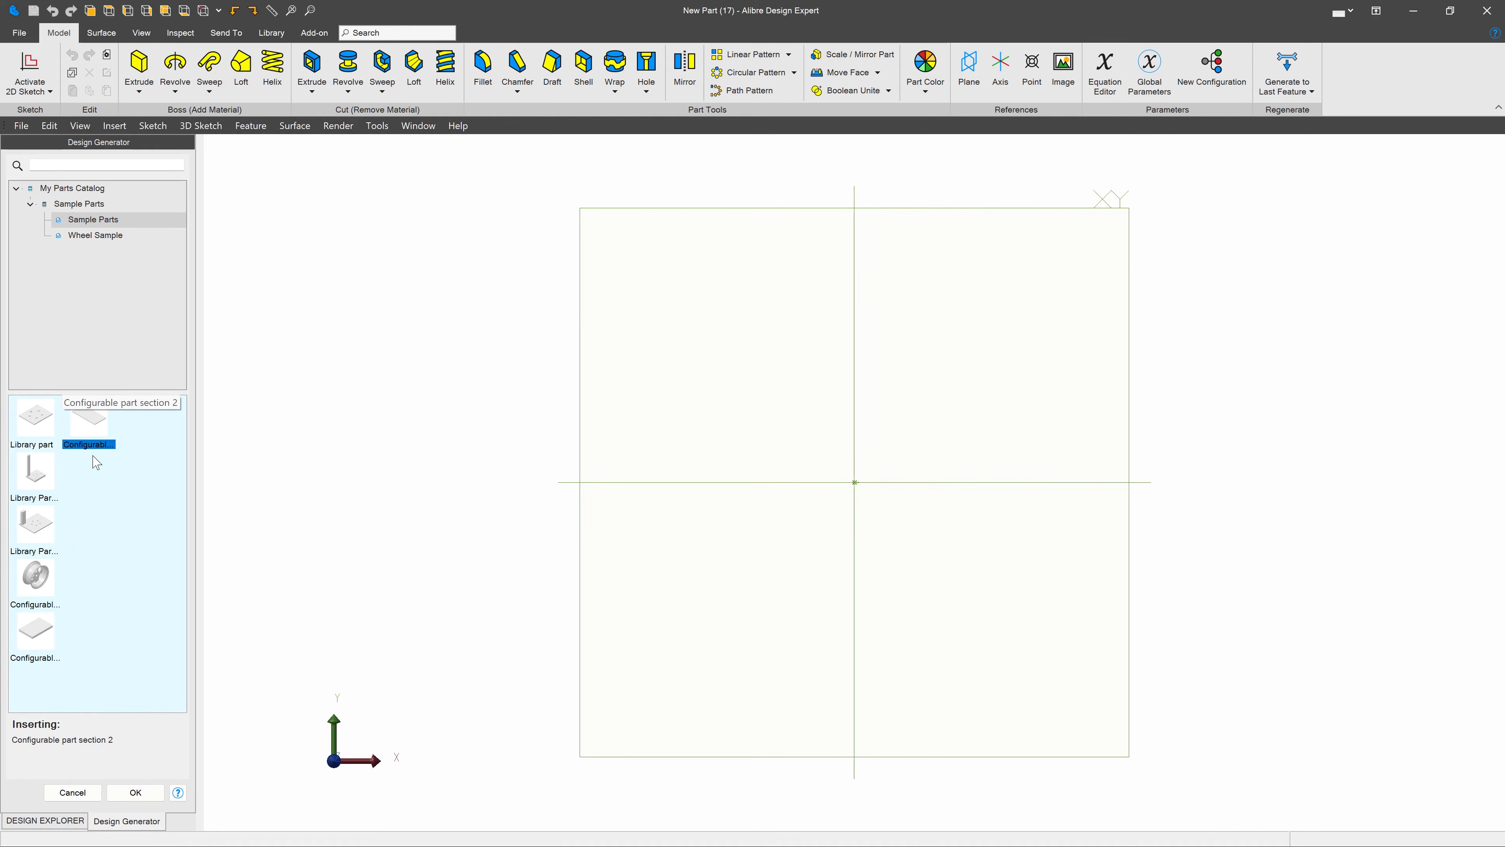
{"action": "left_click", "coordinate": [135, 792]}
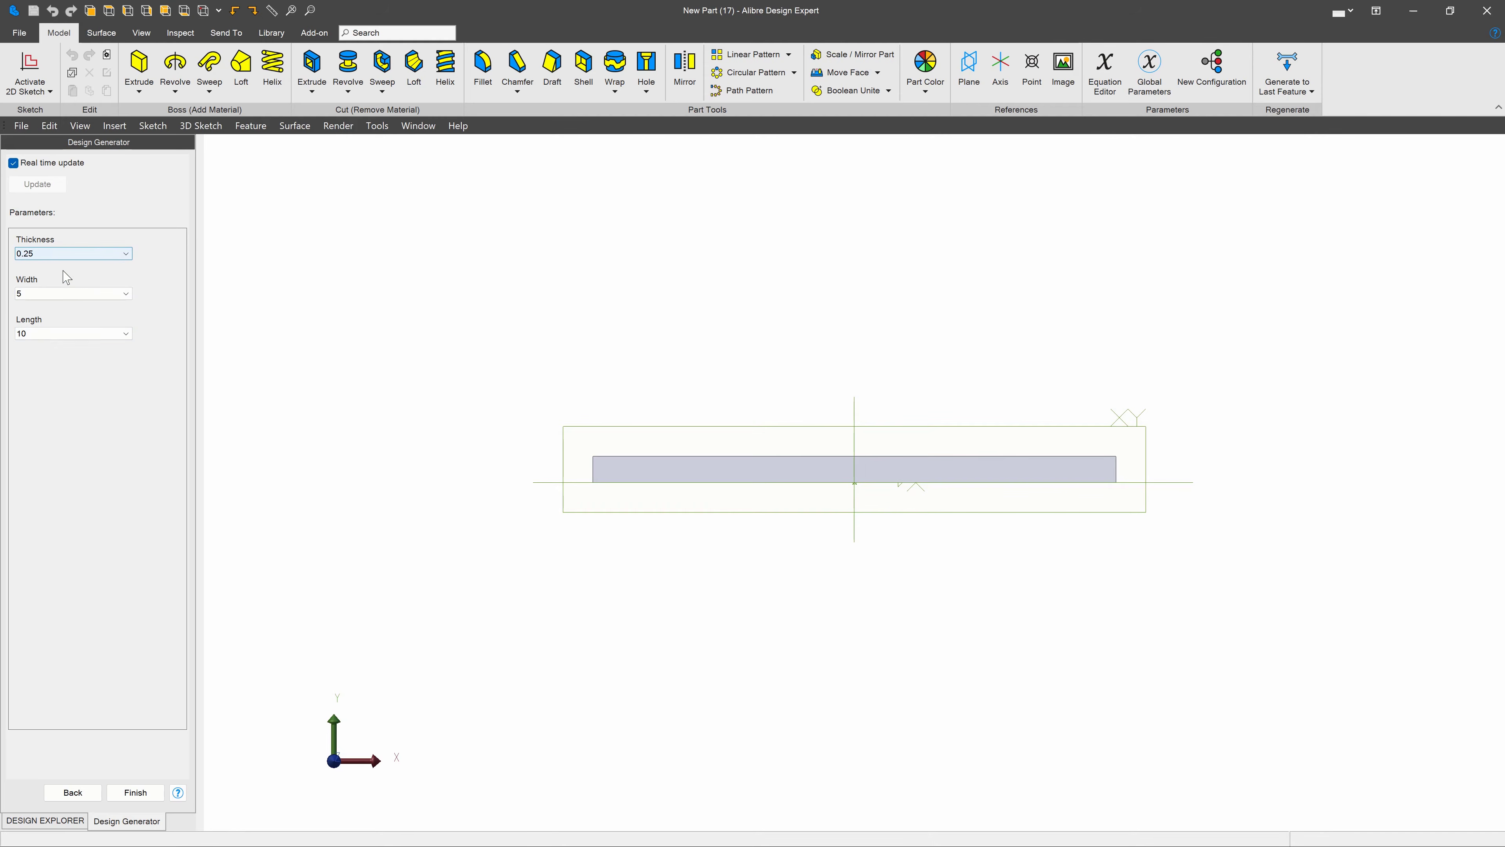
Step: Check the Width options for Thickness 0.25, set Thickness to 0.5 and check its Width options
{"action": "left_click", "coordinate": [59, 294]}
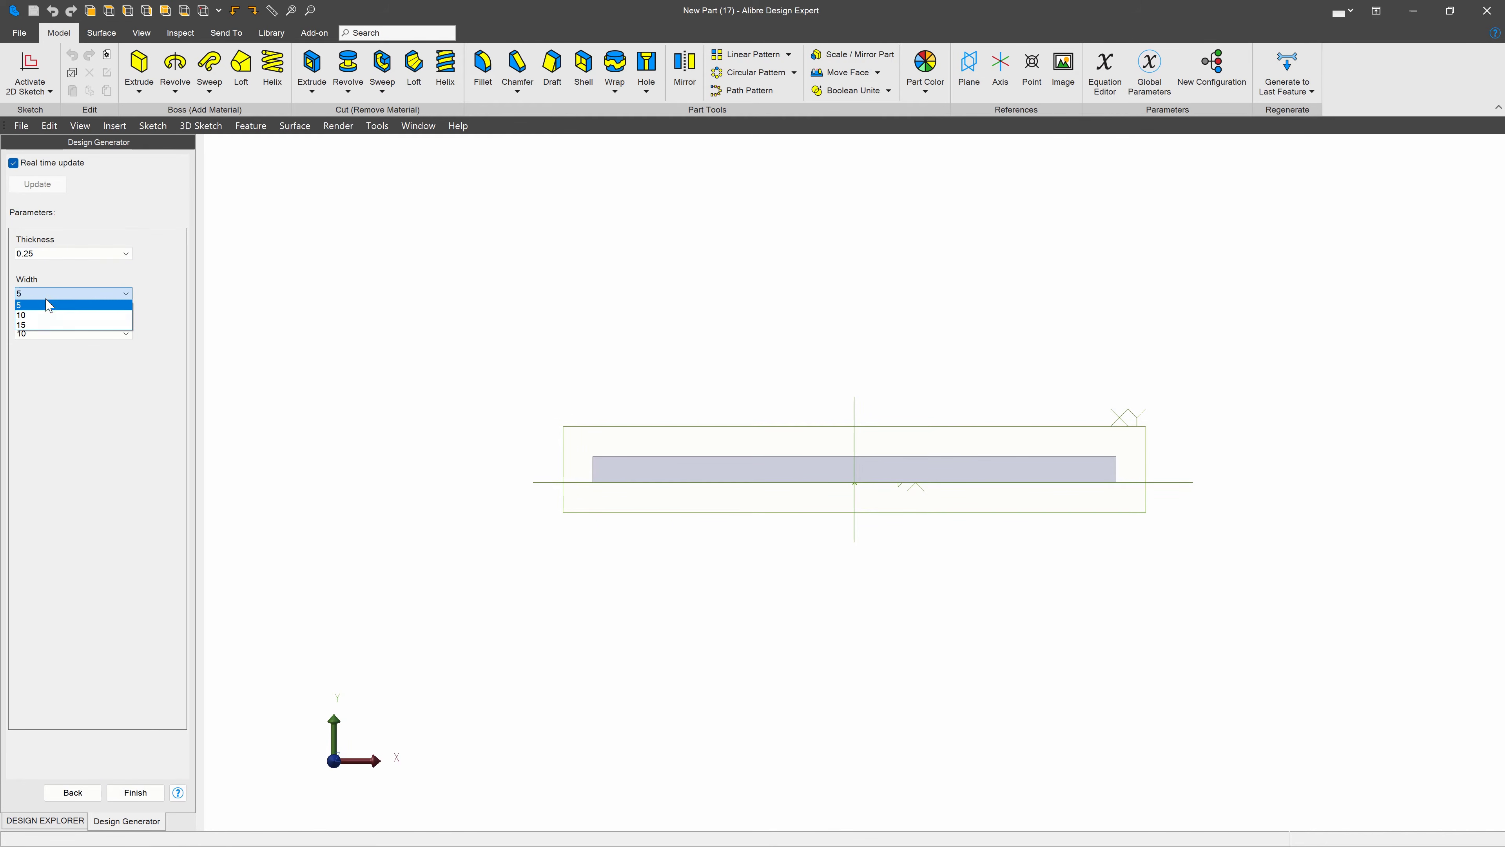
{"action": "left_click", "coordinate": [54, 275]}
{"action": "left_click", "coordinate": [65, 254]}
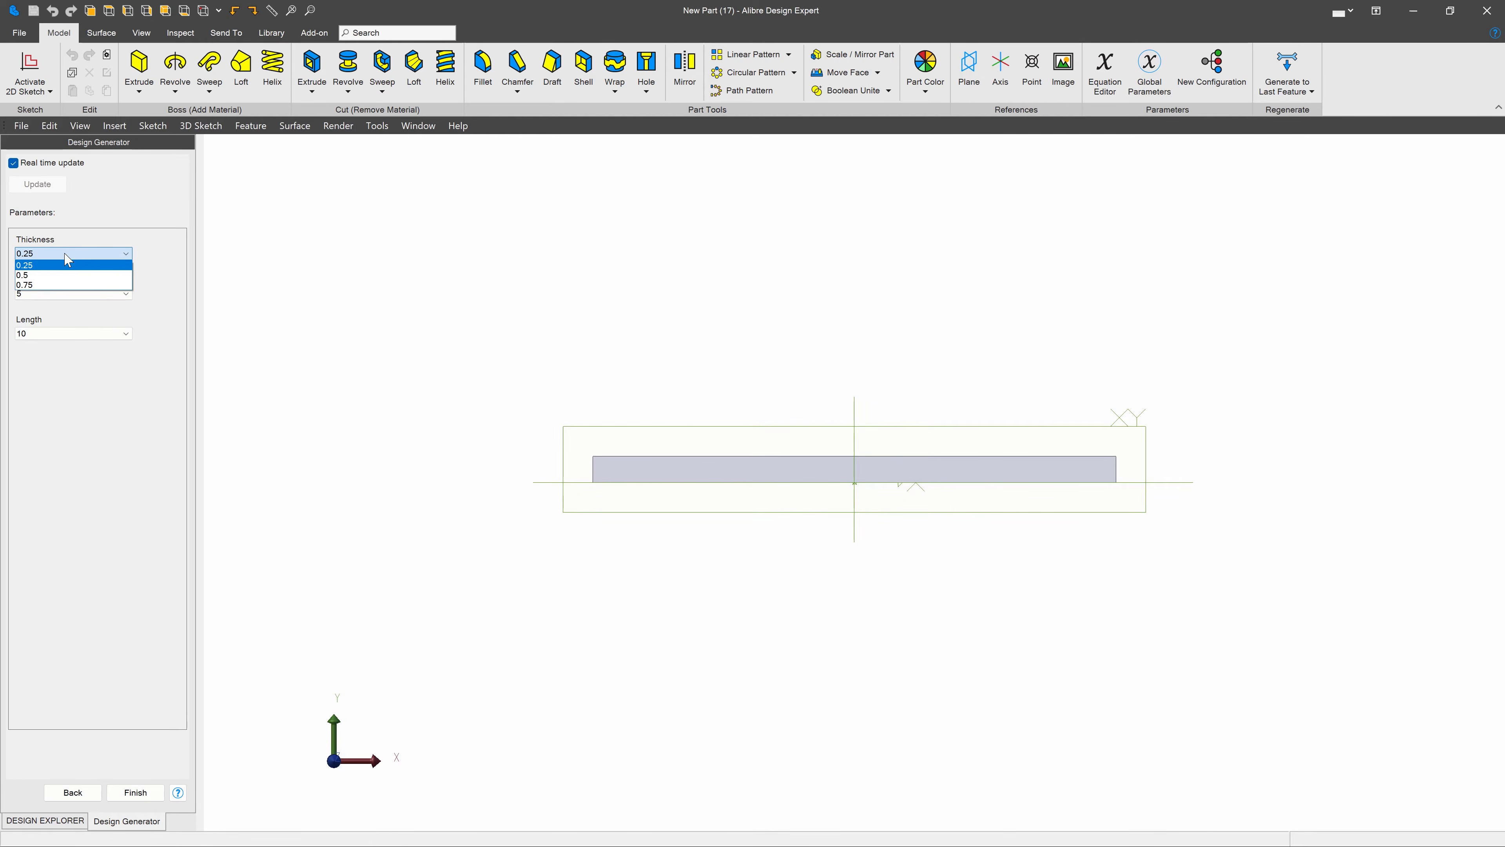
{"action": "left_click", "coordinate": [57, 275]}
{"action": "left_click", "coordinate": [66, 293]}
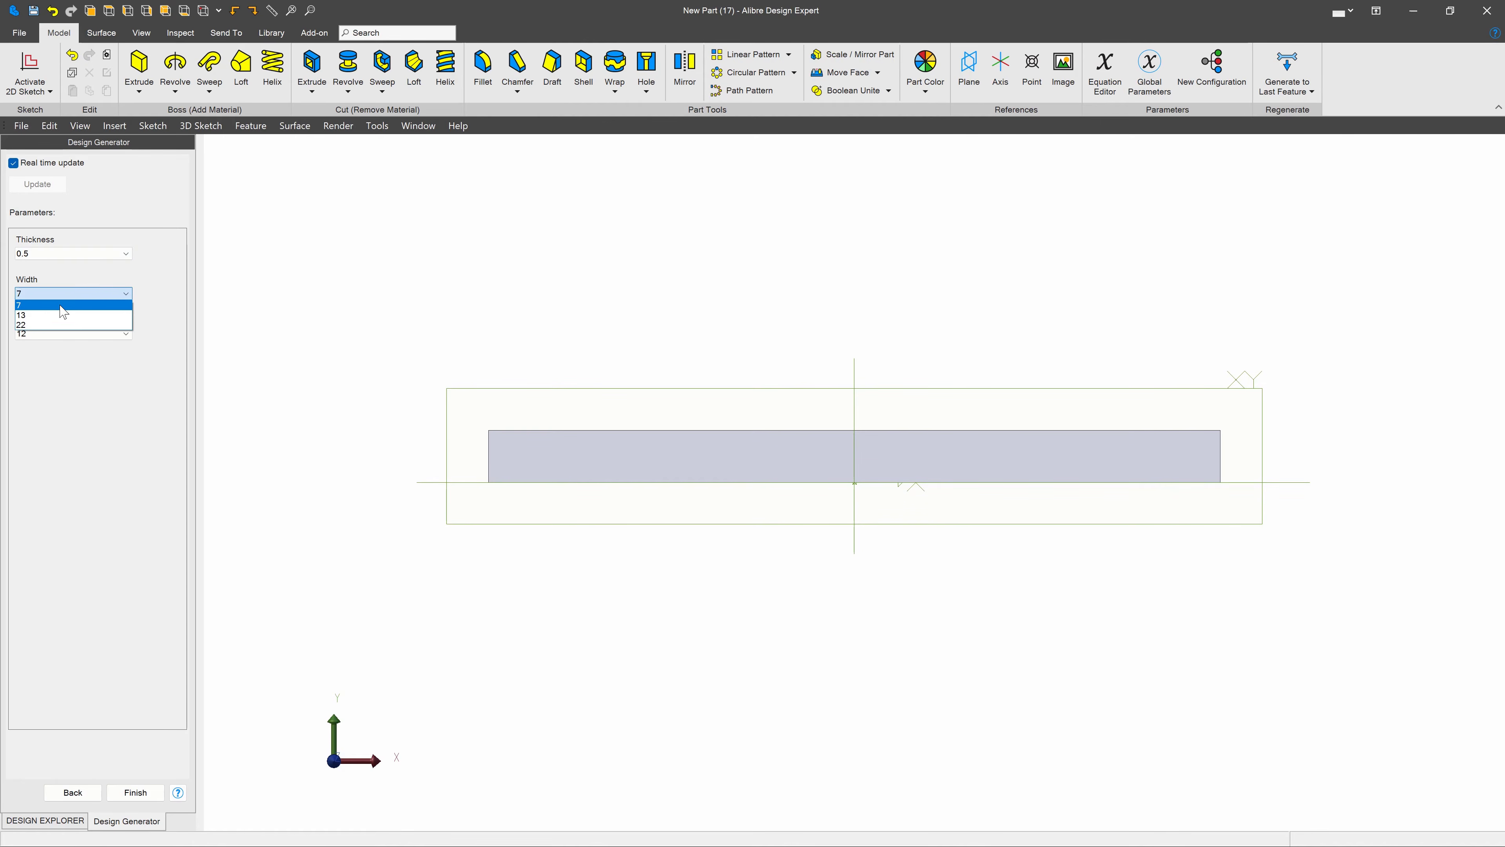
{"action": "left_click", "coordinate": [281, 320]}
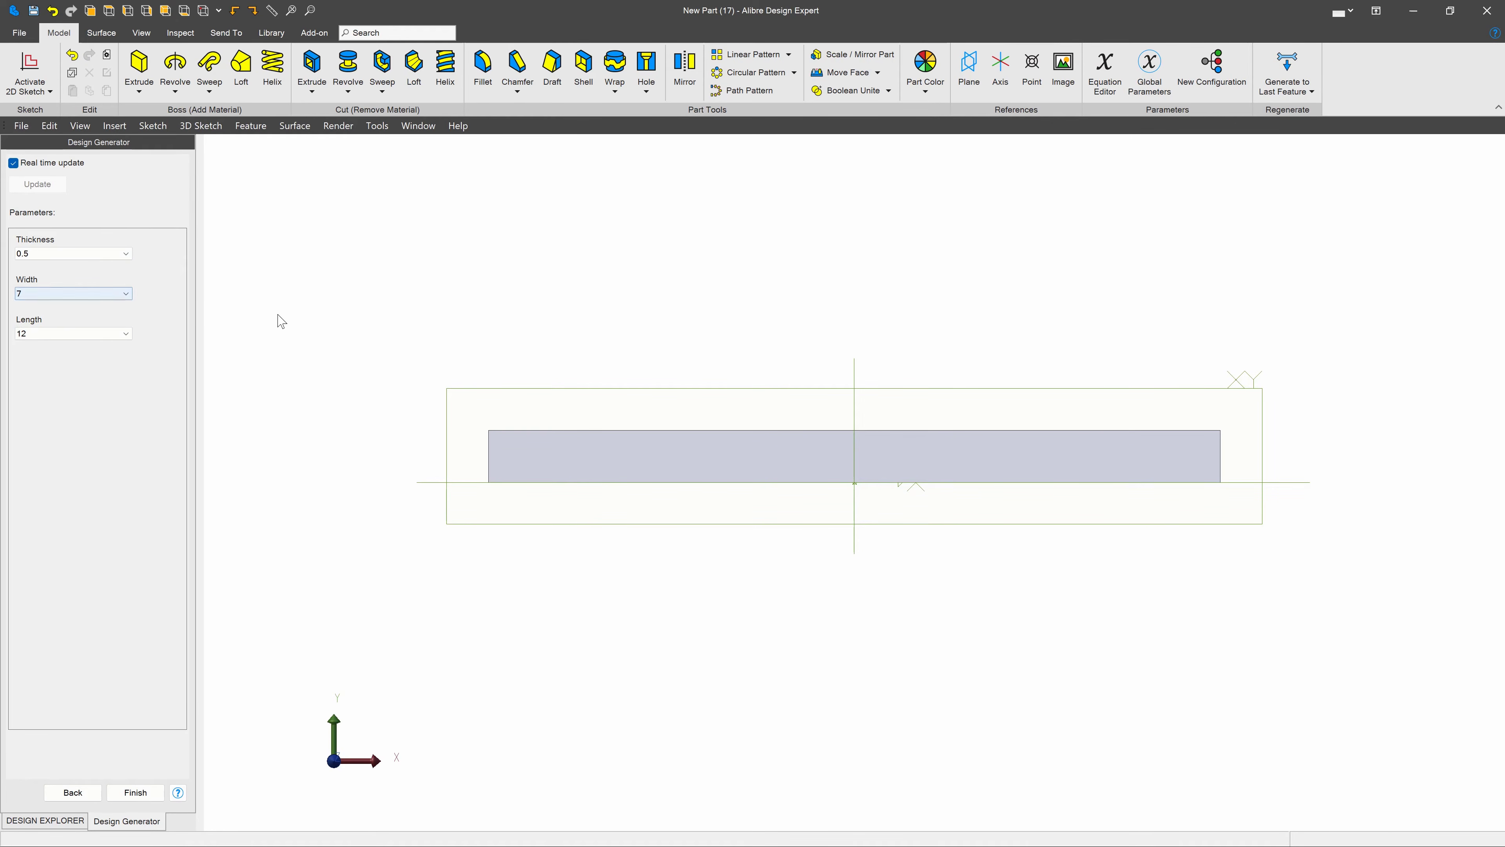
Step: Set the generated plate's Thickness to 0.75 and its Length to 17
{"action": "mouse_move", "coordinate": [614, 355]}
{"action": "middle_mouse_down"}
{"action": "mouse_move", "coordinate": [600, 360]}
{"action": "mouse_move", "coordinate": [615, 370]}
{"action": "middle_mouse_up"}
{"action": "left_click", "coordinate": [582, 464]}
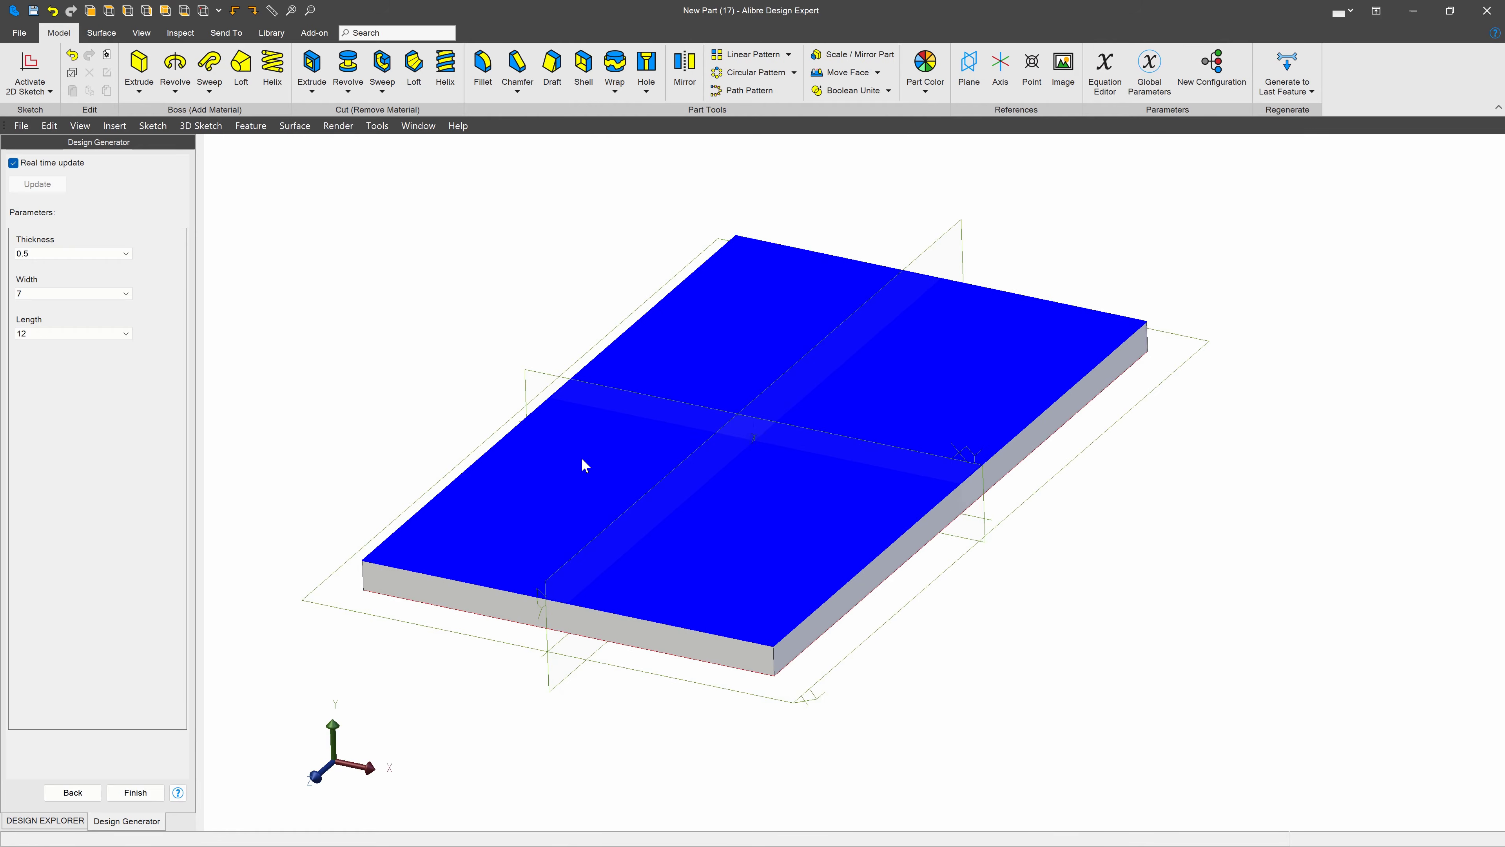
{"action": "scroll", "coordinate": [740, 469], "scroll_direction": "down", "scroll_amount": 2}
{"action": "scroll", "coordinate": [859, 401], "scroll_direction": "up", "scroll_amount": 1}
{"action": "left_click", "coordinate": [99, 257]}
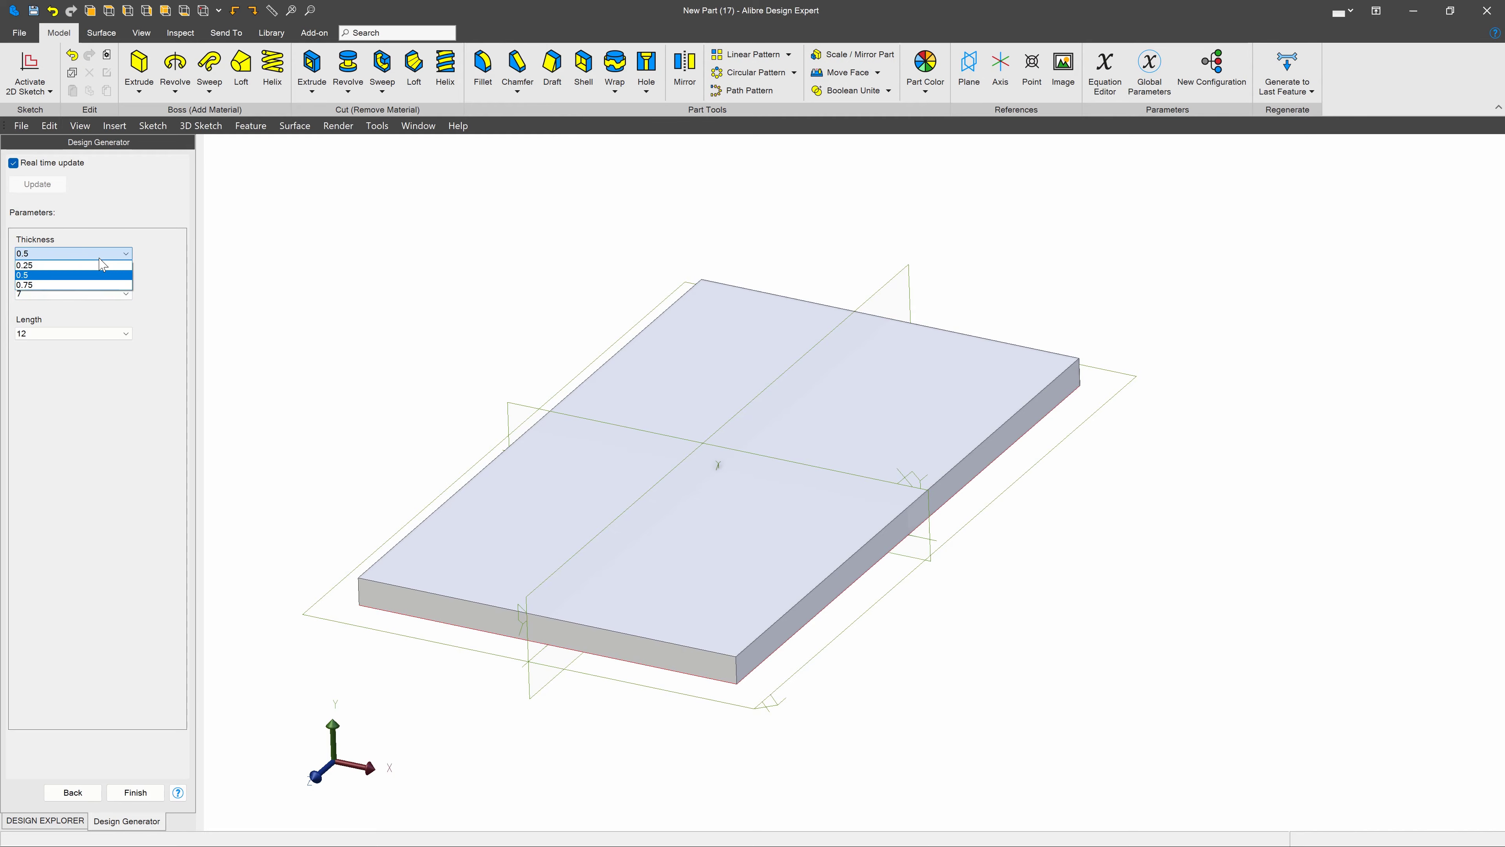
{"action": "left_click", "coordinate": [65, 284]}
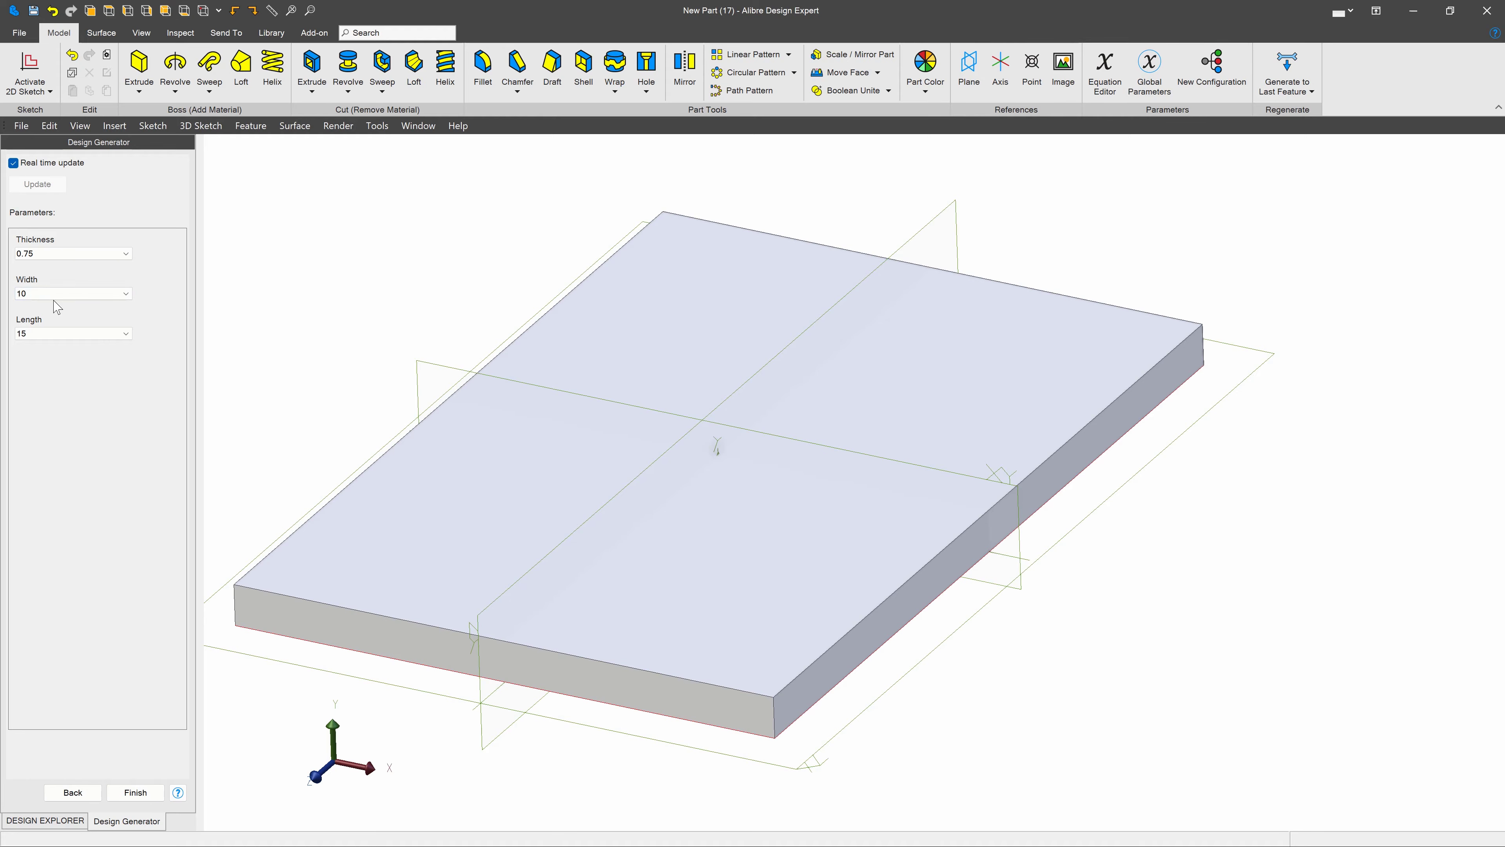
{"action": "left_click", "coordinate": [46, 336]}
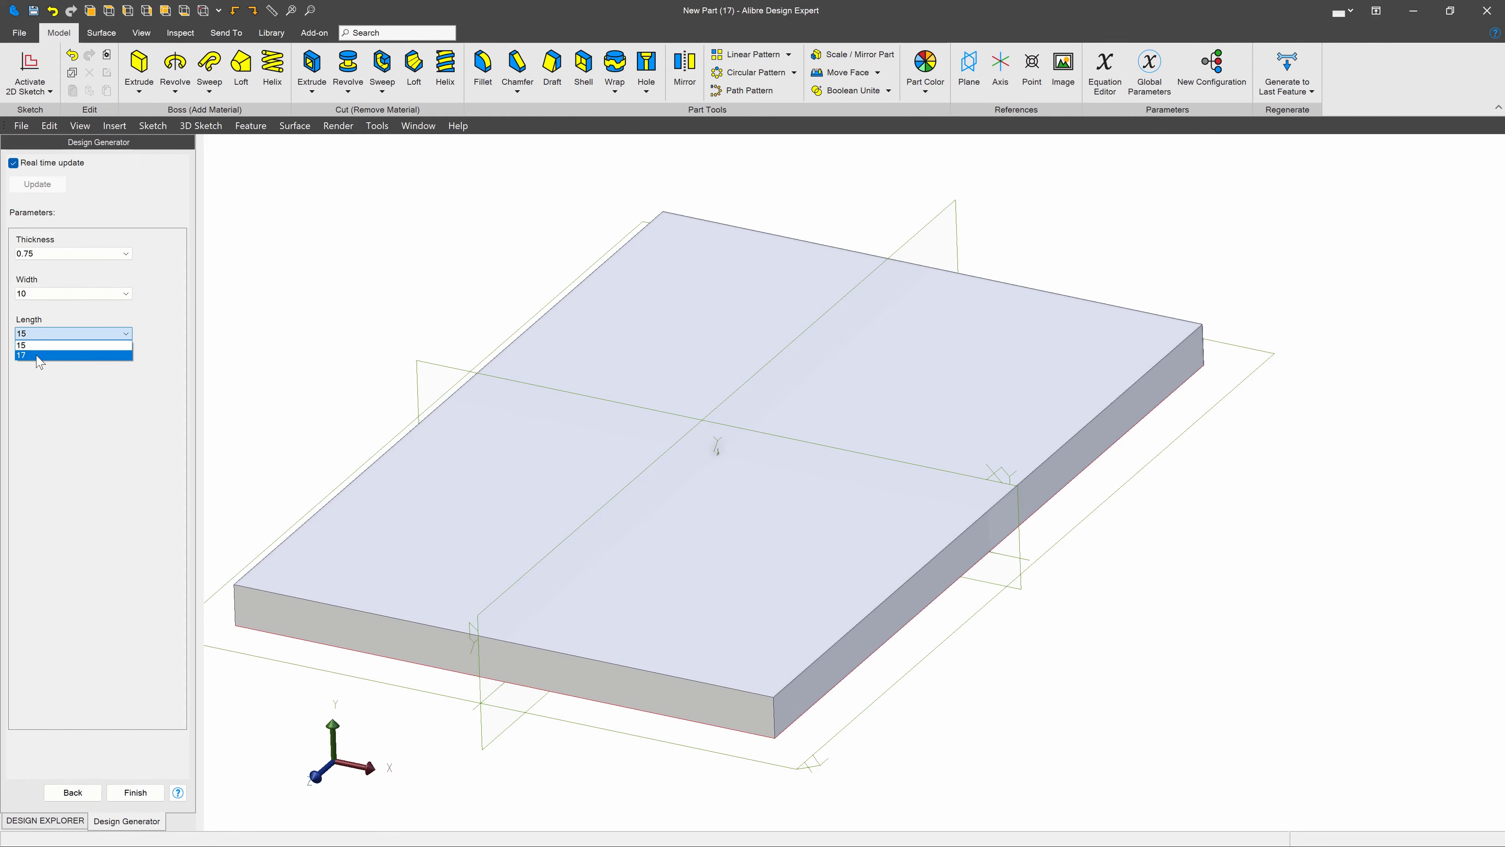
{"action": "left_click", "coordinate": [39, 360]}
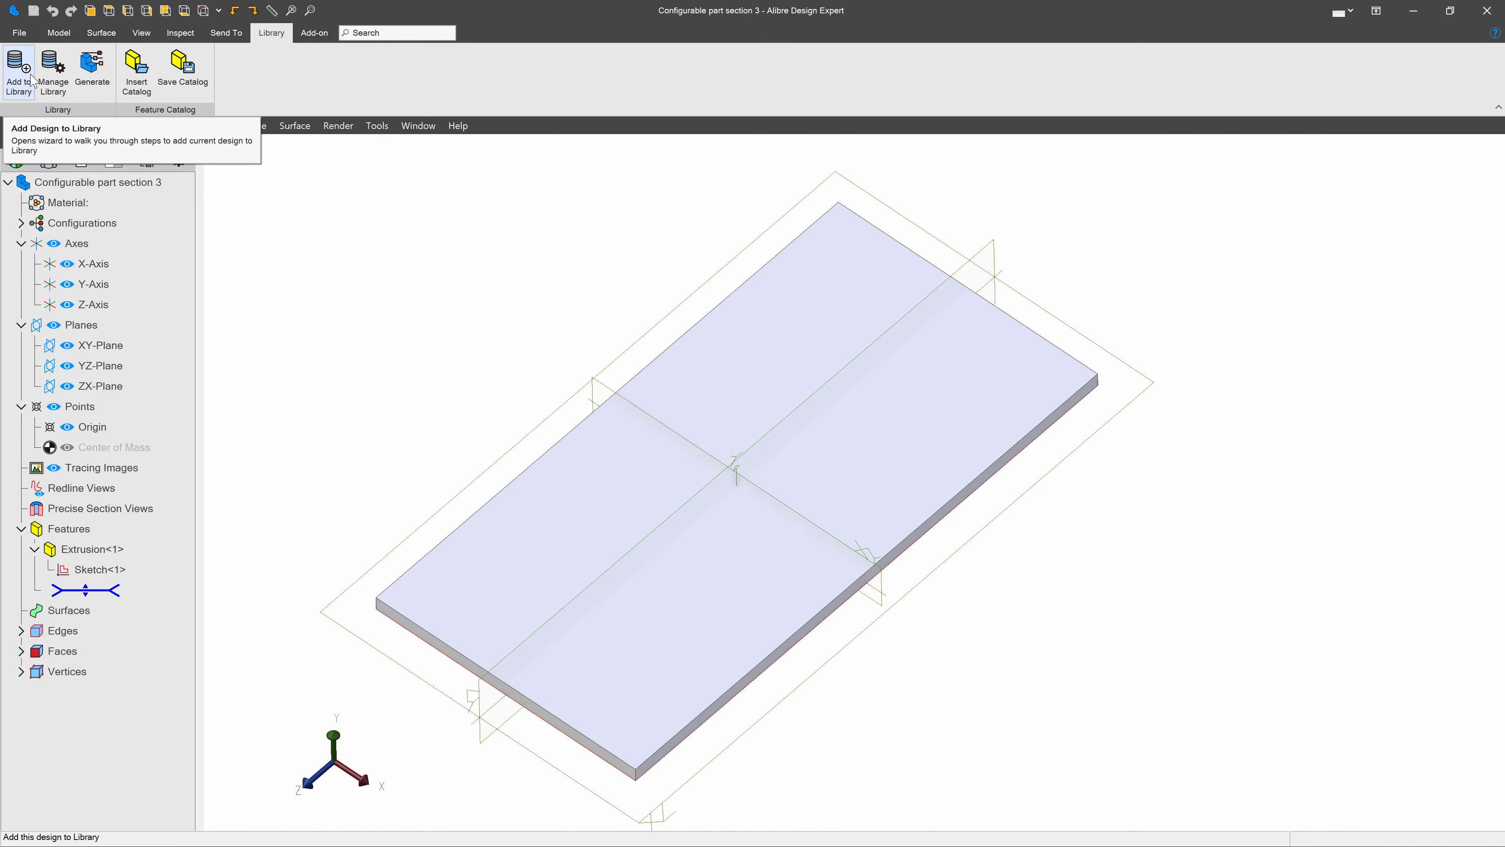
Step: Begin adding Configurable part section 3 to the library with all of its equation parameters included
{"action": "left_click", "coordinate": [19, 74]}
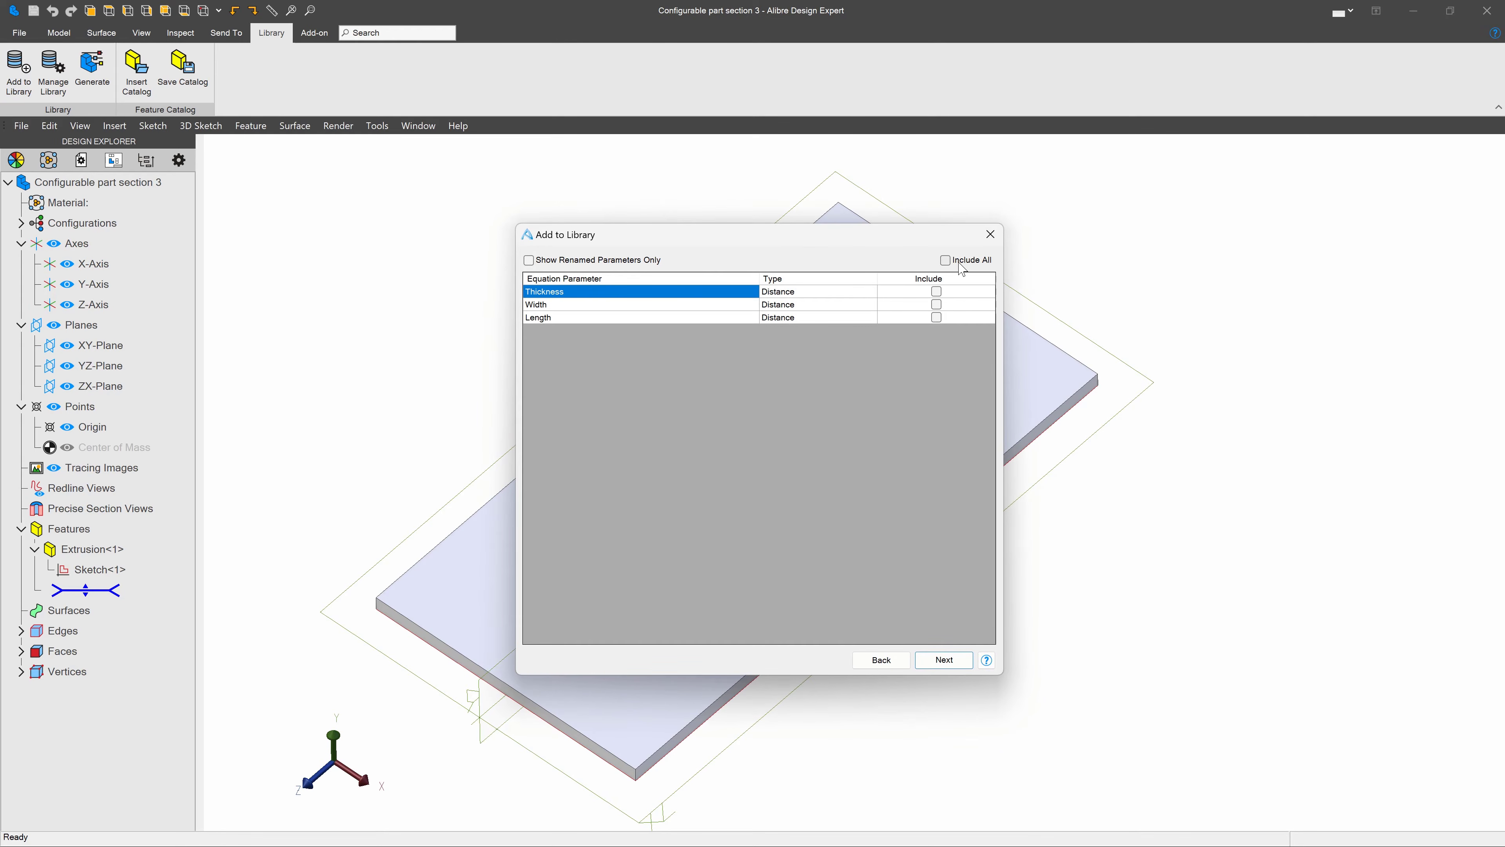
{"action": "left_click", "coordinate": [945, 261]}
{"action": "left_click", "coordinate": [943, 659]}
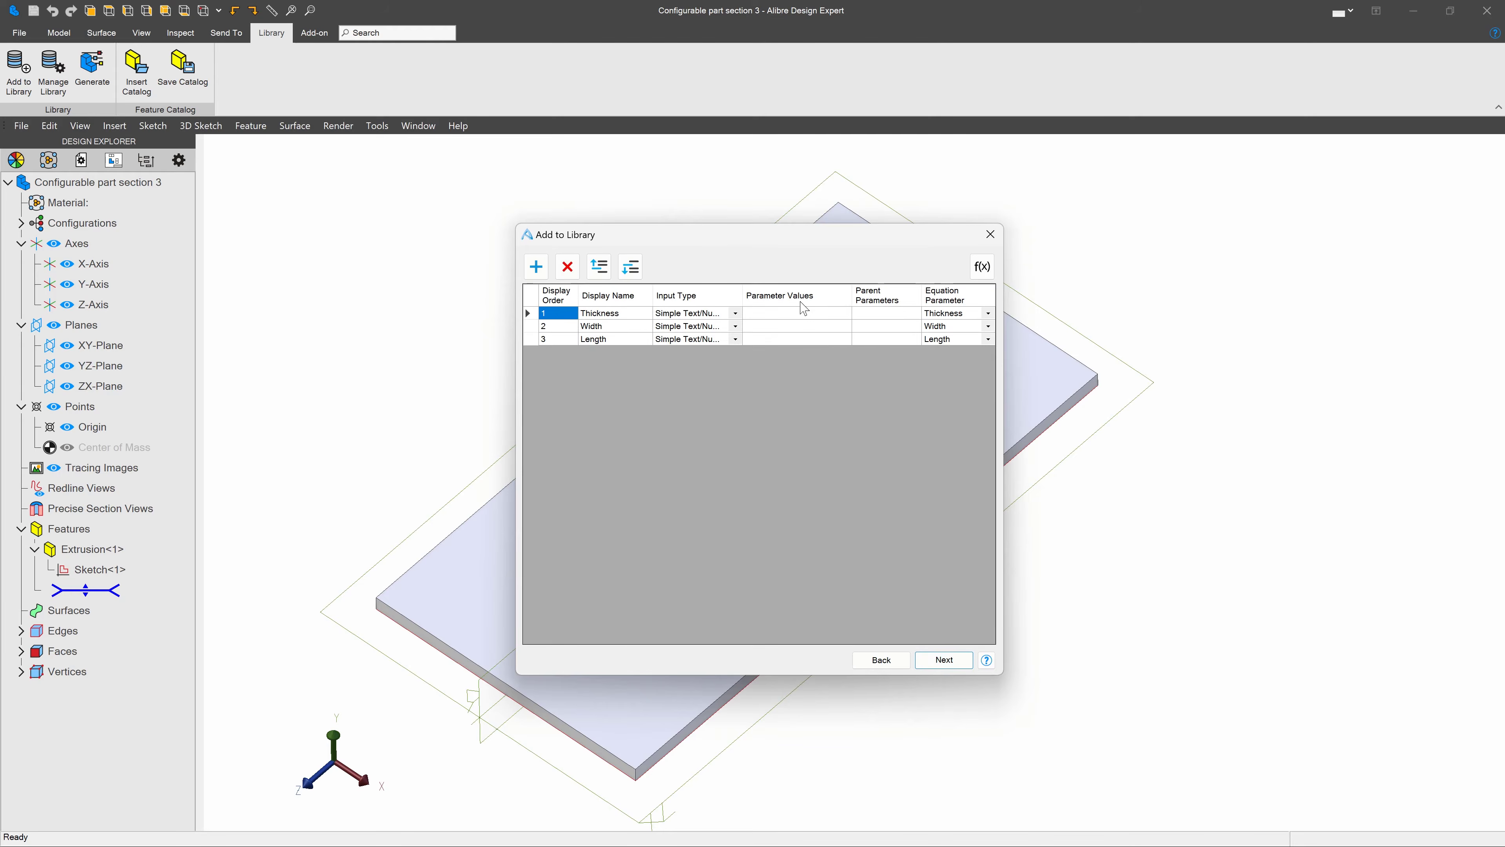
Step: Set the Thickness parameter's input type to Range Driven, view its range settings and dismiss them without defining anything
{"action": "left_click", "coordinate": [784, 314]}
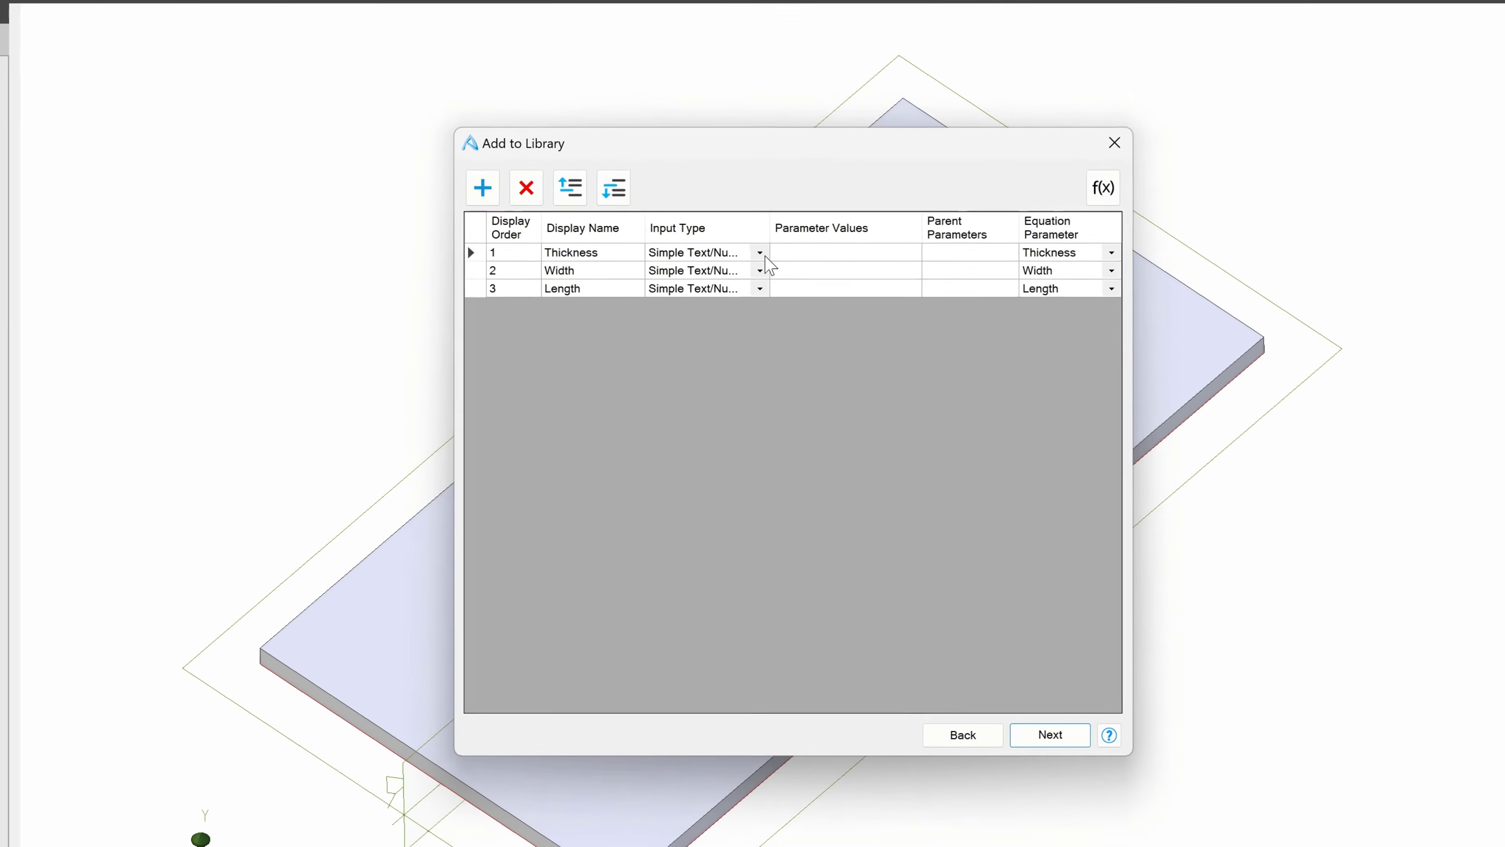
{"action": "left_click", "coordinate": [735, 313]}
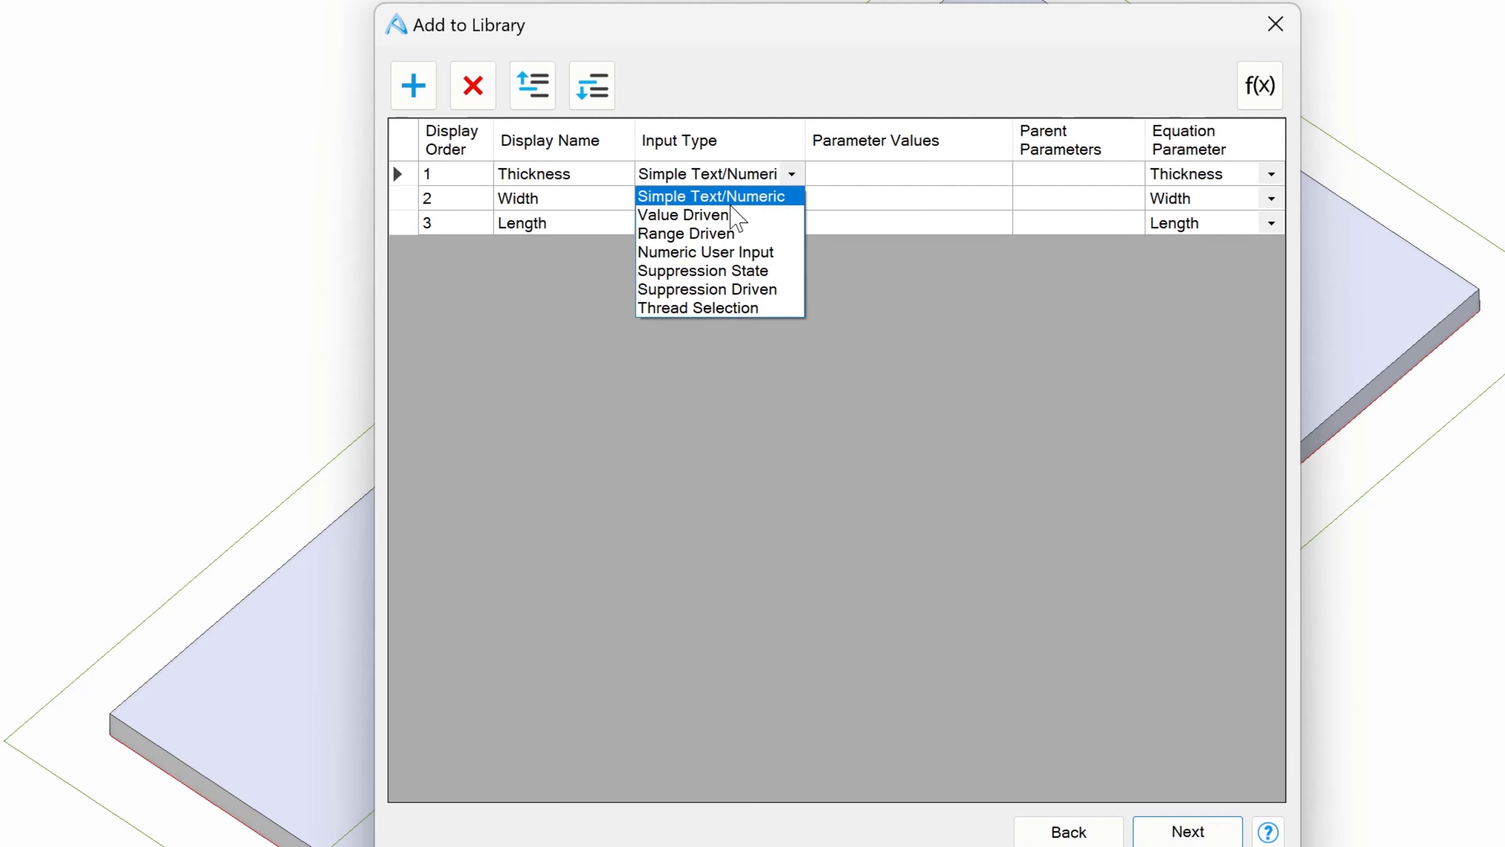
{"action": "left_click", "coordinate": [708, 233]}
{"action": "left_click", "coordinate": [884, 185]}
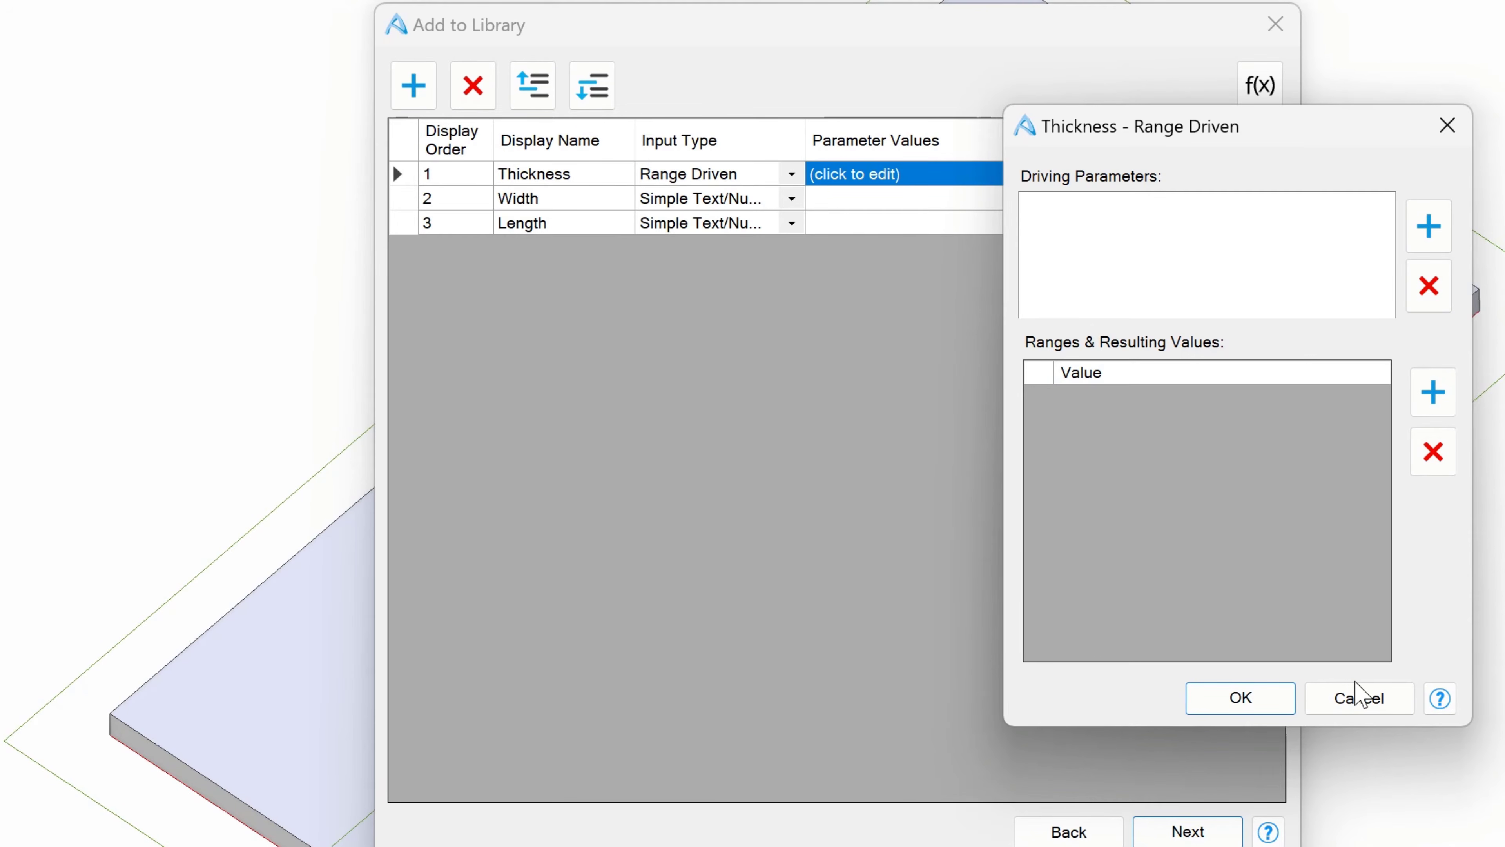
{"action": "left_click", "coordinate": [1357, 696]}
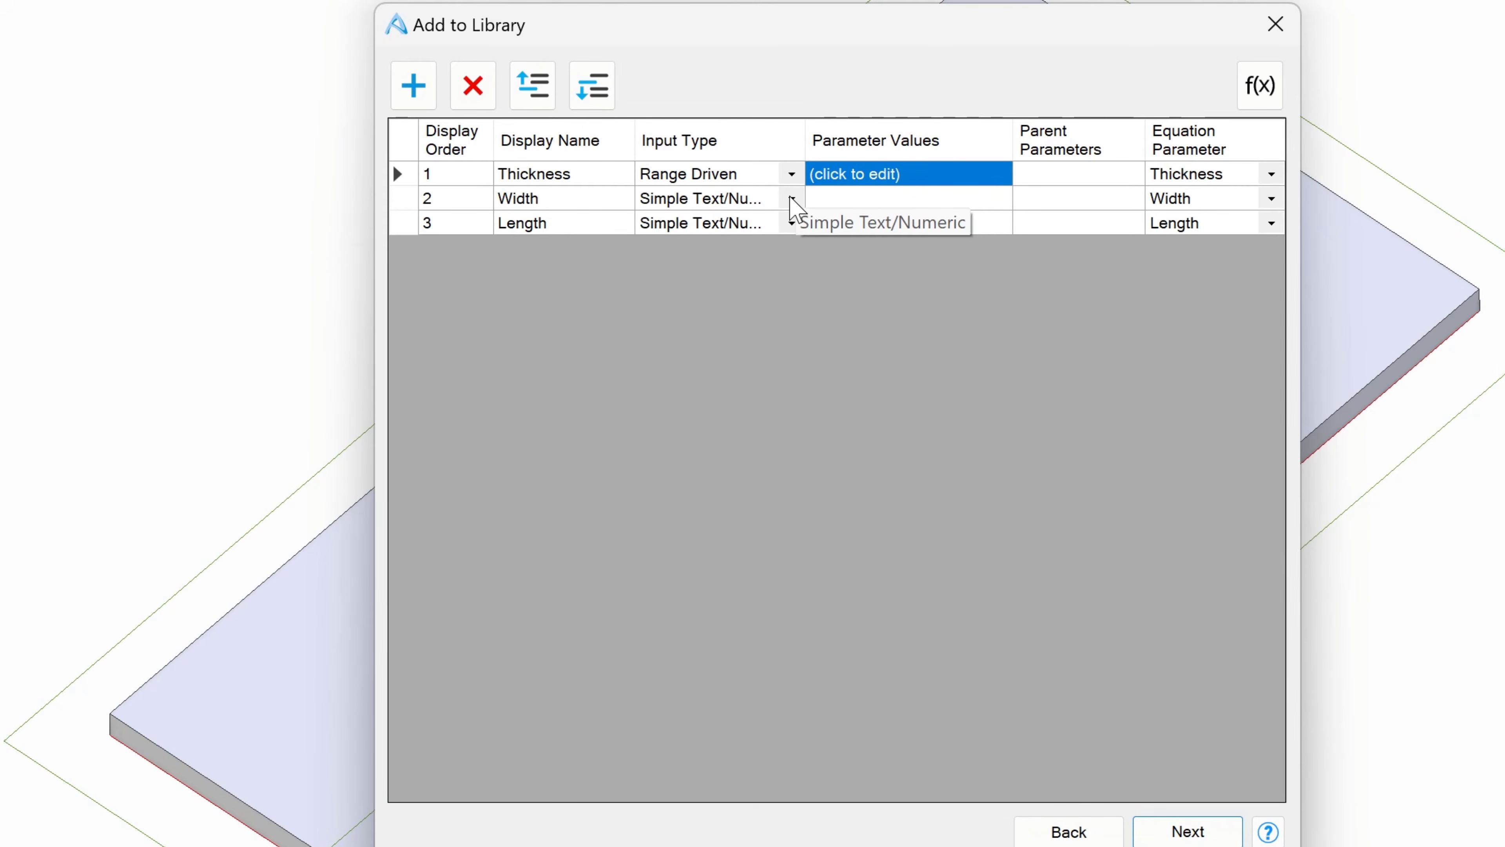
Step: Set the input type of both the Width and Length parameters to Numeric User Input
{"action": "left_click", "coordinate": [792, 199]}
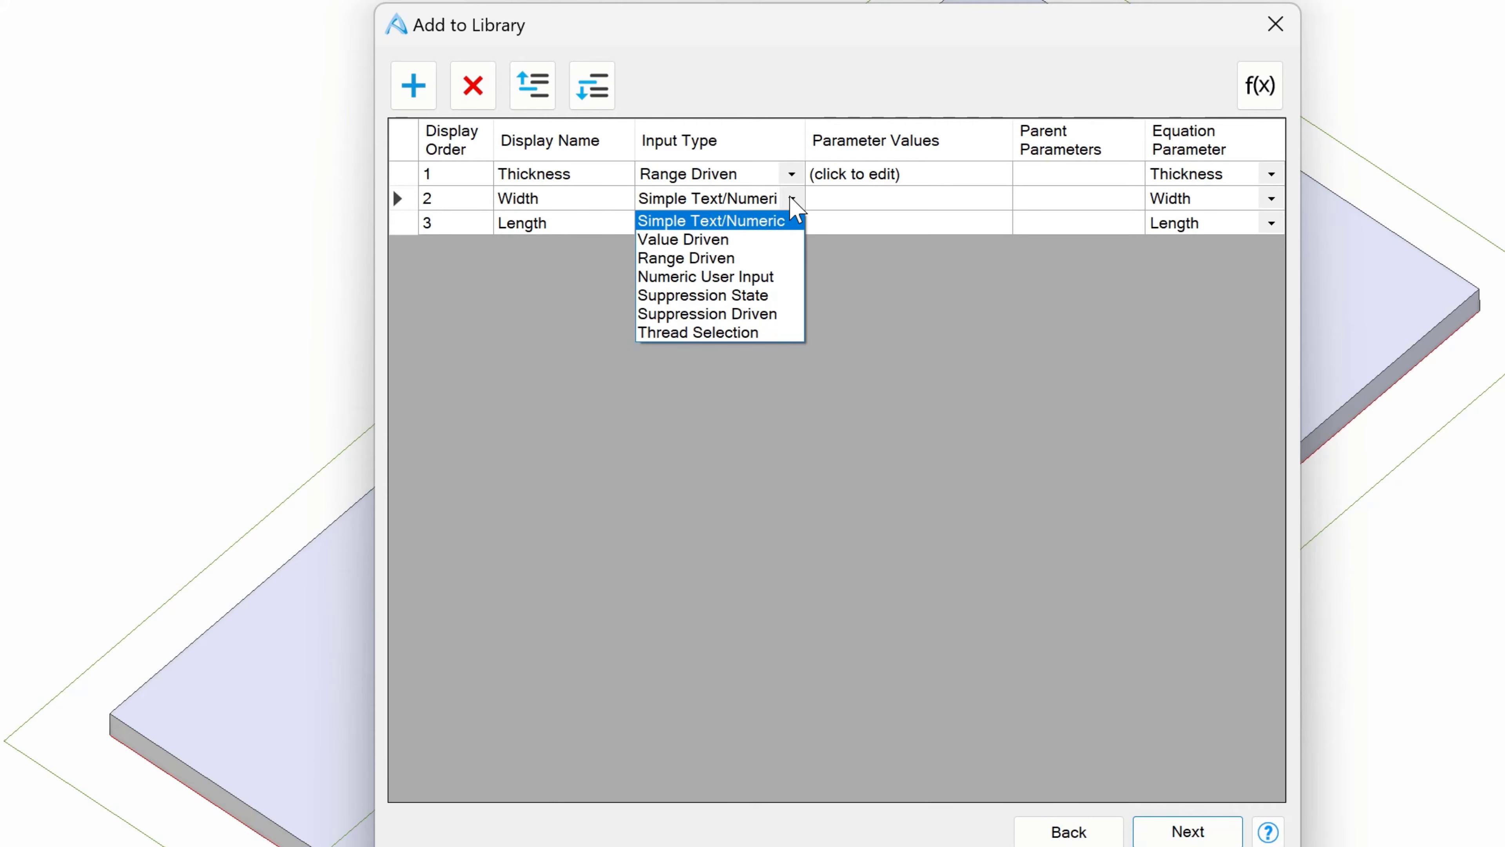
{"action": "left_click", "coordinate": [759, 277]}
{"action": "left_click", "coordinate": [792, 223]}
{"action": "left_click", "coordinate": [791, 223]}
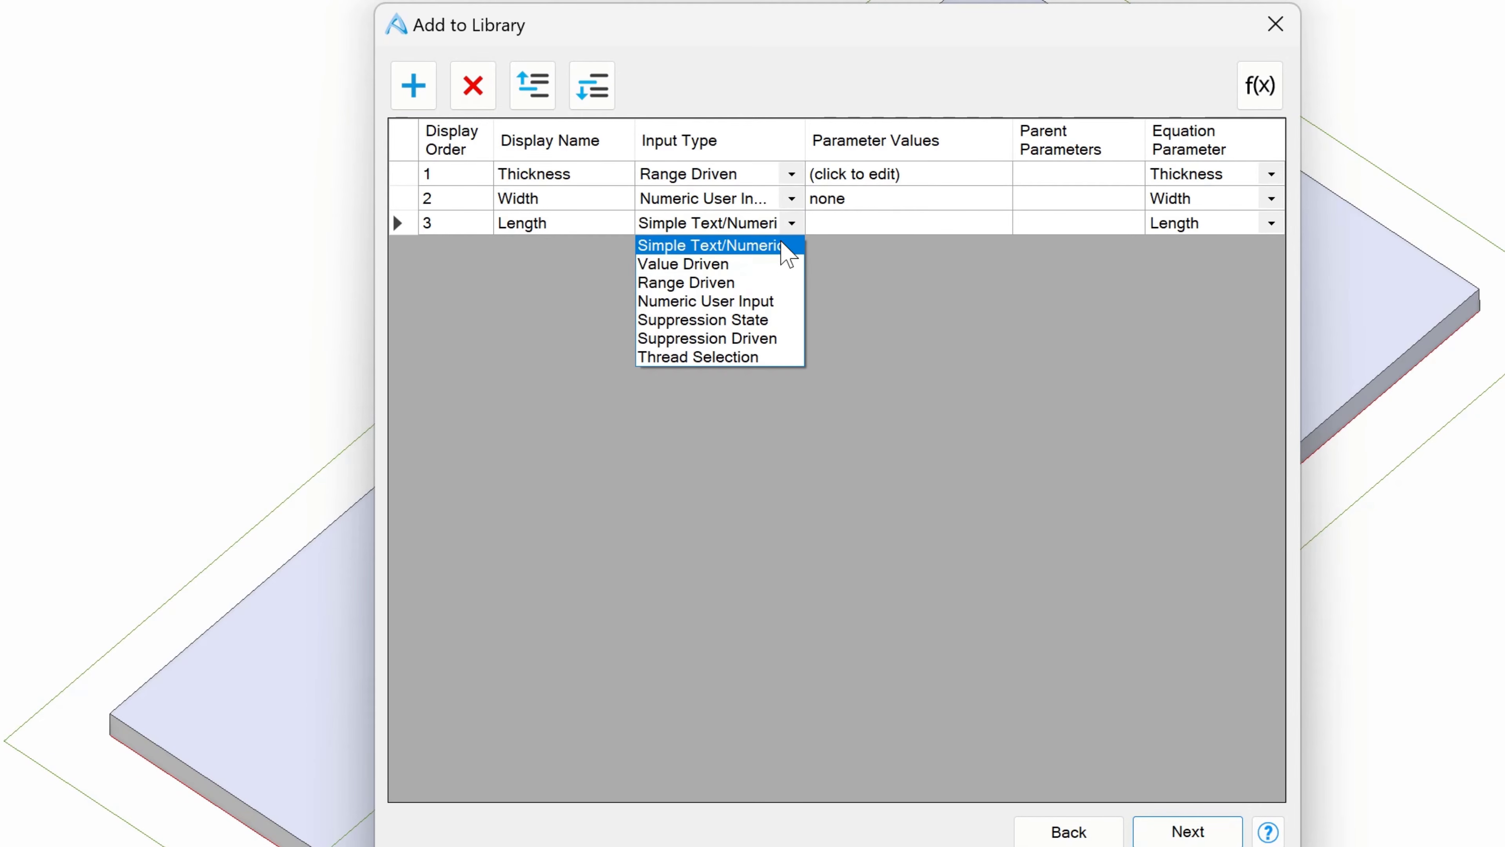
{"action": "left_click", "coordinate": [764, 301]}
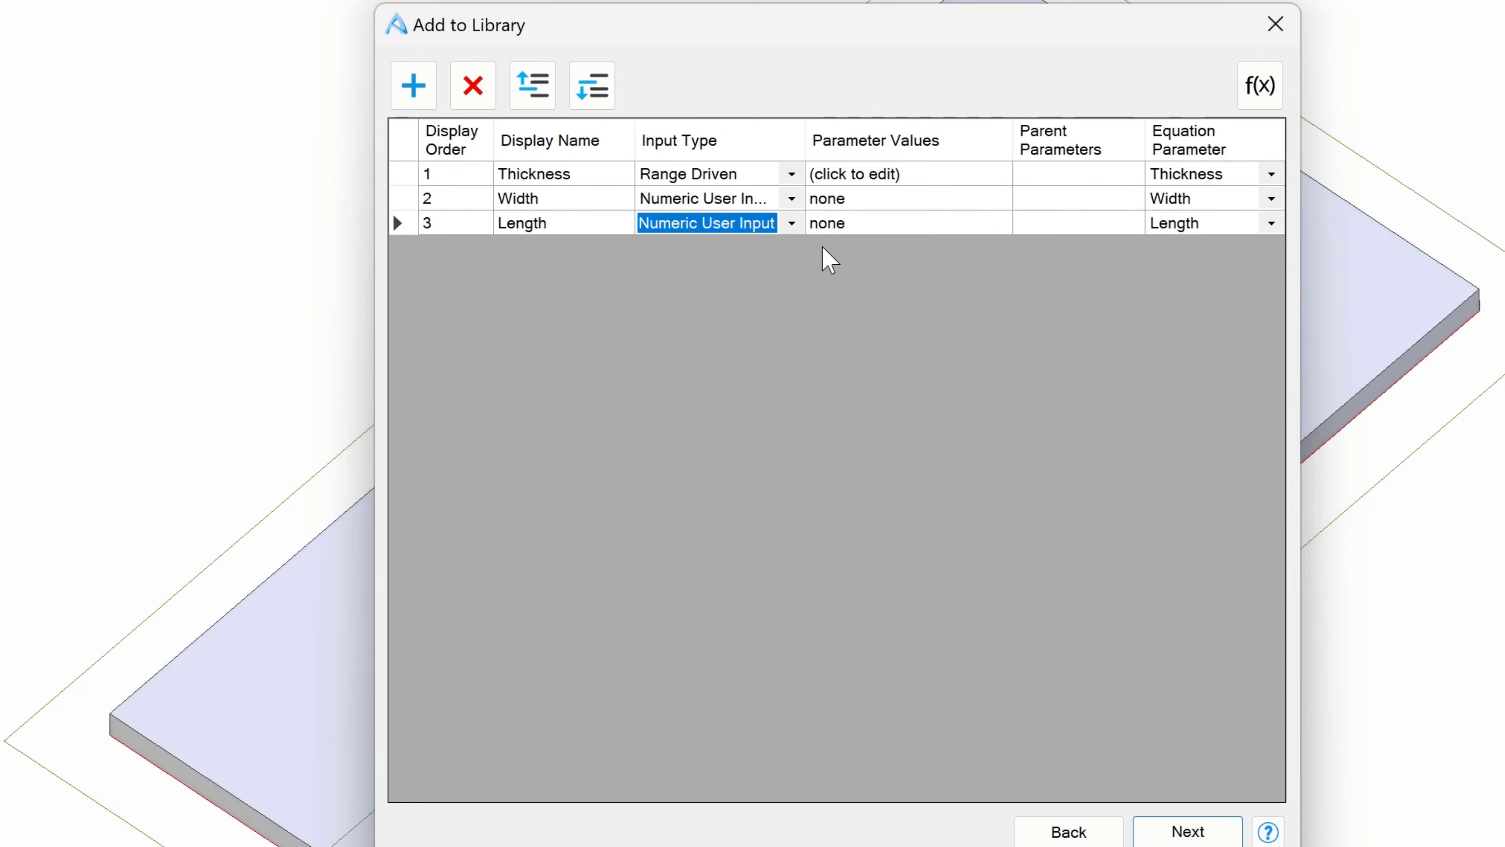
Step: Open the Thickness range settings and add Width as the driving parameter
{"action": "left_click", "coordinate": [524, 176]}
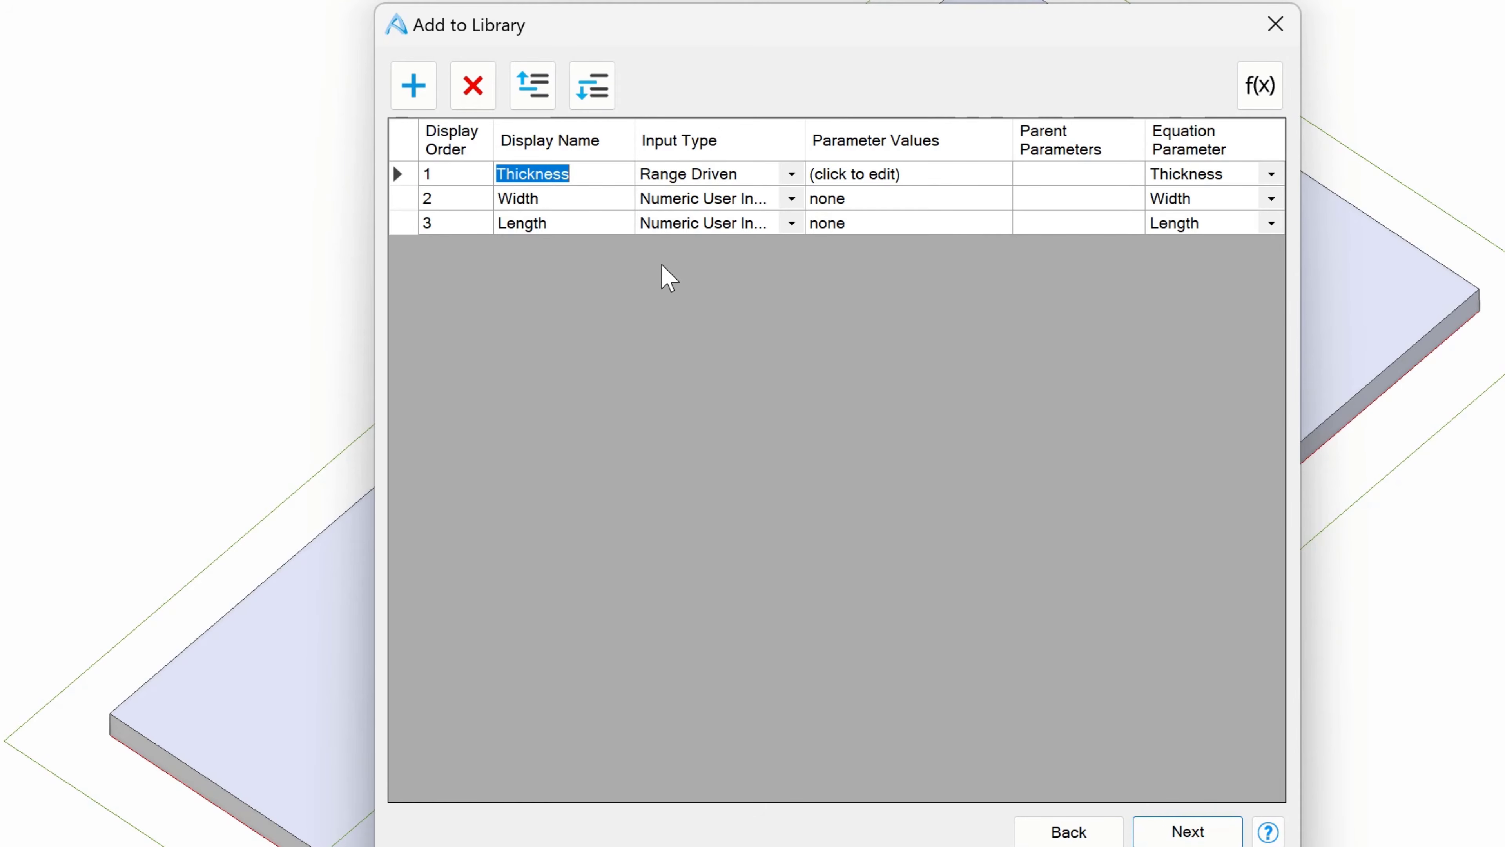
{"action": "left_click", "coordinate": [899, 173]}
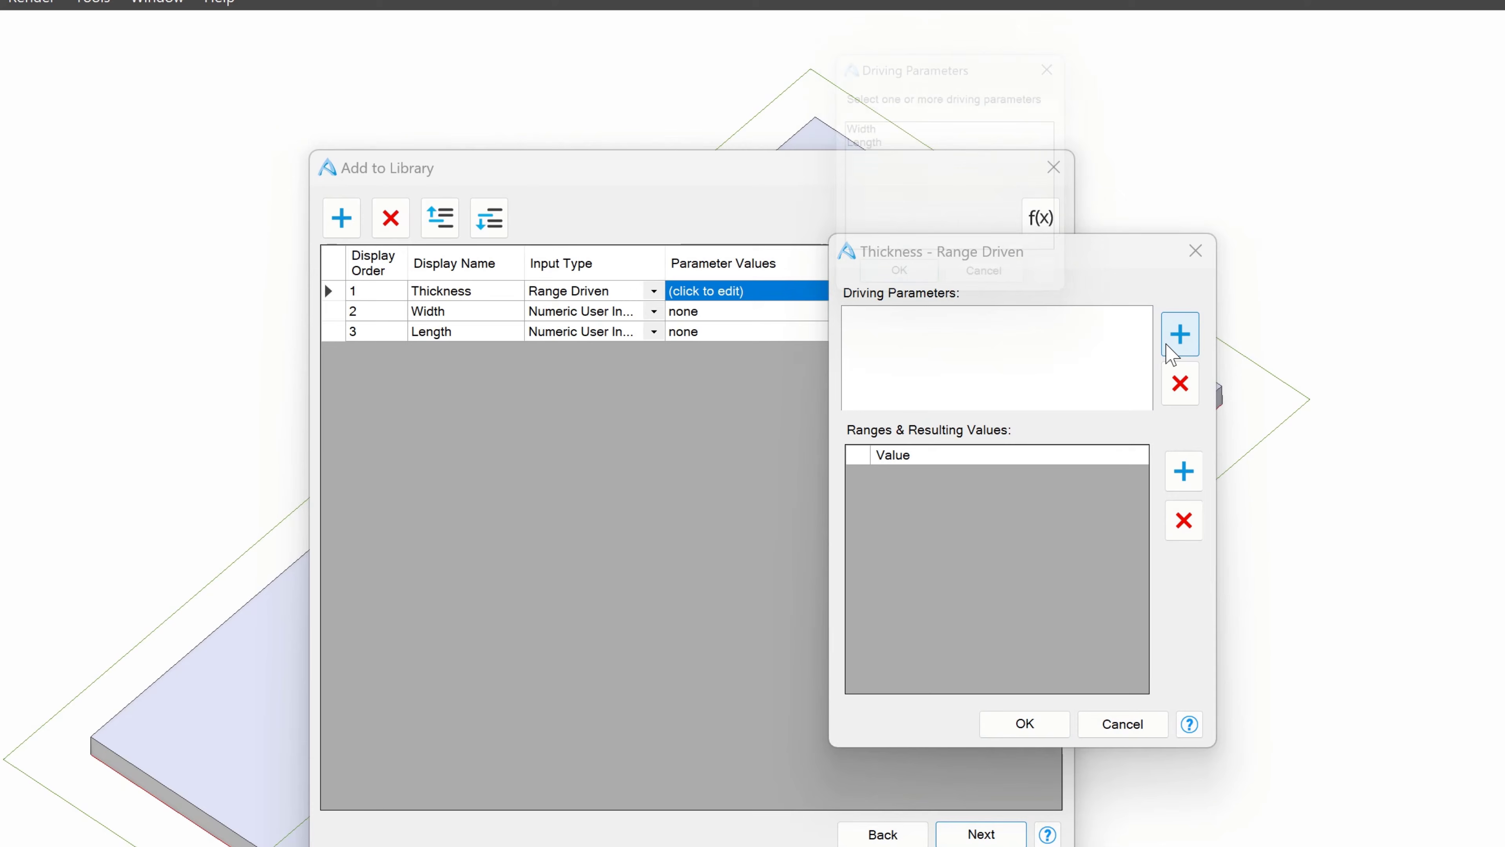
{"action": "left_click", "coordinate": [1429, 225]}
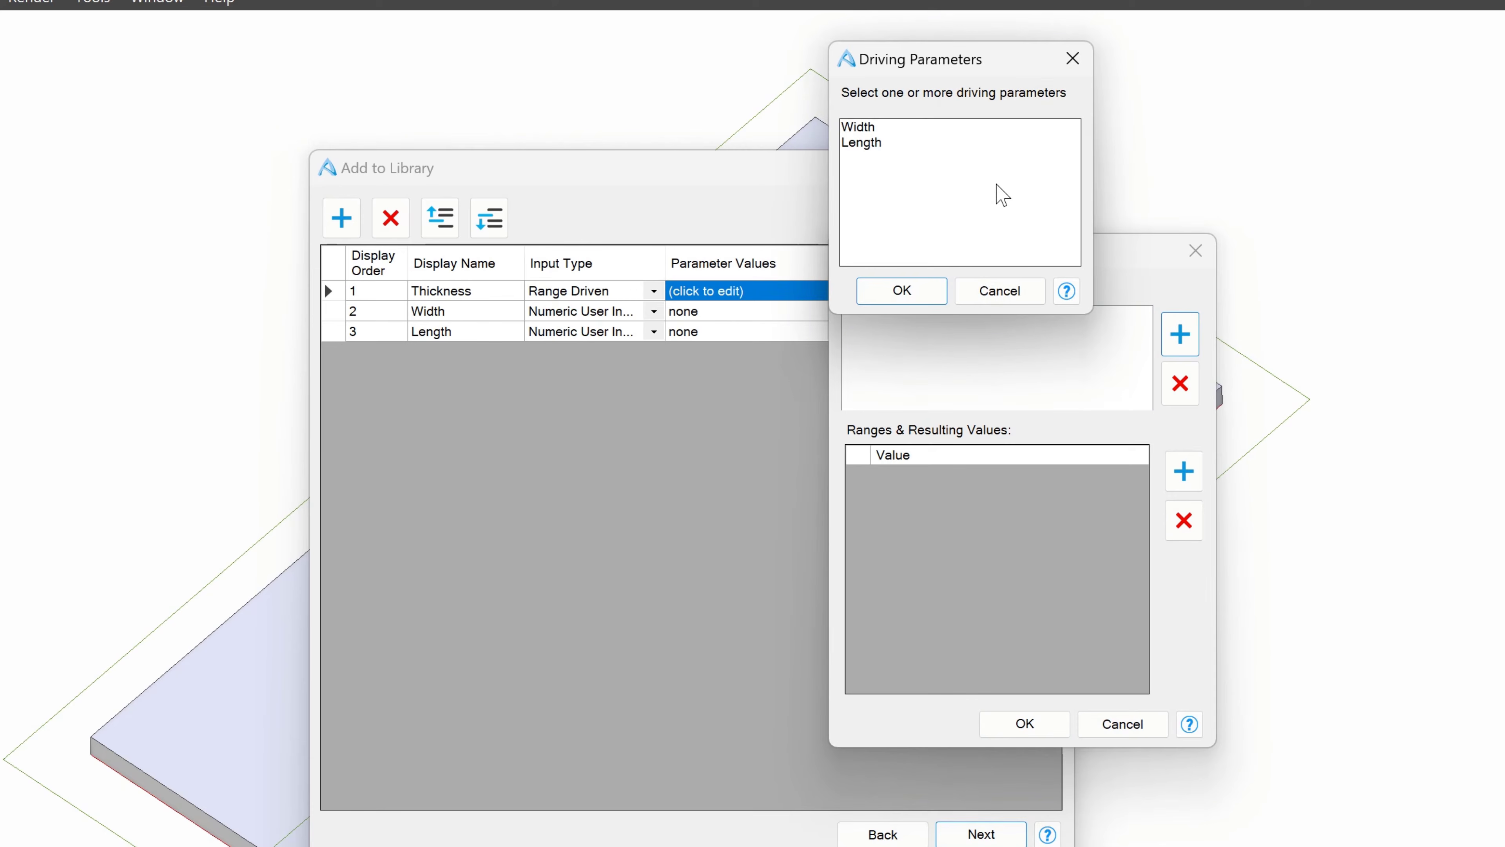
{"action": "left_click", "coordinate": [941, 131]}
{"action": "left_click", "coordinate": [911, 289]}
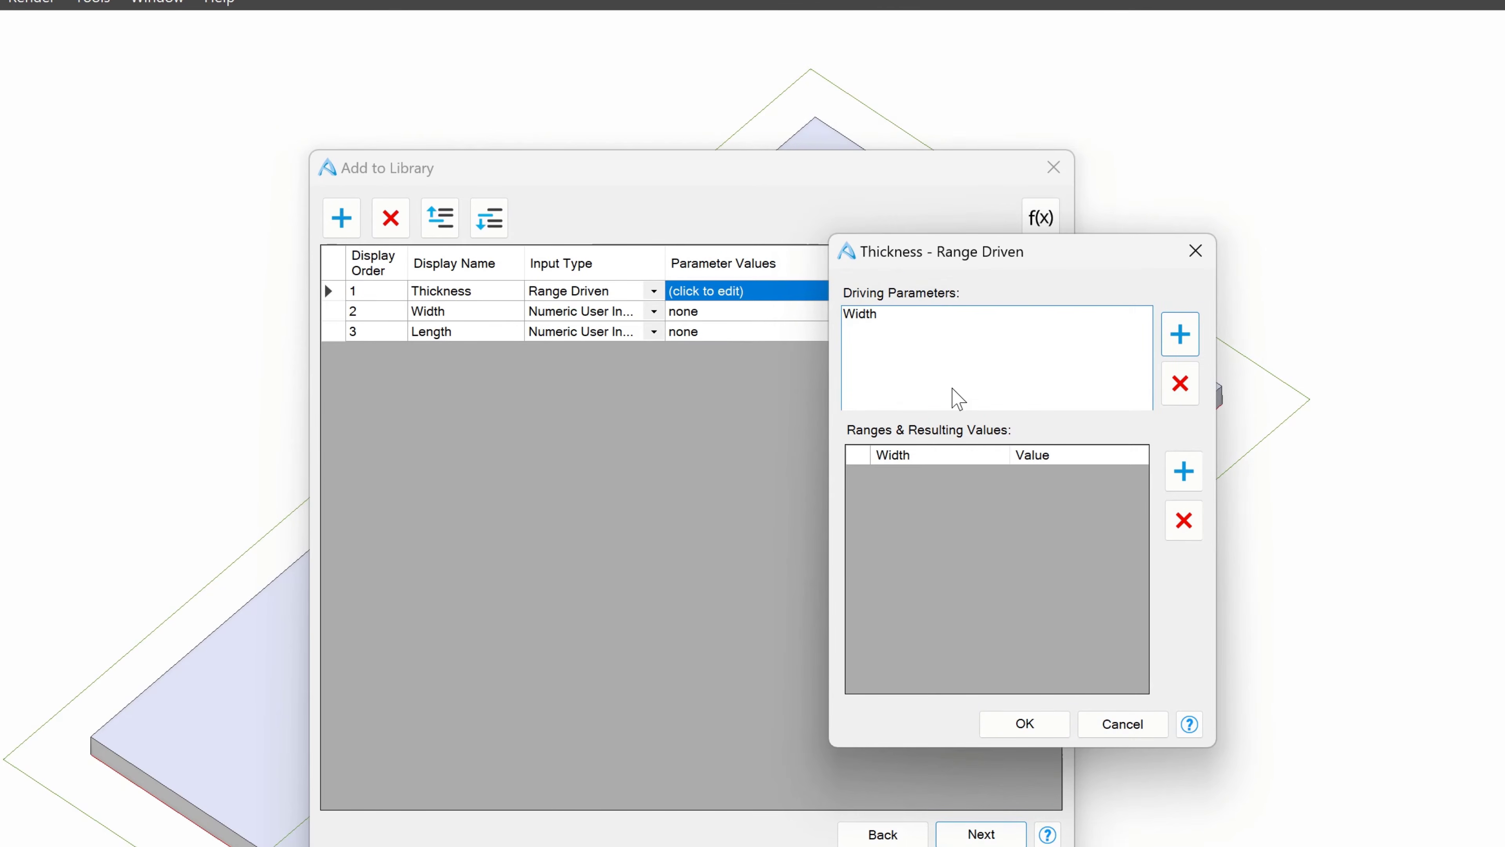
Step: Add a Width range of .0001-5 with a resulting Thickness value of .25
{"action": "left_click", "coordinate": [1181, 472]}
{"action": "left_click", "coordinate": [973, 483]}
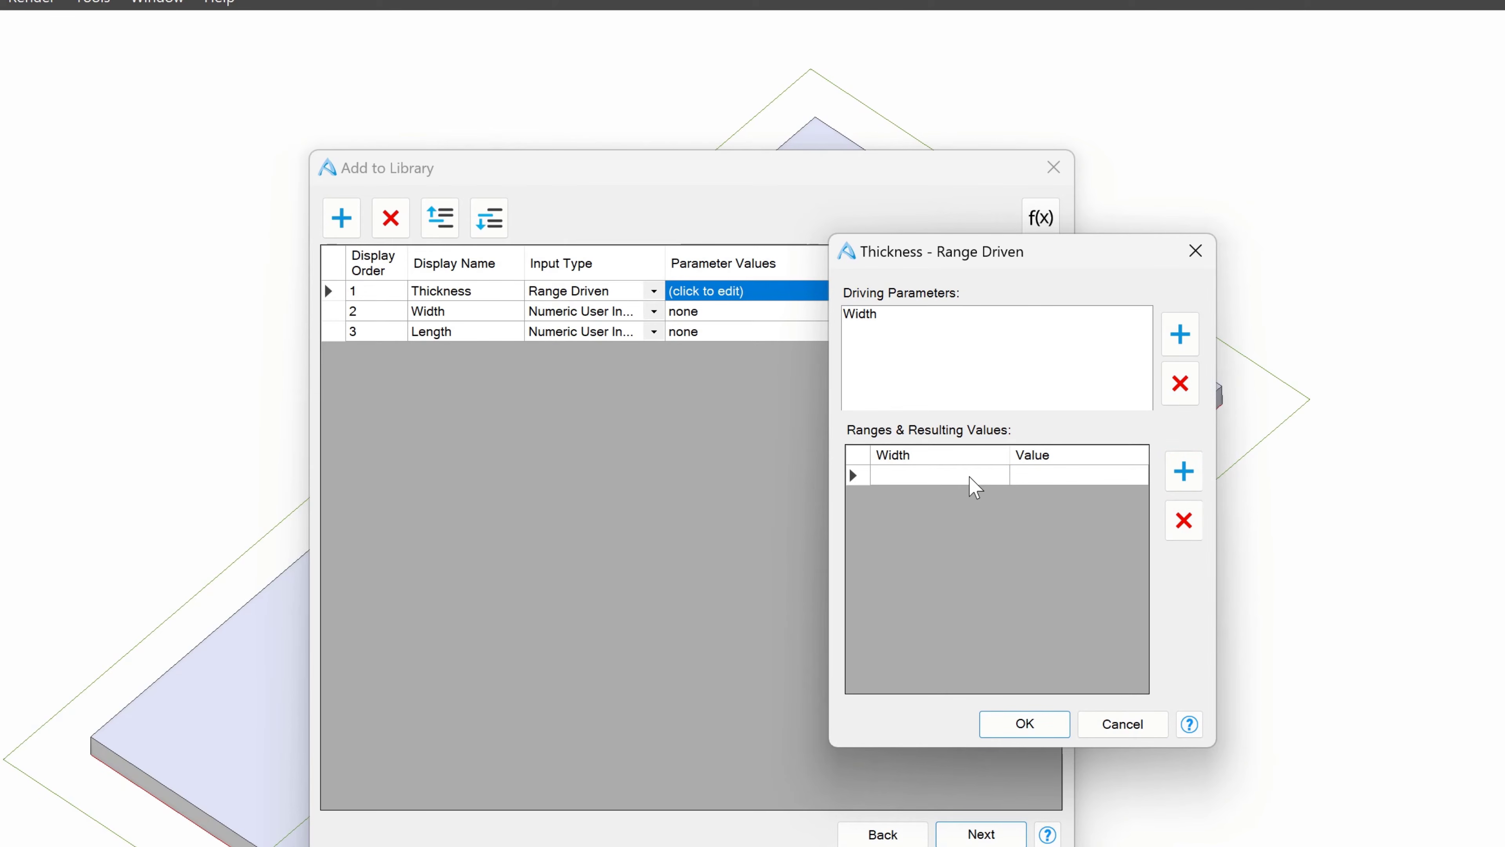
{"action": "type", "text": ".0001-5"}
{"action": "key", "text": "Tab"}
{"action": "type", "text": ".25"}
Step: Add a Width range of 5.0001-10 with a resulting Thickness value of .5, plus another empty range row
{"action": "left_click", "coordinate": [1183, 472]}
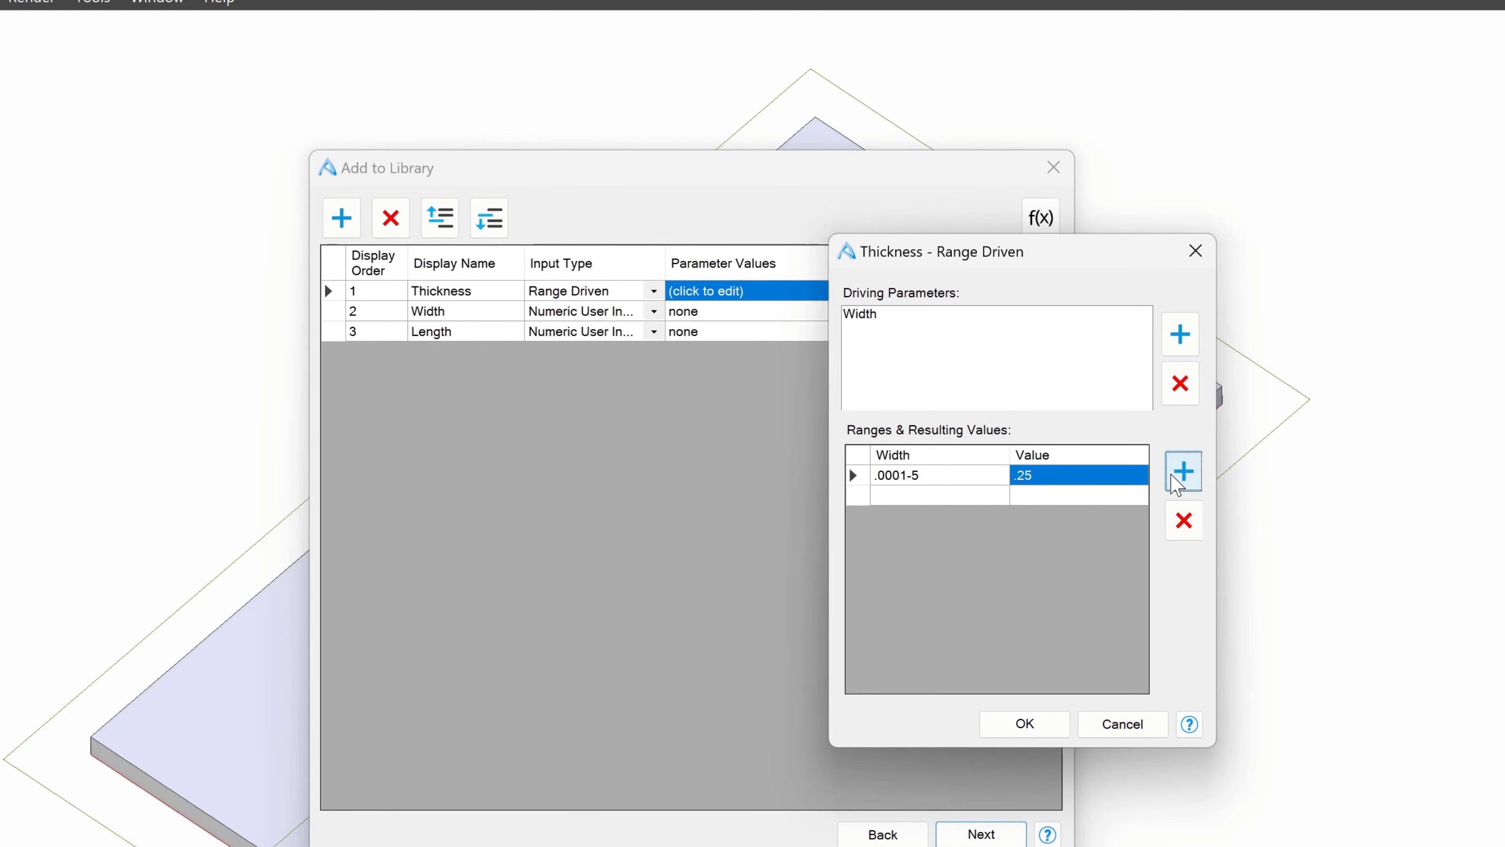
{"action": "left_click", "coordinate": [907, 500]}
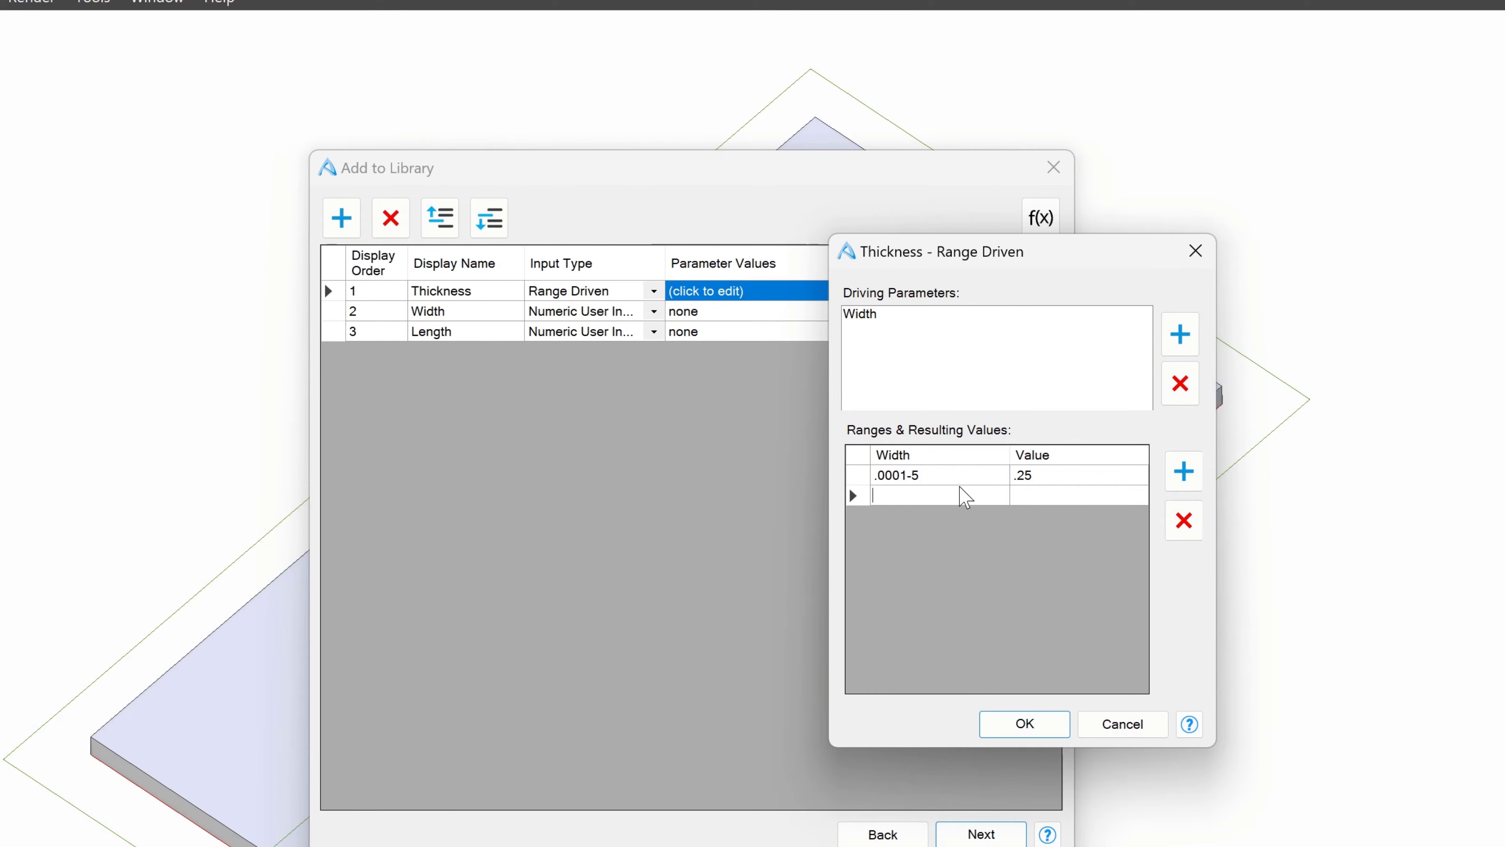
{"action": "type", "text": "5"}
{"action": "type", "text": "001-10"}
{"action": "key", "text": "Tab"}
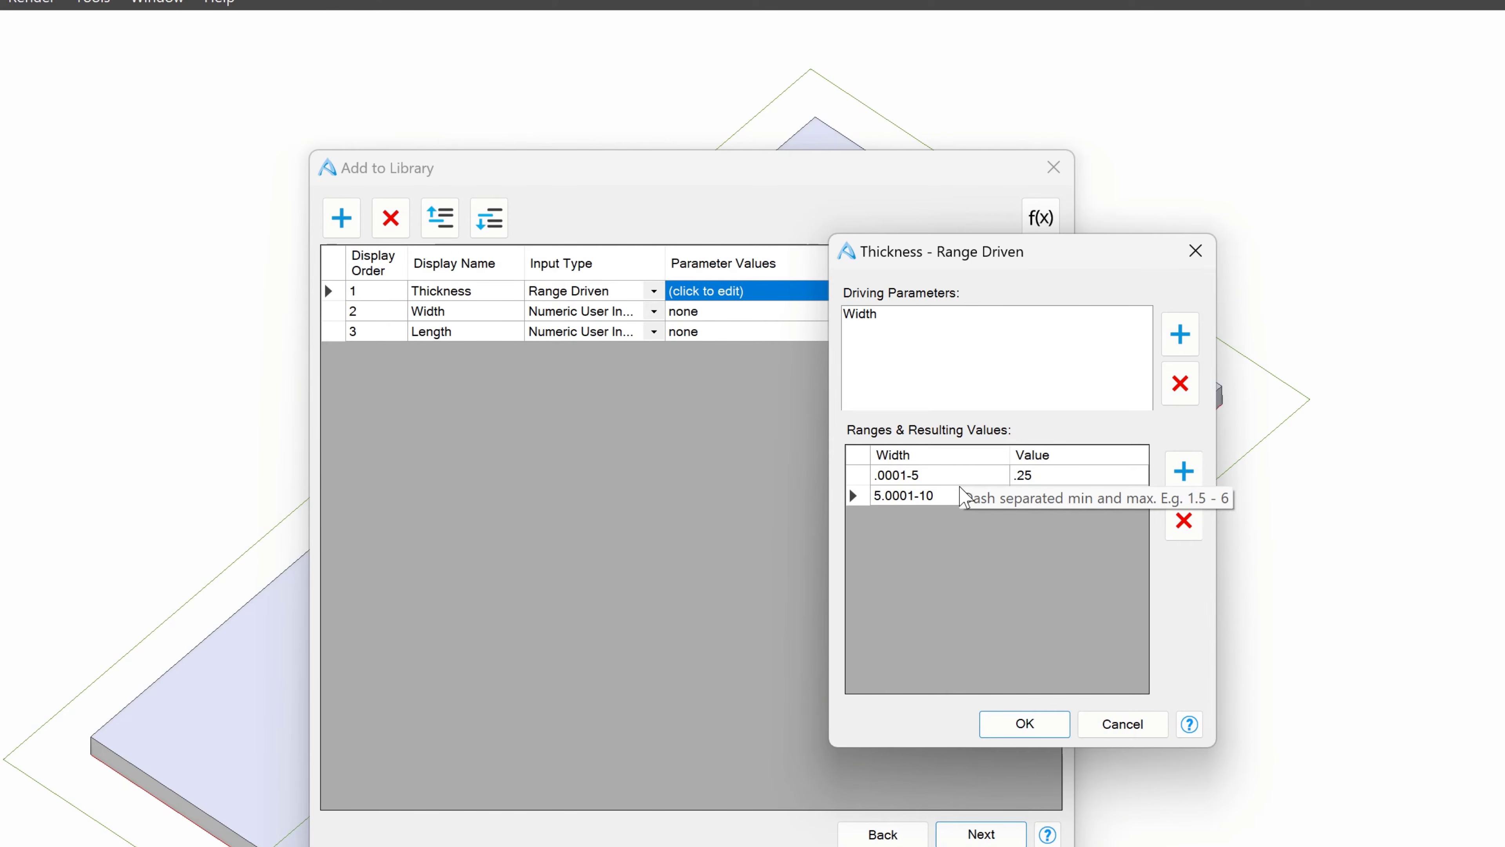
{"action": "type", "text": ".5"}
{"action": "left_click", "coordinate": [1183, 471]}
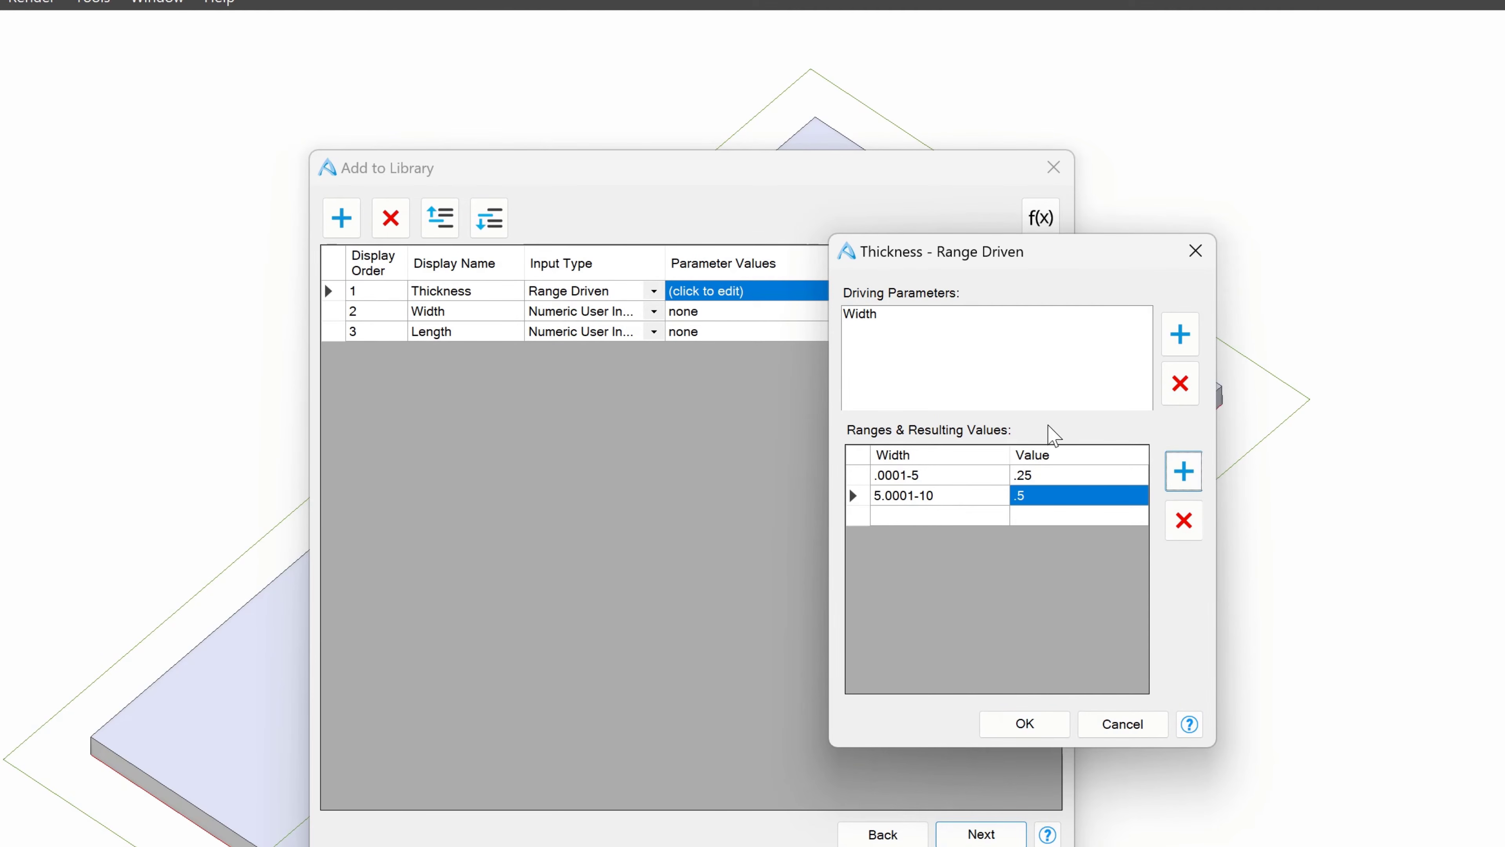
Step: Add a Width range of 10.0001-20 with a resulting Thickness value of .75 and accept the range settings
{"action": "left_click", "coordinate": [927, 515]}
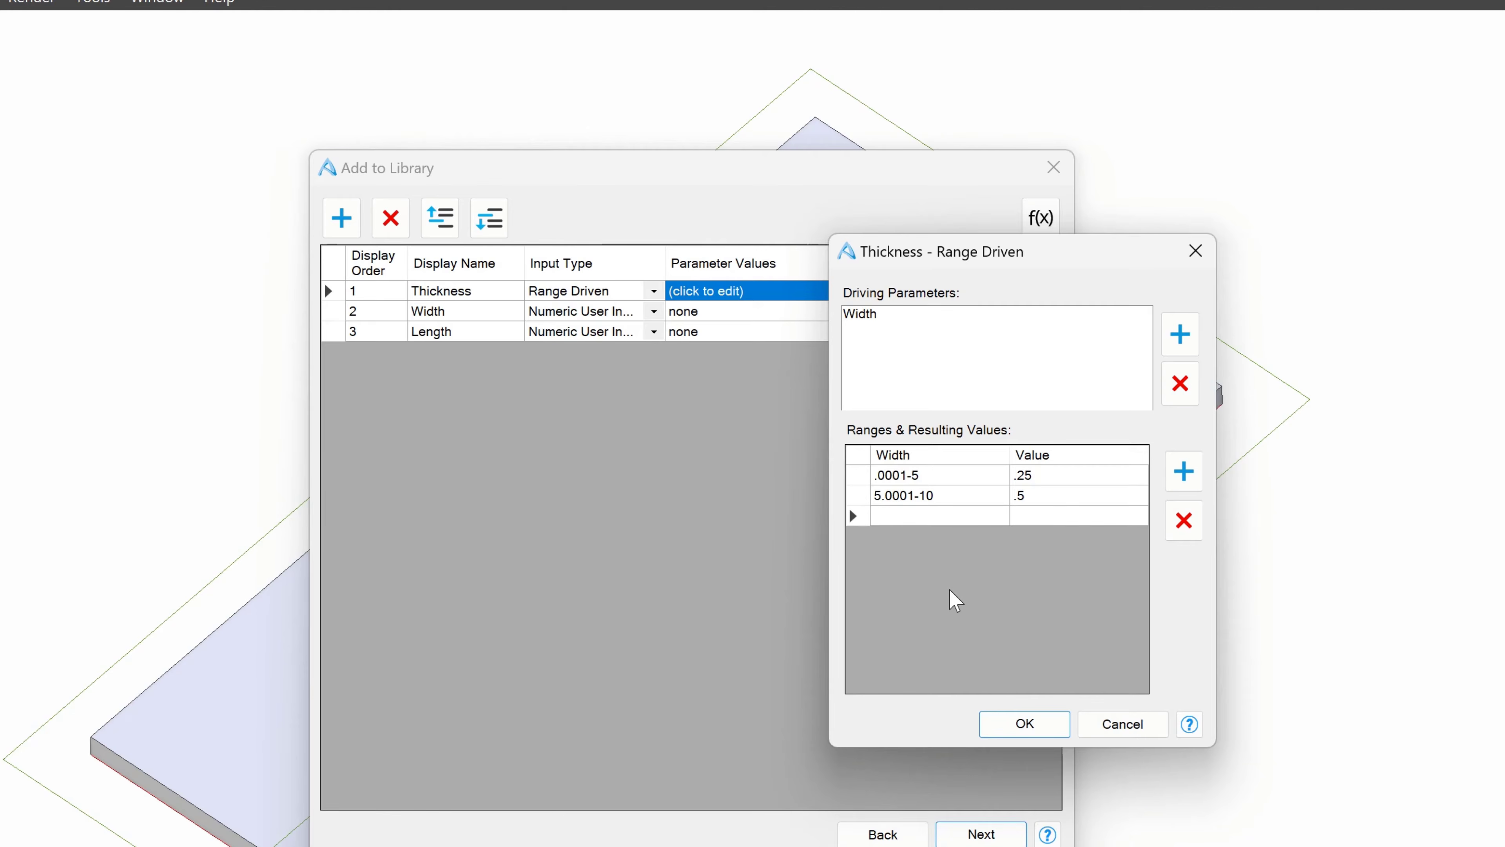
{"action": "type", "text": "10.0001-20"}
{"action": "key", "text": "Tab"}
{"action": "type", "text": ".75"}
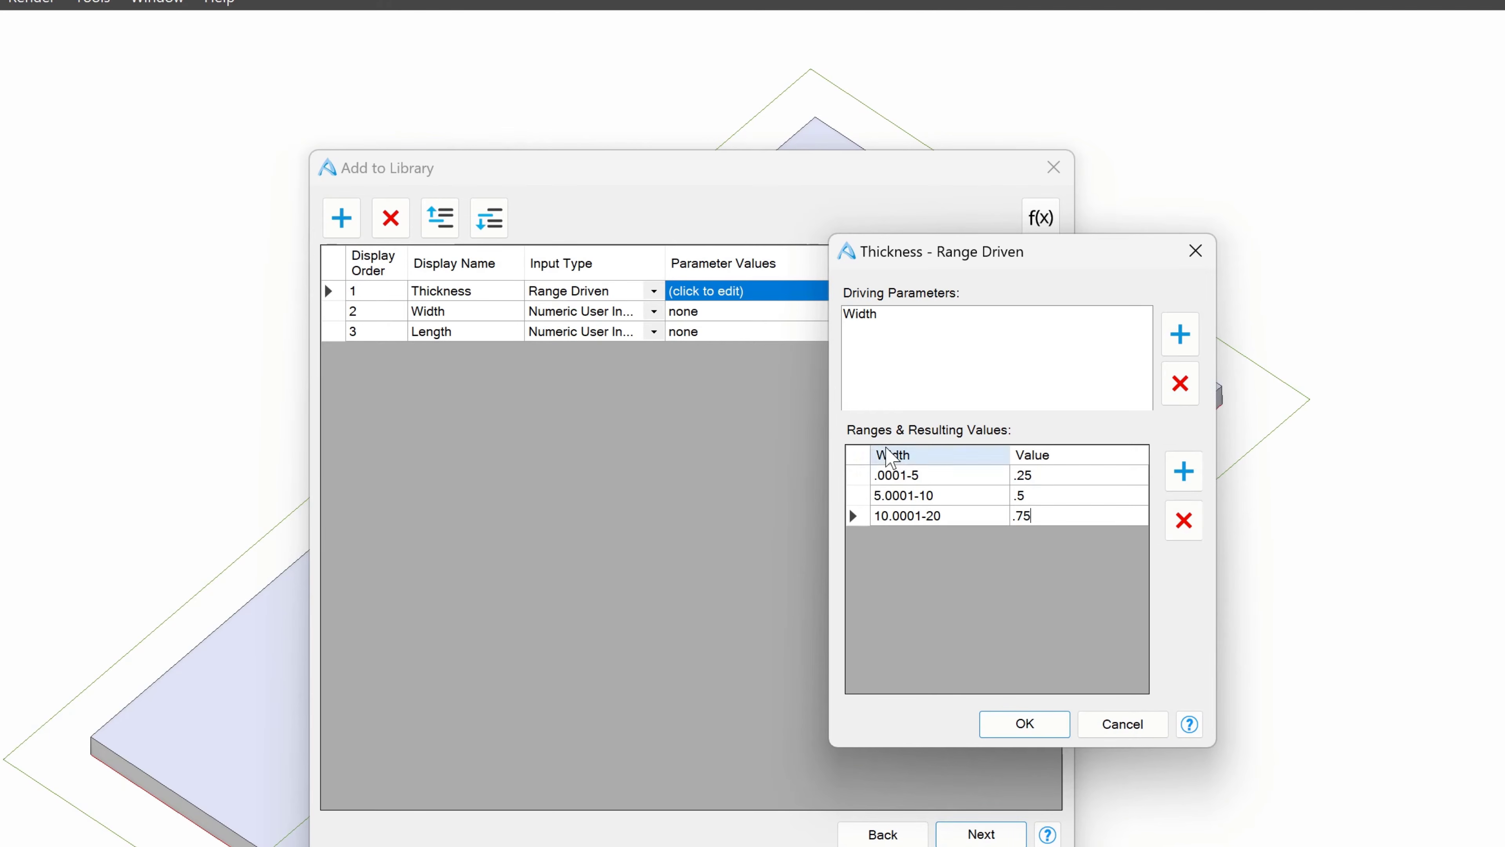
{"action": "left_click", "coordinate": [1020, 724]}
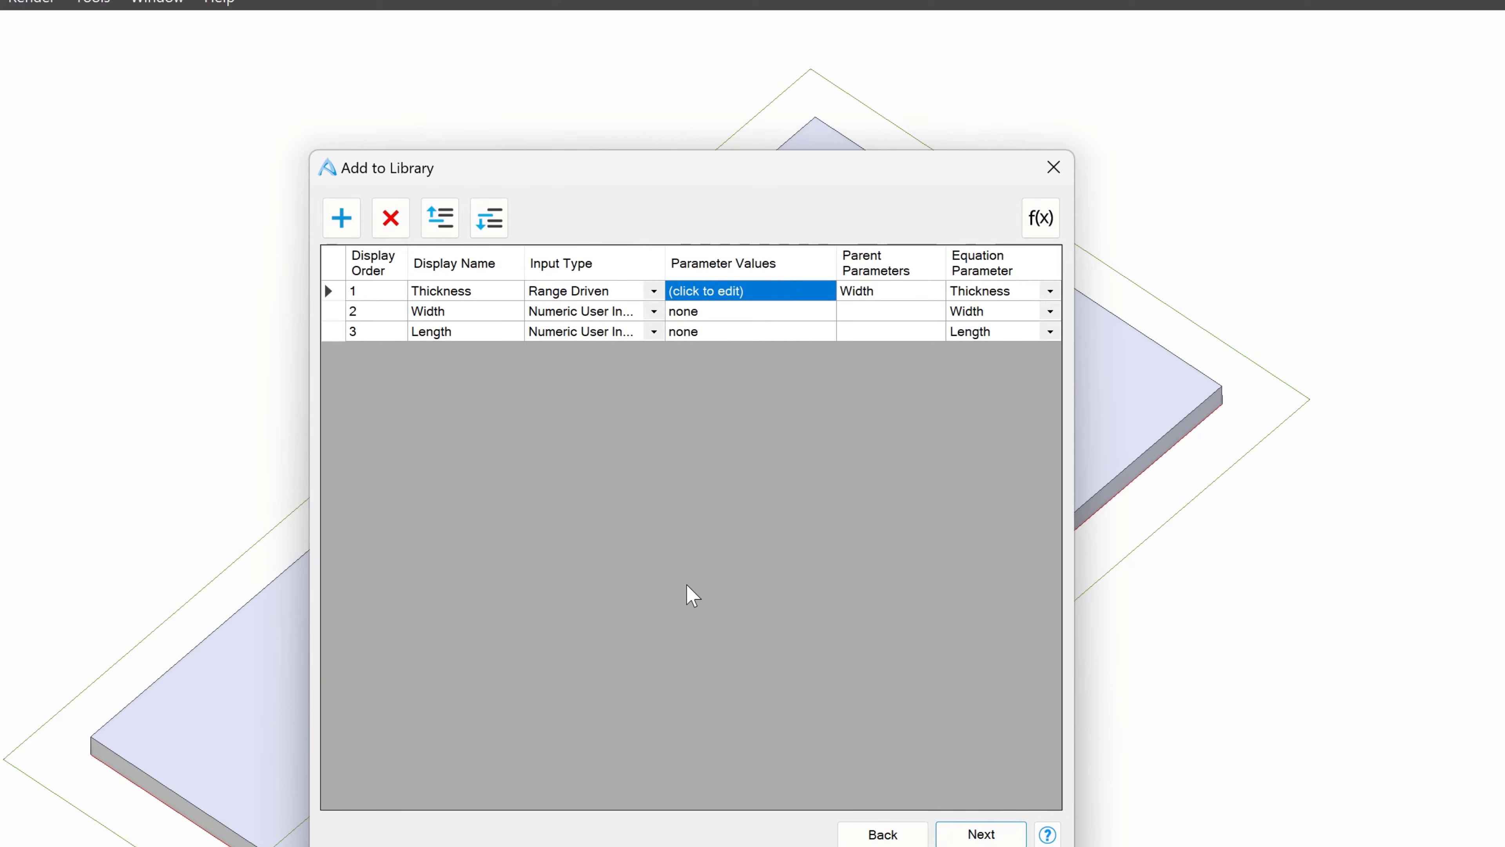
Step: Move the Thickness parameter below its driving Width parameter and Length in the display order
{"action": "left_click", "coordinate": [979, 834]}
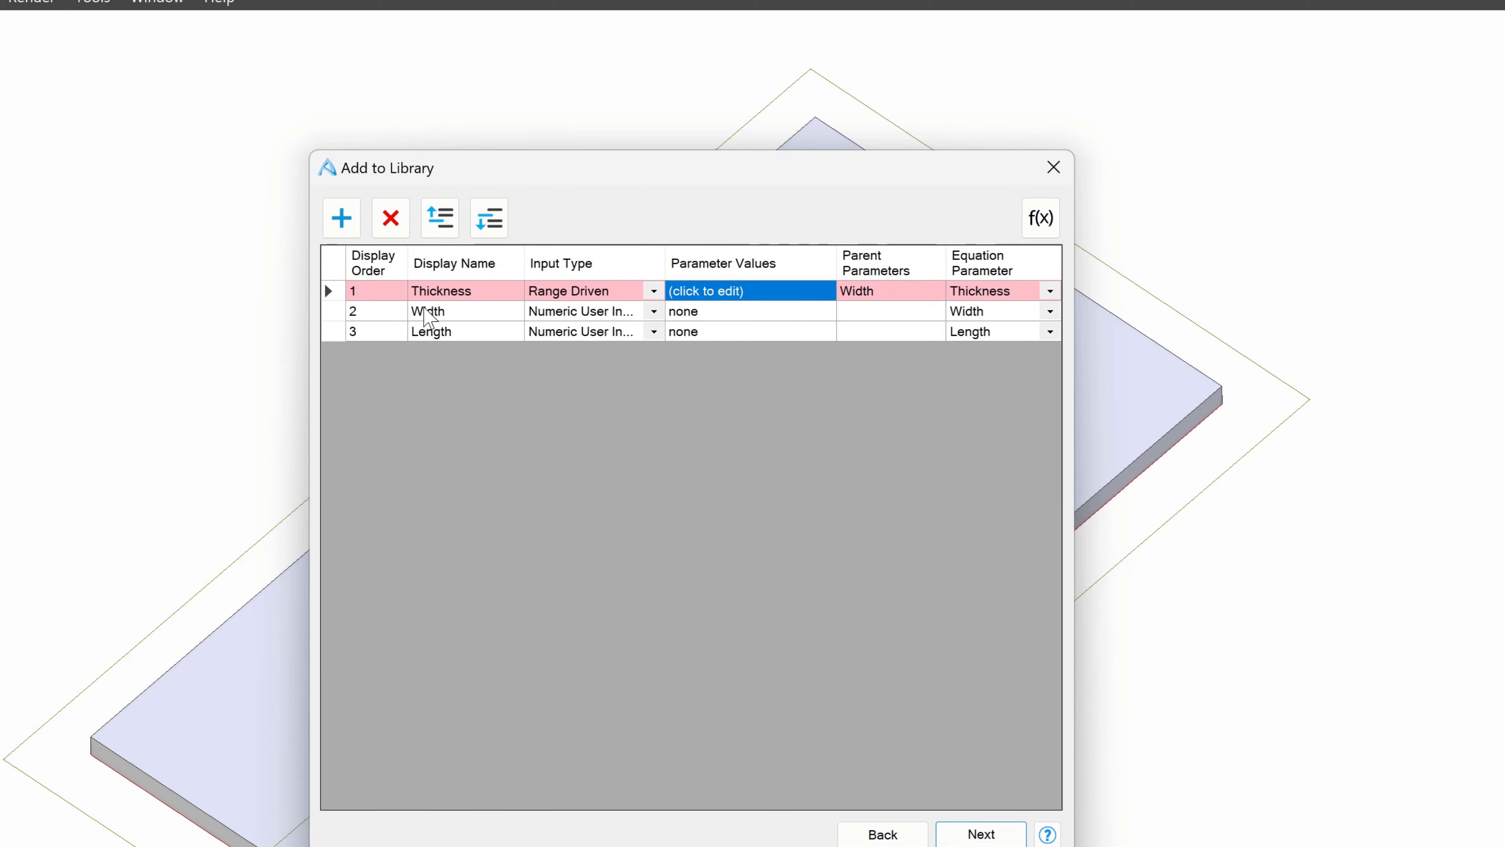
{"action": "left_click", "coordinate": [490, 219]}
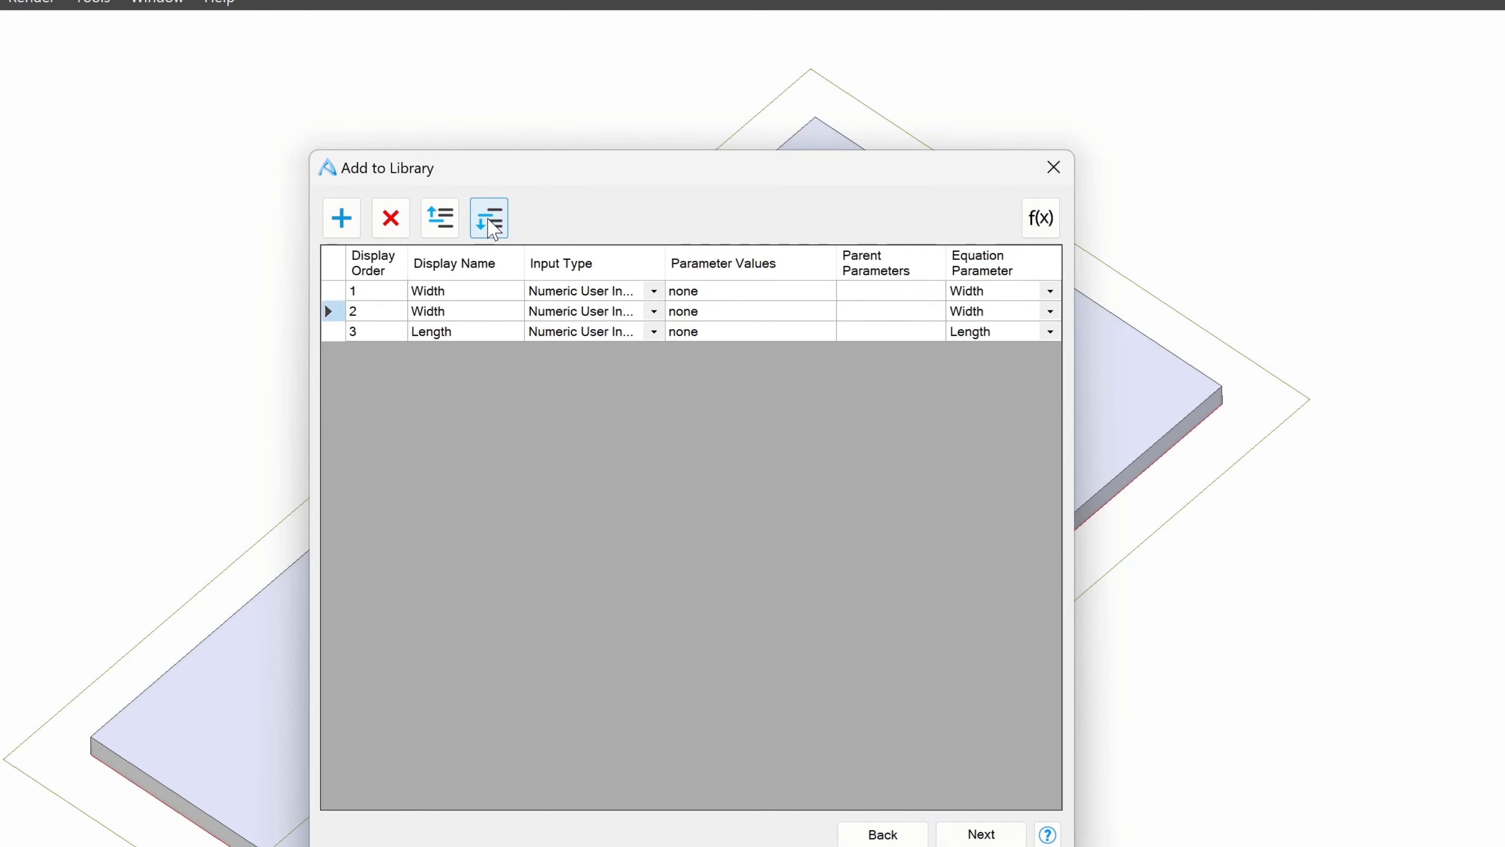
{"action": "left_click", "coordinate": [490, 222]}
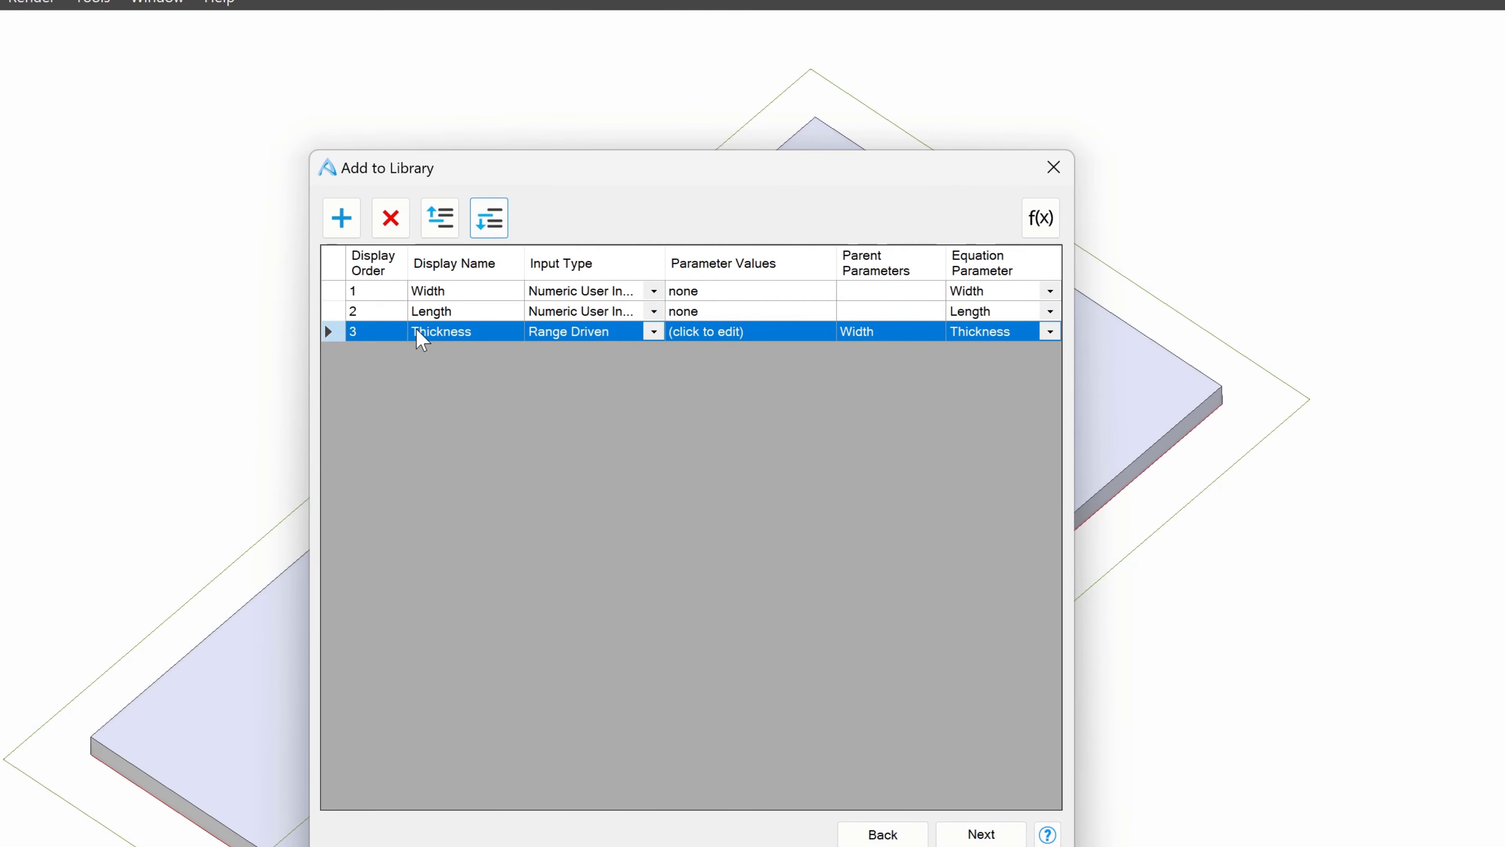
Step: Add the part to the Sample Parts collection folder within My Parts Catalog
{"action": "left_click", "coordinate": [980, 834]}
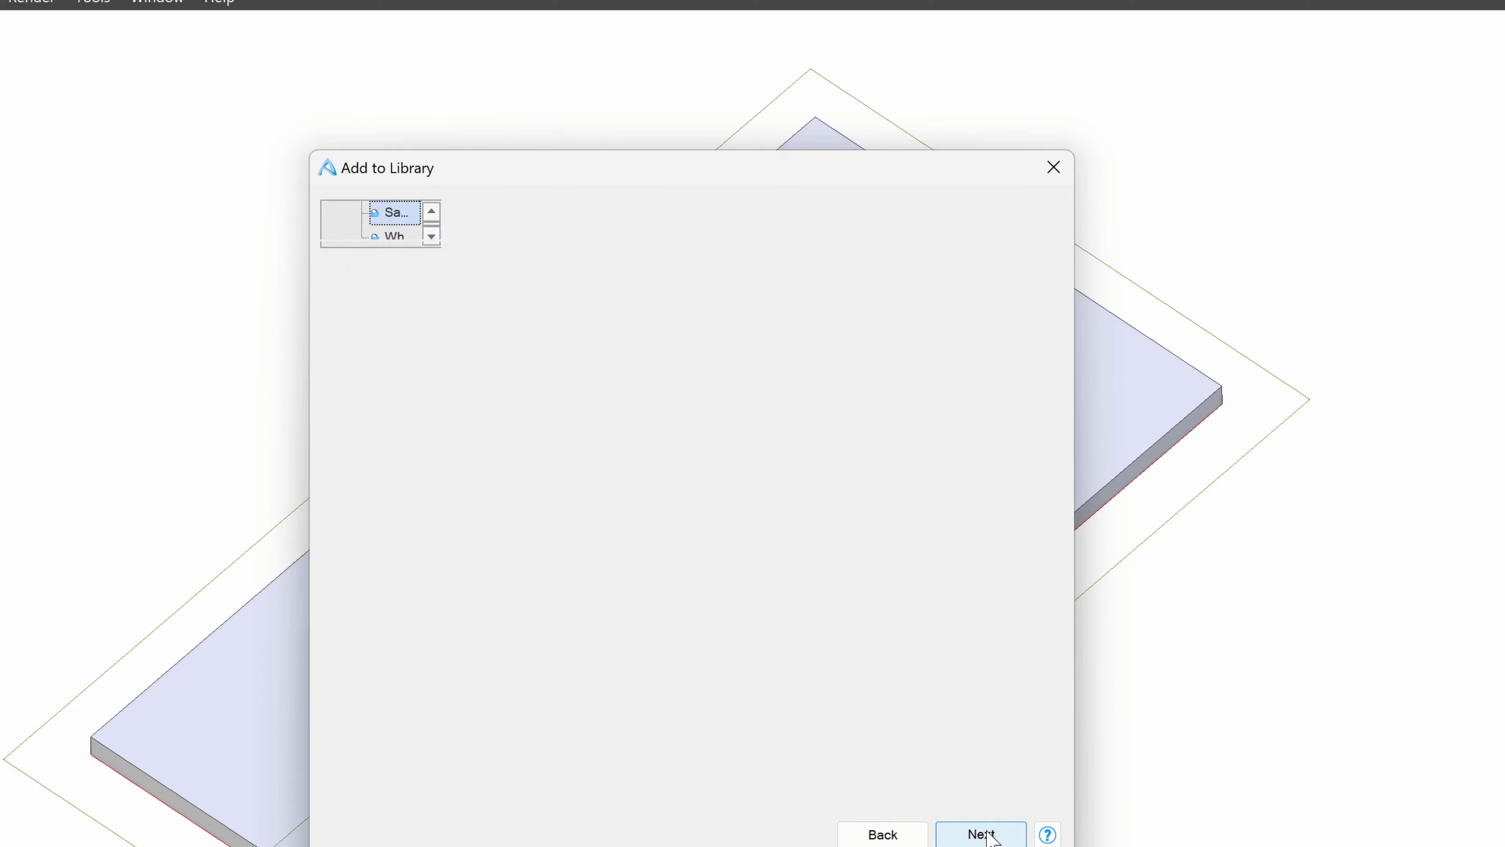
{"action": "left_click", "coordinate": [883, 832]}
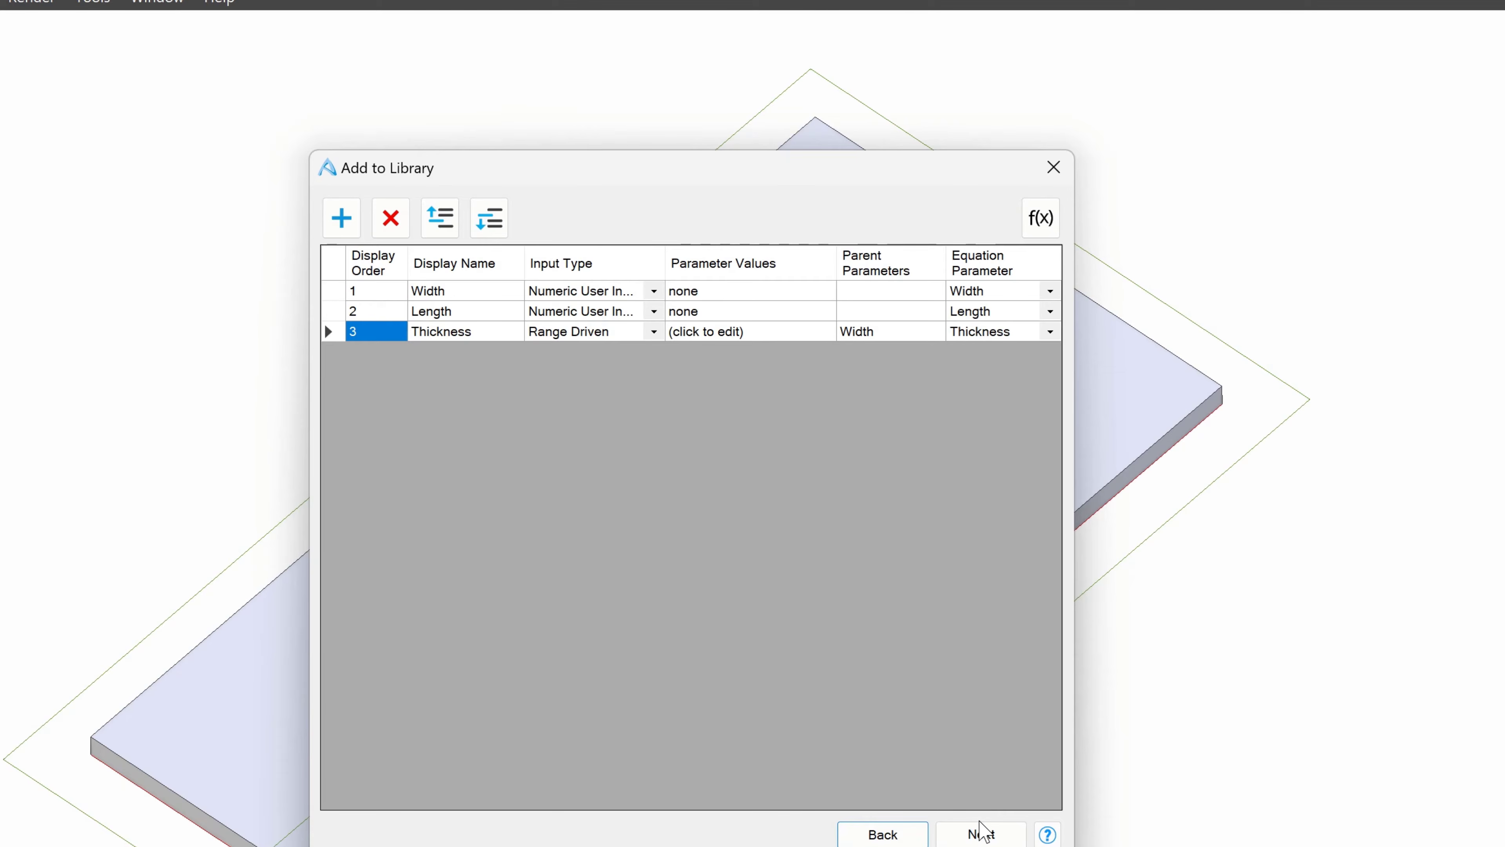
{"action": "left_click", "coordinate": [982, 831]}
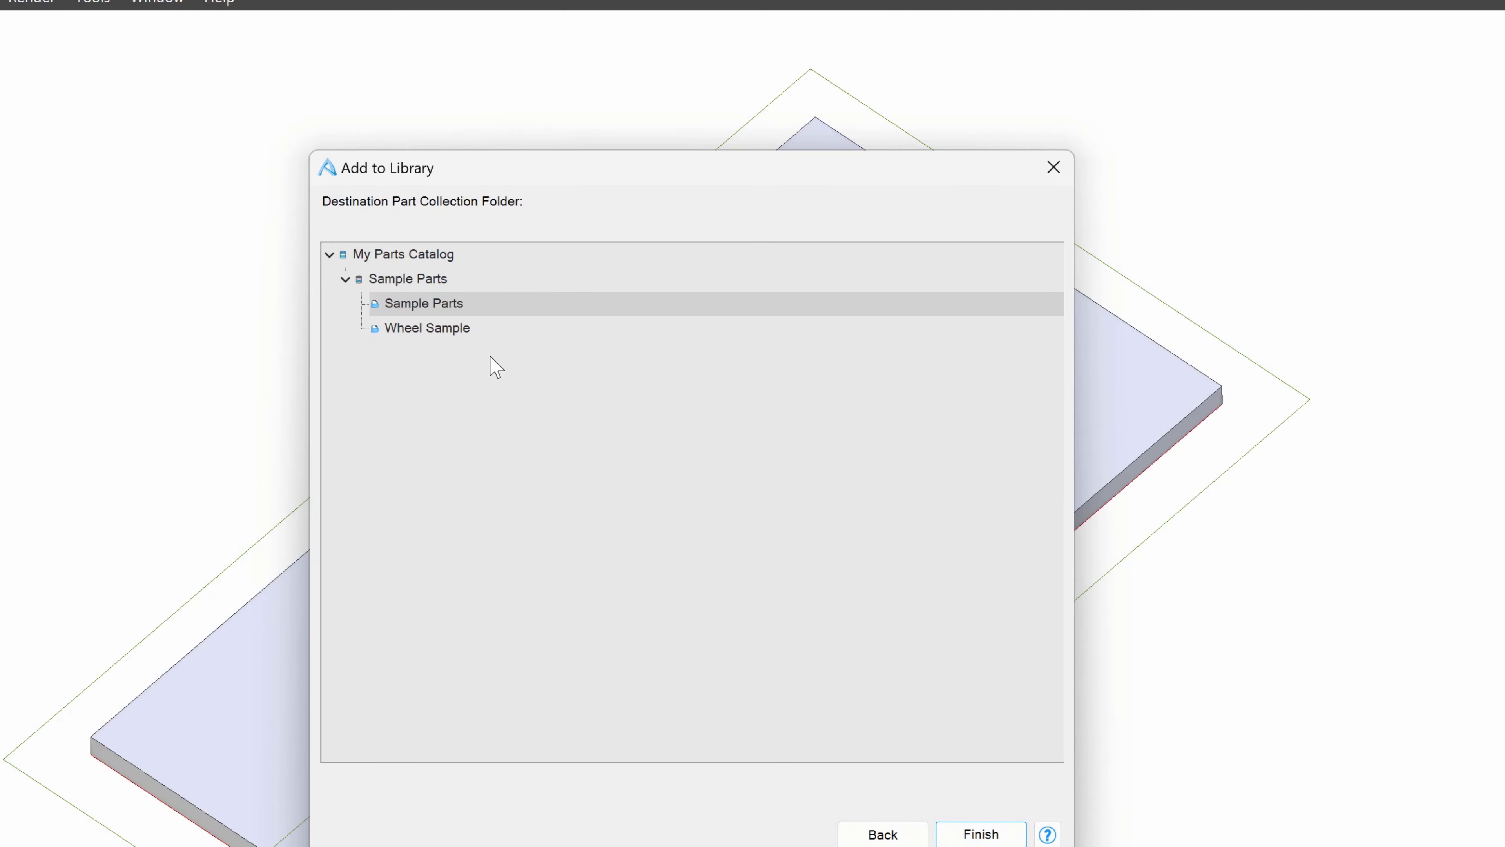
{"action": "left_click", "coordinate": [392, 302]}
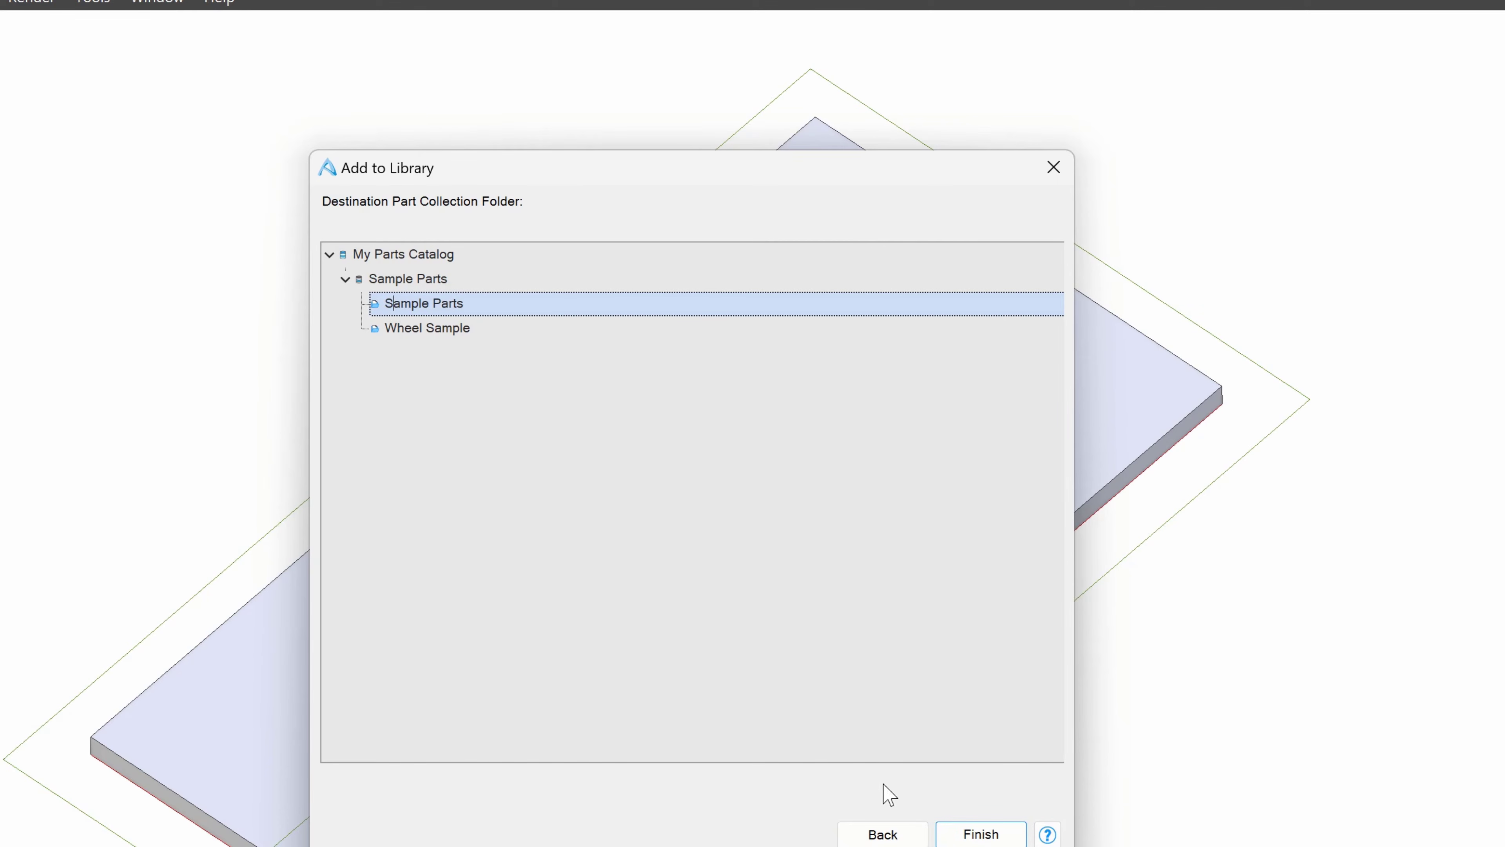
{"action": "left_click", "coordinate": [980, 833]}
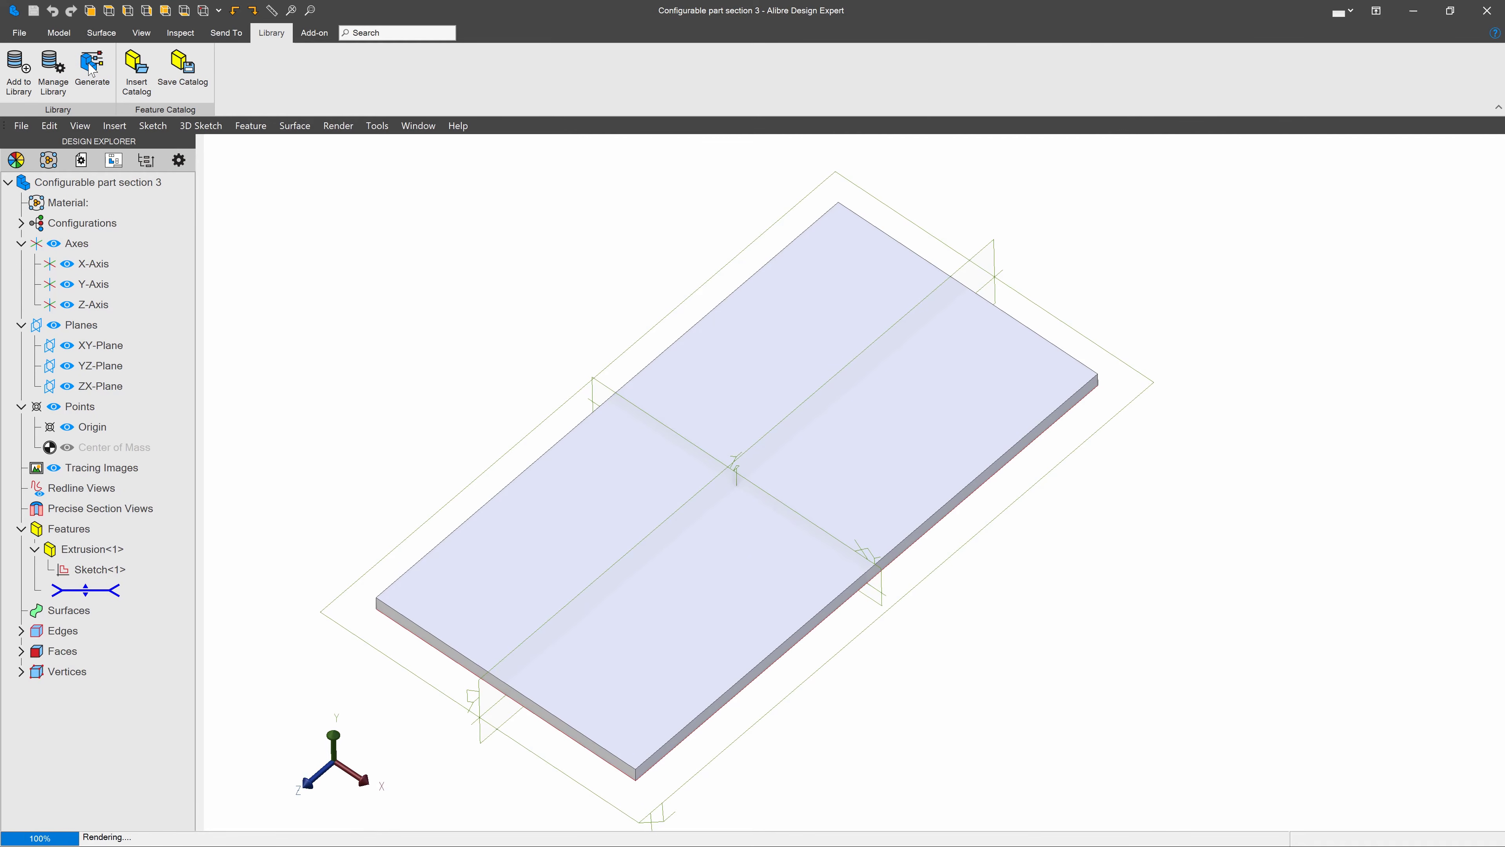
Step: Start the Design Generator and load Configurable part section 3 from the Sample Parts collection
{"action": "left_click", "coordinate": [92, 66]}
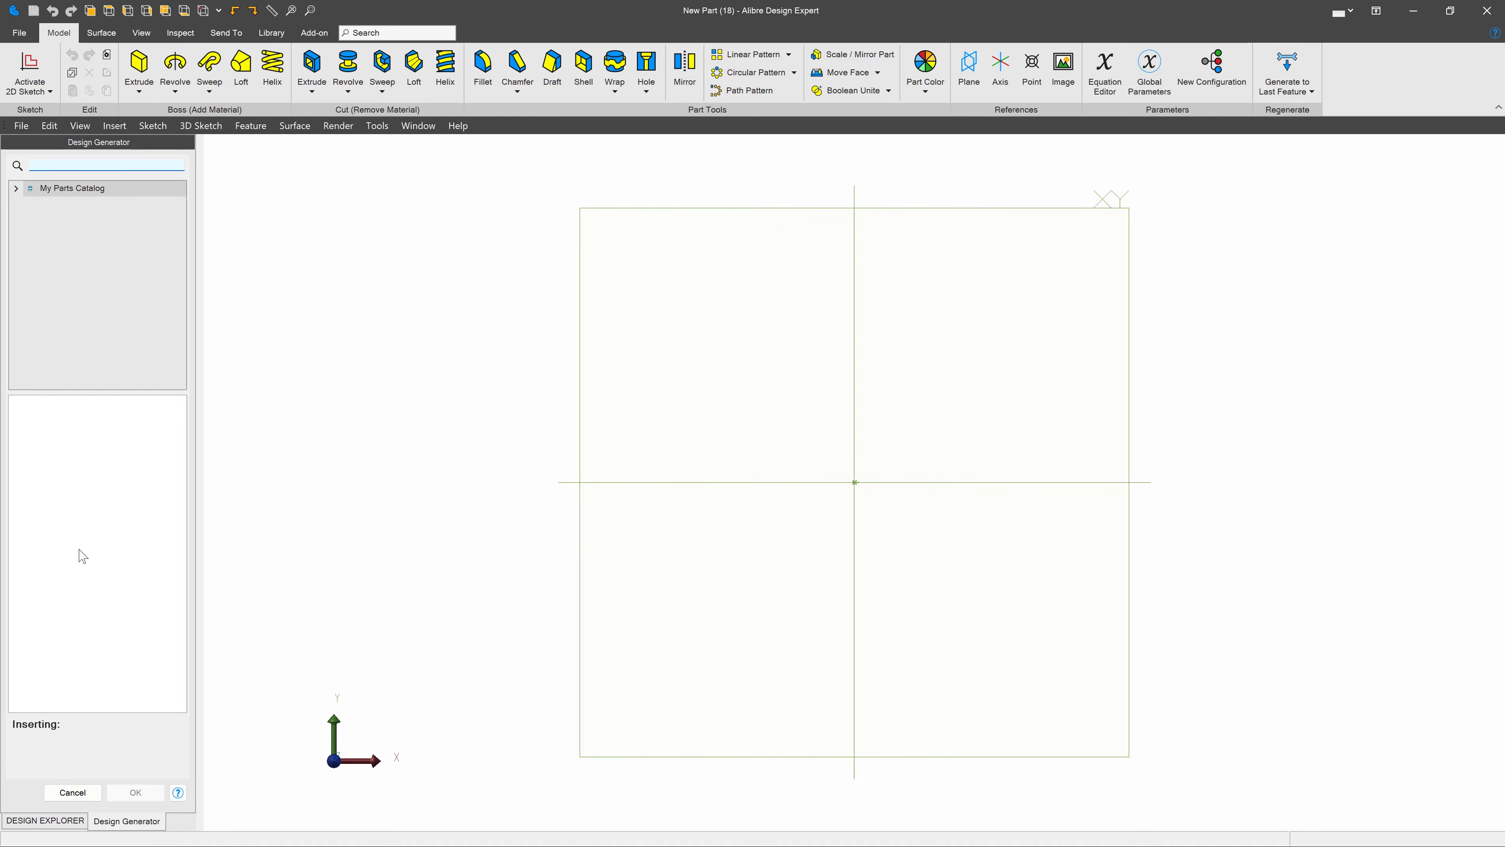
{"action": "left_click", "coordinate": [17, 189]}
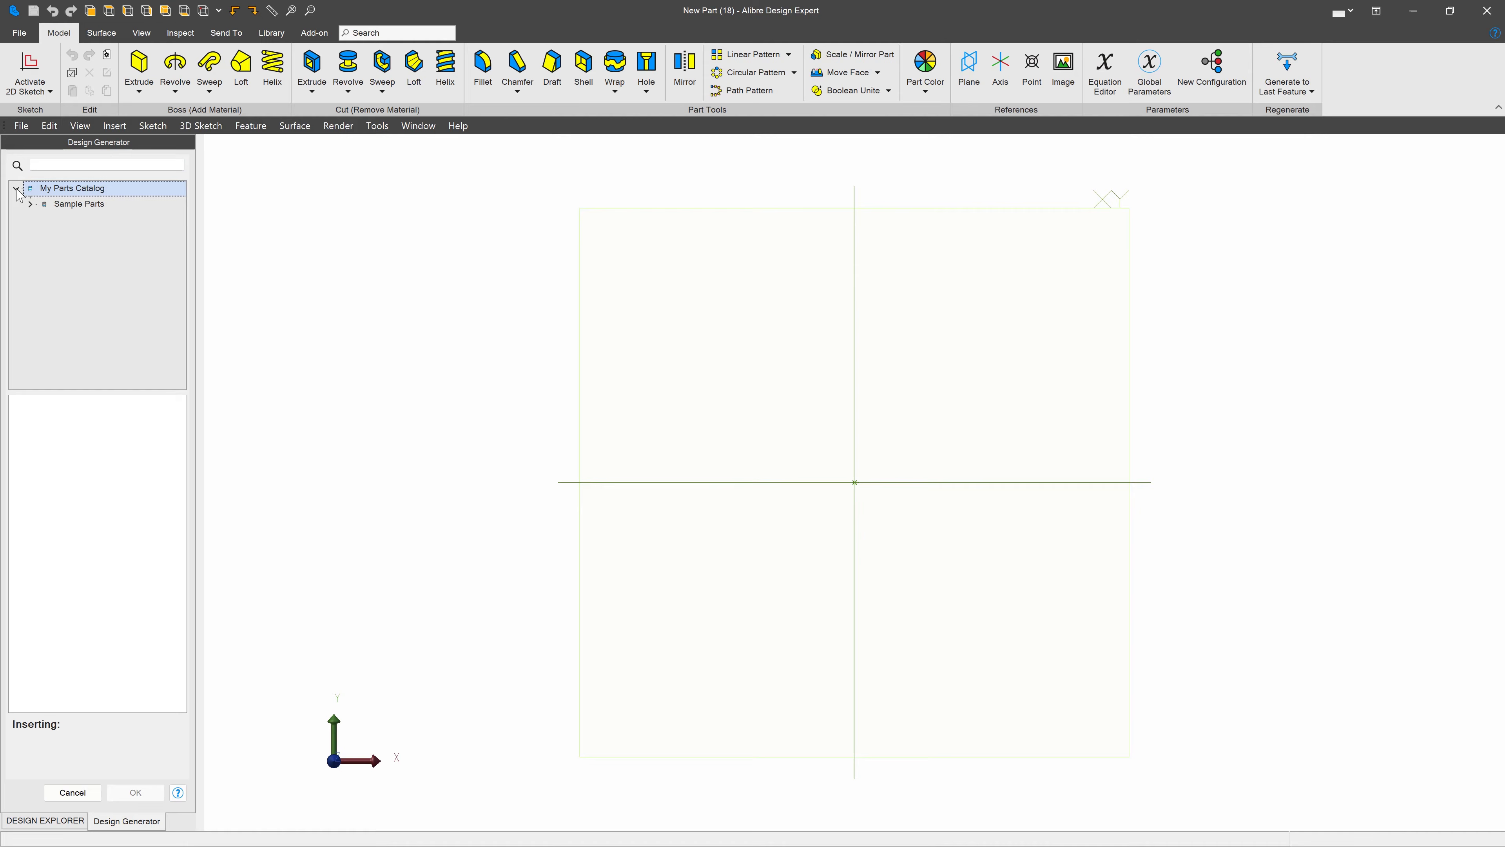
{"action": "left_click", "coordinate": [31, 204]}
{"action": "left_click", "coordinate": [83, 221]}
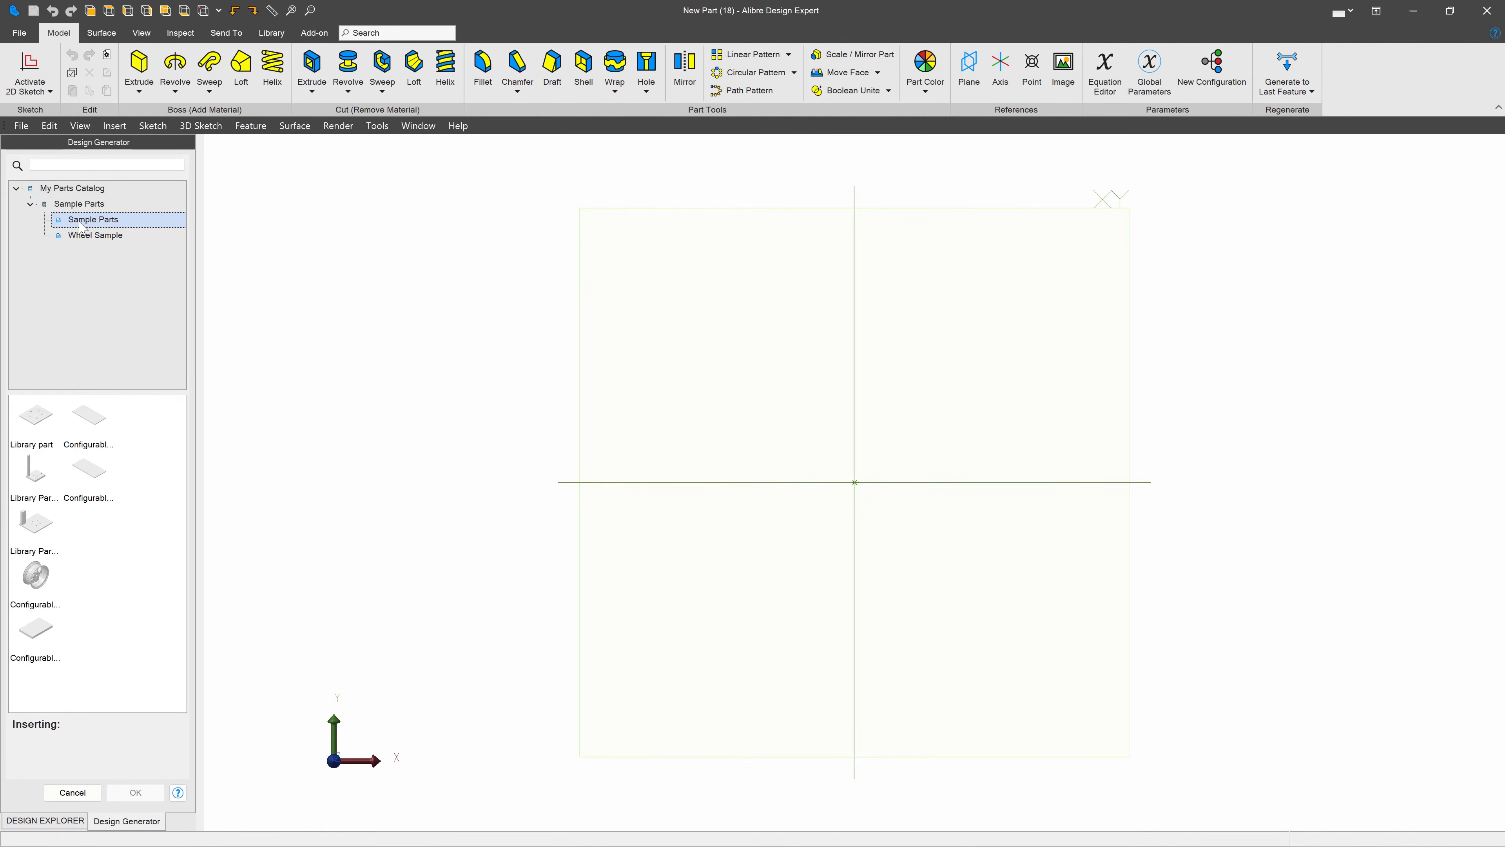
{"action": "left_click", "coordinate": [94, 489]}
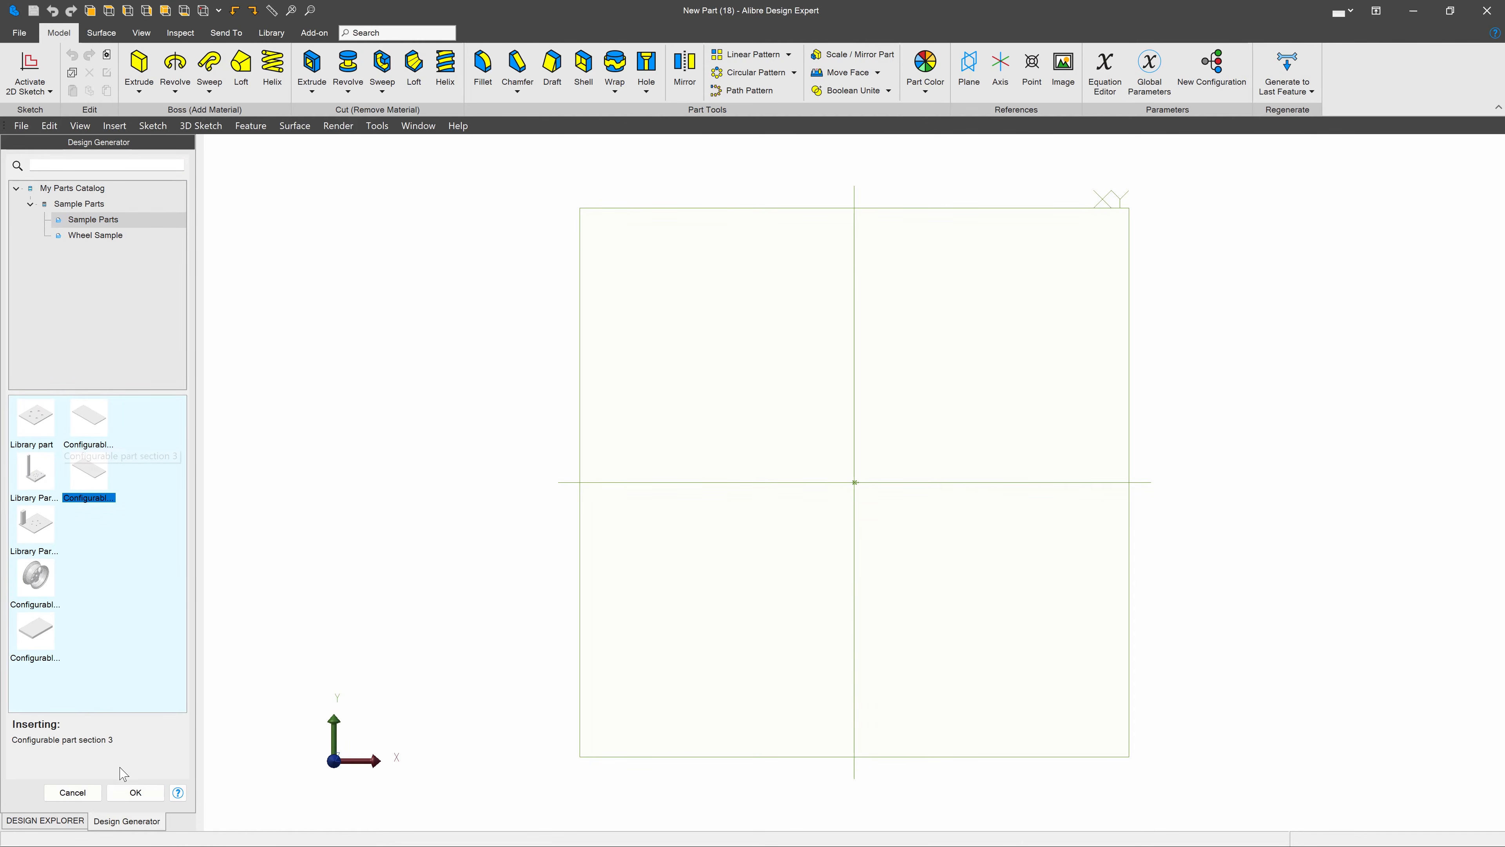
{"action": "left_click", "coordinate": [135, 792]}
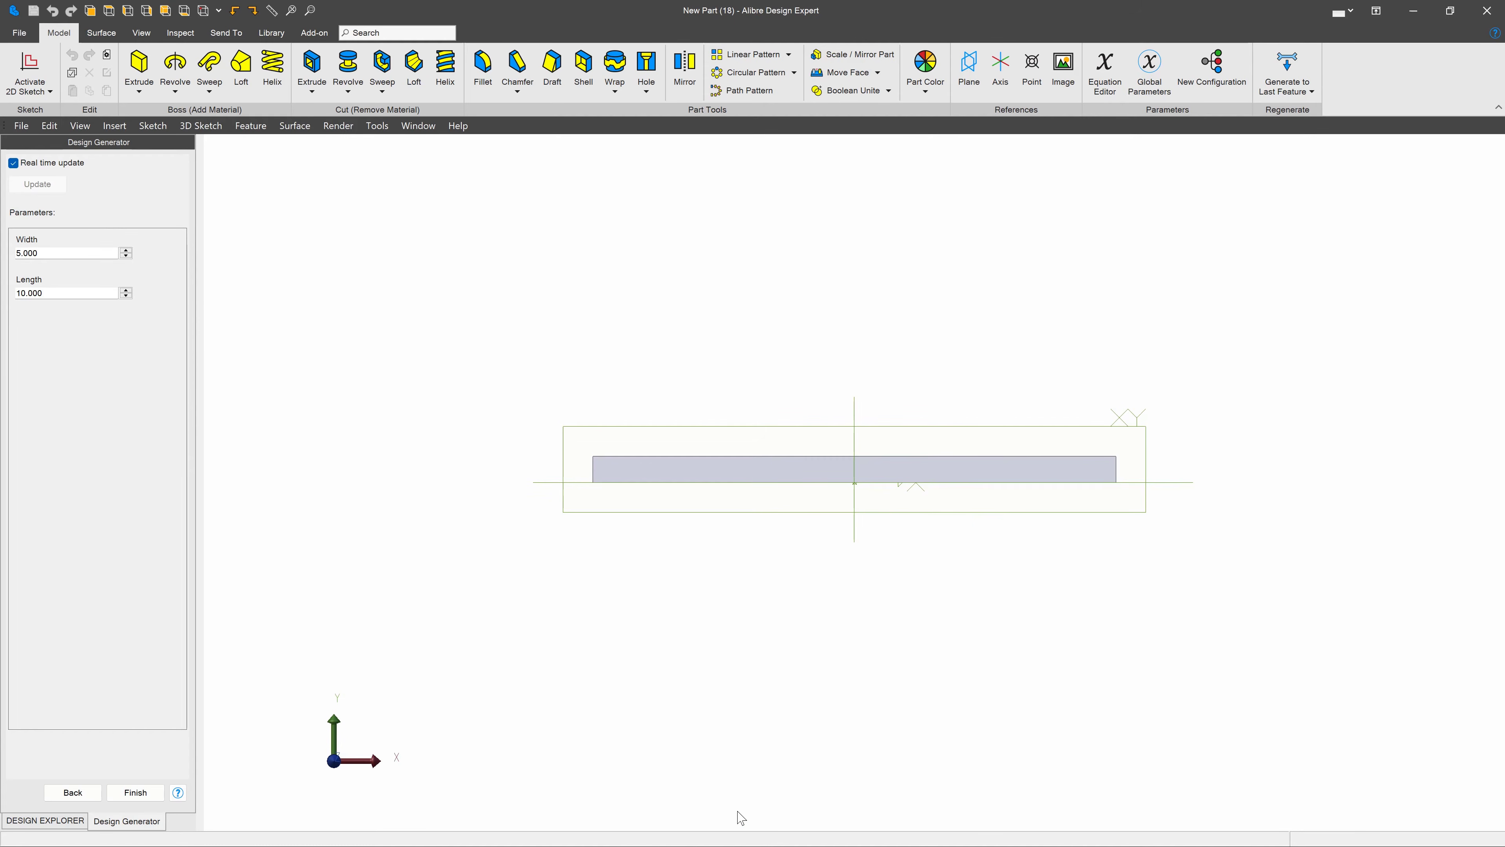
Step: Test the Thickness ranges by setting the plate's Width to 3 and after that to 5.1
{"action": "mouse_move", "coordinate": [761, 792]}
{"action": "middle_mouse_down"}
{"action": "mouse_move", "coordinate": [743, 796]}
{"action": "mouse_move", "coordinate": [767, 802]}
{"action": "middle_mouse_up"}
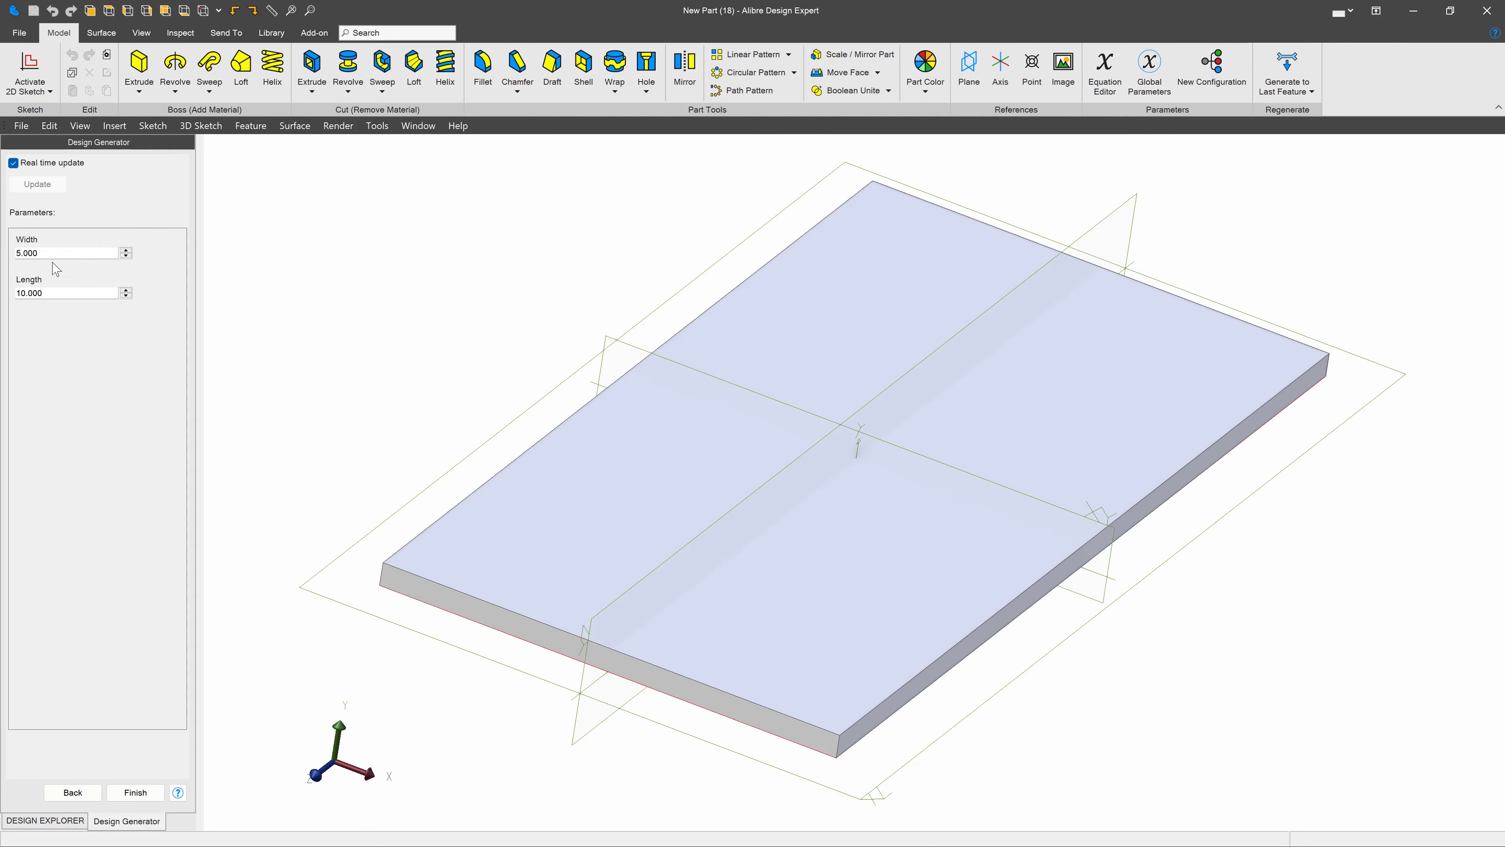
{"action": "left_click_drag", "start_coordinate": [54, 254], "coordinate": [2, 250]}
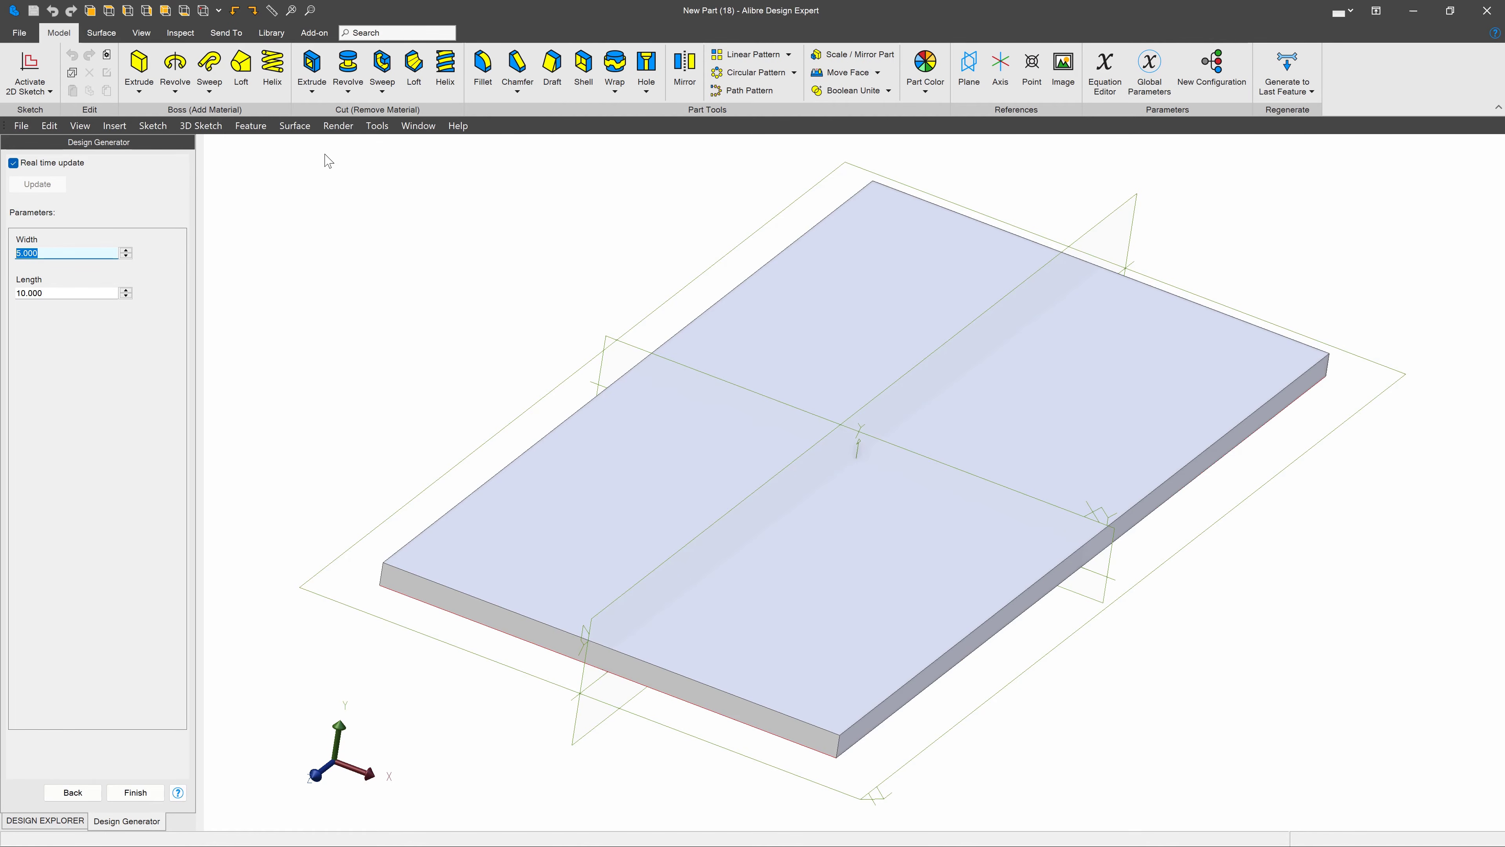
{"action": "type", "text": "3"}
{"action": "left_click", "coordinate": [61, 292]}
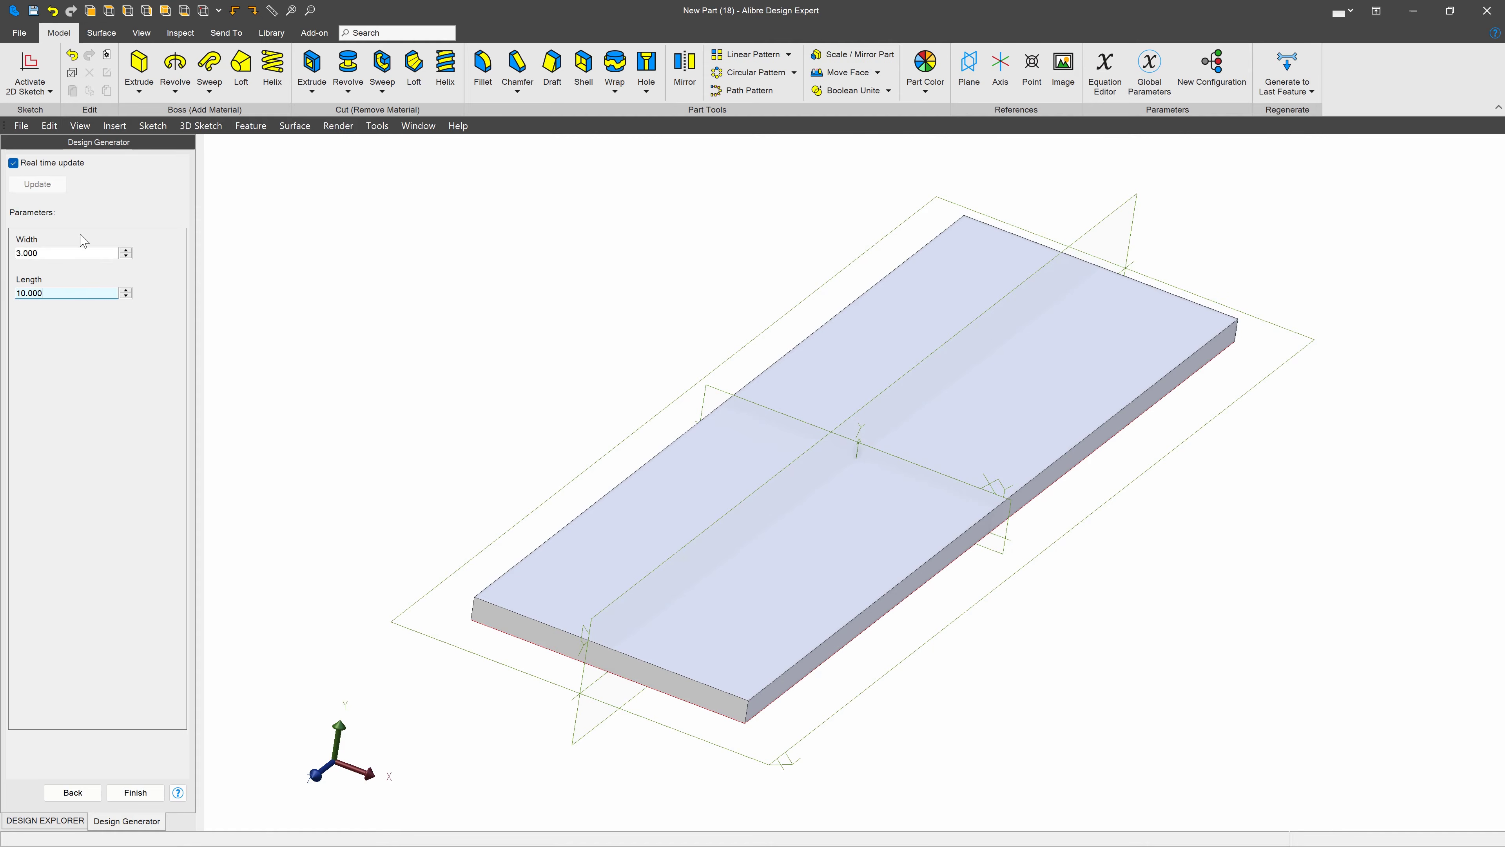
{"action": "left_click_drag", "start_coordinate": [75, 251], "coordinate": [3, 244]}
{"action": "type", "text": "5"}
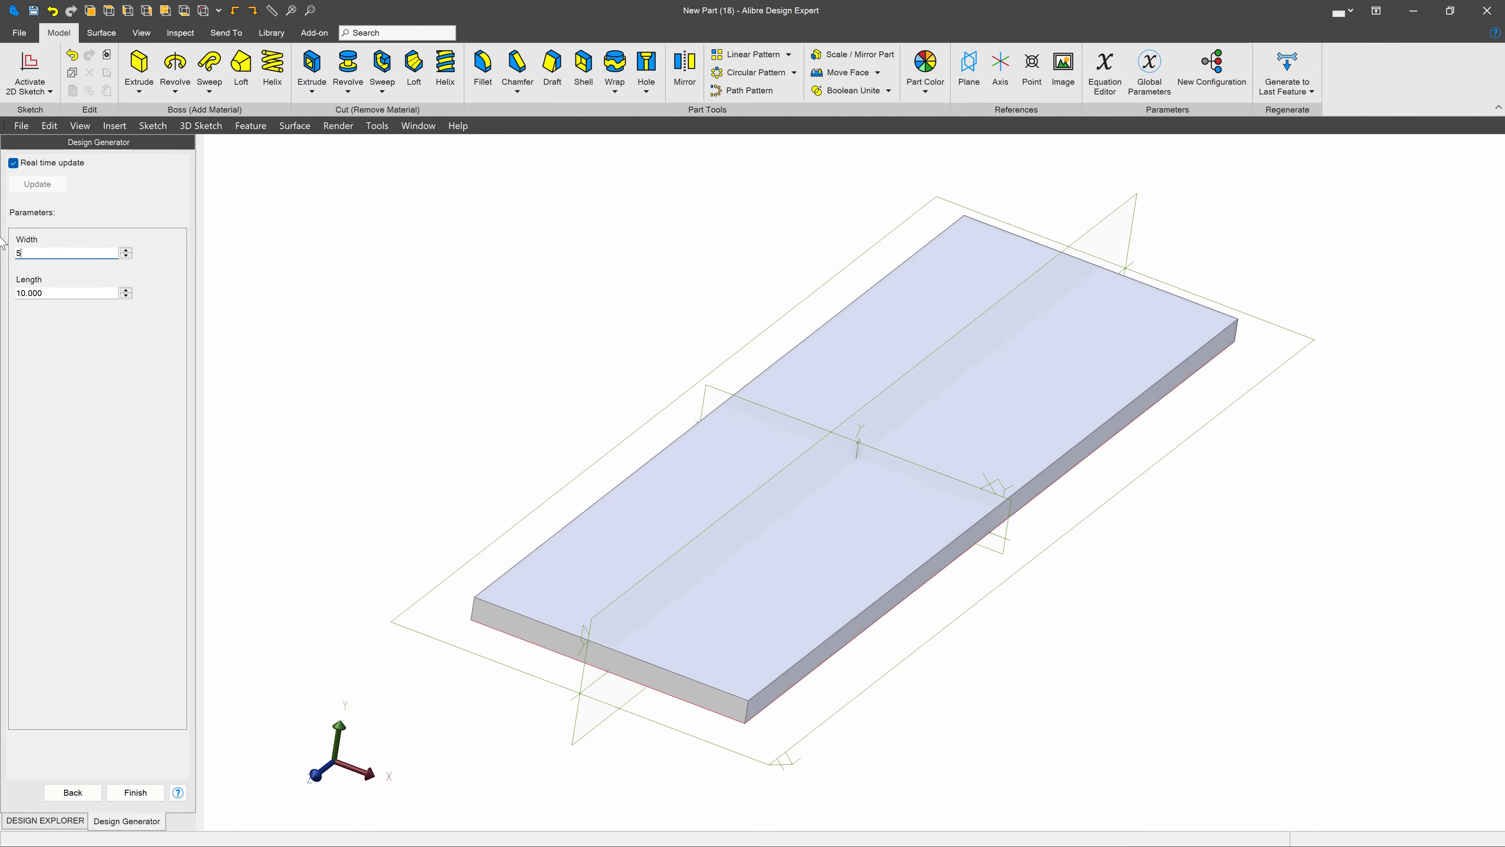
{"action": "type", "text": ".1"}
{"action": "left_click", "coordinate": [64, 291]}
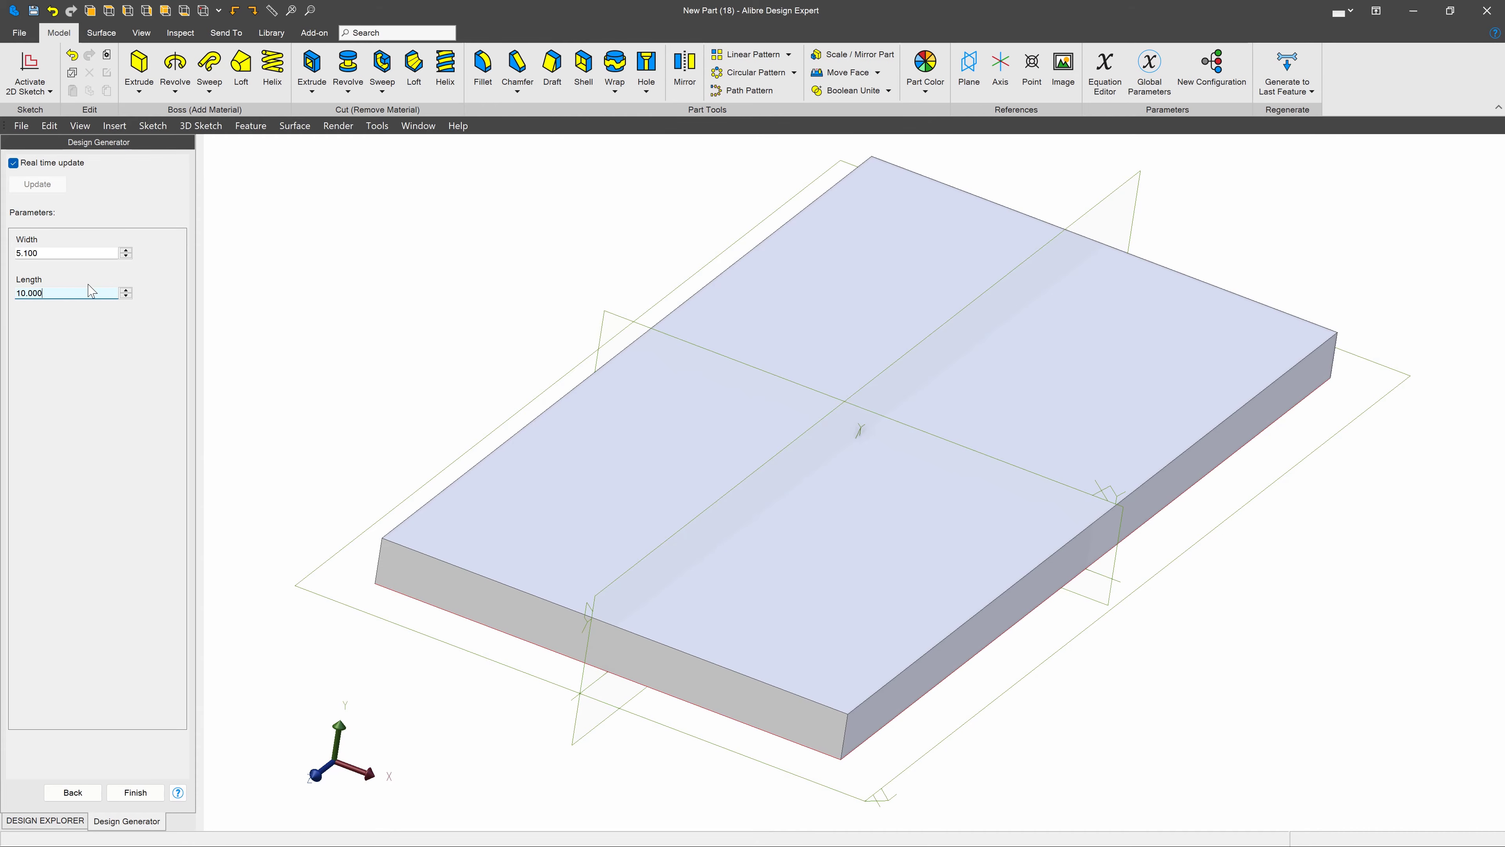
Step: Try a plate Width of 15, followed by an out-of-range Width of 30
{"action": "left_click_drag", "start_coordinate": [70, 256], "coordinate": [2, 252]}
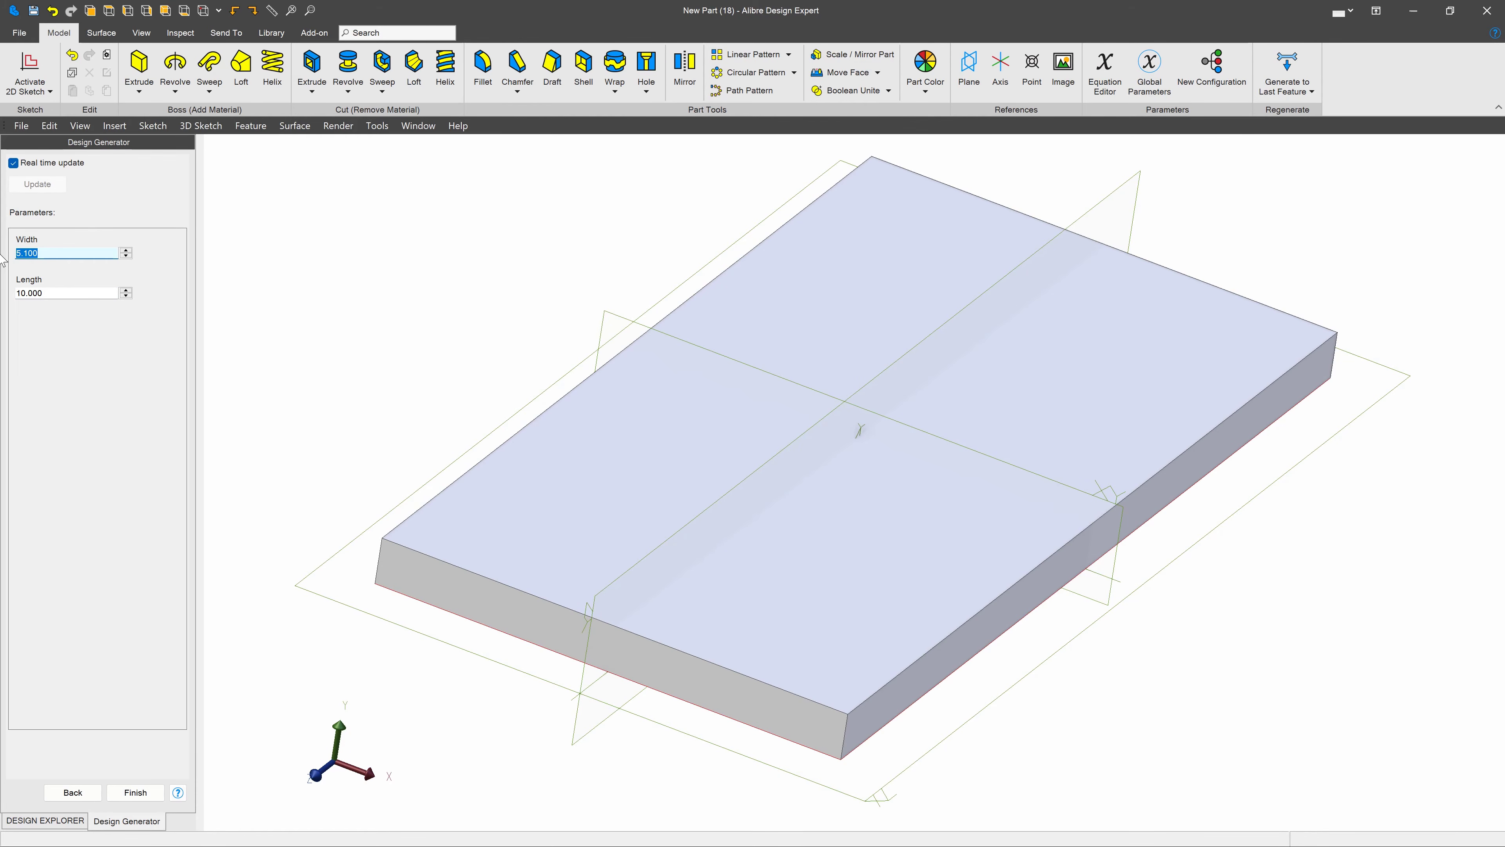
{"action": "type", "text": "5"}
{"action": "left_click", "coordinate": [48, 288]}
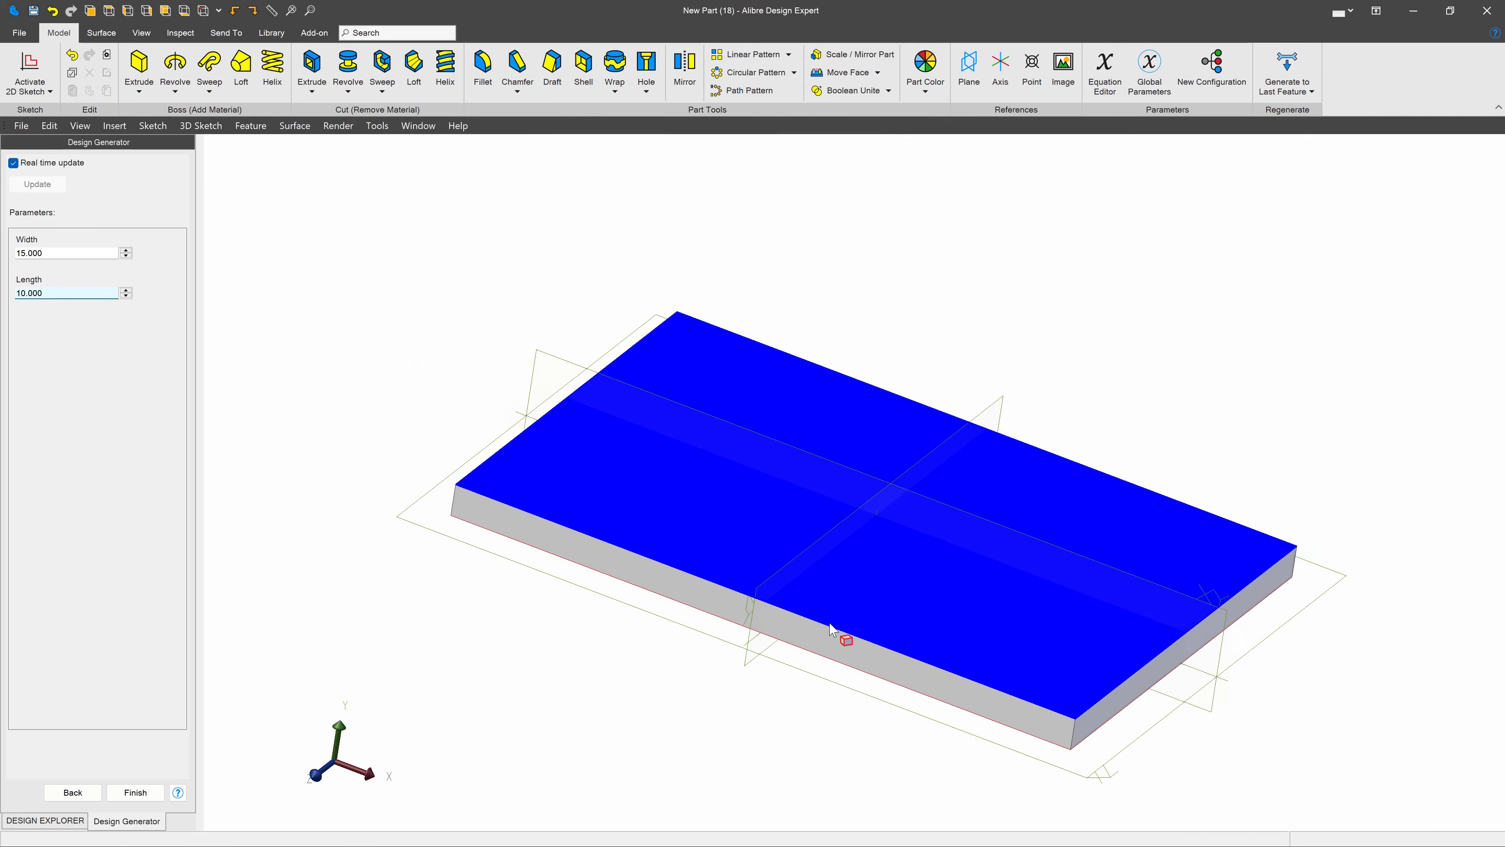
{"action": "left_click_drag", "start_coordinate": [73, 257], "coordinate": [2, 247]}
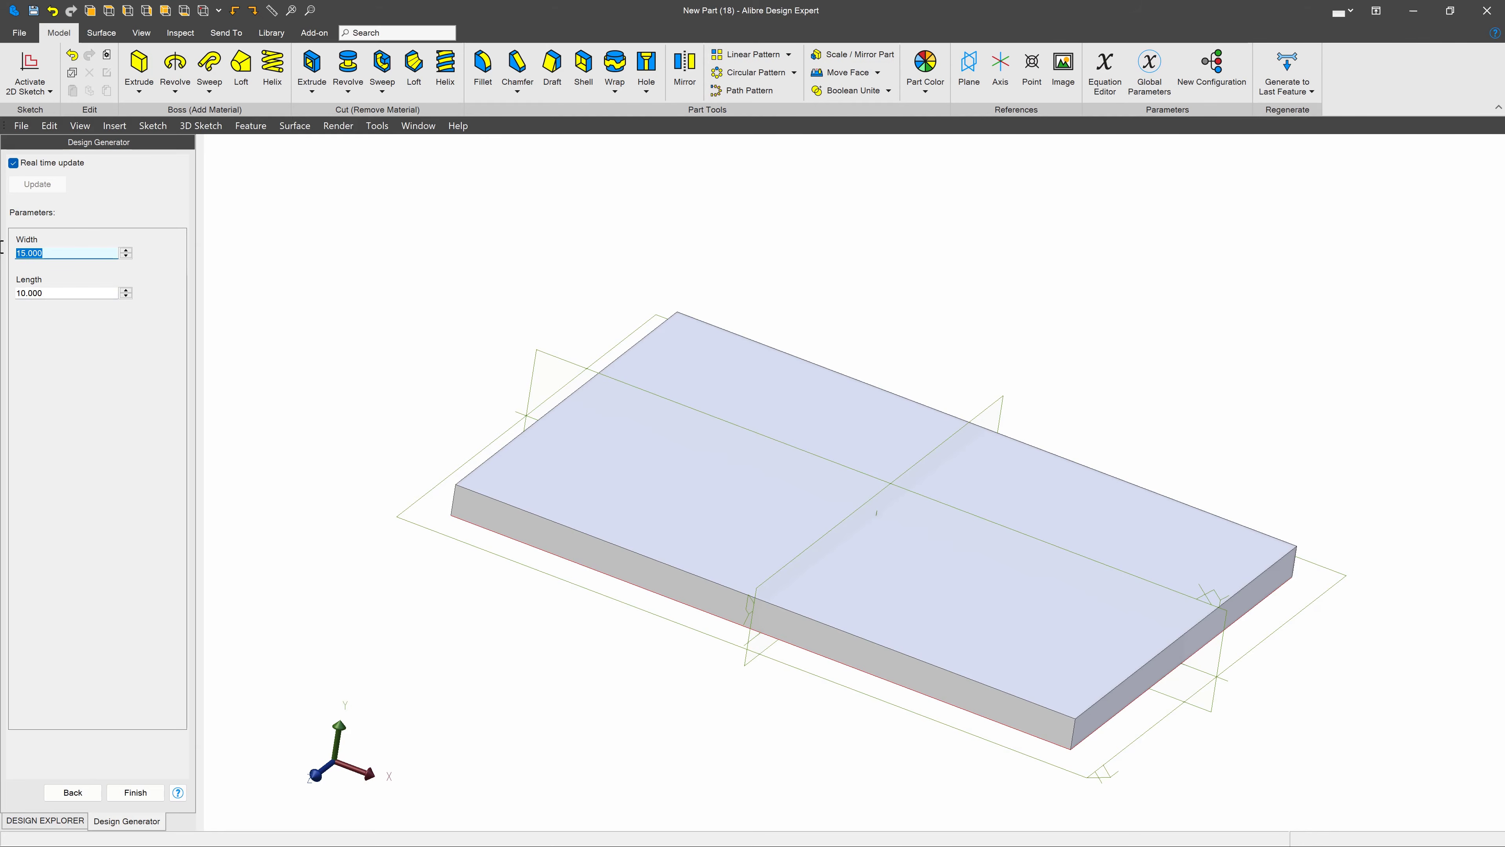
{"action": "type", "text": "30"}
{"action": "left_click", "coordinate": [87, 294]}
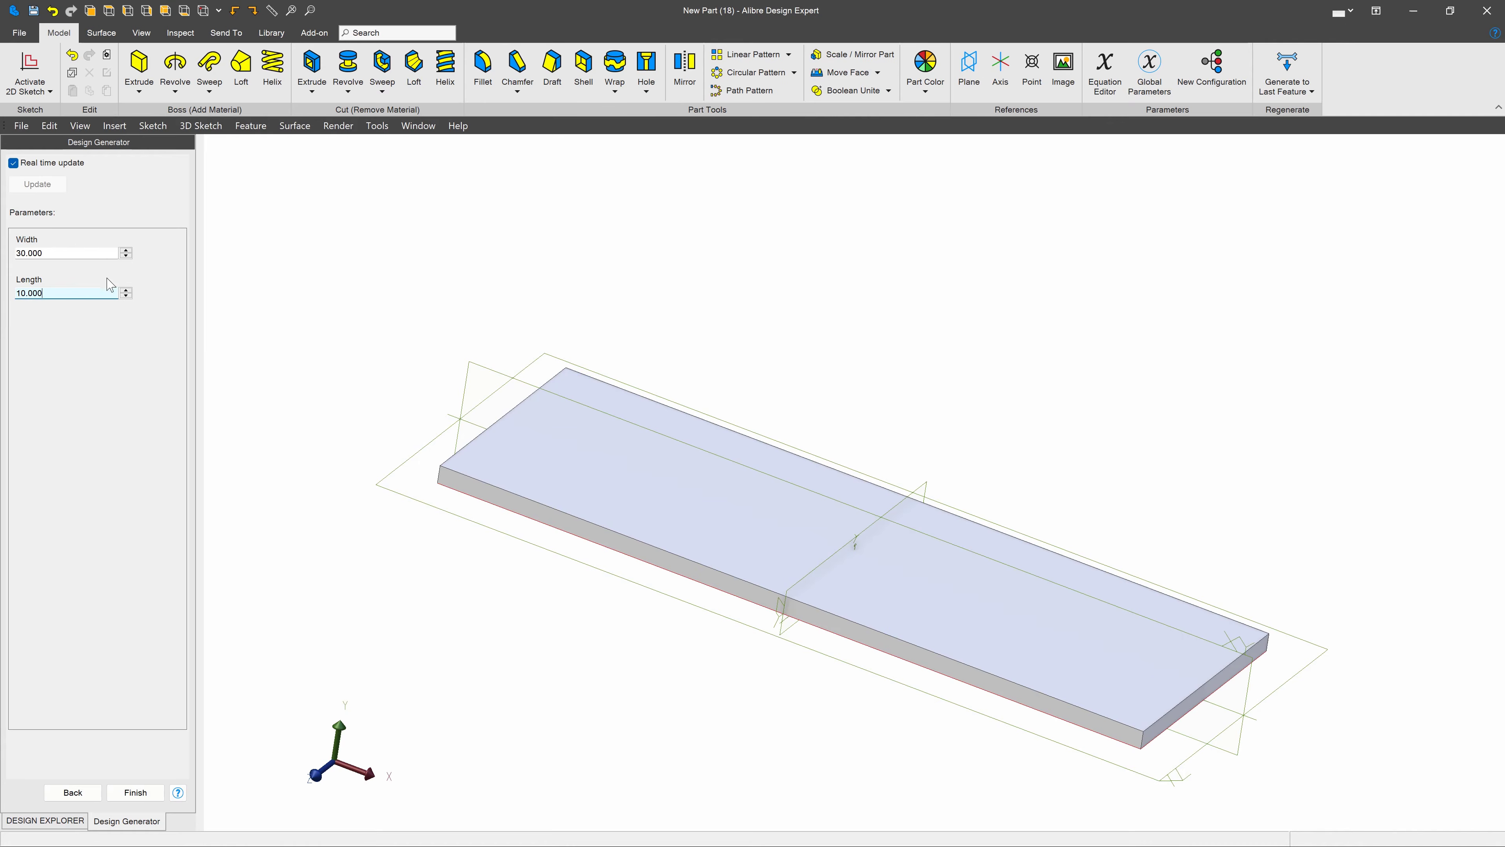
Step: Set the plate's Width to 5 and return it to 30
{"action": "left_click", "coordinate": [64, 253]}
{"action": "type", "text": "5"}
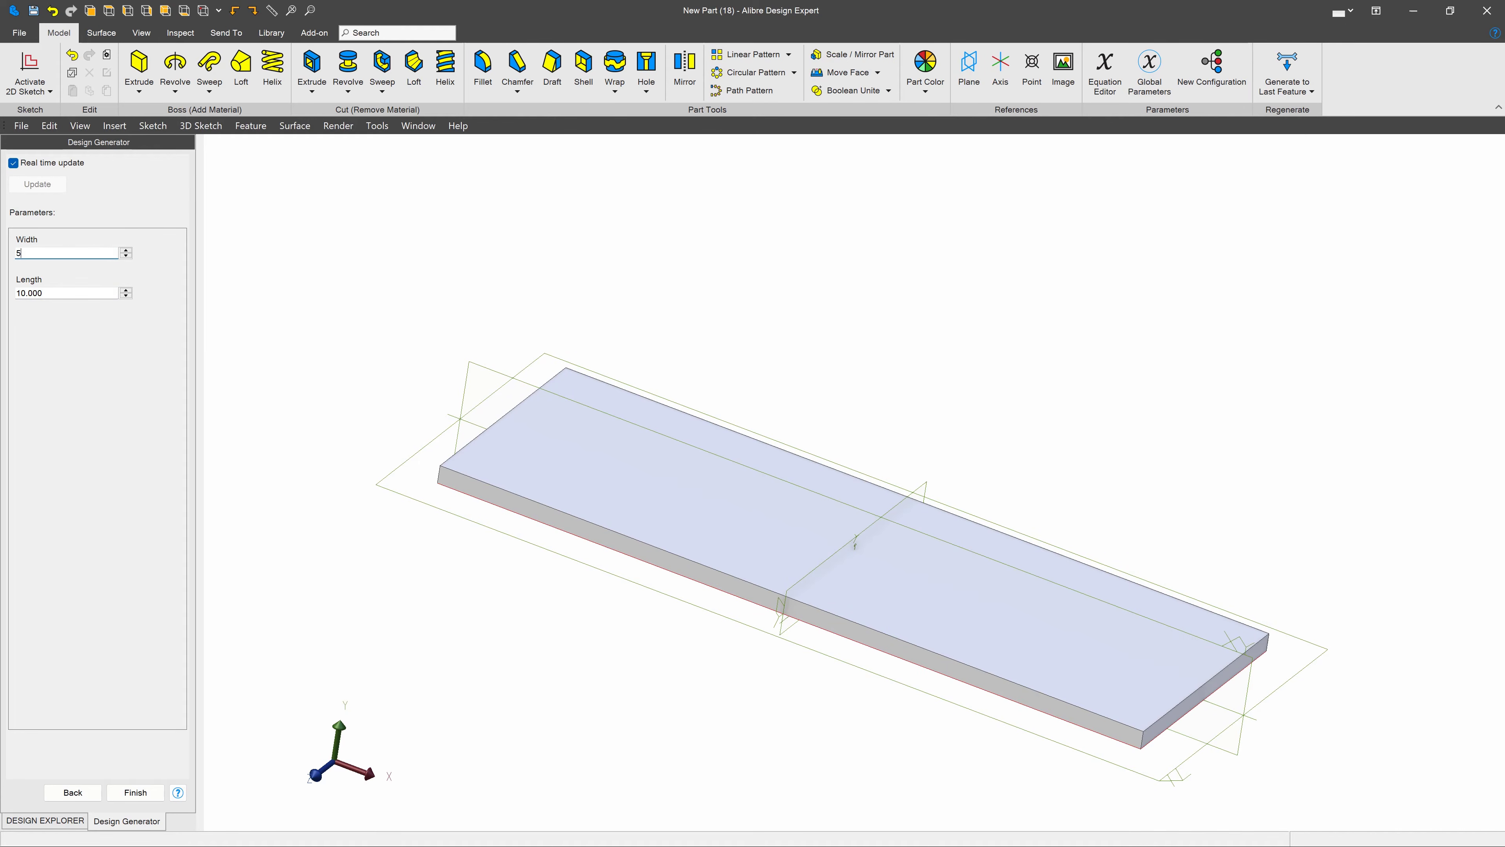
{"action": "left_click", "coordinate": [50, 292]}
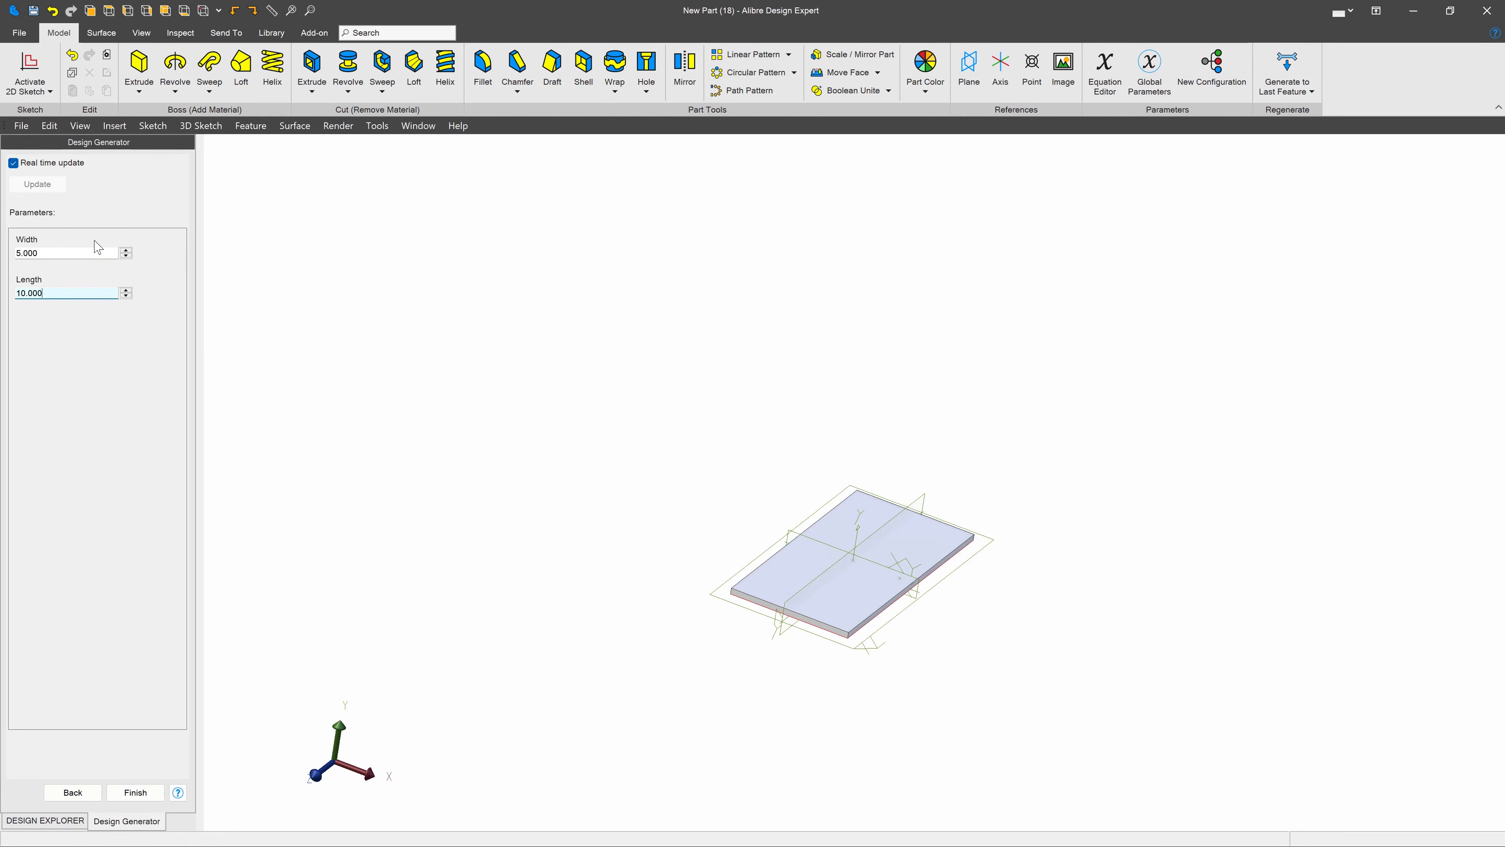
{"action": "left_click", "coordinate": [78, 252]}
{"action": "type", "text": "30"}
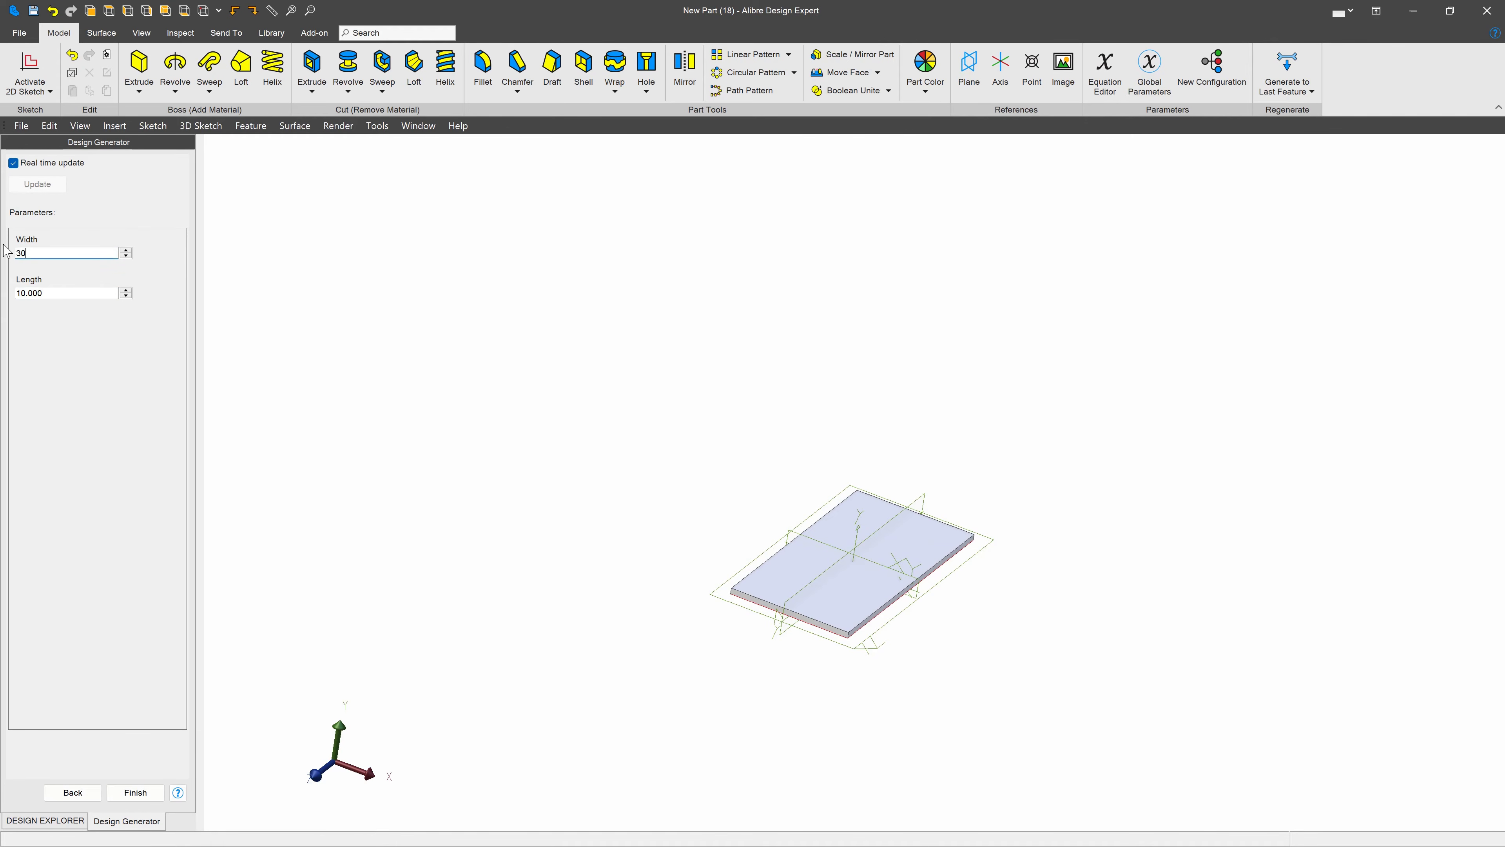
{"action": "left_click", "coordinate": [65, 290]}
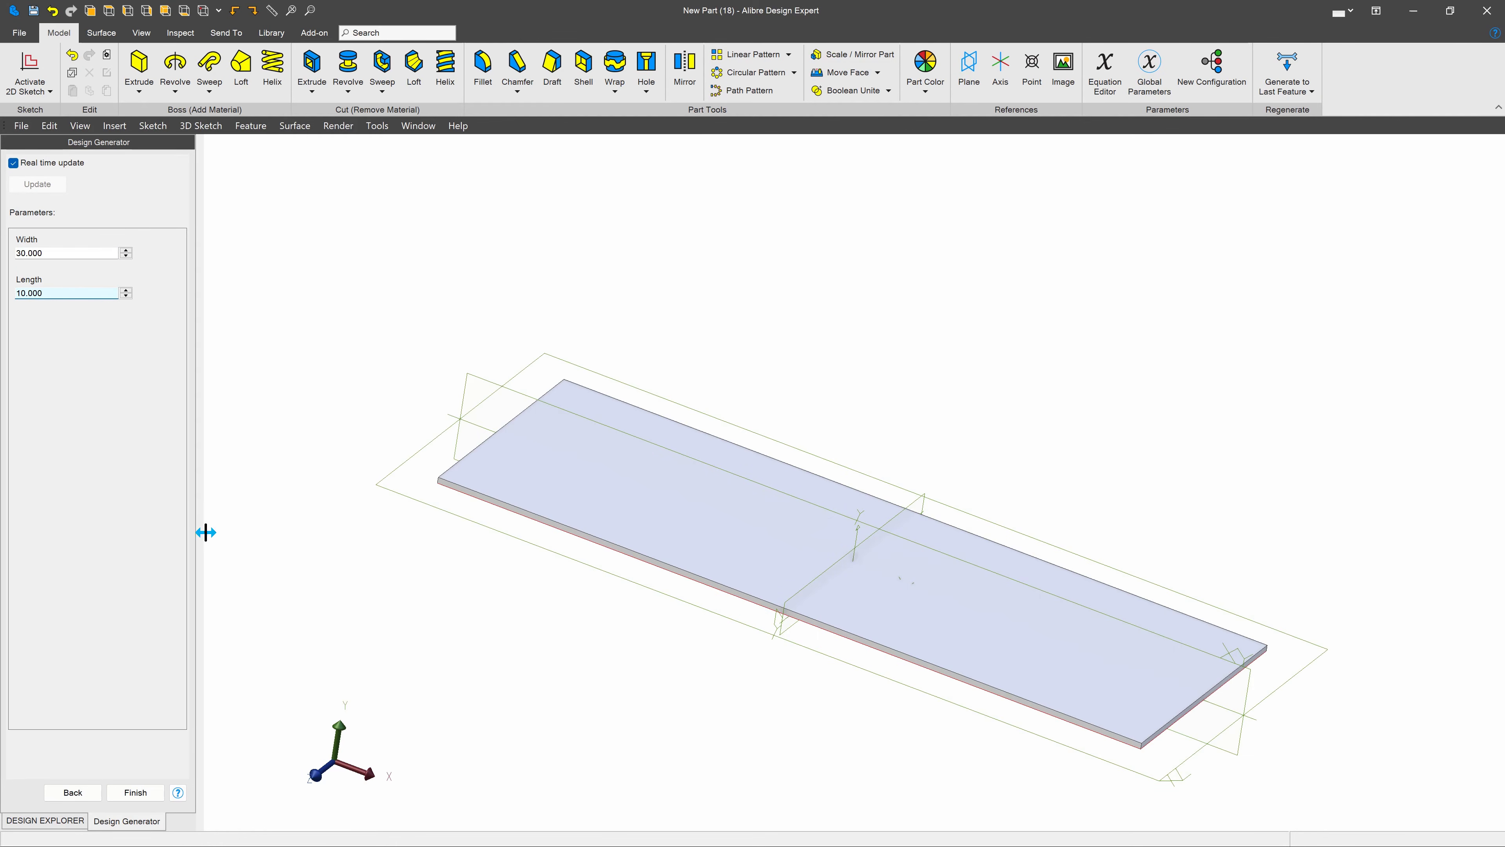
Step: Inspect the thickness edge at the plate's corner and go back from the generator's parameter settings
{"action": "scroll", "coordinate": [578, 571], "scroll_direction": "up", "scroll_amount": 5}
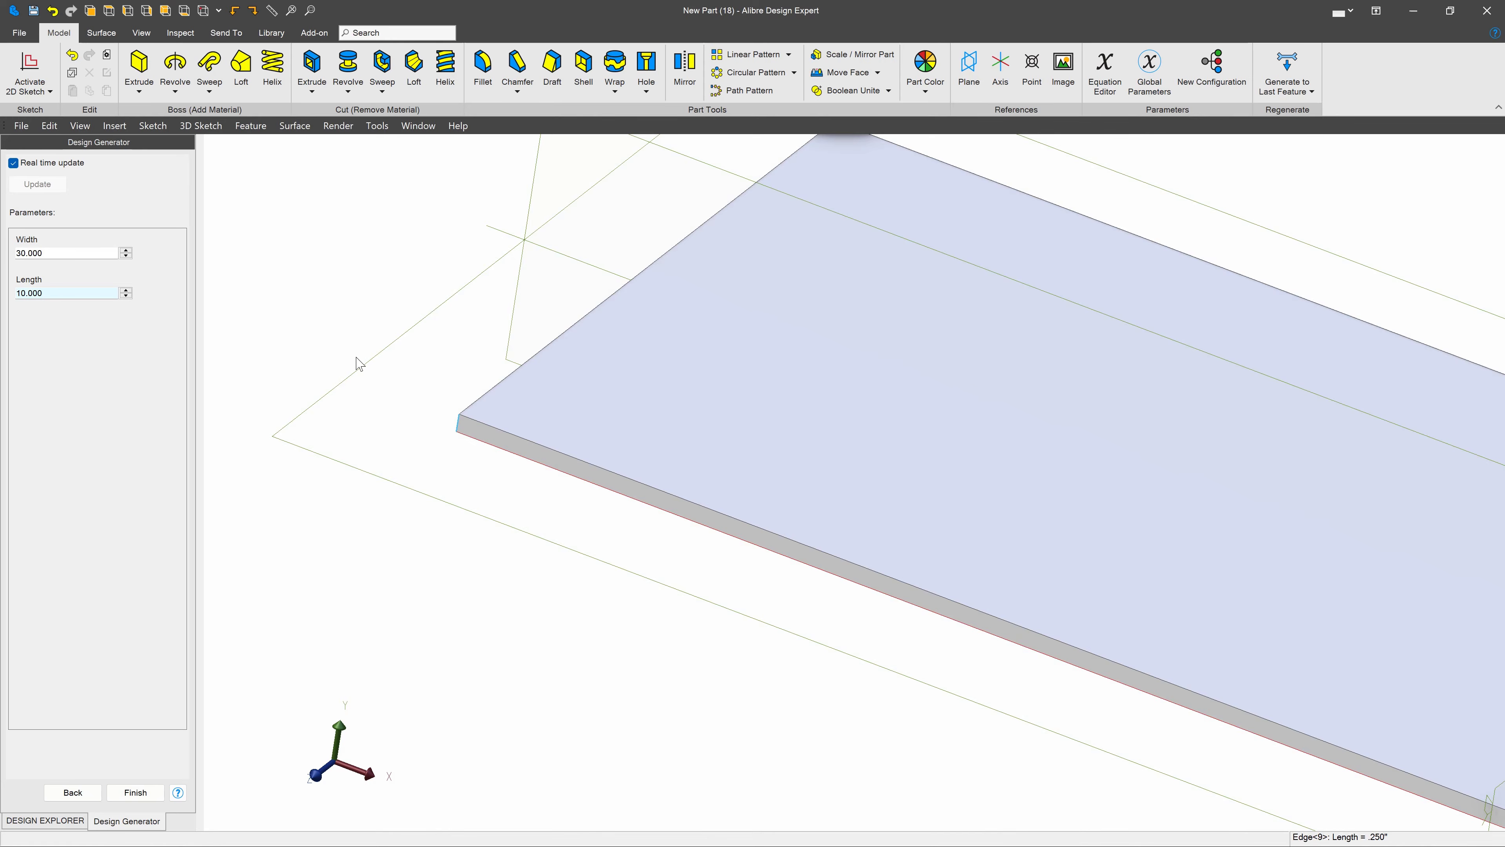
{"action": "scroll", "coordinate": [355, 357], "scroll_direction": "down", "scroll_amount": 8}
{"action": "scroll", "coordinate": [742, 399], "scroll_direction": "up", "scroll_amount": 3}
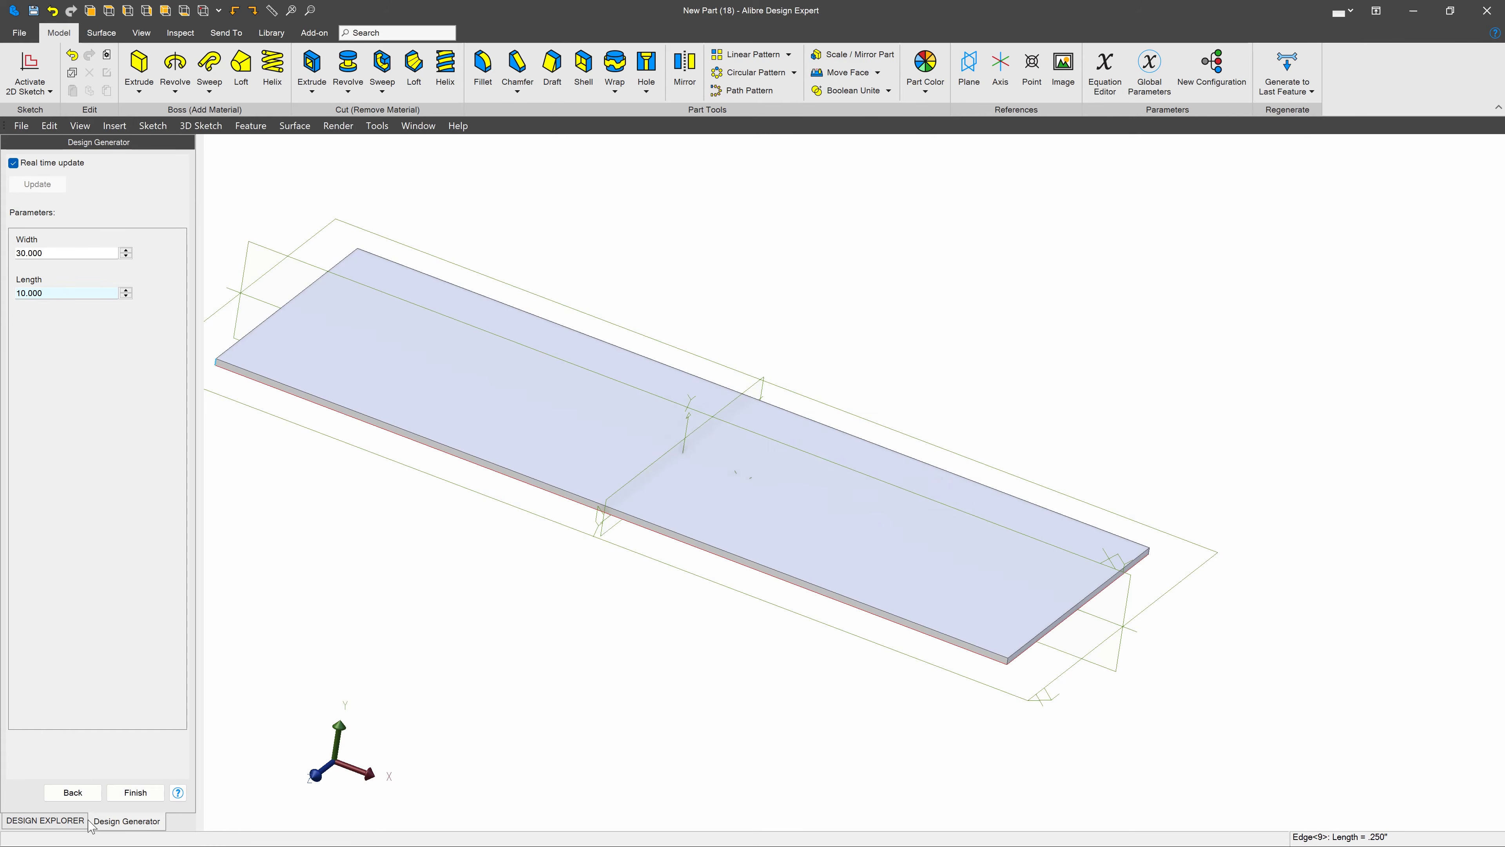
{"action": "left_click", "coordinate": [72, 792]}
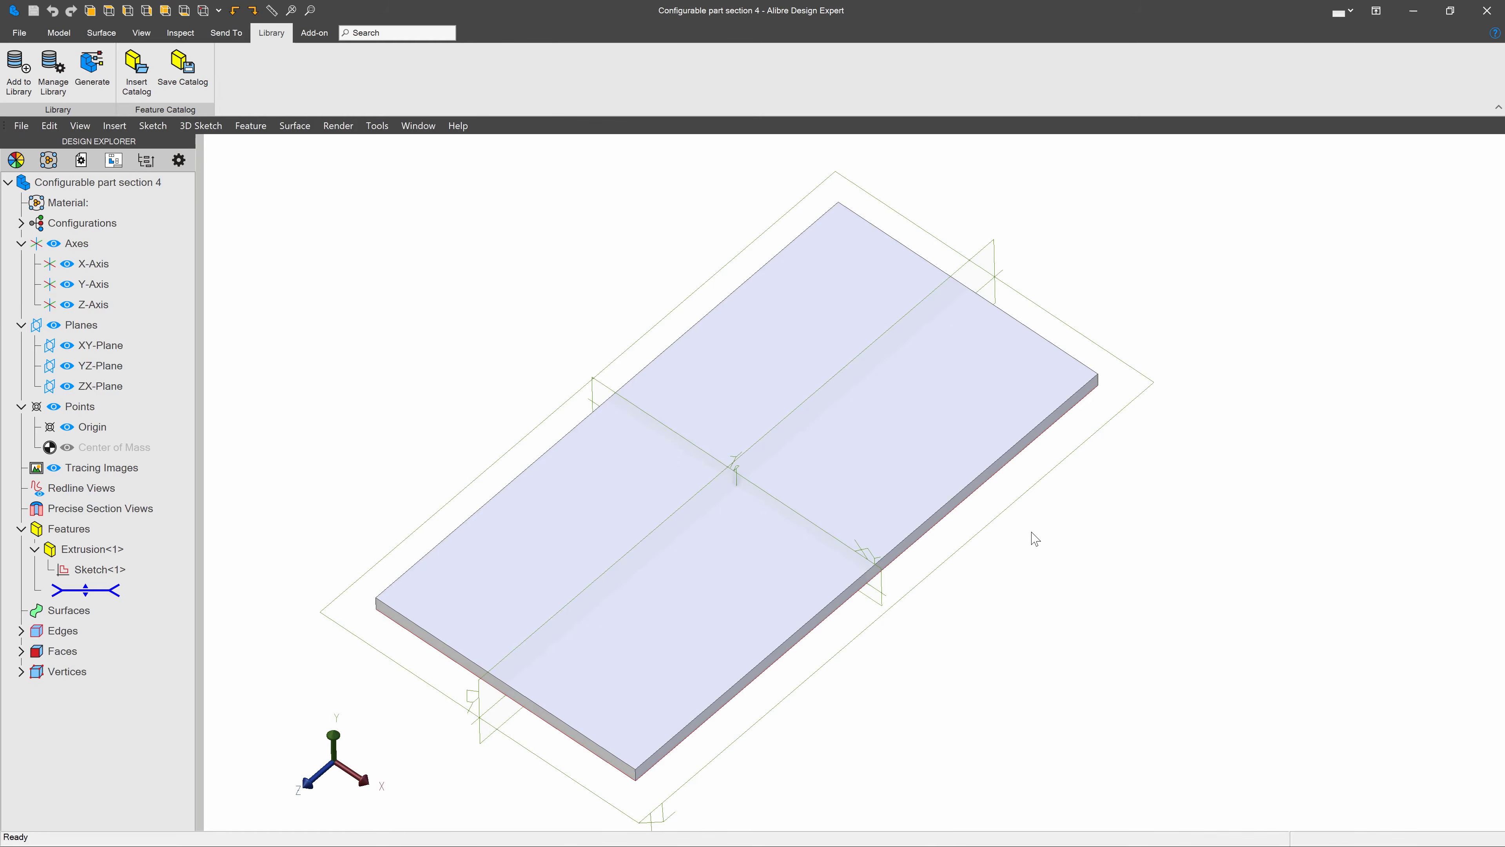
Step: Start adding Configurable part section 4 to the library with all equation parameters included
{"action": "left_click", "coordinate": [18, 68]}
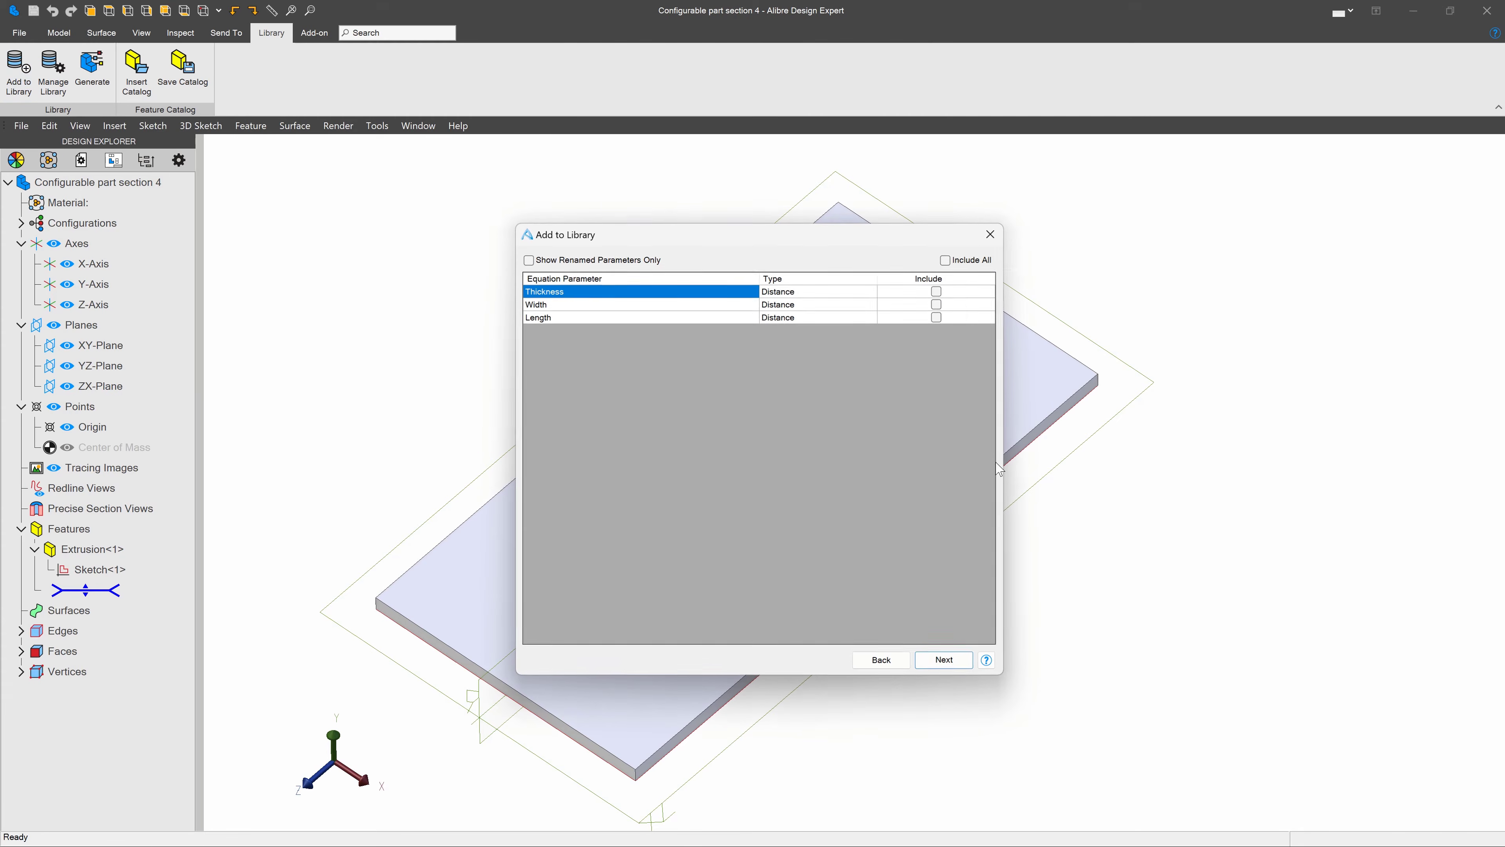
{"action": "left_click", "coordinate": [943, 260]}
{"action": "left_click", "coordinate": [944, 660]}
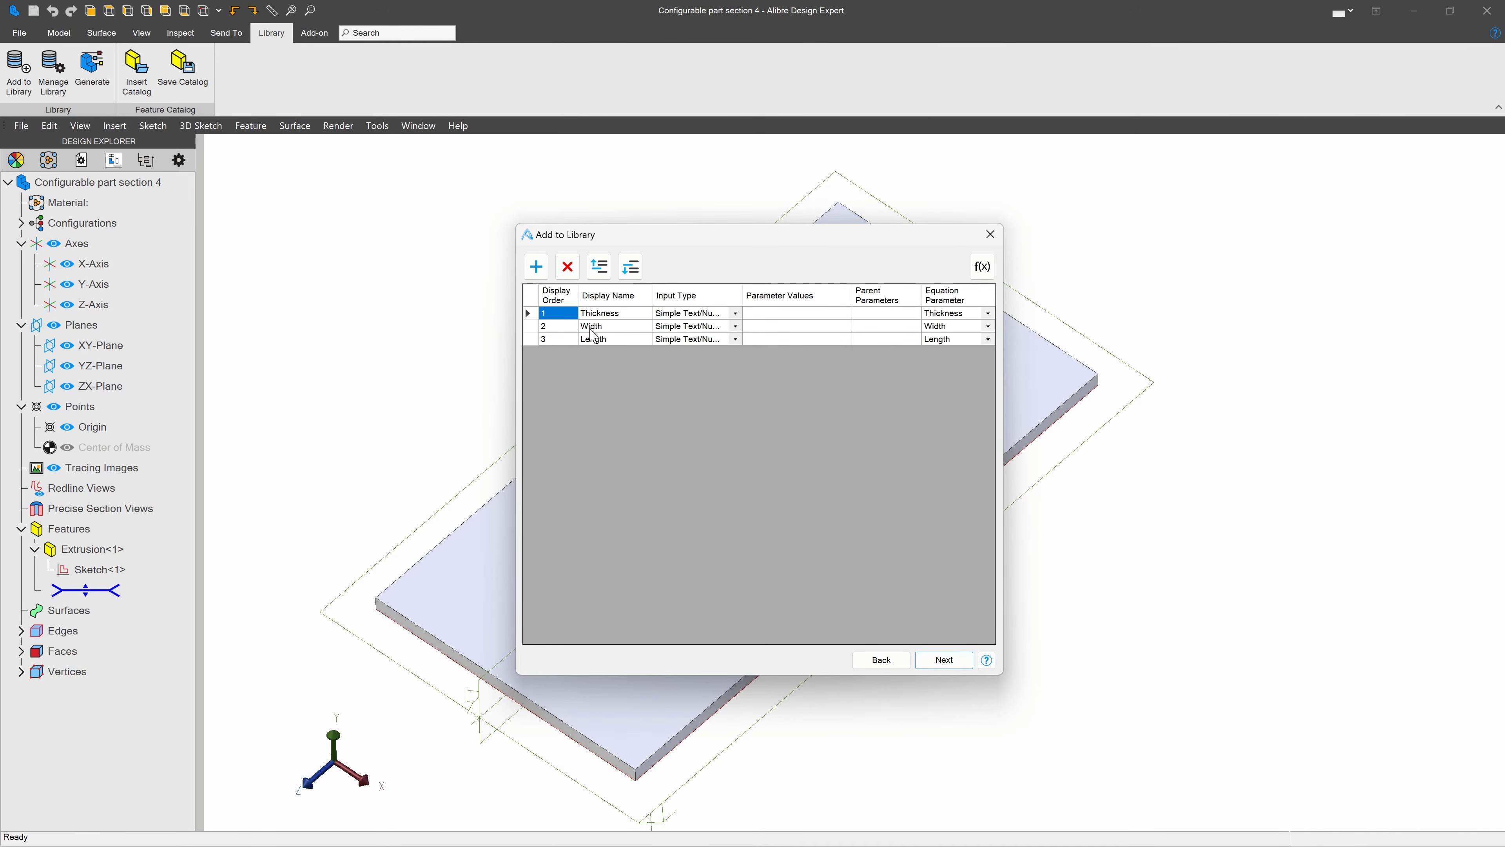
Step: Reorder the parameters of Configurable part section 4 so Thickness comes last, after Width and Length
{"action": "double_click", "coordinate": [589, 309]}
{"action": "key", "text": "BackSpace"}
{"action": "left_click", "coordinate": [630, 265]}
{"action": "left_click", "coordinate": [629, 265]}
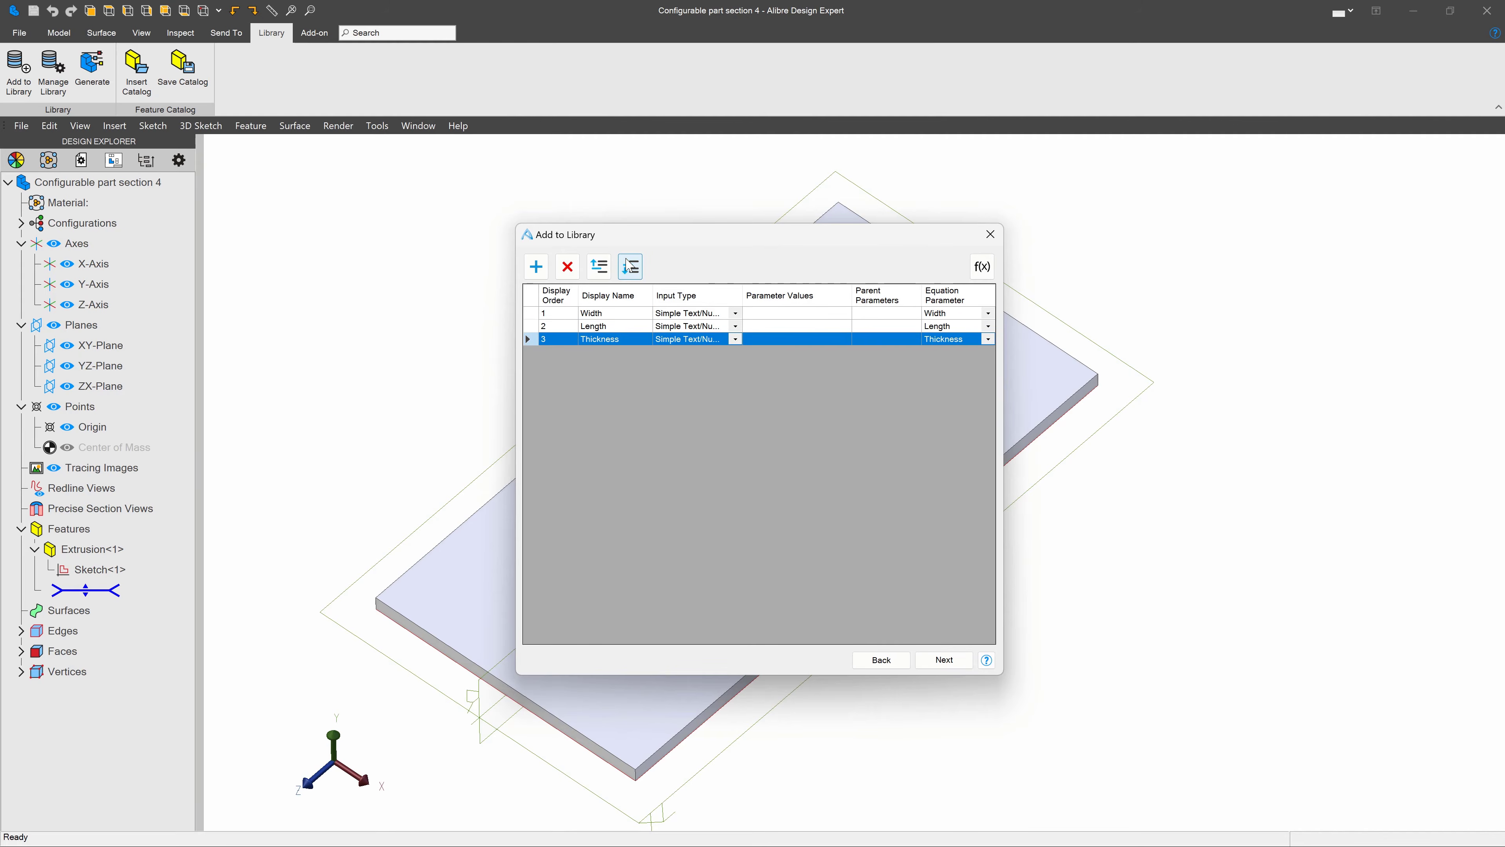
Step: Set the input type of Width and Length to Numeric User Input and of Thickness to Range Driven
{"action": "left_click", "coordinate": [739, 313]}
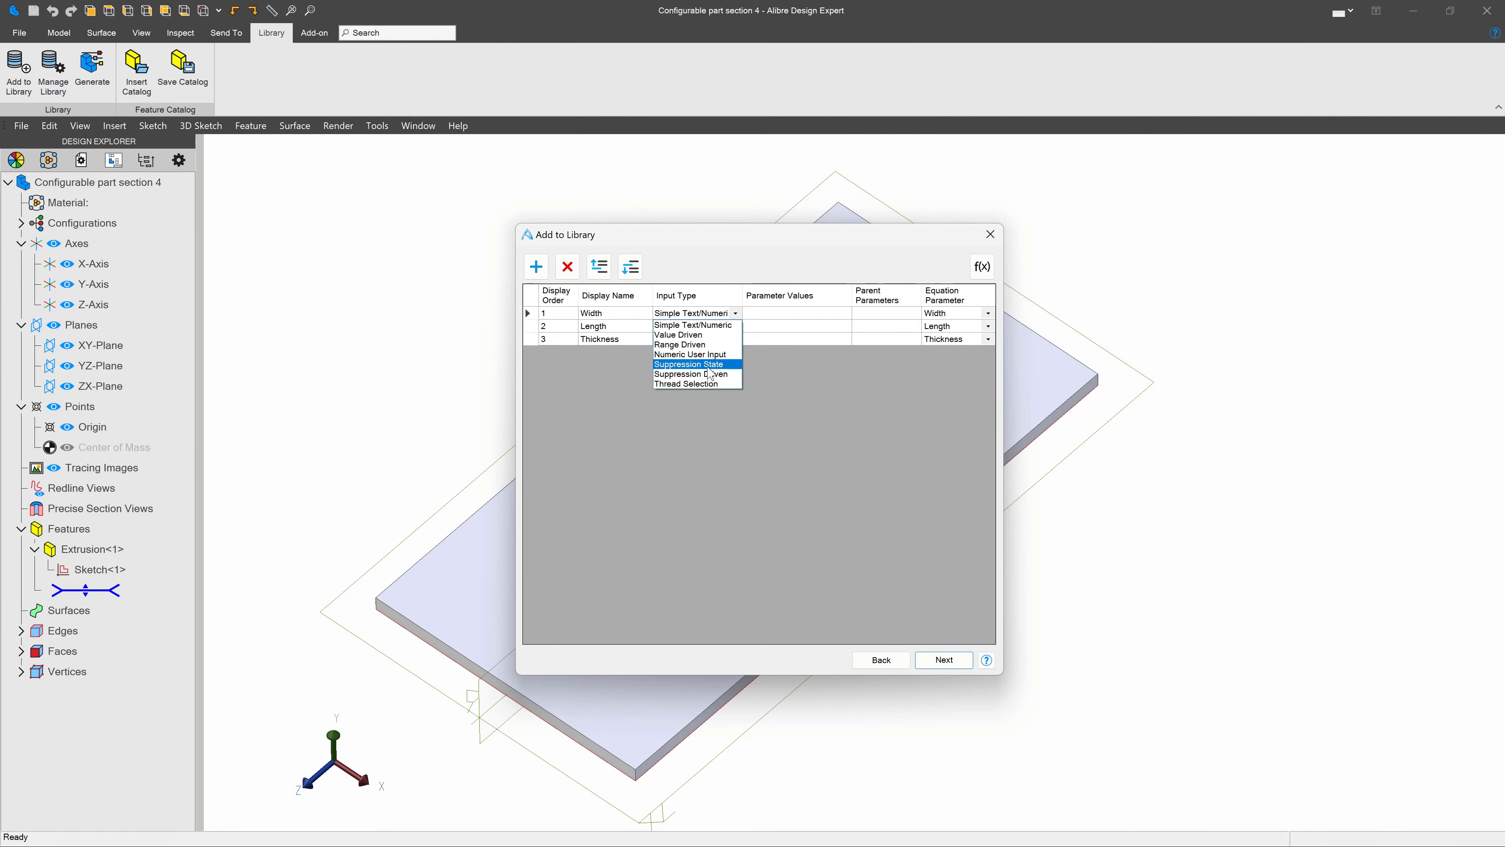
{"action": "left_click", "coordinate": [692, 355]}
{"action": "left_click", "coordinate": [735, 326]}
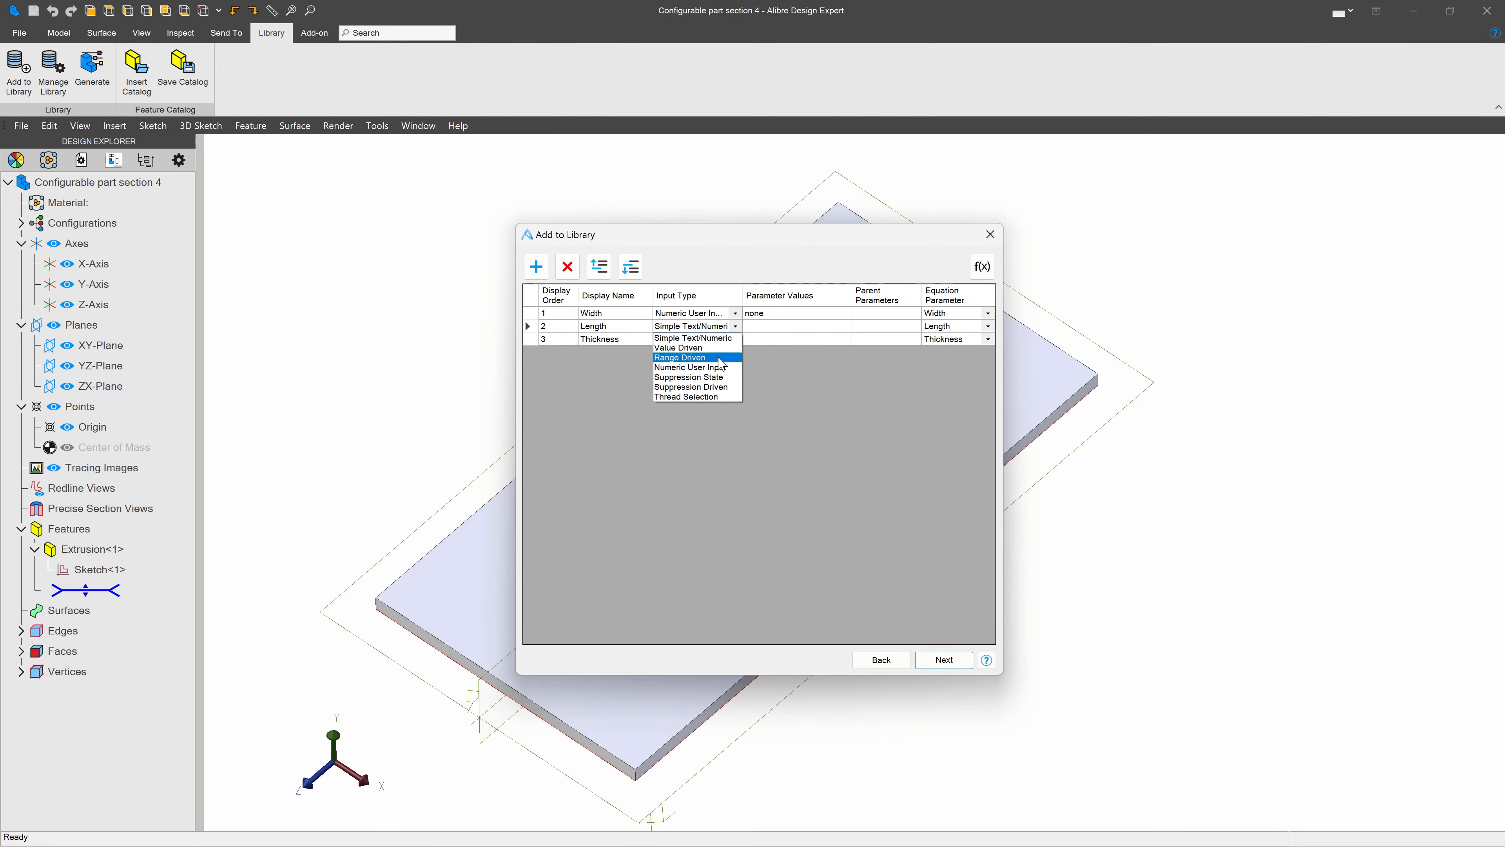
{"action": "left_click", "coordinate": [735, 363]}
{"action": "left_click", "coordinate": [735, 339]}
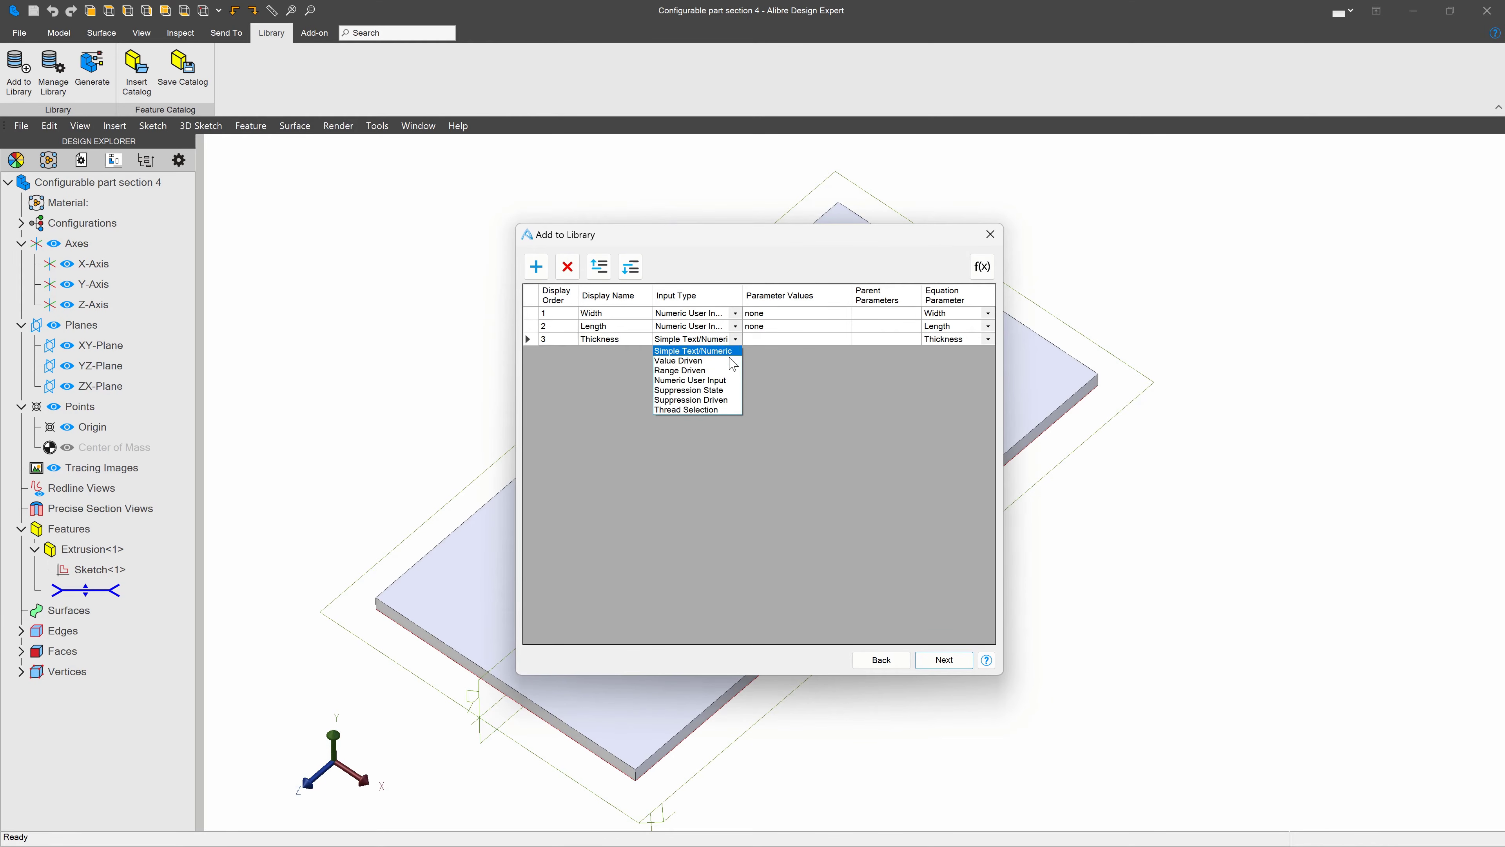
{"action": "left_click", "coordinate": [688, 358]}
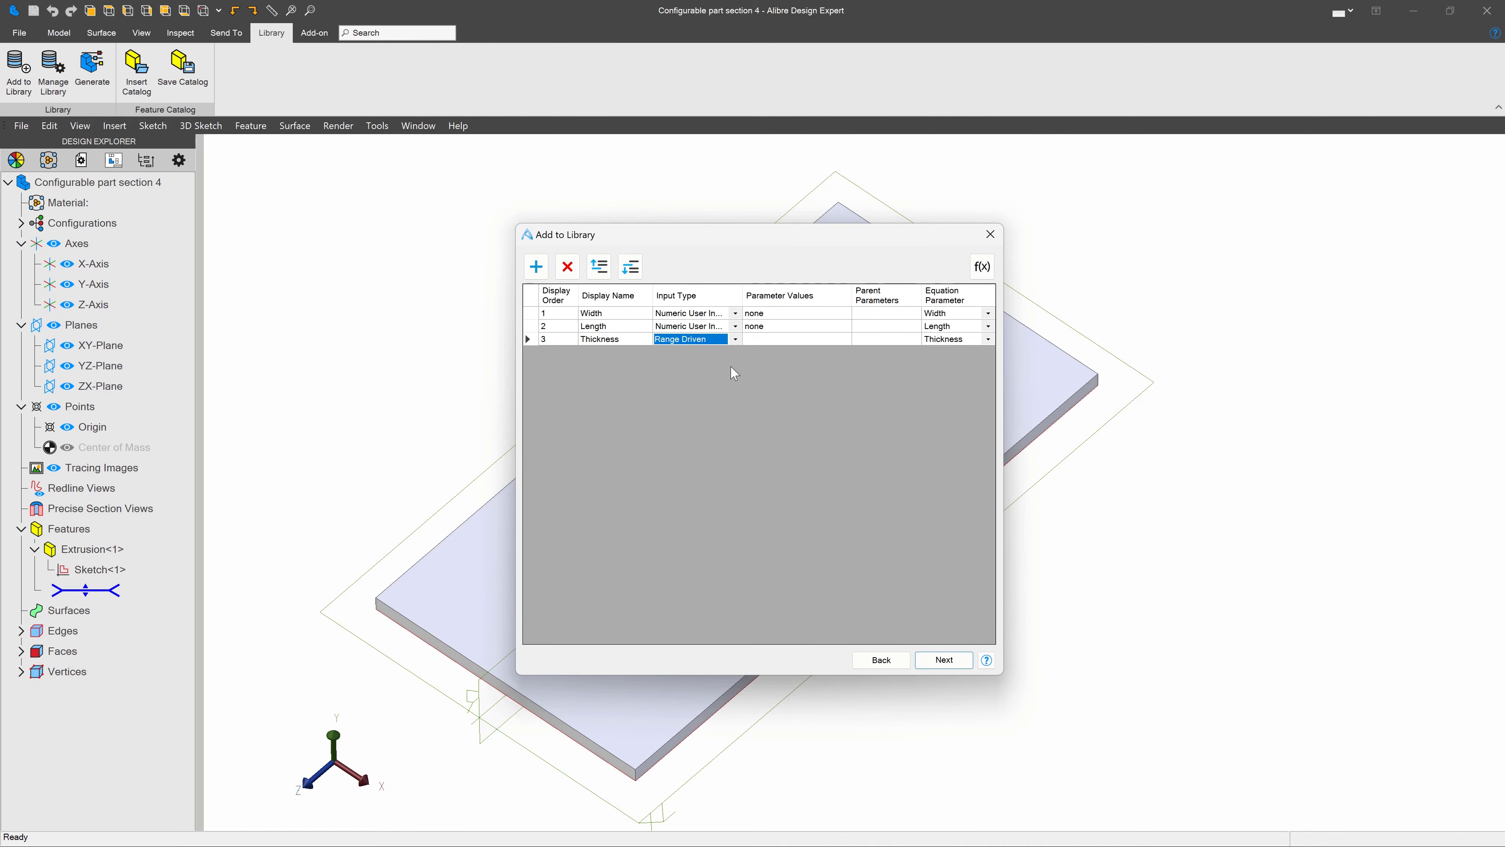
Step: Edit Thickness's parameter values and assign both Width and Length as its driving parameters
{"action": "left_click", "coordinate": [820, 341]}
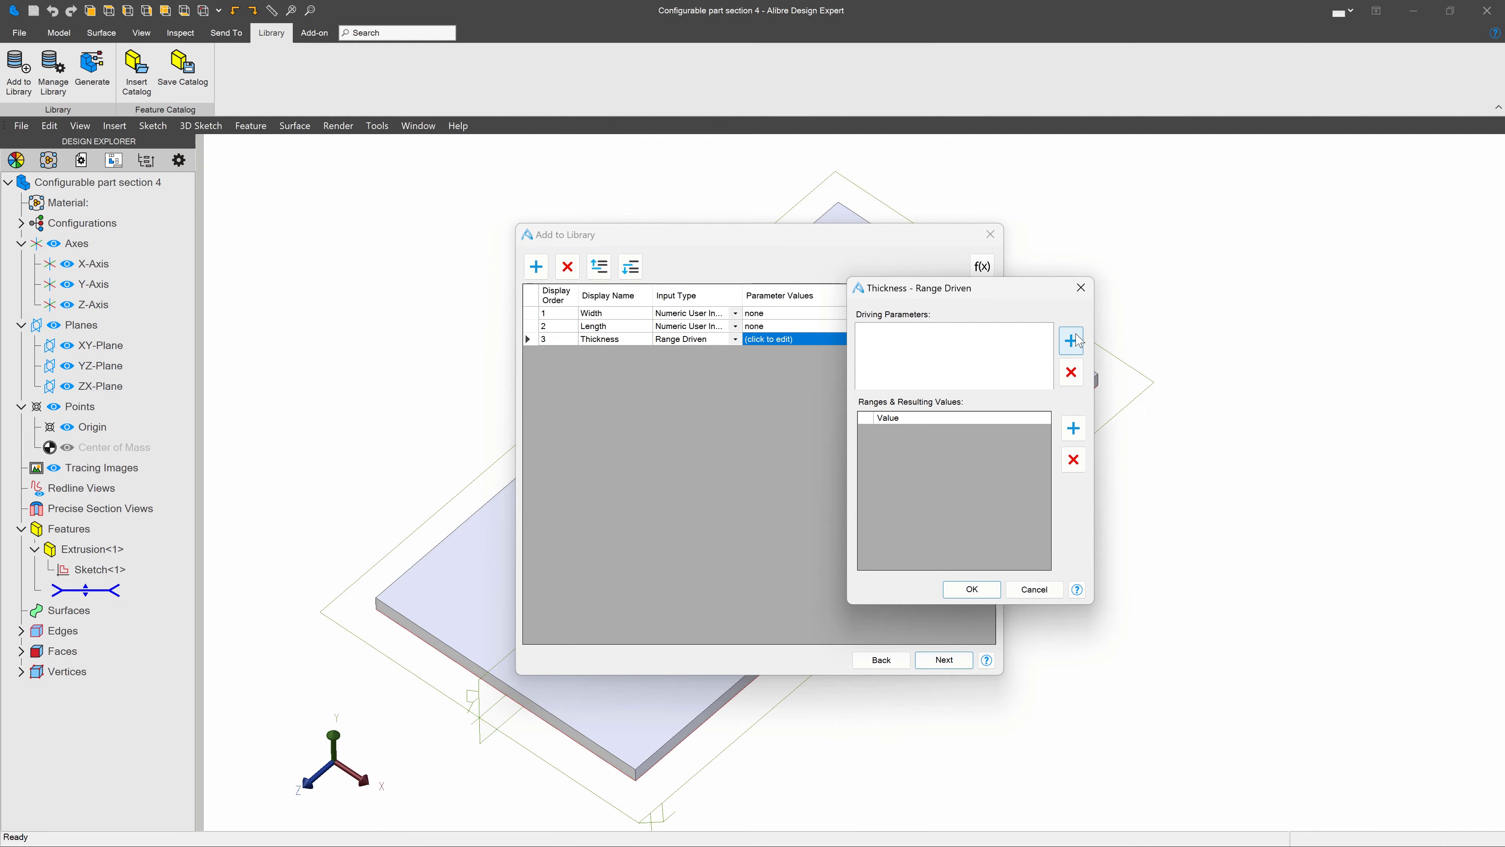
{"action": "left_click", "coordinate": [1070, 340]}
{"action": "left_click", "coordinate": [881, 209]}
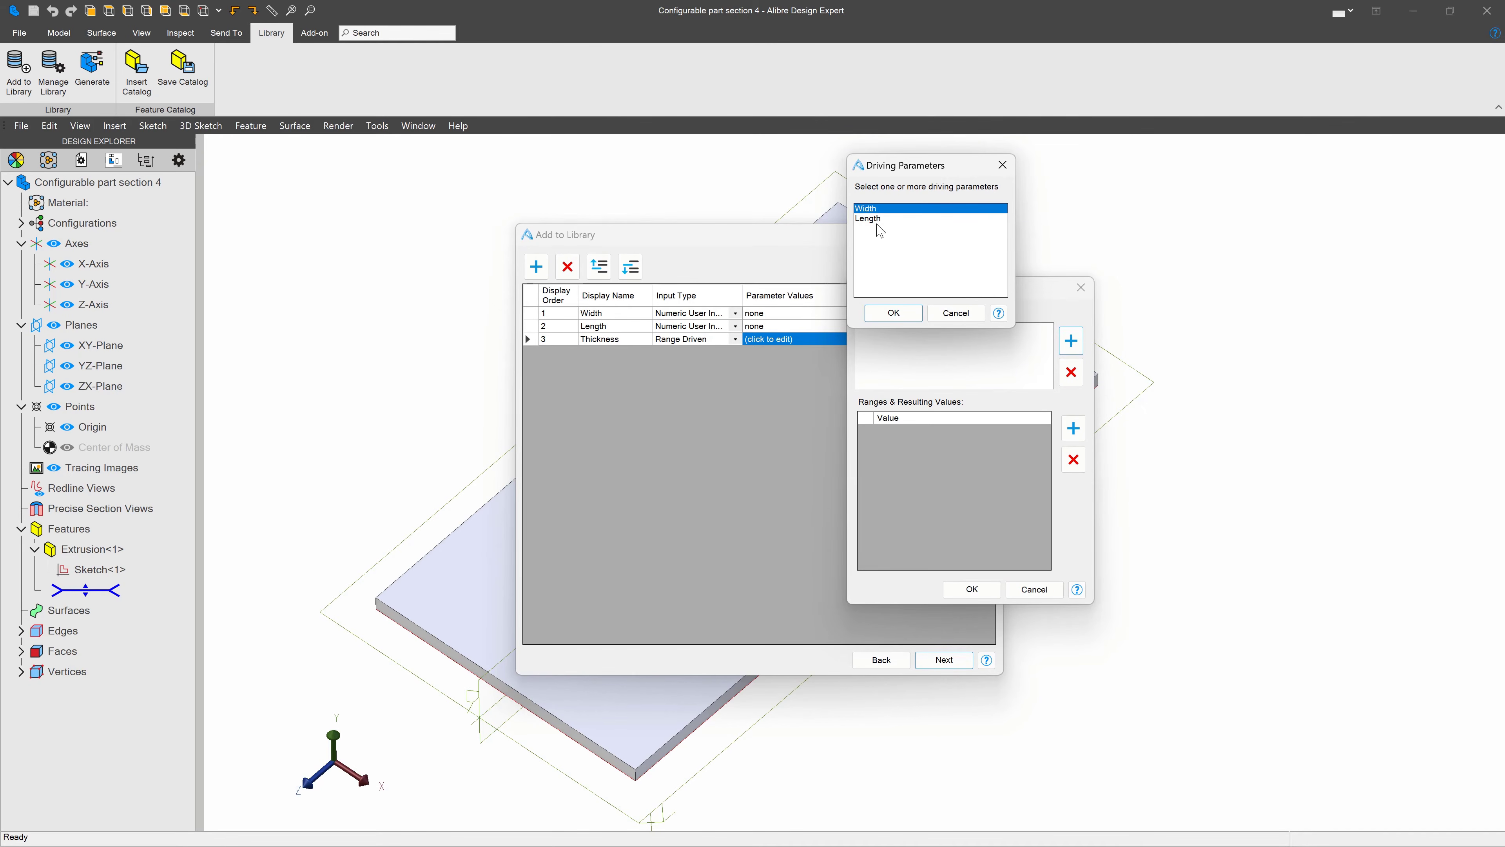
{"action": "left_click", "coordinate": [874, 211]}
{"action": "left_click", "coordinate": [872, 210]}
{"action": "left_click", "coordinate": [868, 219]}
{"action": "left_click", "coordinate": [892, 312]}
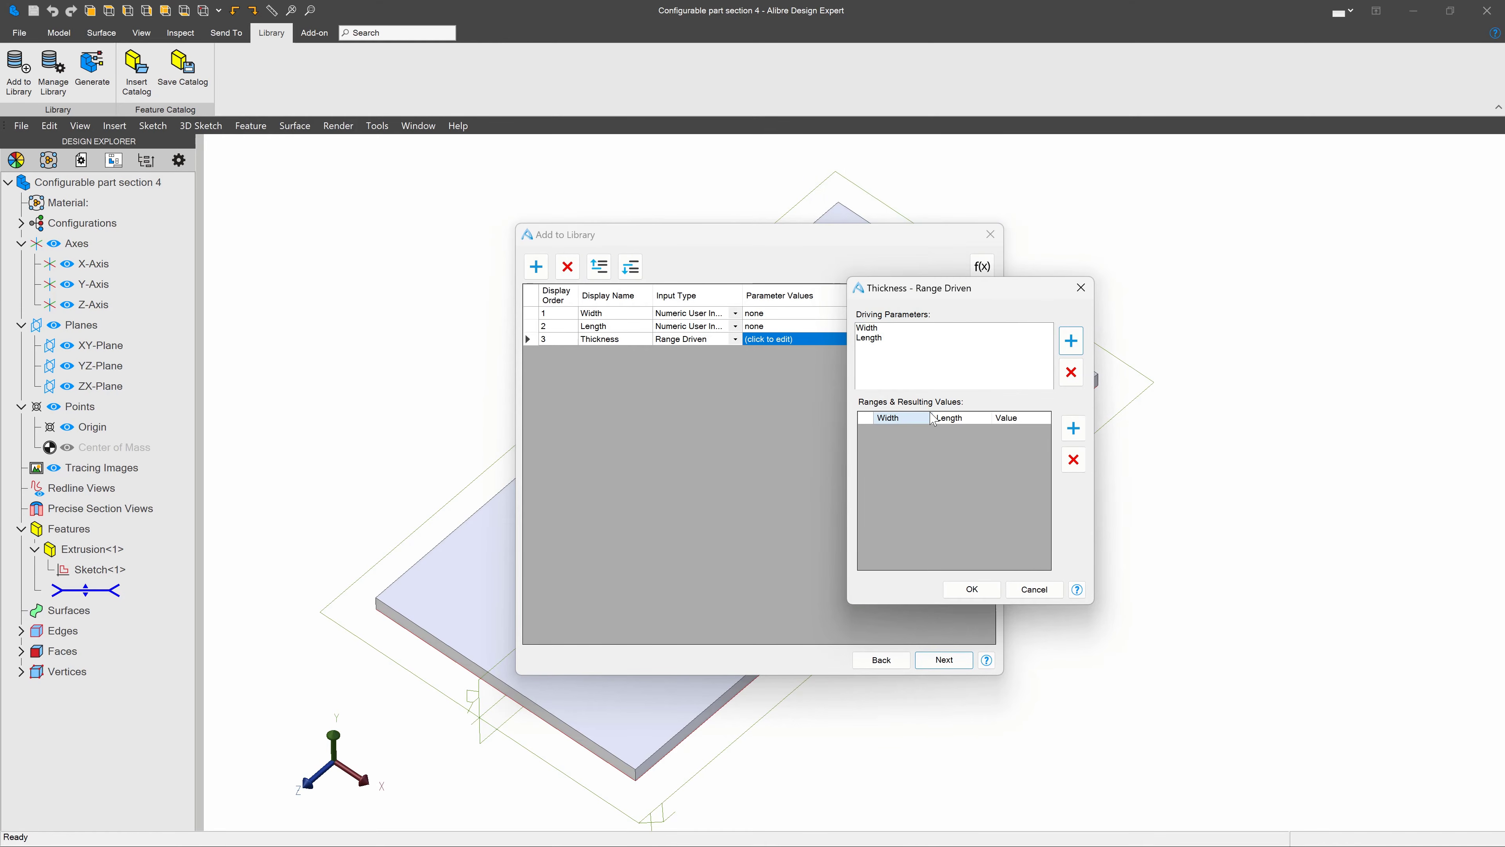
Step: Add a first Thickness range row with Width 0-5, Length 0-3 and resulting value .25
{"action": "left_click", "coordinate": [1073, 428]}
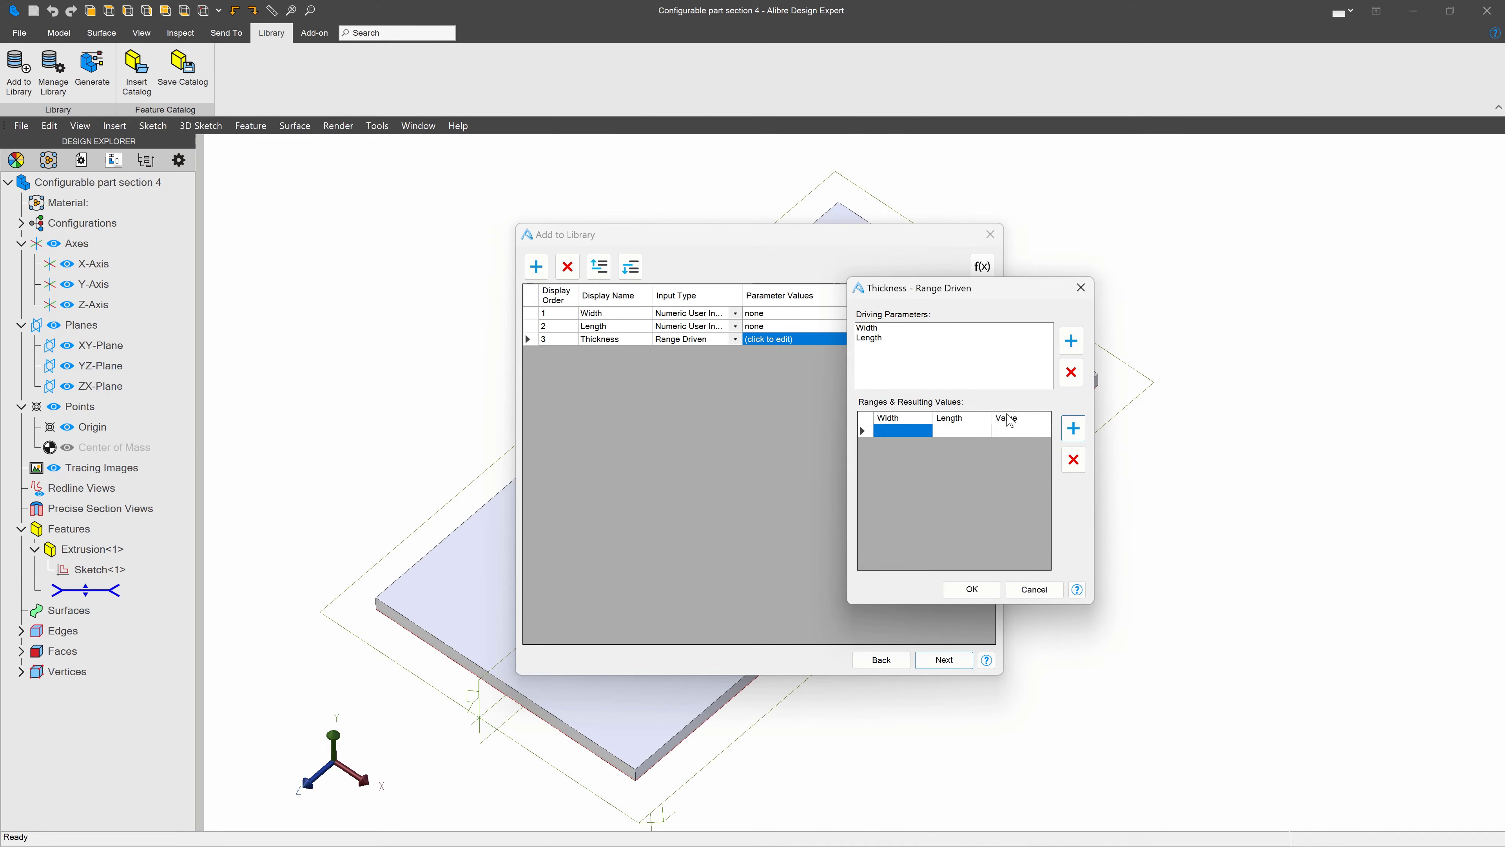
{"action": "left_click", "coordinate": [919, 437]}
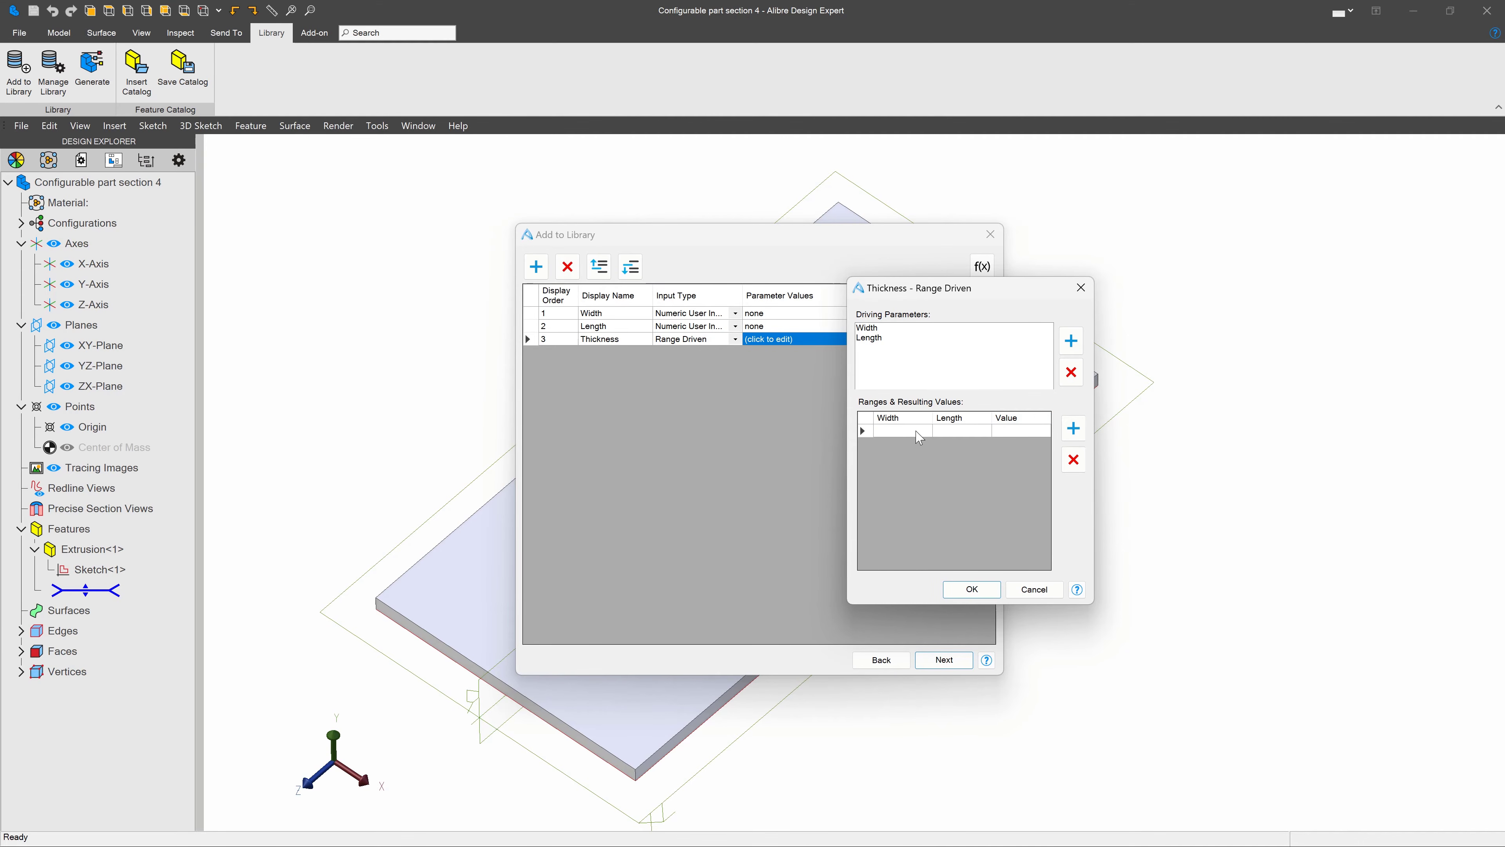
{"action": "type", "text": "0-50-"}
{"action": "key", "text": "Tab"}
{"action": "type", "text": ".25"}
Step: Add a second Thickness range row with Width 0-5, Length 3.0001-5 and resulting value .5
{"action": "left_click", "coordinate": [1073, 428]}
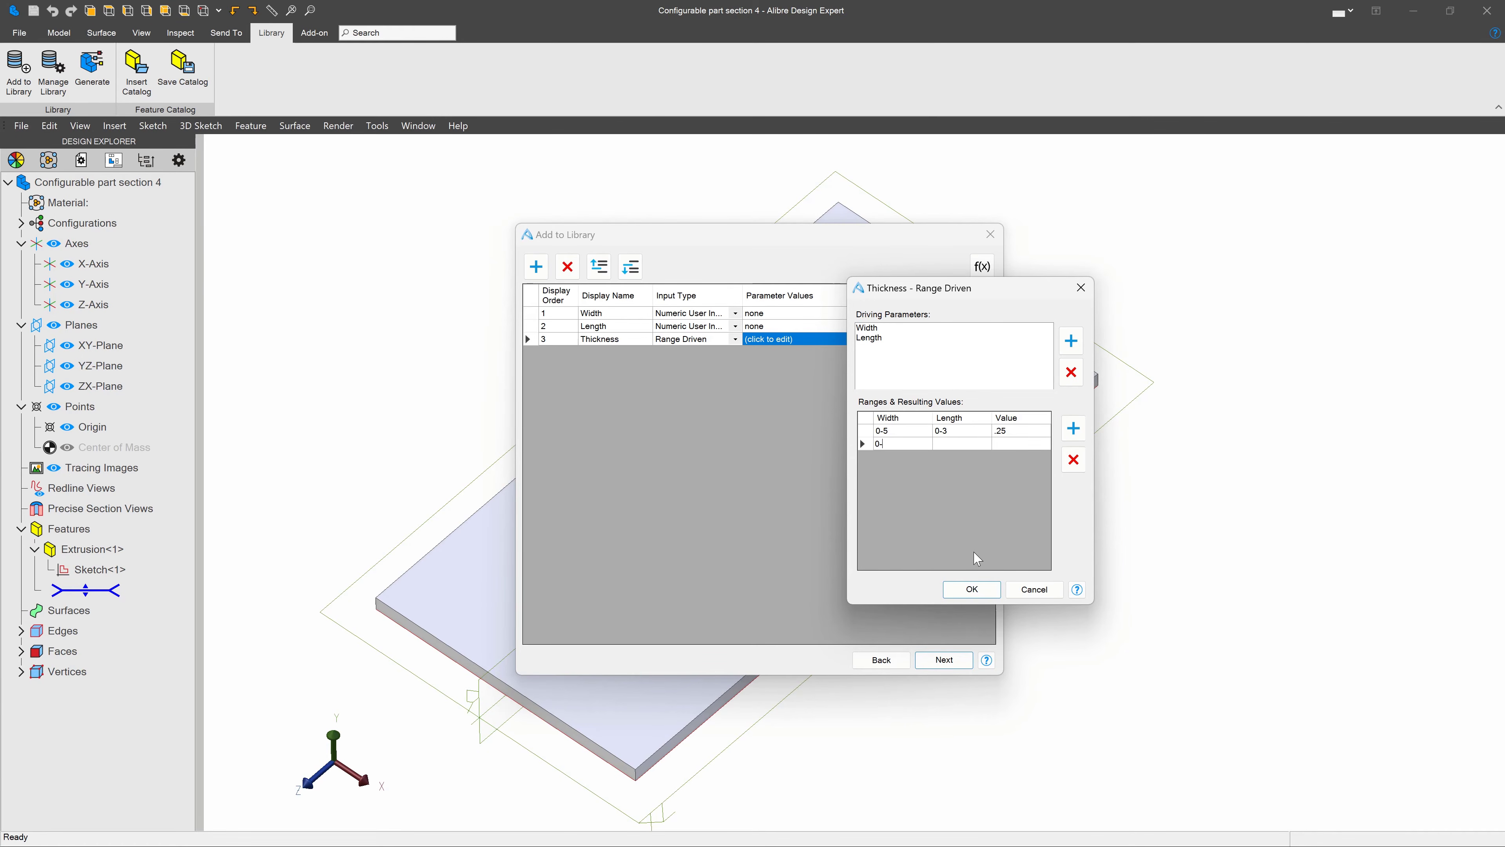
{"action": "key", "text": "Tab"}
{"action": "type", "text": "3.00"}
Step: Add a third Thickness range row with Width 5.0001-10 and fill in its Length range and resulting value
{"action": "left_click", "coordinate": [1073, 428]}
{"action": "left_click", "coordinate": [887, 457]}
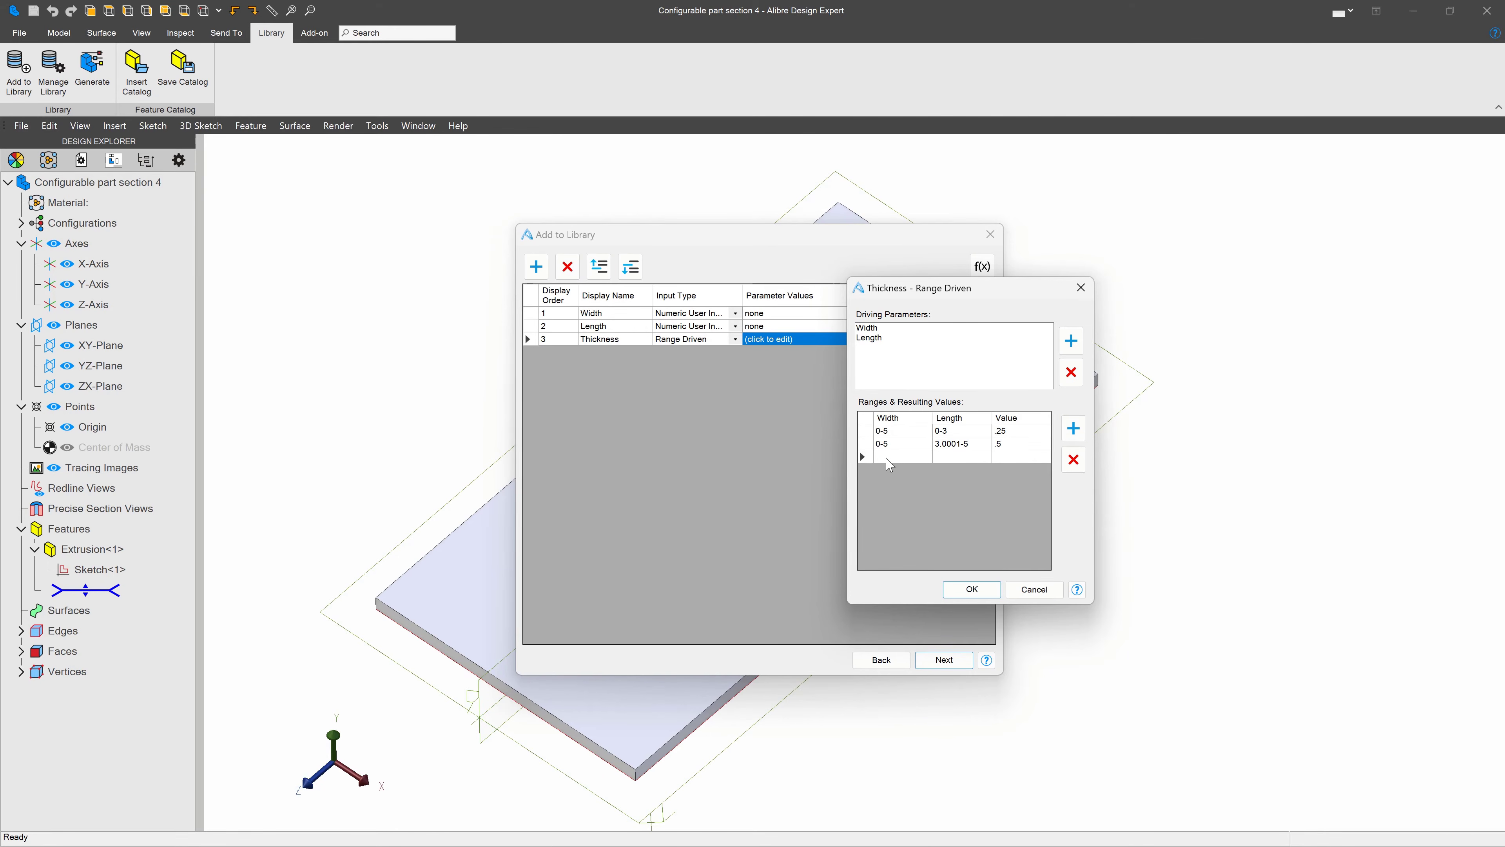
{"action": "type", "text": "5.0001-10"}
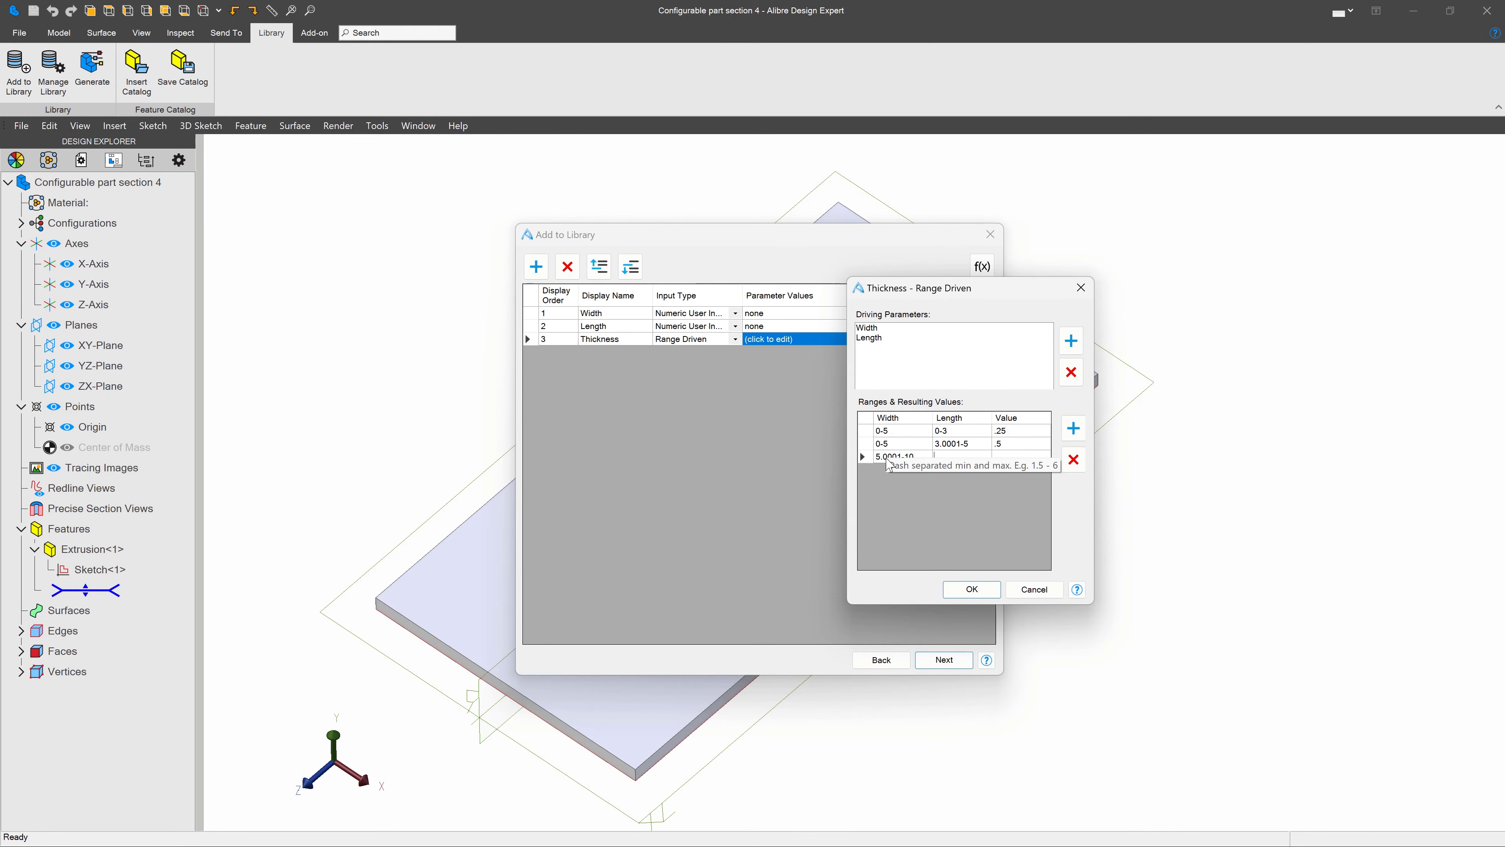
{"action": "type", "text": "5.00001-10"}
{"action": "key", "text": "Tab"}
Step: Accept the Thickness ranges and finish adding the part to the Sample Parts collection folder
{"action": "left_click", "coordinate": [976, 593]}
{"action": "left_click", "coordinate": [941, 664]}
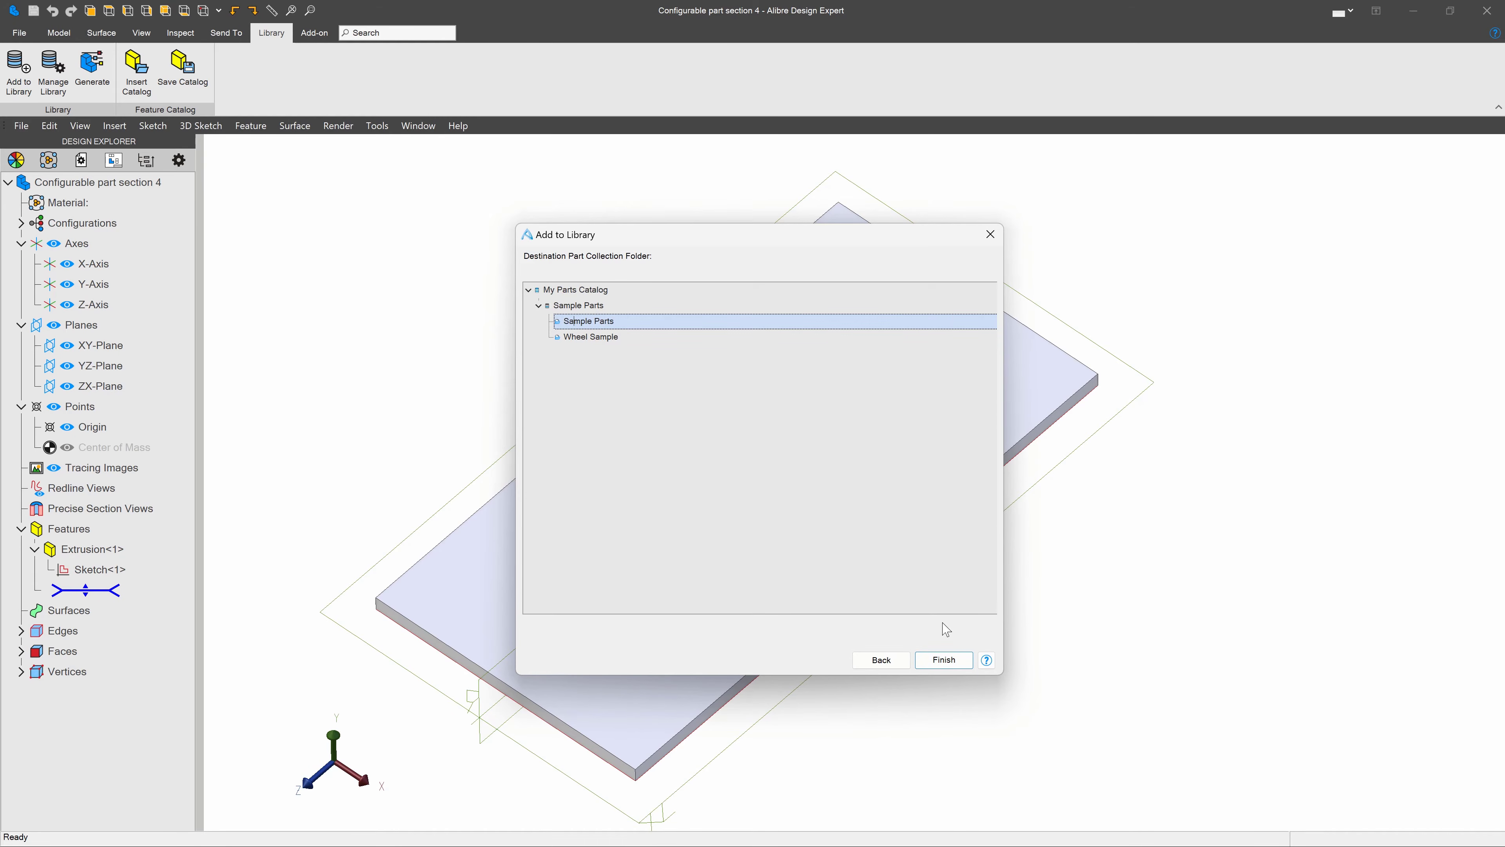
{"action": "left_click", "coordinate": [944, 659]}
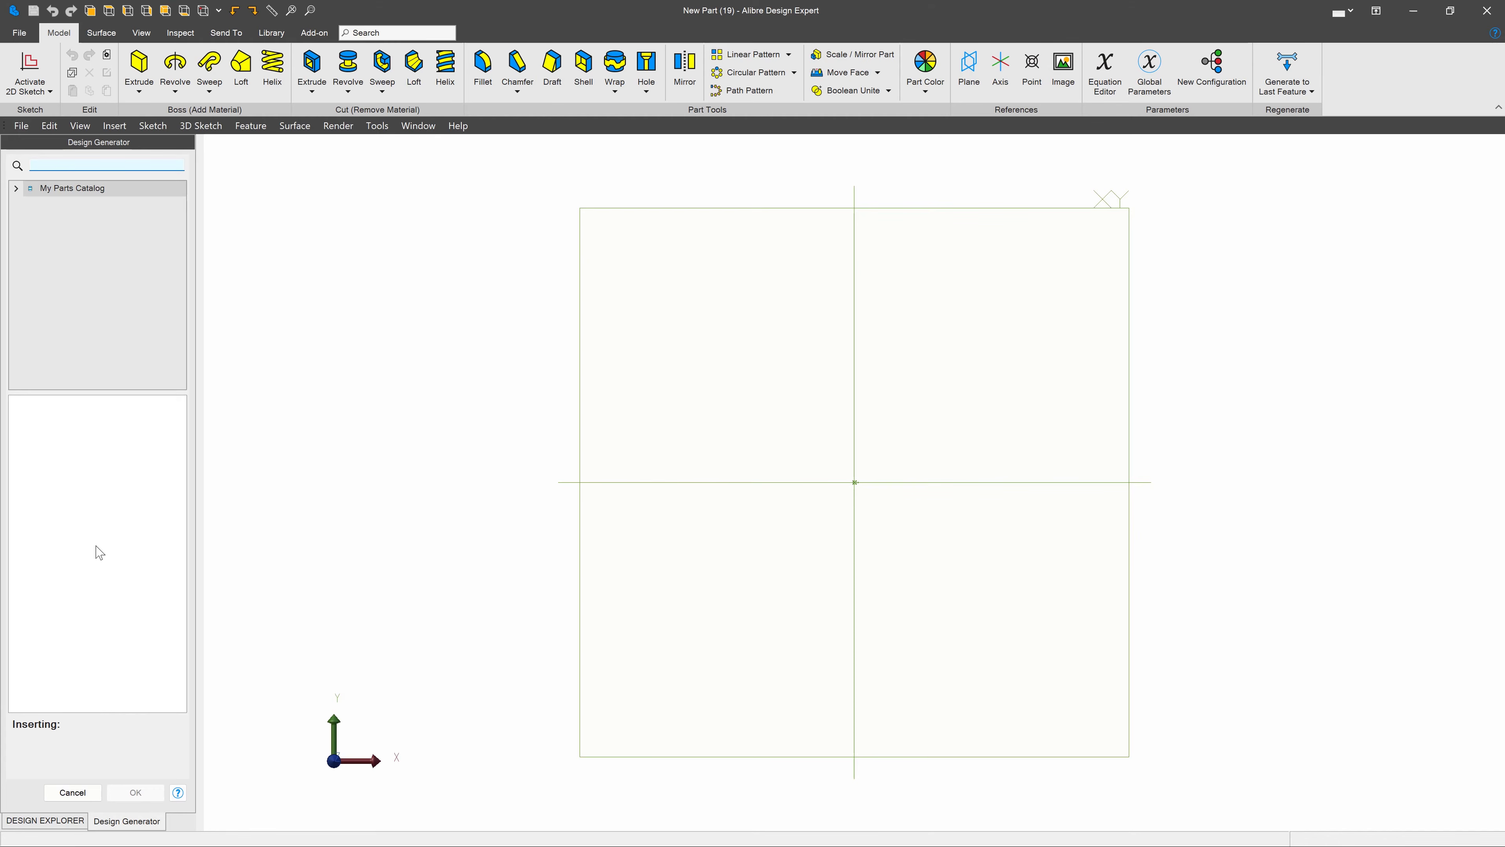
Step: Insert the newly added configurable plate from the Sample Parts collection of My Parts Catalog into the new part
{"action": "left_click", "coordinate": [16, 188]}
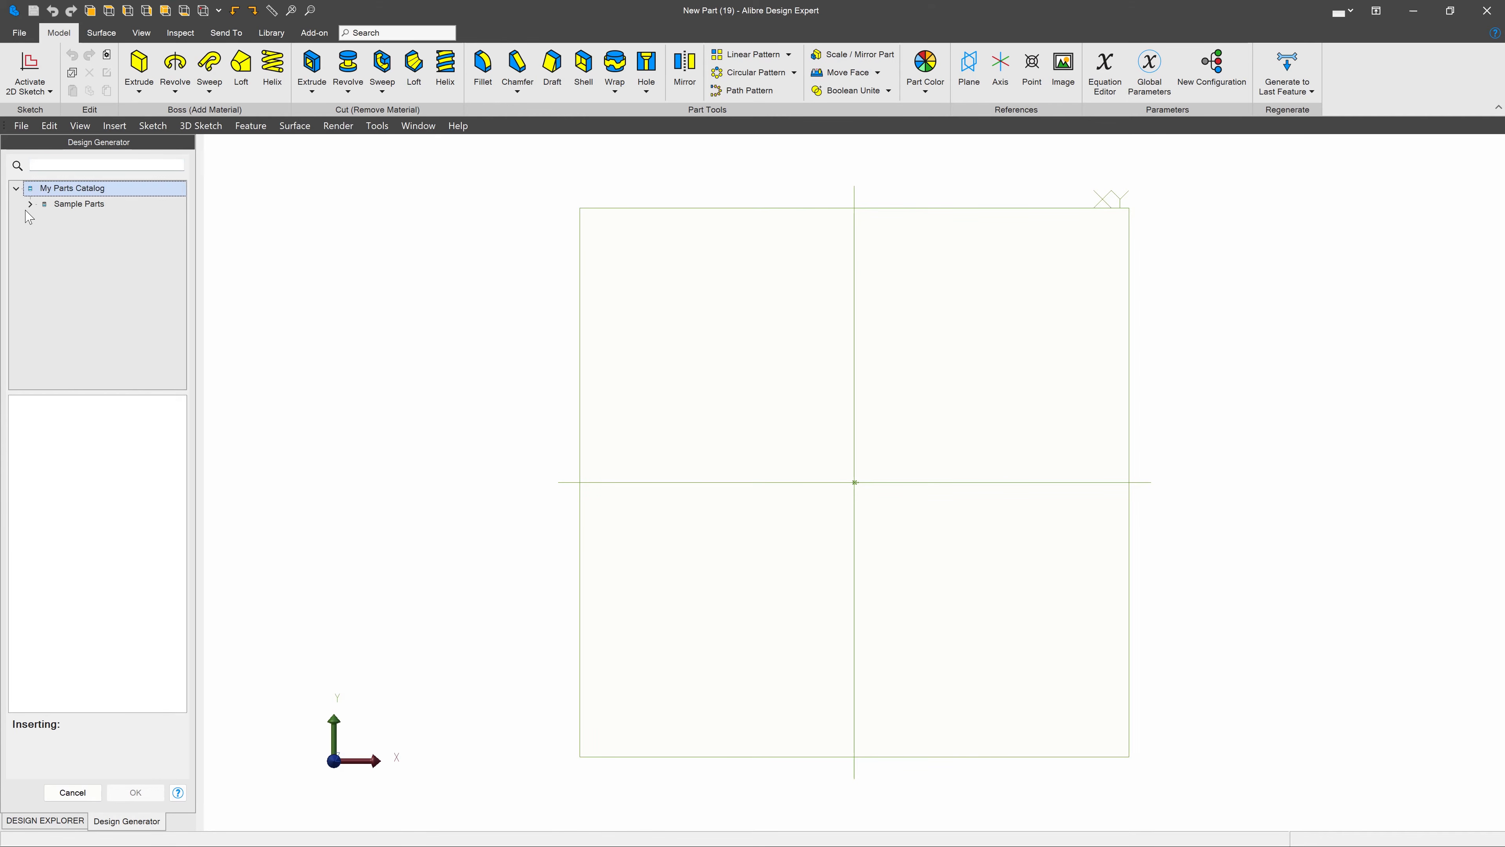
{"action": "left_click", "coordinate": [28, 203]}
{"action": "left_click", "coordinate": [103, 220]}
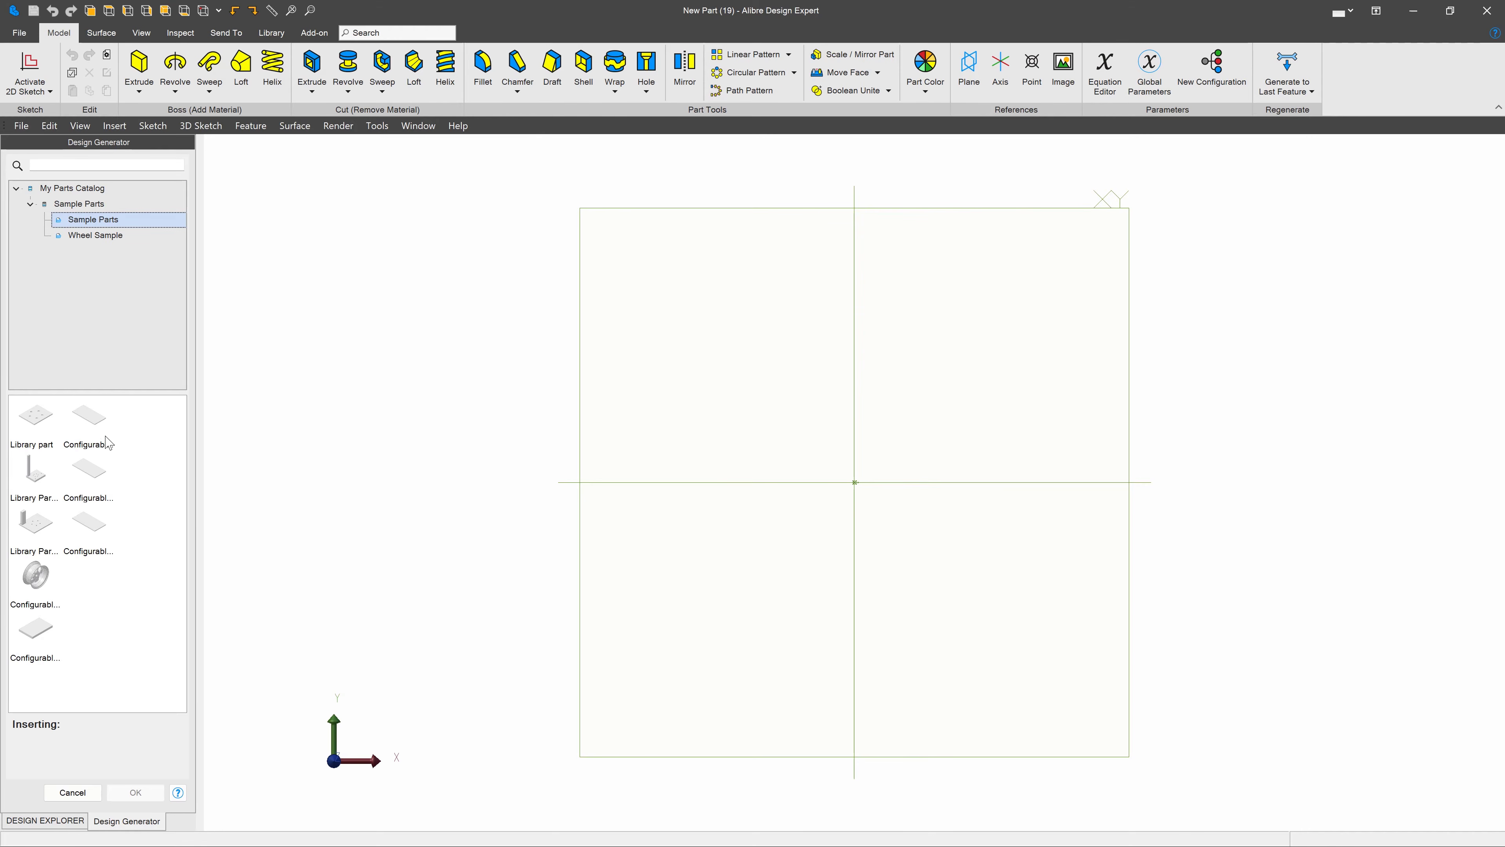
{"action": "left_click", "coordinate": [92, 543]}
{"action": "left_click", "coordinate": [136, 793]}
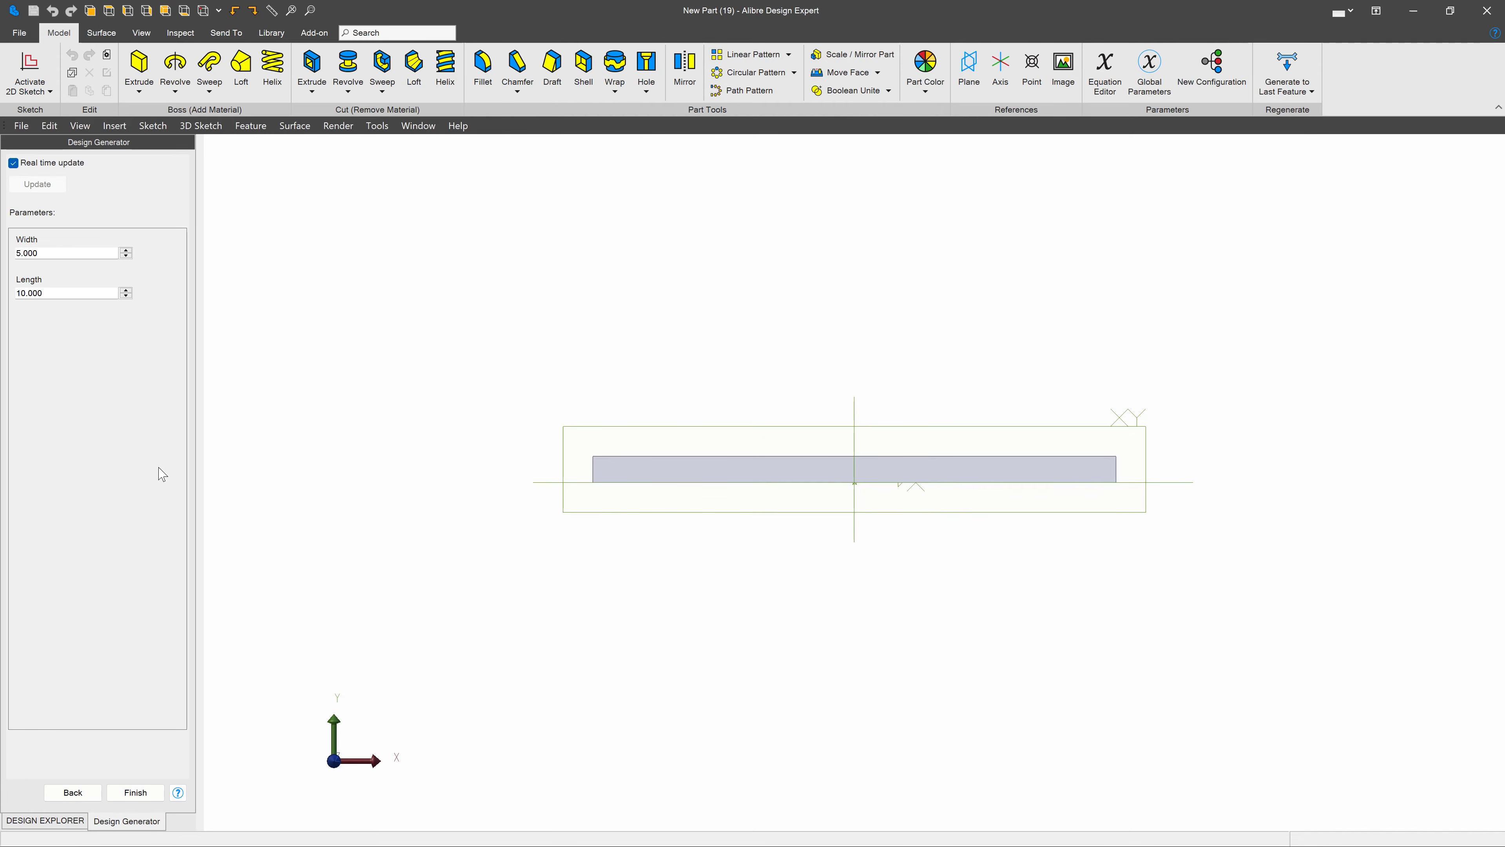
Step: Set the inserted plate's Width to 1 and Length to 1
{"action": "left_click_drag", "start_coordinate": [70, 254], "coordinate": [2, 243]}
{"action": "middle_click_drag", "start_coordinate": [753, 610], "coordinate": [735, 628]}
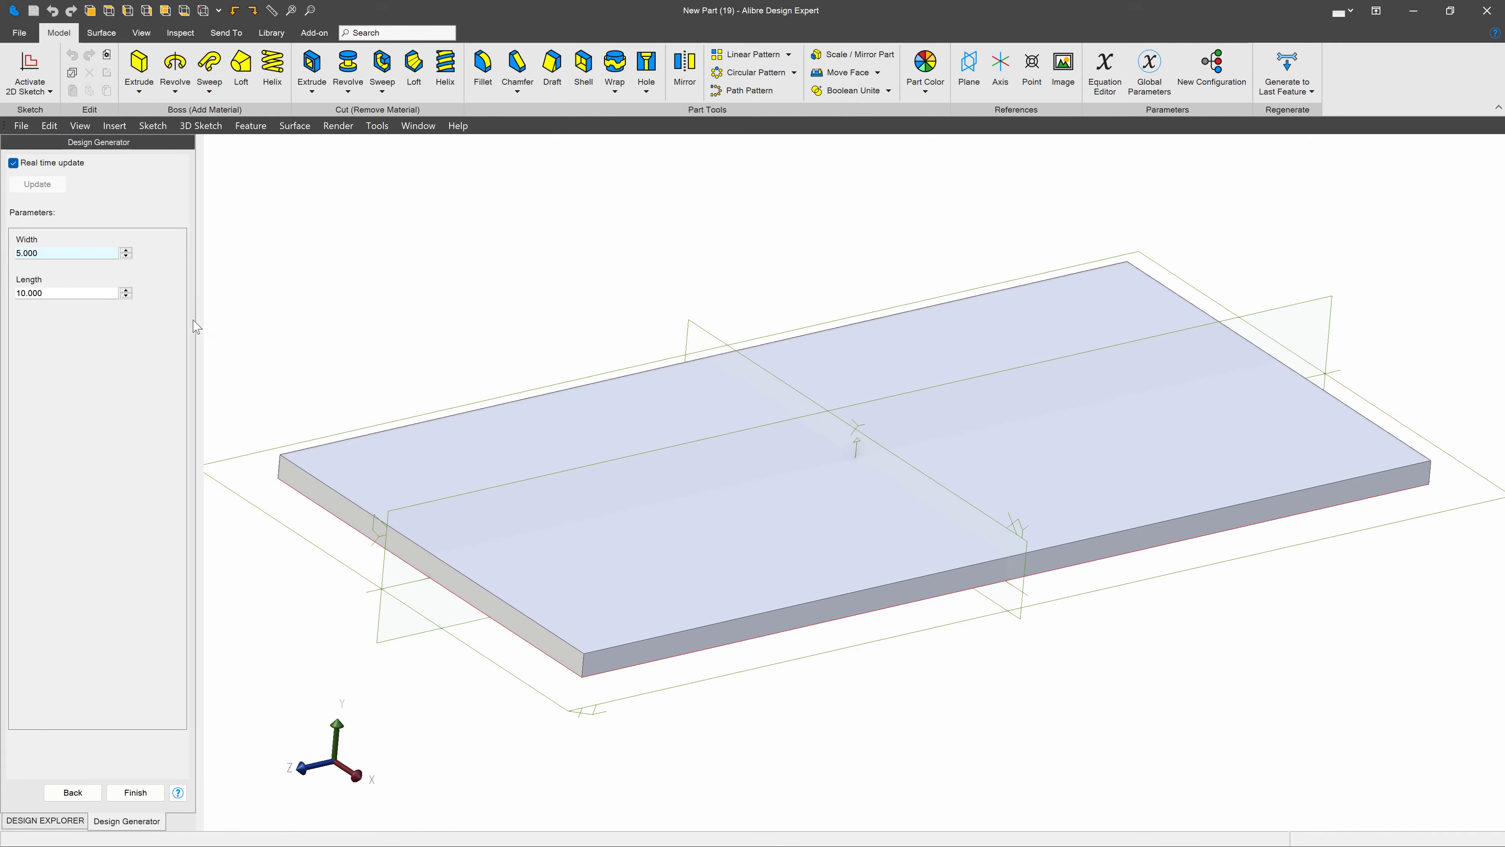
{"action": "left_click_drag", "start_coordinate": [61, 253], "coordinate": [2, 243]}
{"action": "type", "text": "1"}
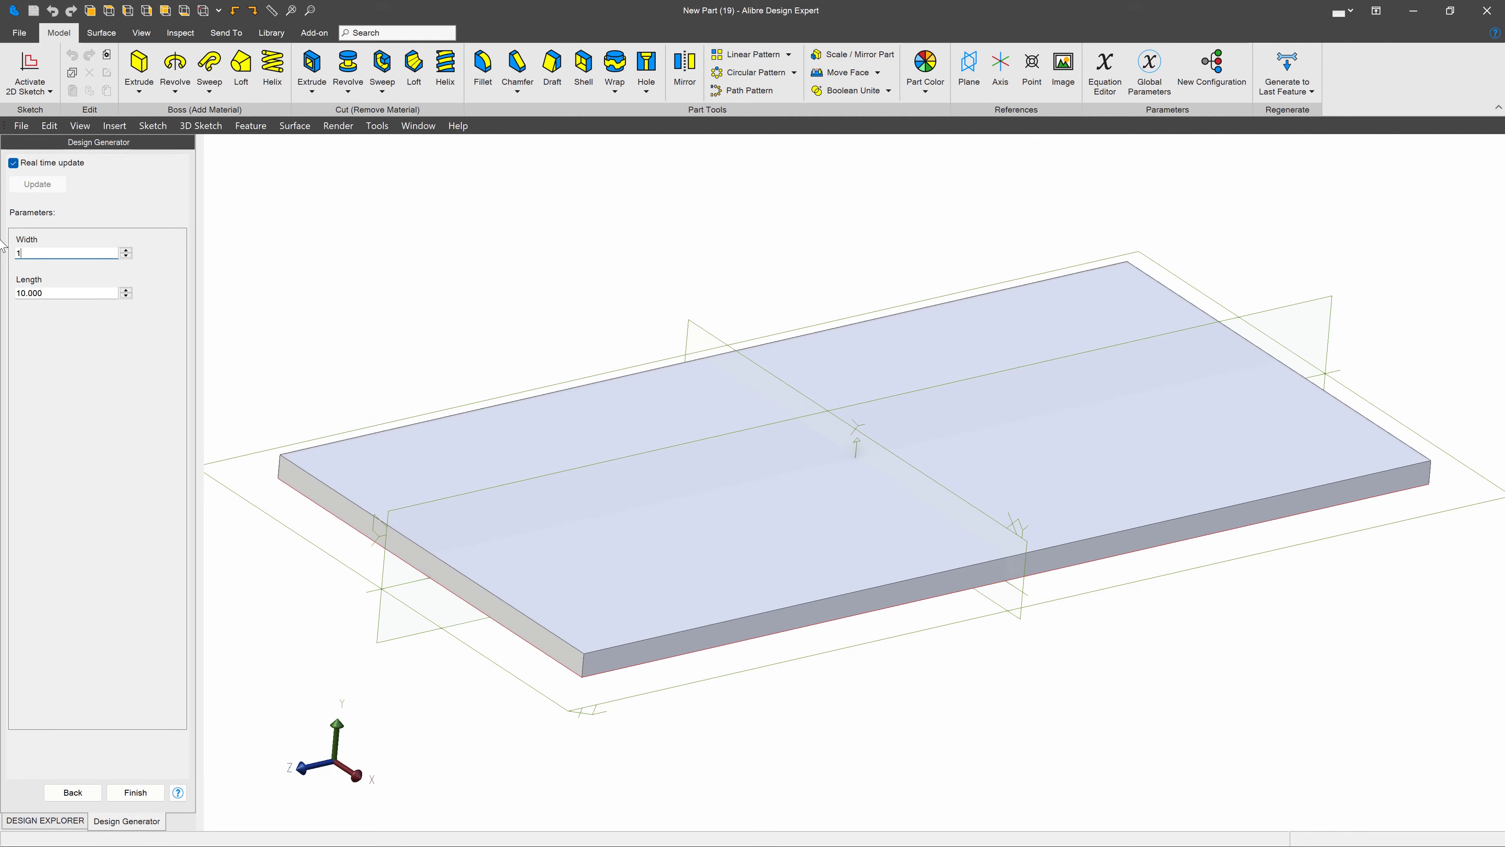
{"action": "key", "text": "Tab"}
{"action": "type", "text": "1"}
{"action": "key", "text": "Tab"}
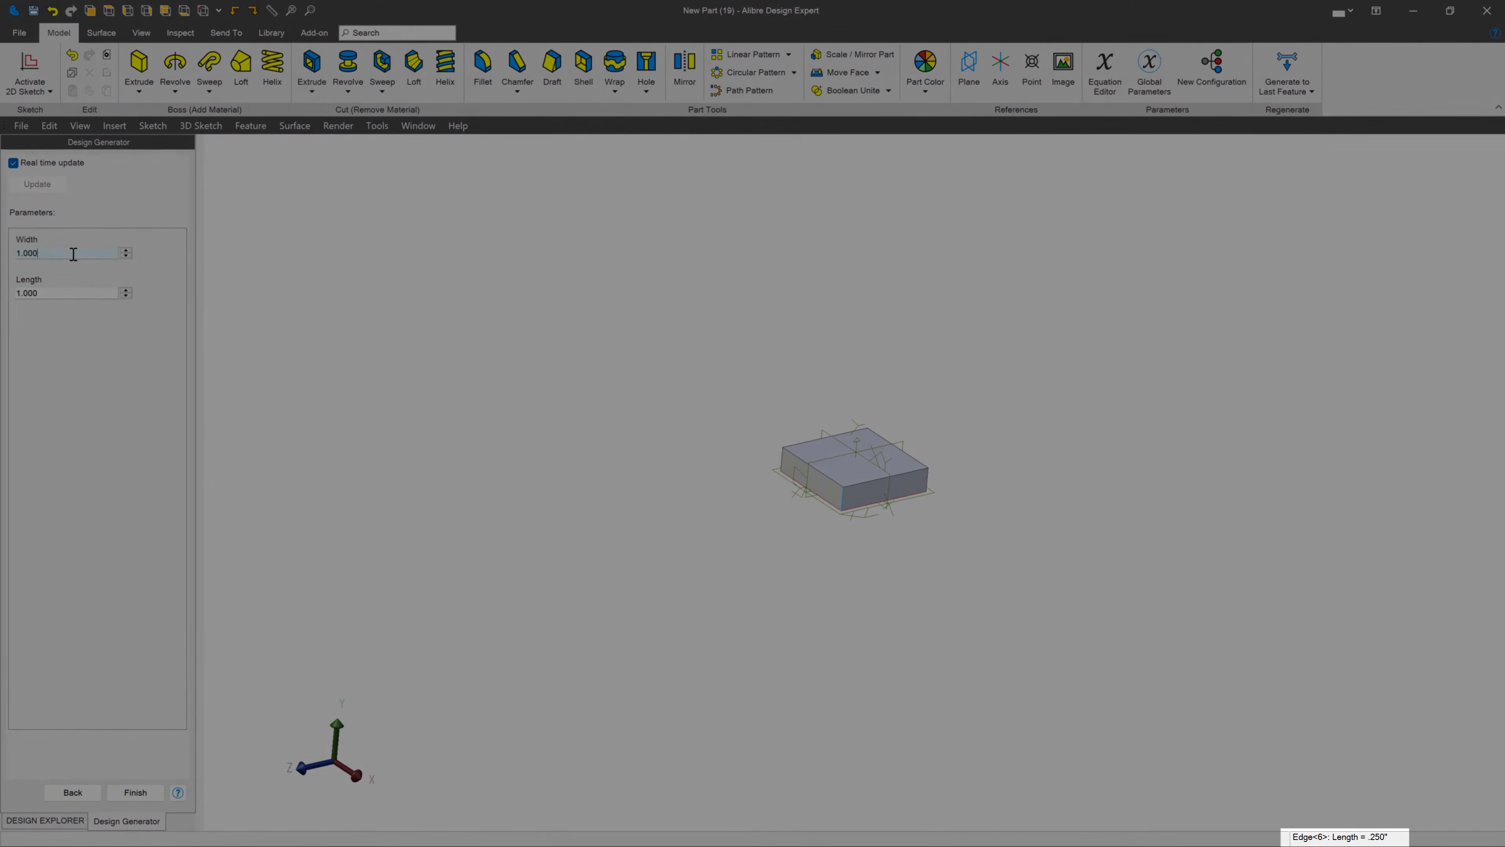
Step: Set the plate's Length to 3.5 and check the length of the vertical thickness edge at its front corner
{"action": "left_click_drag", "start_coordinate": [72, 254], "coordinate": [1, 242]}
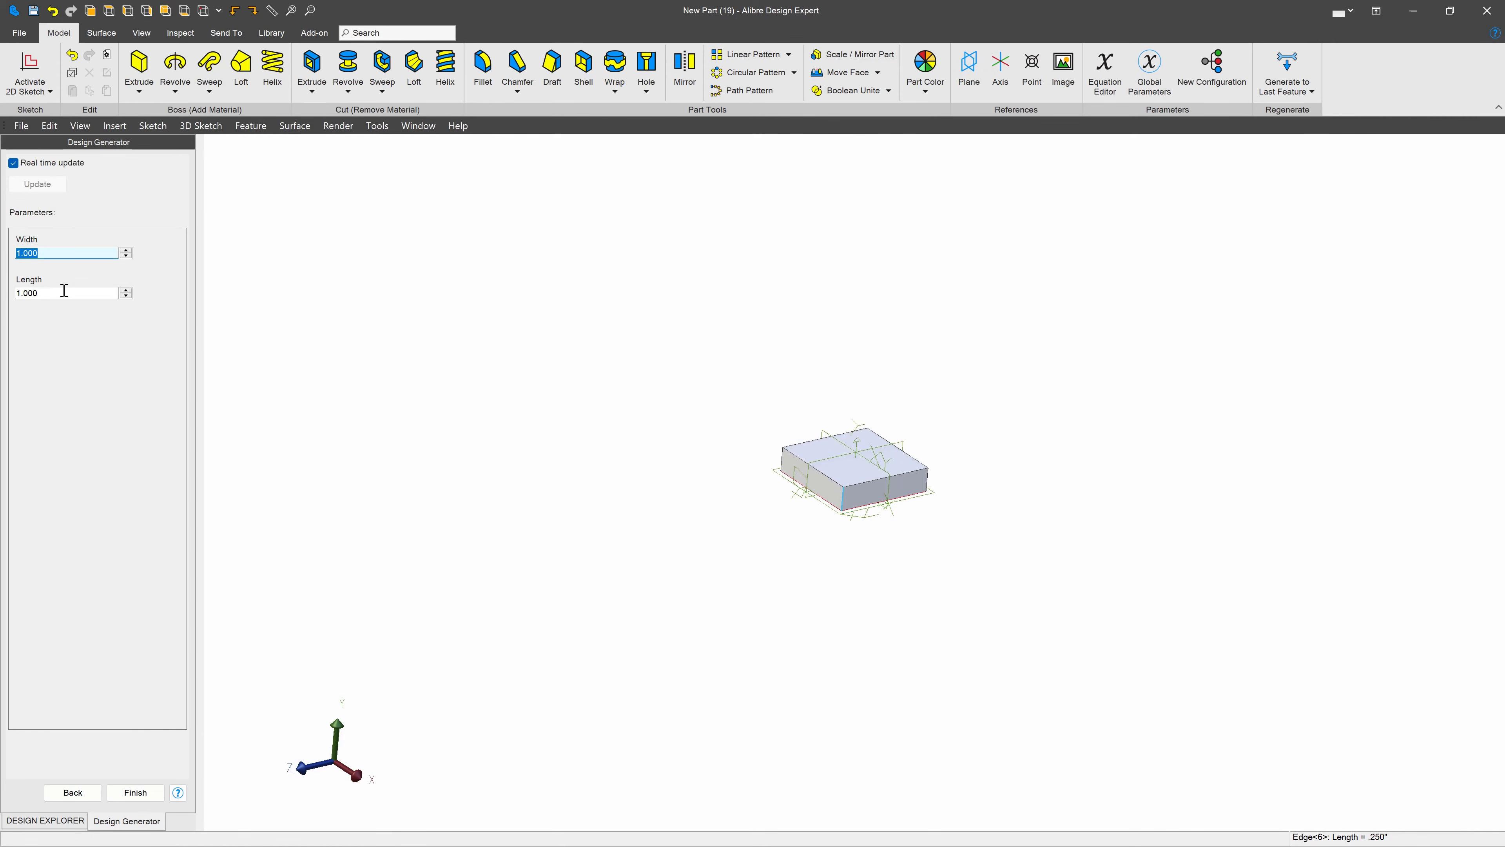
{"action": "left_click_drag", "start_coordinate": [60, 292], "coordinate": [2, 301]}
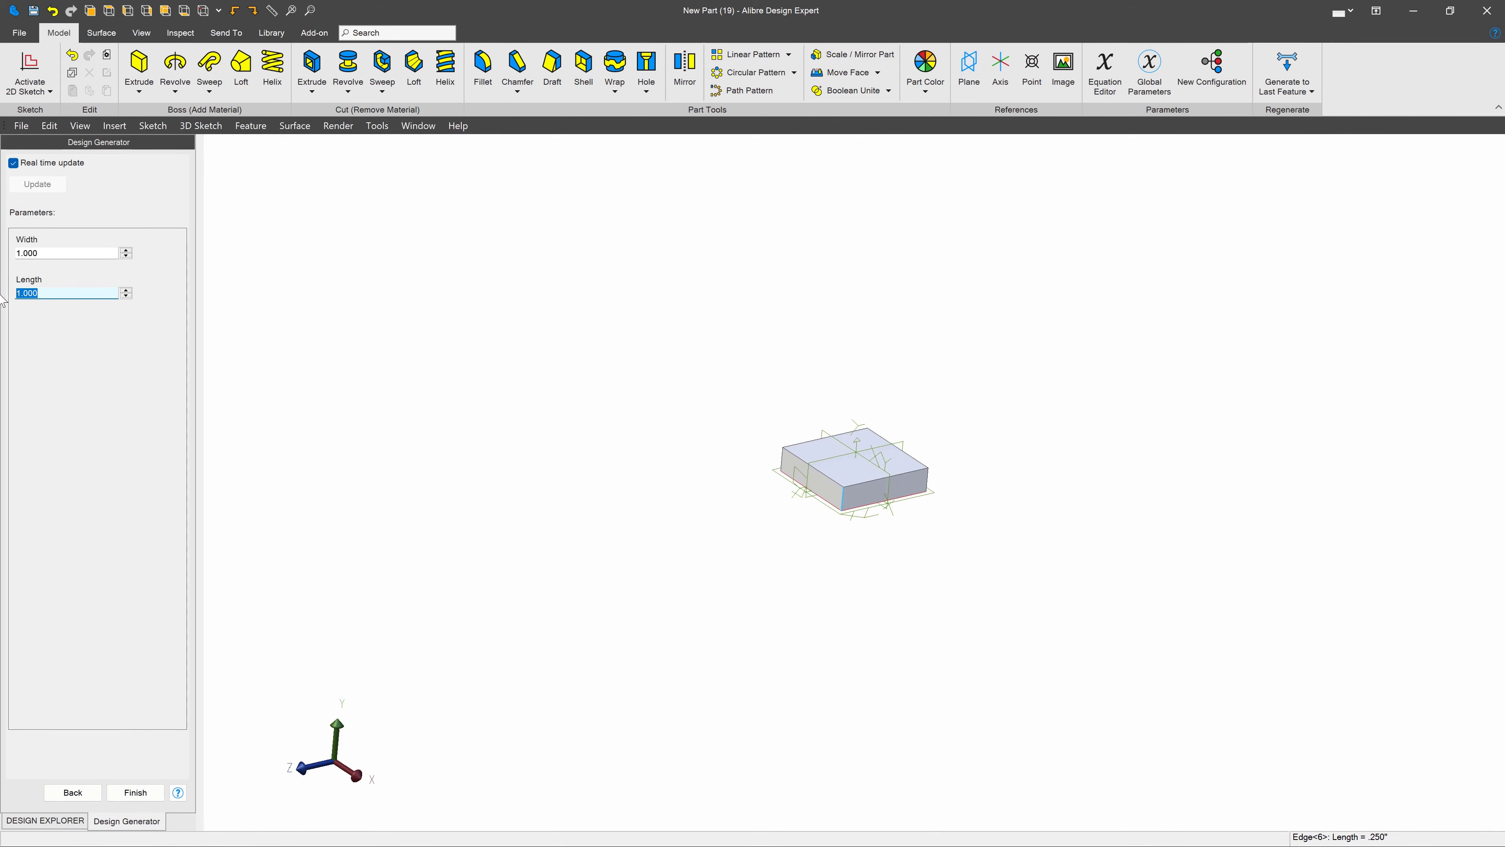
{"action": "type", "text": "3.5"}
{"action": "left_click", "coordinate": [91, 253]}
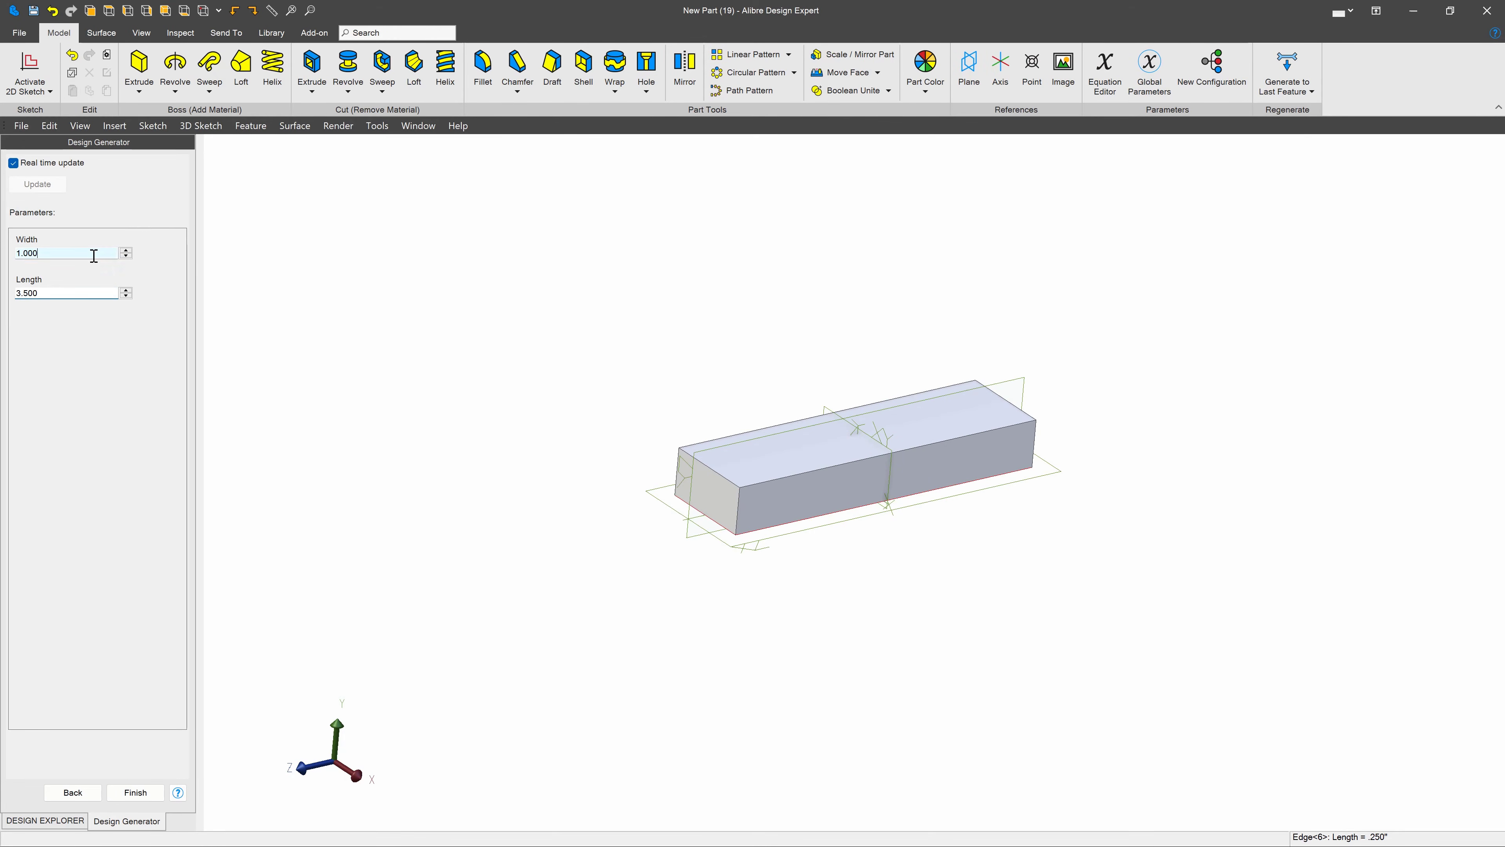
{"action": "left_click", "coordinate": [738, 504]}
Step: Set the plate's Length to 9 and its Width to 9
{"action": "key", "text": "Tab"}
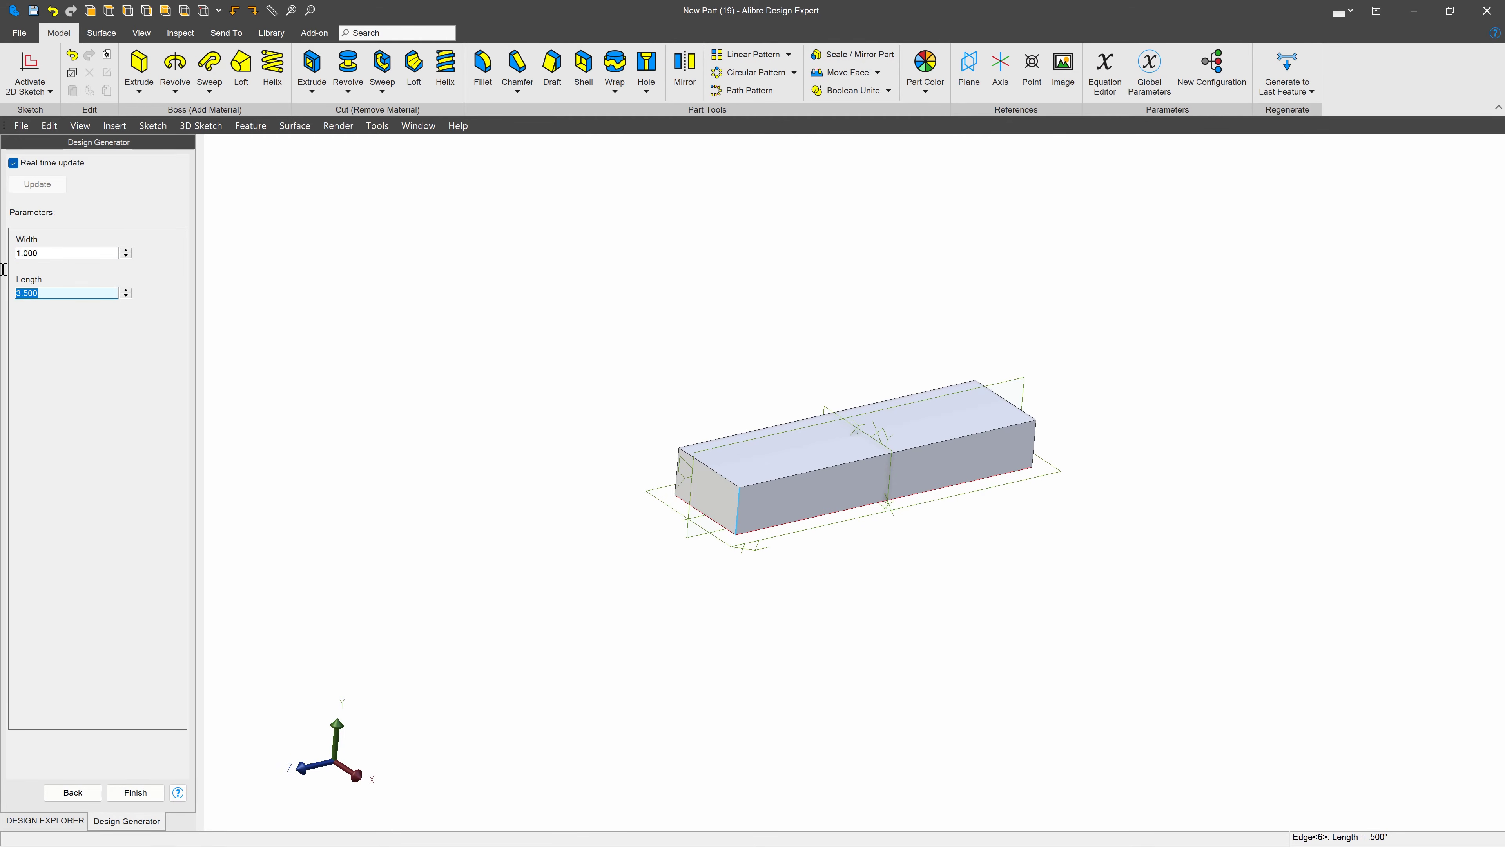
{"action": "type", "text": "9"}
{"action": "left_click", "coordinate": [79, 254]}
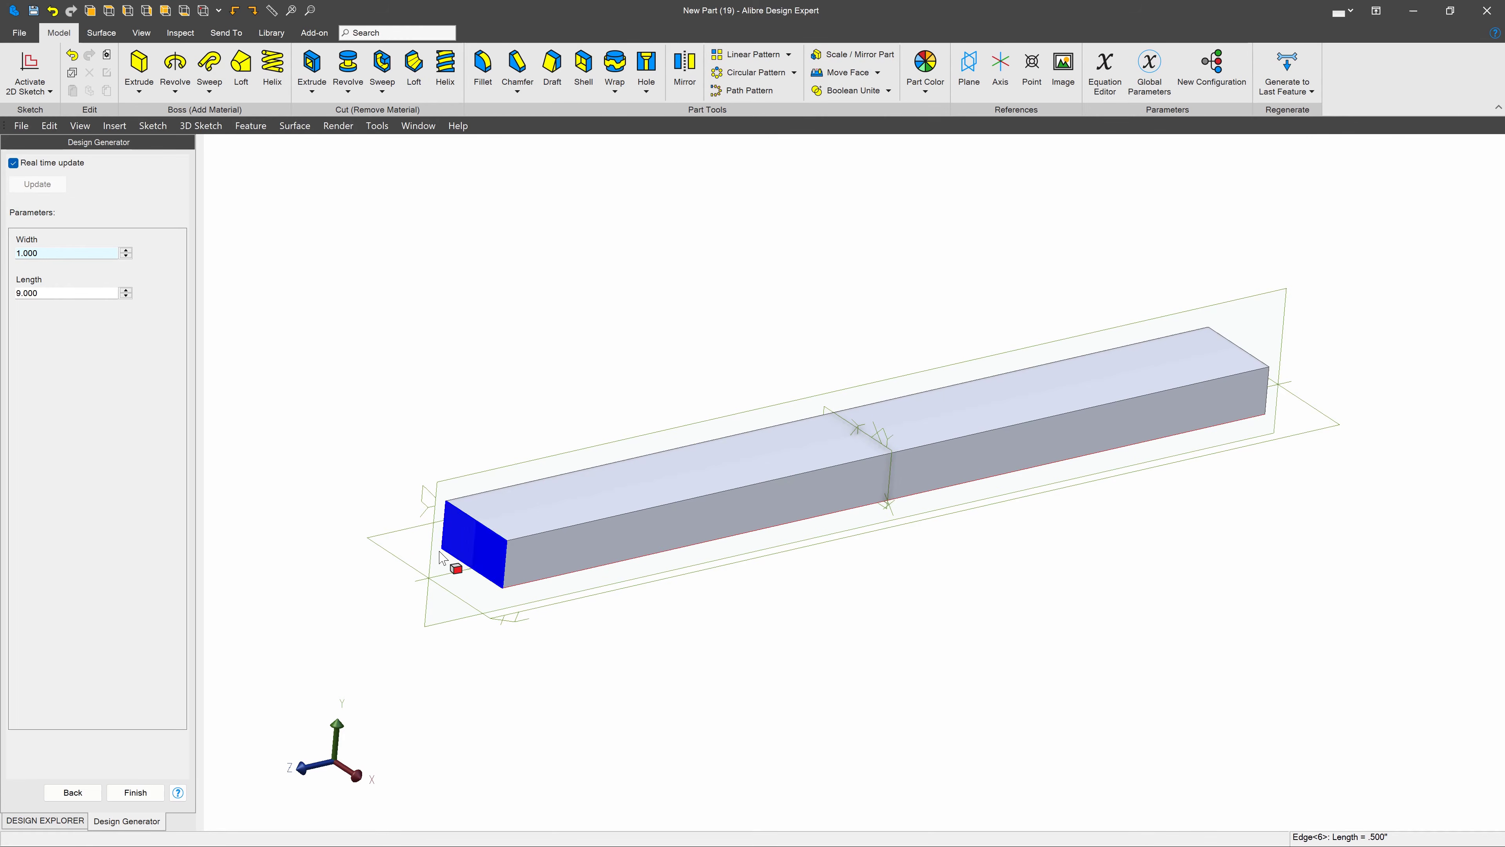
{"action": "left_click_drag", "start_coordinate": [48, 253], "coordinate": [2, 253]}
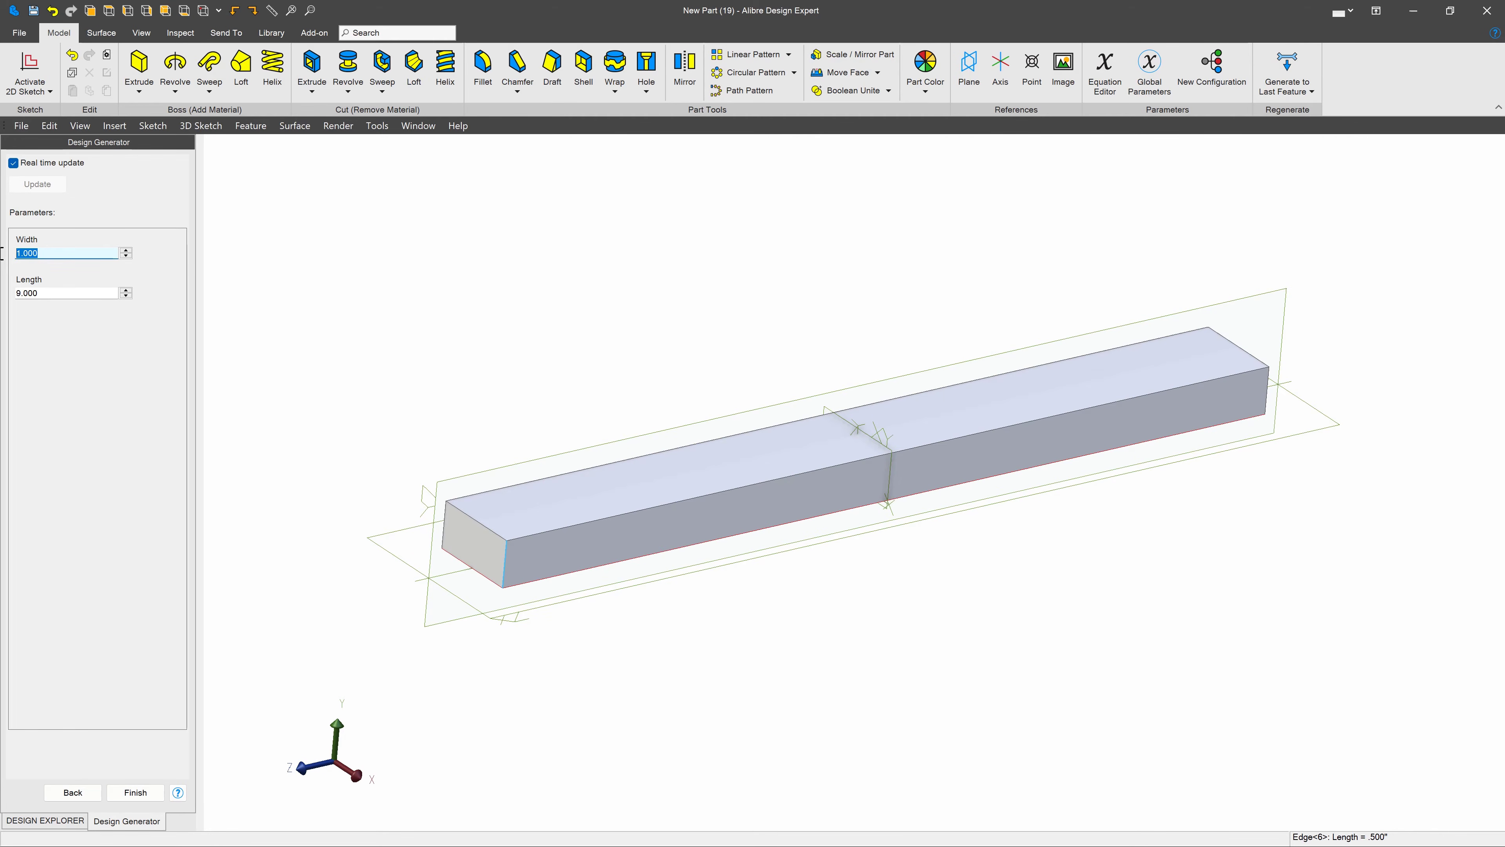
{"action": "type", "text": "9"}
{"action": "left_click", "coordinate": [76, 297]}
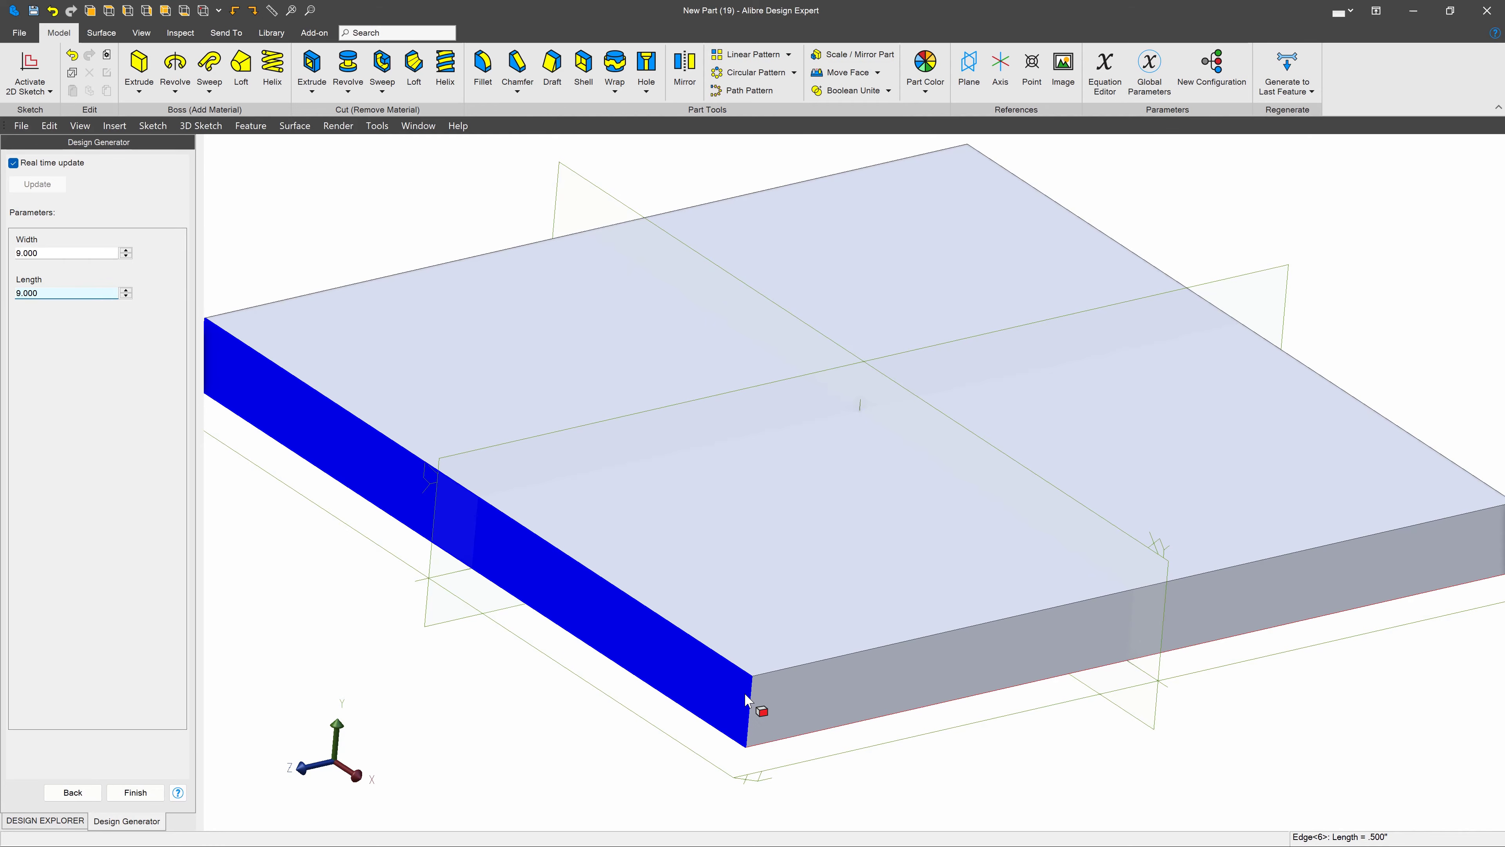
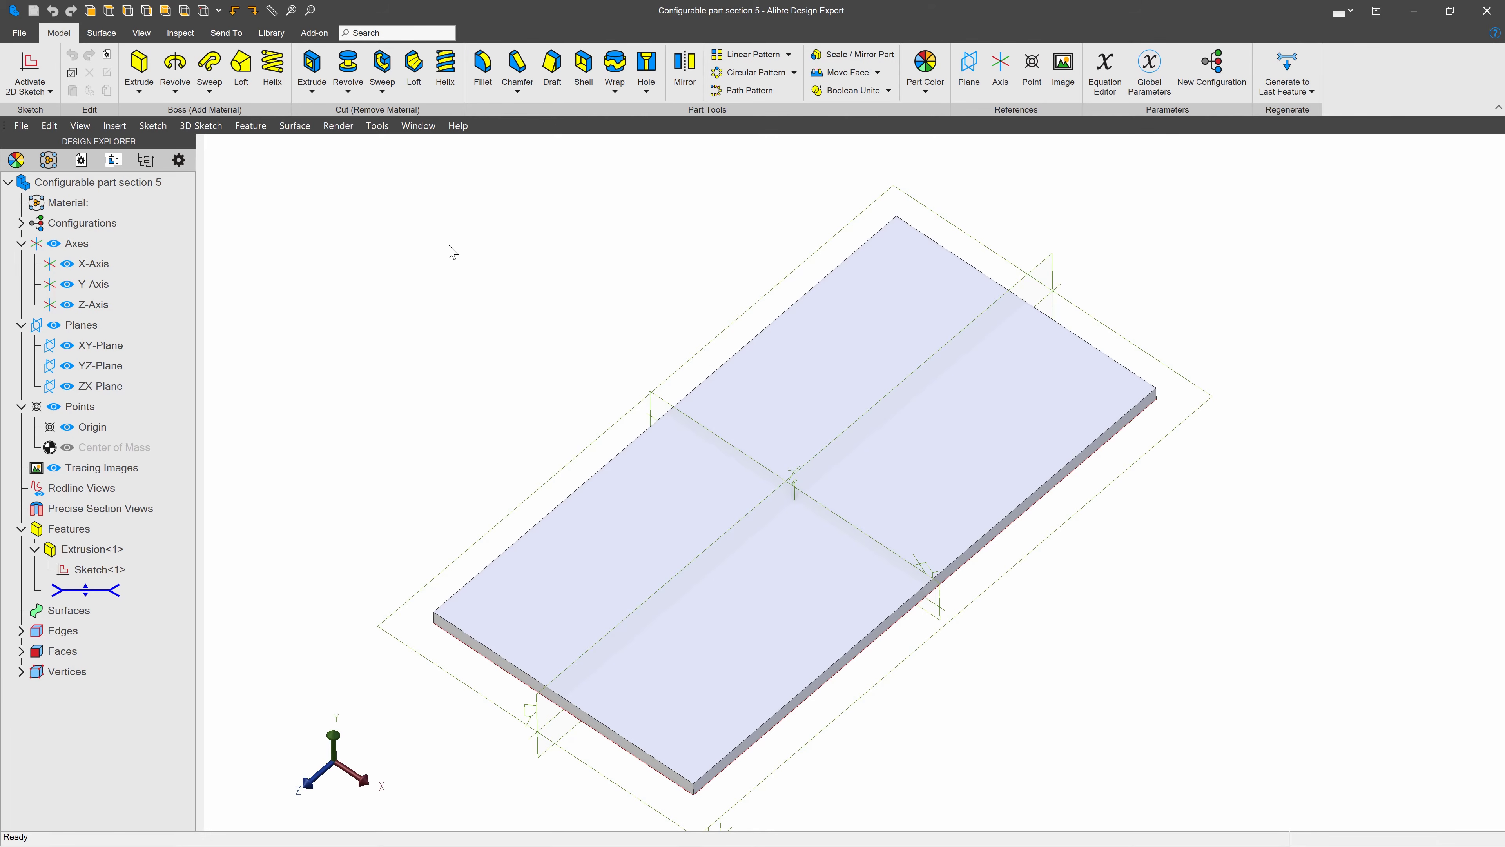
Step: Sketch two circles on the top face of Configurable part section 5, near opposite ends of its long centreline, the upper about 1.25 in in diameter
{"action": "left_click", "coordinate": [31, 55]}
{"action": "left_click", "coordinate": [877, 396]}
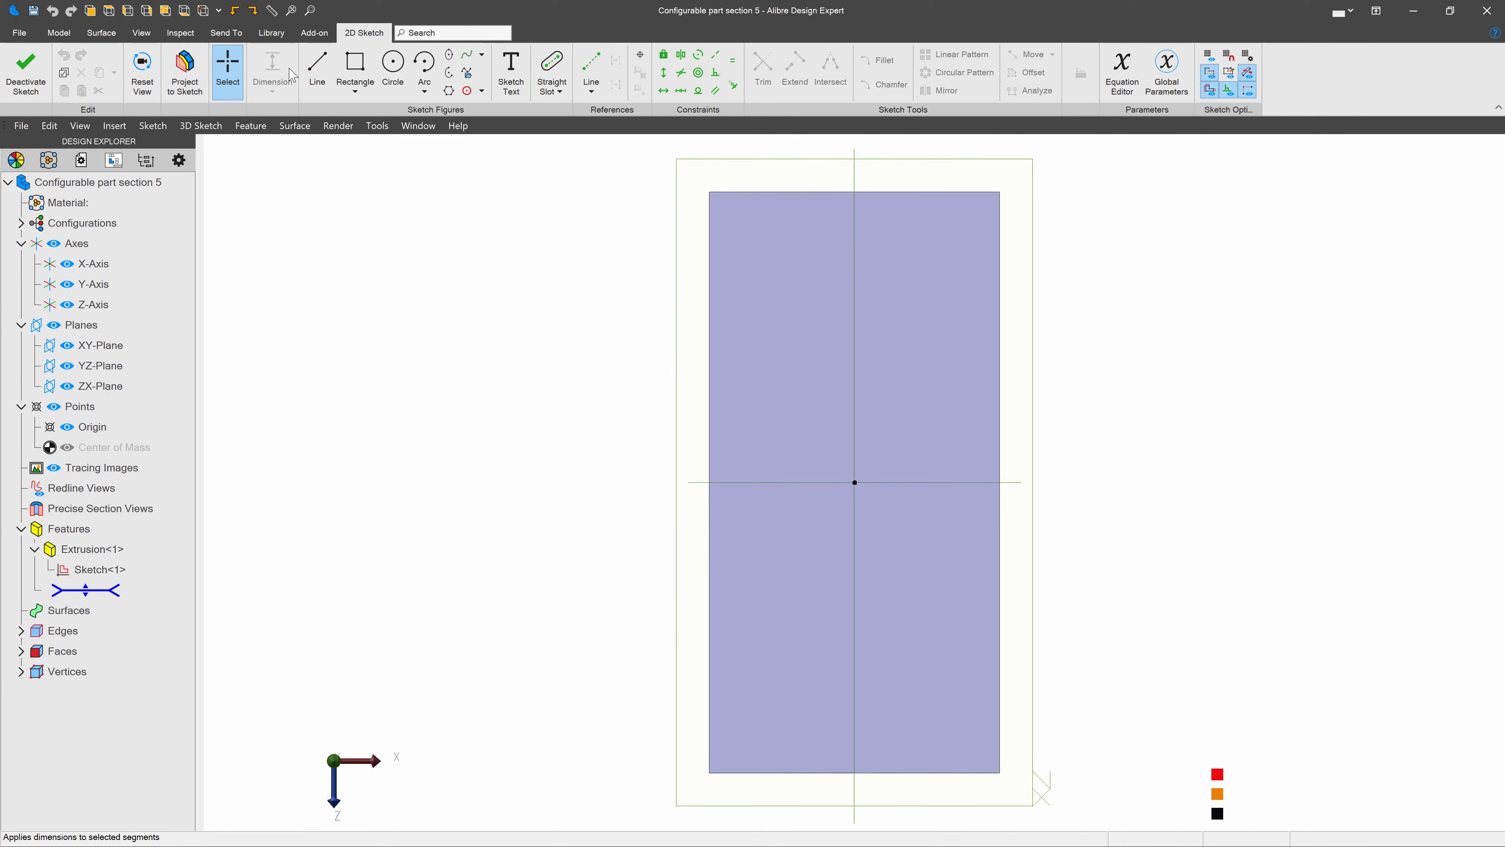
{"action": "left_click", "coordinate": [392, 65]}
{"action": "left_click", "coordinate": [853, 264]}
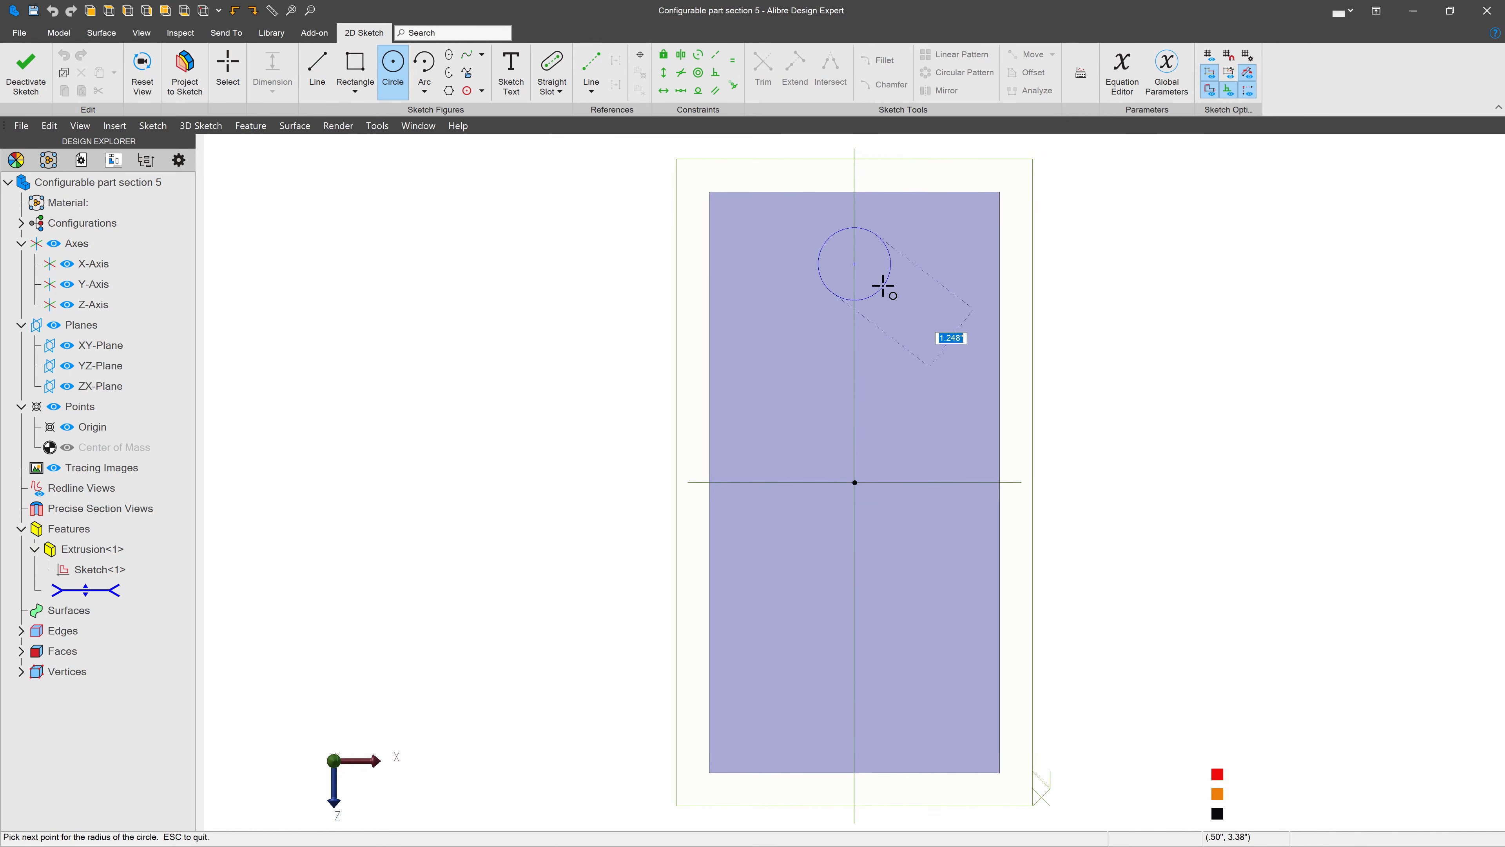
{"action": "left_click", "coordinate": [880, 289]}
{"action": "left_click", "coordinate": [853, 695]}
{"action": "left_click", "coordinate": [885, 670]}
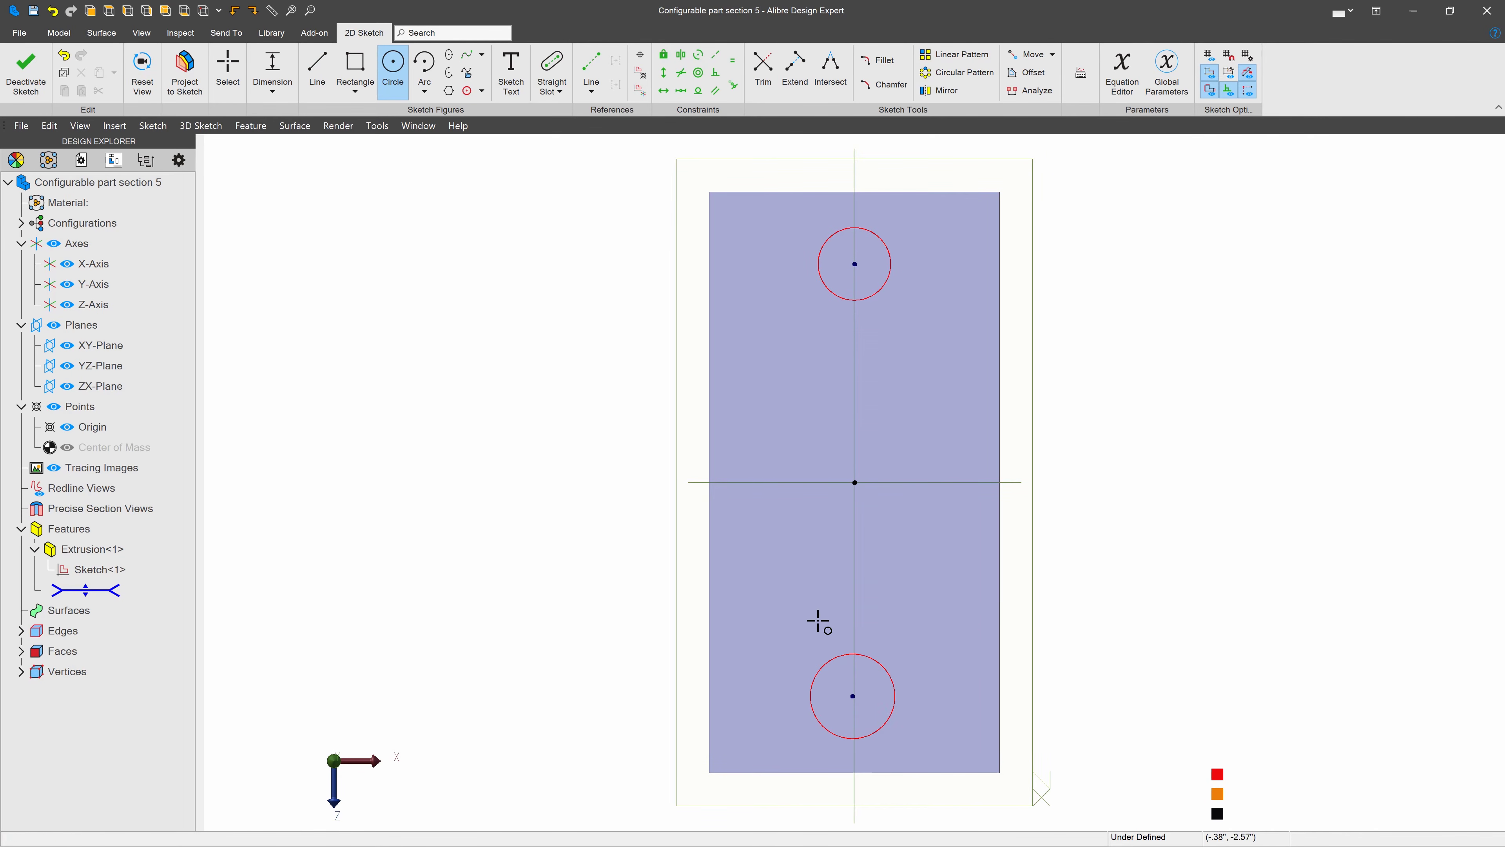
{"action": "key", "text": "Escape"}
Step: Apply a symmetric constraint to the two circles about the X-Axis
{"action": "left_click", "coordinate": [682, 55]}
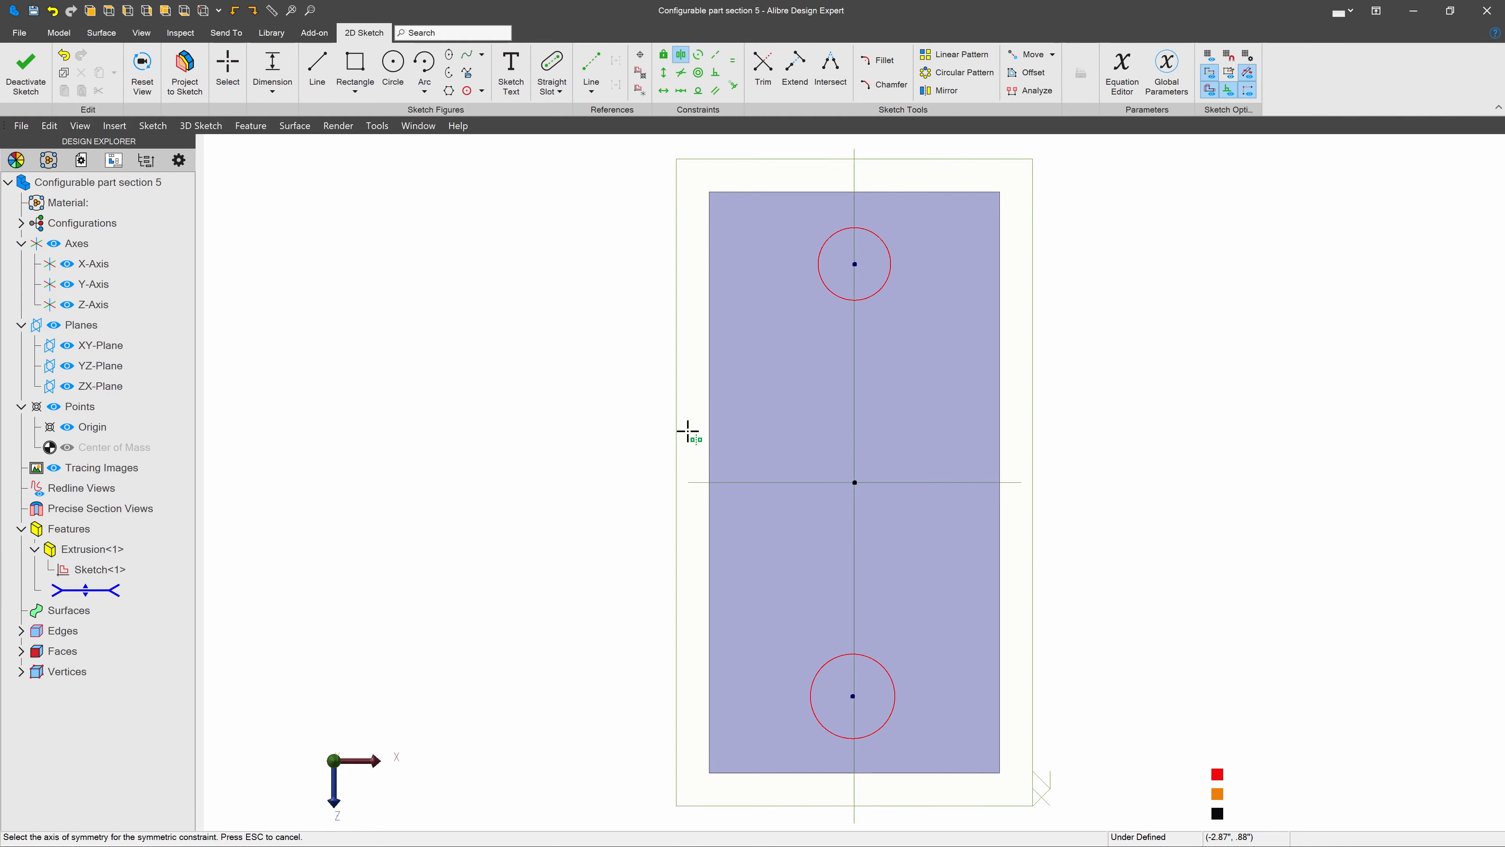
{"action": "left_click", "coordinate": [699, 484]}
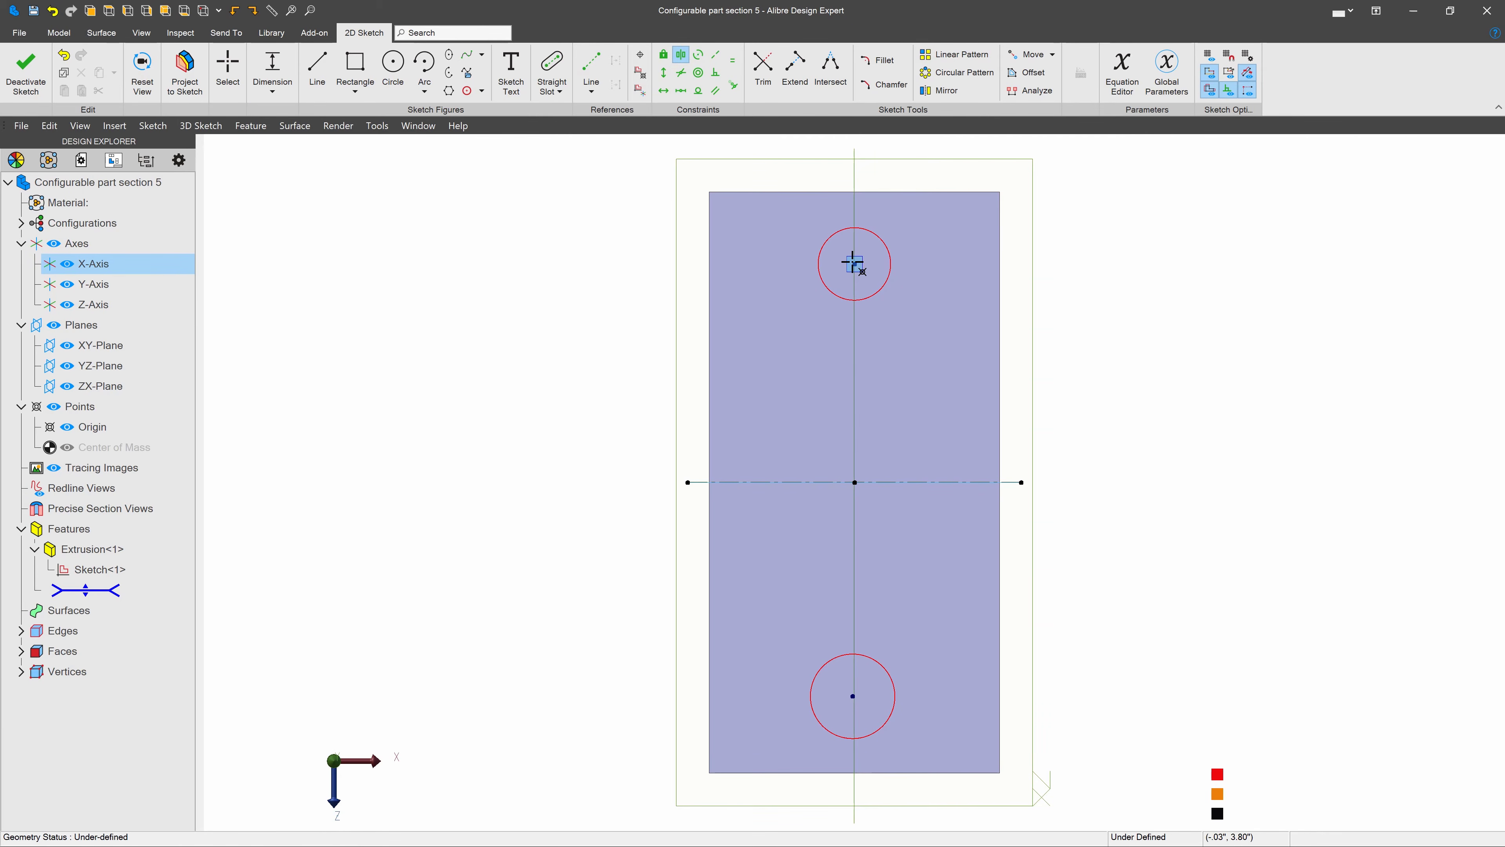
{"action": "left_click", "coordinate": [846, 231]}
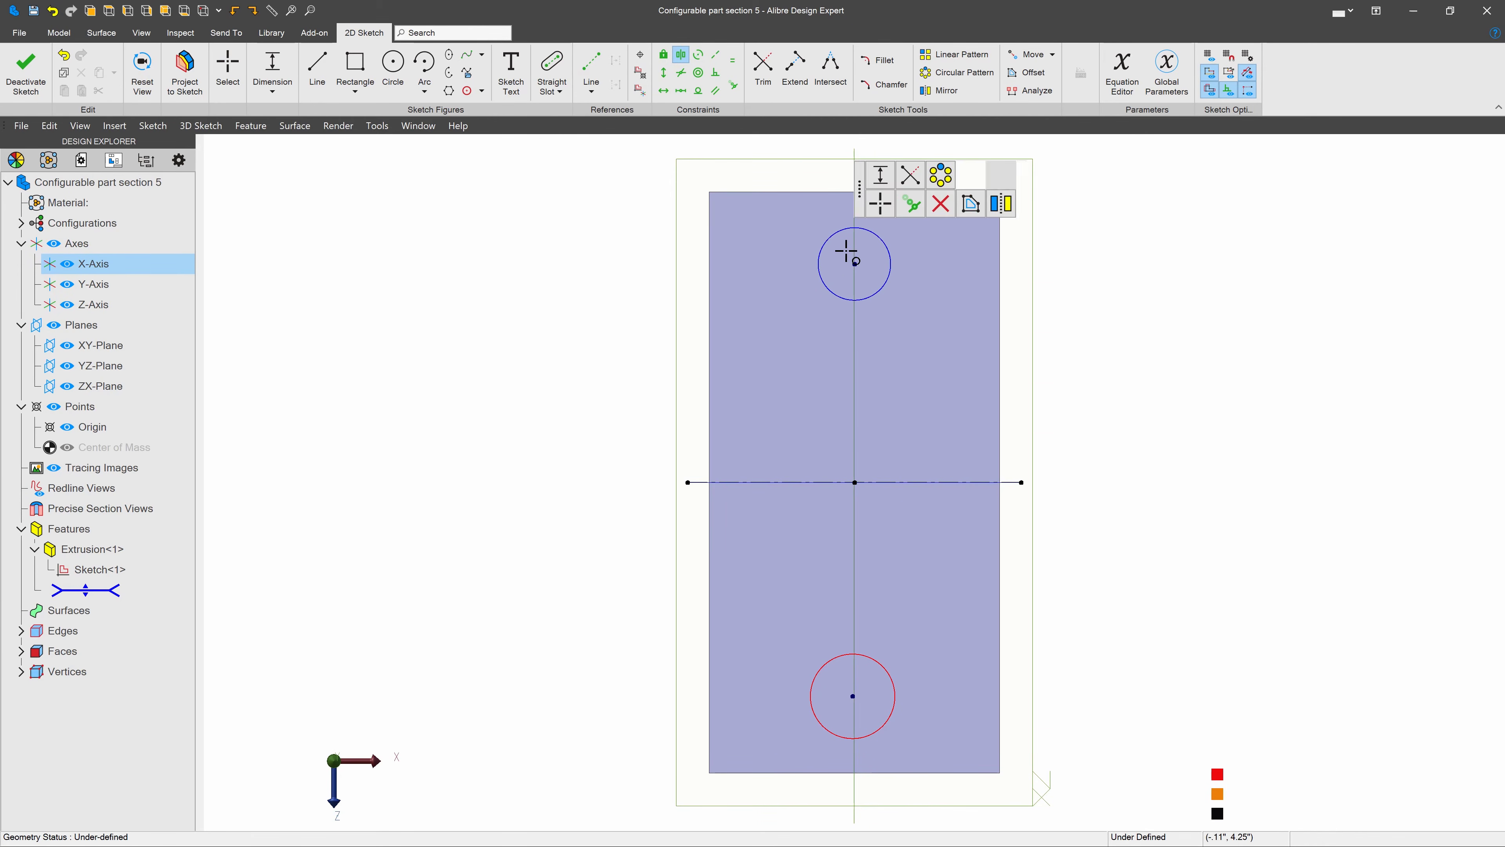
{"action": "left_click", "coordinate": [823, 661]}
{"action": "key", "text": "Escape"}
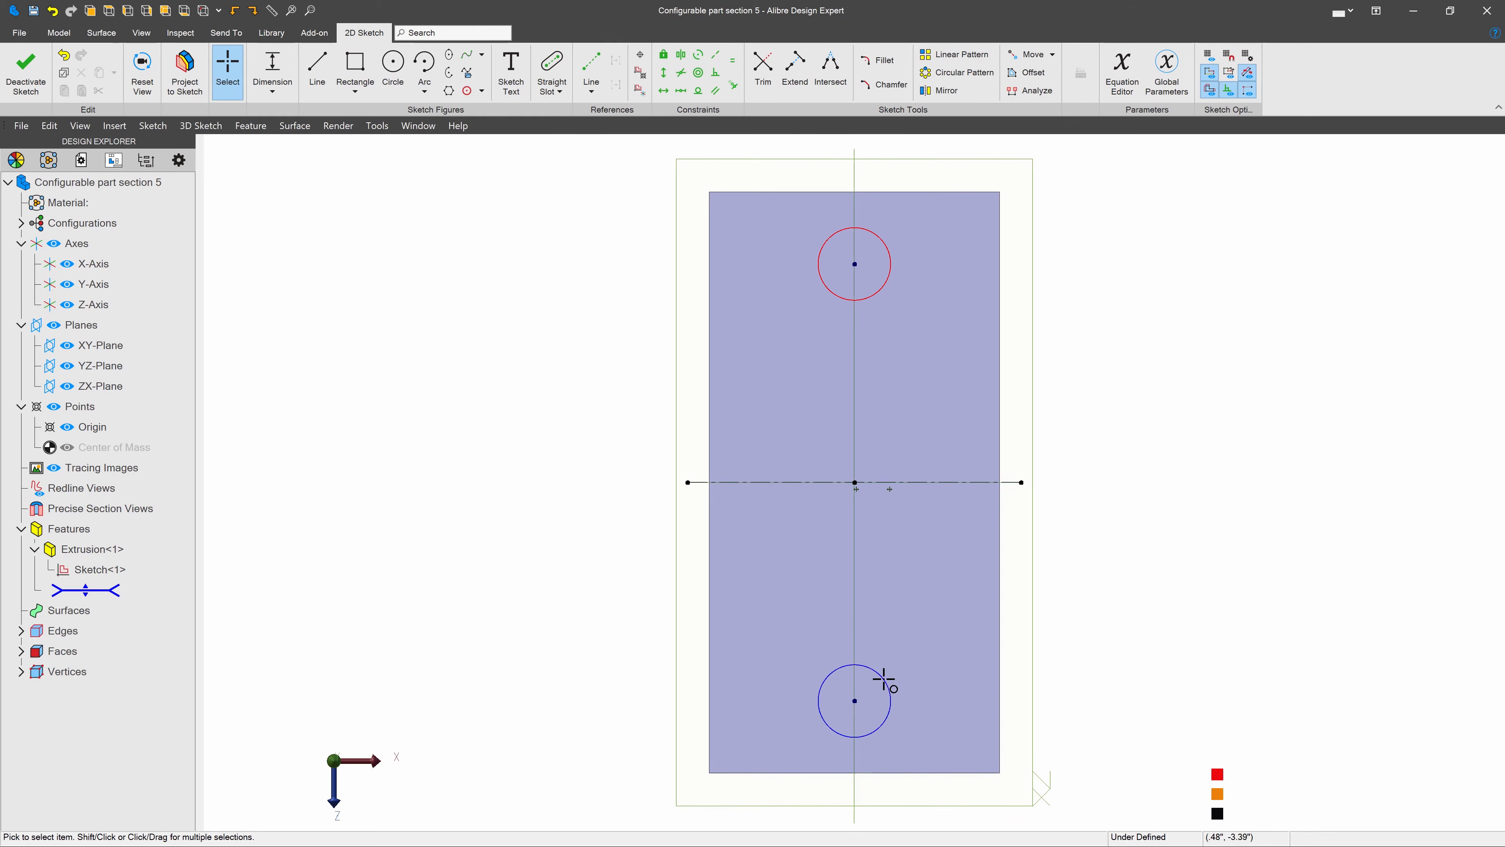
Step: Align the upper circle's centre vertically with the origin and drag the circles along the centreline to test the constraints
{"action": "left_click_drag", "start_coordinate": [880, 675], "coordinate": [854, 655]}
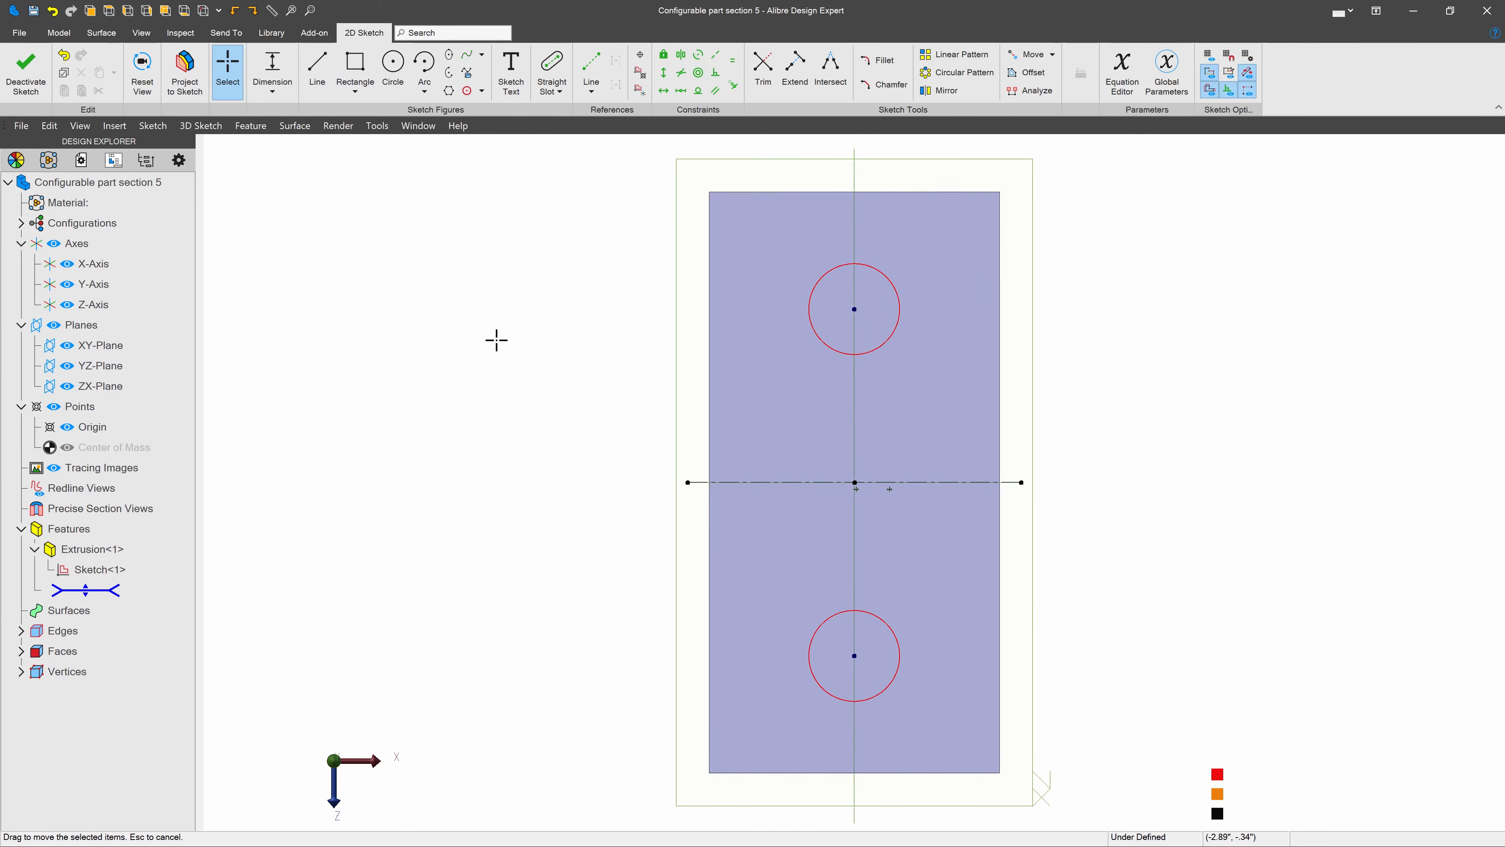
{"action": "left_click", "coordinate": [663, 72]}
{"action": "left_click", "coordinate": [854, 309]}
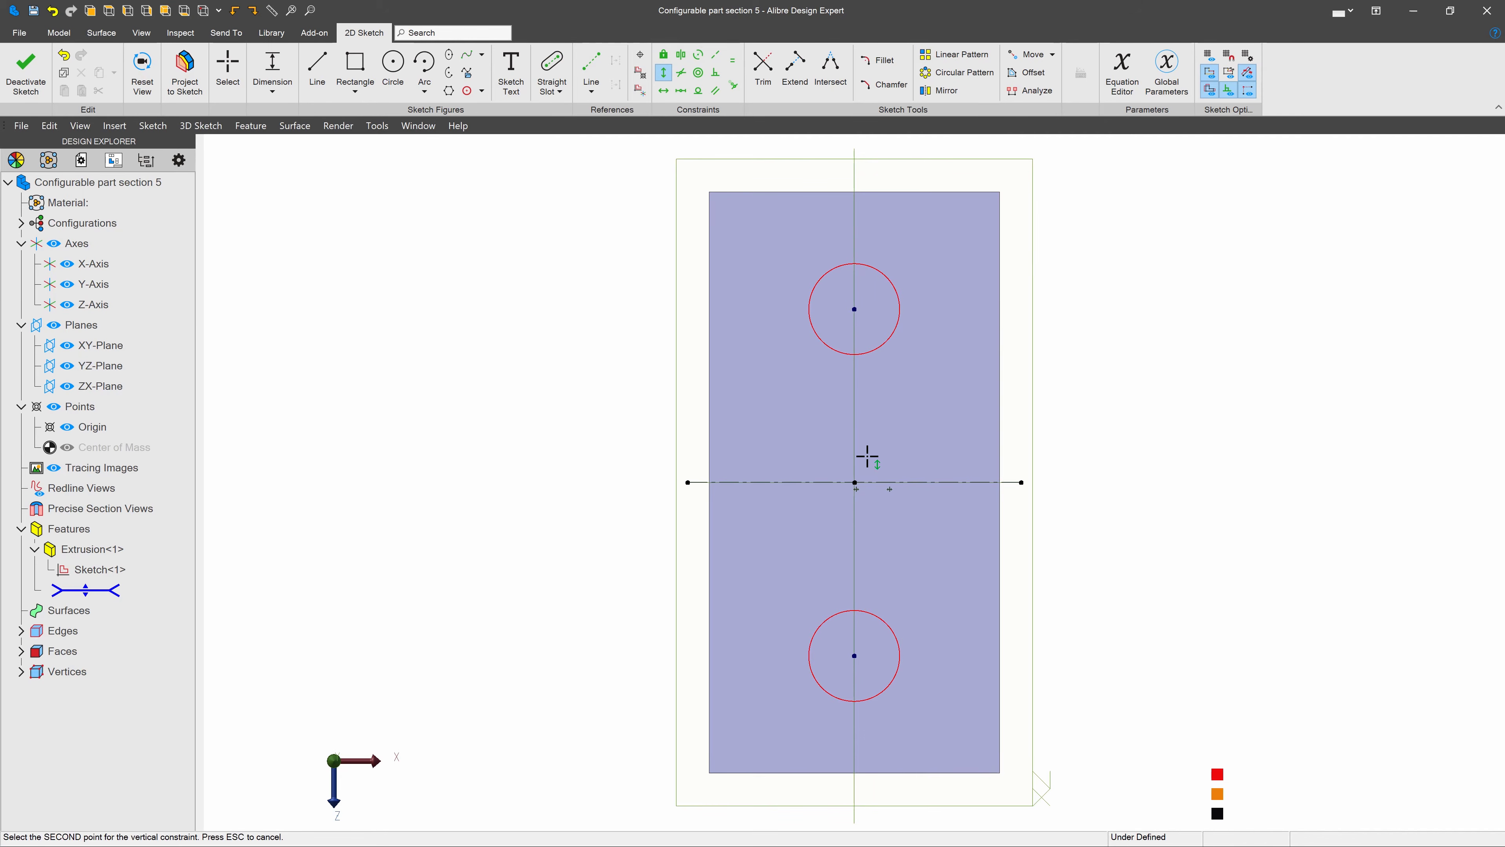
{"action": "left_click", "coordinate": [854, 482]}
{"action": "left_click_drag", "start_coordinate": [851, 303], "coordinate": [604, 245]}
Step: Dimension the upper circle's diameter as 1.5 in
{"action": "left_click", "coordinate": [880, 238]}
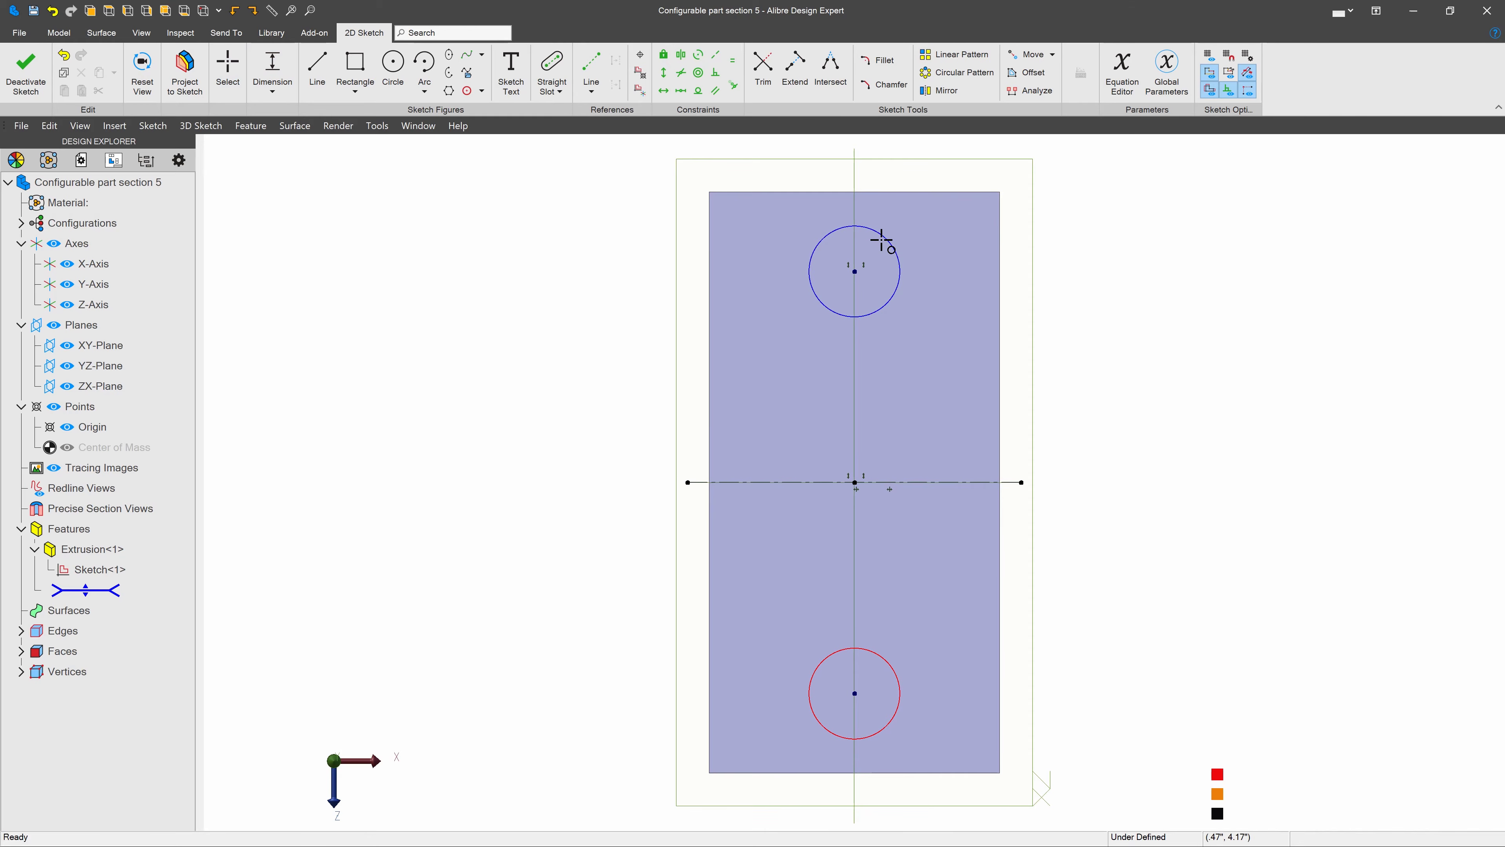
{"action": "left_click", "coordinate": [1102, 248]}
{"action": "type", "text": "1.5"}
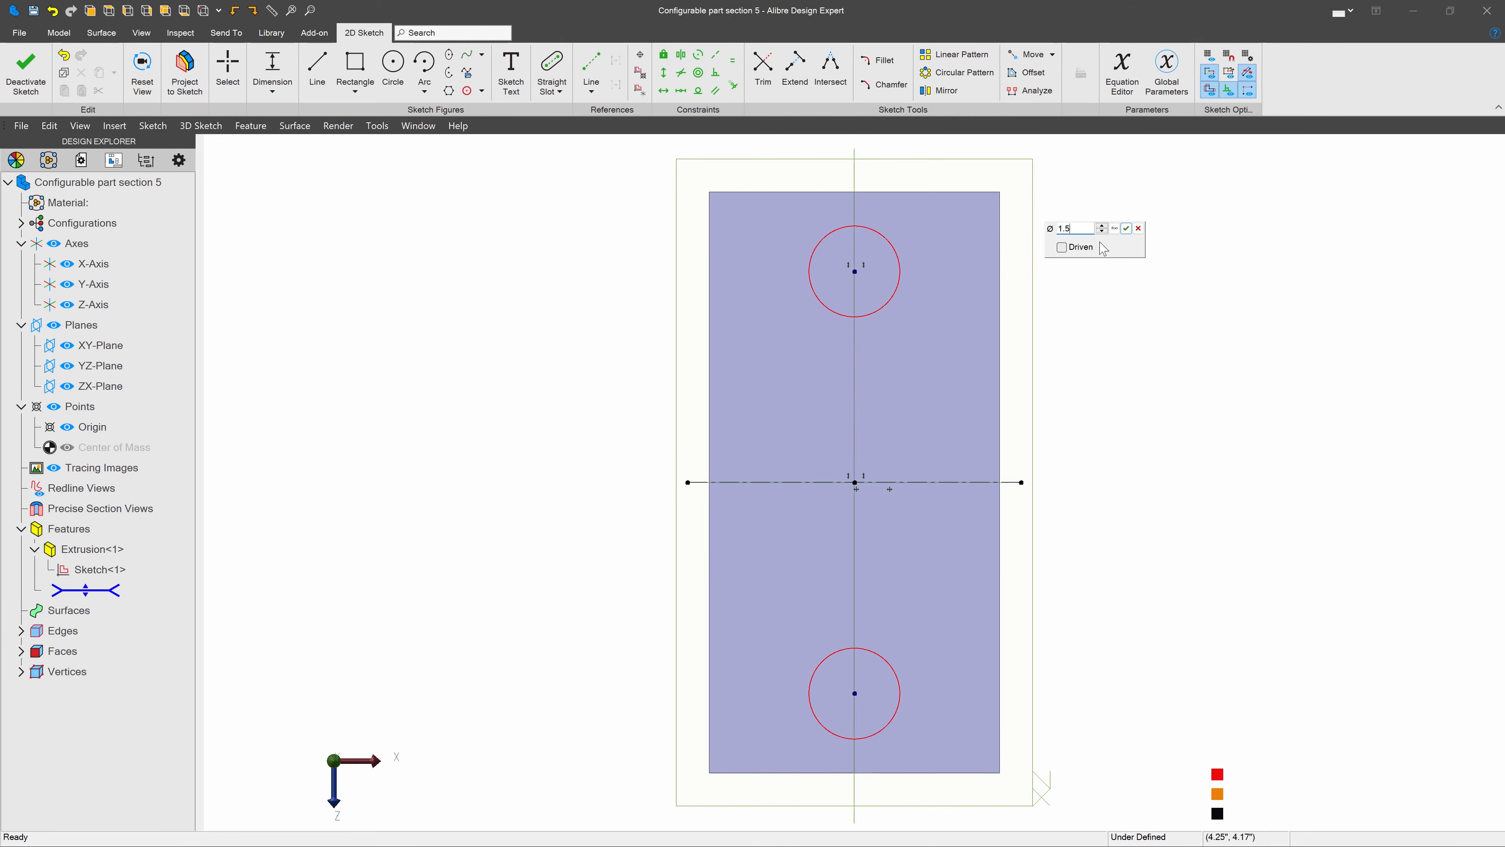
{"action": "key", "text": "Return"}
Step: Dimension the distance from the origin to the upper circle's centre as 3 in and finish the sketch
{"action": "left_click", "coordinate": [847, 482]}
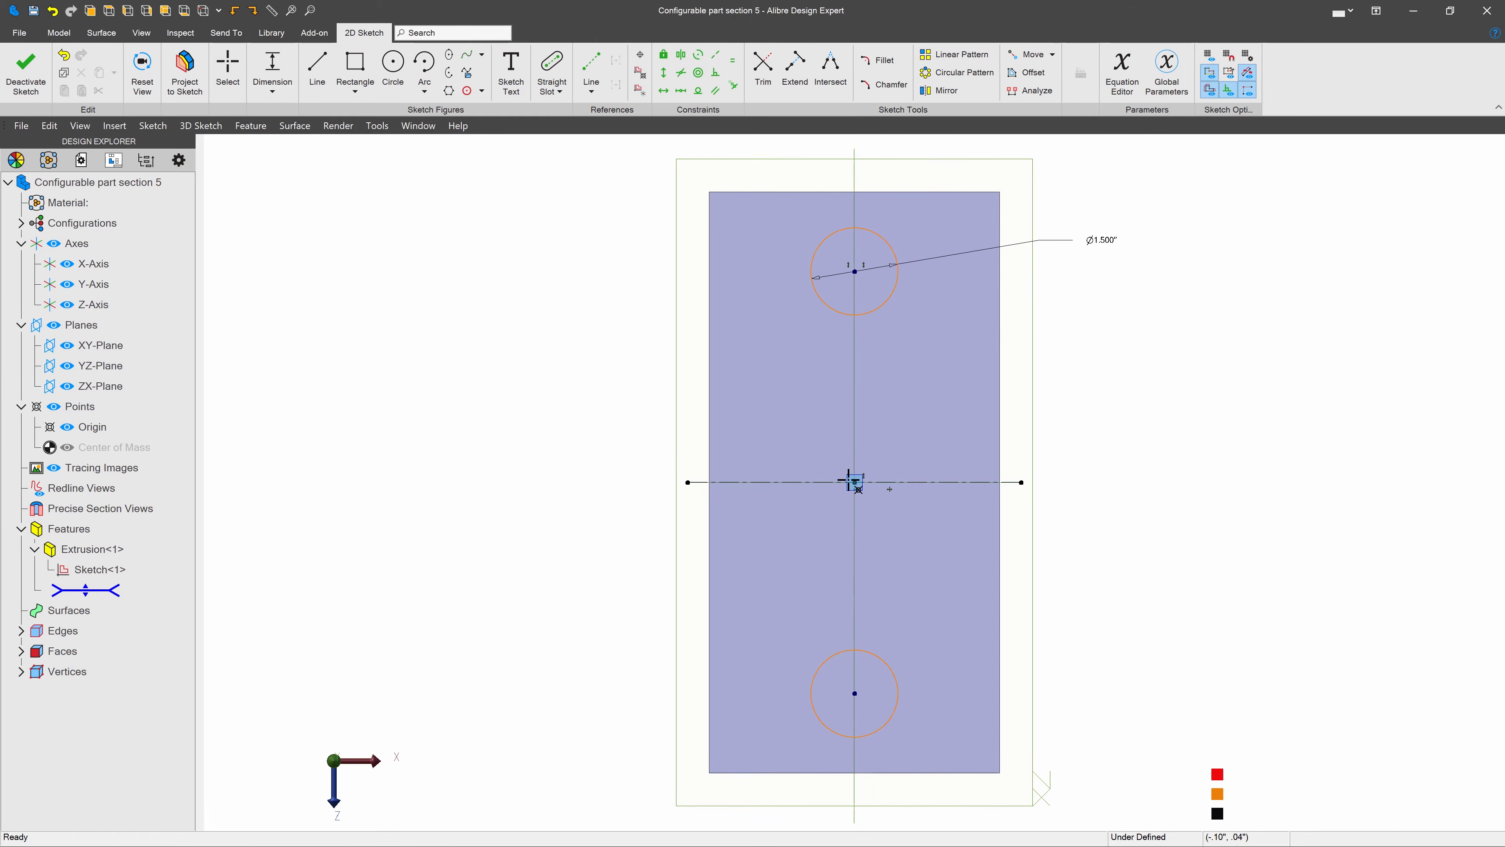
{"action": "left_click", "coordinate": [855, 272]}
{"action": "left_click", "coordinate": [645, 326]}
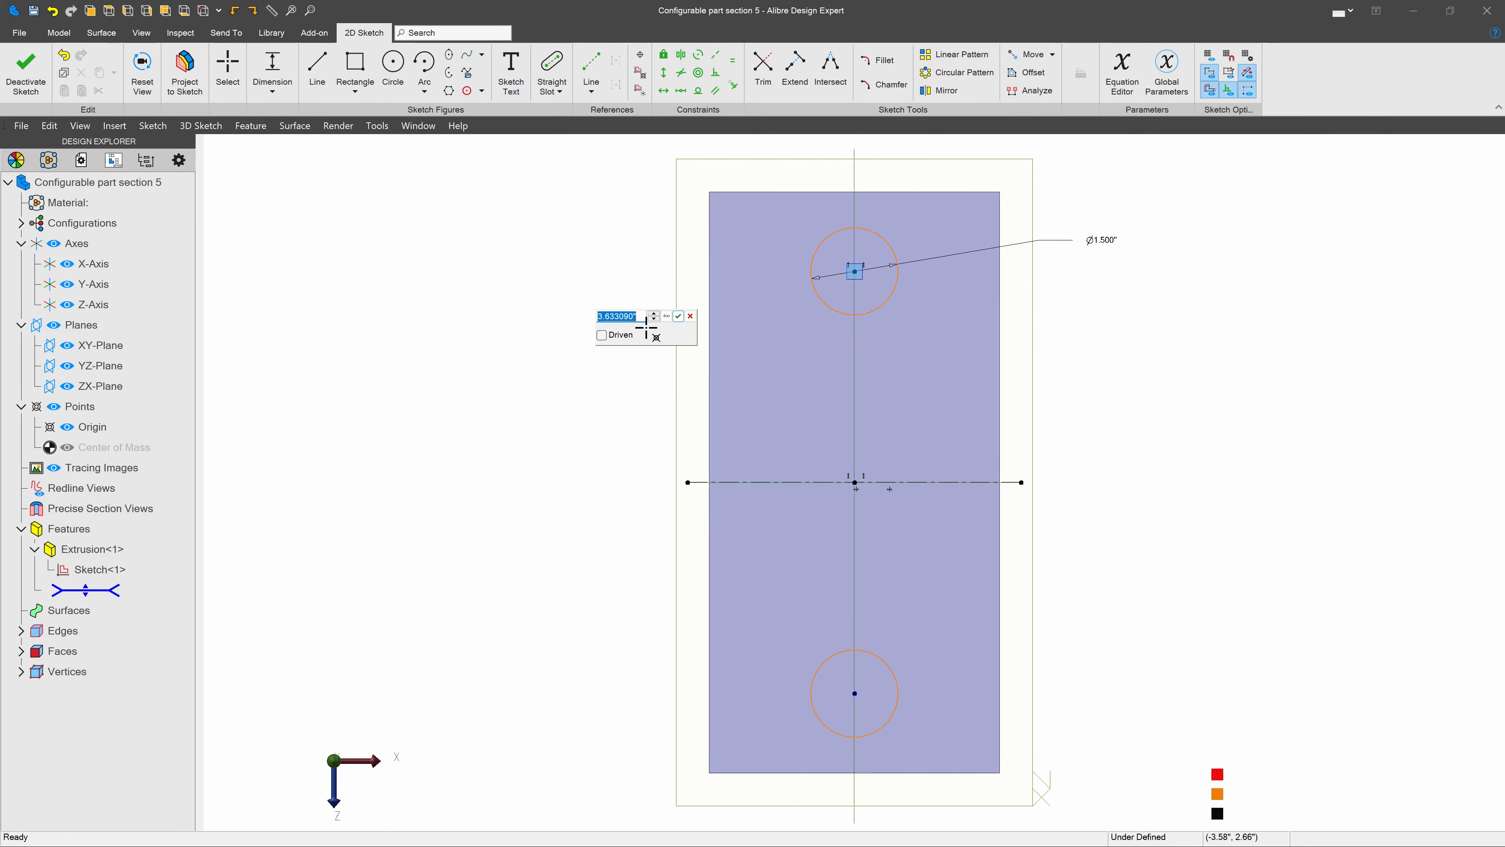
{"action": "type", "text": "3"}
{"action": "key", "text": "Return"}
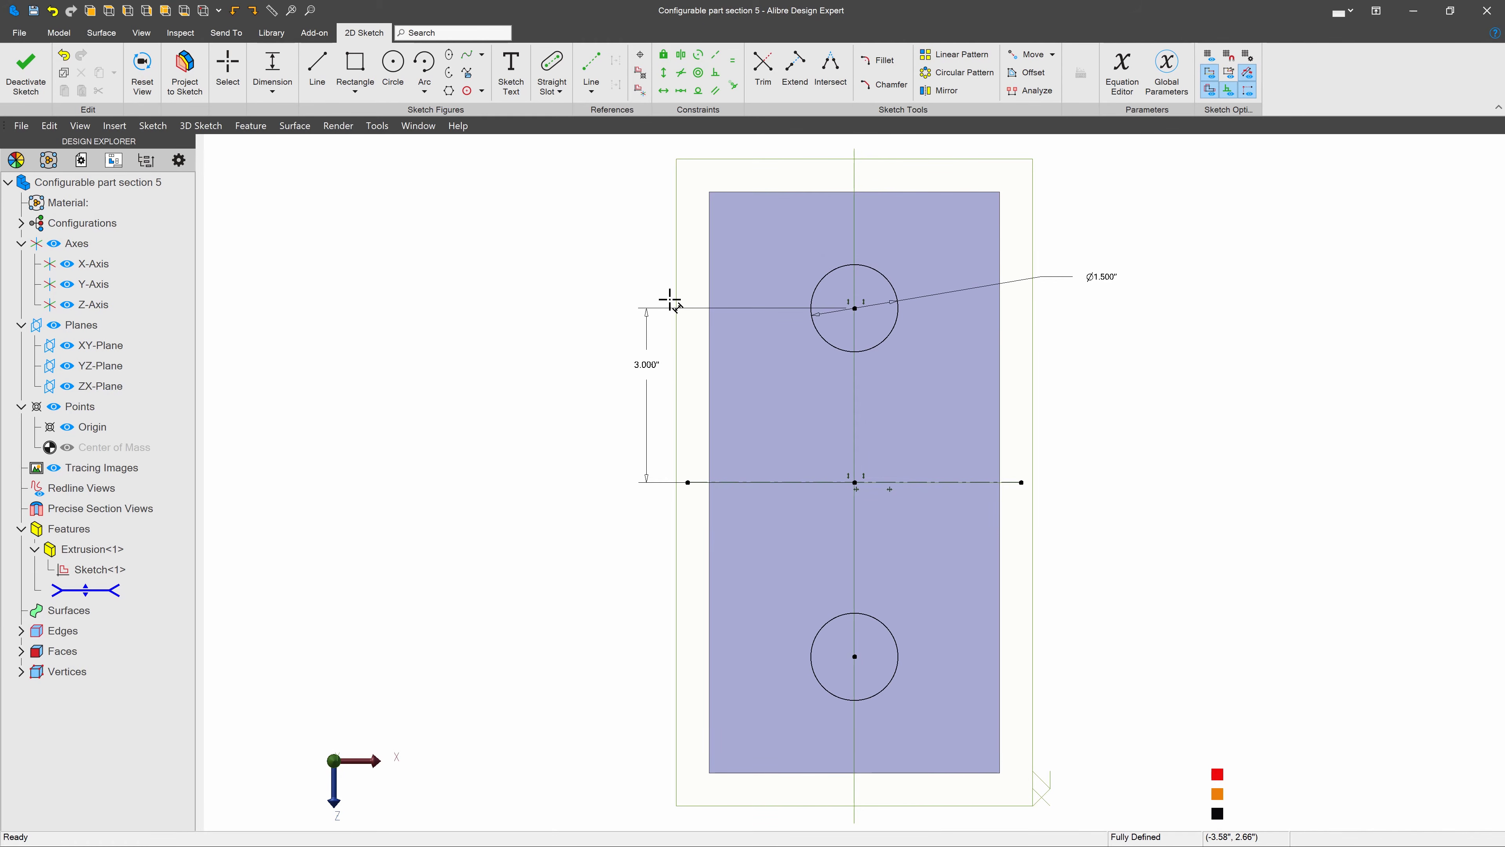
{"action": "left_click", "coordinate": [21, 80]}
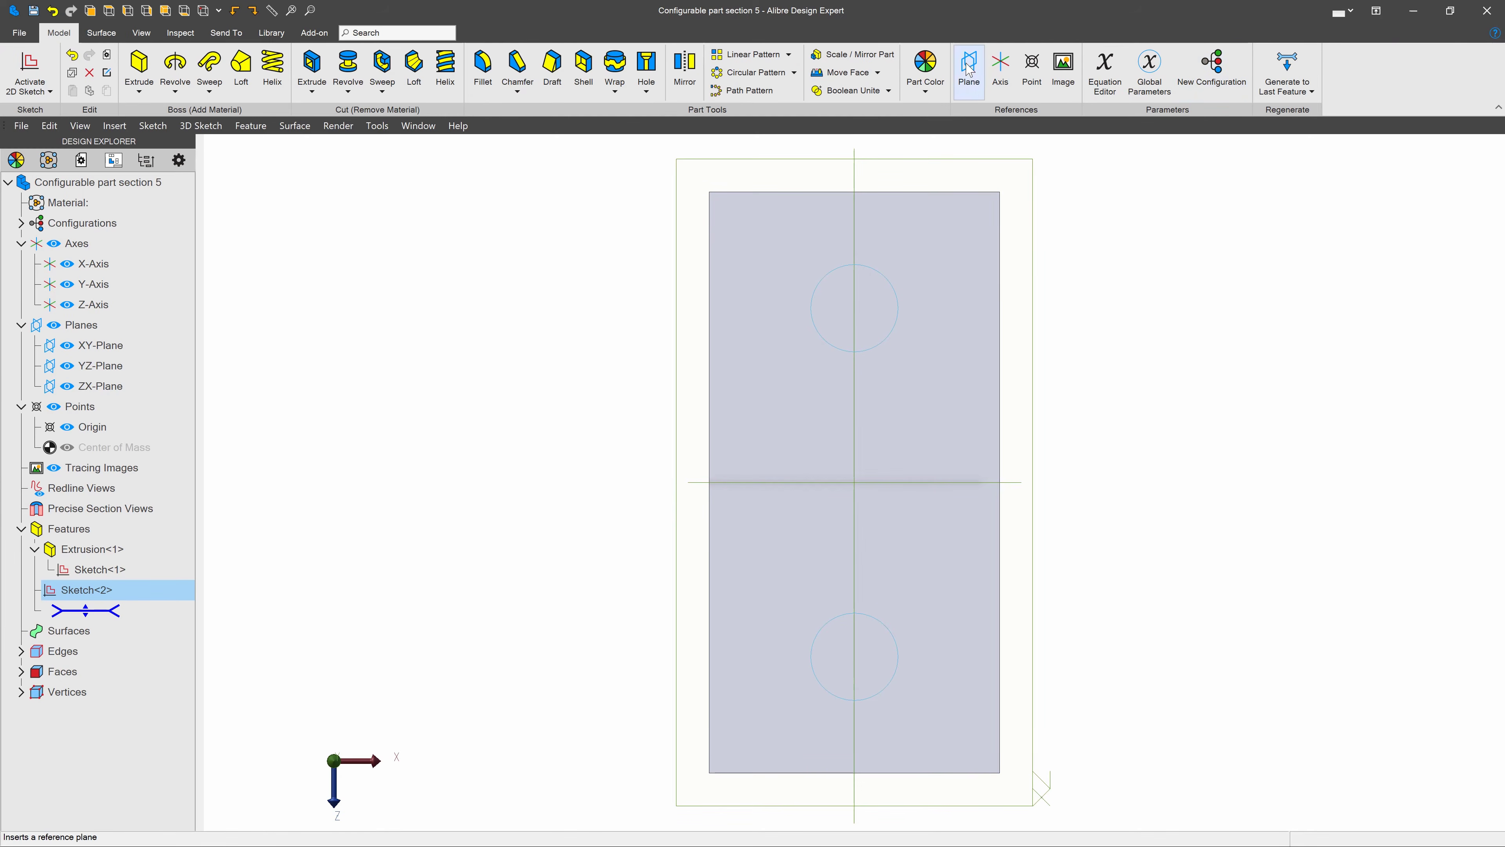
Step: Rename the circle diameter parameter D4 as Boss_Diameter in the Equation Editor
{"action": "left_click", "coordinate": [1106, 68]}
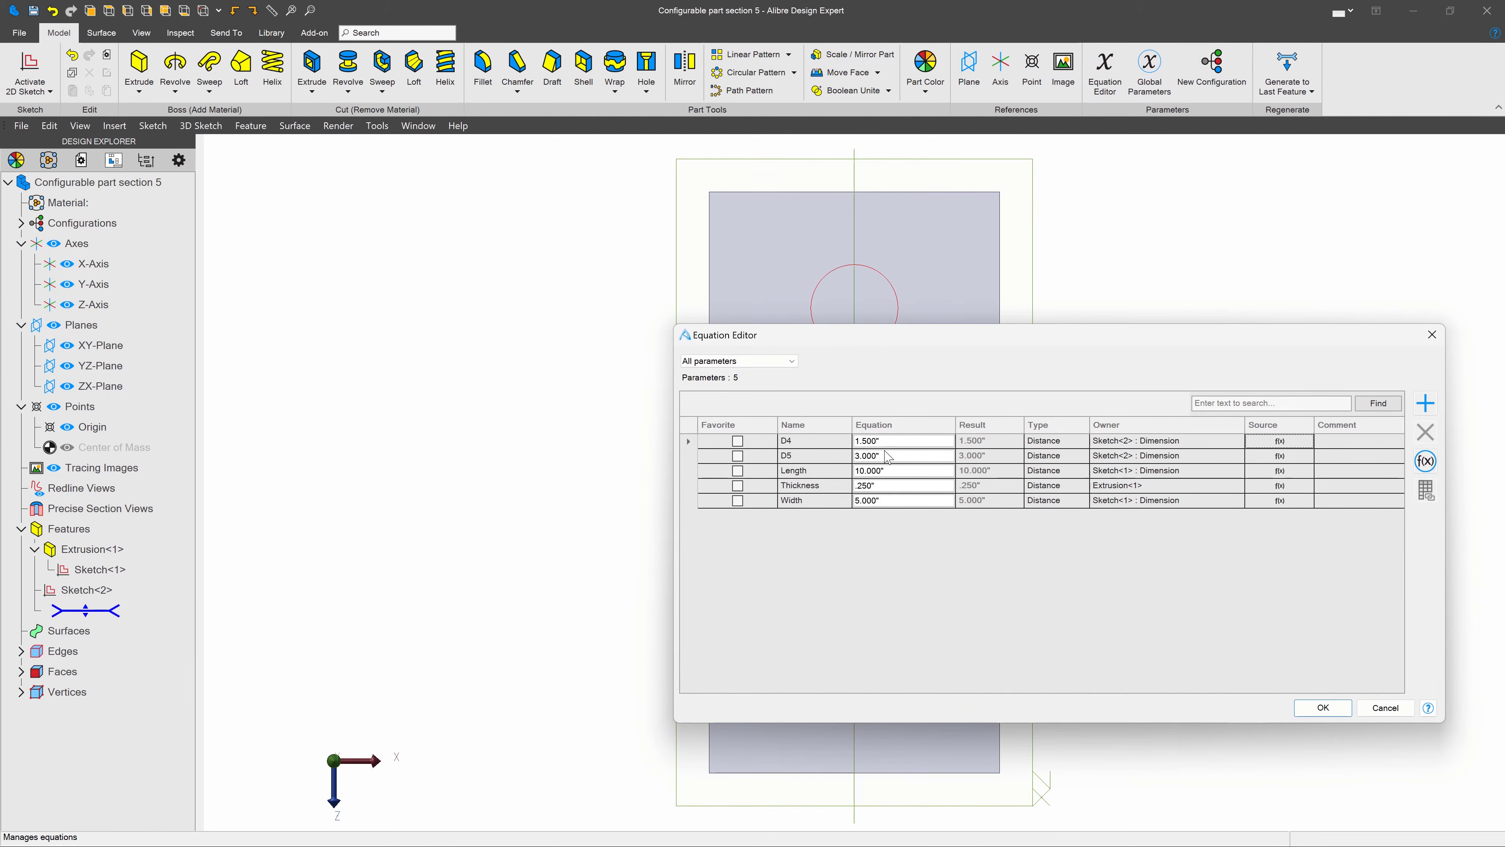
{"action": "left_click", "coordinate": [823, 445]}
{"action": "left_click_drag", "start_coordinate": [821, 444], "coordinate": [669, 428]}
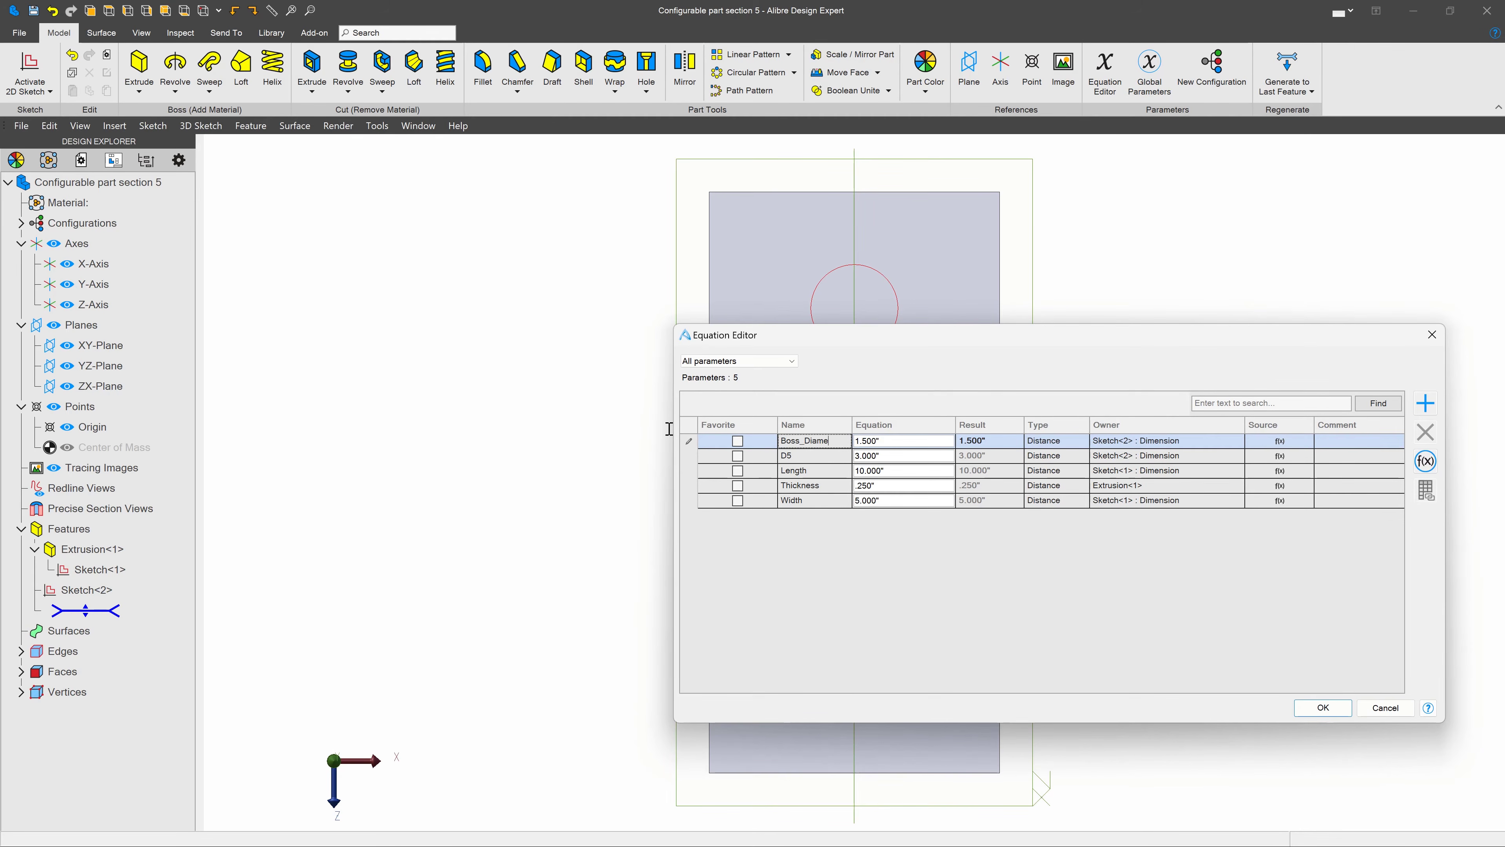
{"action": "key", "text": "Return"}
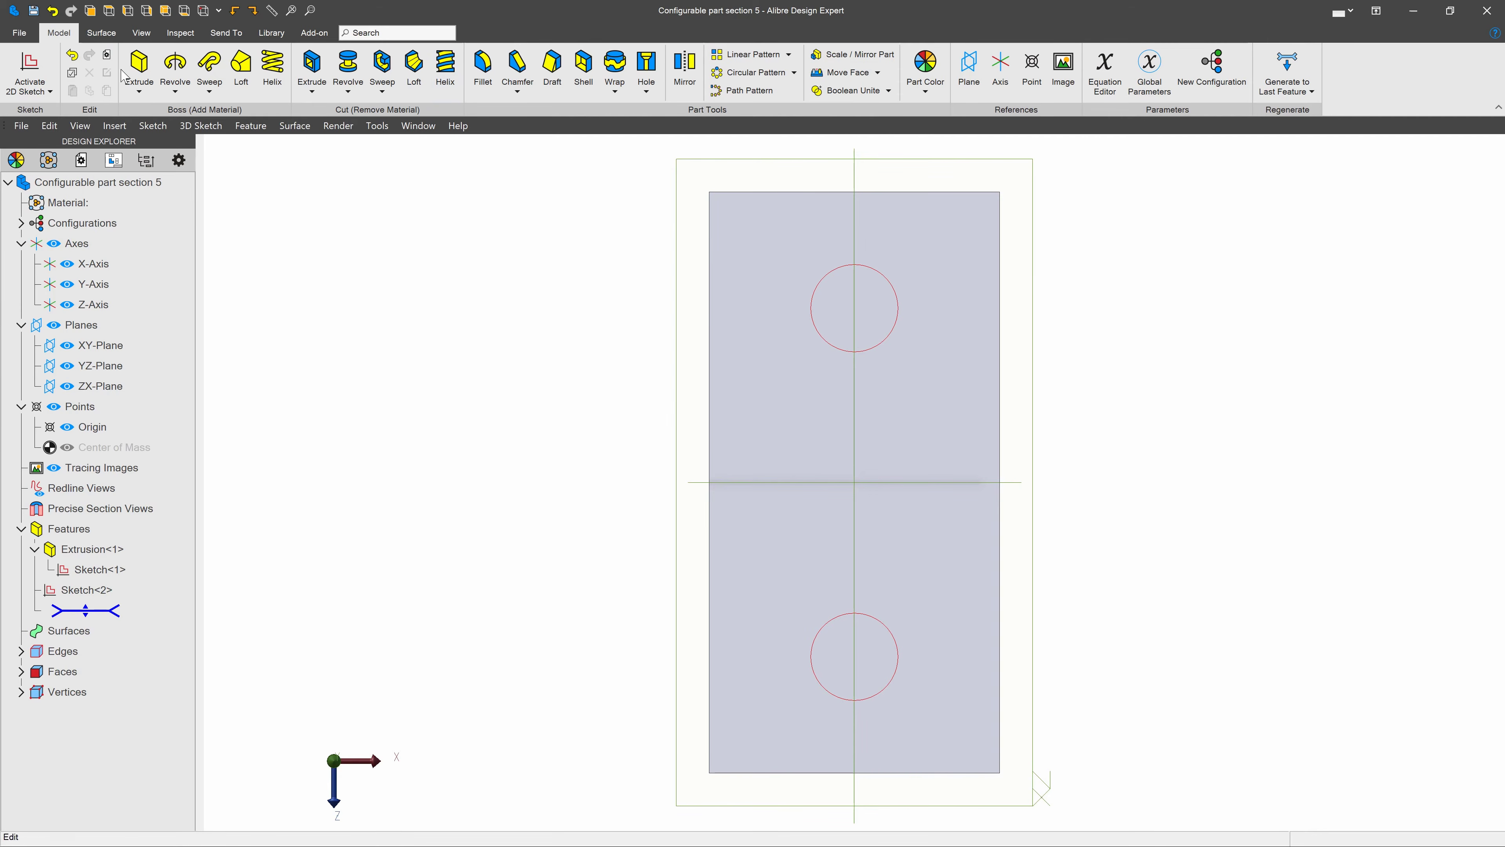
Step: Extrude the two sketched circles as bosses to a depth of 1 in with a 20° inward draft angle
{"action": "left_click", "coordinate": [139, 66]}
{"action": "left_click", "coordinate": [87, 589]}
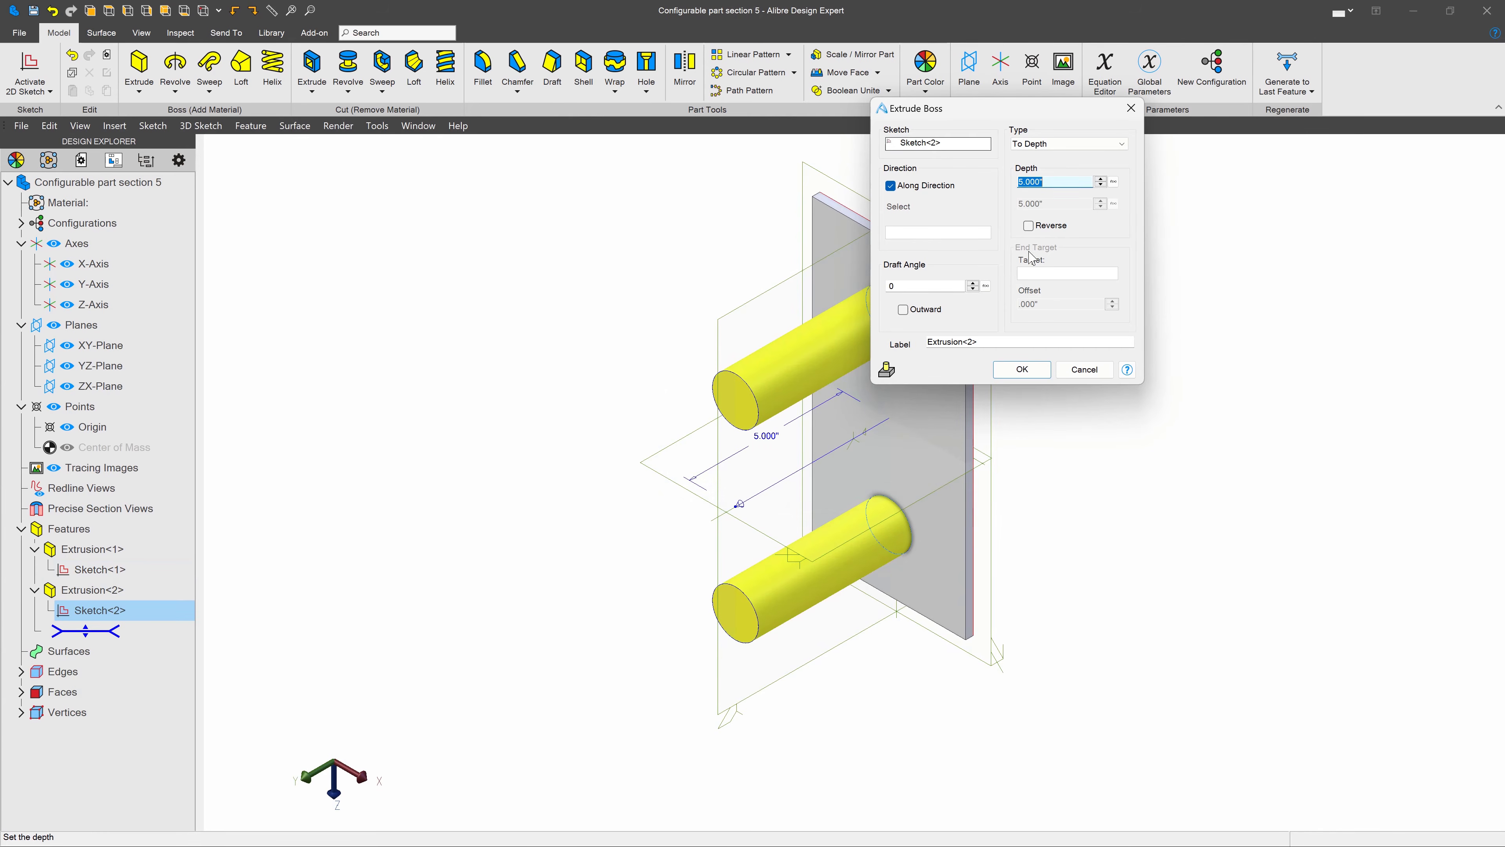
{"action": "left_click", "coordinate": [907, 287]}
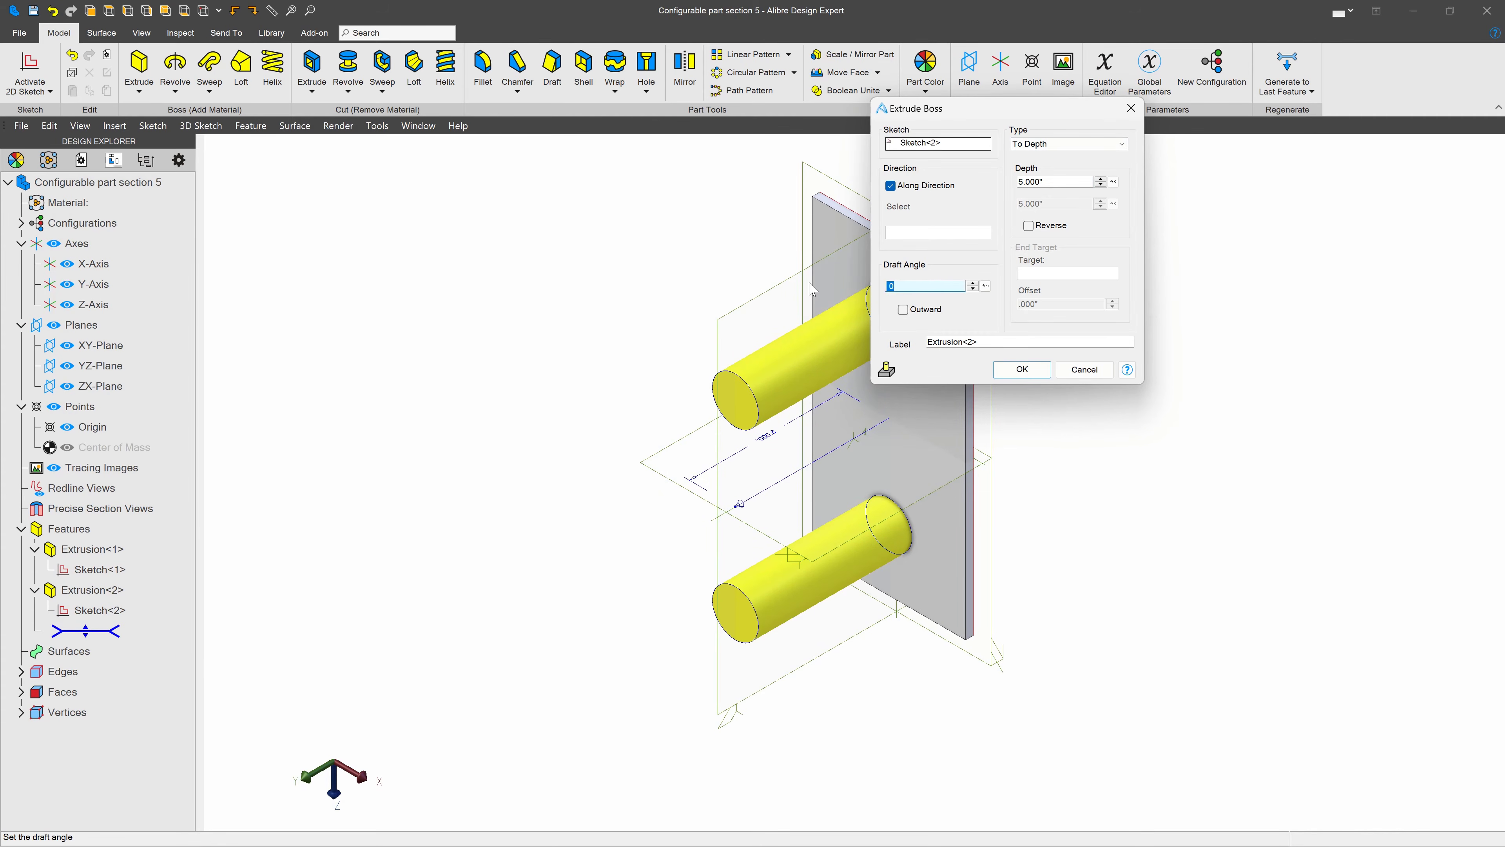
{"action": "type", "text": "20"}
{"action": "left_click_drag", "start_coordinate": [1066, 183], "coordinate": [955, 176]}
{"action": "type", "text": "2"}
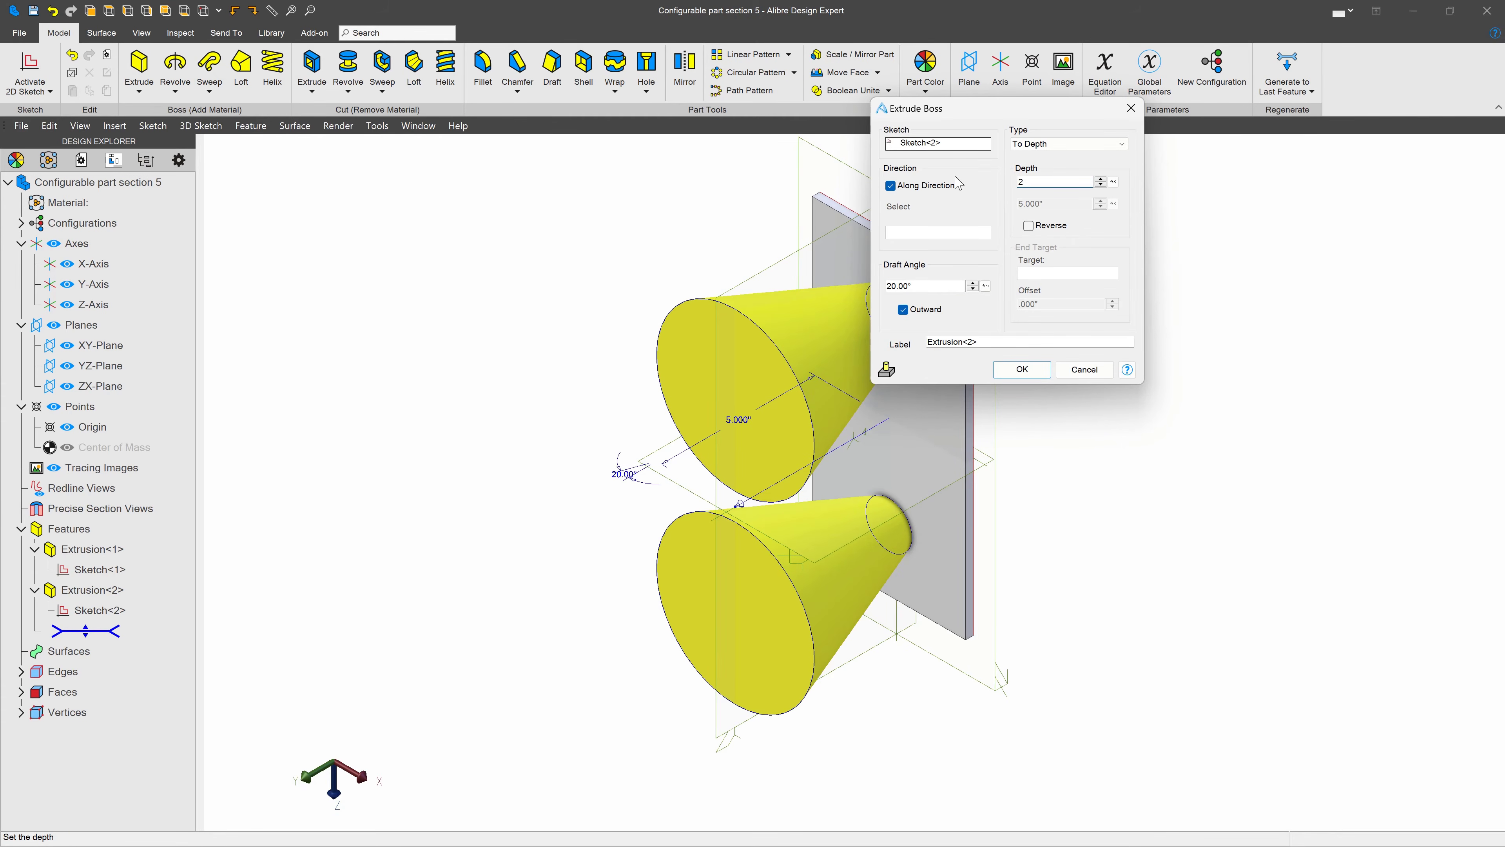
{"action": "left_click", "coordinate": [903, 309]}
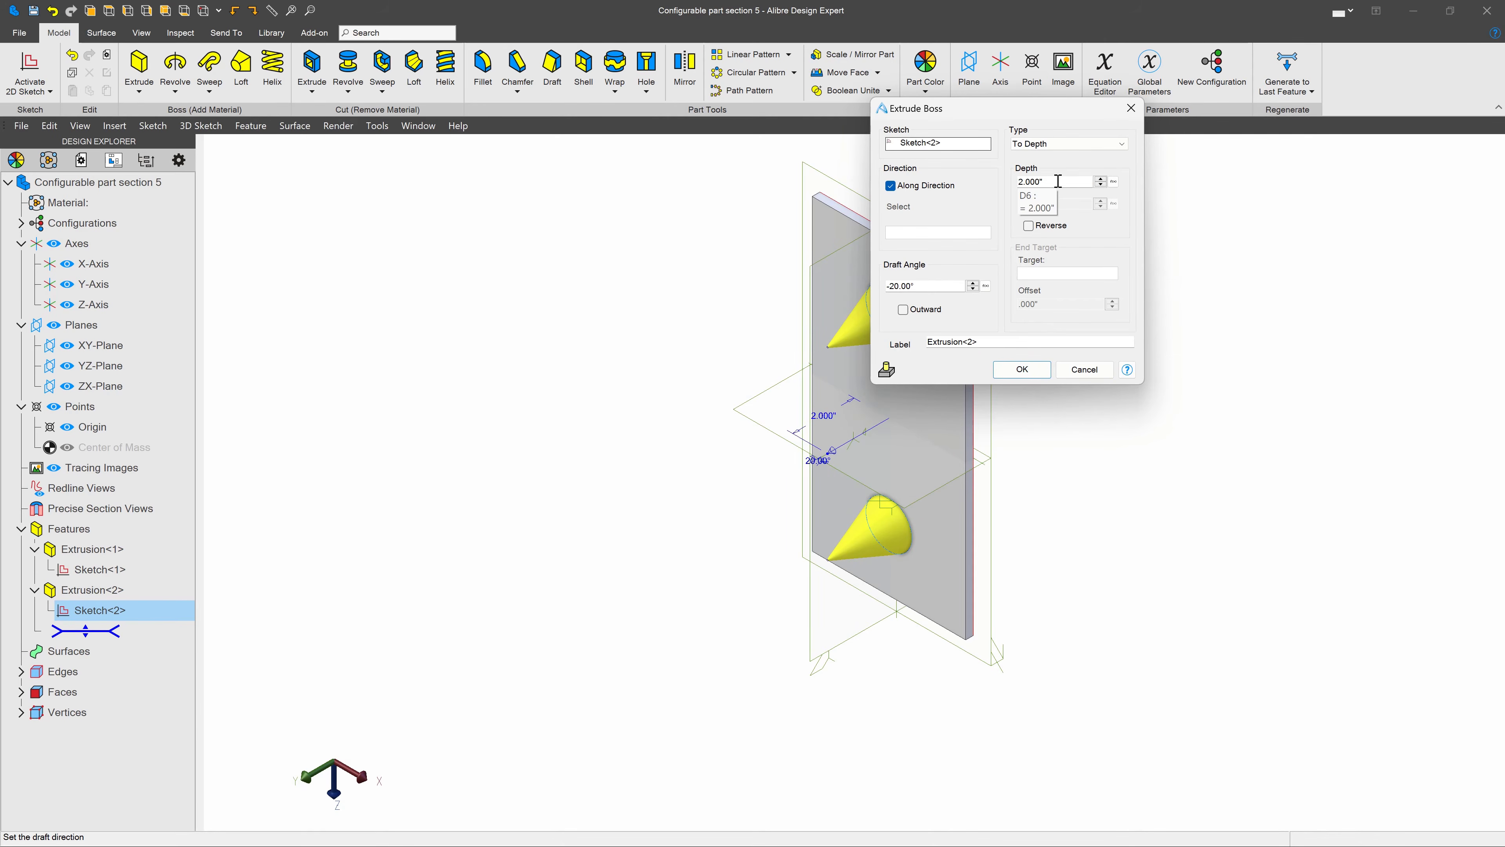
{"action": "left_click_drag", "start_coordinate": [1058, 181], "coordinate": [991, 183]}
{"action": "type", "text": "1"}
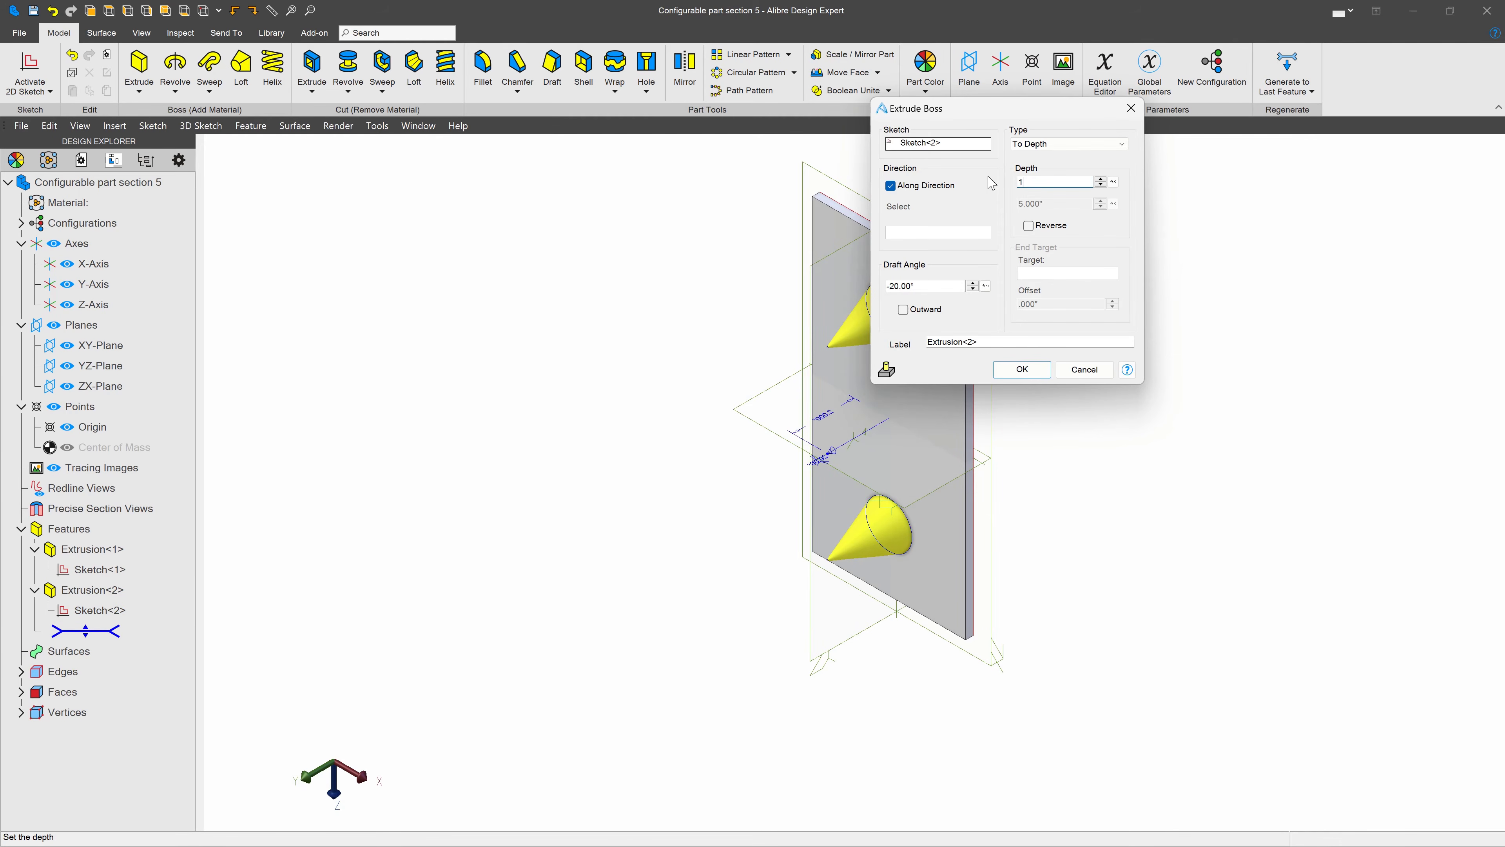
Step: Extrude the two circular bosses on the plate to a depth of 1 inch with a -20° draft angle
{"action": "key", "text": "Tab"}
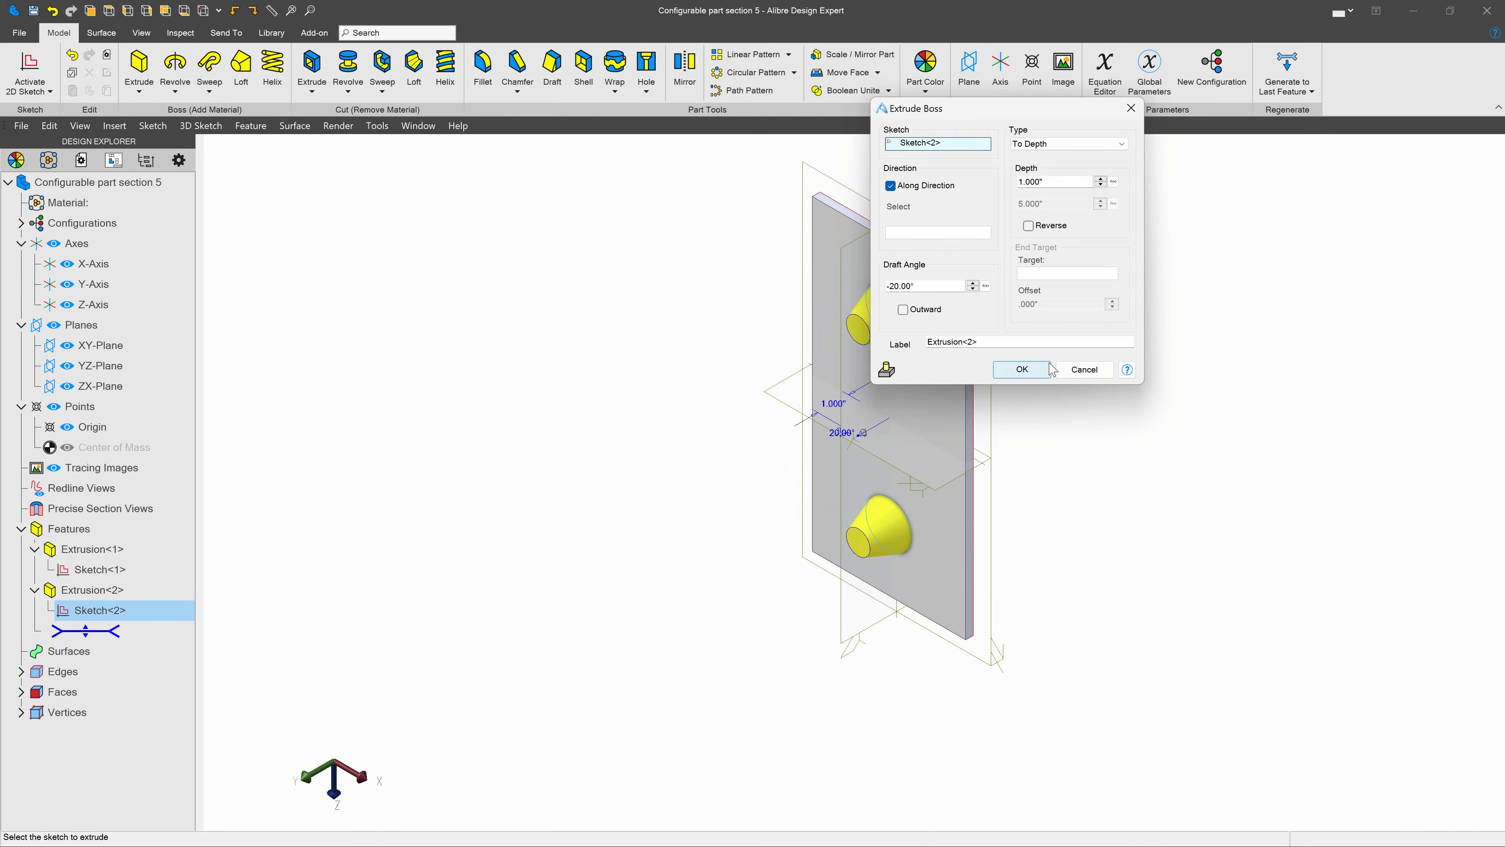
{"action": "left_click", "coordinate": [1049, 369]}
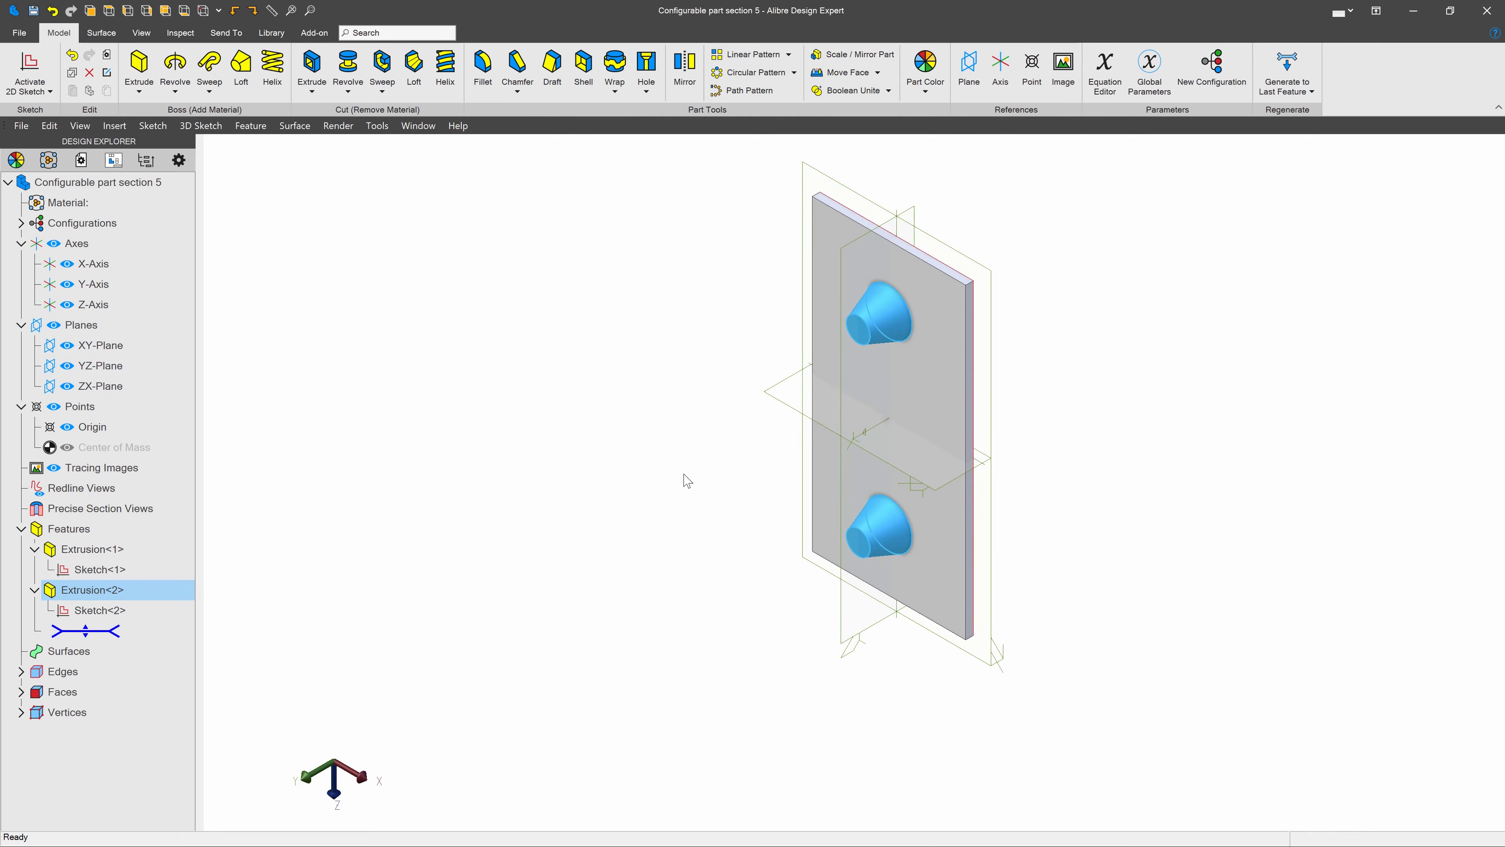
{"action": "left_click", "coordinate": [686, 480]}
{"action": "middle_click_drag", "start_coordinate": [781, 564], "coordinate": [779, 531]}
{"action": "scroll", "coordinate": [996, 331], "scroll_direction": "up", "scroll_amount": 3}
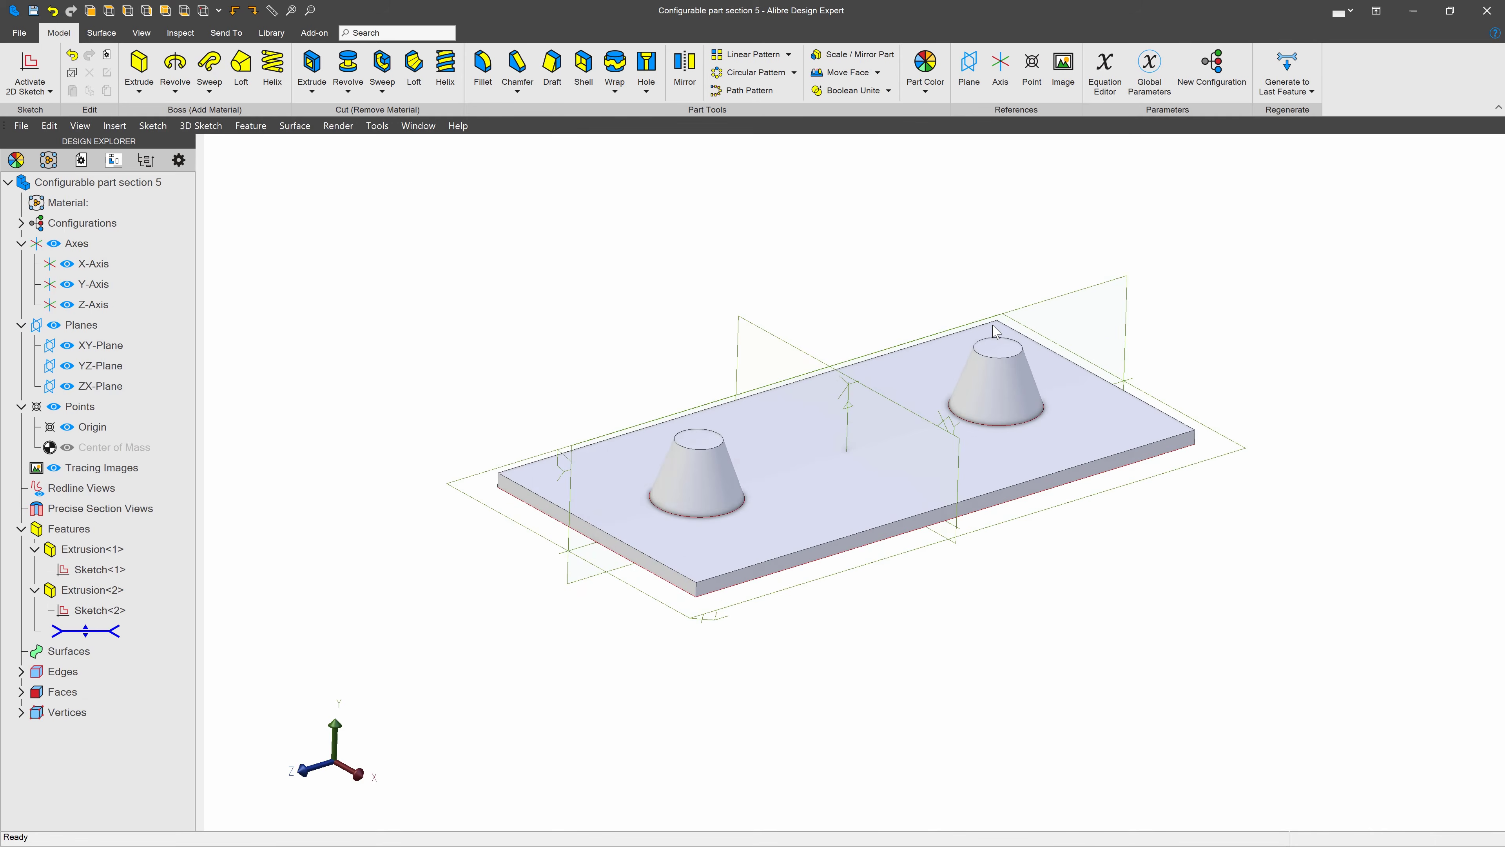
{"action": "scroll", "coordinate": [996, 331], "scroll_direction": "up", "scroll_amount": 2}
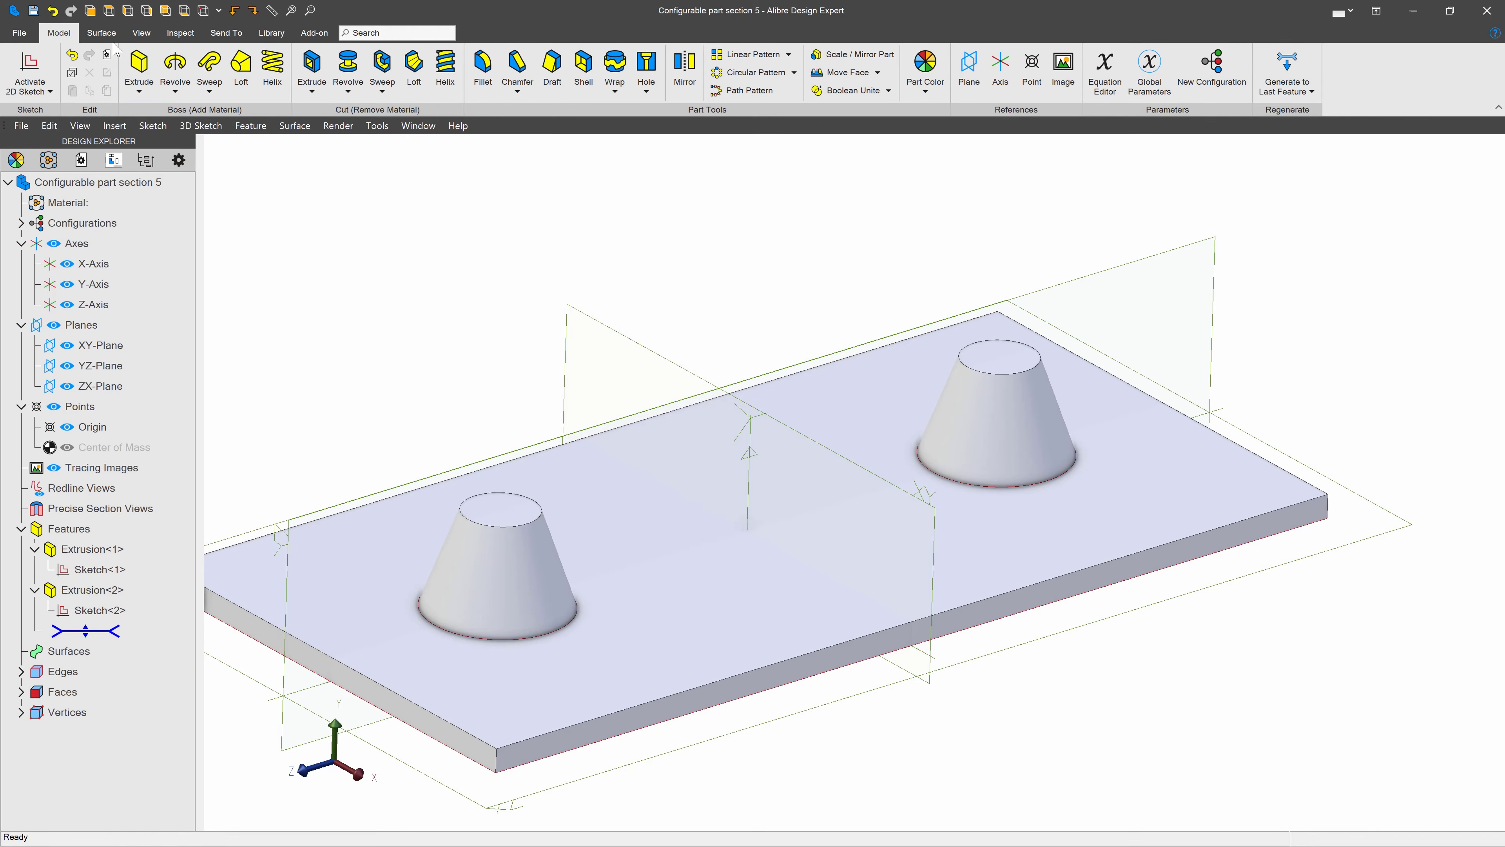
Step: Start adding the part to the library and save its pending changes
{"action": "left_click", "coordinate": [271, 32]}
{"action": "left_click", "coordinate": [18, 72]}
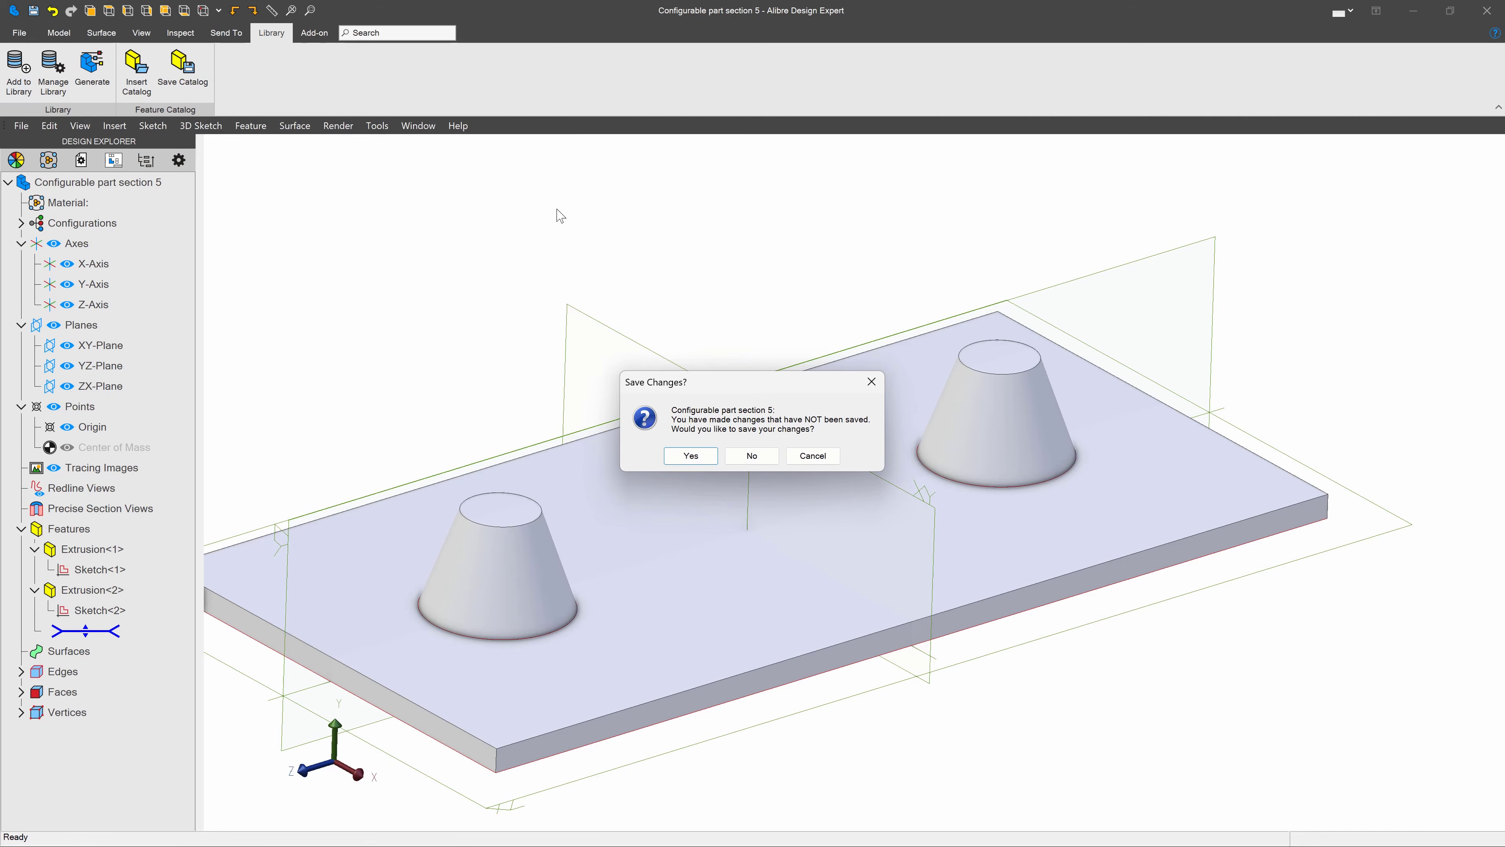
{"action": "left_click", "coordinate": [691, 455]}
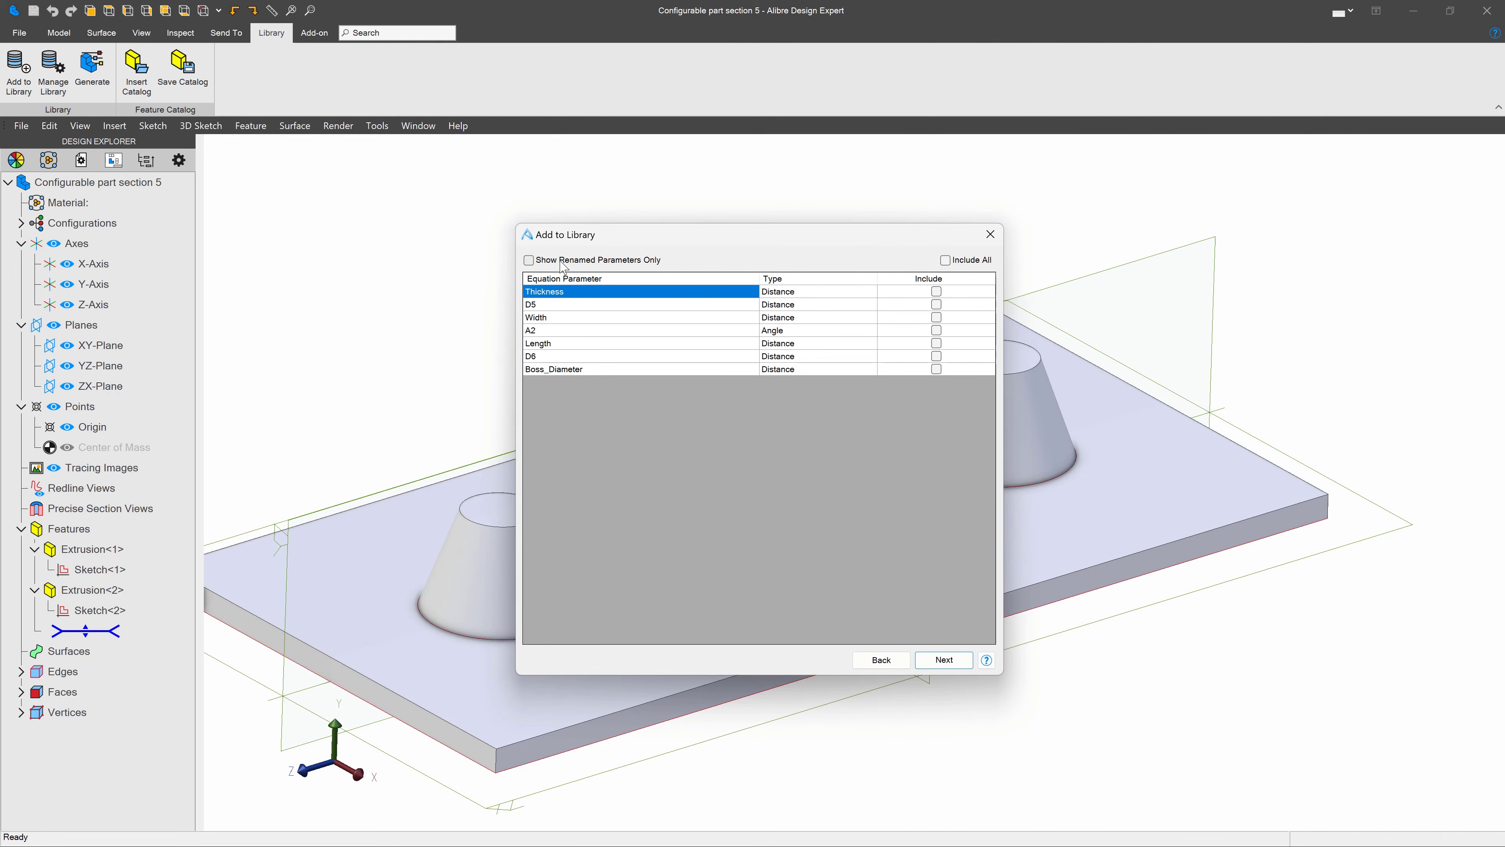
Step: Limit the equation parameters to renamed ones and include all of them: Thickness, Width, Length and Boss_Diameter
{"action": "left_click", "coordinate": [529, 260]}
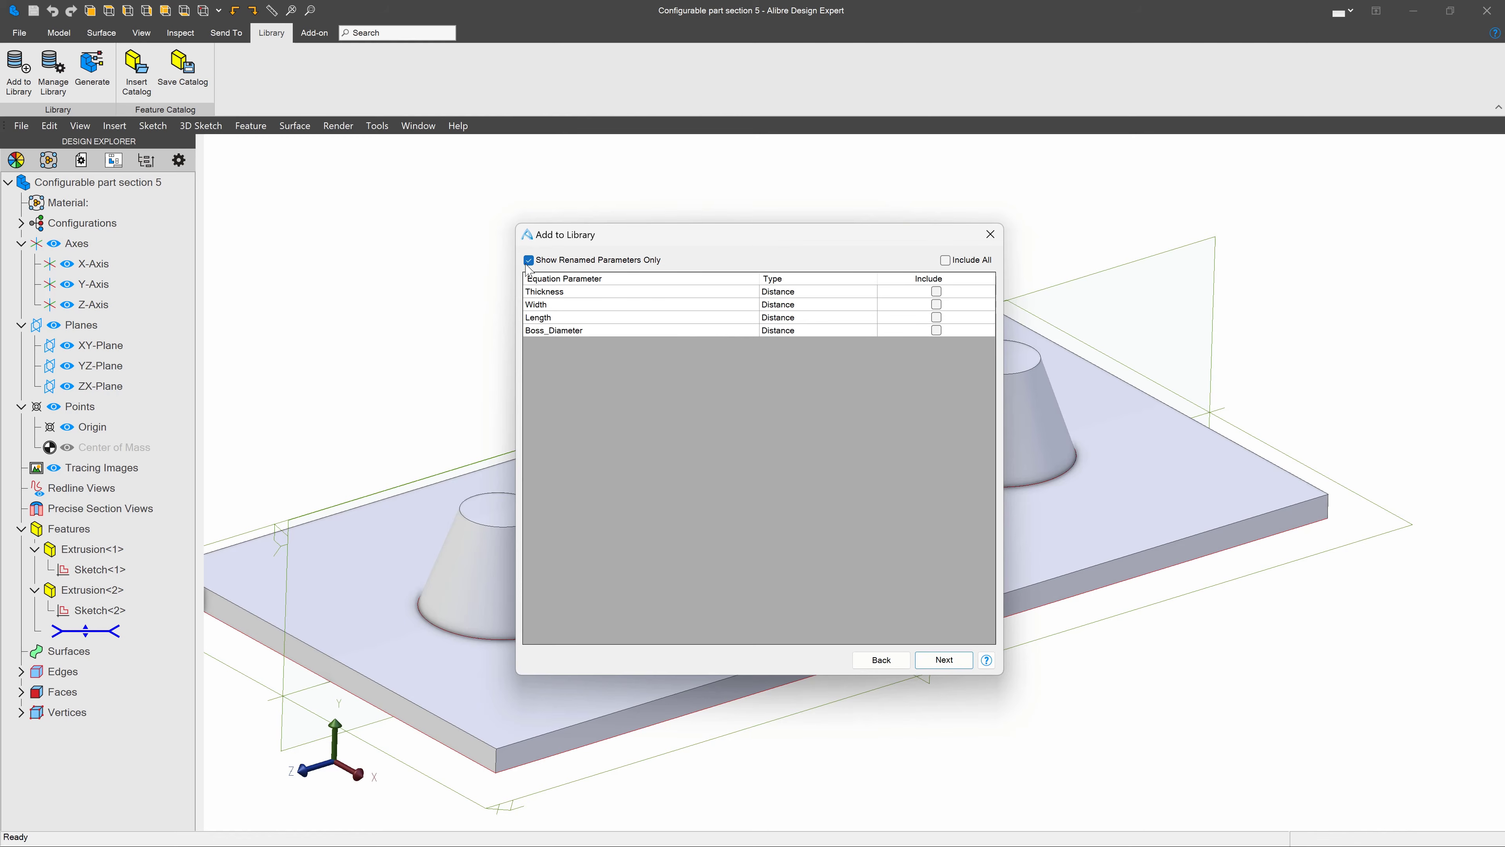
{"action": "left_click", "coordinate": [528, 260]}
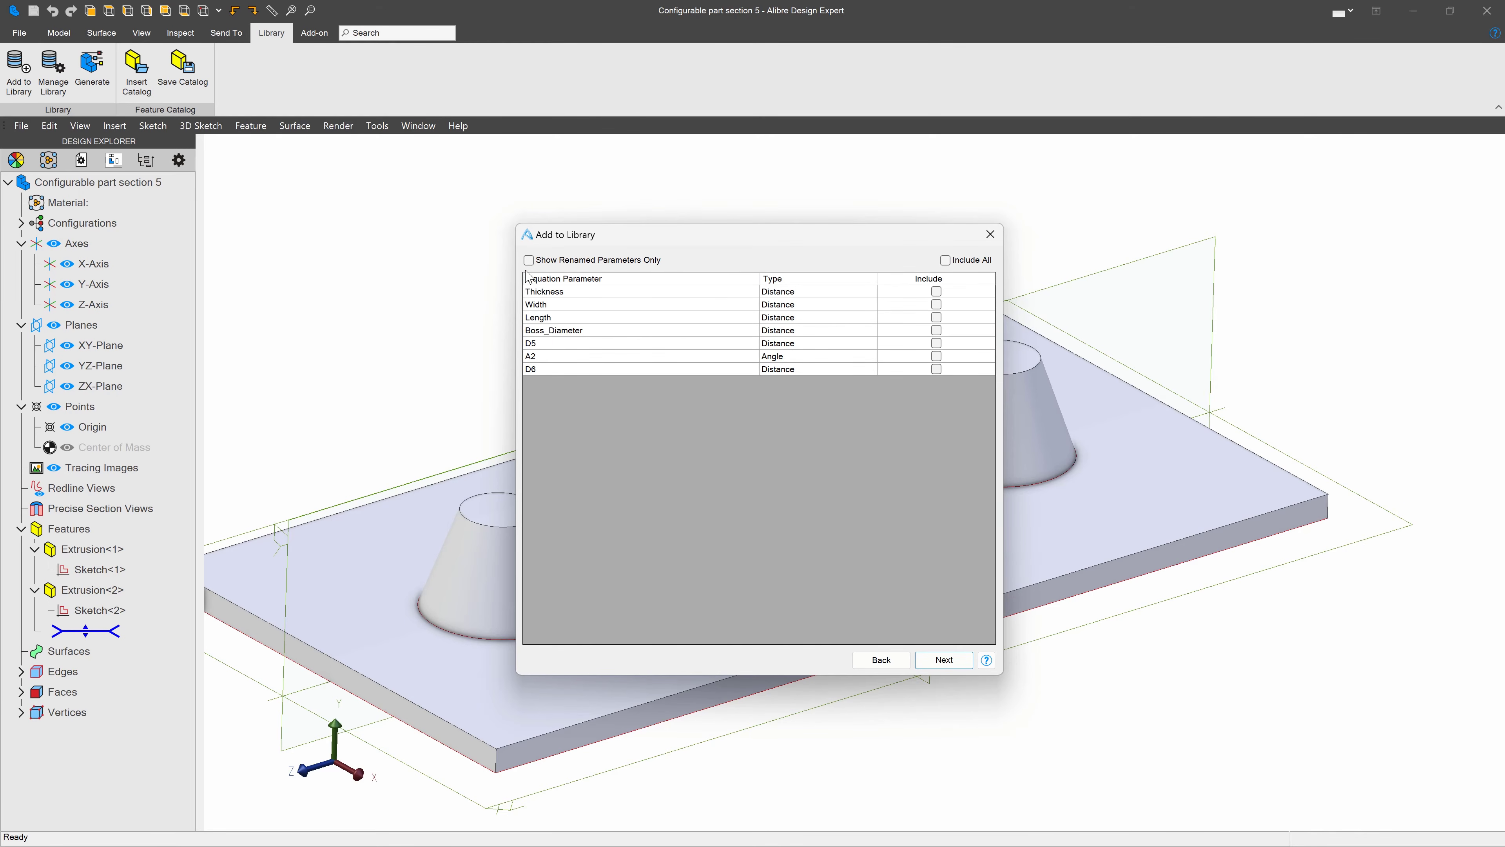
{"action": "left_click", "coordinate": [528, 260]}
{"action": "left_click", "coordinate": [946, 261]}
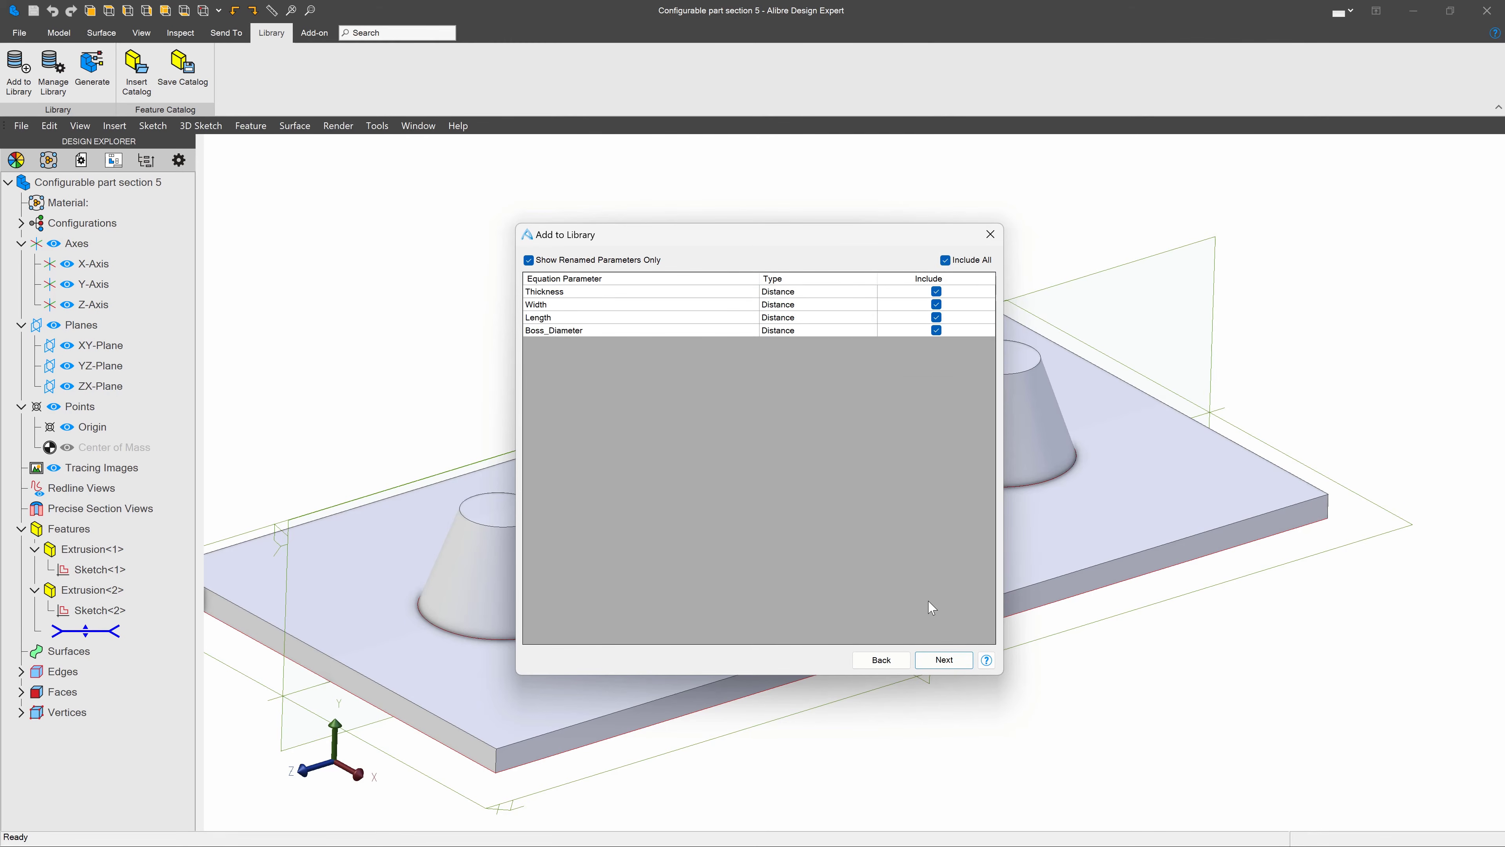
{"action": "left_click", "coordinate": [948, 659]}
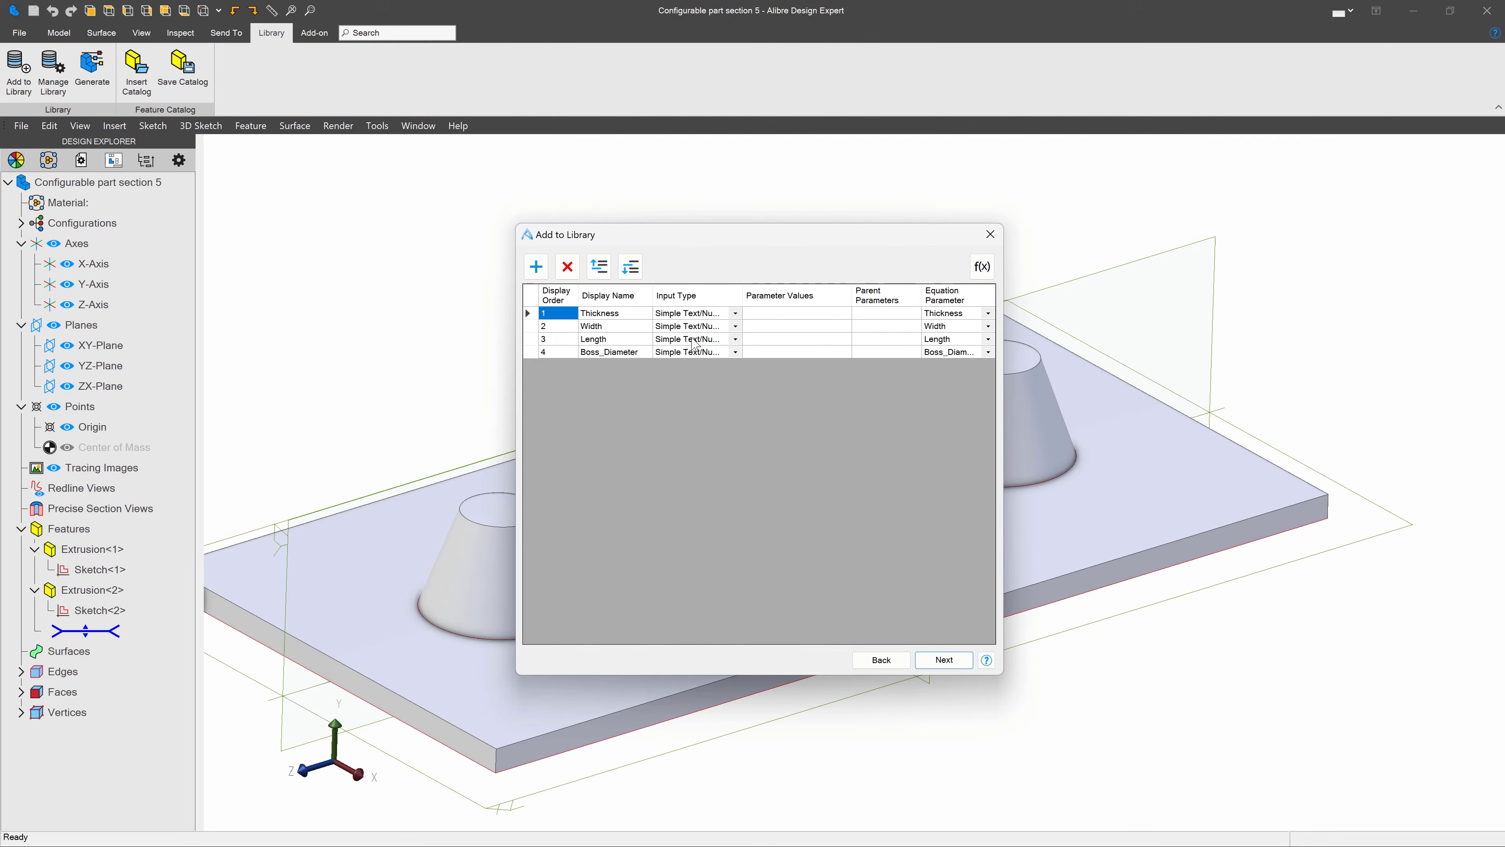
Step: Give Thickness the parameter values .25,.5,.75 and set the input type of Width and Length to Numeric User Input
{"action": "left_click", "coordinate": [759, 312]}
{"action": "type", "text": ".25,.5,.75"}
{"action": "left_click", "coordinate": [734, 325]}
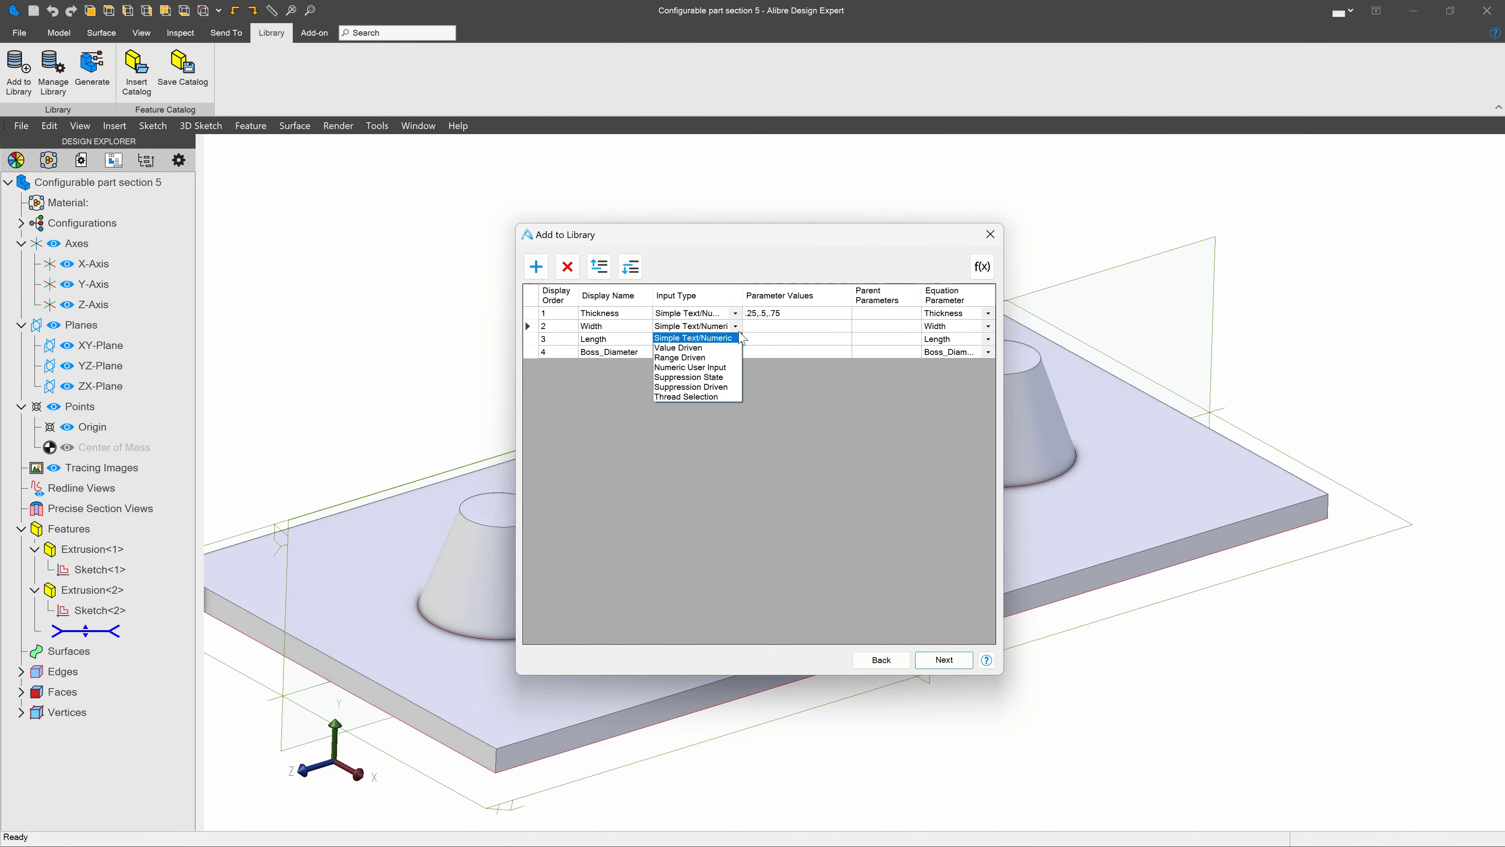
{"action": "left_click", "coordinate": [724, 368]}
{"action": "left_click", "coordinate": [735, 339]}
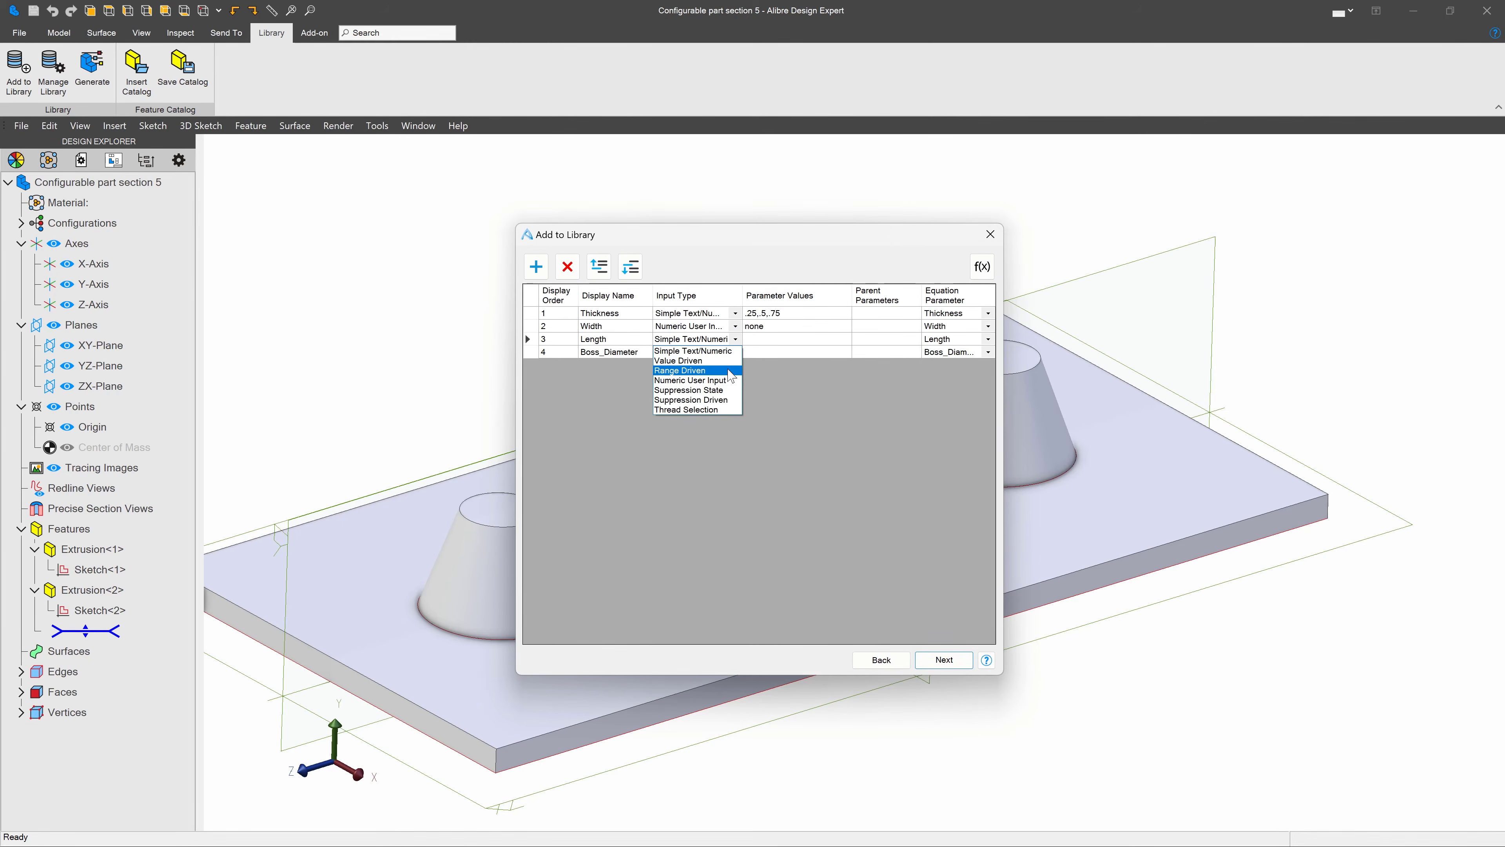
{"action": "left_click", "coordinate": [729, 380]}
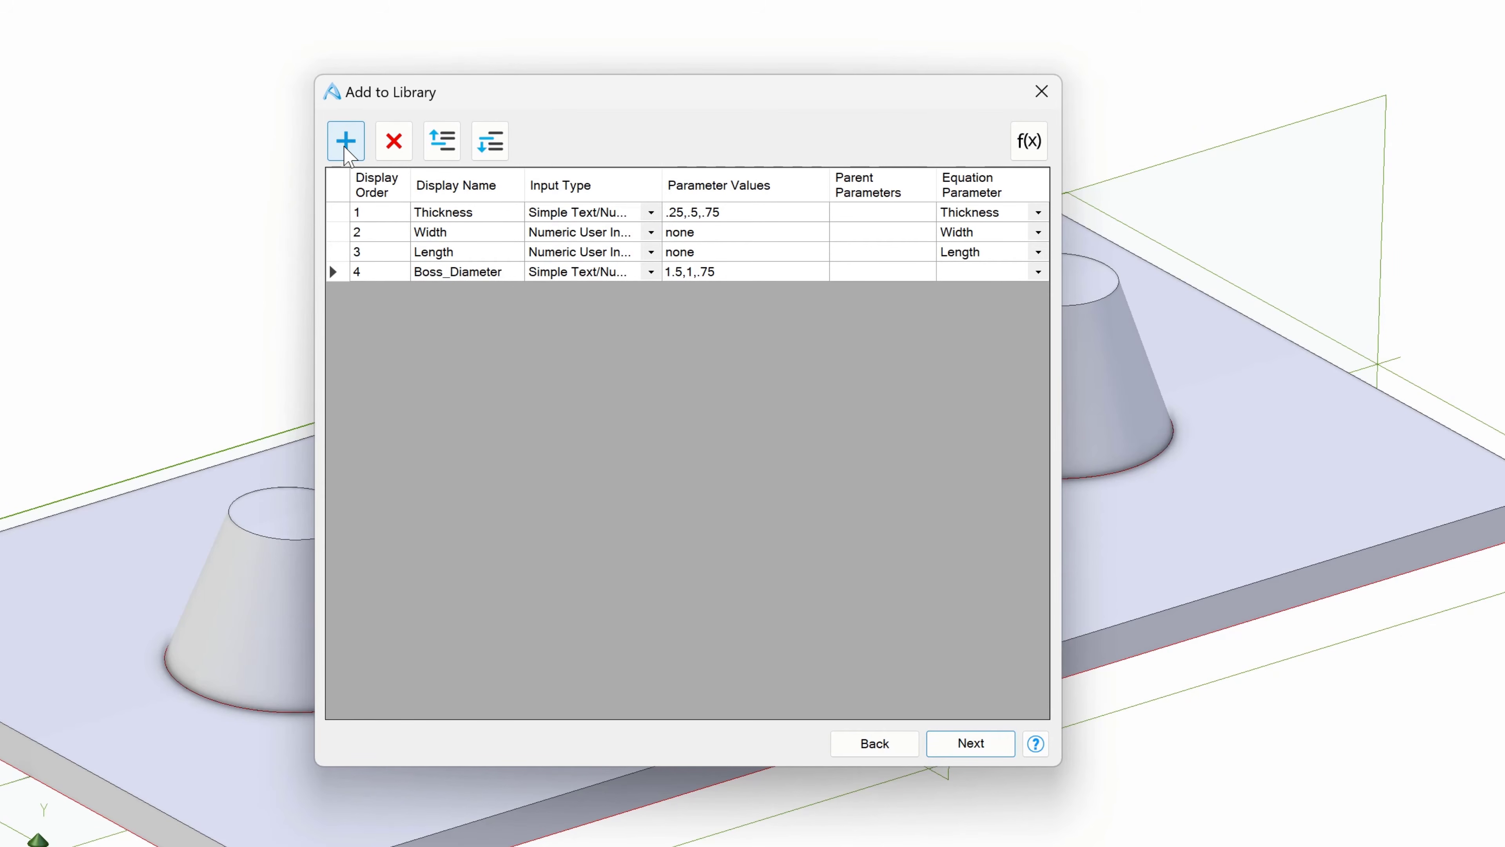
Step: Add a fifth parameter with the Suppression State input type and open its options for editing
{"action": "left_click", "coordinate": [346, 141]}
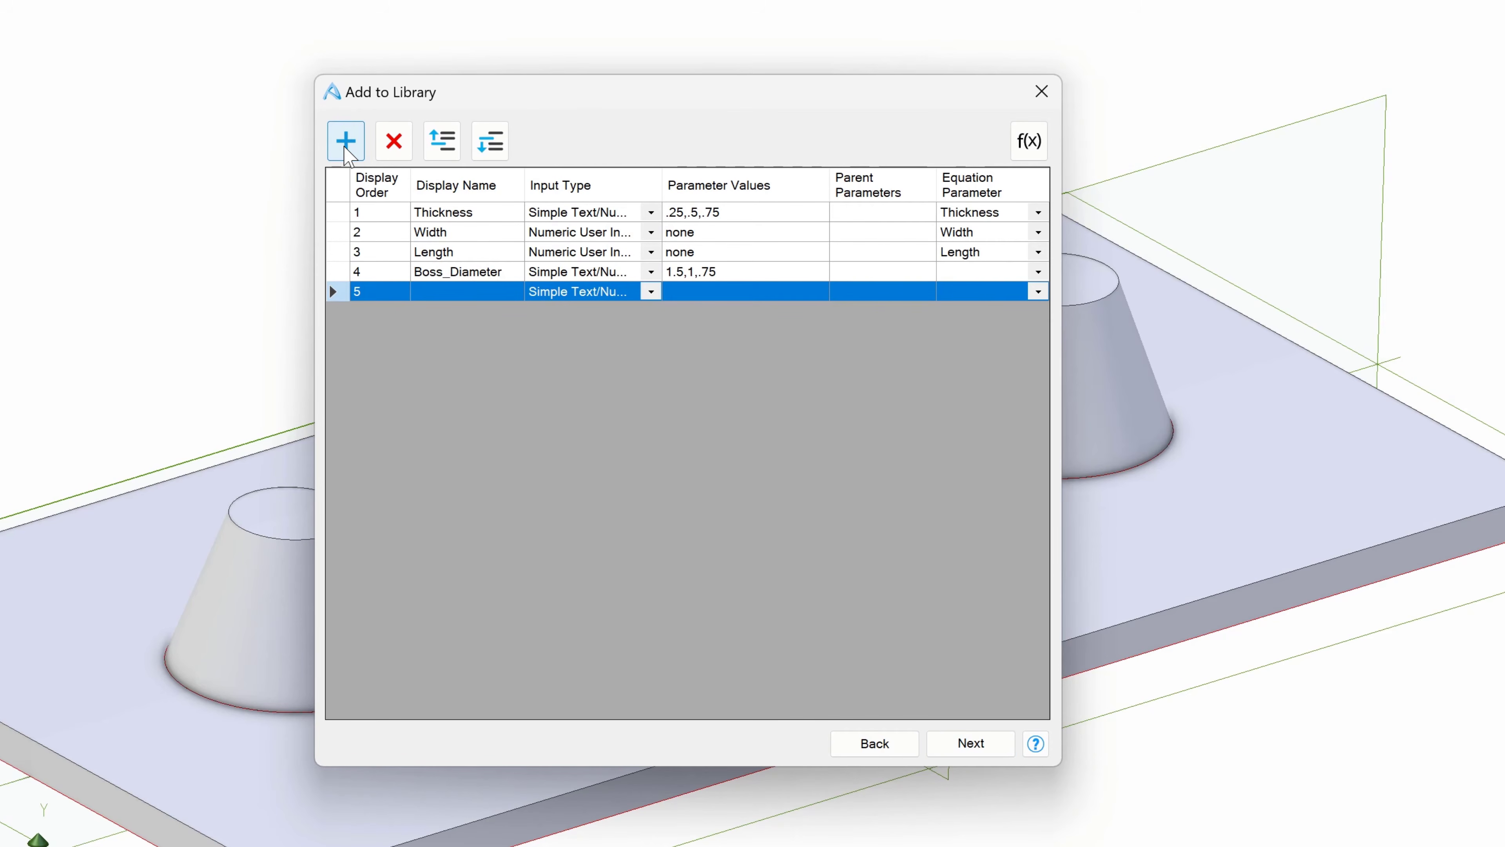
{"action": "left_click", "coordinate": [651, 292]}
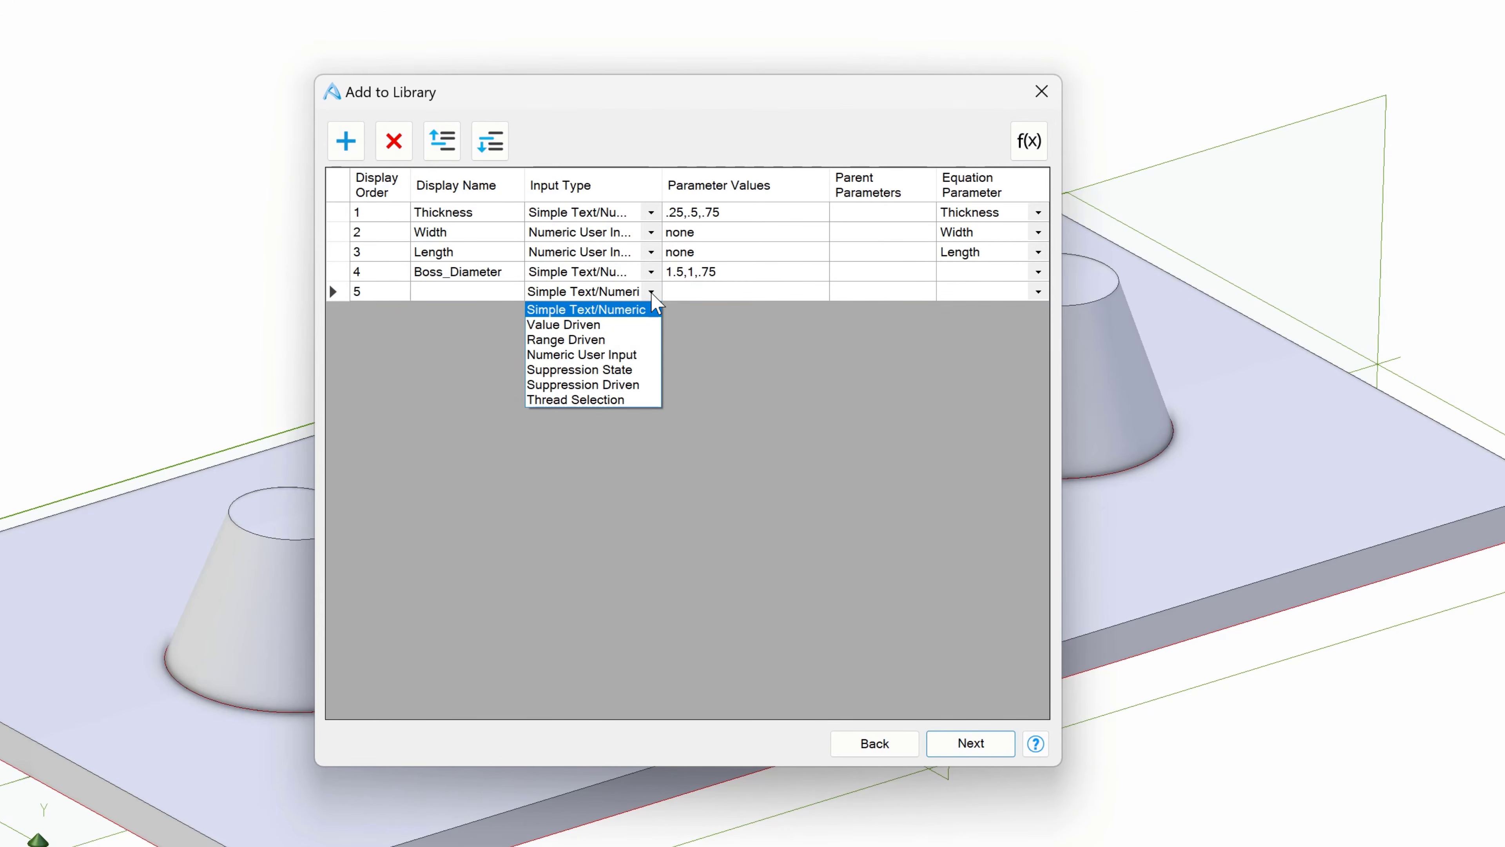
{"action": "left_click", "coordinate": [621, 370]}
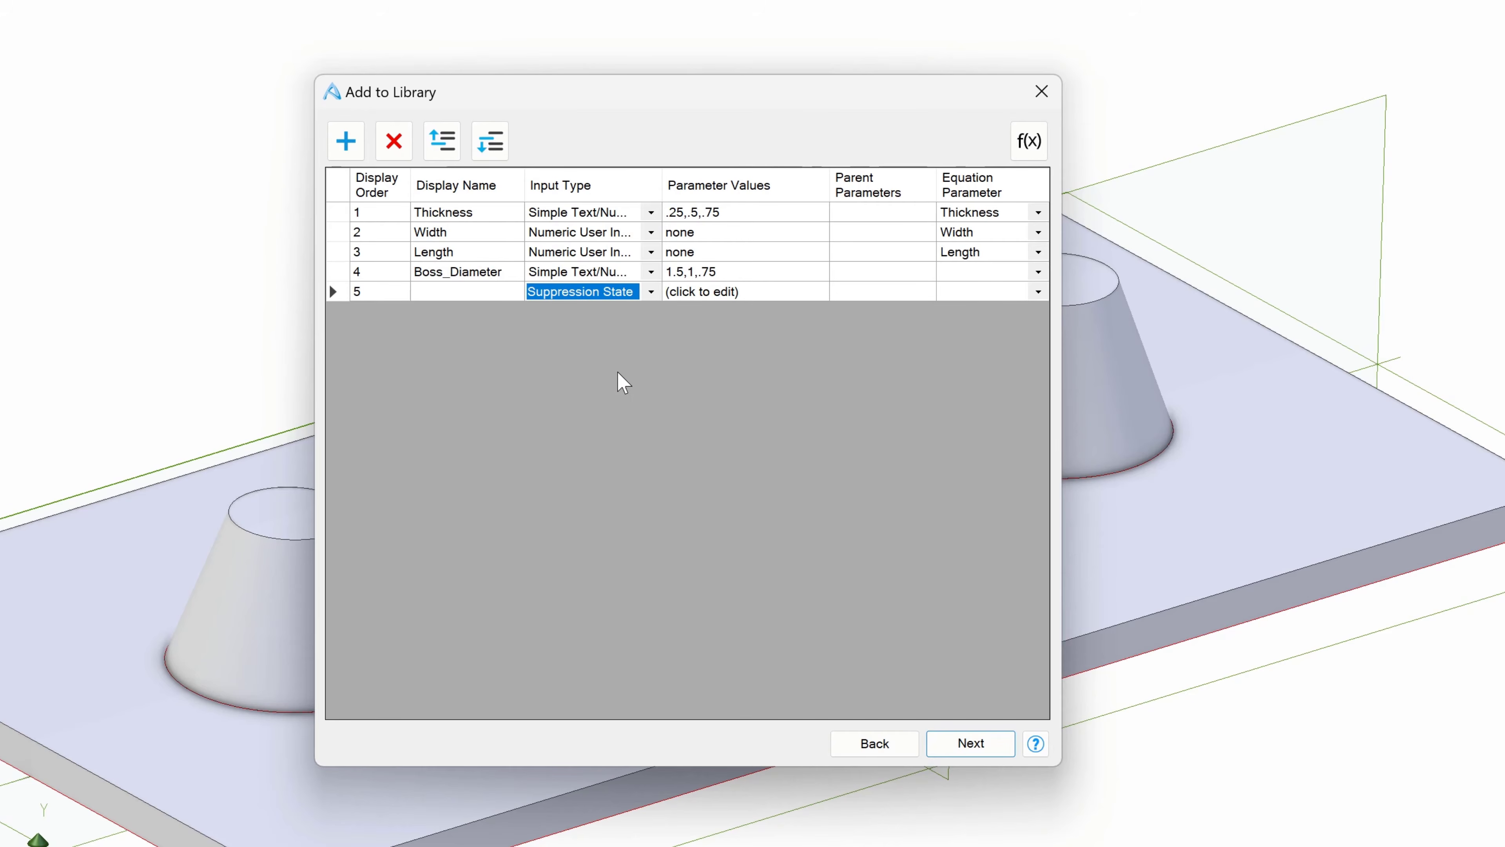
{"action": "left_click", "coordinate": [770, 291]}
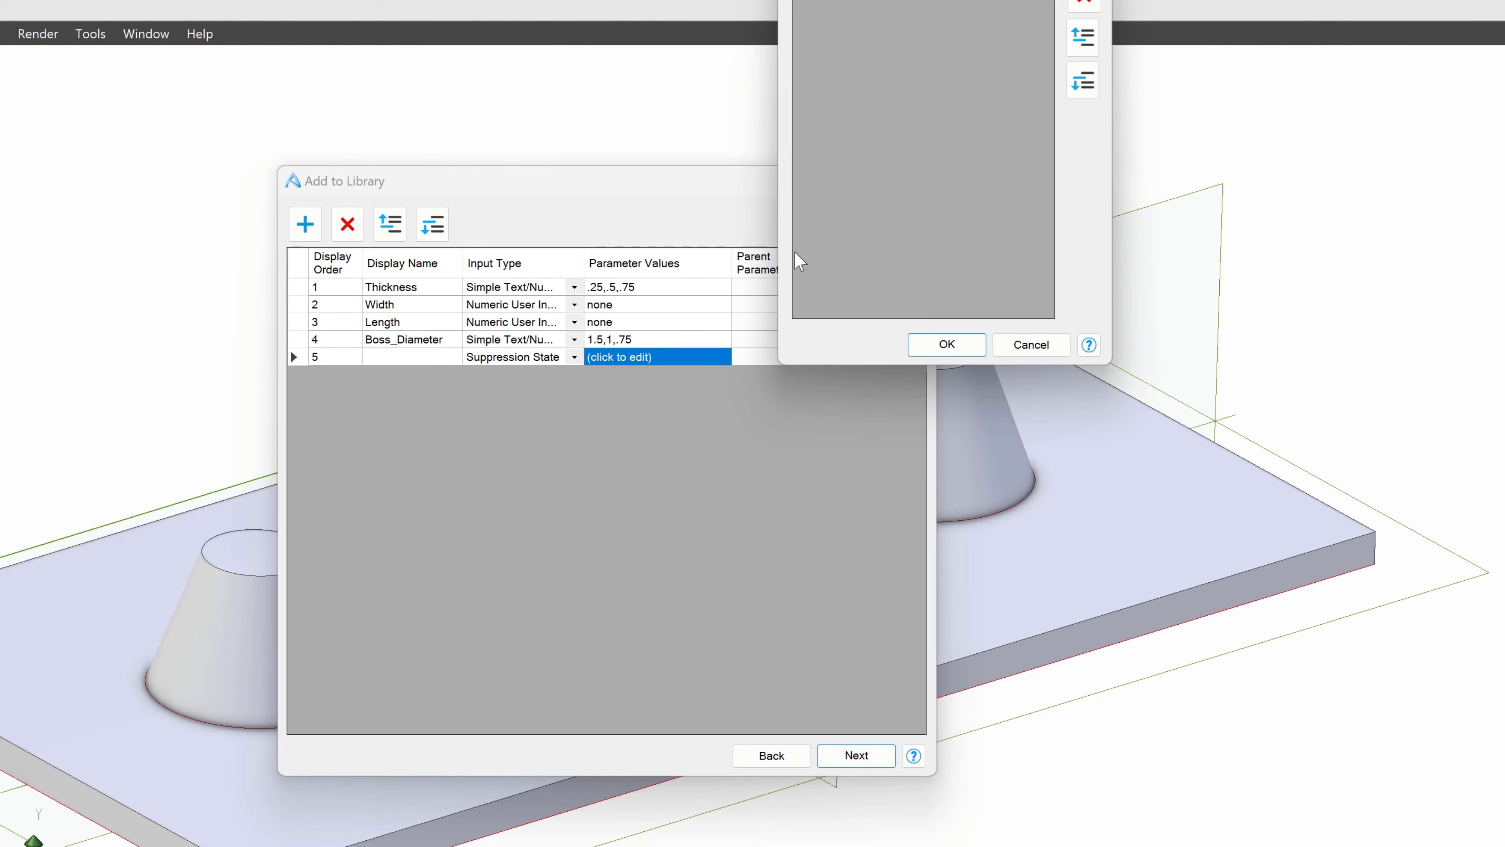
Step: Add a suppression state option named "With Bosses"
{"action": "left_click_drag", "start_coordinate": [905, 0], "coordinate": [786, 195]}
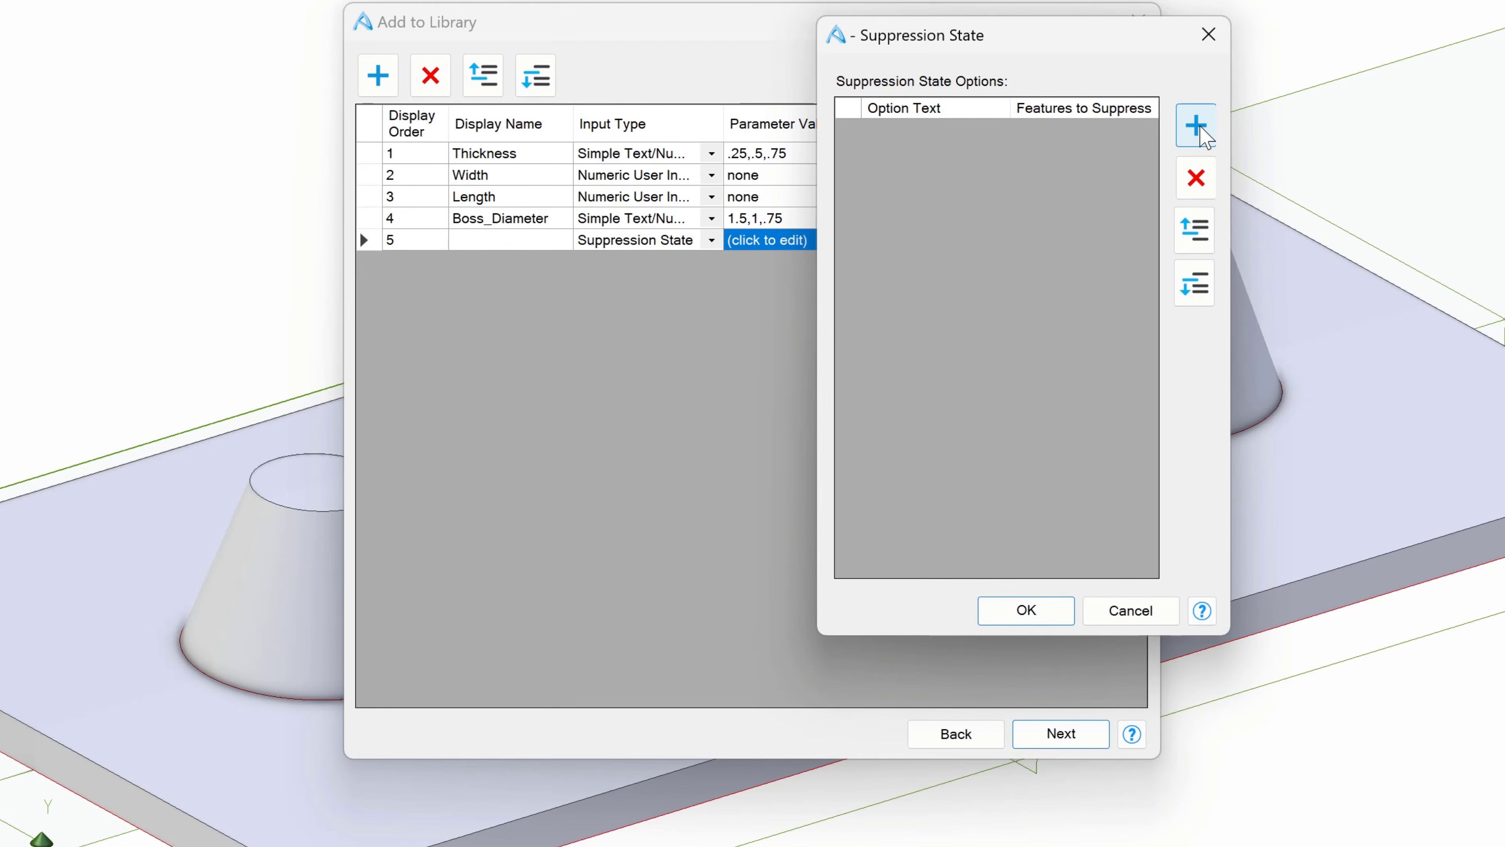
{"action": "left_click", "coordinate": [1196, 125]}
{"action": "left_click", "coordinate": [917, 130]}
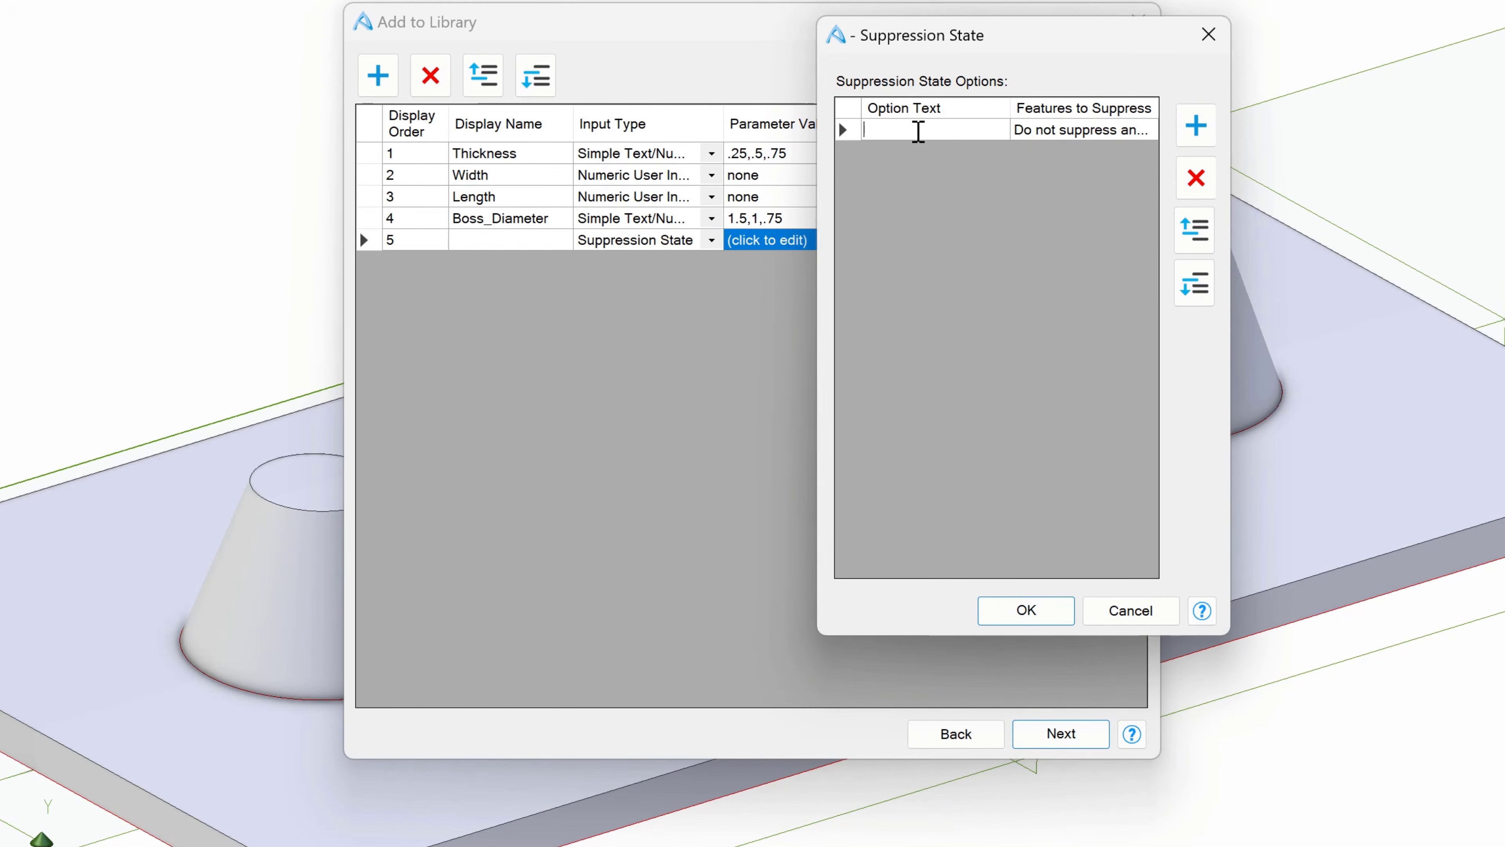
{"action": "type", "text": "With Bosses"}
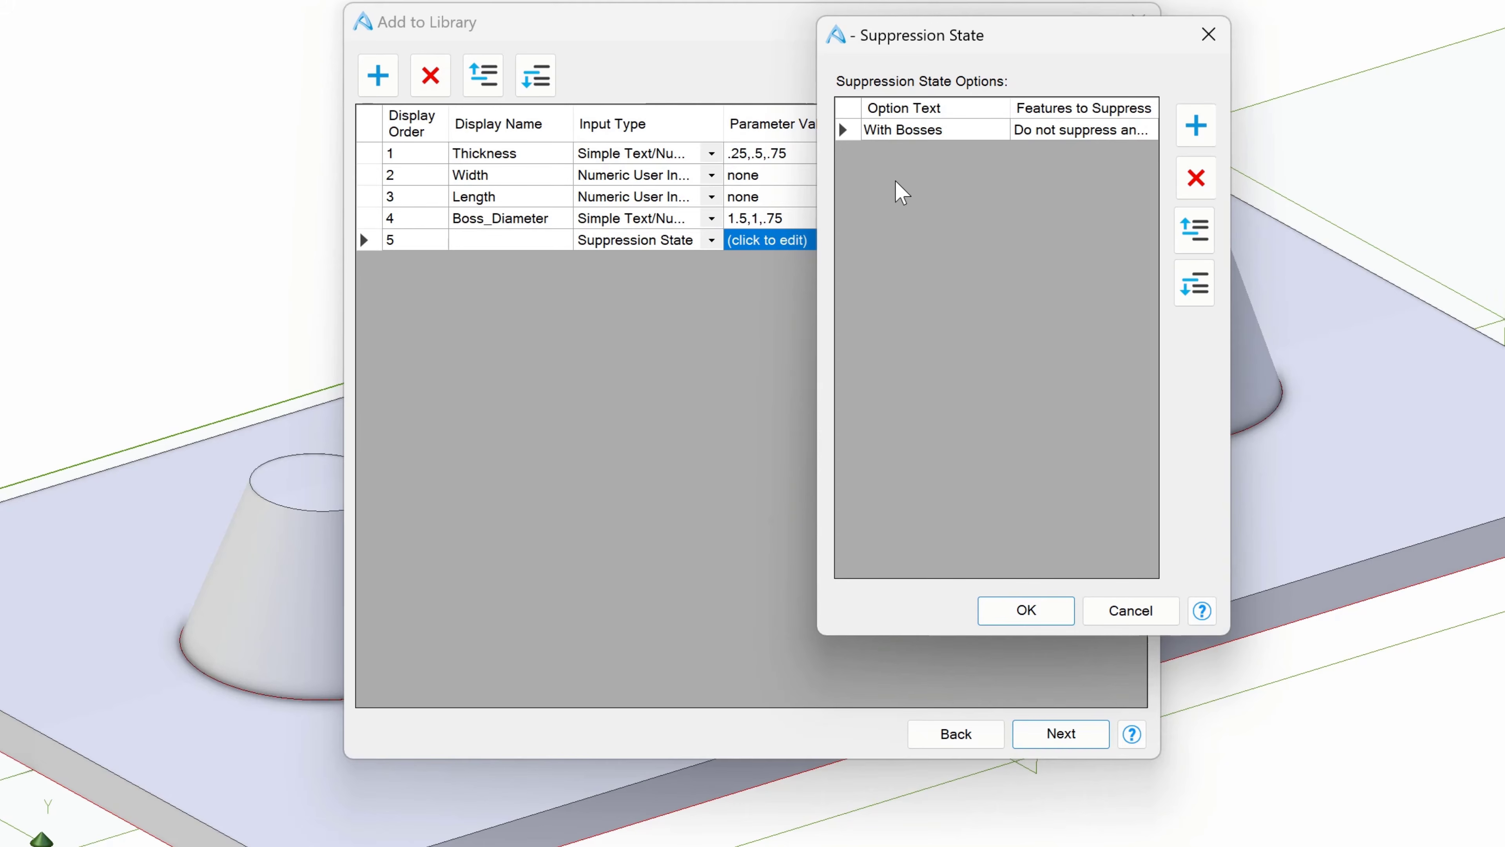
Step: Add a "Without Bosses" option that suppresses Extrusion<2> and accept the suppression state options
{"action": "left_click_drag", "start_coordinate": [818, 181], "coordinate": [704, 173]}
{"action": "left_click", "coordinate": [1196, 125]}
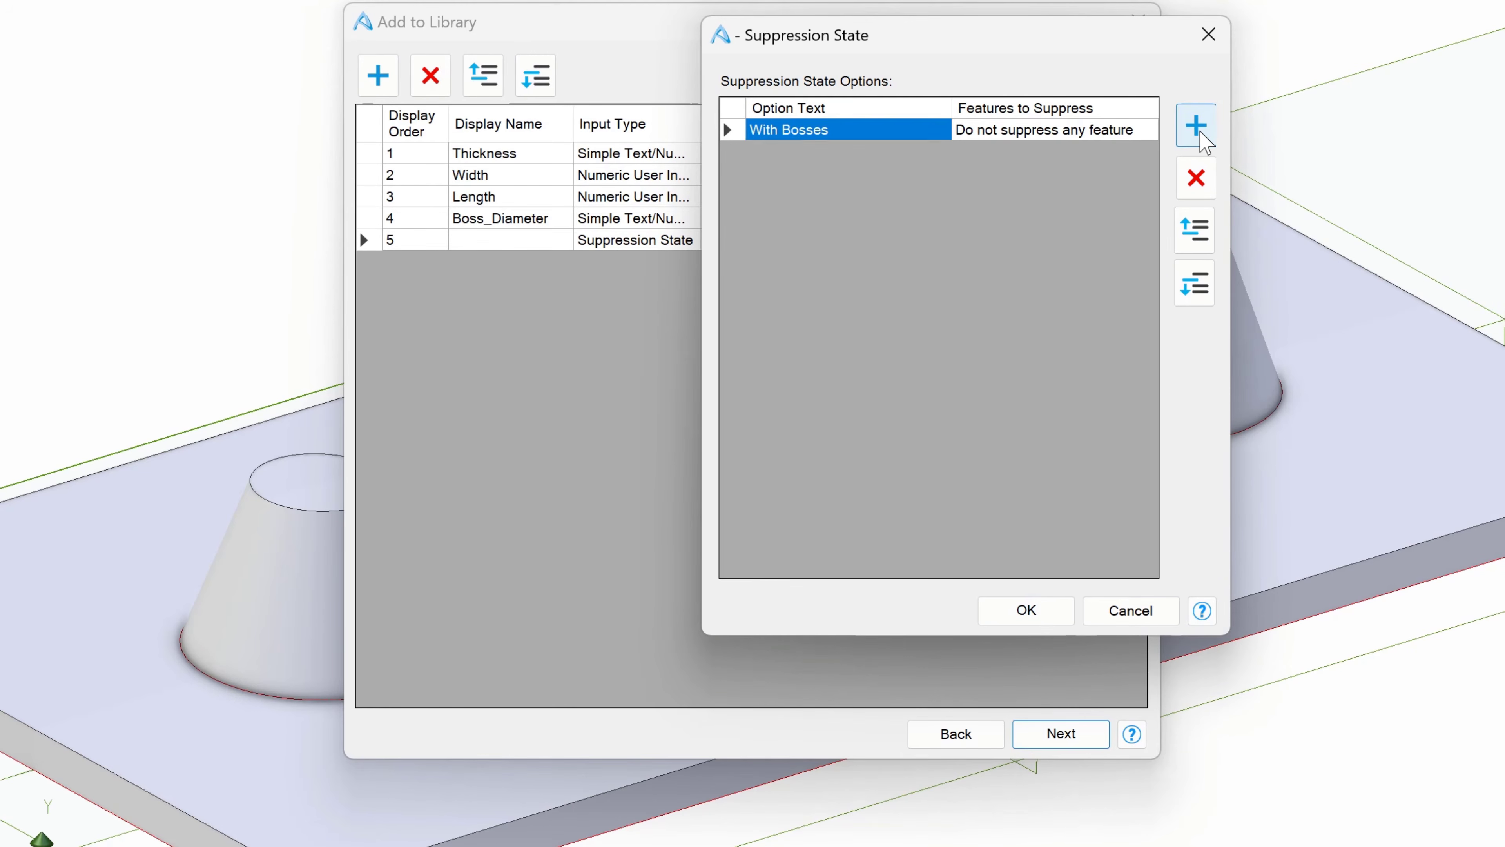
{"action": "type", "text": "Wi"}
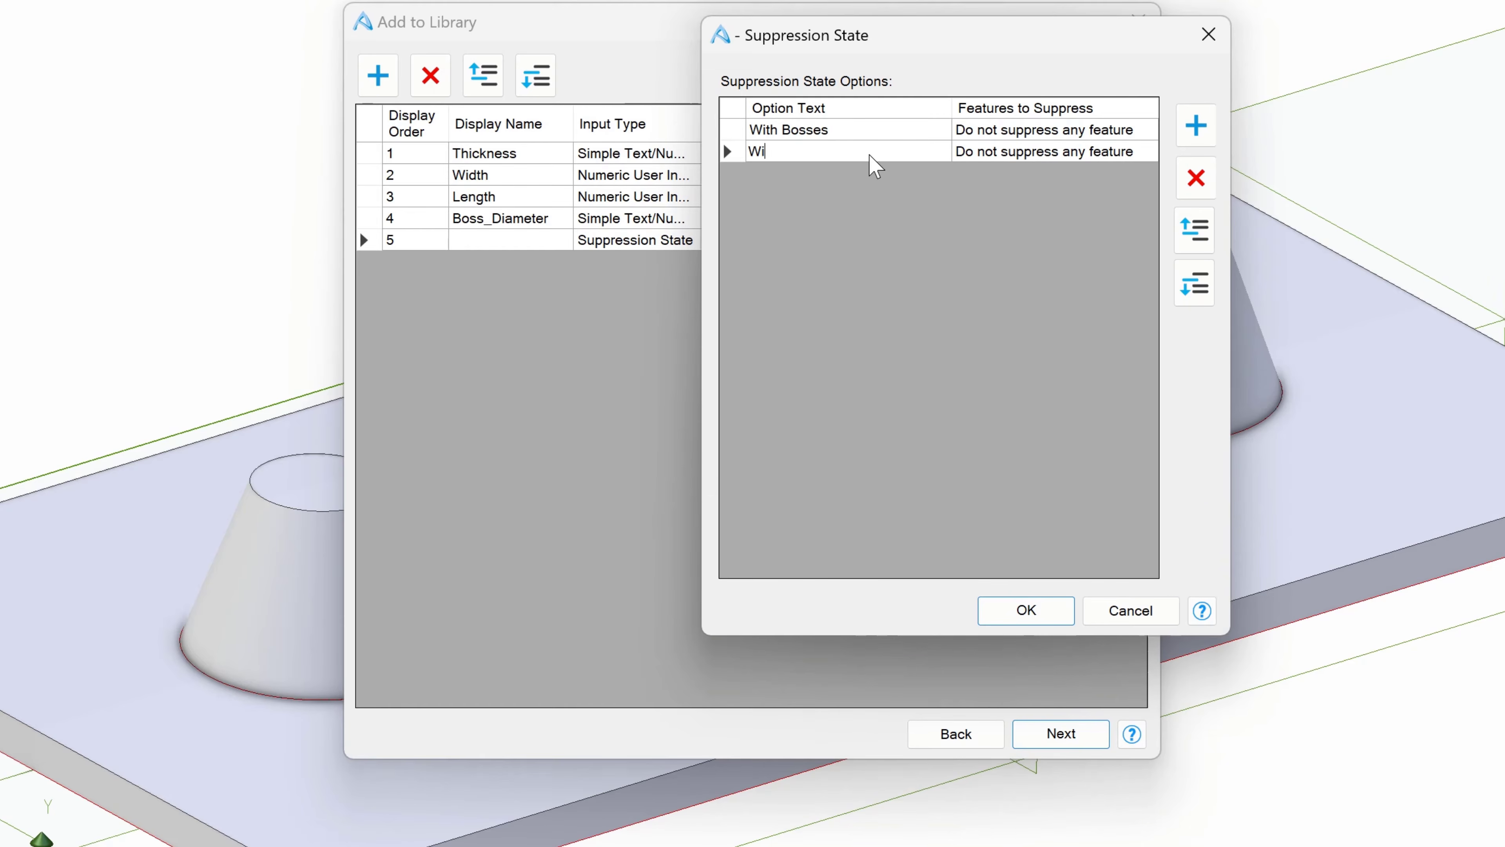
{"action": "type", "text": "thout Bosses"}
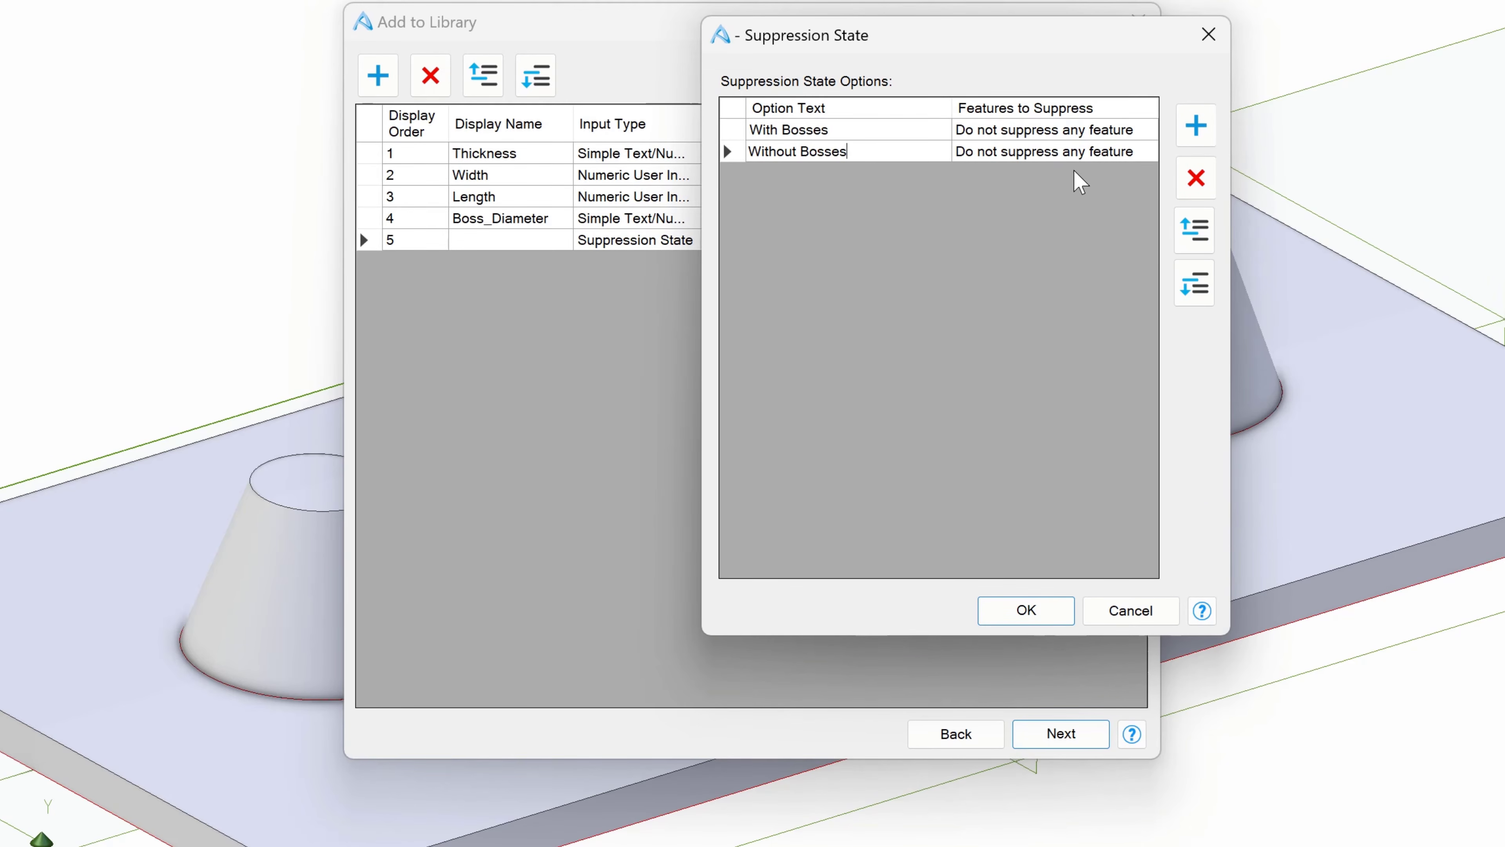
{"action": "left_click", "coordinate": [1073, 152]}
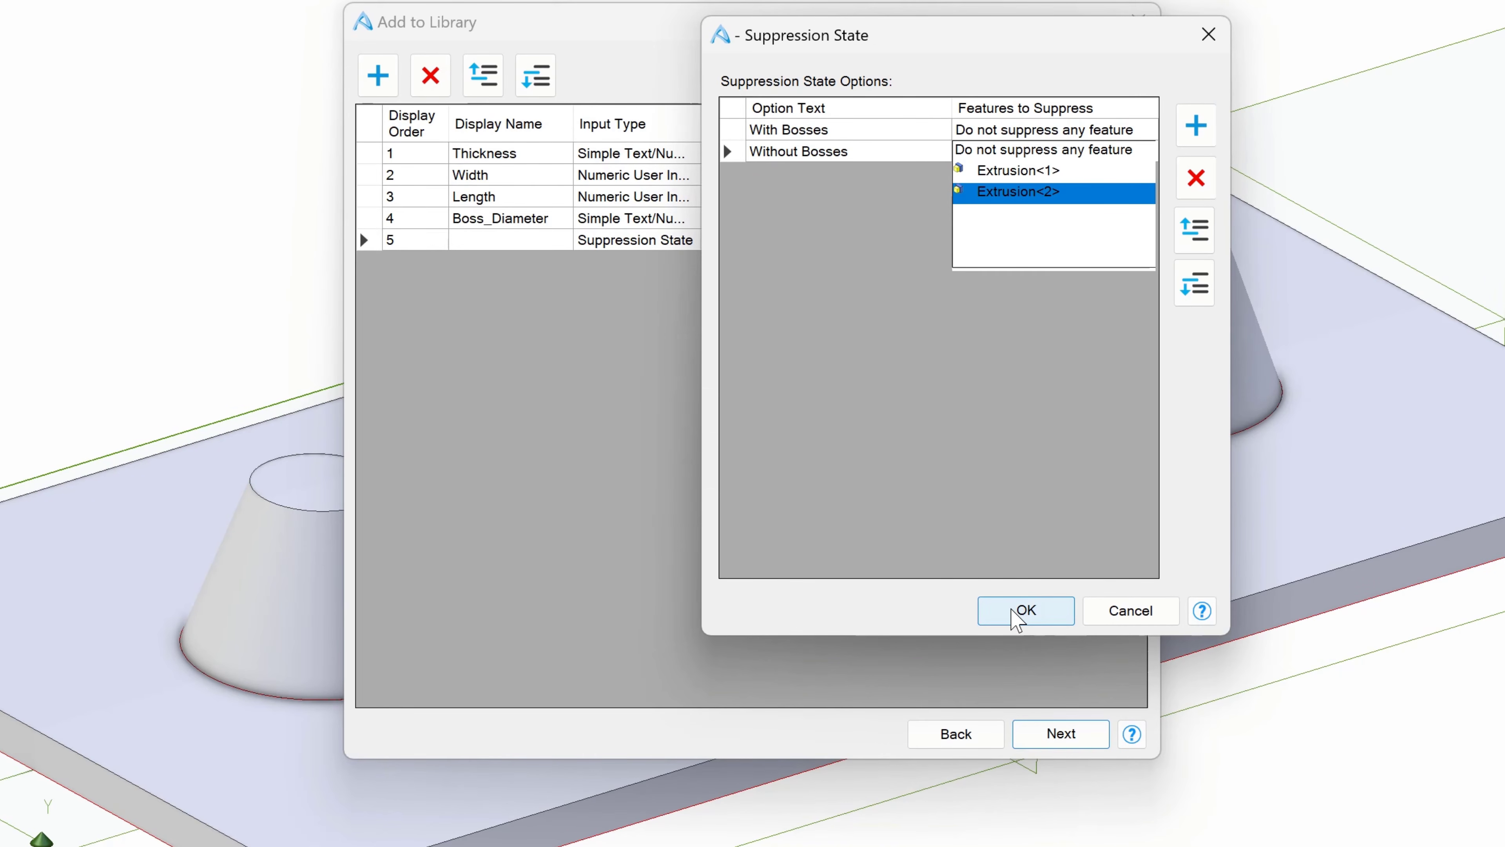
{"action": "left_click", "coordinate": [1018, 619]}
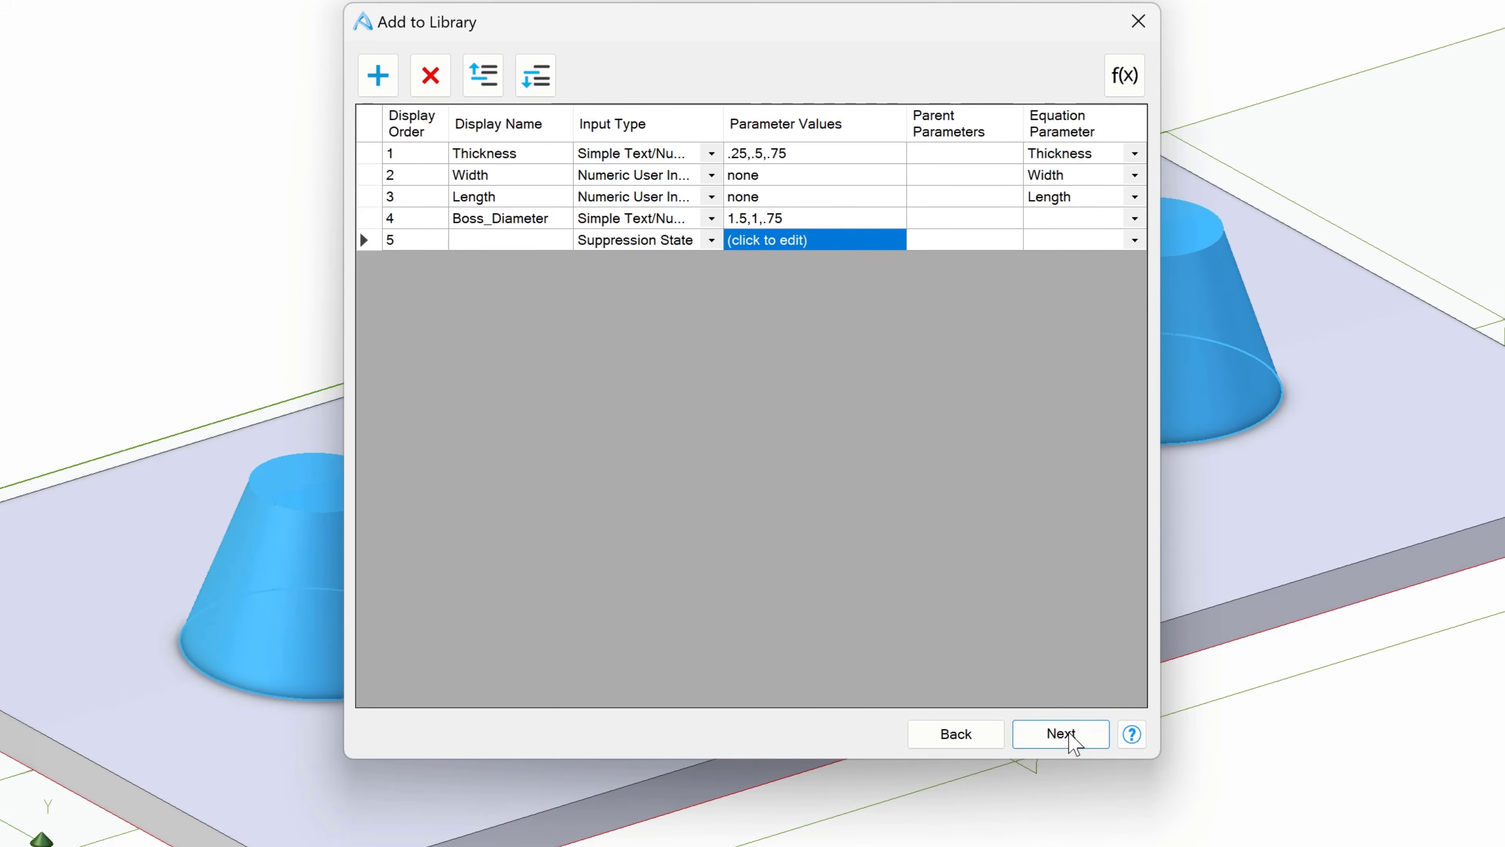
Step: Name the fifth parameter "Boss Options" and continue to the destination folder selection
{"action": "left_click", "coordinate": [1069, 738]}
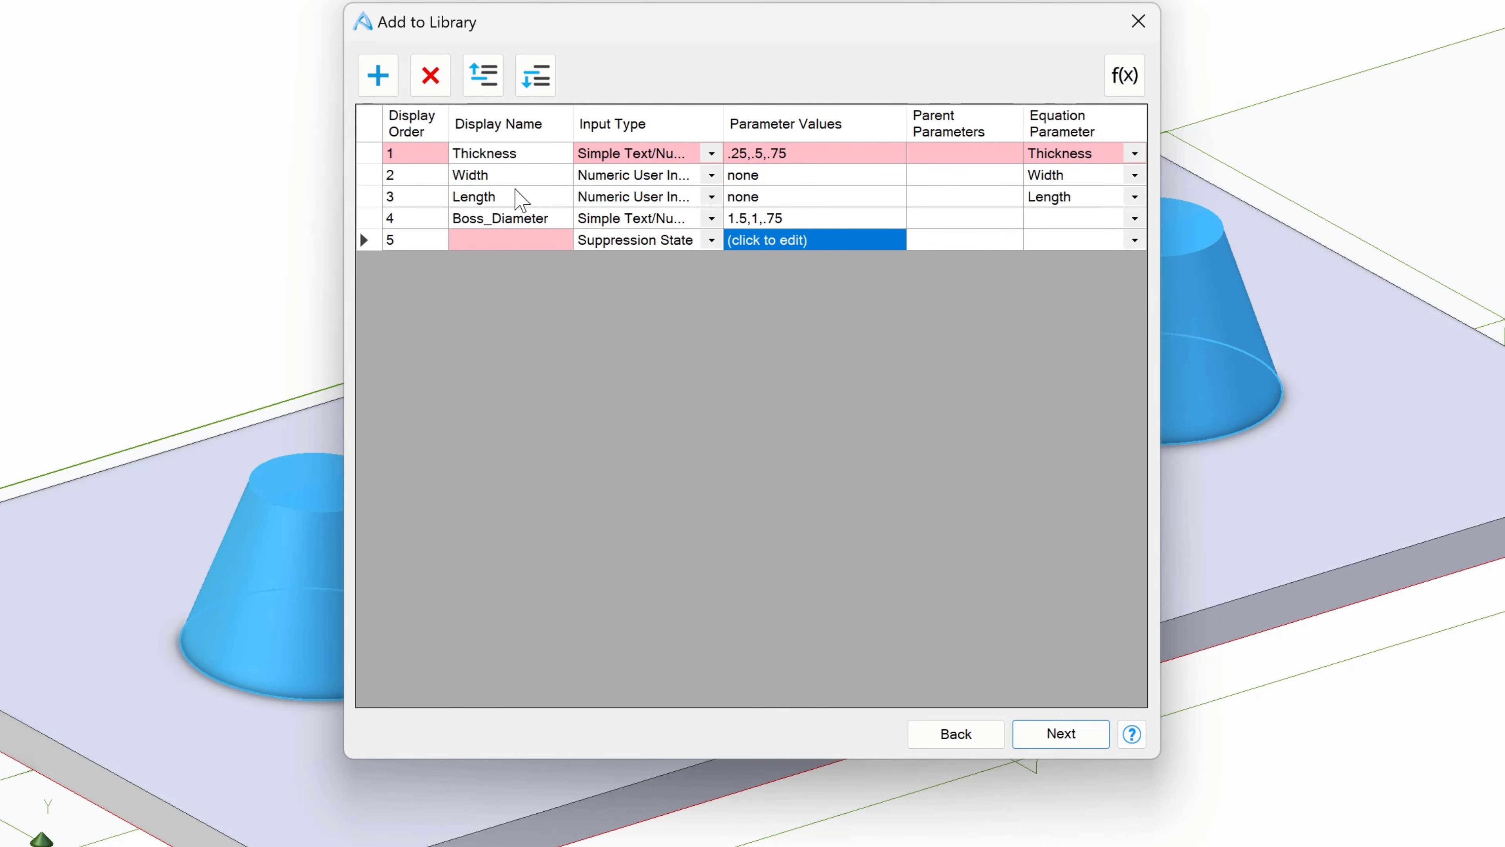
{"action": "left_click", "coordinate": [483, 240]}
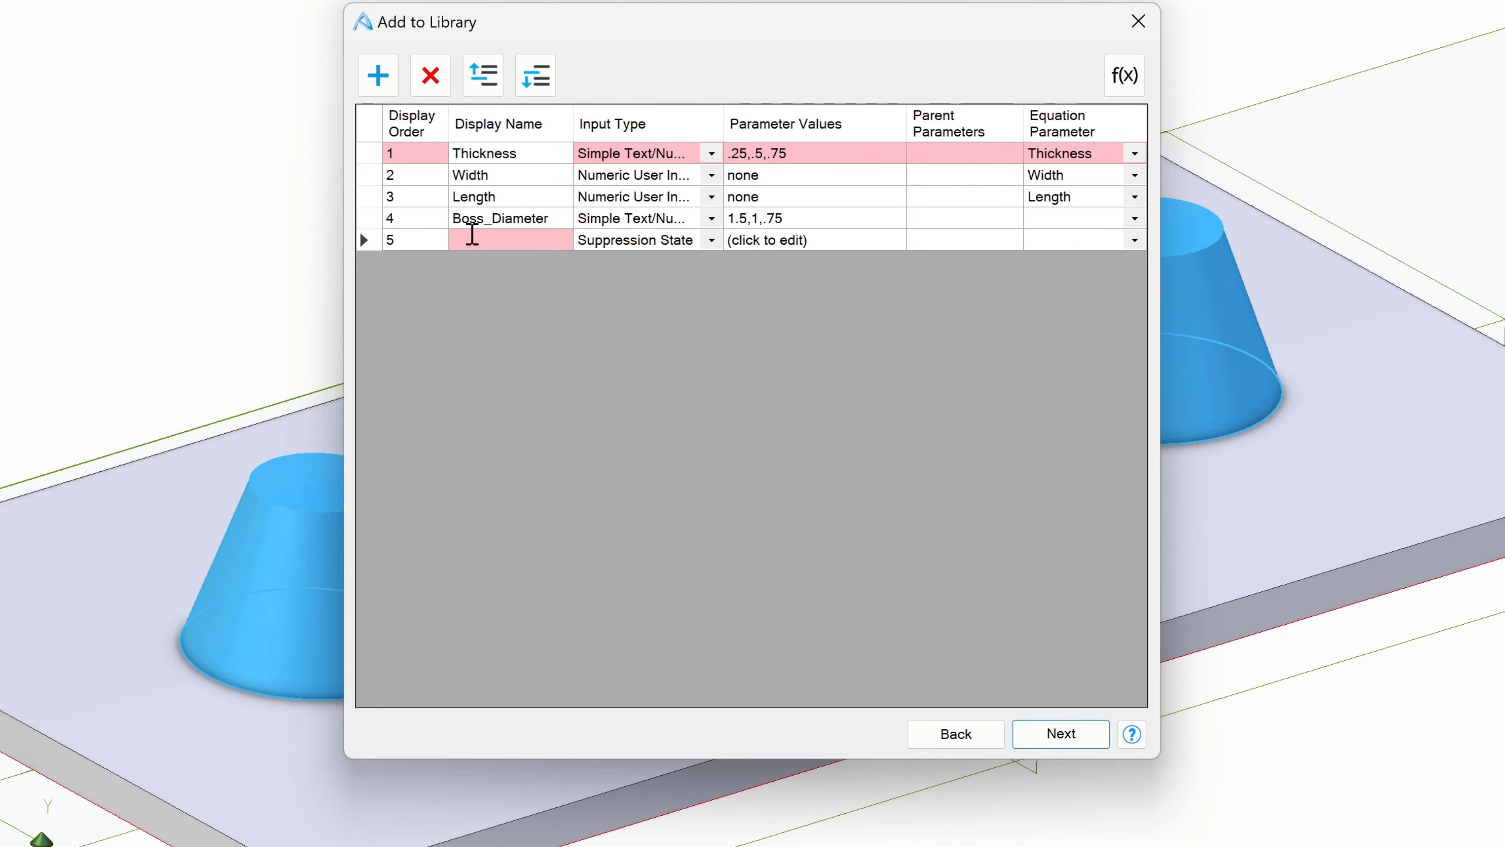
{"action": "type", "text": "Boss Options"}
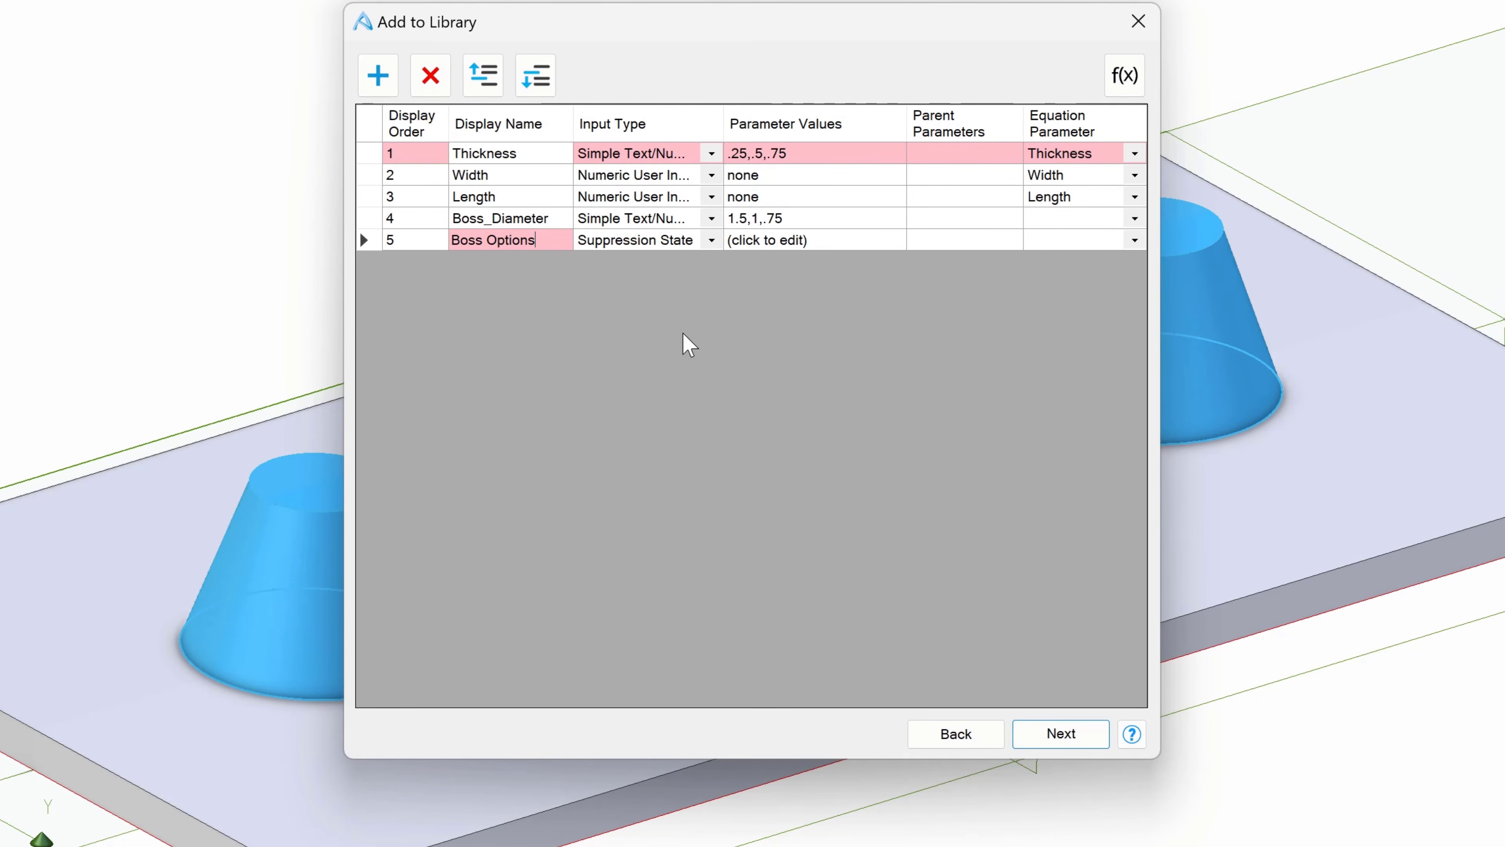
{"action": "left_click", "coordinate": [1062, 735]}
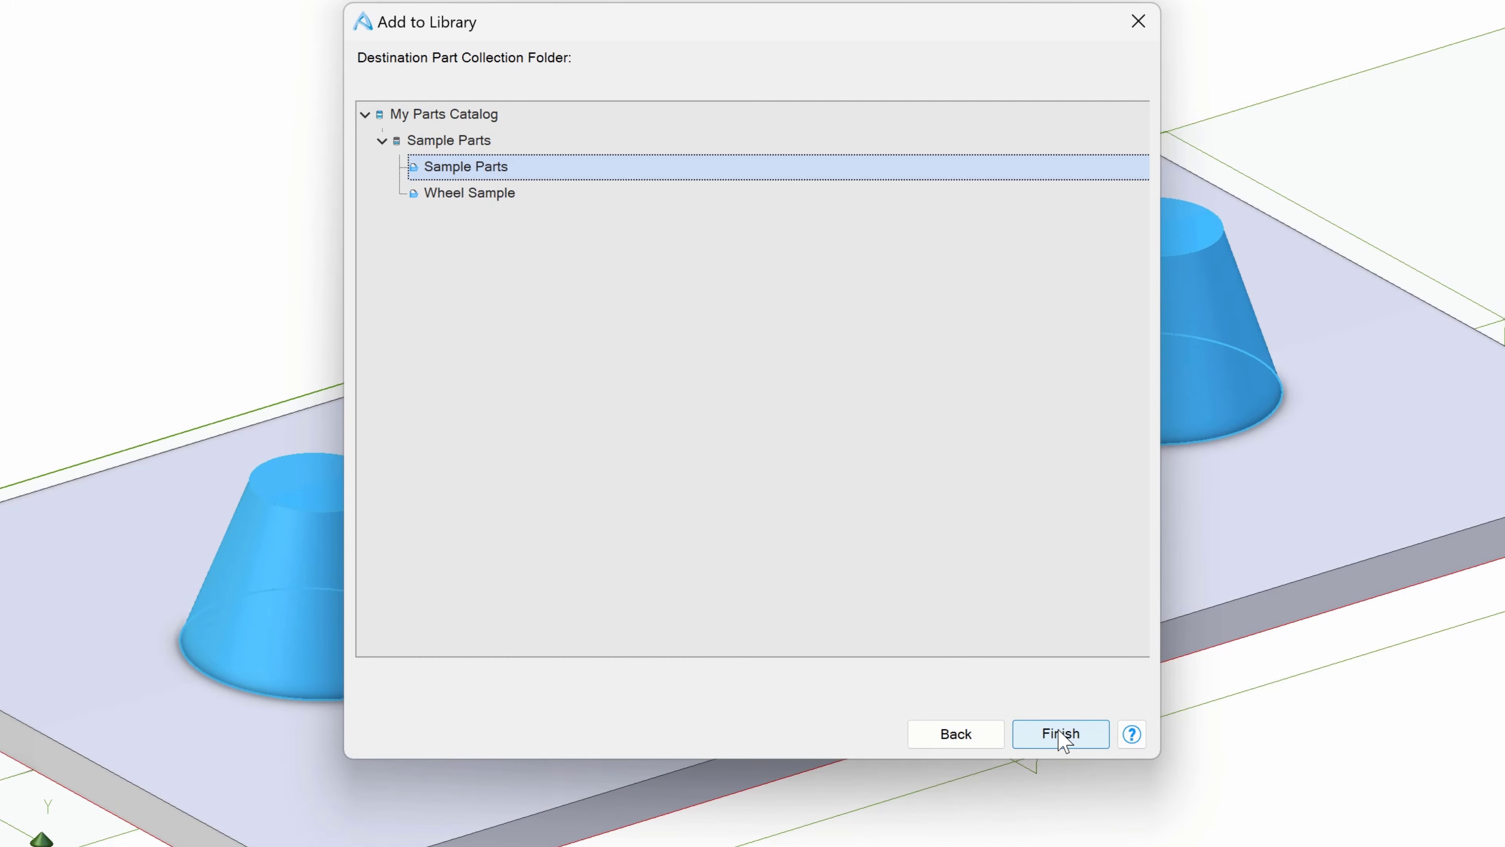
Step: Recheck the parameter table, choose the Sample Parts collection in My Parts Catalog as destination and finish adding the part
{"action": "left_click", "coordinate": [952, 735]}
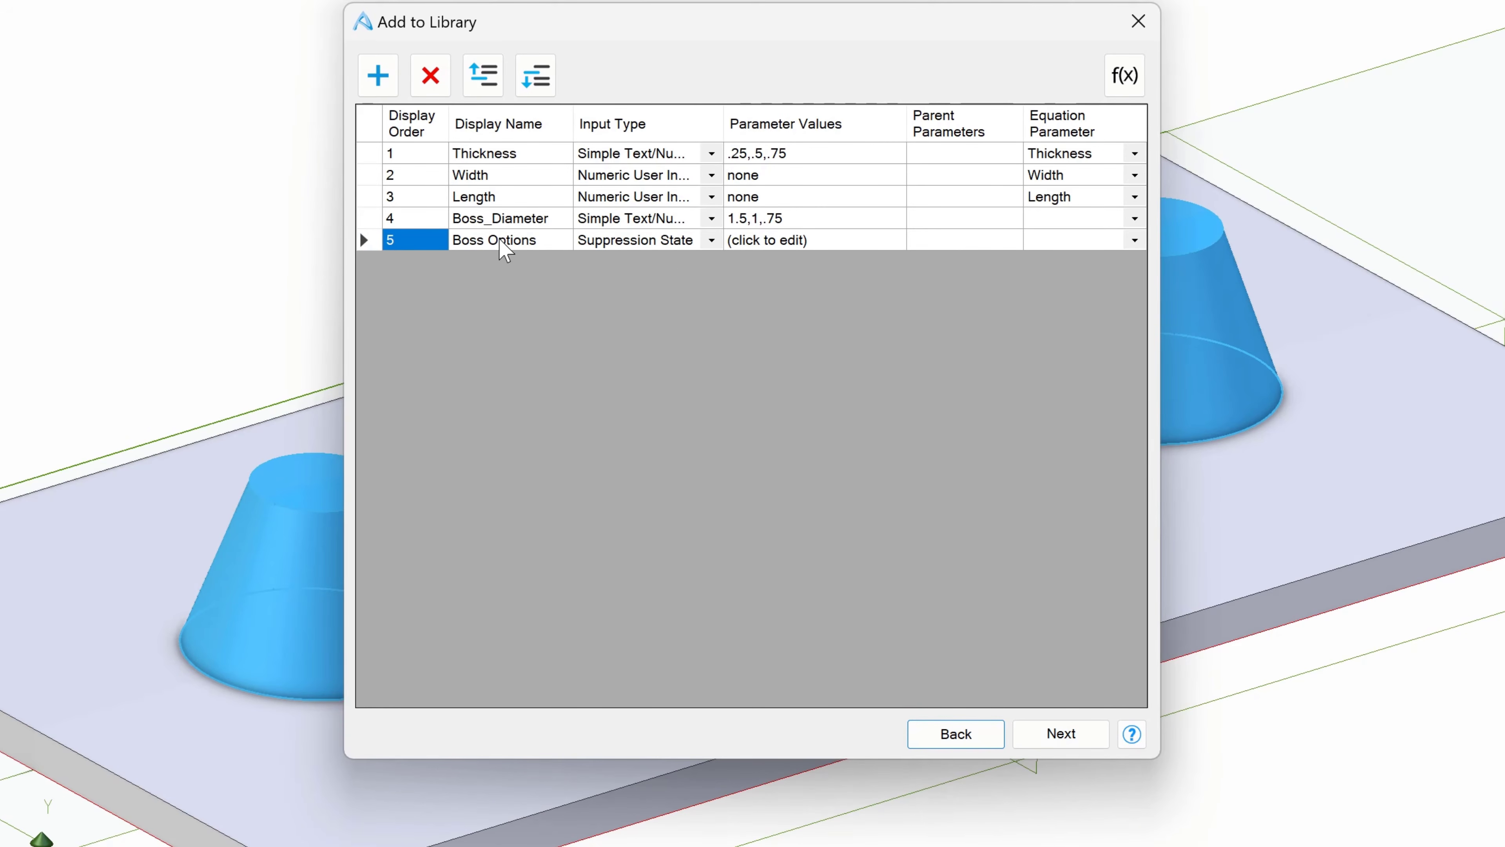
{"action": "left_click", "coordinate": [1072, 742]}
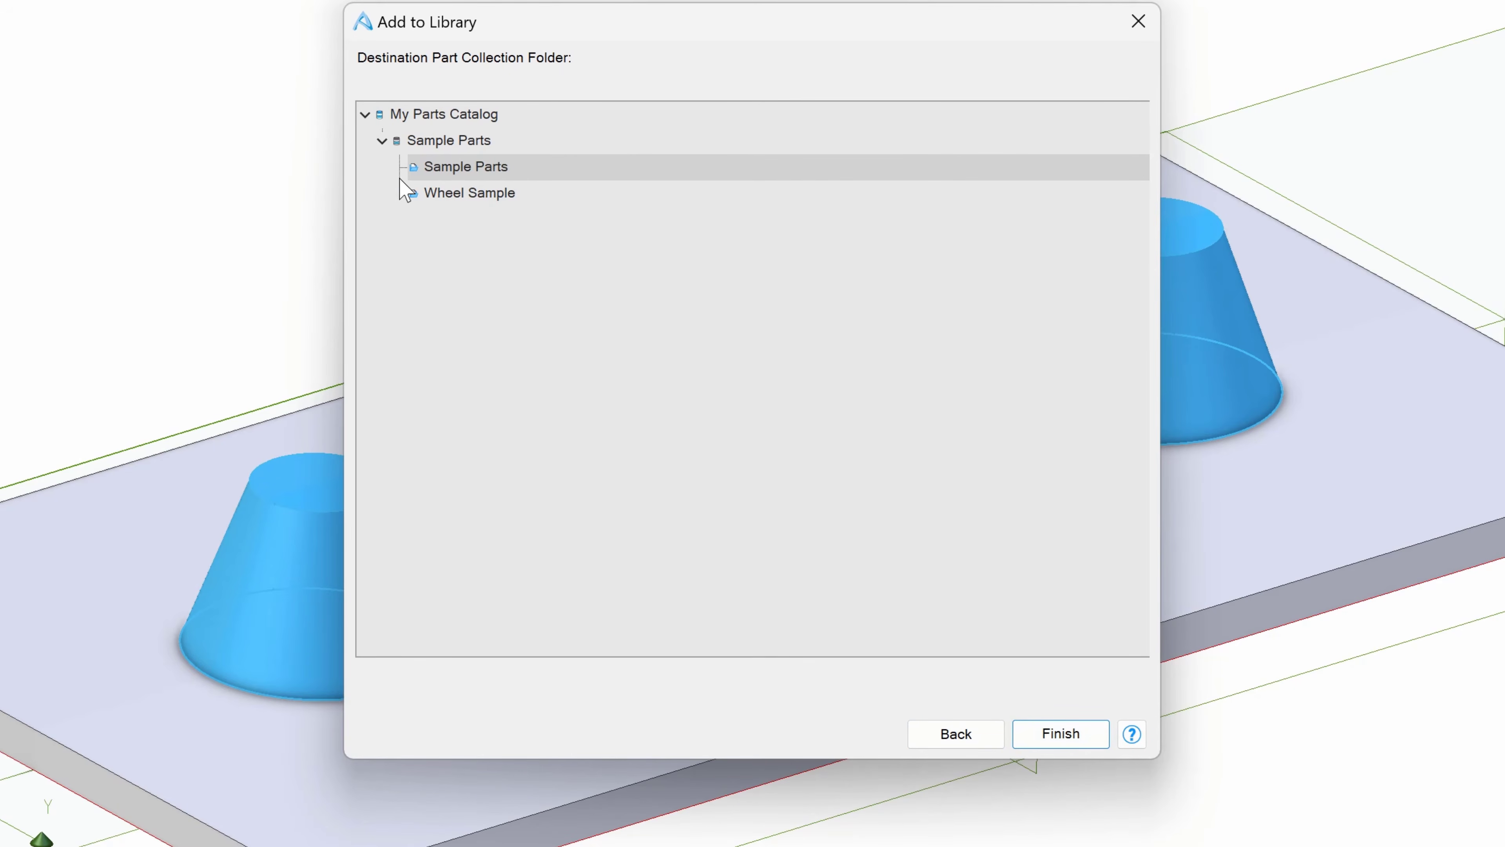
{"action": "left_click", "coordinate": [460, 169]}
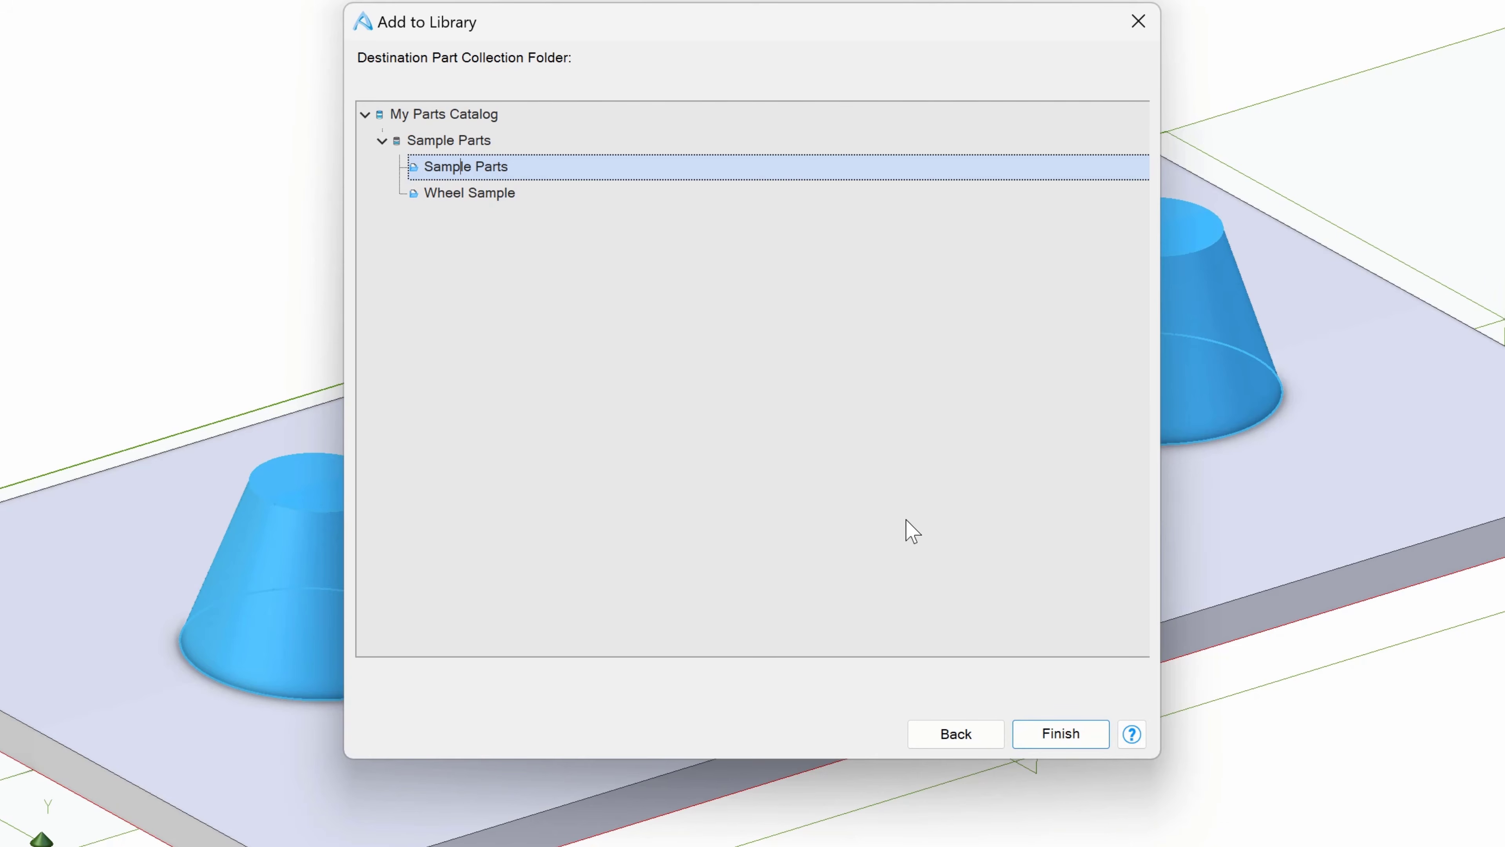
{"action": "left_click", "coordinate": [1095, 738]}
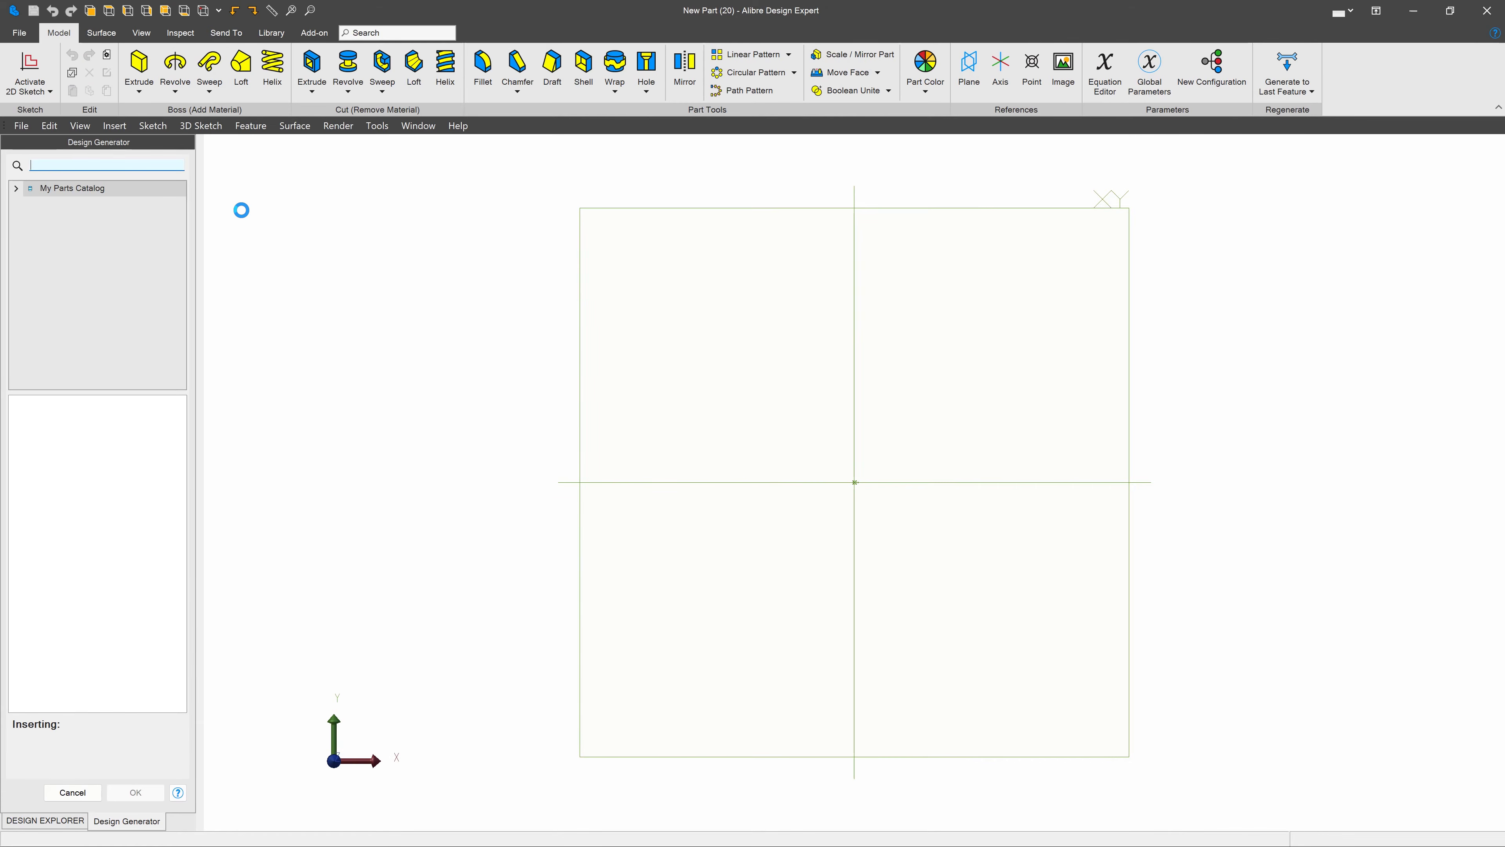
Step: Insert Configurable part section 5 from the Sample Parts category of My Parts Catalog
{"action": "left_click", "coordinate": [16, 188]}
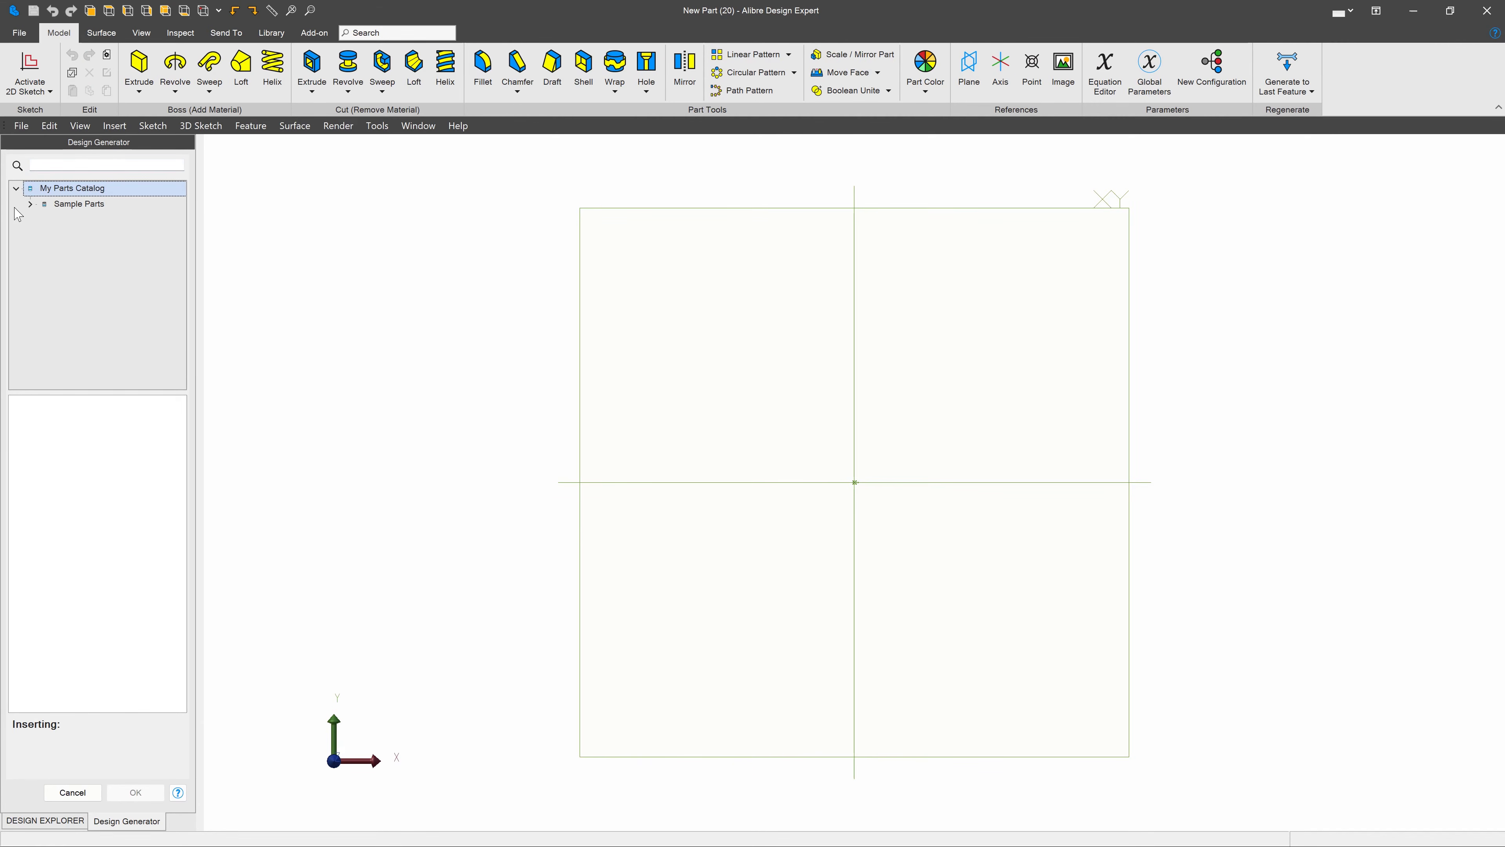
{"action": "left_click", "coordinate": [30, 204]}
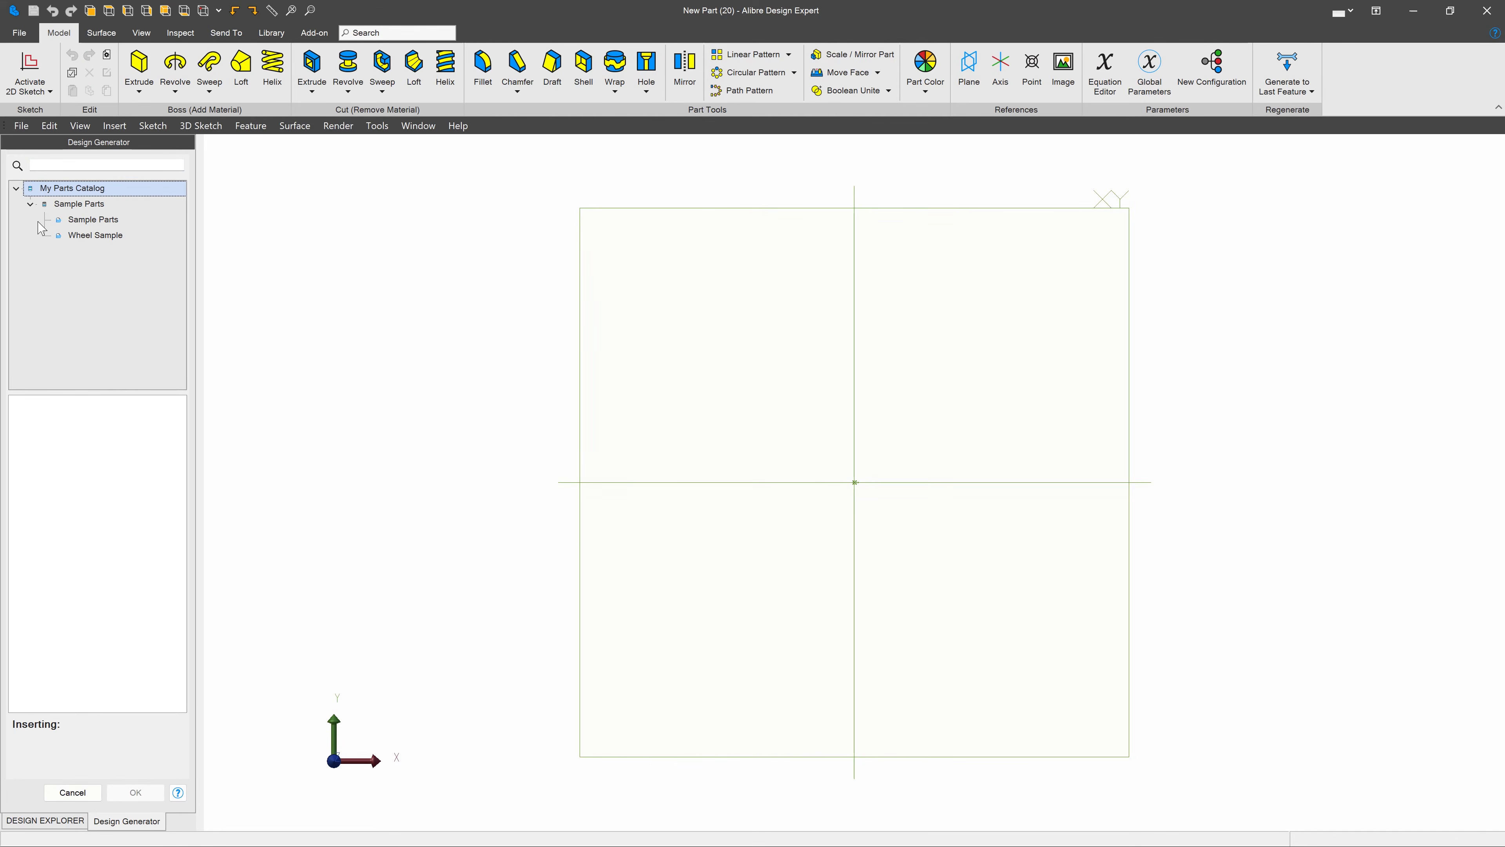
{"action": "left_click", "coordinate": [100, 222]}
{"action": "left_click", "coordinate": [99, 582]}
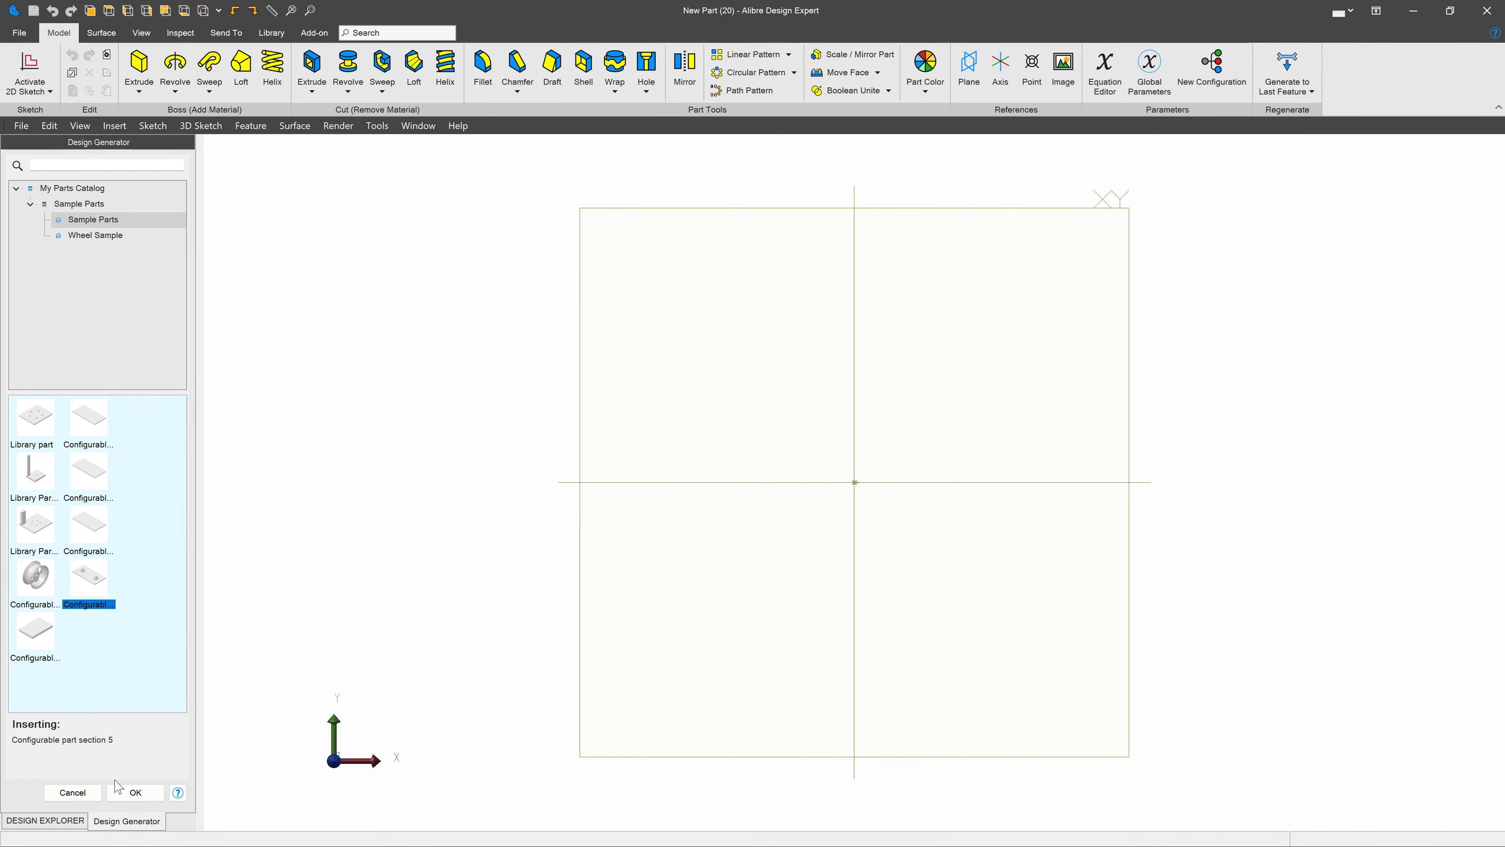
{"action": "left_click", "coordinate": [118, 788]}
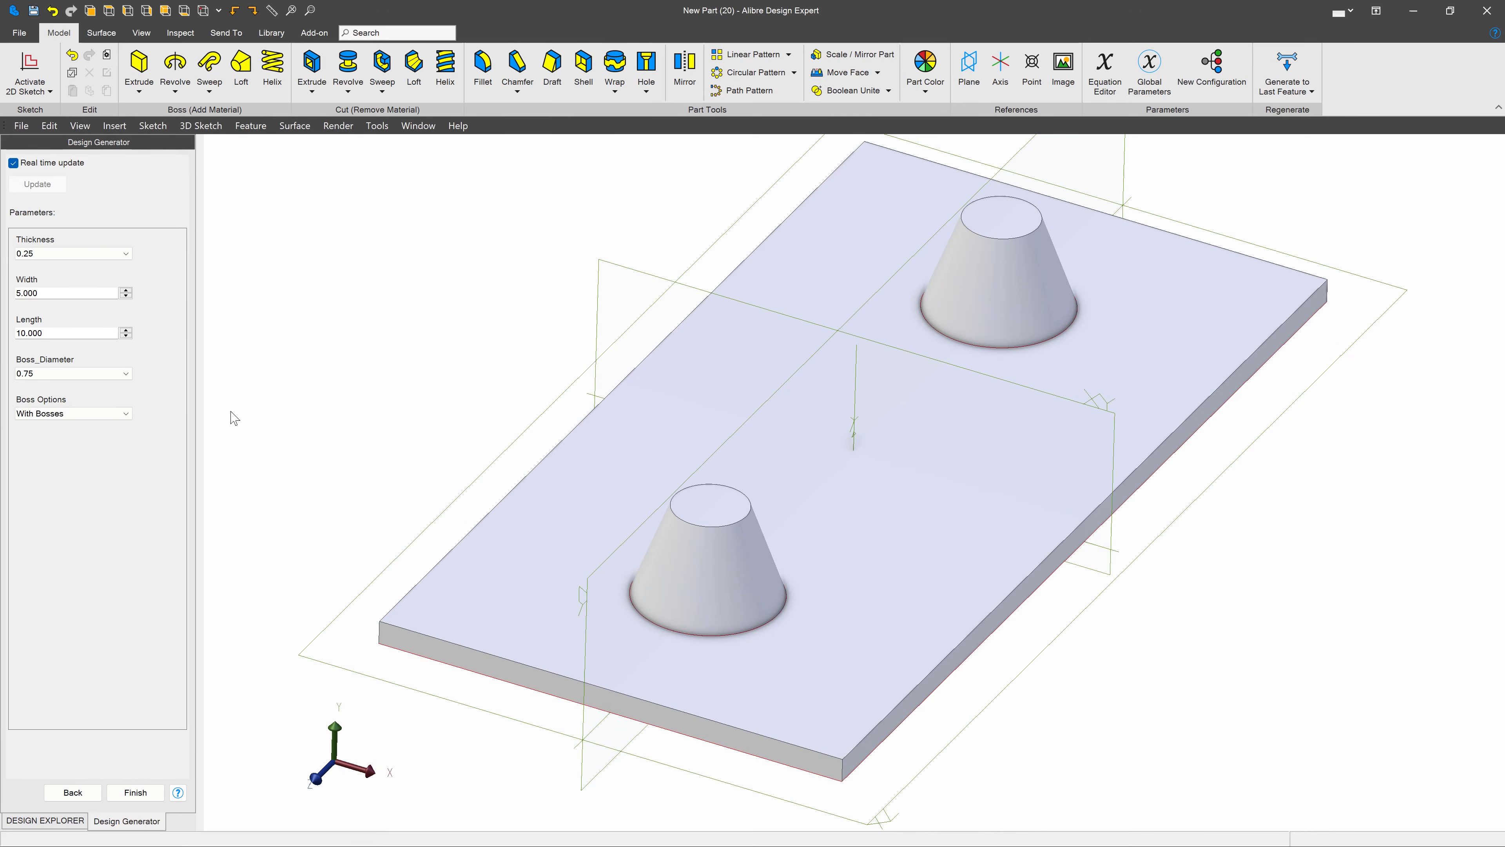
Step: Configure the generated plate with a thickness of 0.5, a width of 5.5 and a length of 10.5
{"action": "left_click", "coordinate": [82, 256]}
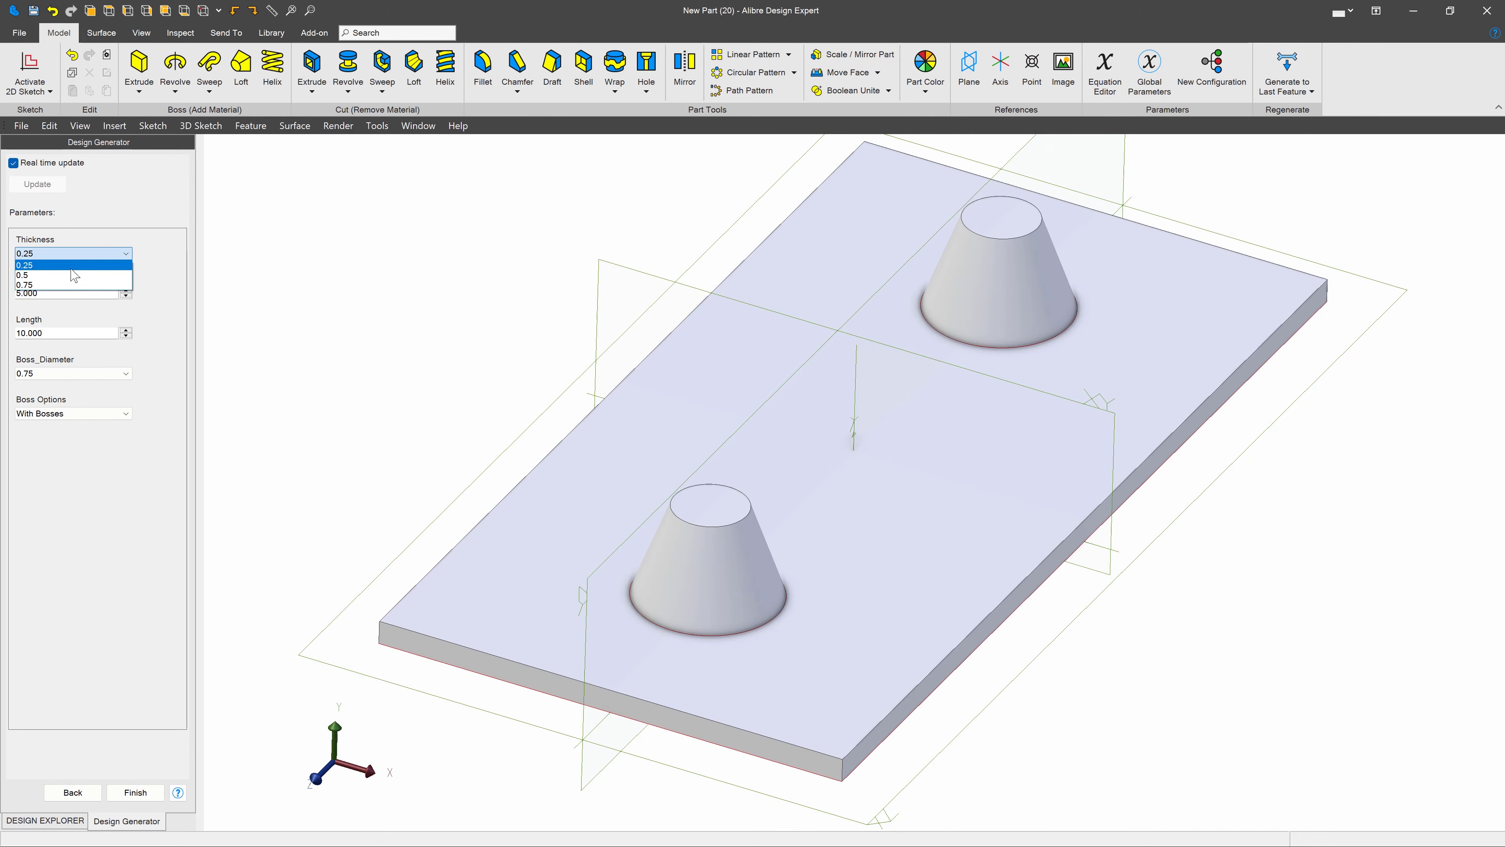
{"action": "left_click", "coordinate": [74, 274]}
{"action": "left_click", "coordinate": [62, 294]}
{"action": "left_click_drag", "start_coordinate": [62, 293], "coordinate": [3, 291]}
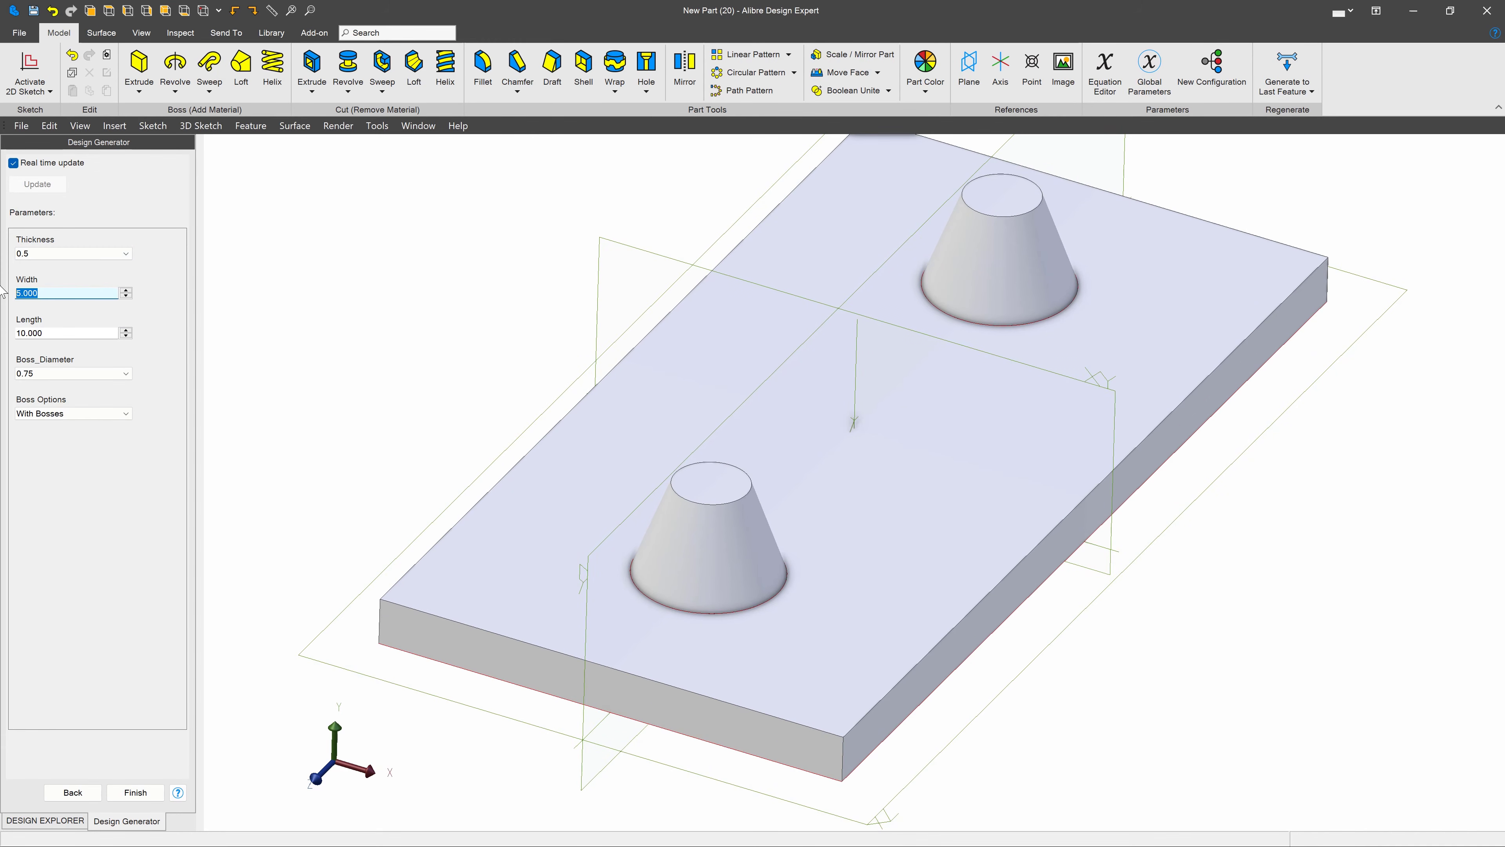
{"action": "type", "text": "5.5"}
{"action": "key", "text": "Tab"}
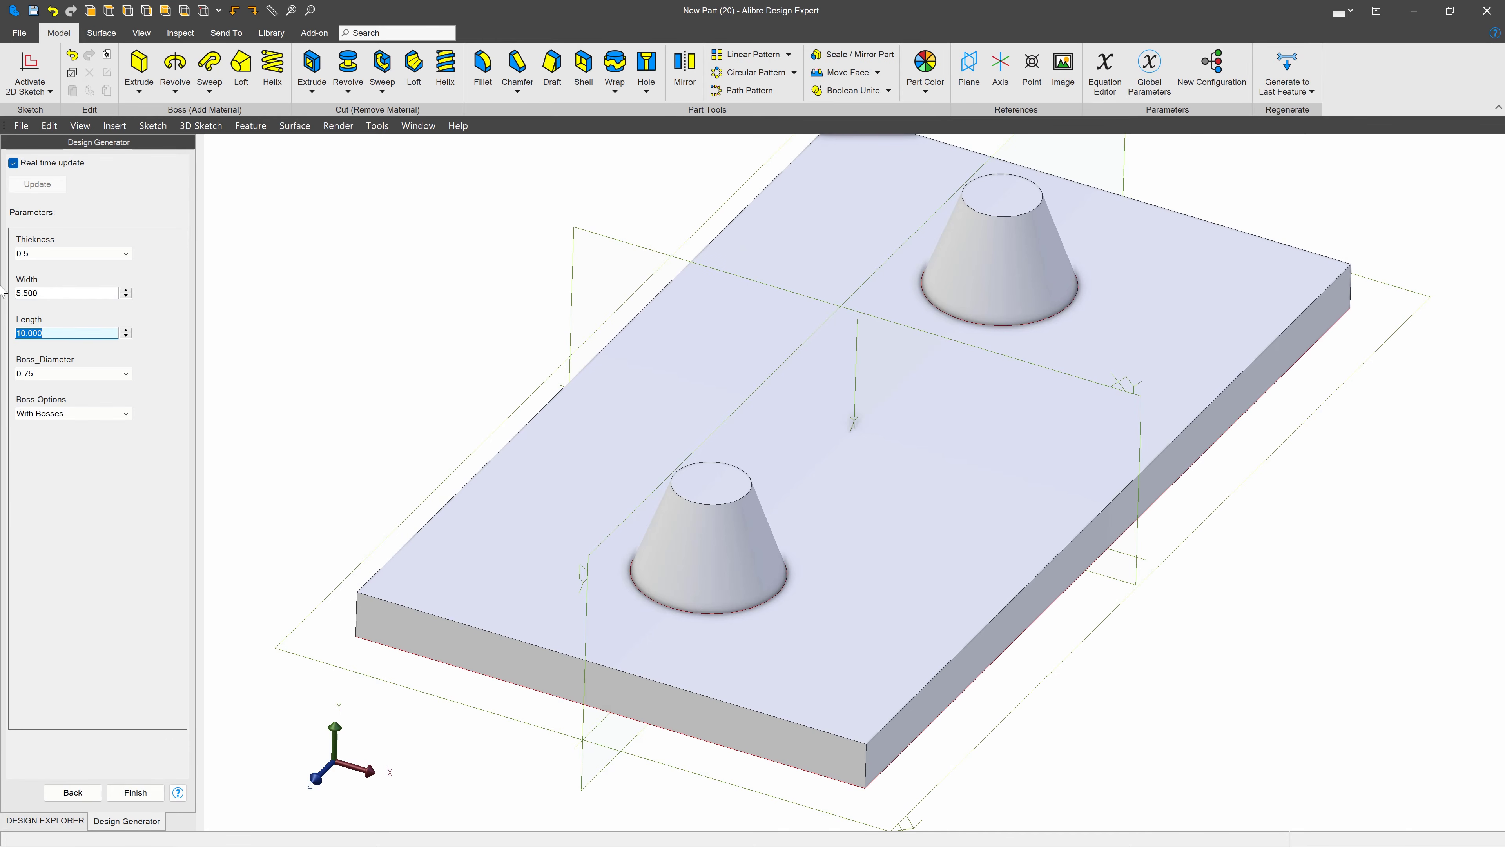
{"action": "type", "text": "5"}
{"action": "key", "text": "Return"}
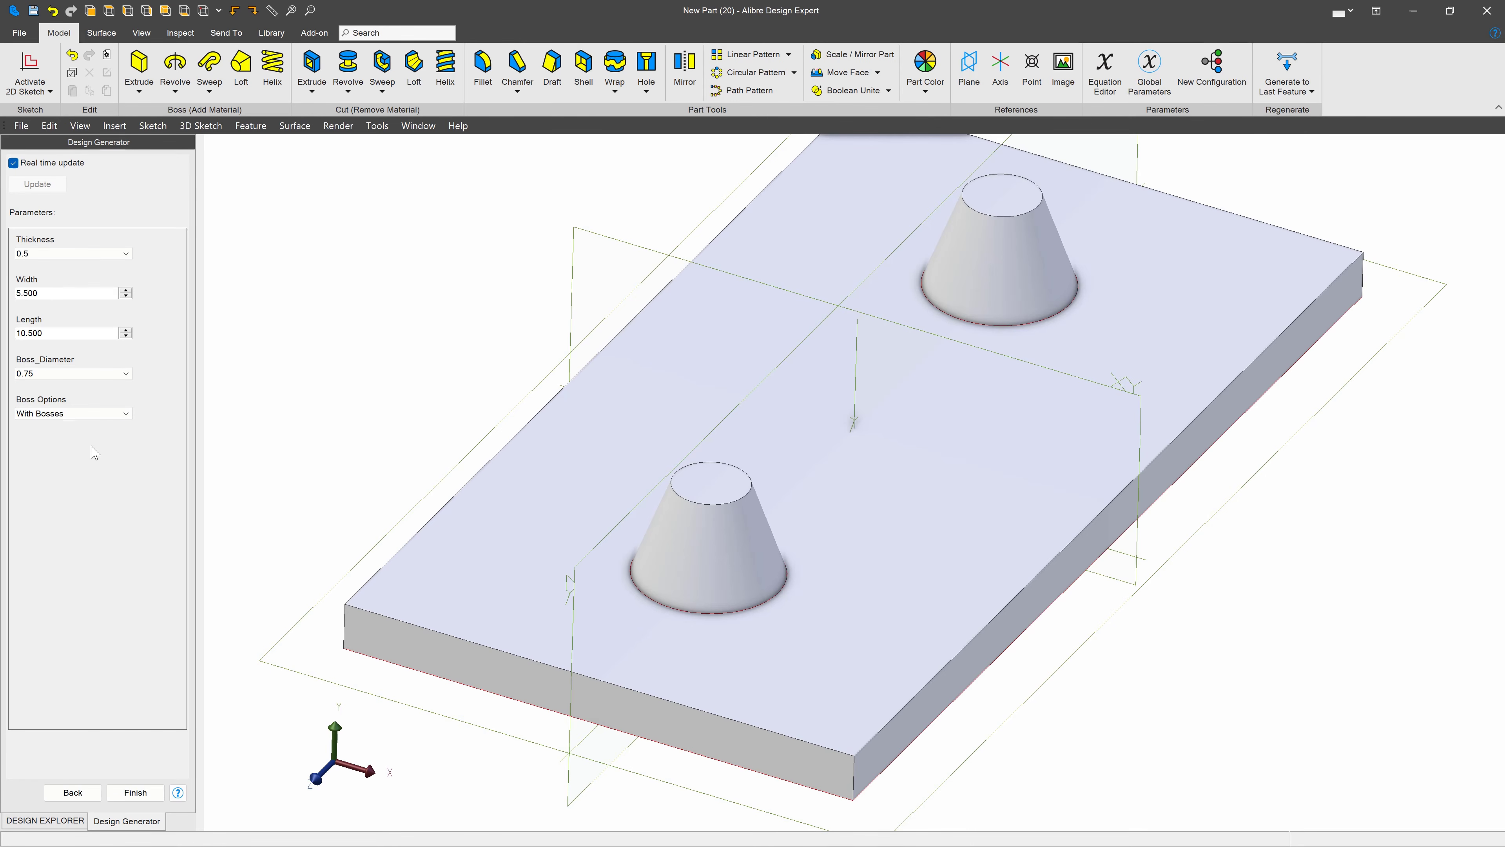
Step: Set Boss Options to Without Bosses and try switching between the two boss variants of the plate
{"action": "left_click", "coordinate": [110, 416]}
{"action": "left_click", "coordinate": [54, 435]}
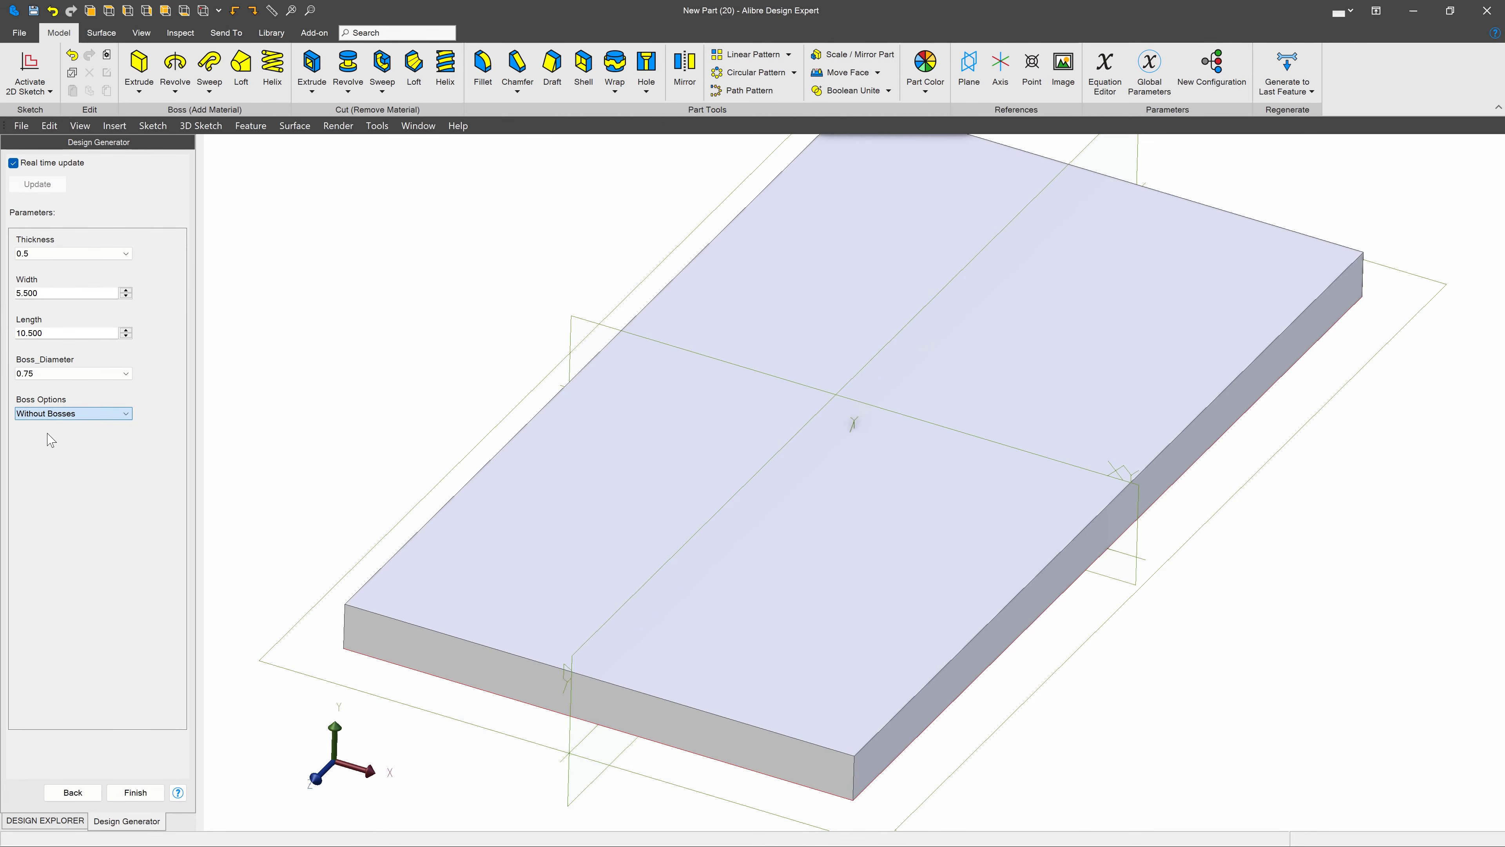
{"action": "left_click", "coordinate": [66, 419]}
{"action": "left_click", "coordinate": [53, 433]}
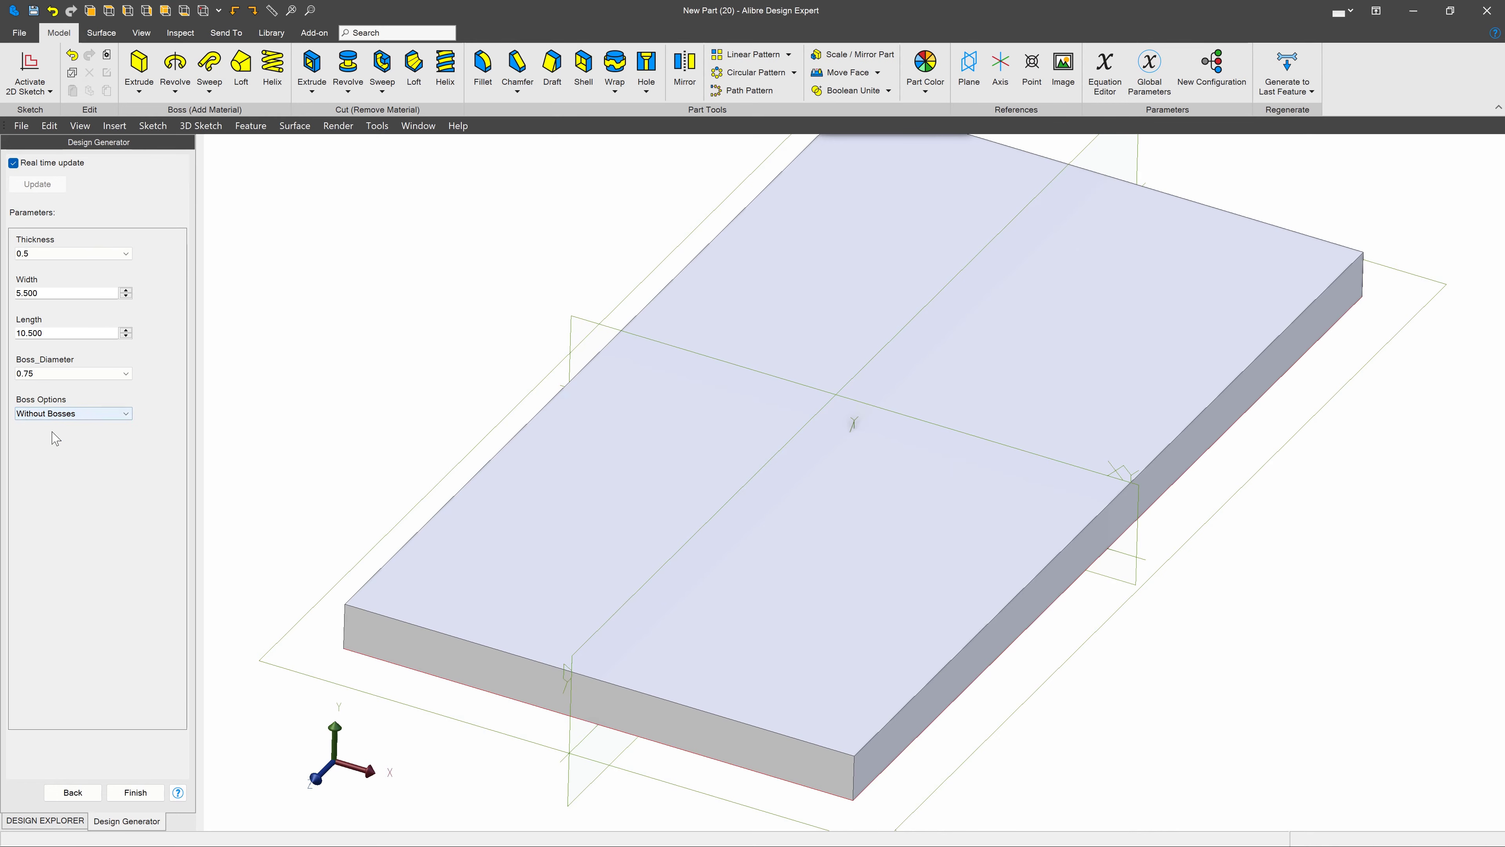
{"action": "left_click", "coordinate": [53, 413]}
{"action": "left_click", "coordinate": [47, 418]}
{"action": "left_click", "coordinate": [49, 415]}
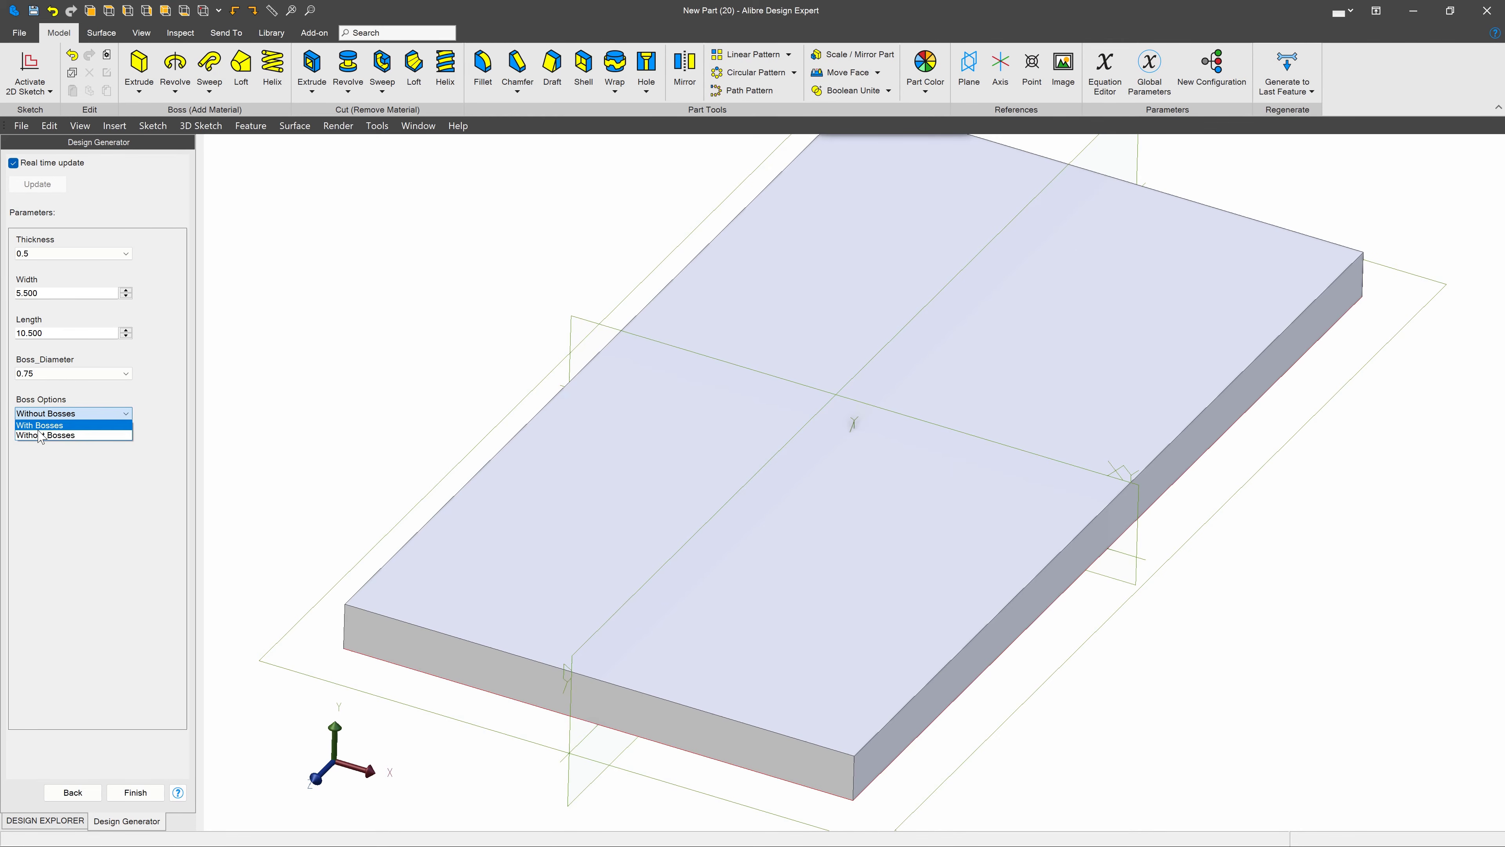
{"action": "left_click", "coordinate": [48, 421]}
{"action": "left_click", "coordinate": [58, 415]}
{"action": "left_click", "coordinate": [45, 430]}
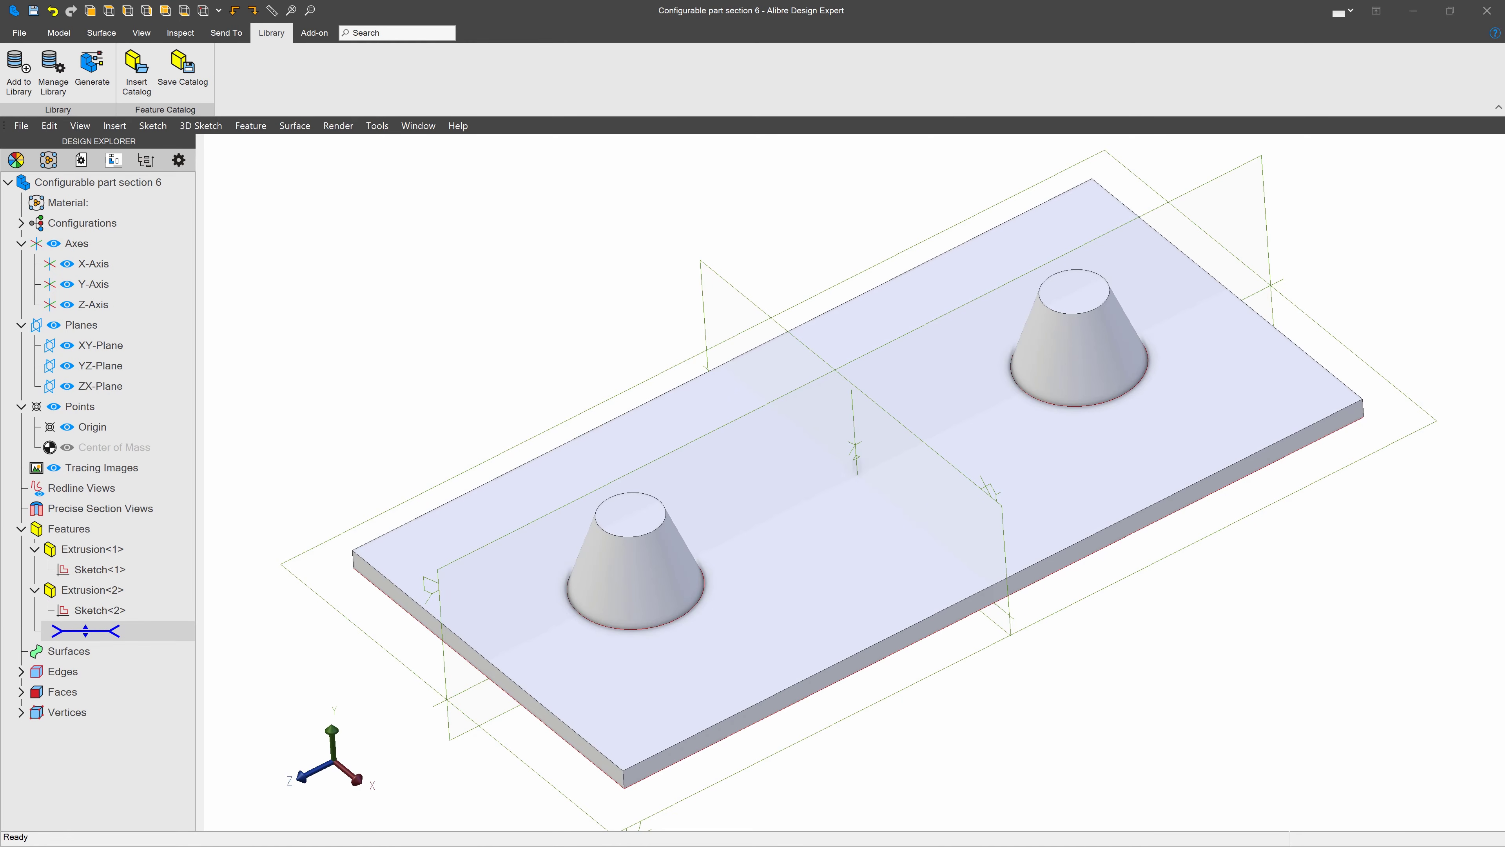
Step: In Configurable part section 6, start a sketch on the plate's upper face and draw a vertical straight slot between the bosses
{"action": "left_click", "coordinate": [829, 471]}
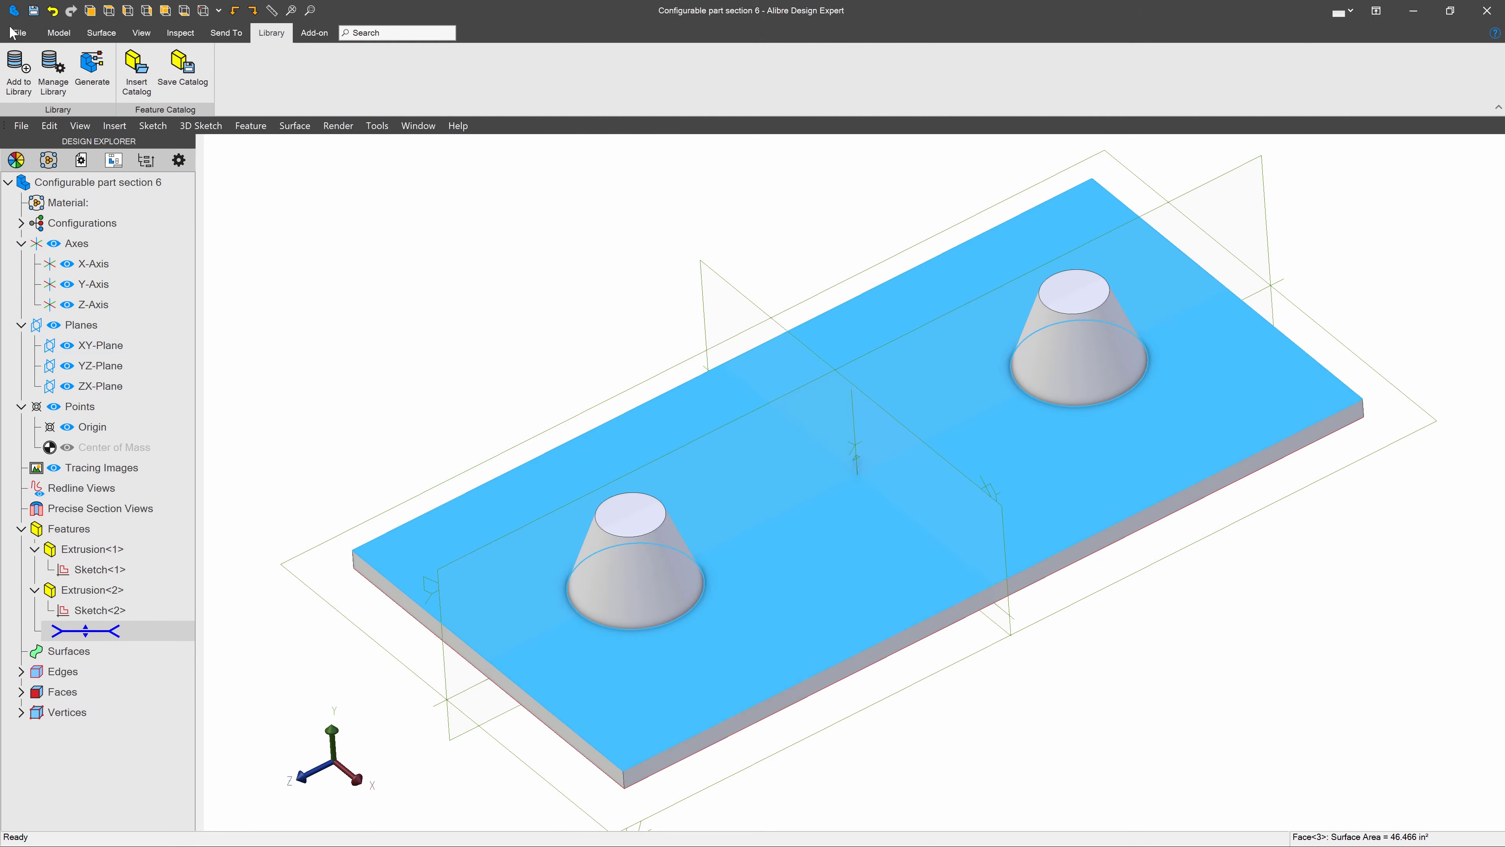
{"action": "left_click", "coordinate": [59, 32]}
{"action": "left_click", "coordinate": [28, 66]}
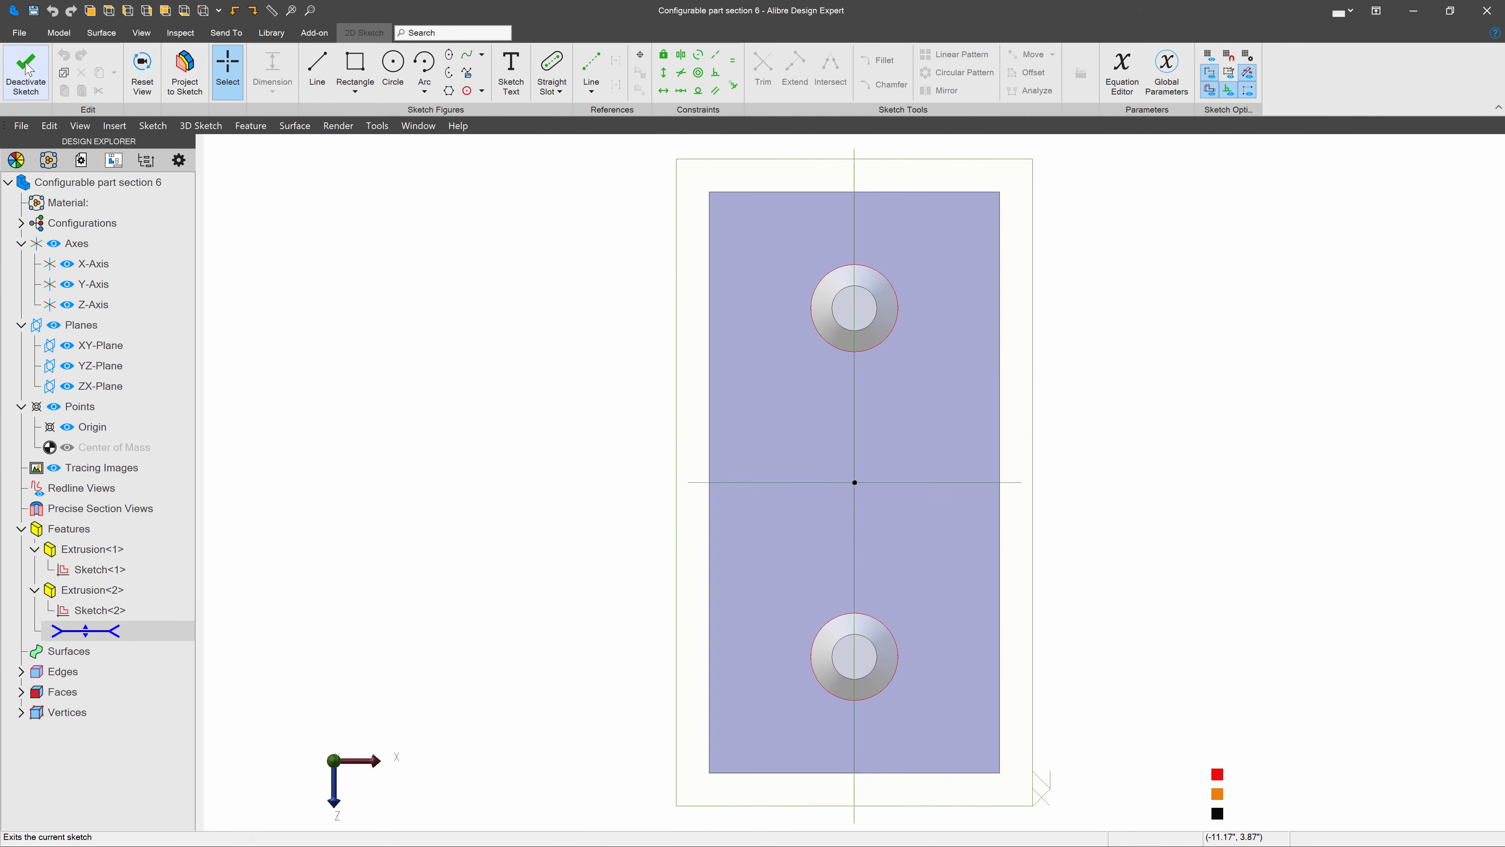
{"action": "left_click", "coordinate": [544, 76]}
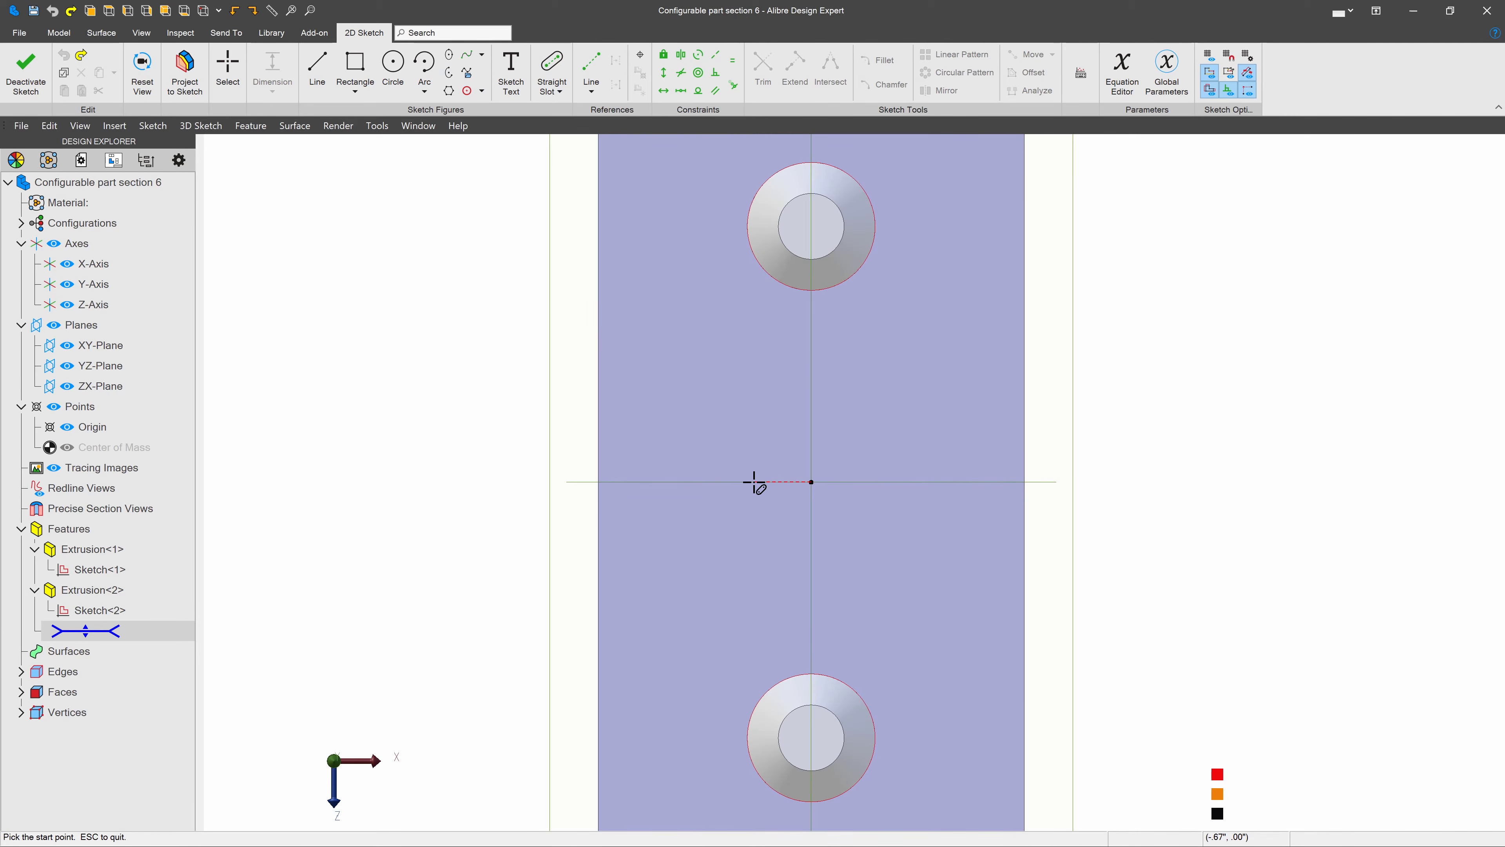
{"action": "left_click", "coordinate": [754, 482]}
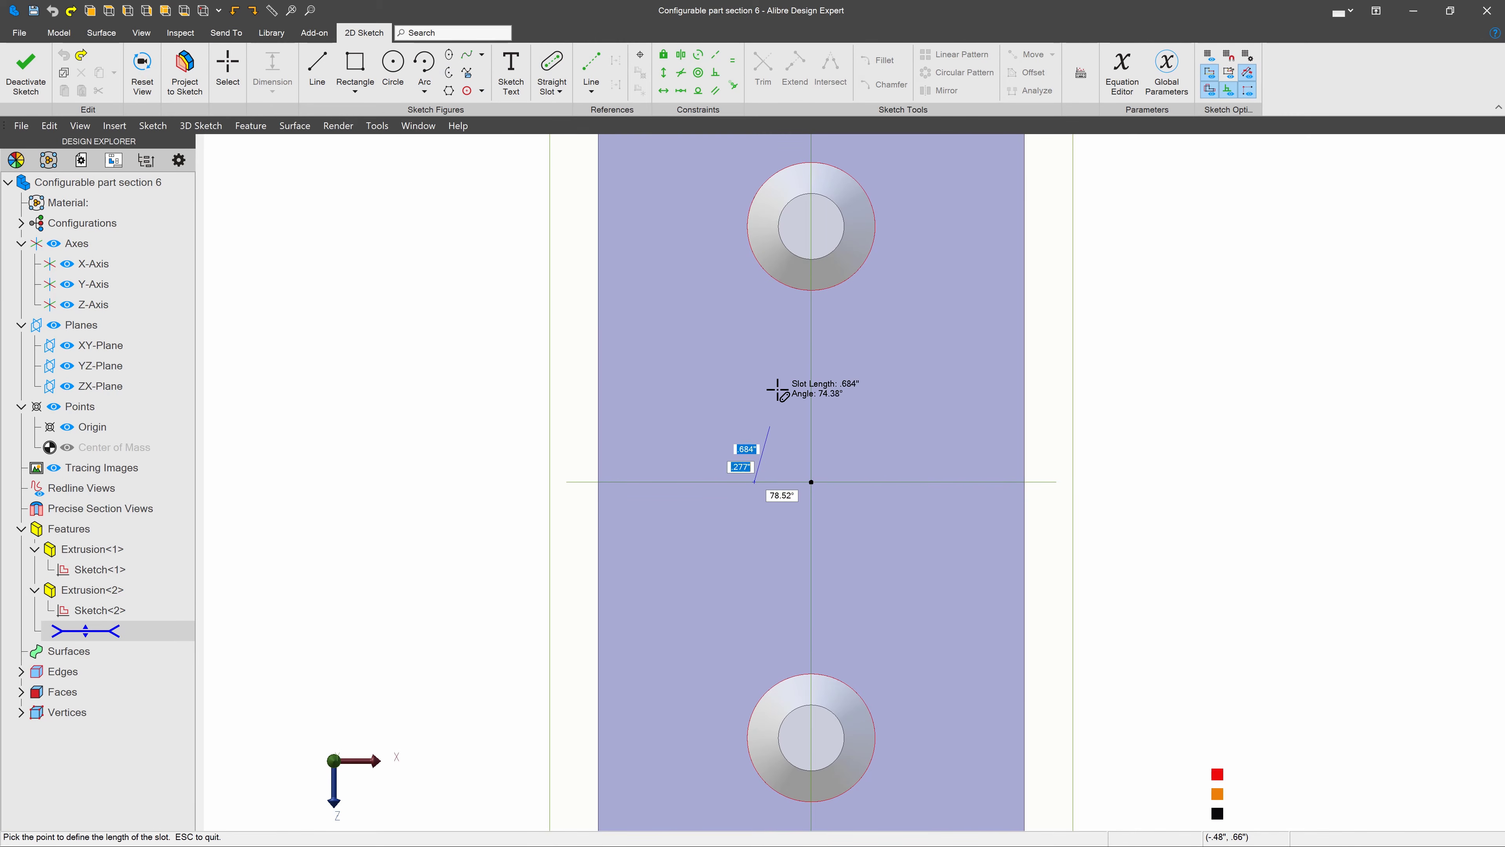
{"action": "left_click", "coordinate": [761, 354]}
{"action": "left_click", "coordinate": [791, 356]}
{"action": "key", "text": "Escape"}
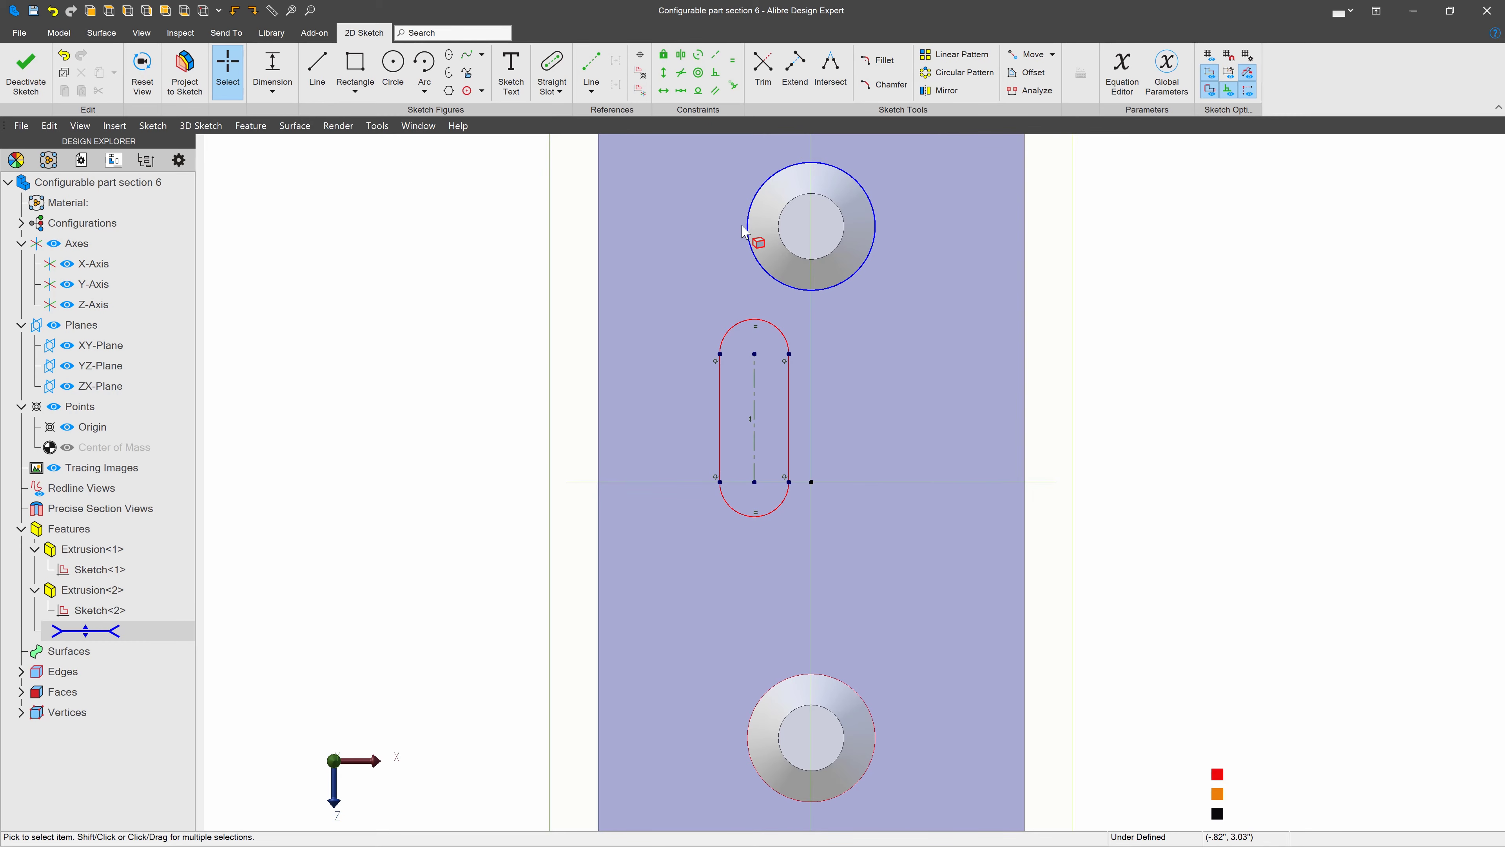
Step: Constrain the midpoint of the slot's centreline to the origin and stretch the slot into a wider shape around it
{"action": "left_click", "coordinate": [683, 94]}
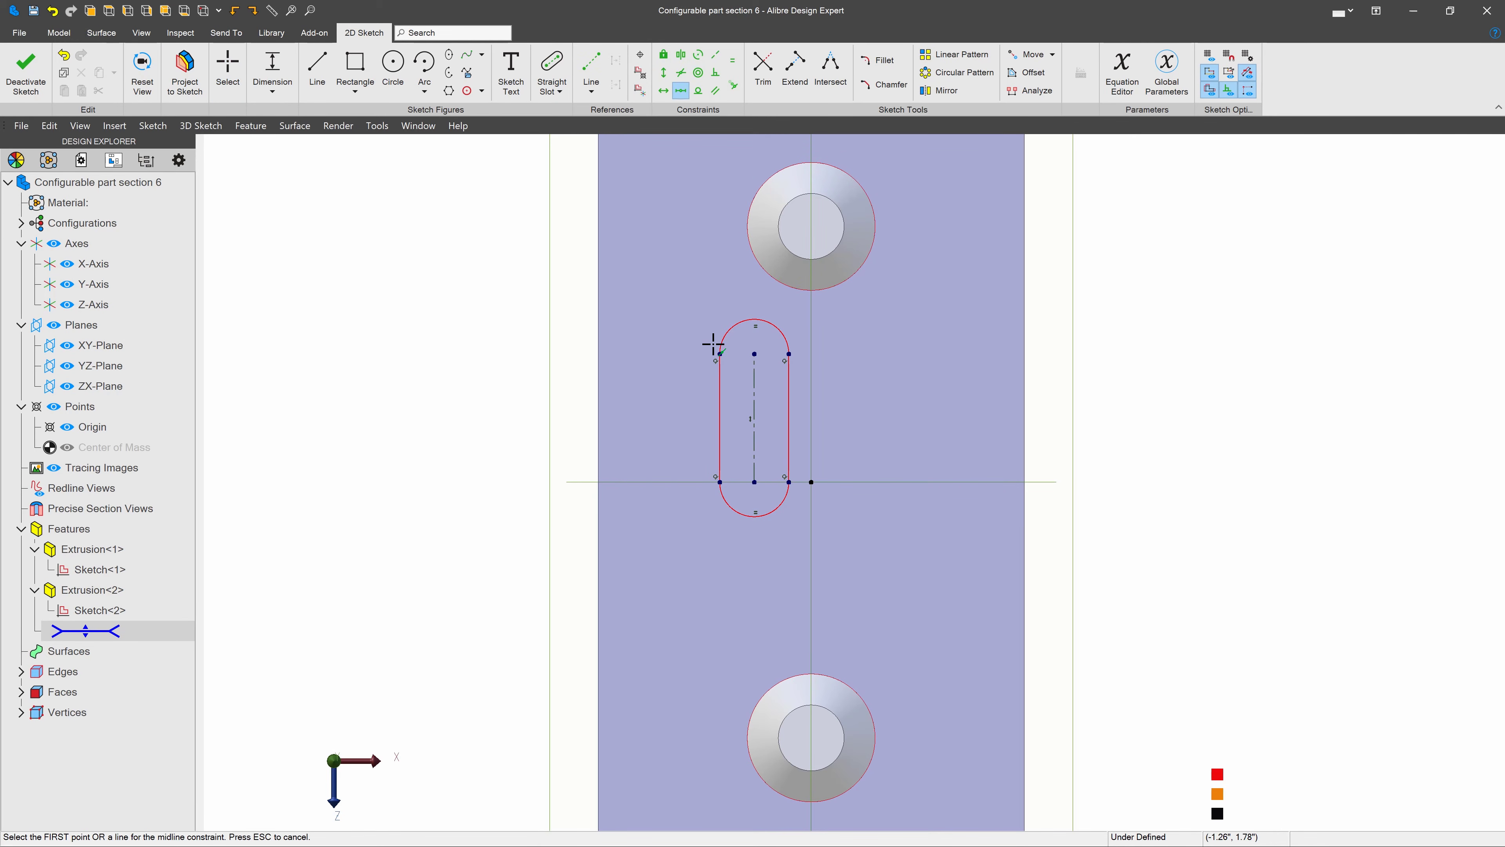
{"action": "left_click", "coordinate": [755, 400]}
{"action": "left_click", "coordinate": [809, 481]}
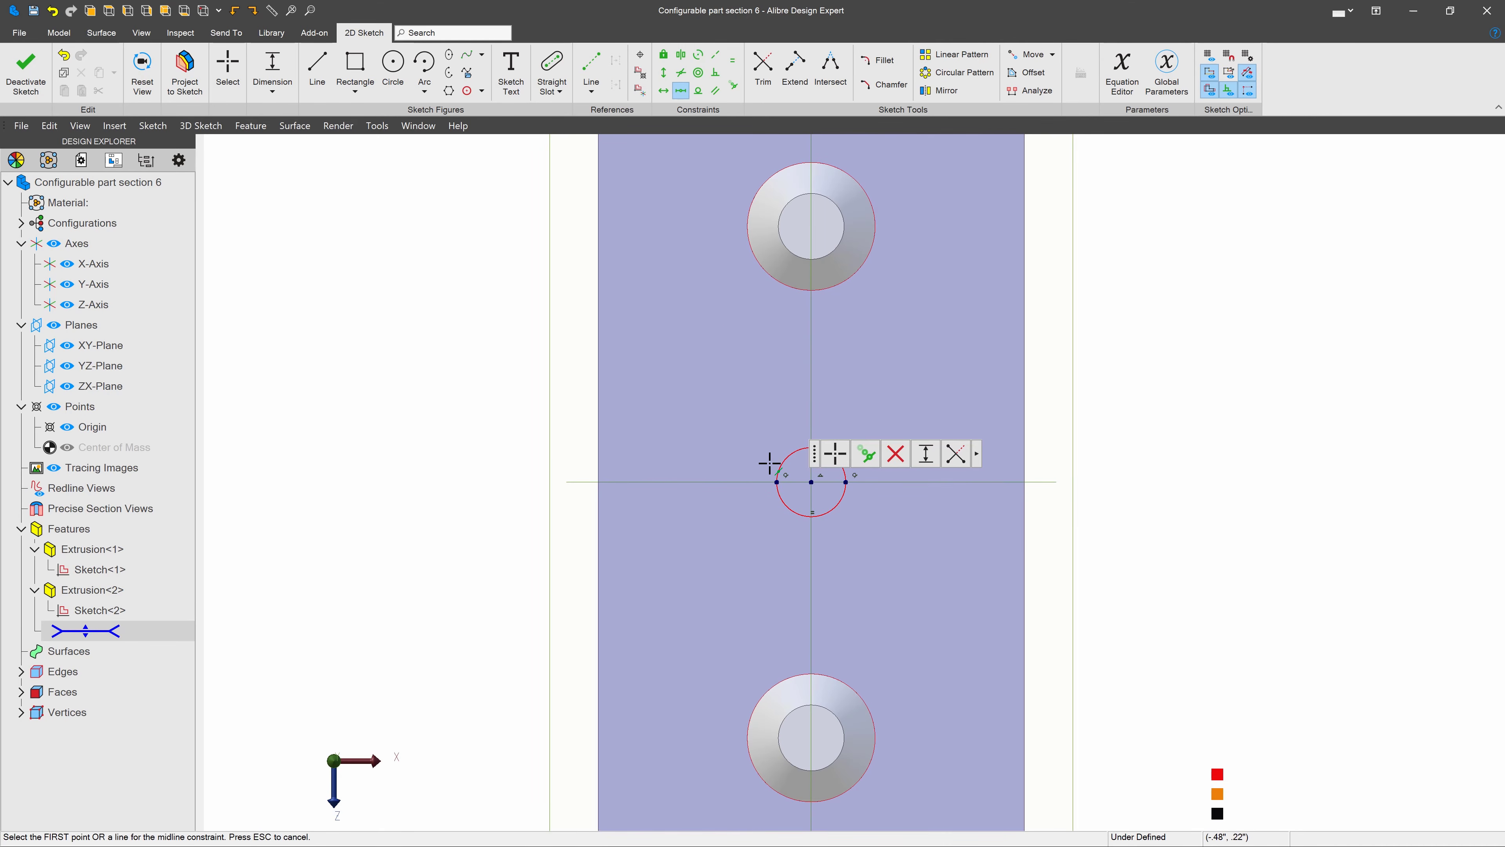
{"action": "key", "text": "Escape"}
{"action": "left_click_drag", "start_coordinate": [807, 448], "coordinate": [812, 315]}
{"action": "left_click_drag", "start_coordinate": [658, 481], "coordinate": [755, 559]}
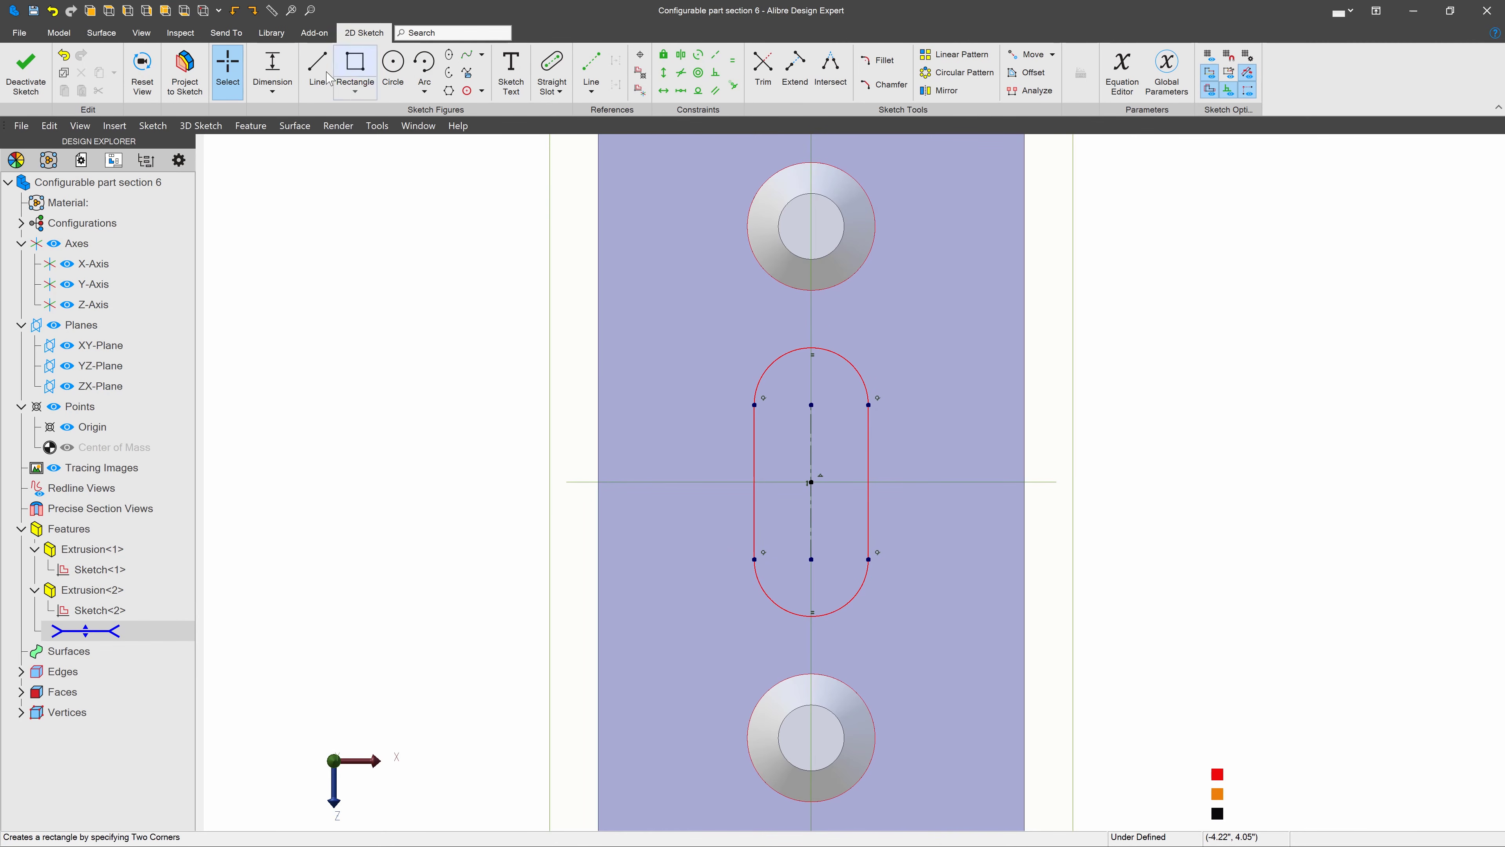
Step: Dimension the slot's end arc with a radius of 0.500 inch
{"action": "left_click", "coordinate": [273, 66]}
{"action": "left_click", "coordinate": [862, 386]}
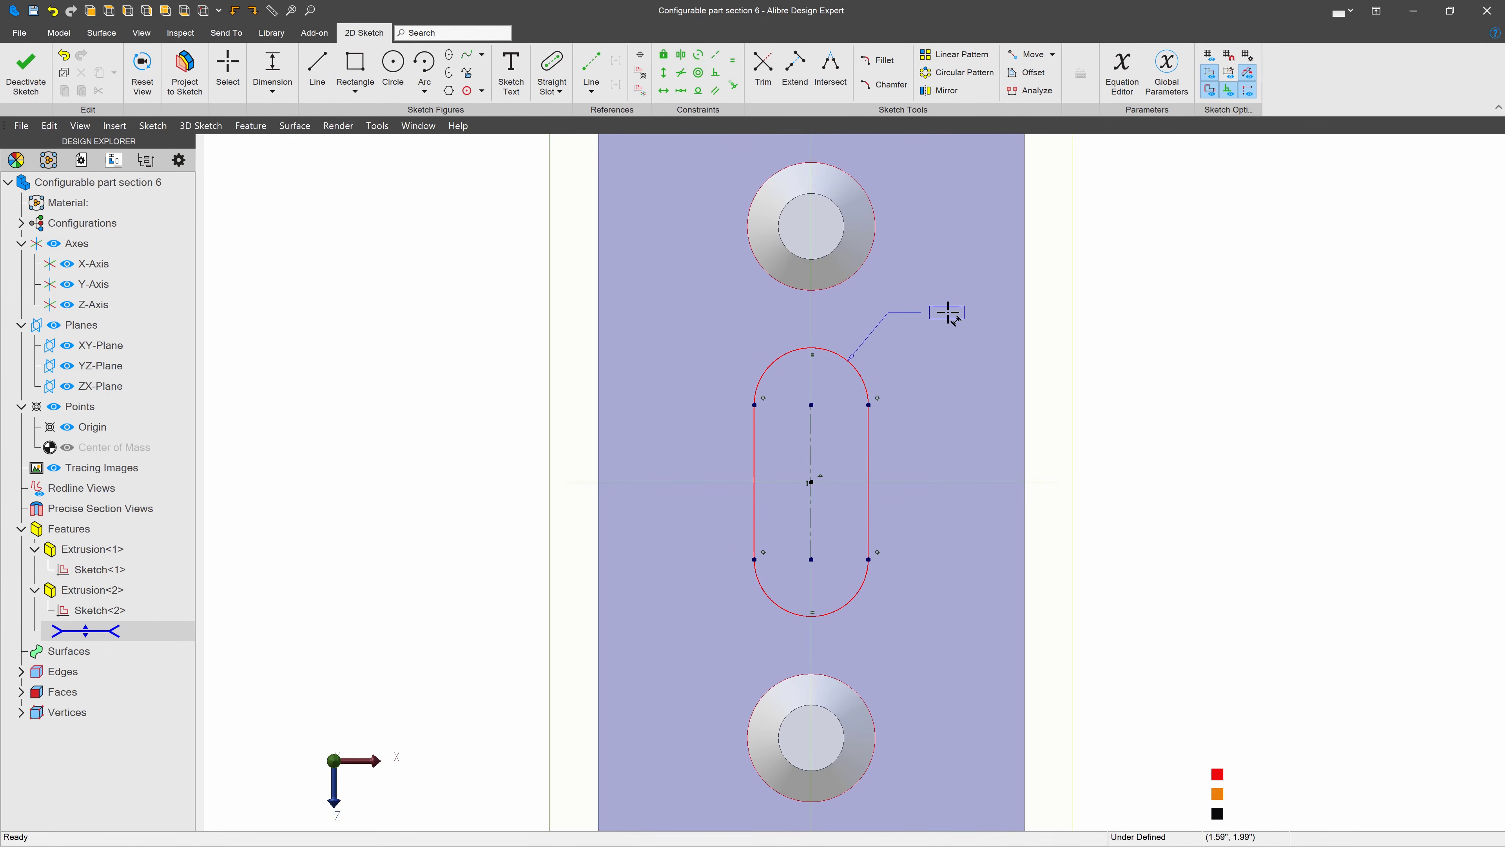
{"action": "left_click", "coordinate": [939, 308]}
{"action": "type", "text": ".500\""}
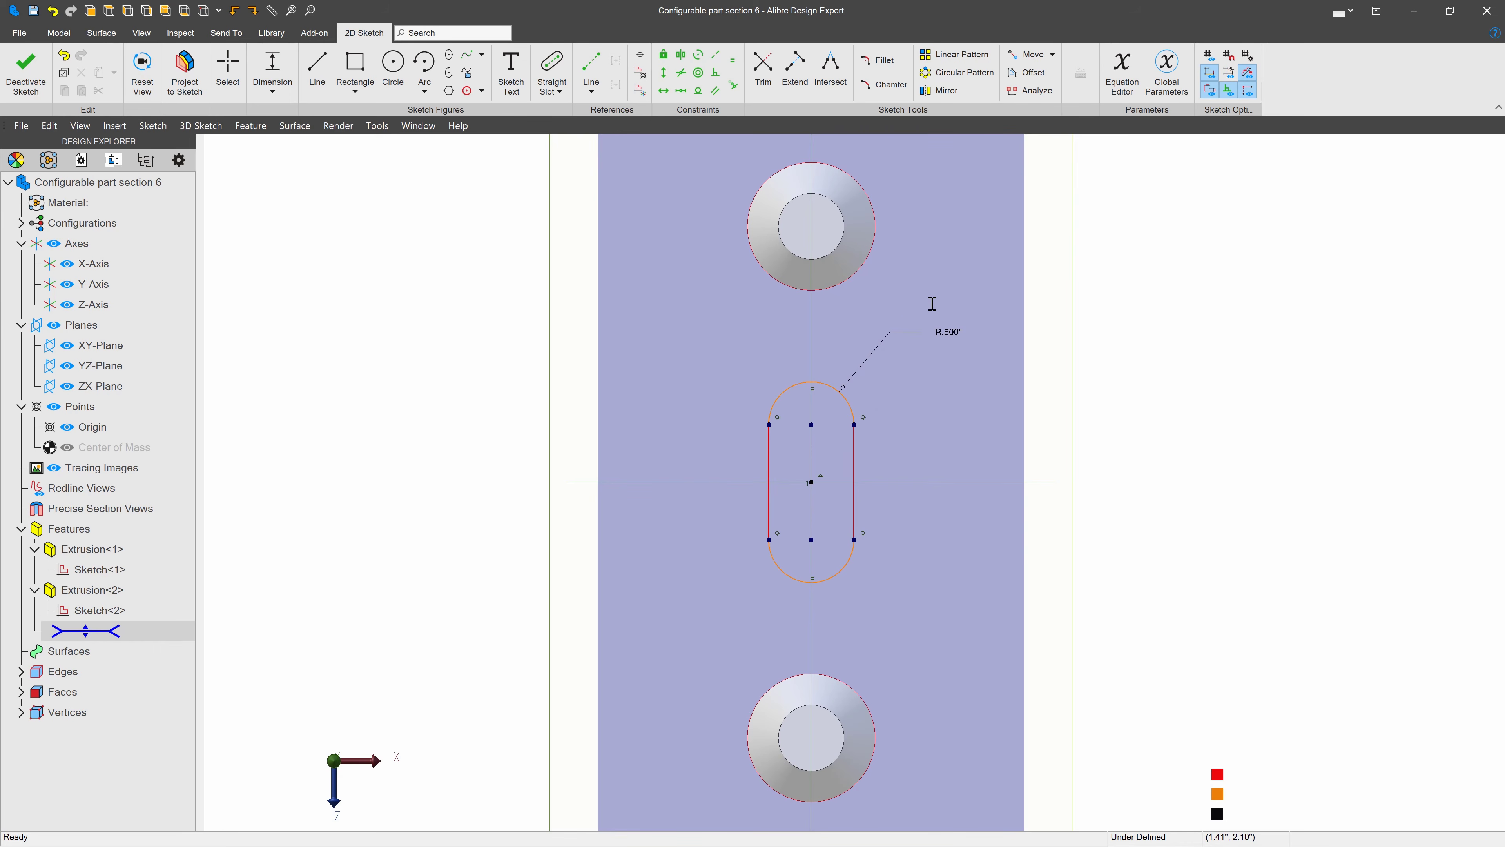
Step: Dimension the distance between the slot's arc centres and set it to 1 inch
{"action": "left_click", "coordinate": [812, 436]}
{"action": "left_click", "coordinate": [808, 437]}
{"action": "left_click", "coordinate": [663, 455]}
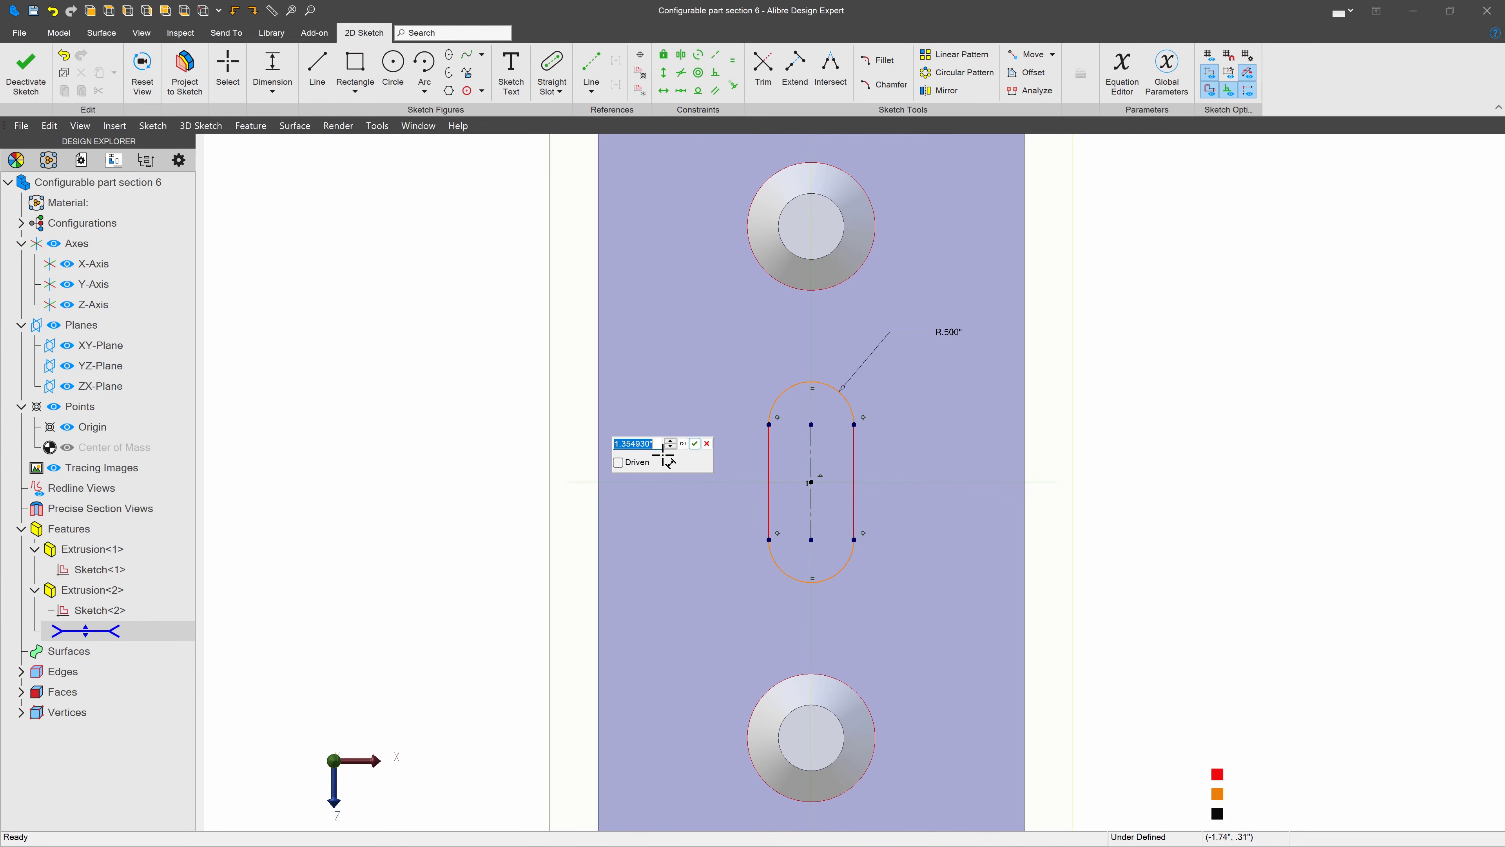
{"action": "key", "text": "Return"}
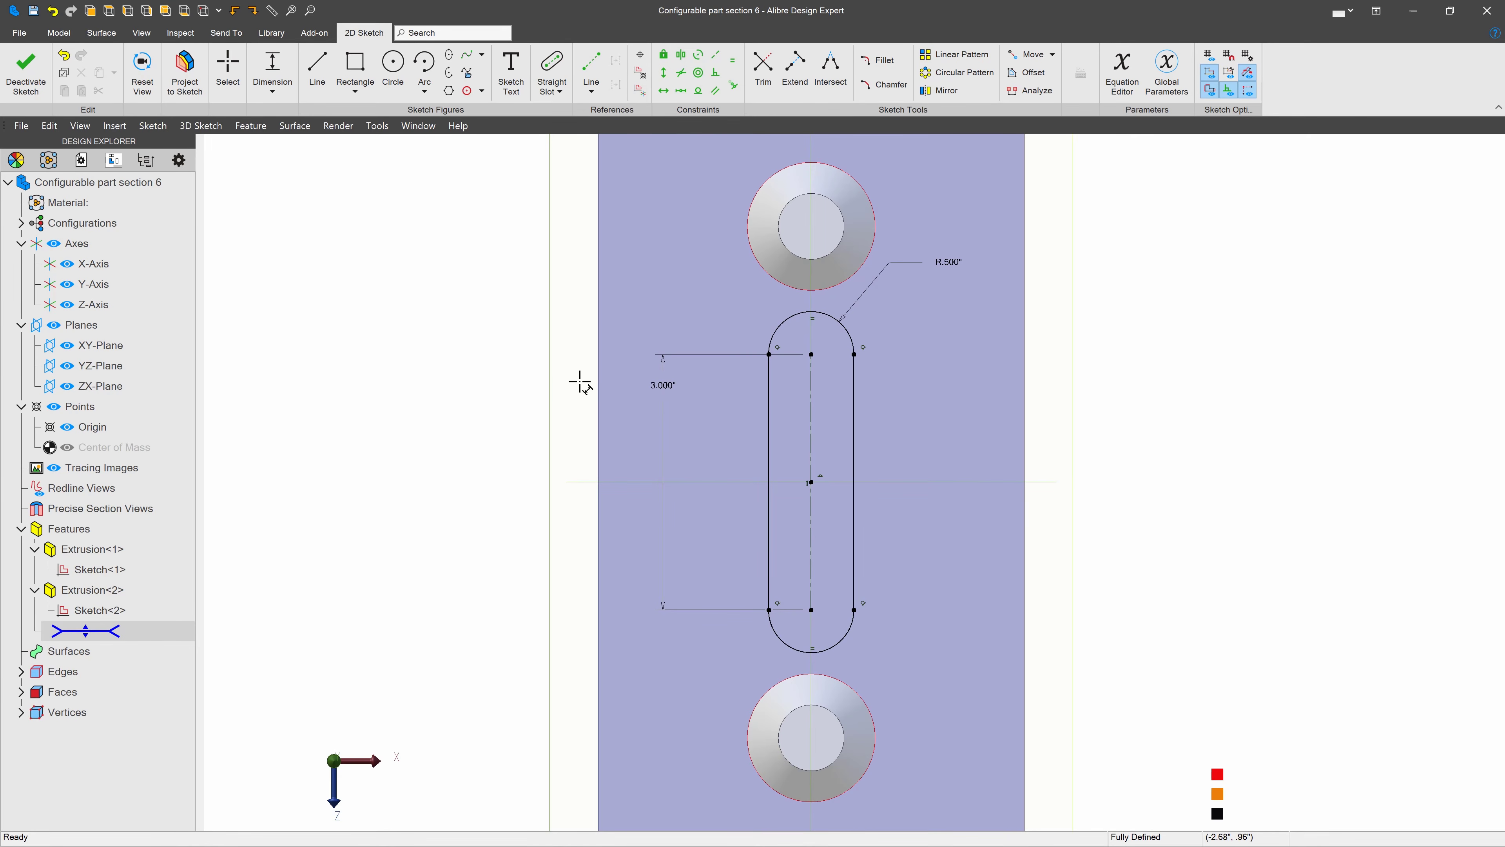
{"action": "double_click", "coordinate": [659, 389]}
{"action": "type", "text": "1"}
{"action": "key", "text": "Return"}
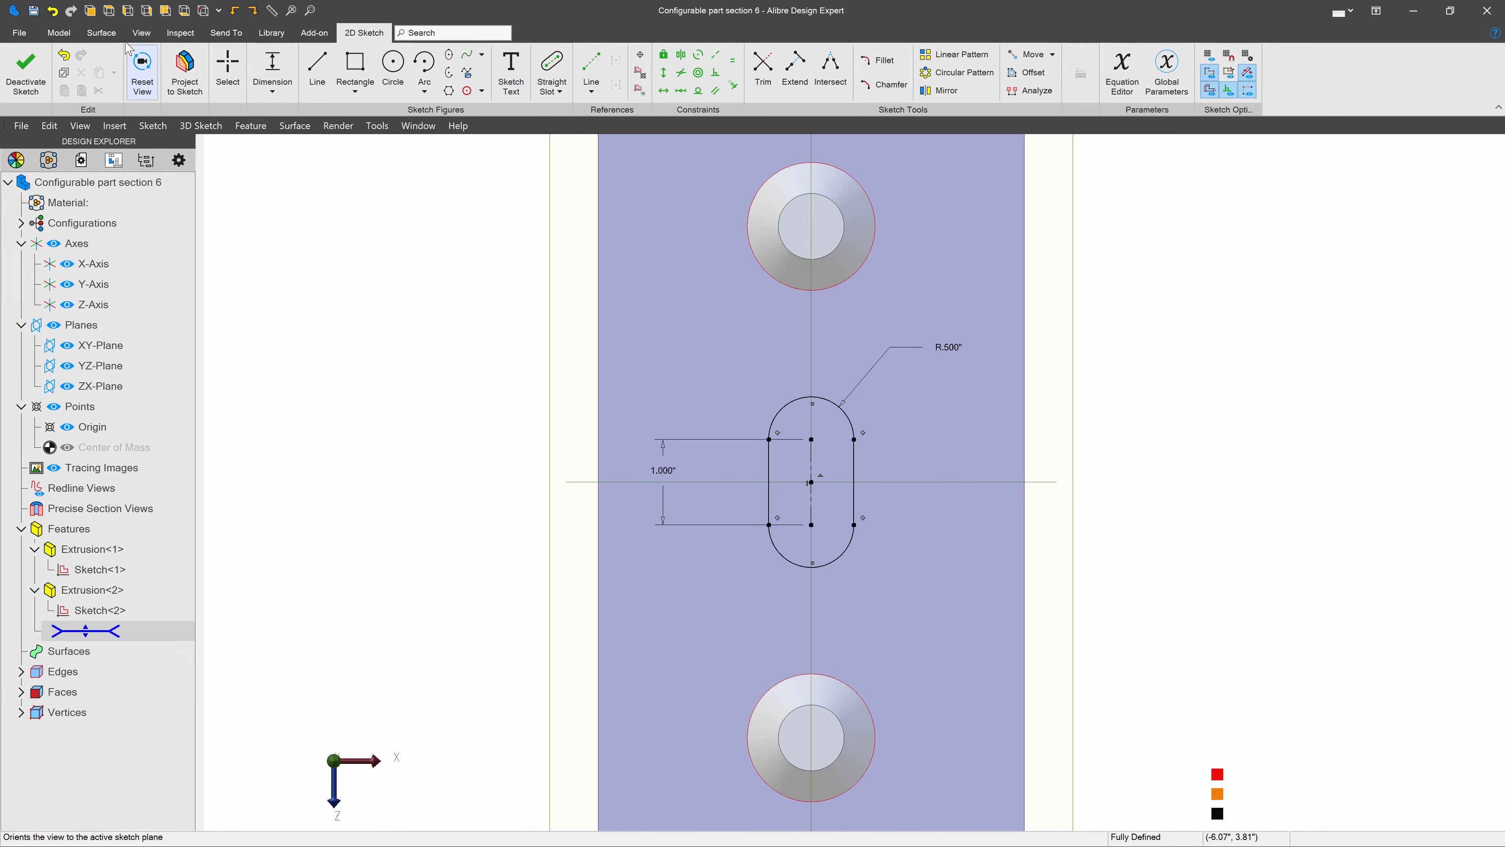
Step: Finish the slot sketch and extrude cut it with the Through ALL type
{"action": "left_click", "coordinate": [26, 72]}
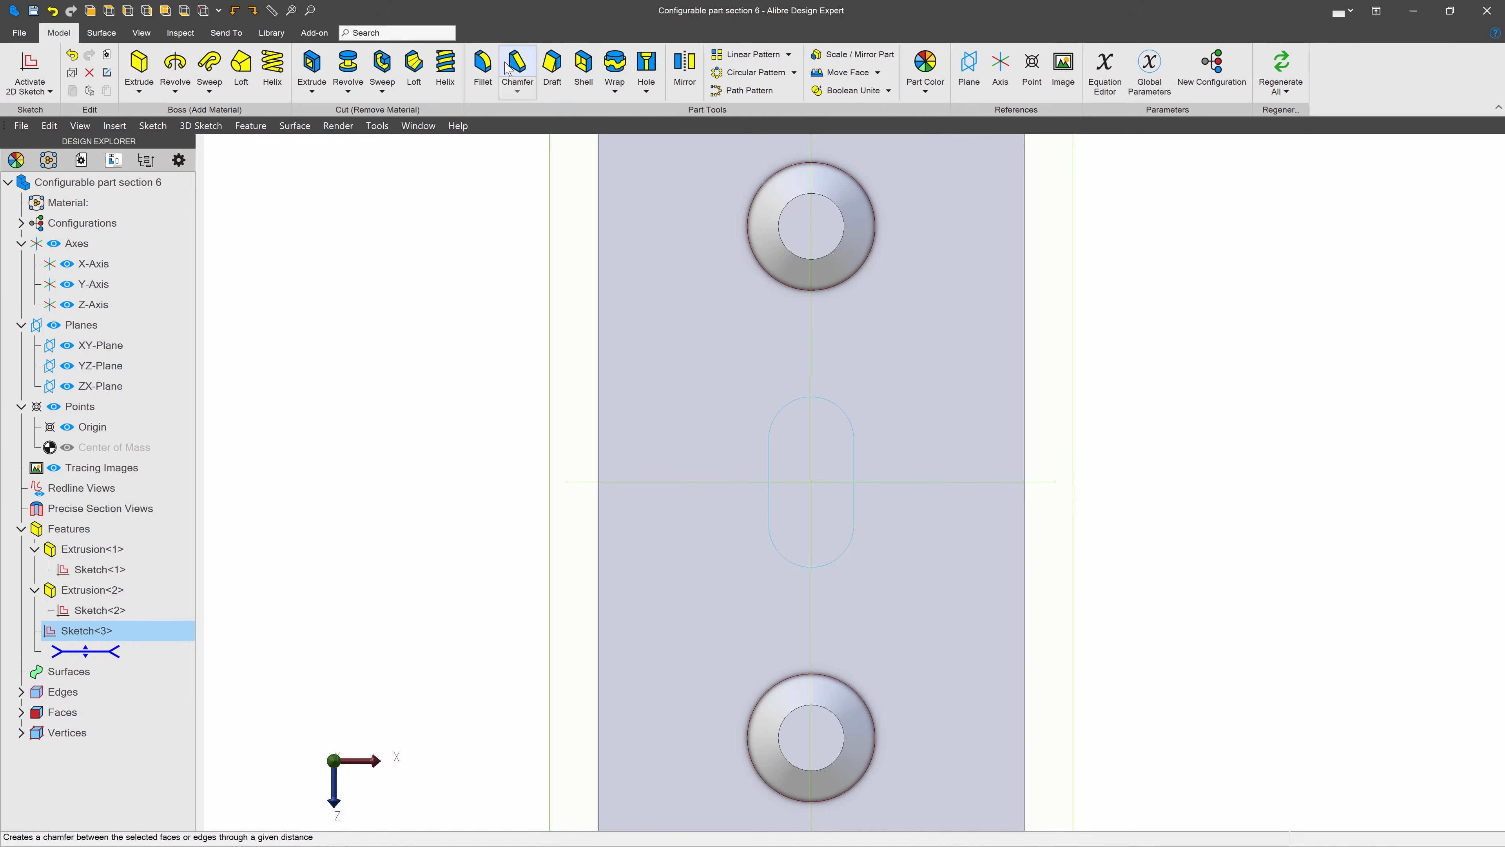
{"action": "left_click", "coordinate": [312, 65]}
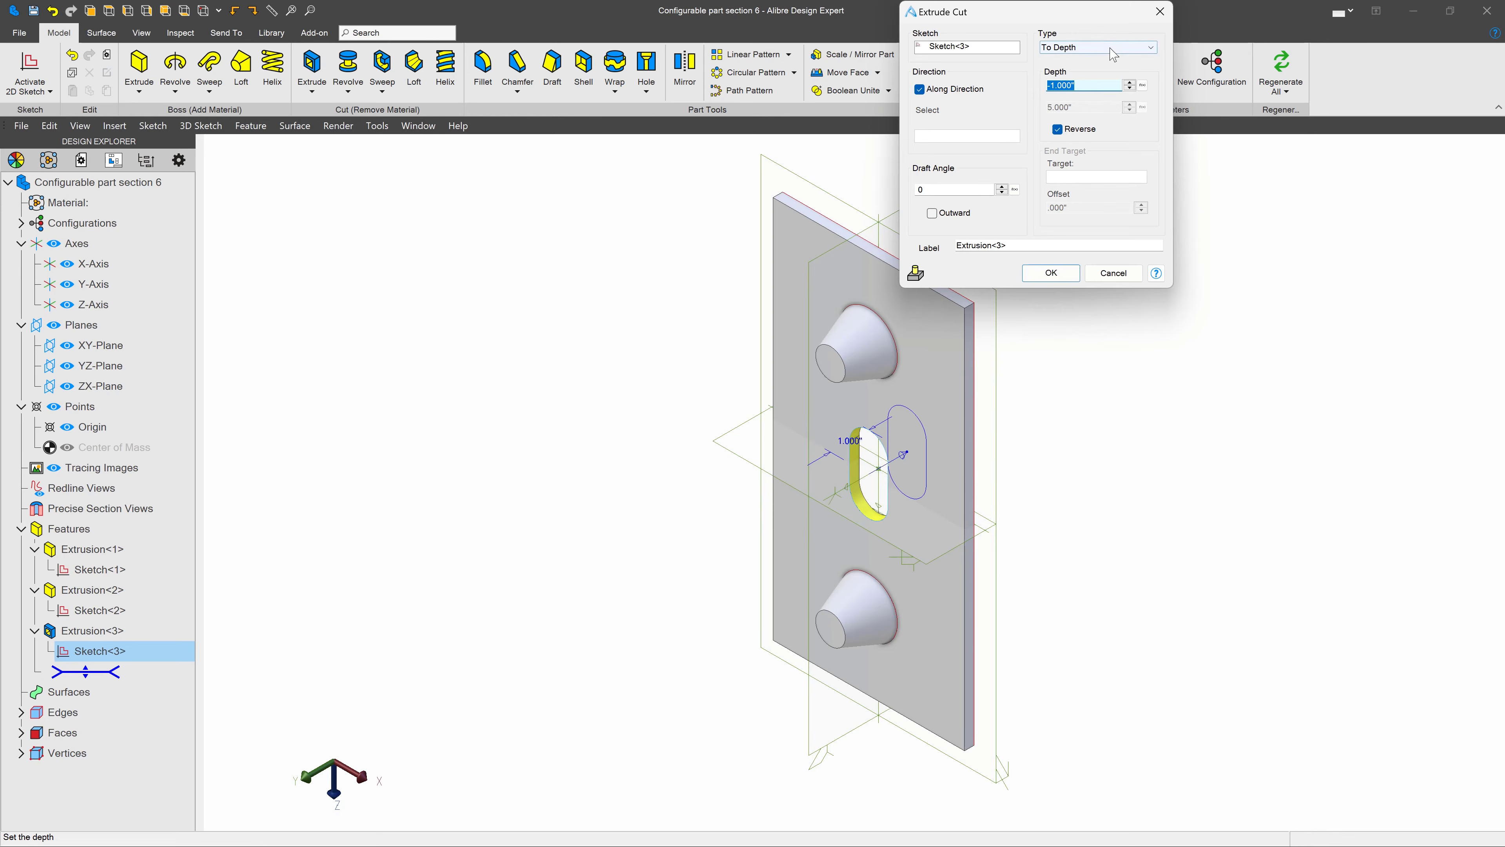
{"action": "left_click", "coordinate": [1110, 48]}
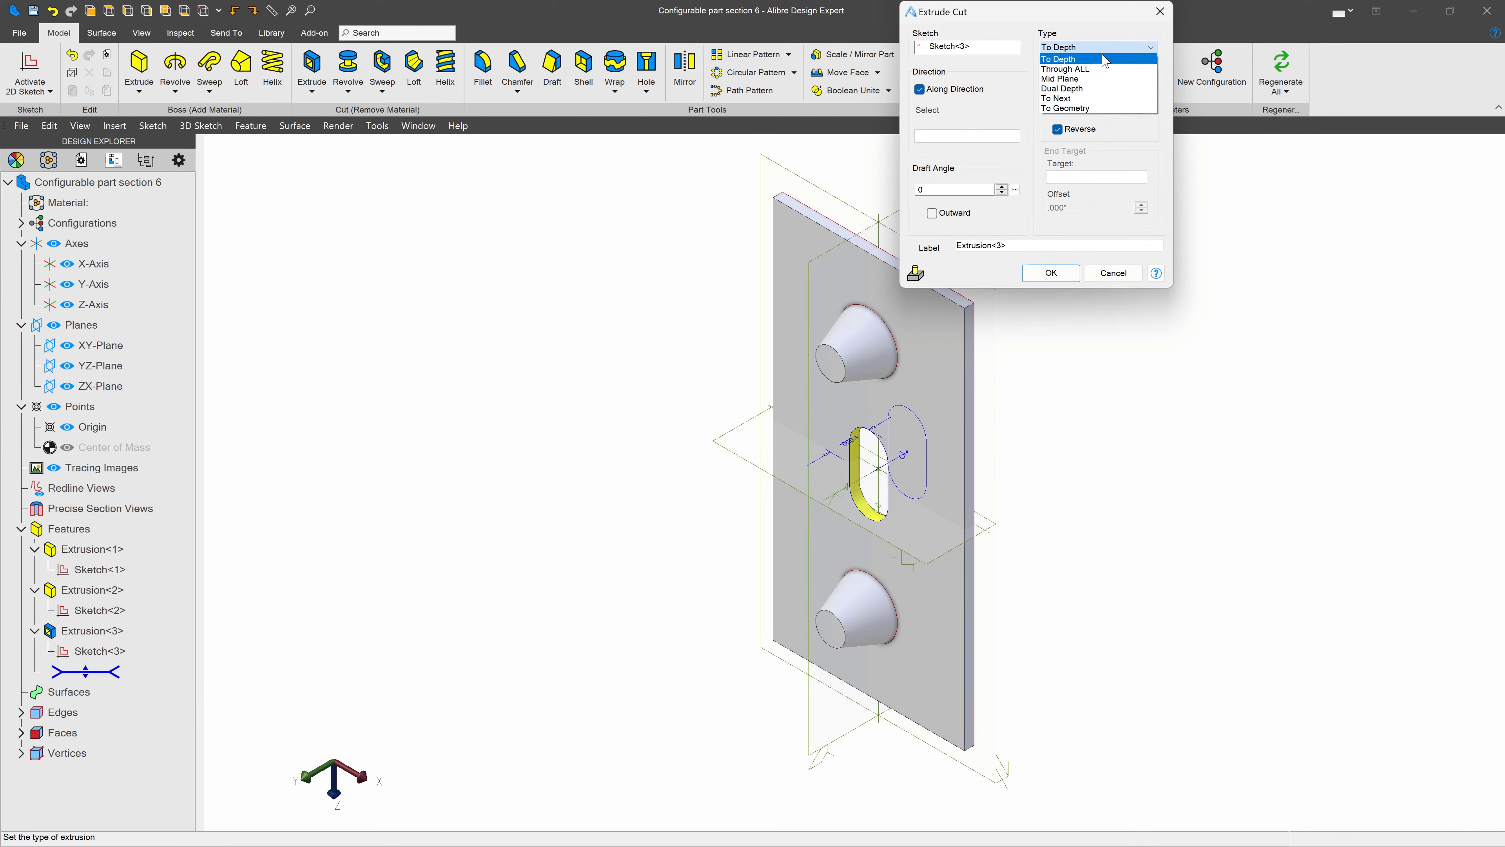
{"action": "left_click", "coordinate": [1080, 69]}
{"action": "left_click", "coordinate": [1051, 278]}
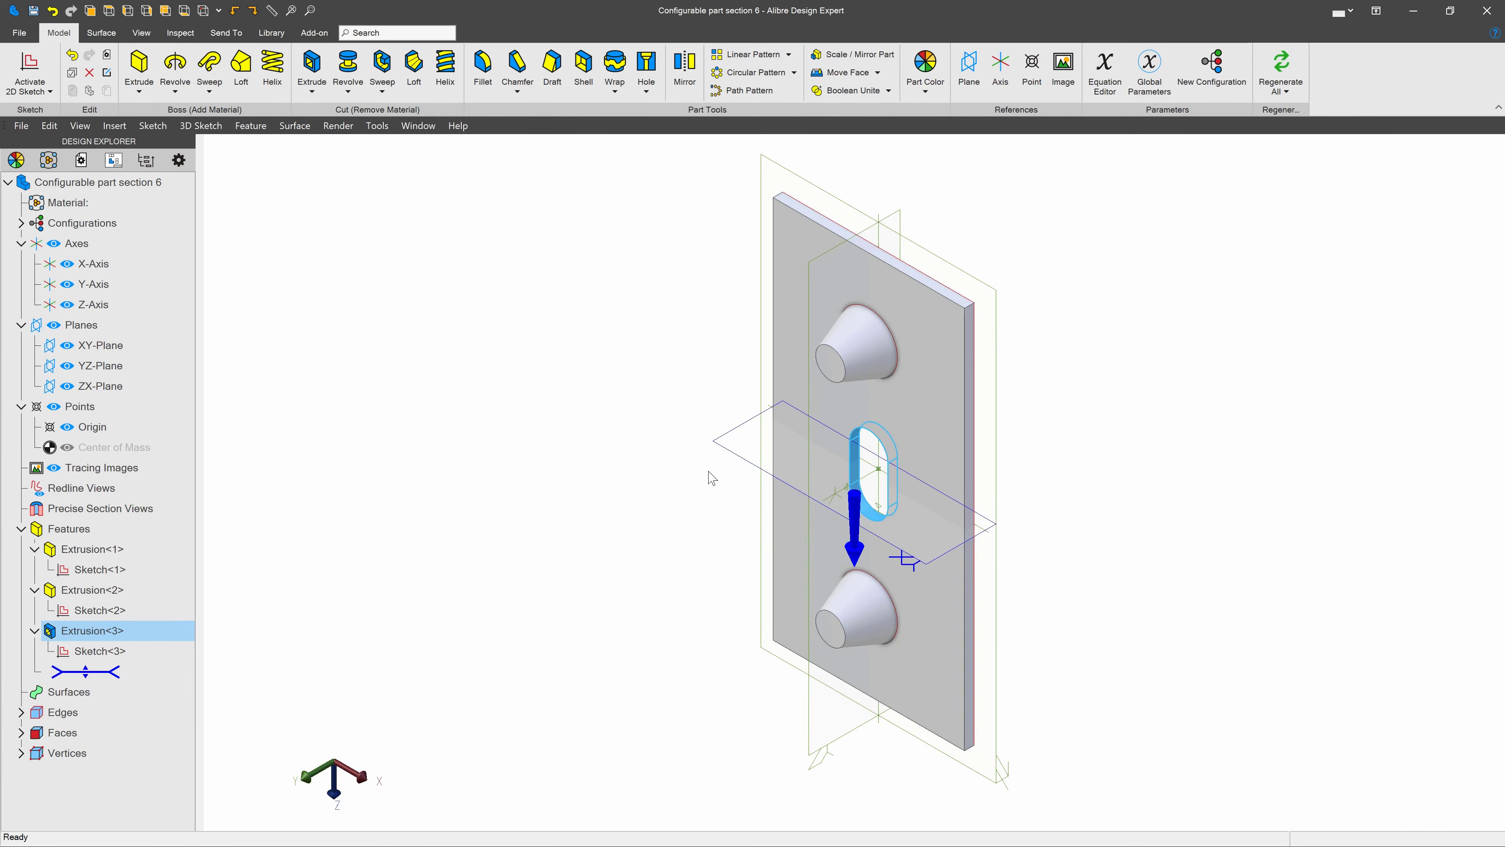
{"action": "left_click", "coordinate": [668, 467]}
Step: Start adding the slotted plate to the library, show renamed parameters only, include Boss_Diameter and continue to the input parameter table
{"action": "mouse_move", "coordinate": [765, 577]}
{"action": "middle_mouse_down"}
{"action": "mouse_move", "coordinate": [777, 514]}
{"action": "mouse_move", "coordinate": [769, 551]}
{"action": "mouse_move", "coordinate": [748, 554]}
{"action": "middle_mouse_up"}
{"action": "middle_click_drag", "start_coordinate": [1149, 649], "coordinate": [883, 487]}
{"action": "scroll", "coordinate": [770, 491], "scroll_direction": "up", "scroll_amount": 4}
{"action": "middle_click_drag", "start_coordinate": [721, 488], "coordinate": [804, 463]}
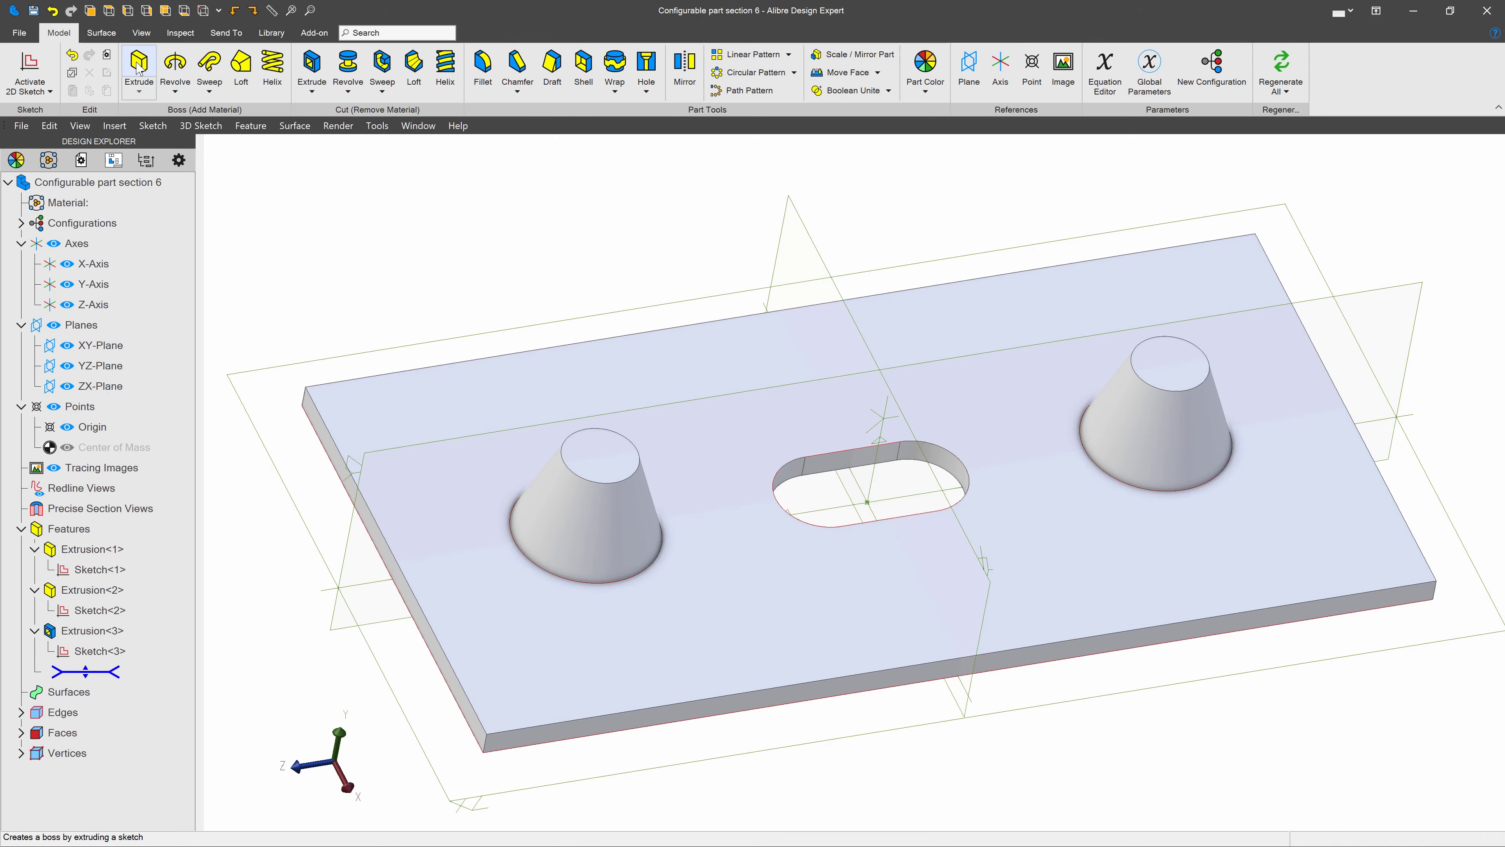
{"action": "left_click", "coordinate": [271, 36]}
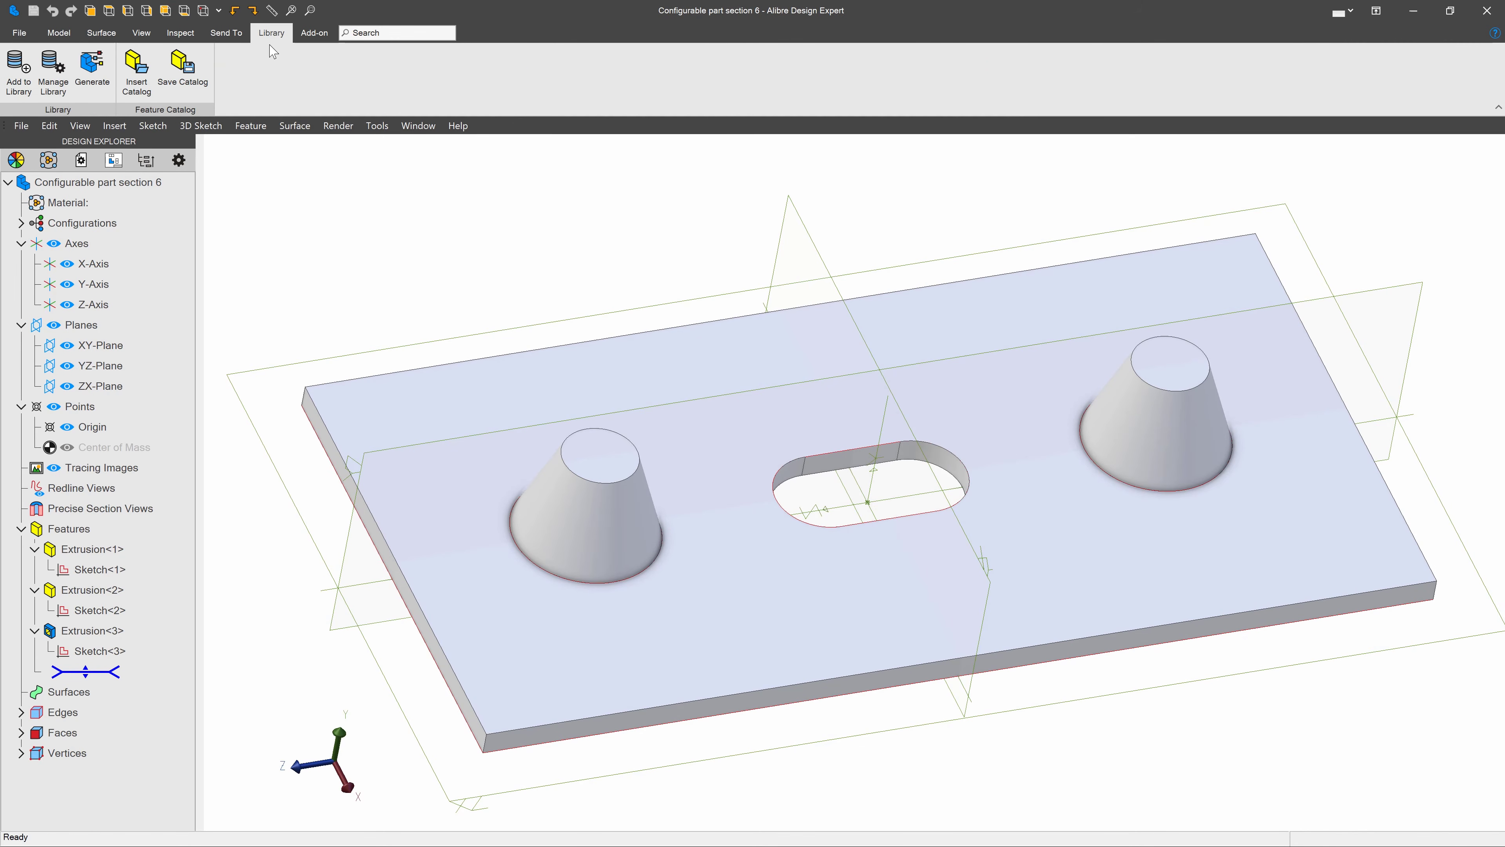
{"action": "left_click", "coordinate": [18, 71]}
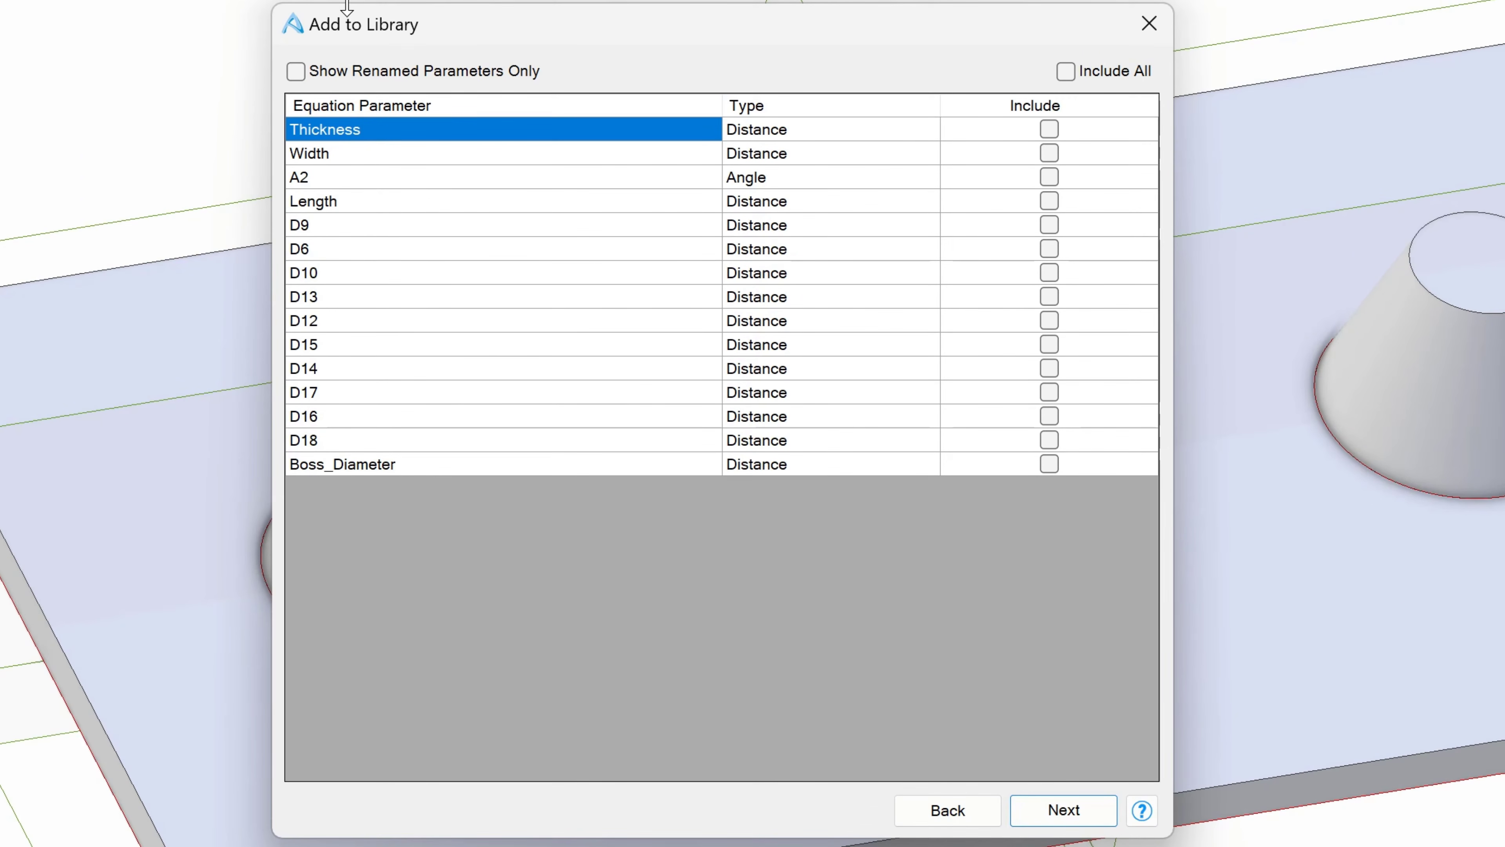
{"action": "left_click", "coordinate": [295, 71]}
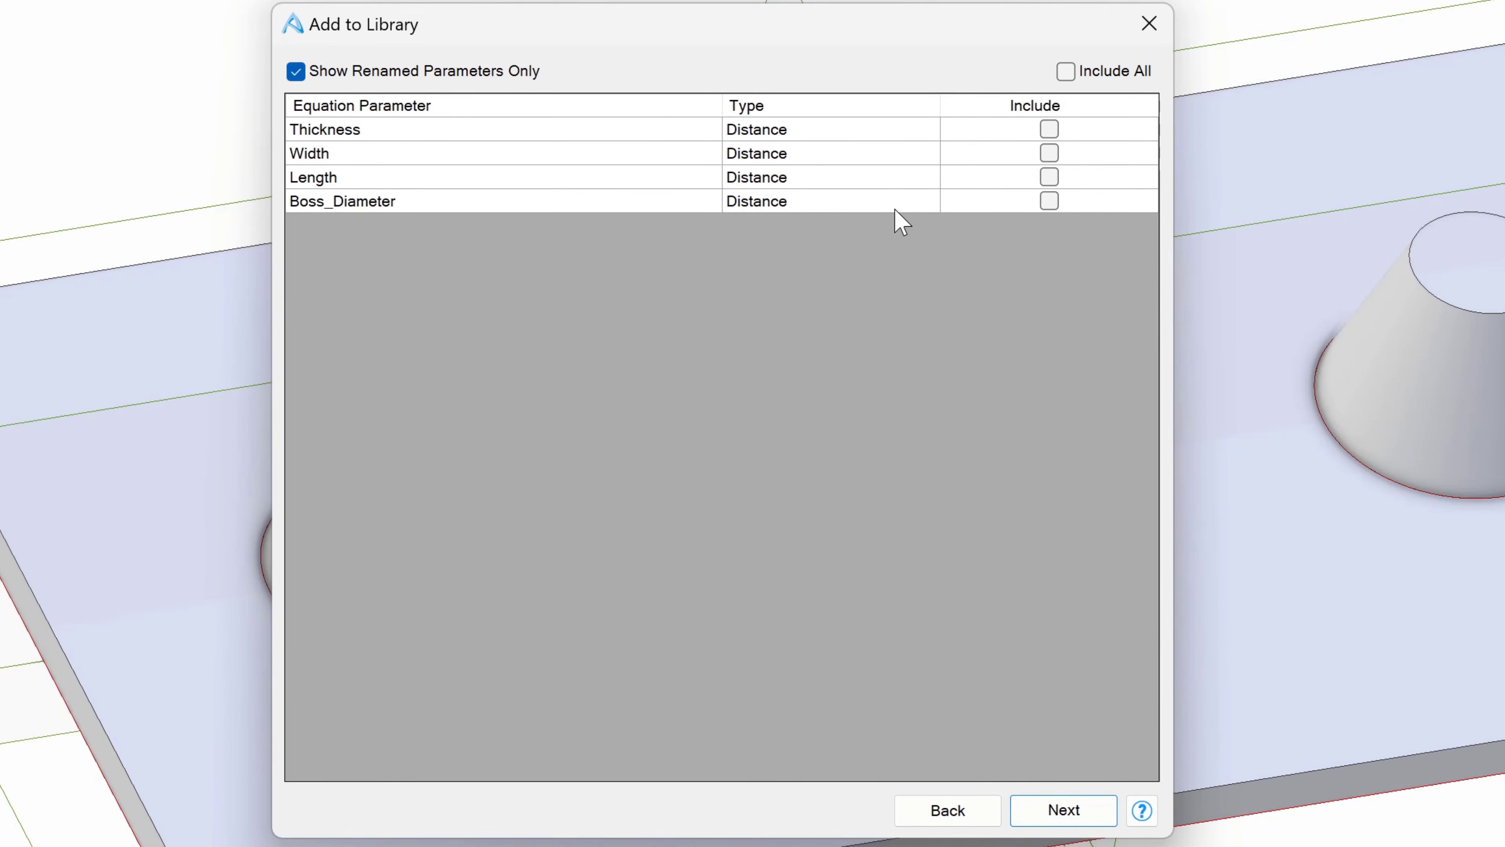
{"action": "left_click", "coordinate": [1048, 202]}
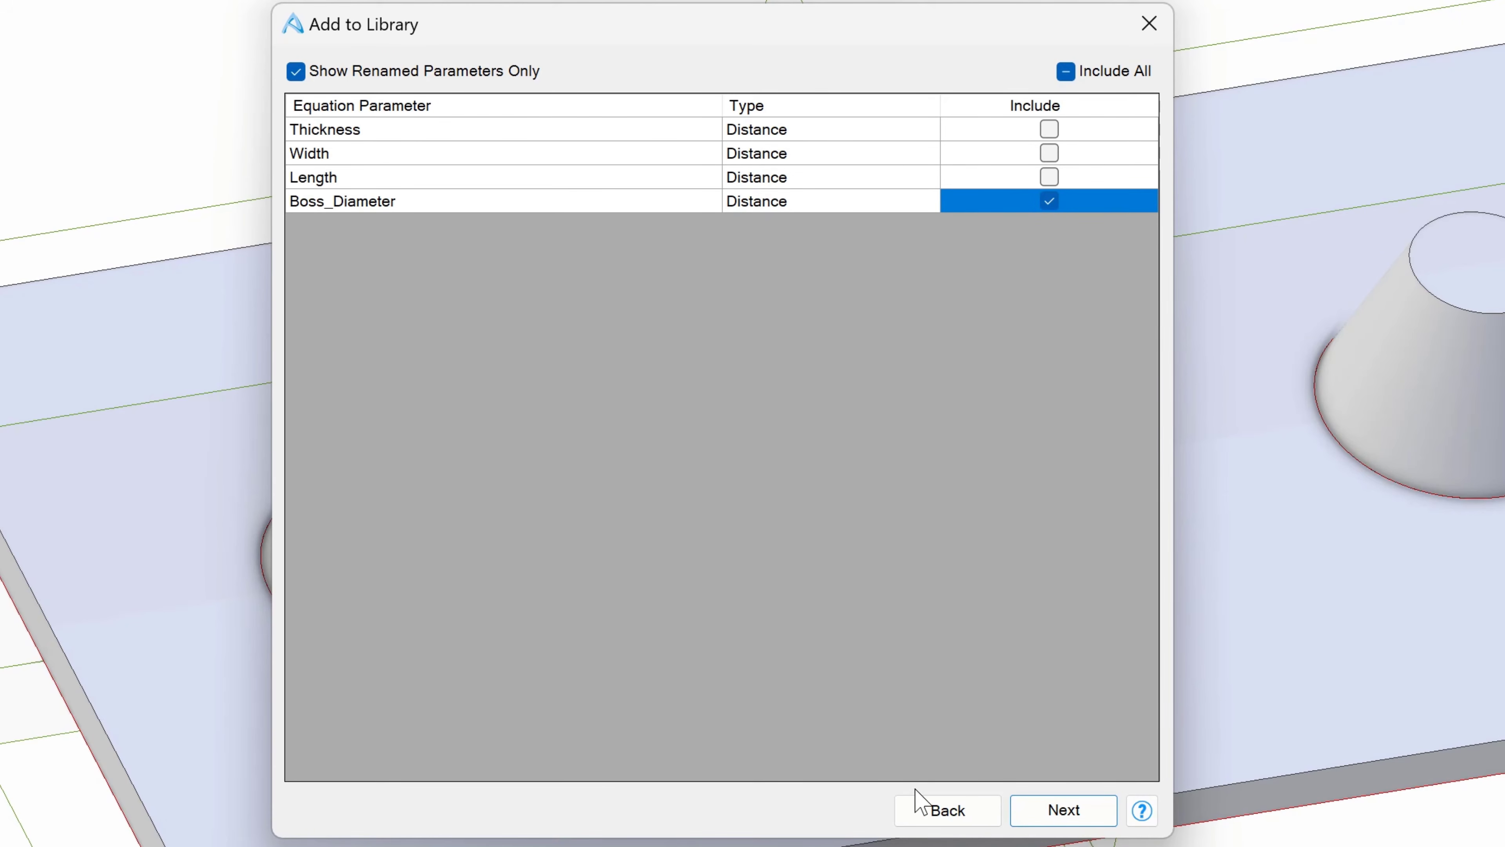
{"action": "left_click", "coordinate": [1054, 810]}
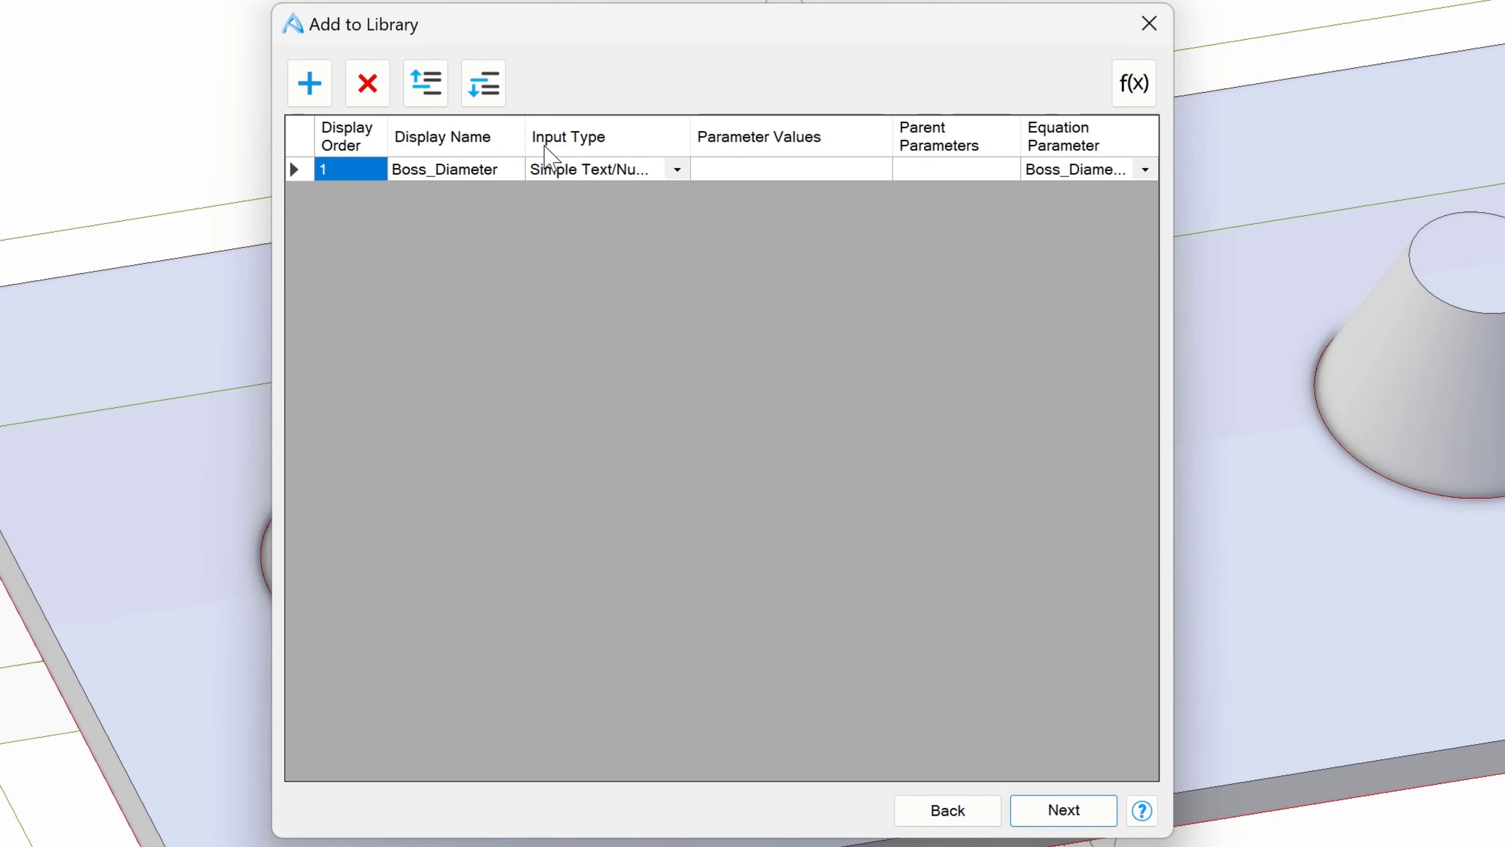
Step: Add a second input parameter to the library part and make it a Suppression State type
{"action": "left_click", "coordinate": [310, 83]}
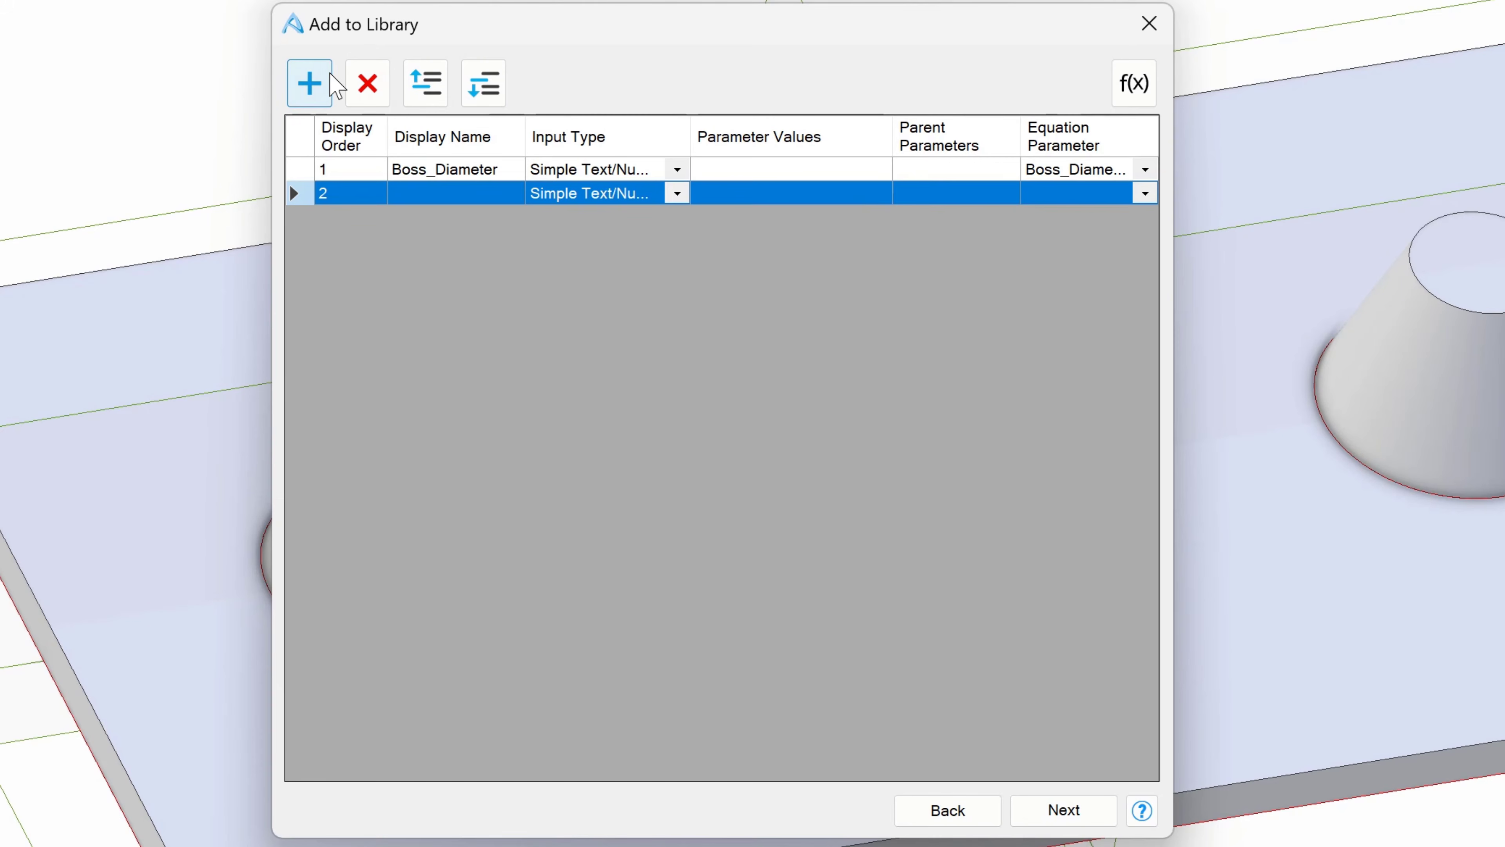
{"action": "left_click", "coordinate": [677, 193]}
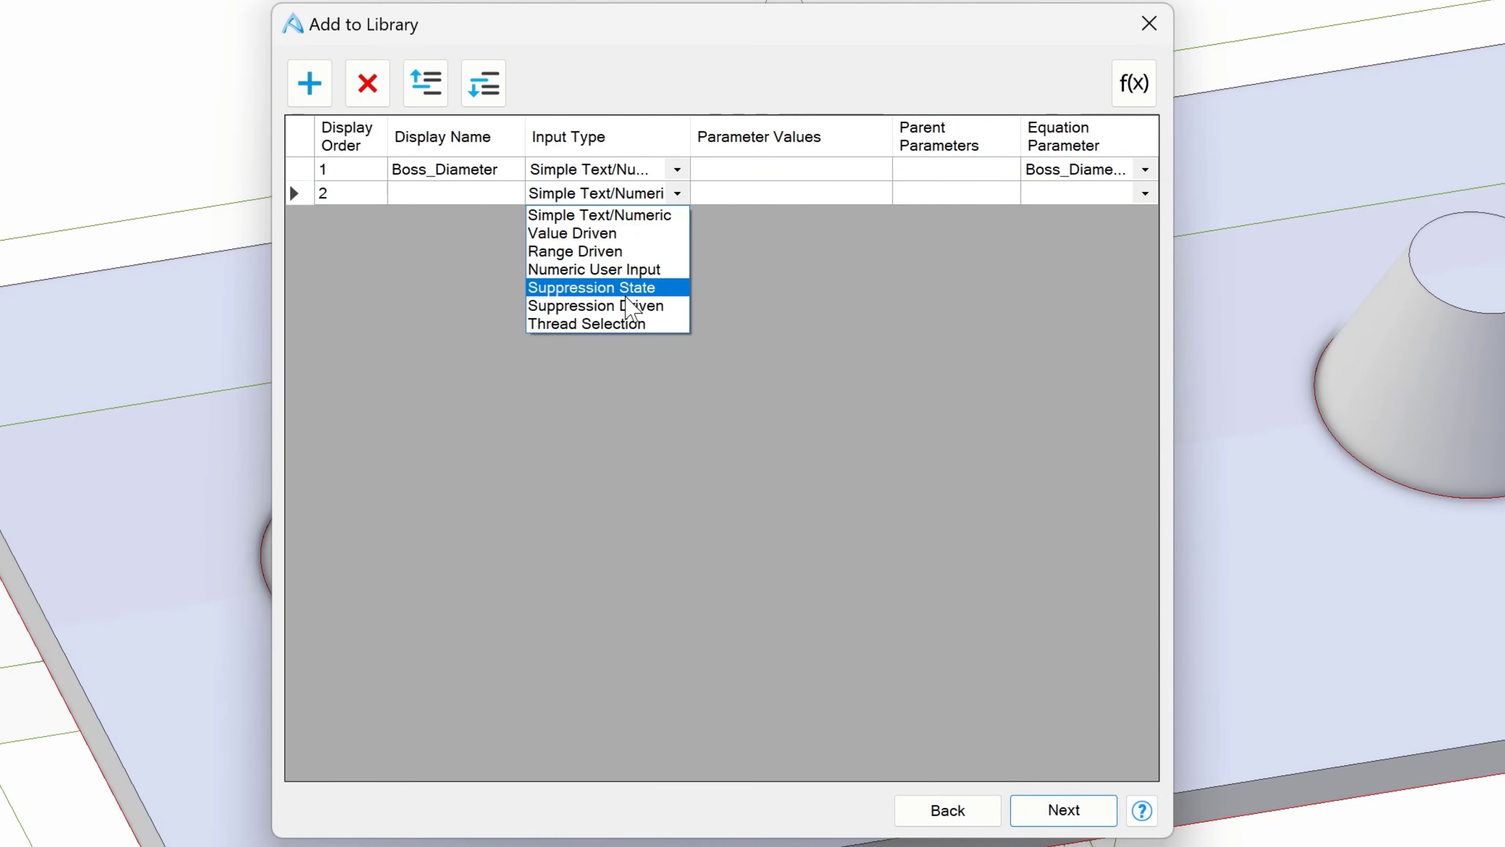
{"action": "left_click", "coordinate": [616, 288]}
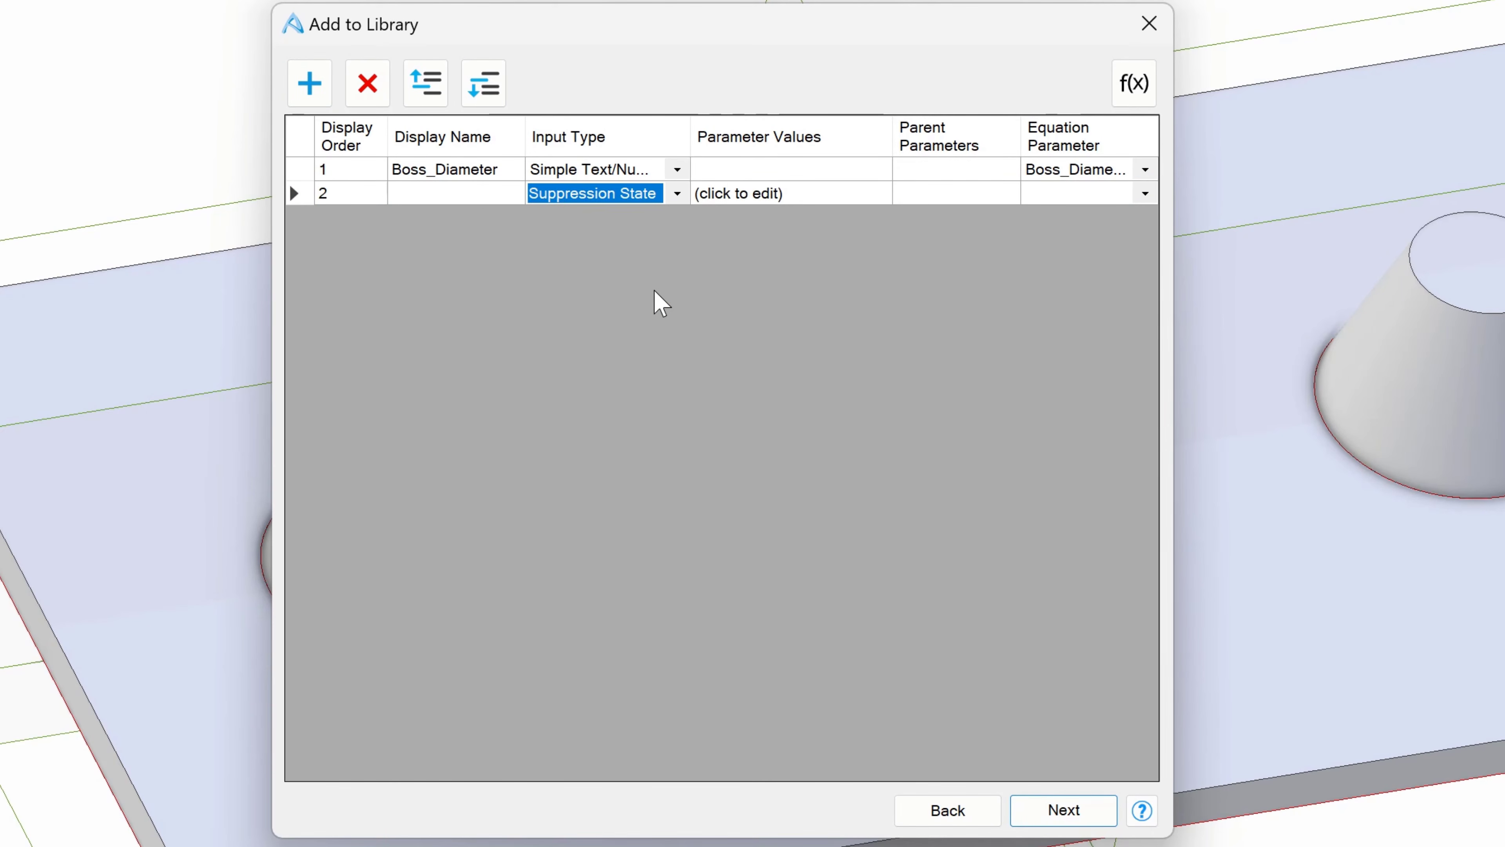
Step: Define two suppression options: Slot Showing, which suppresses no feature, and No Slot, which suppresses Extrusion<3>
{"action": "left_click", "coordinate": [765, 196]}
{"action": "left_click", "coordinate": [1212, 138]}
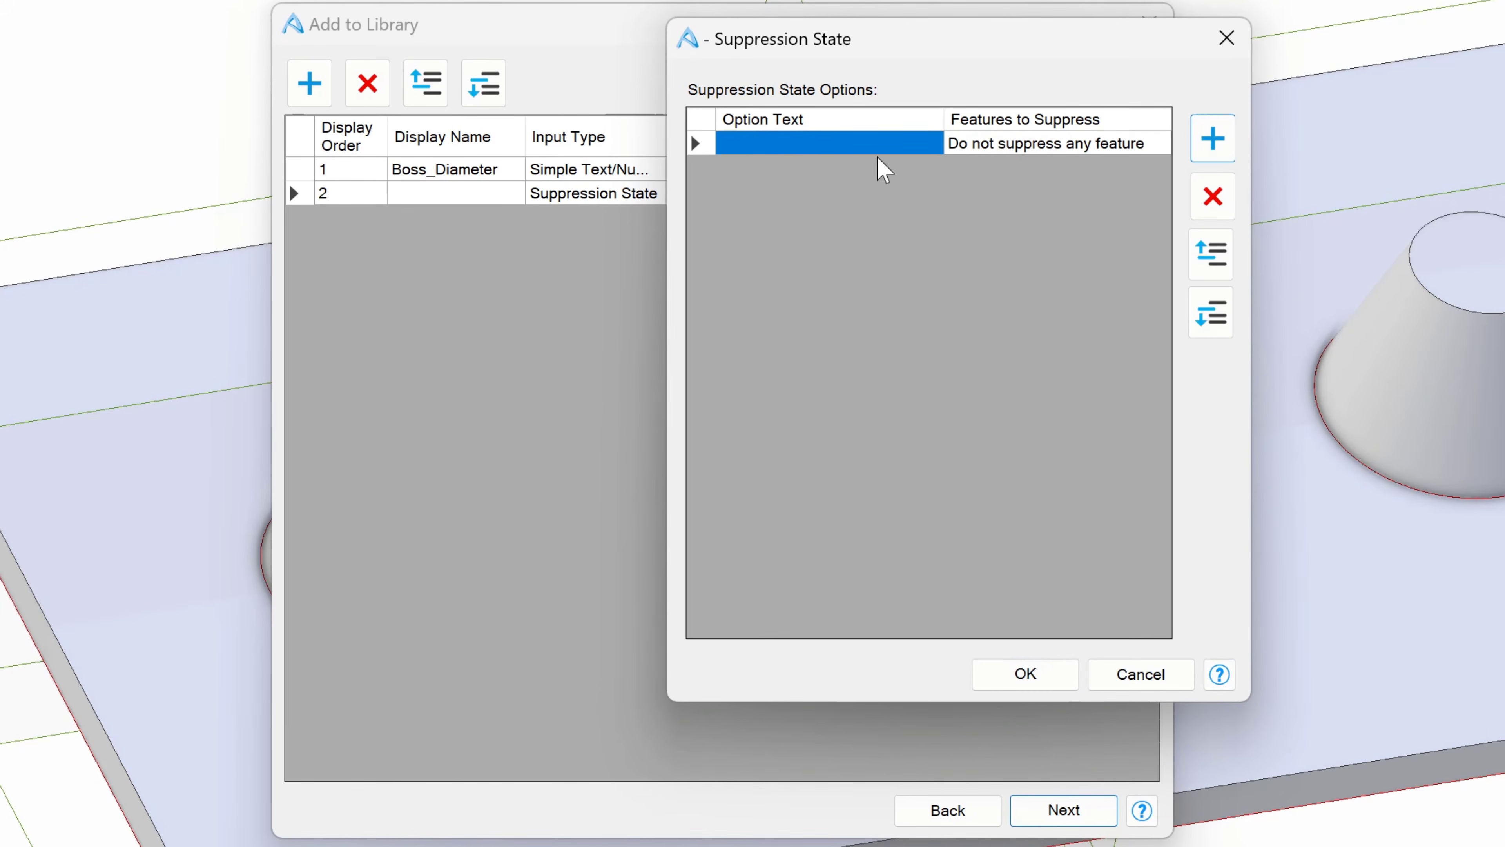
{"action": "left_click", "coordinate": [842, 153]}
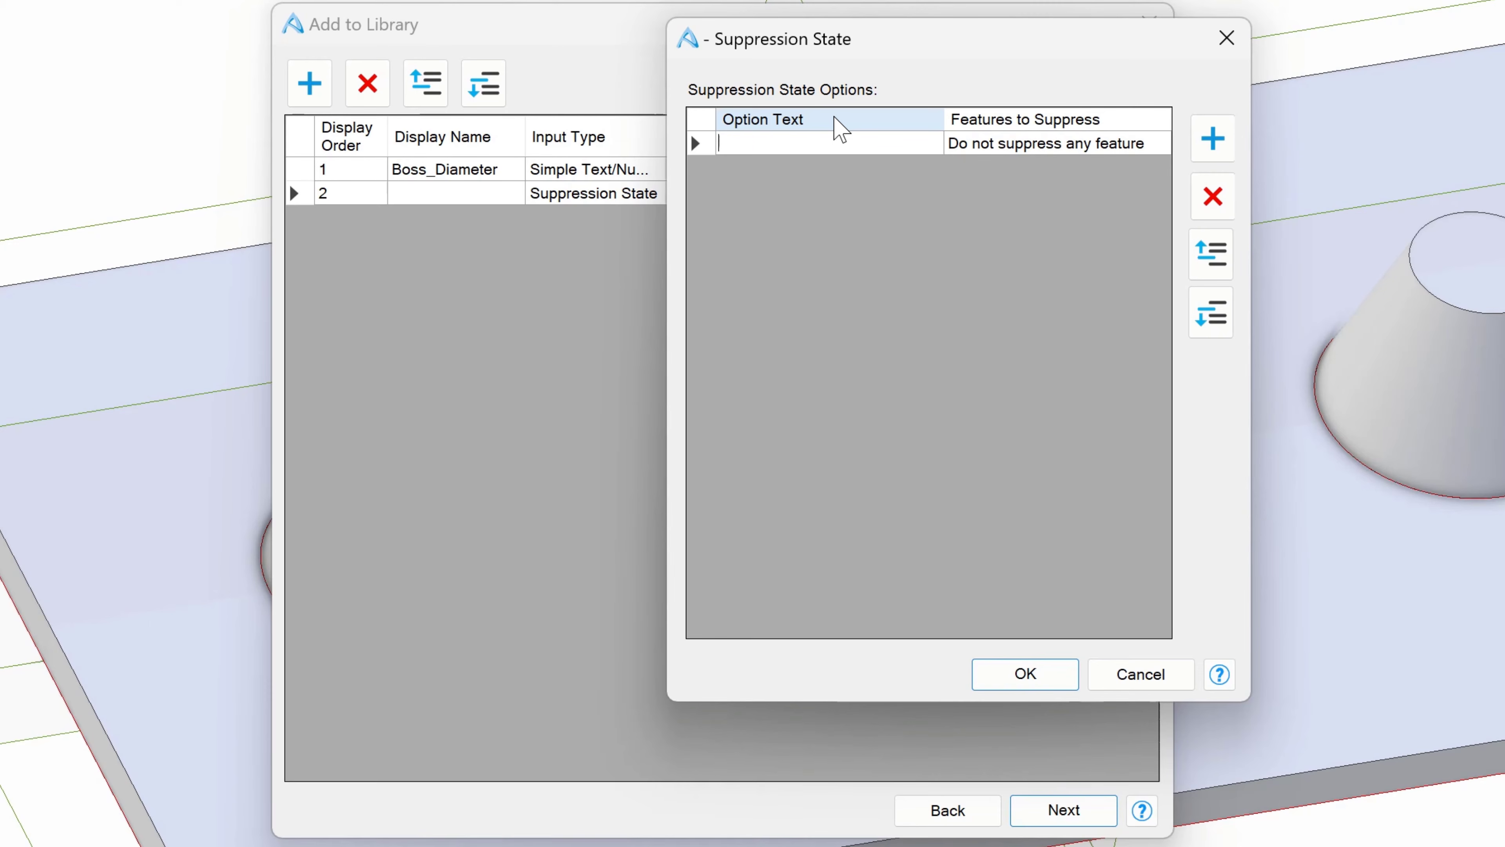
{"action": "type", "text": "Slot Showing"}
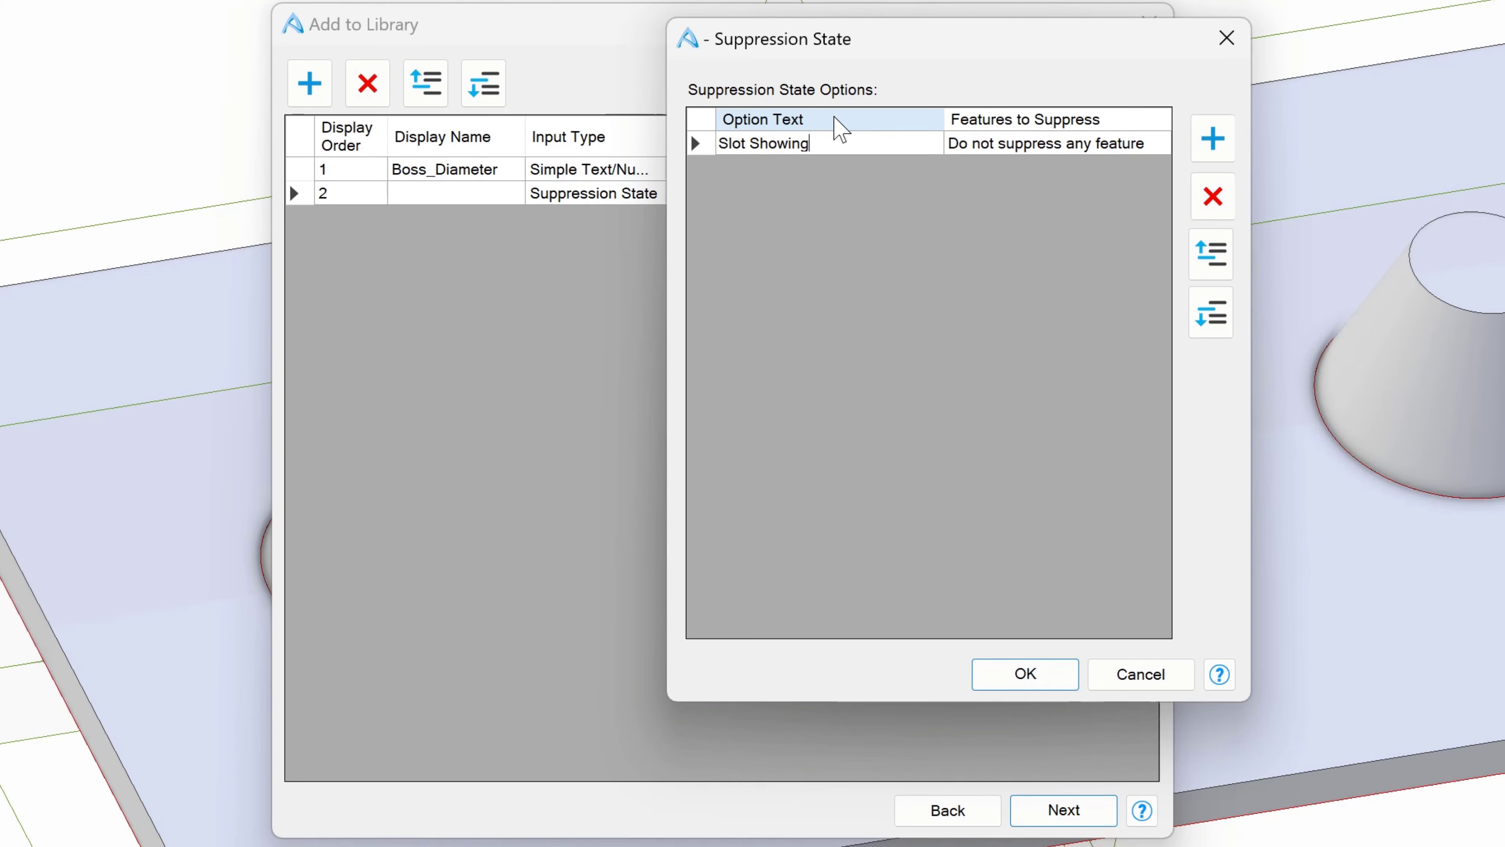
{"action": "left_click", "coordinate": [1213, 138]}
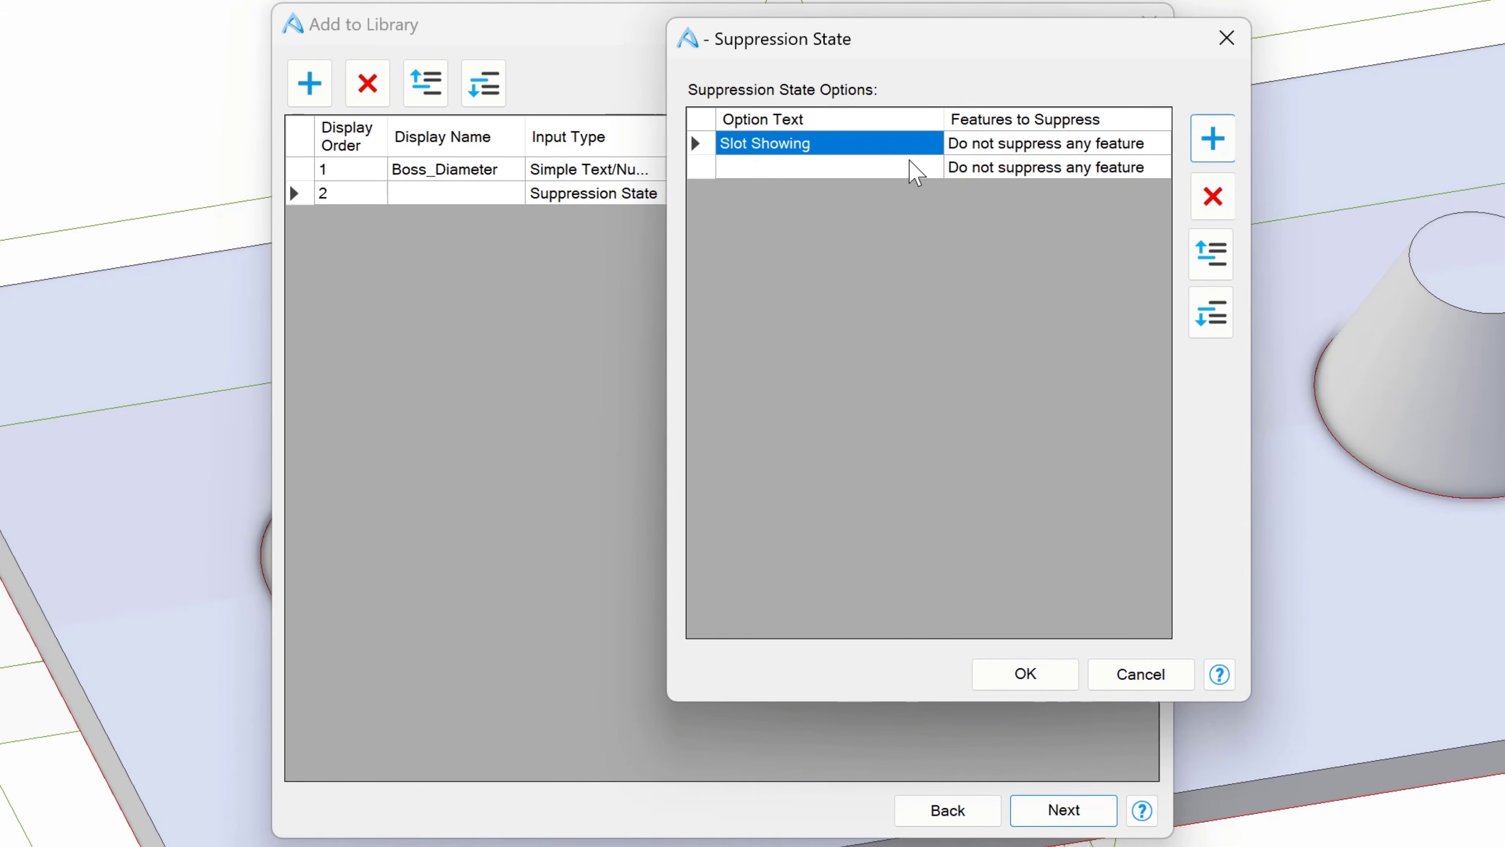
{"action": "left_click", "coordinate": [902, 167]}
{"action": "type", "text": "No "}
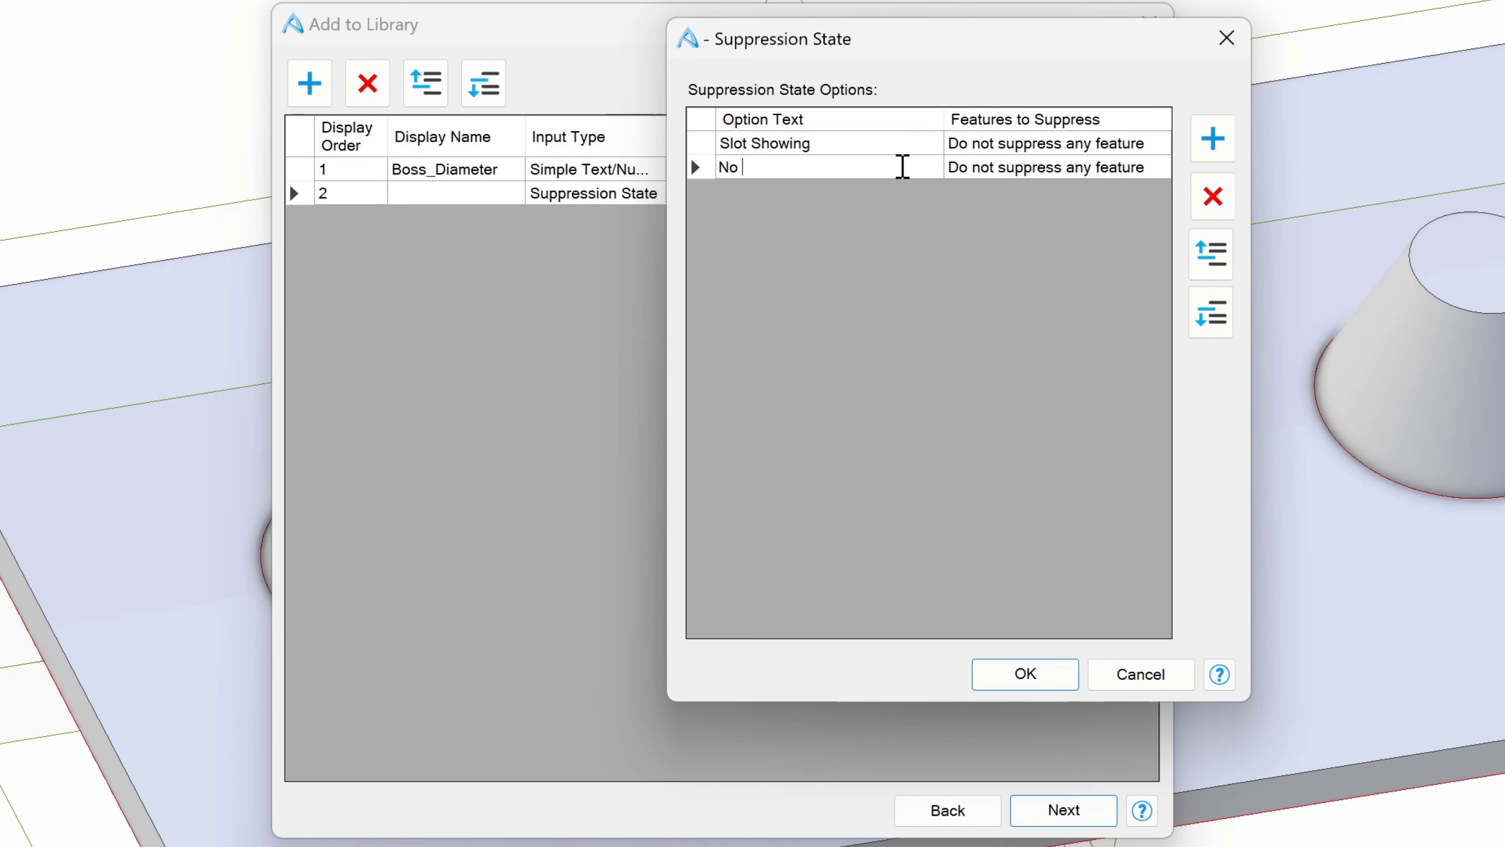
{"action": "type", "text": "Slot"}
{"action": "left_click", "coordinate": [984, 172]}
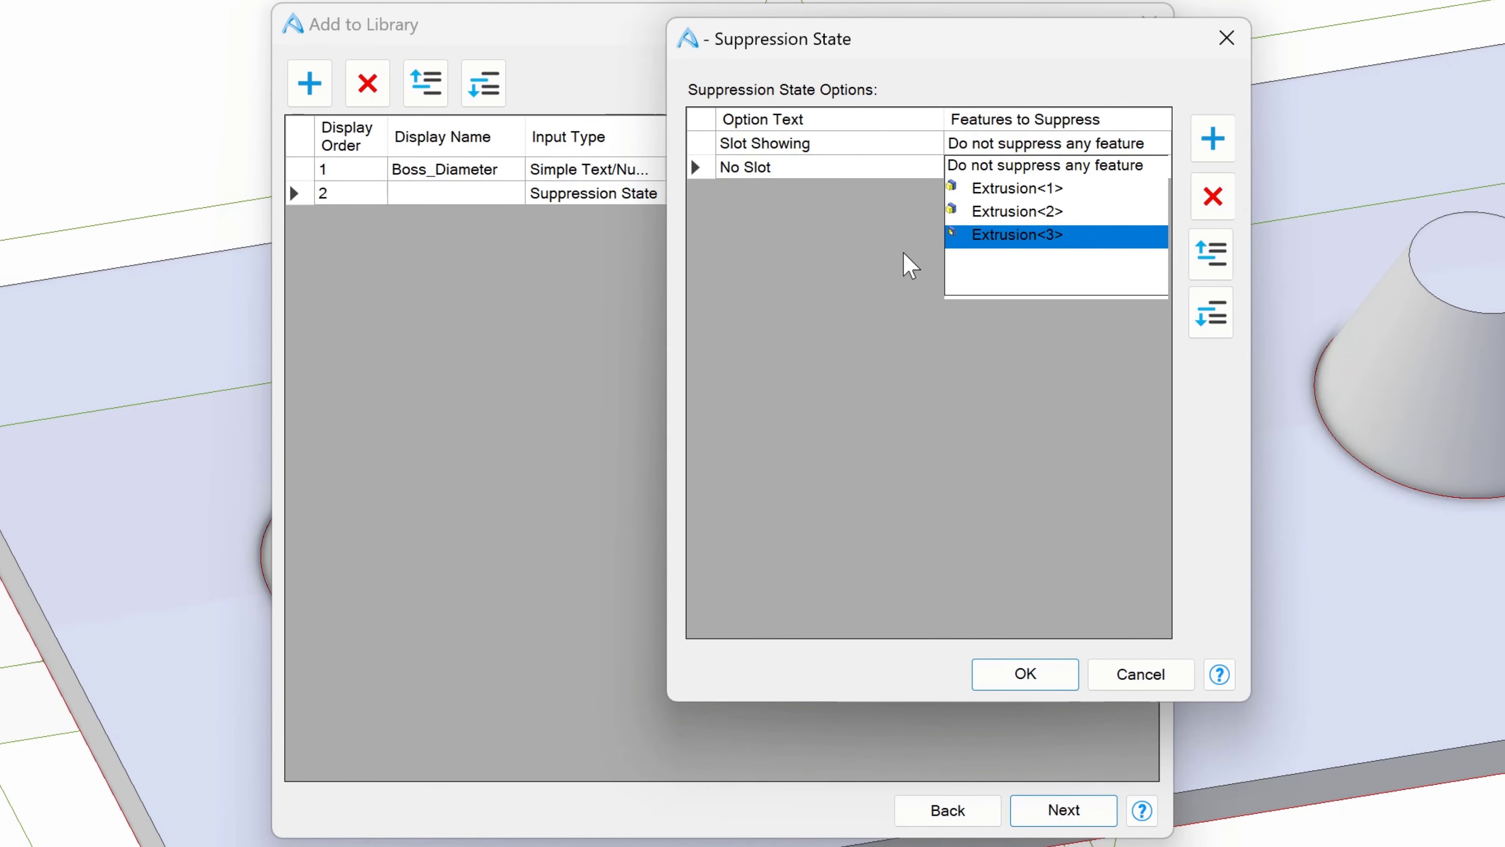
{"action": "left_click", "coordinate": [1046, 677]}
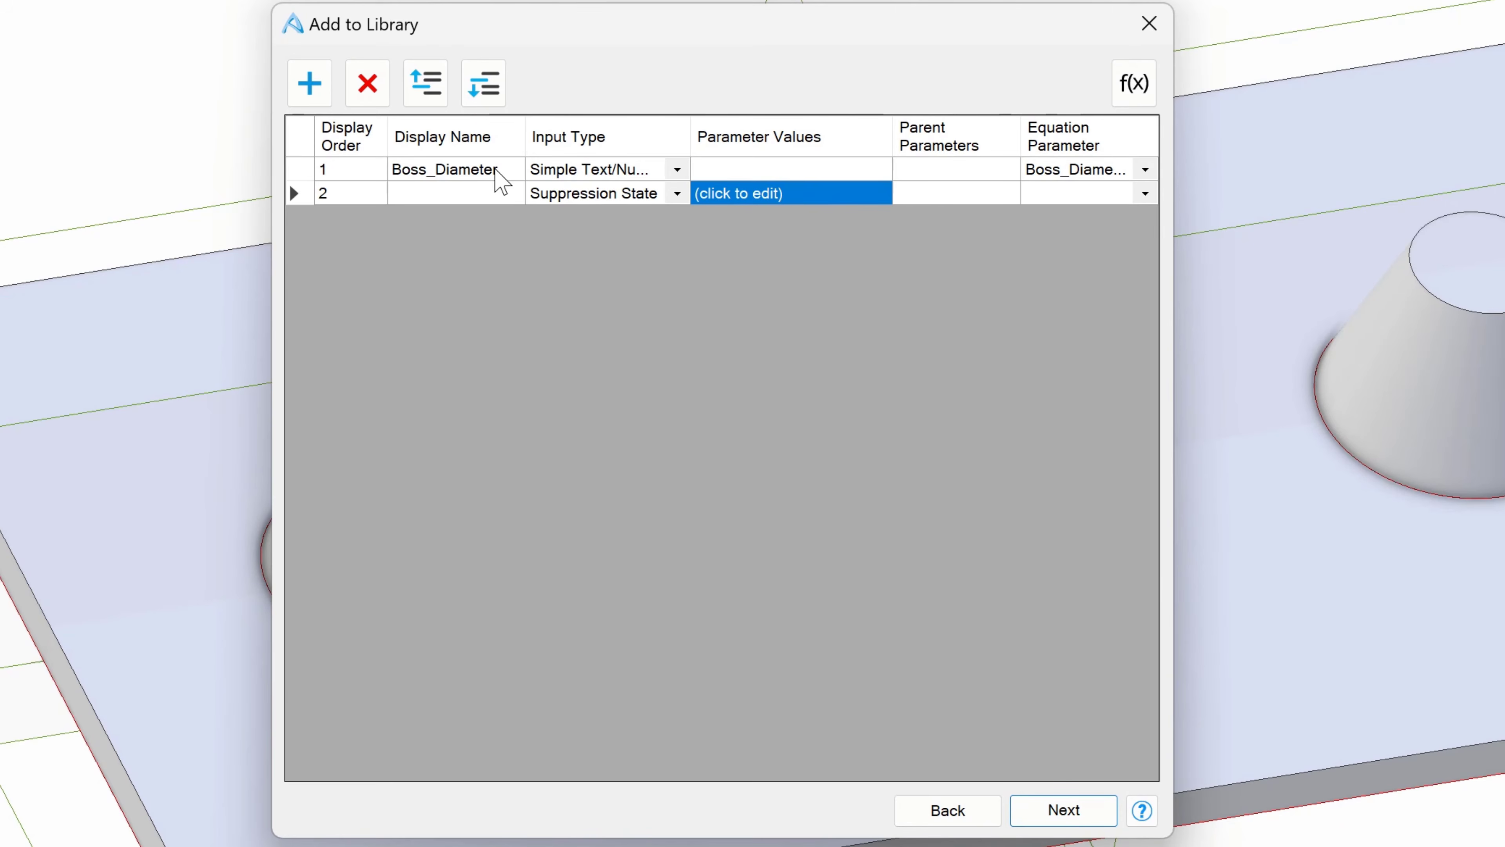
Step: Move Boss_Diameter below the suppression state parameter and change its input type to Suppression Driven
{"action": "left_click", "coordinate": [463, 171]}
{"action": "left_click", "coordinate": [483, 83]}
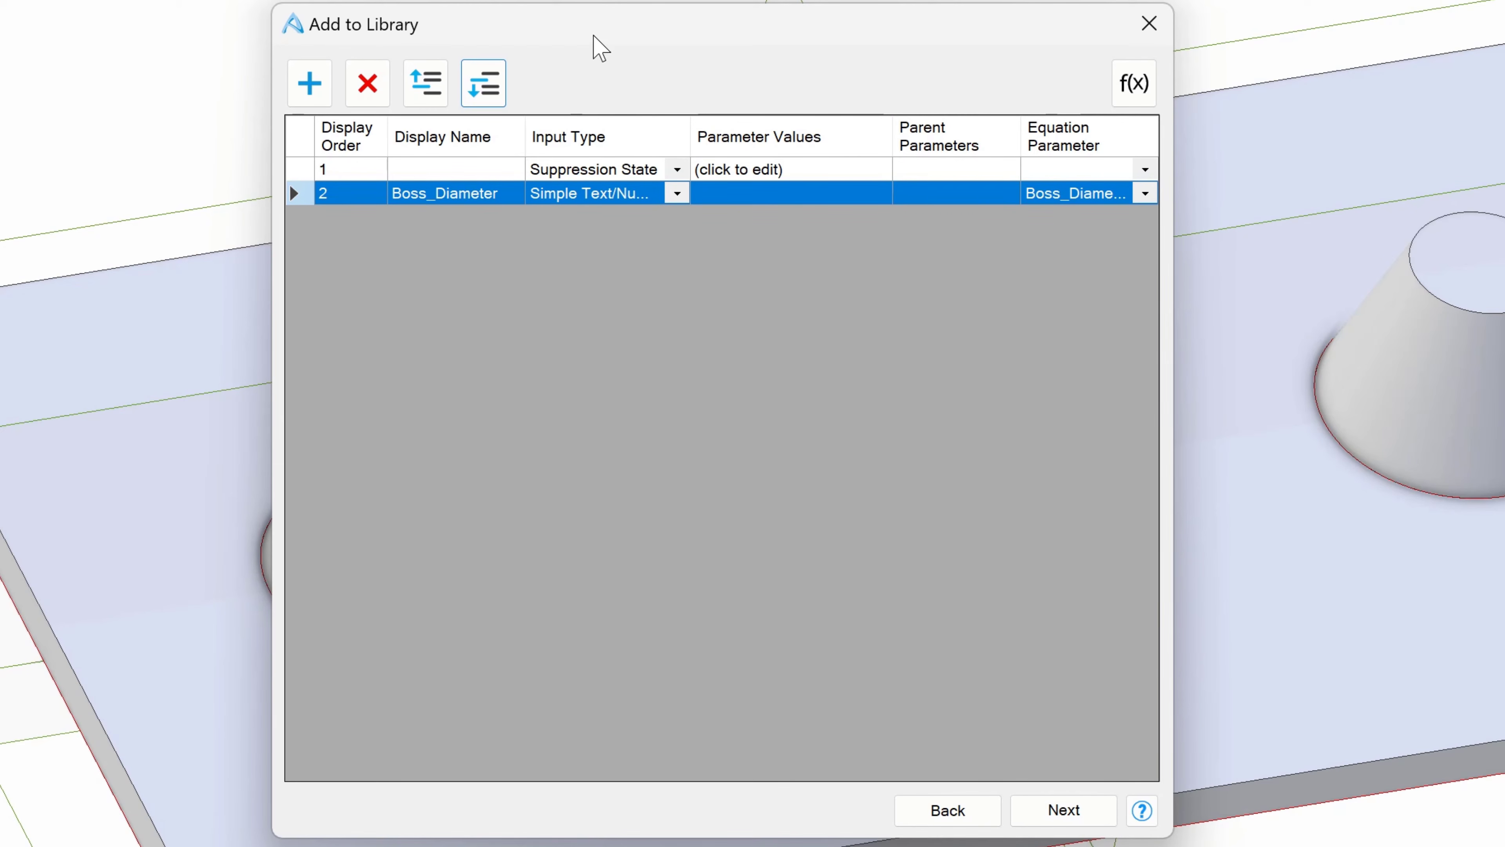
{"action": "left_click", "coordinate": [677, 193]}
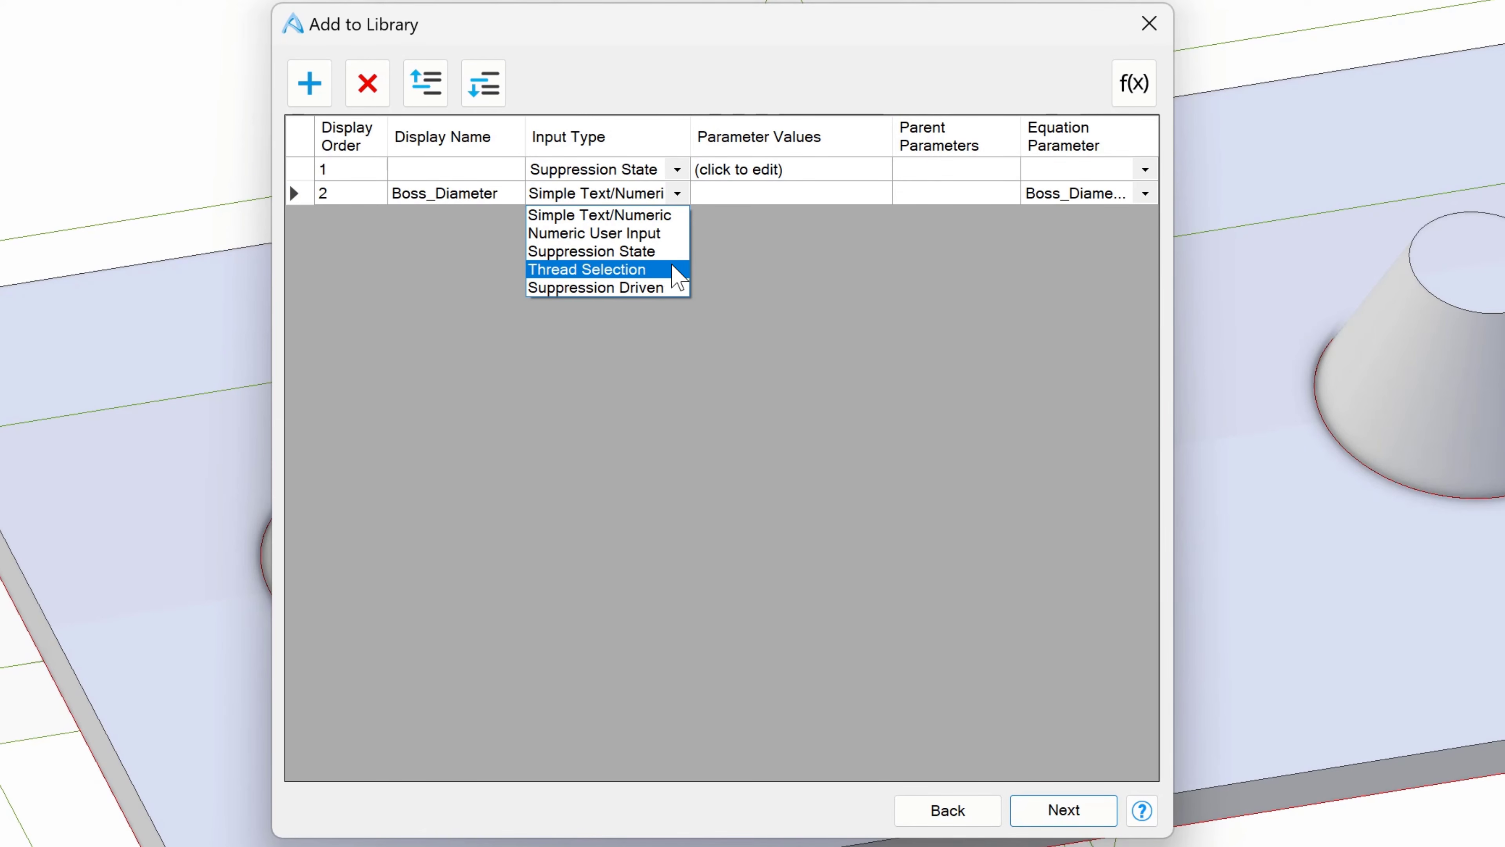
{"action": "left_click", "coordinate": [608, 289]}
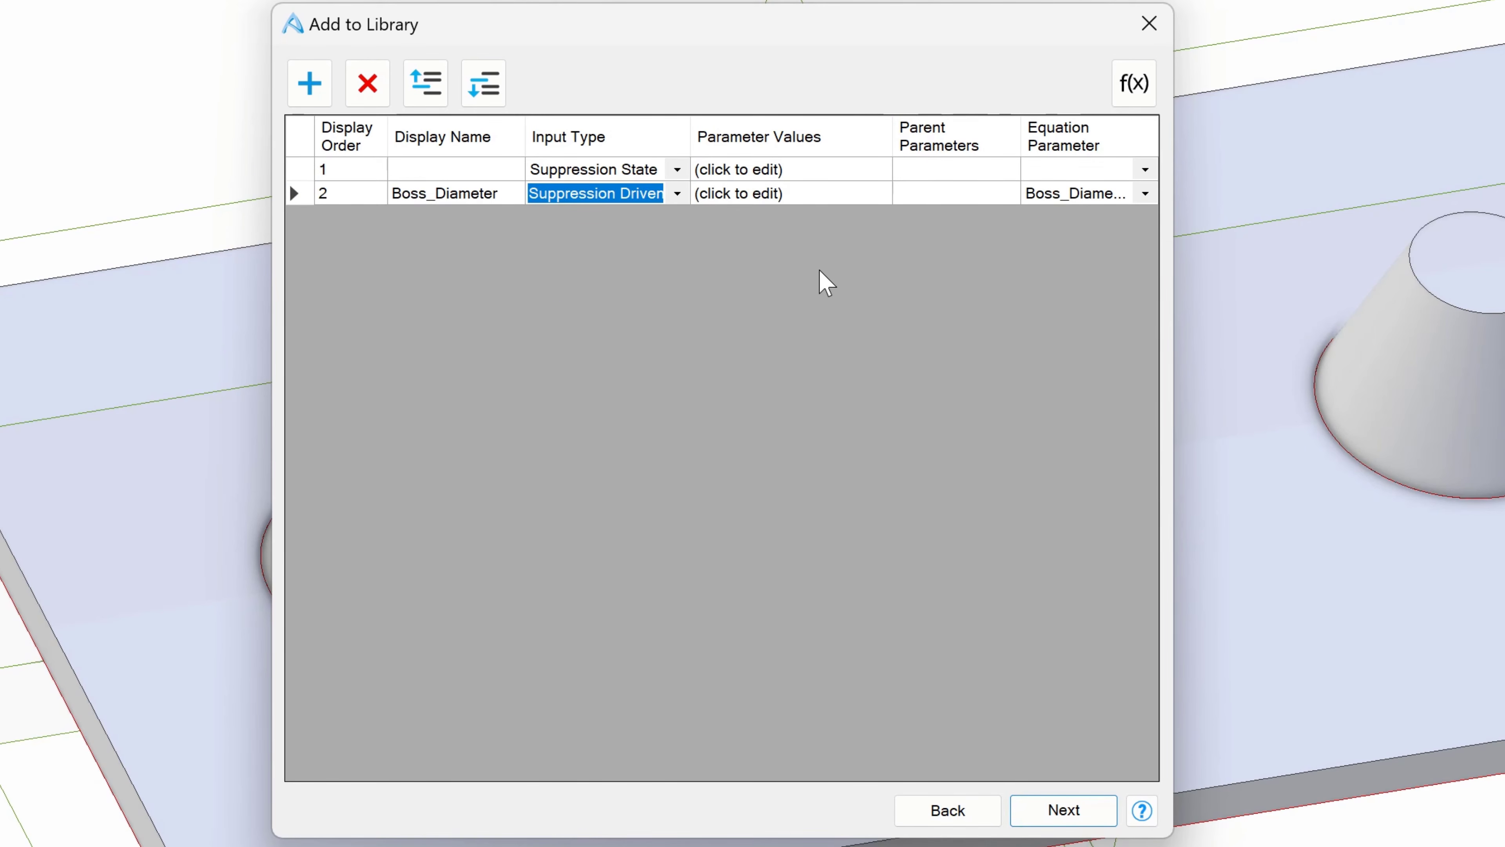
{"action": "left_click", "coordinate": [775, 194]}
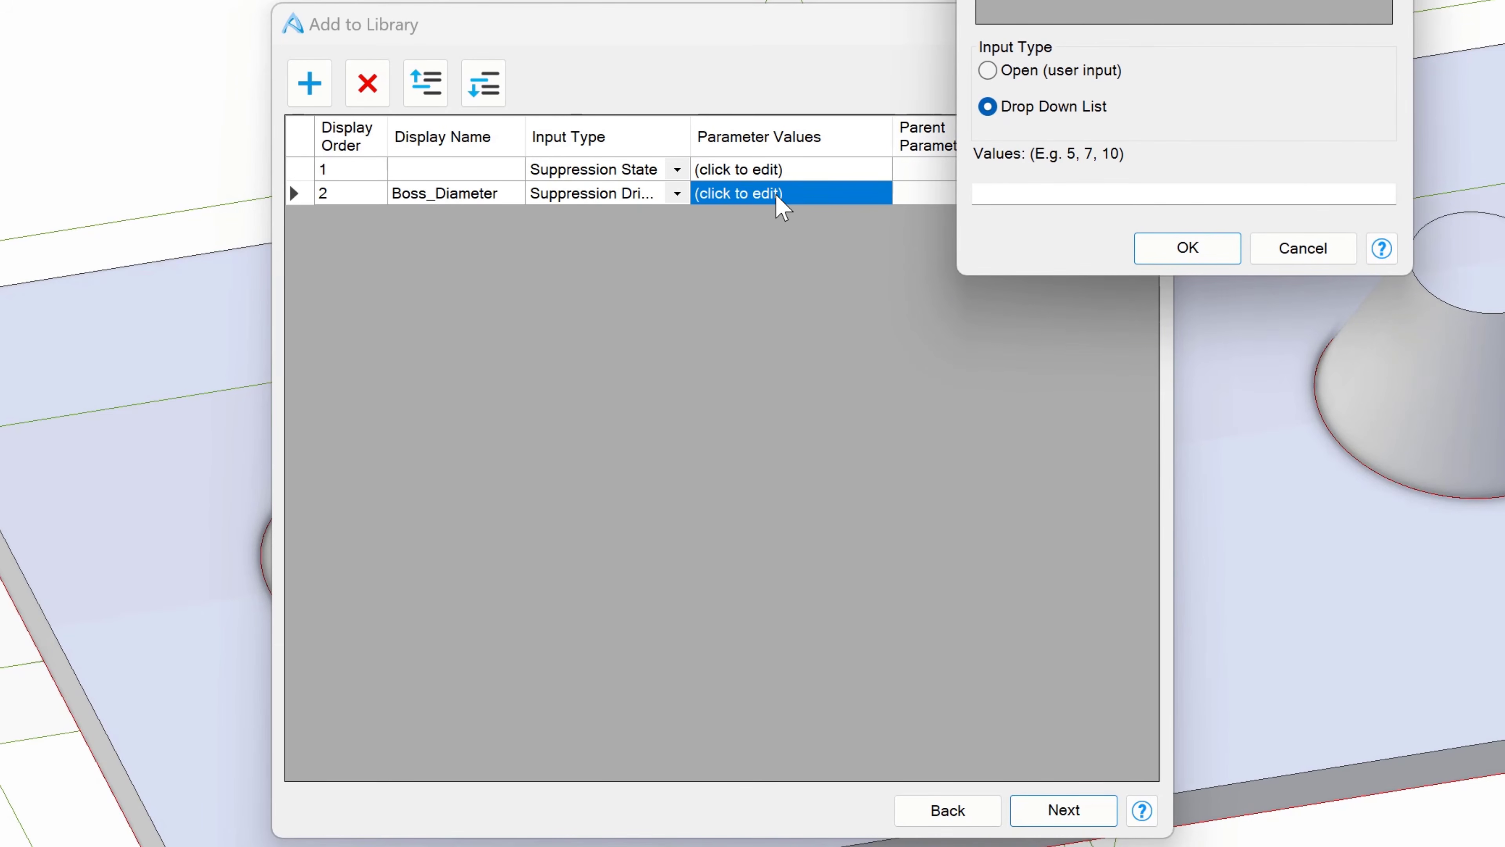
{"action": "left_click_drag", "start_coordinate": [1101, 0], "coordinate": [1009, 123]}
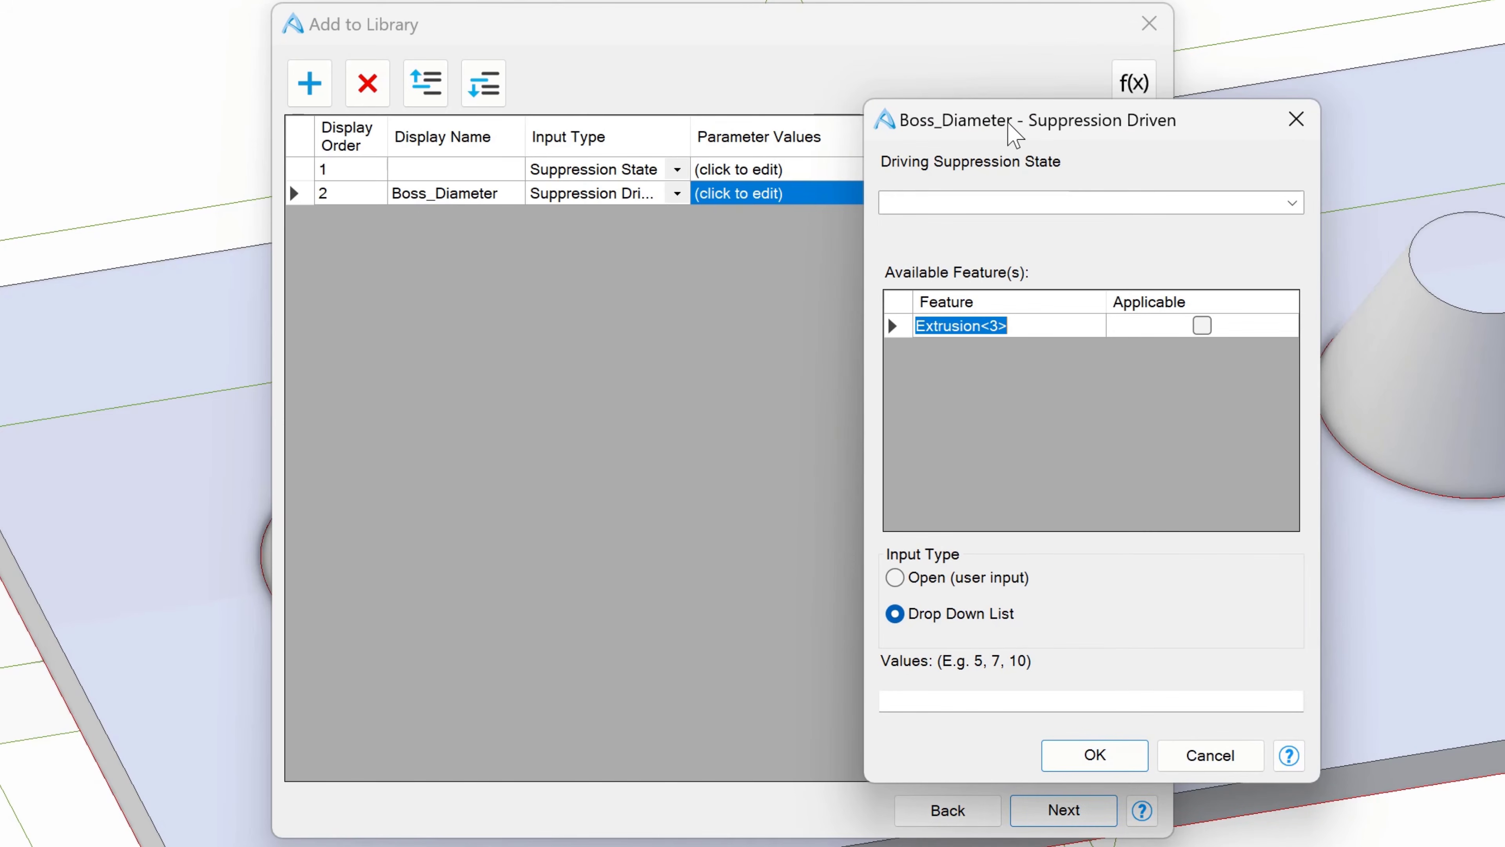
{"action": "left_click", "coordinate": [1098, 201]}
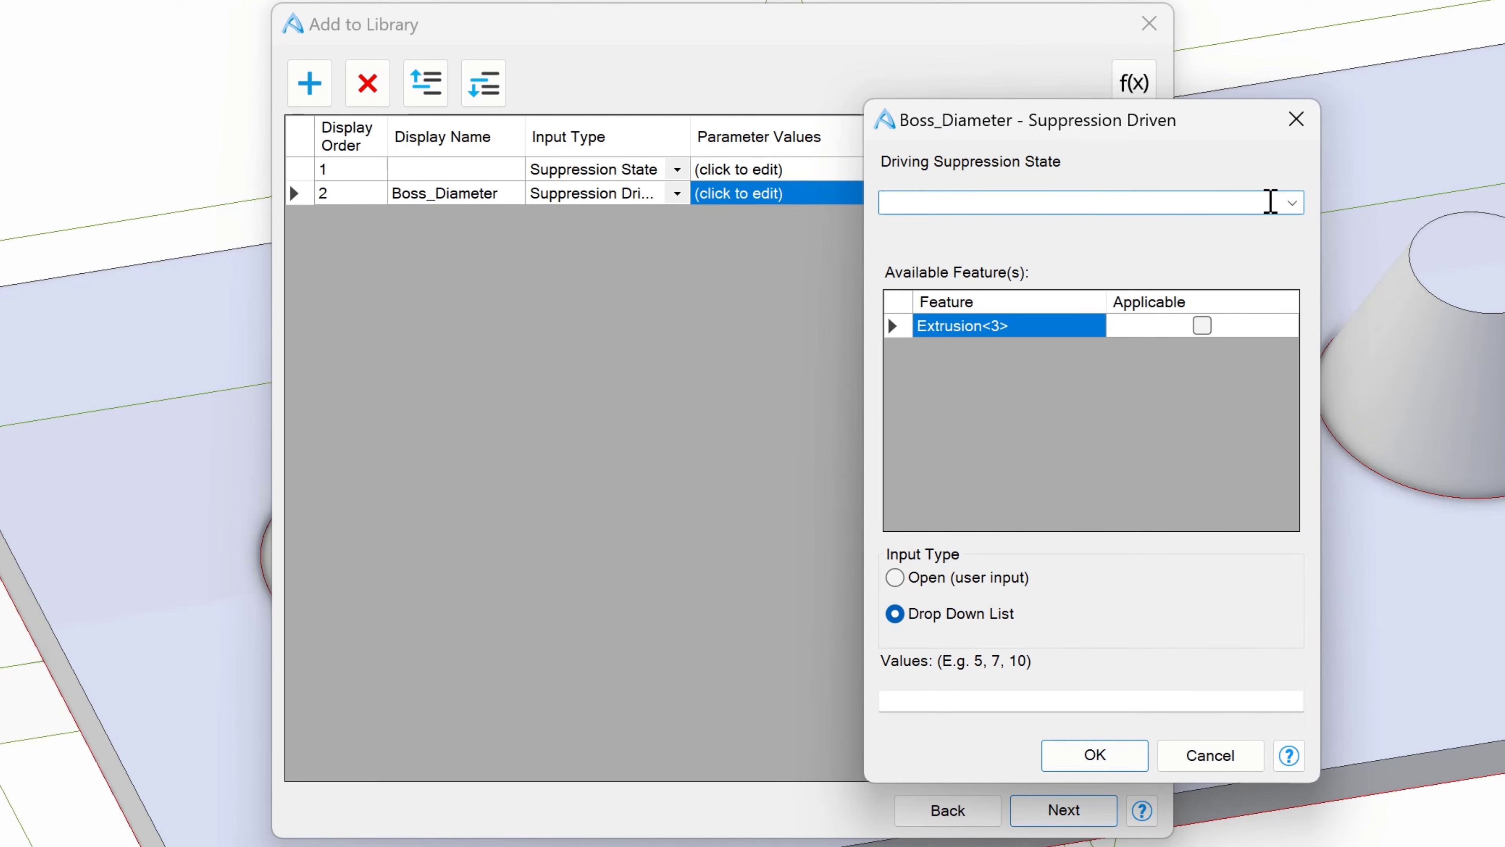
{"action": "left_click", "coordinate": [1293, 203]}
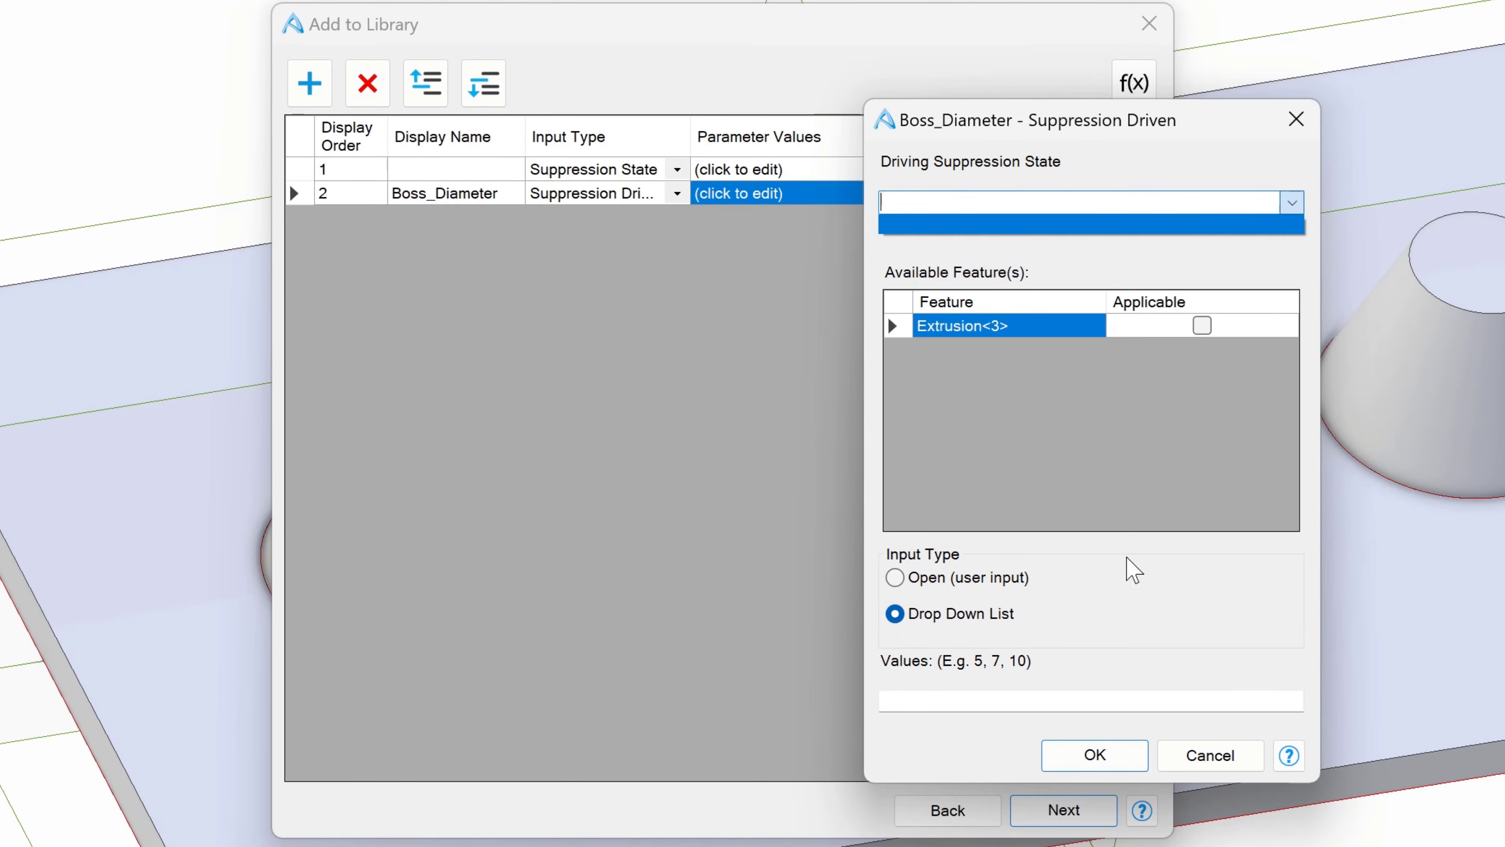
{"action": "left_click", "coordinate": [1182, 771]}
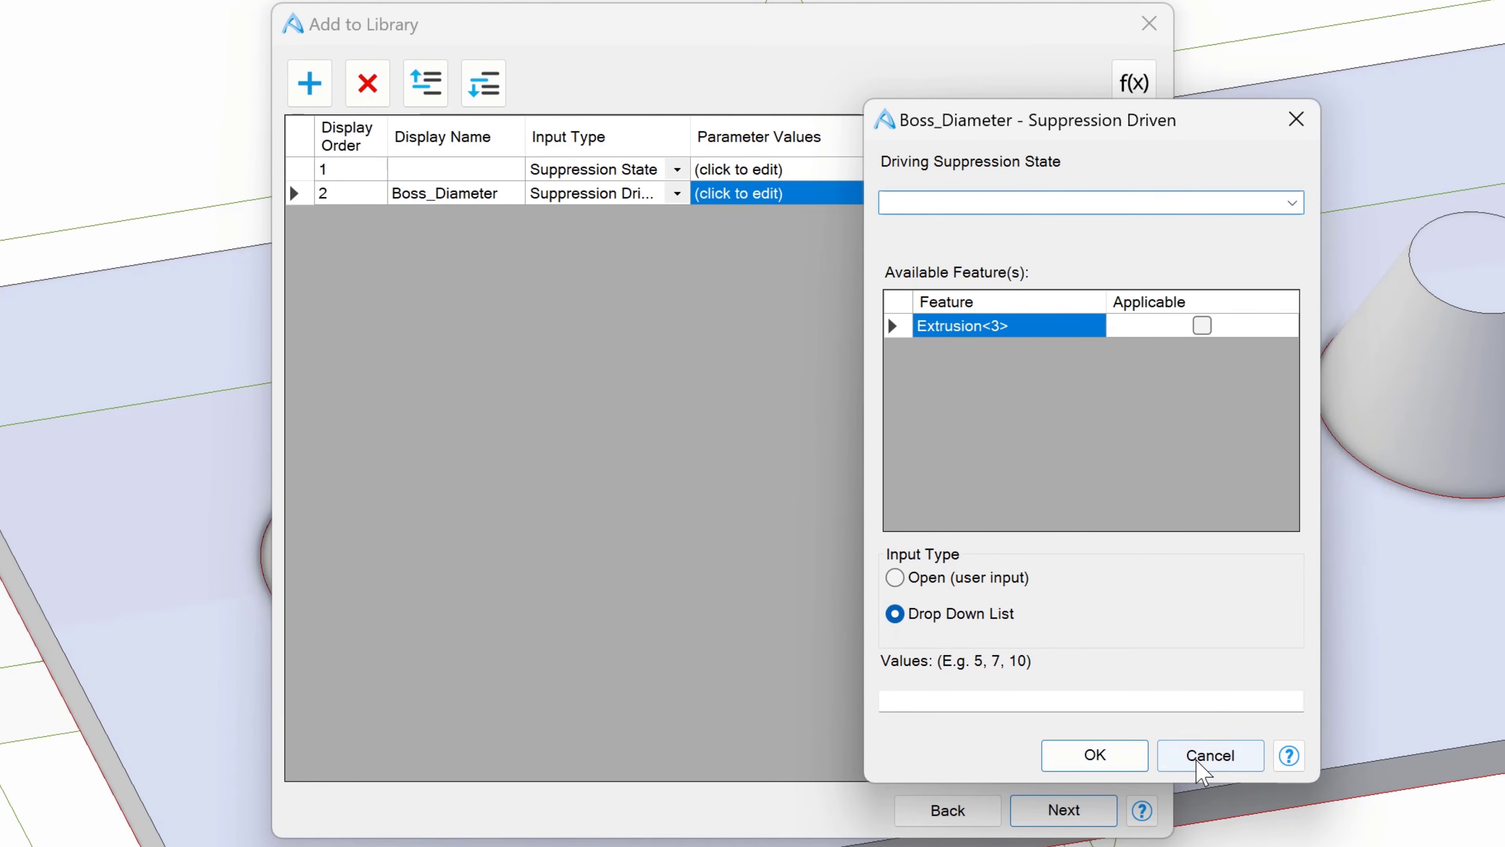
{"action": "left_click", "coordinate": [1193, 757]}
Step: Name the suppression state parameter Slot Option and, with it driving Boss_Diameter, mark Extrusion<3> as applicable
{"action": "left_click", "coordinate": [419, 170]}
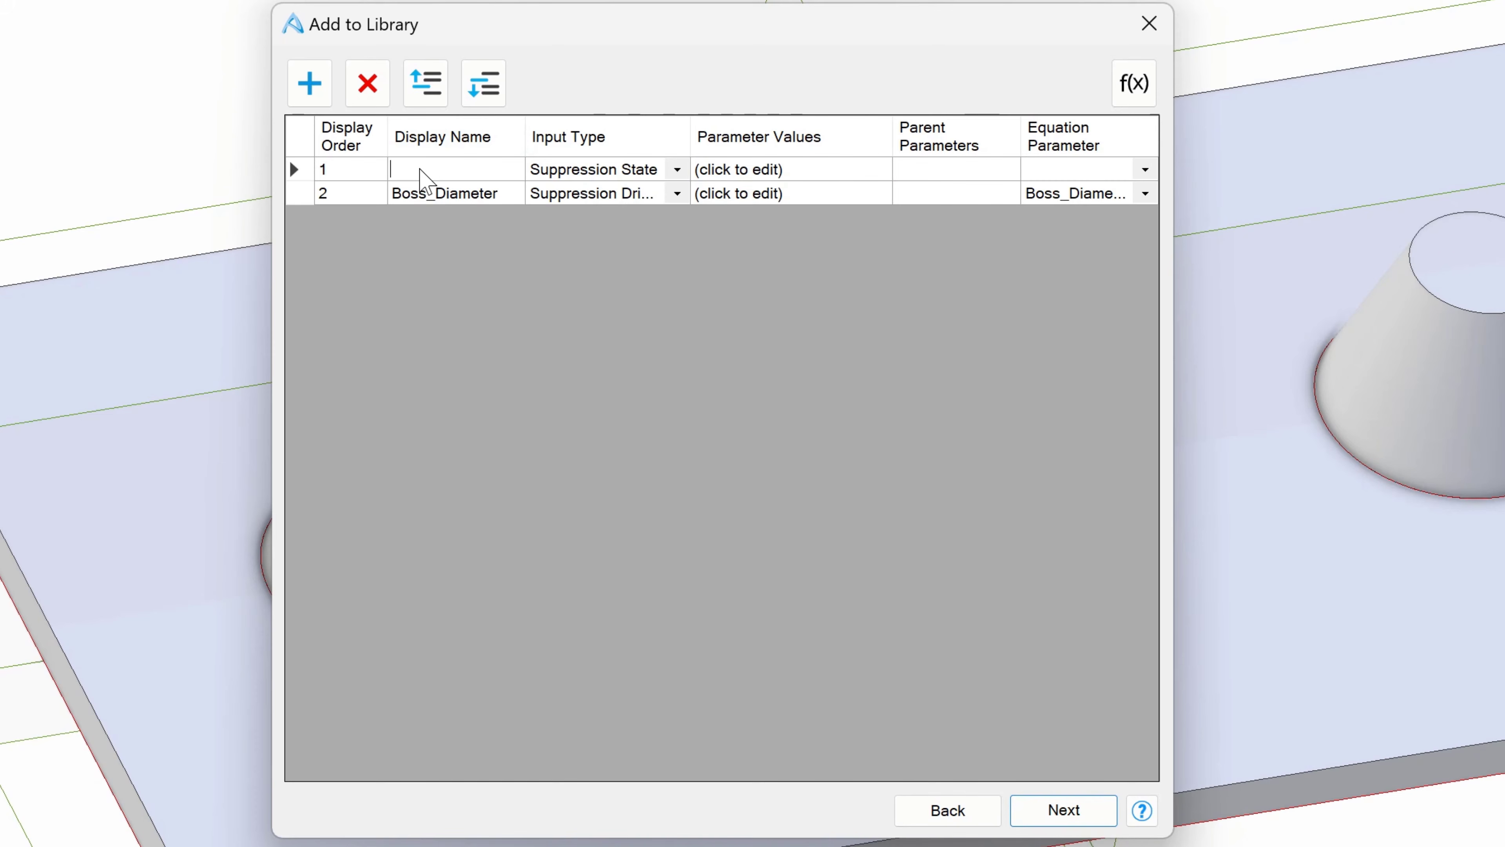
{"action": "type", "text": "Slot Option"}
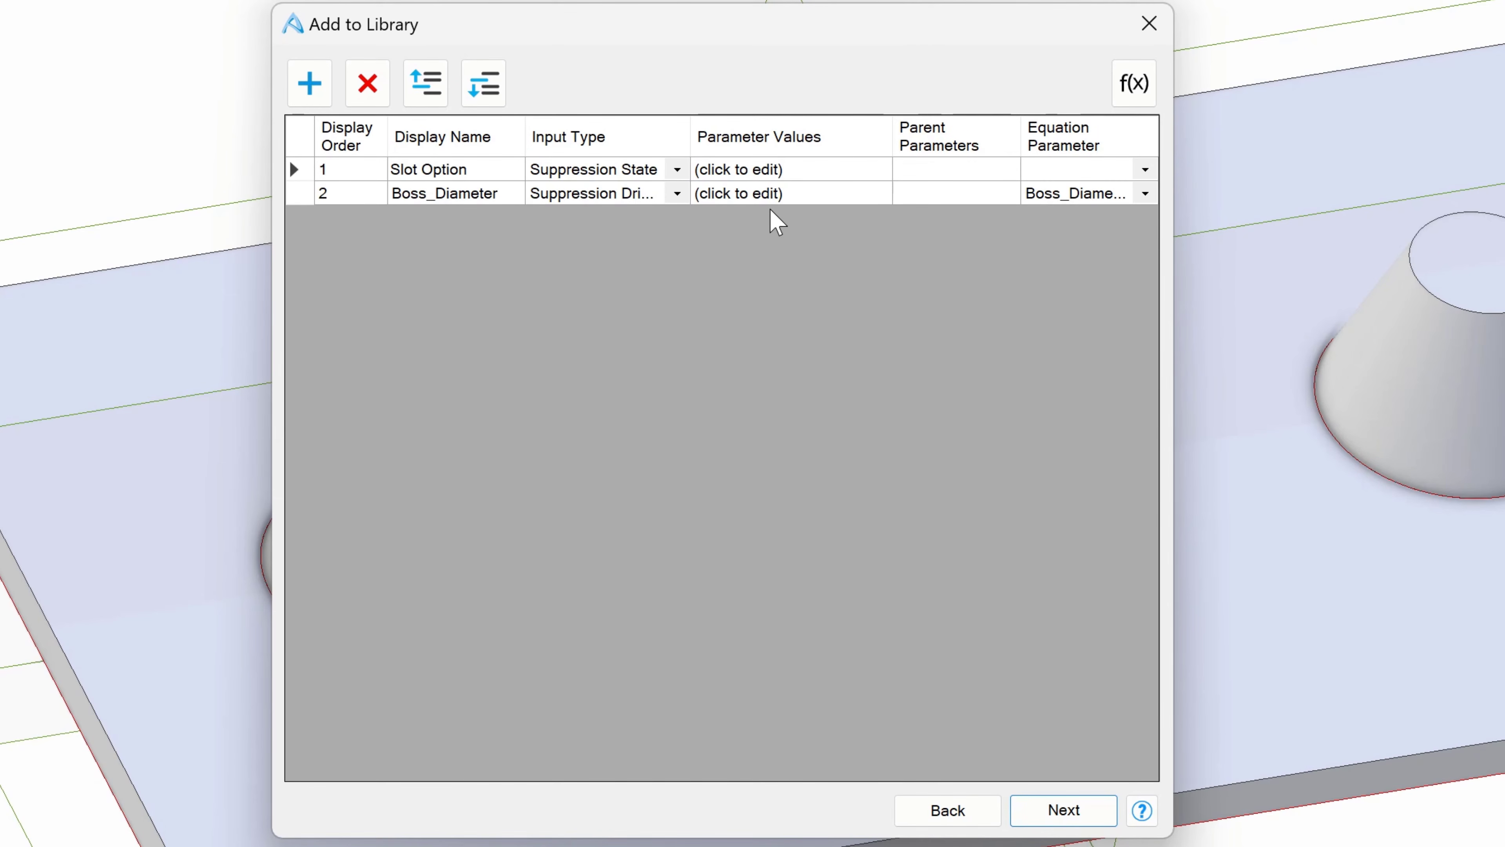
{"action": "left_click", "coordinate": [760, 189]}
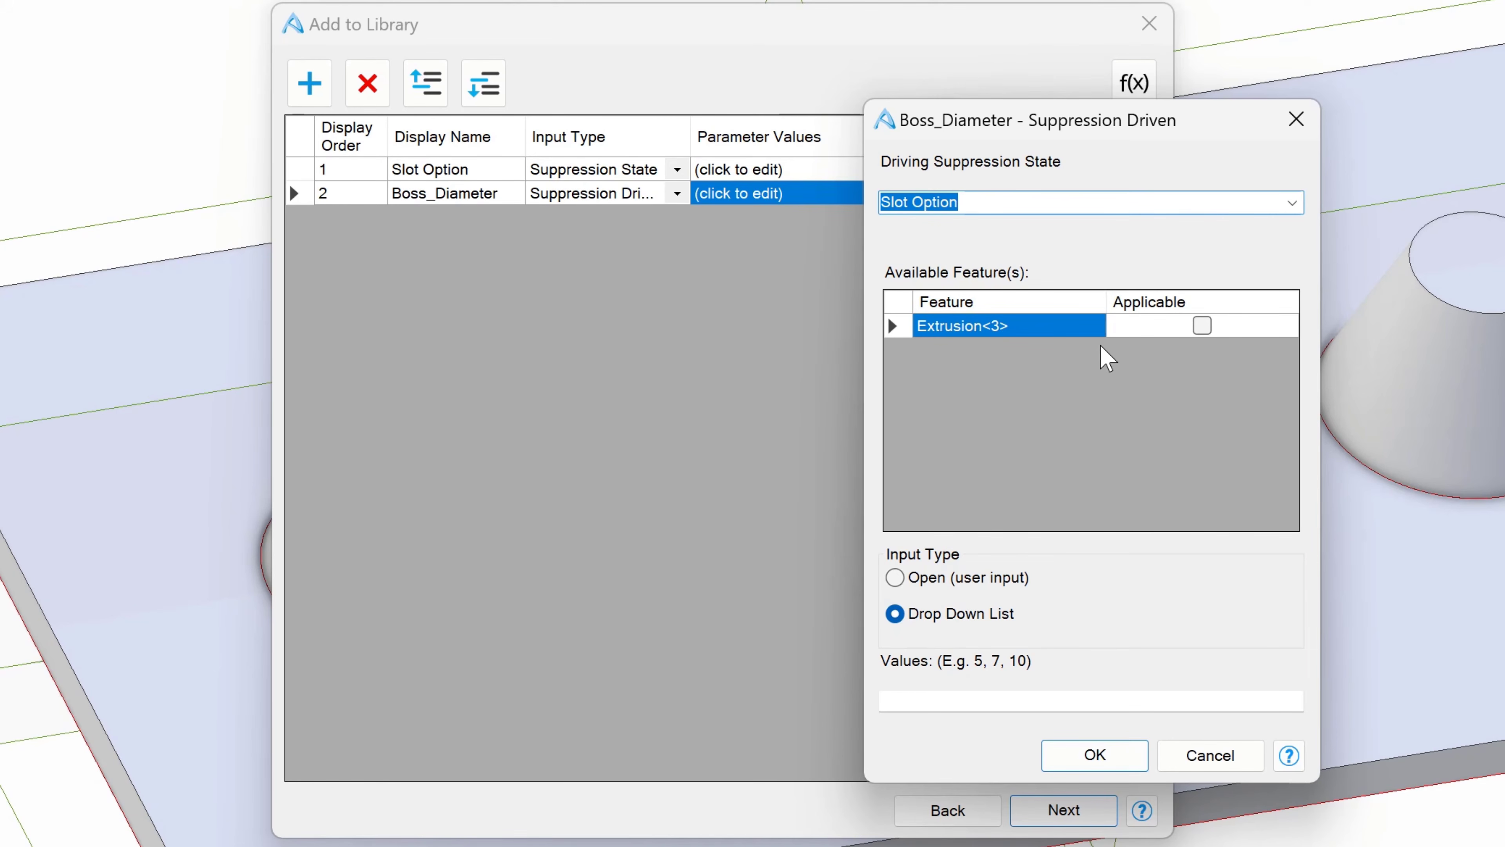
{"action": "left_click", "coordinate": [1201, 326]}
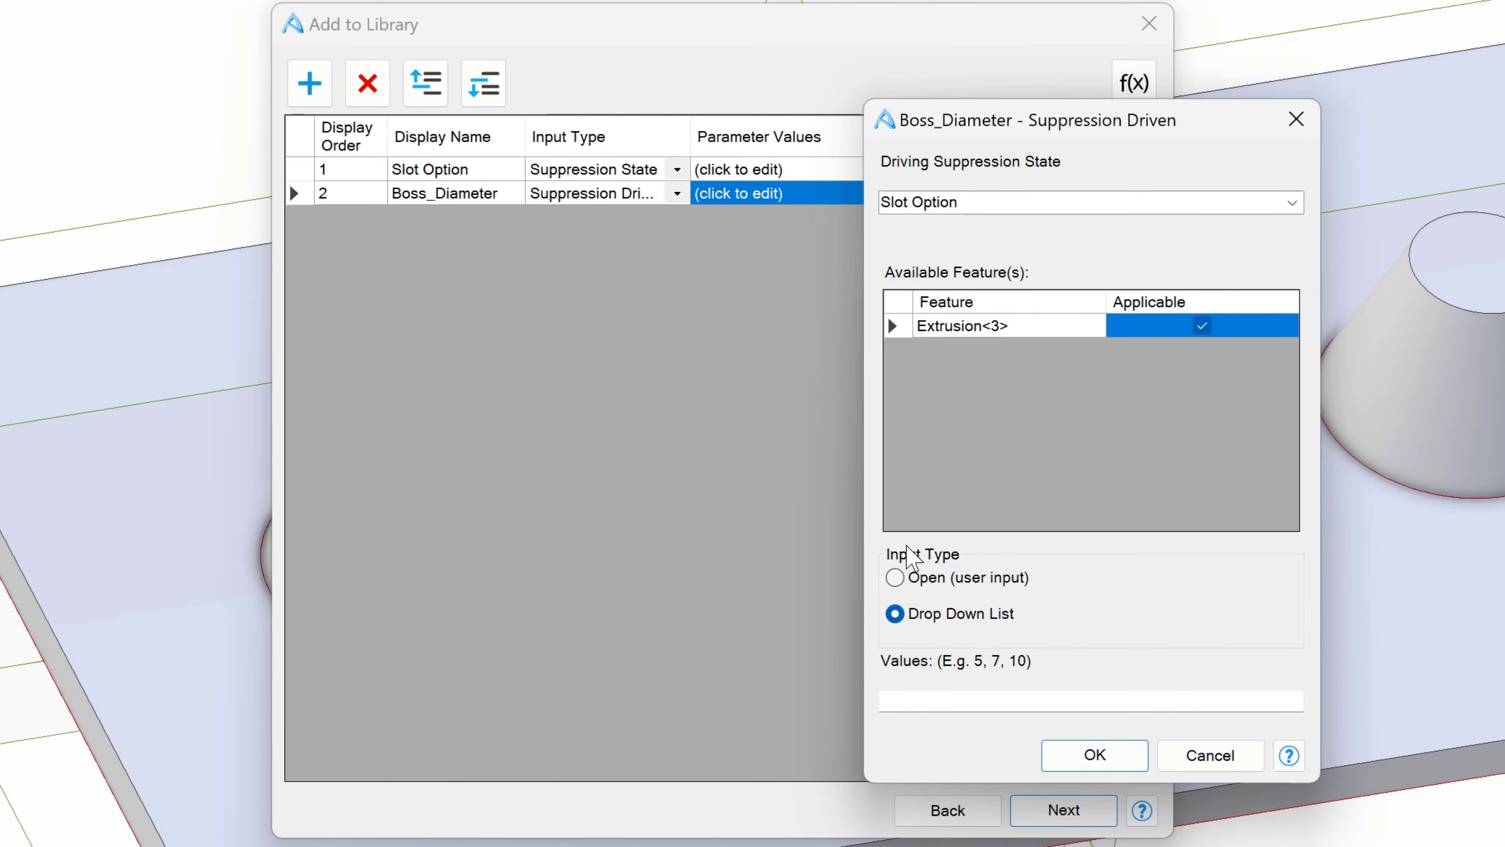
Step: Offer Boss_Diameter as a drop-down list with the values 1.5, 1 and .75, and accept the suppression-driven settings
{"action": "left_click", "coordinate": [897, 576]}
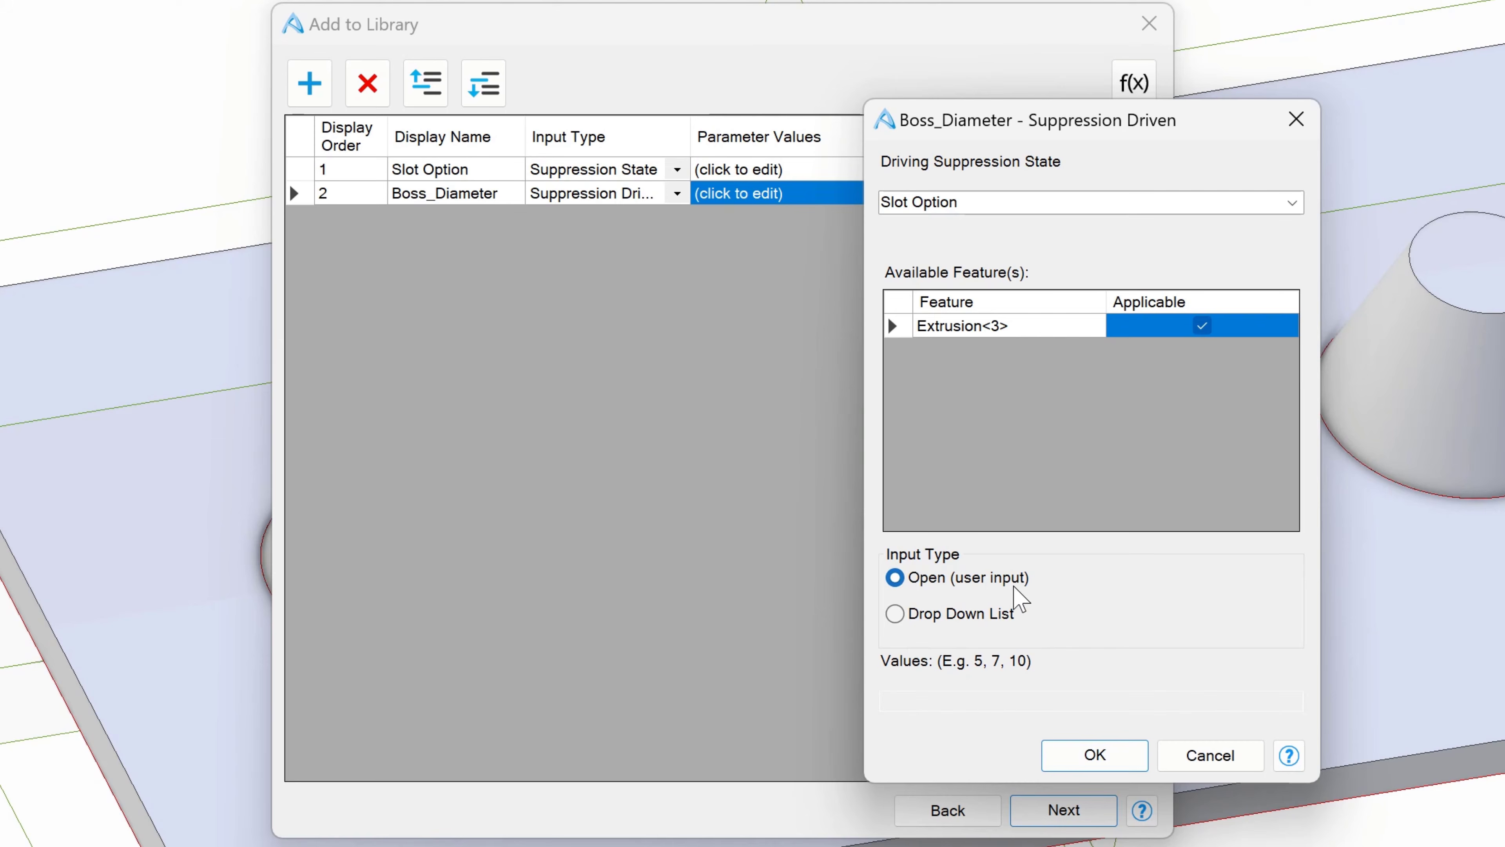
{"action": "left_click", "coordinate": [899, 616]}
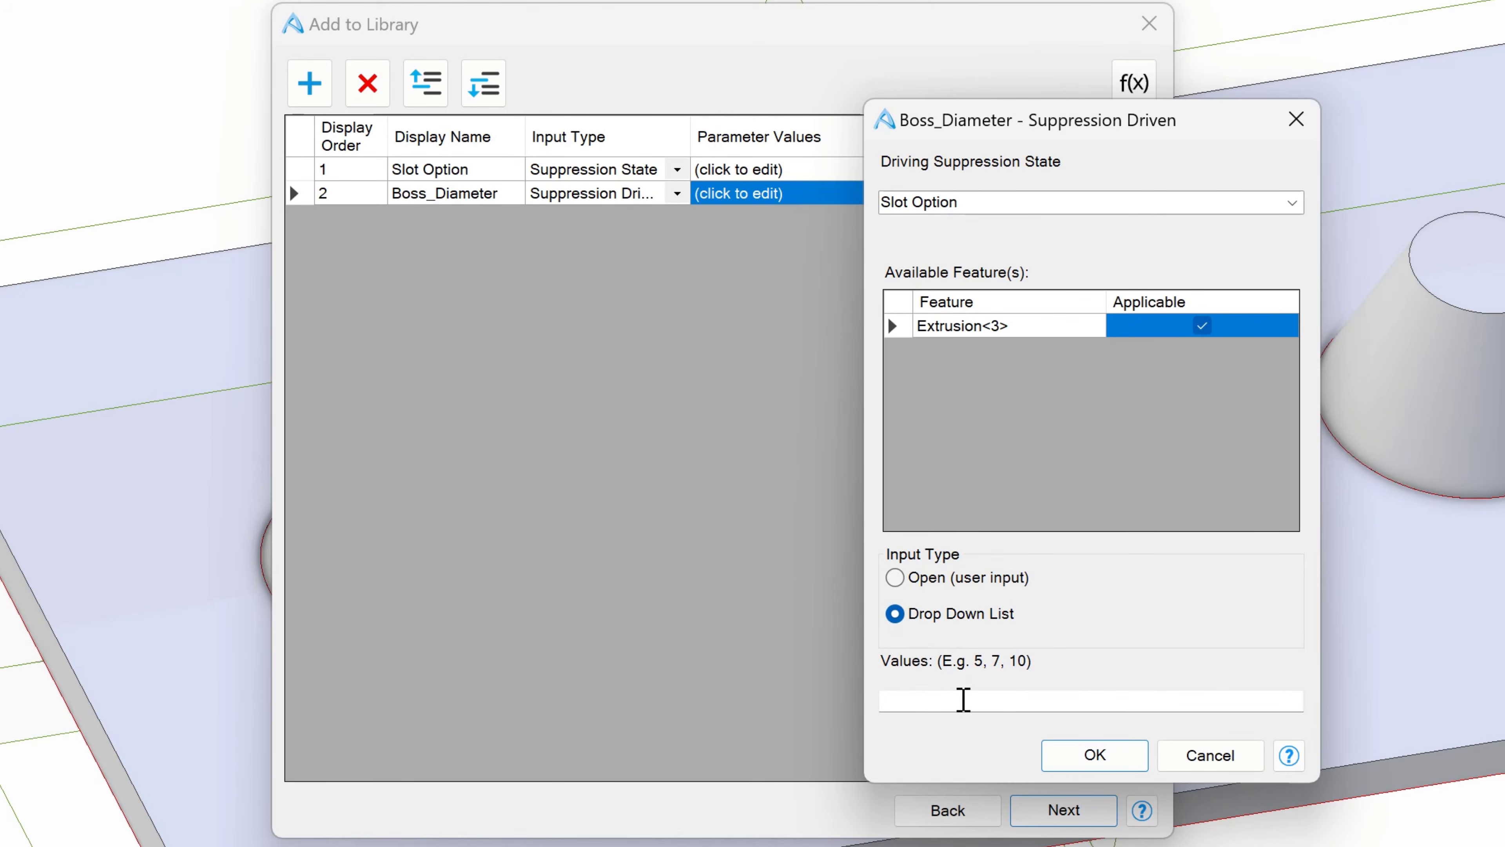
{"action": "left_click", "coordinate": [965, 700]}
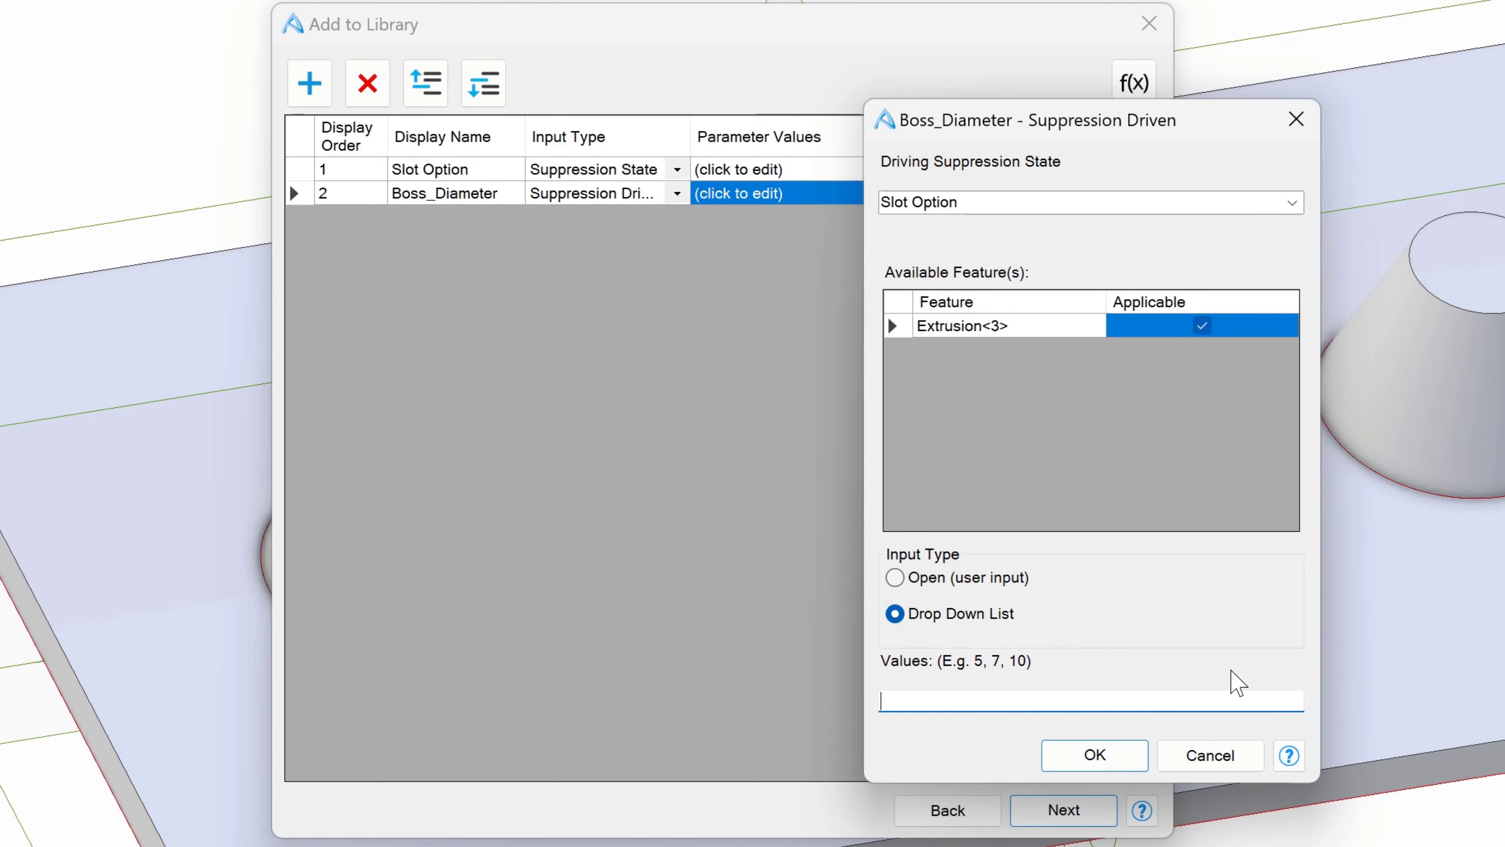
{"action": "type", "text": "1.5,1,.75"}
{"action": "left_click", "coordinate": [1097, 756]}
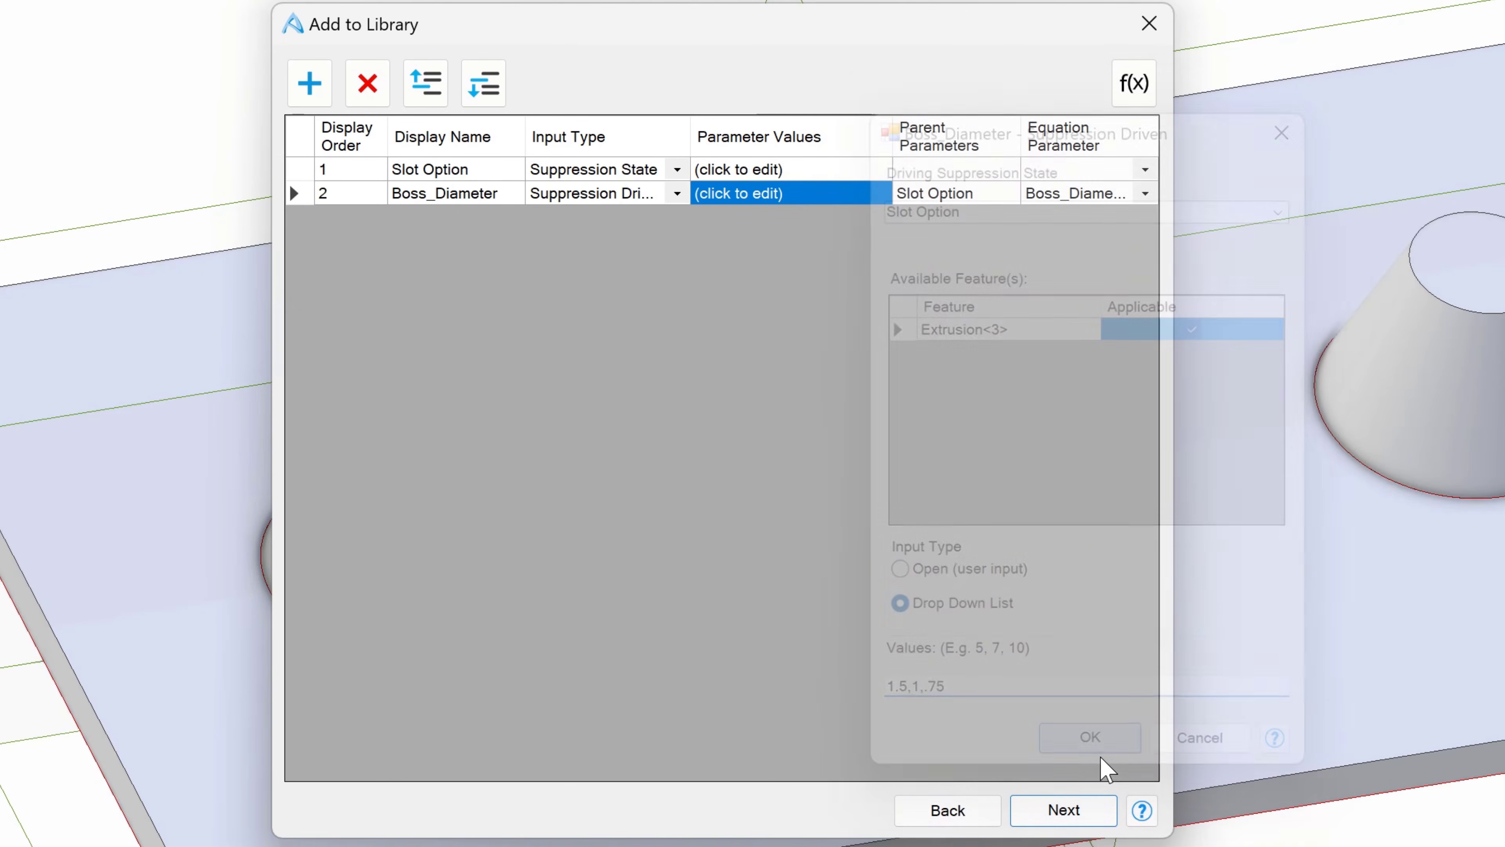
Step: Choose the Sample Parts collection as the destination folder and finish adding the part to the library
{"action": "left_click", "coordinate": [1058, 815]}
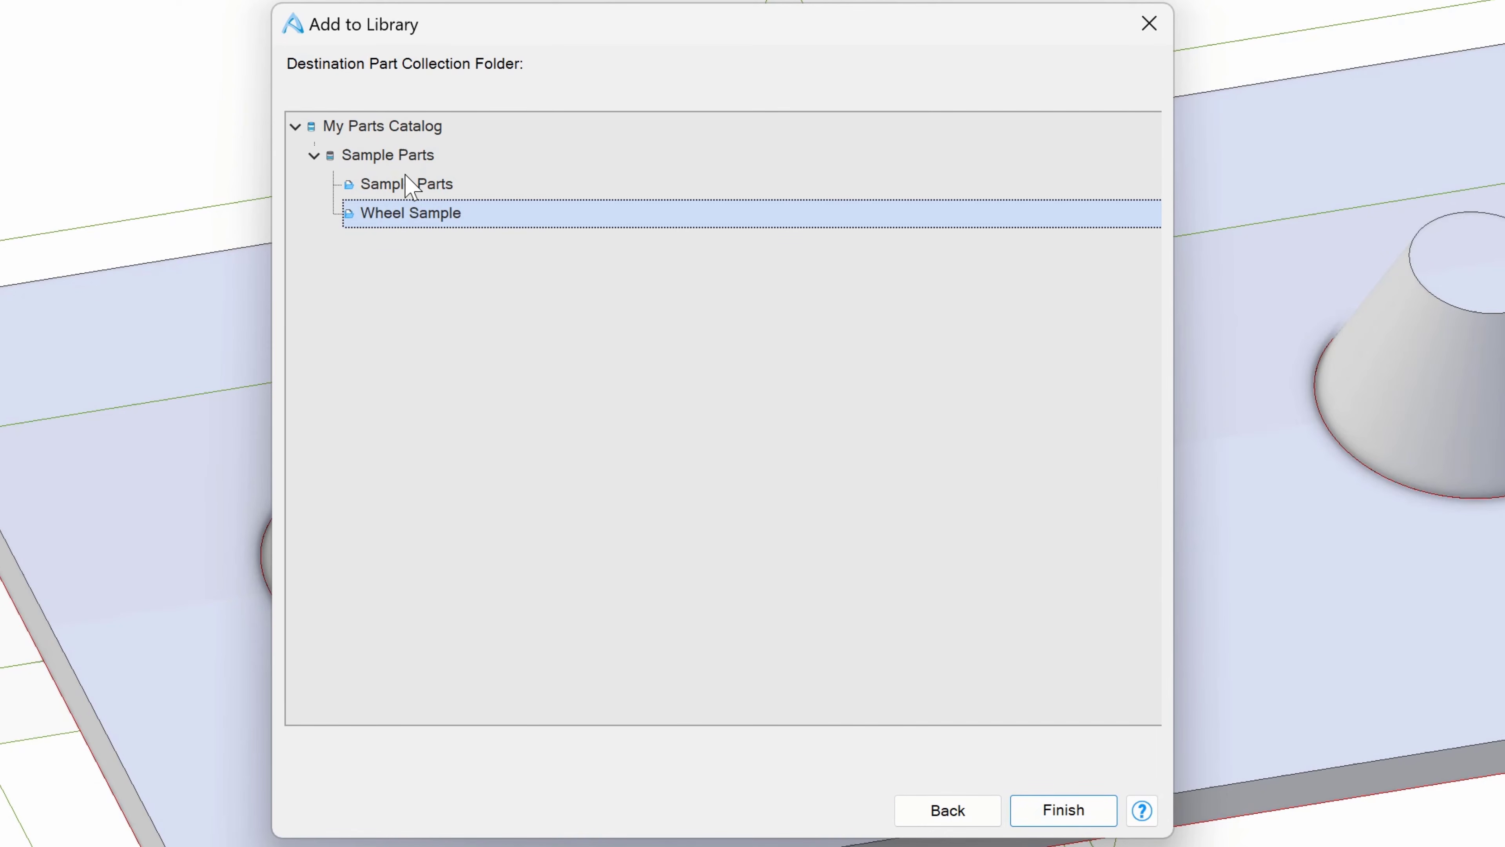
{"action": "left_click", "coordinate": [409, 184]}
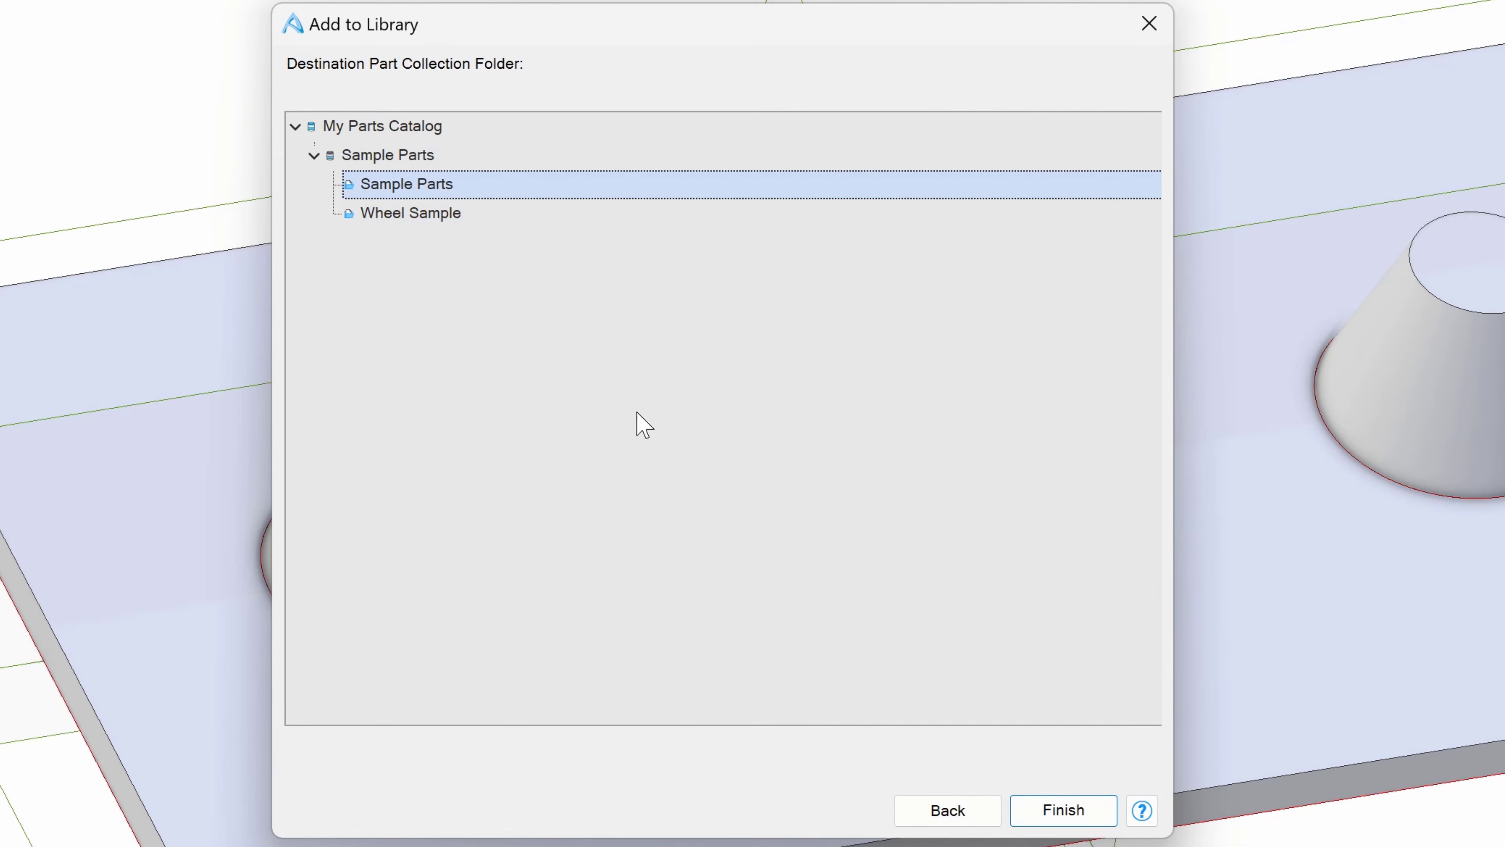
{"action": "left_click", "coordinate": [1082, 819]}
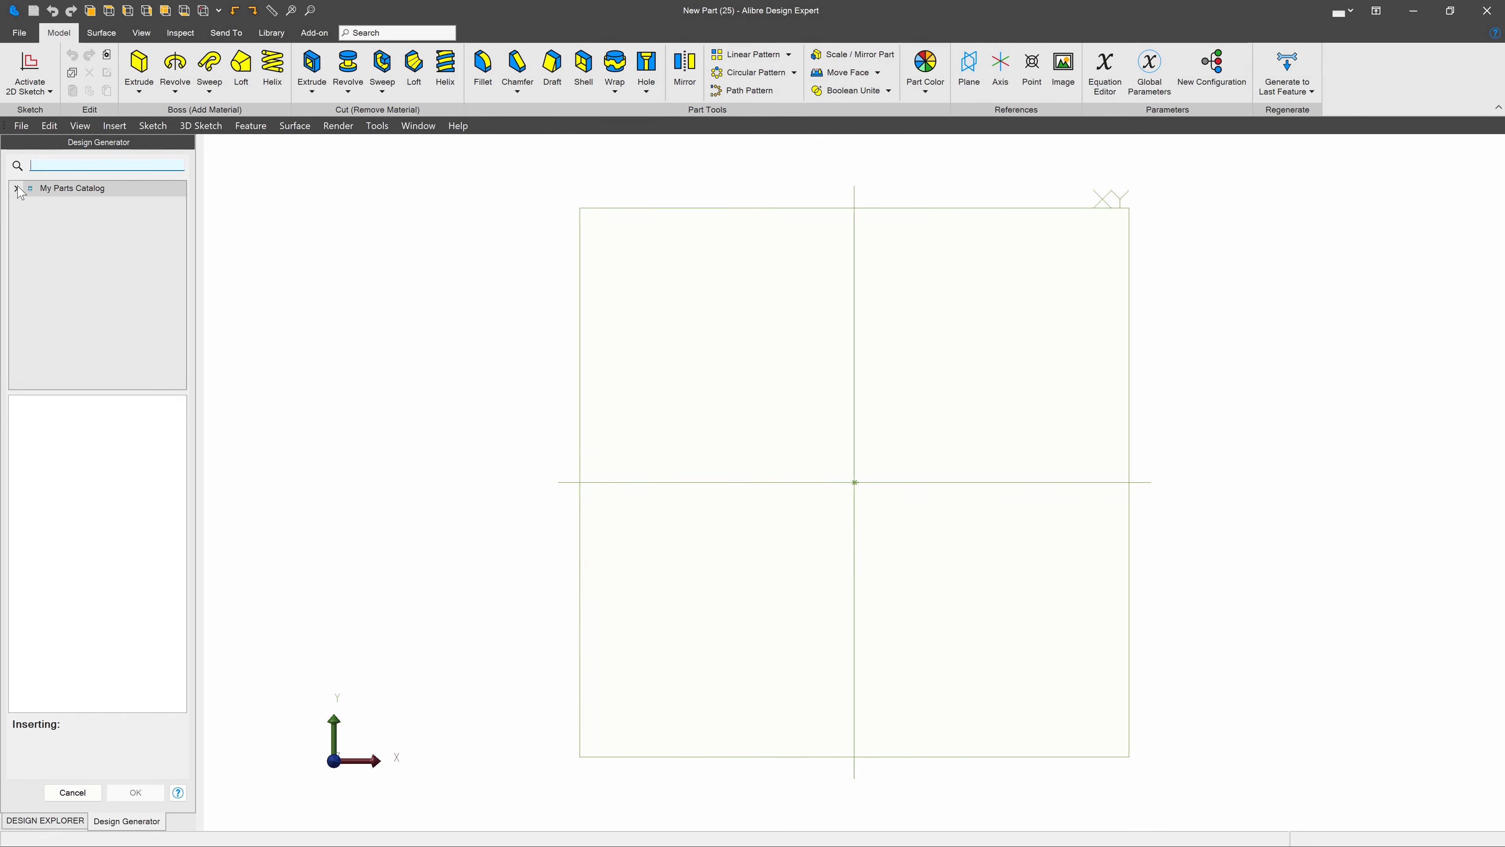
Step: Insert Configurable part section 6 from the Sample Parts collection of My Parts Catalog into the new part
{"action": "left_click", "coordinate": [17, 188]}
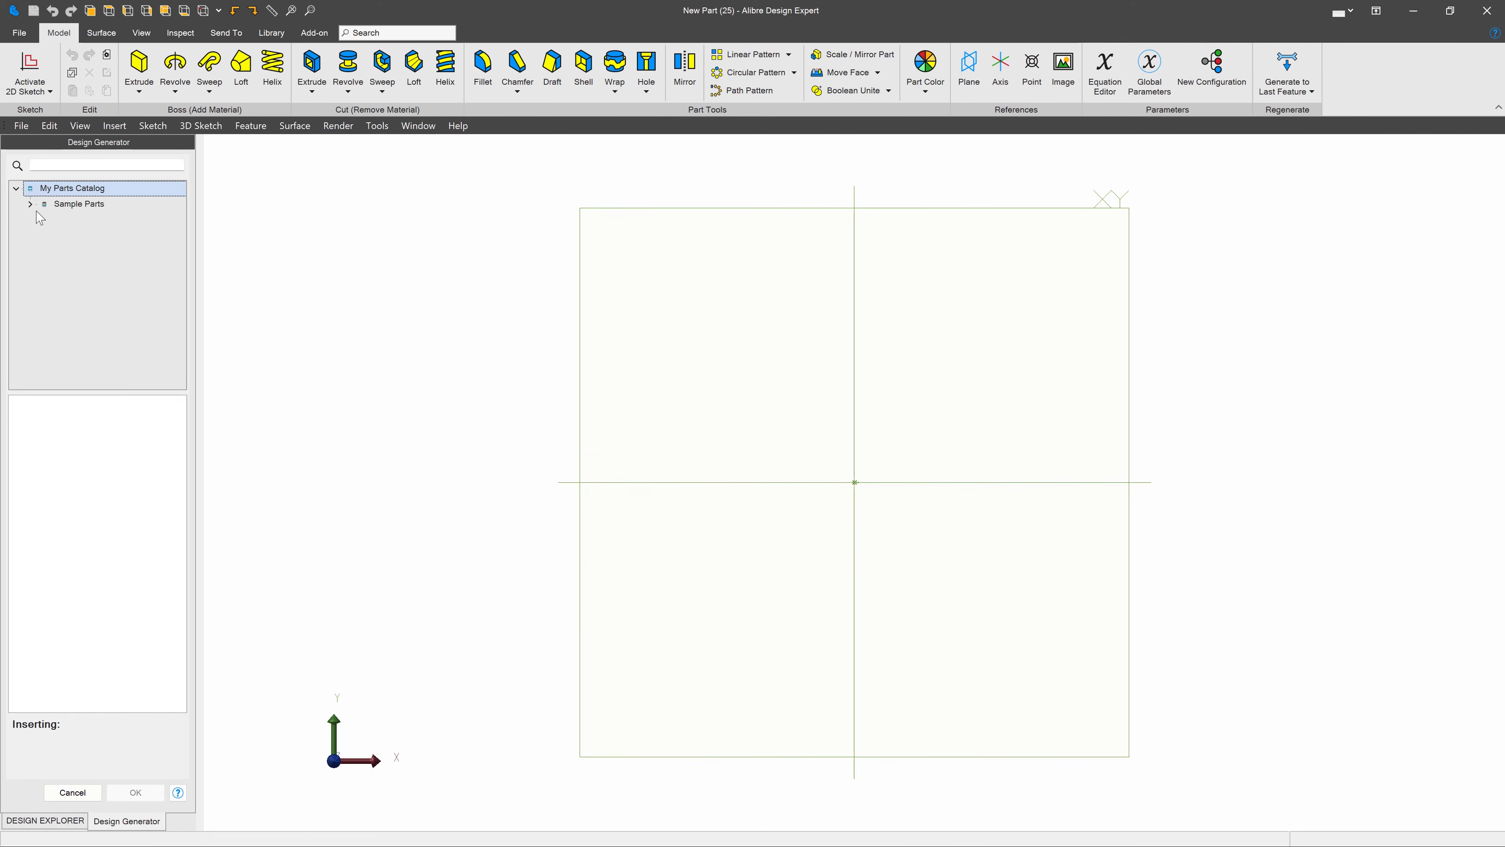
{"action": "left_click", "coordinate": [29, 204]}
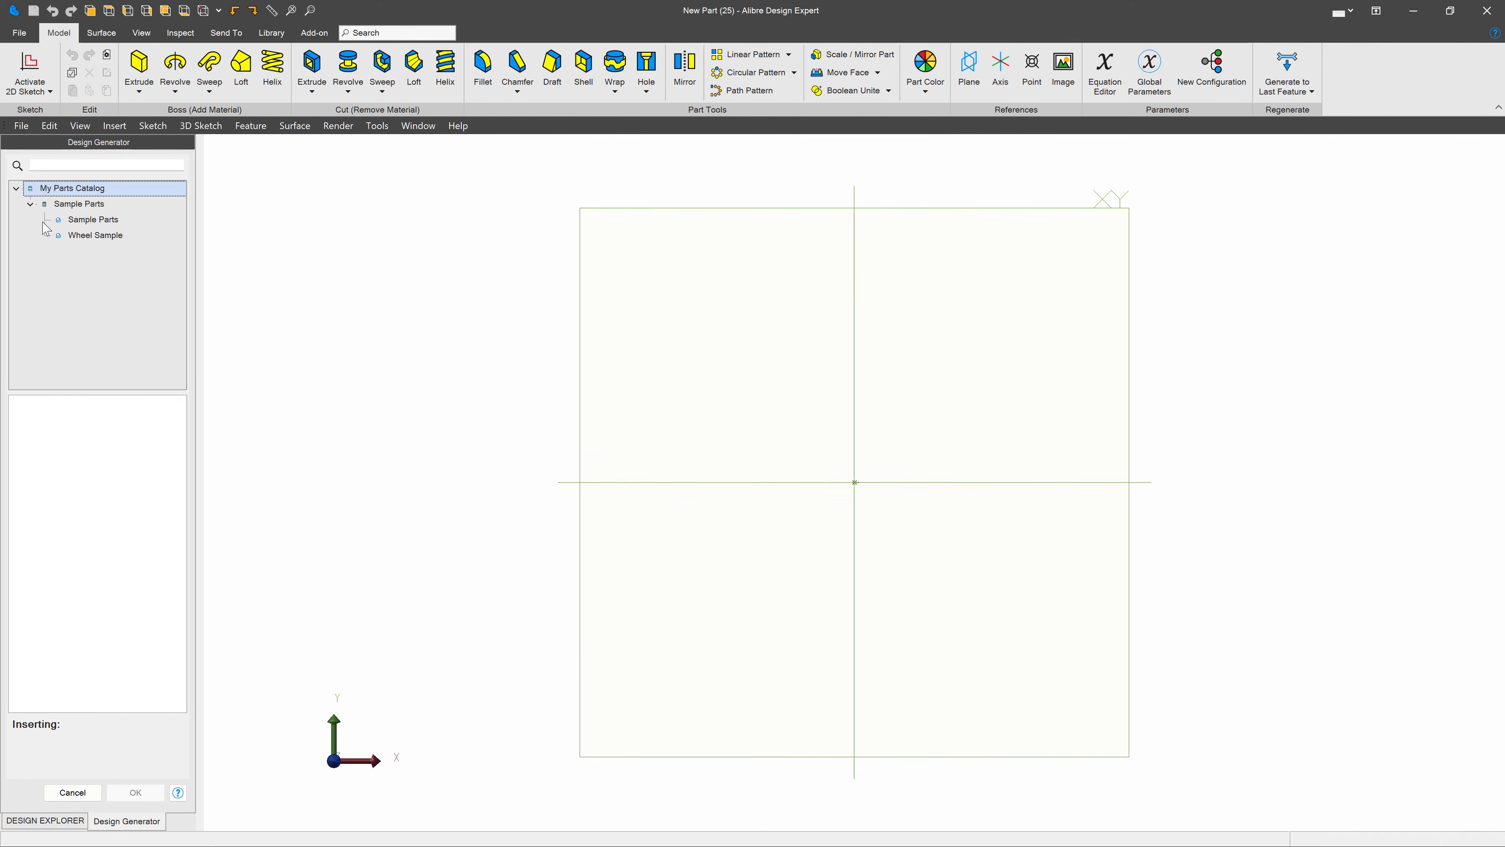
{"action": "left_click", "coordinate": [89, 220]}
{"action": "left_click", "coordinate": [89, 629]}
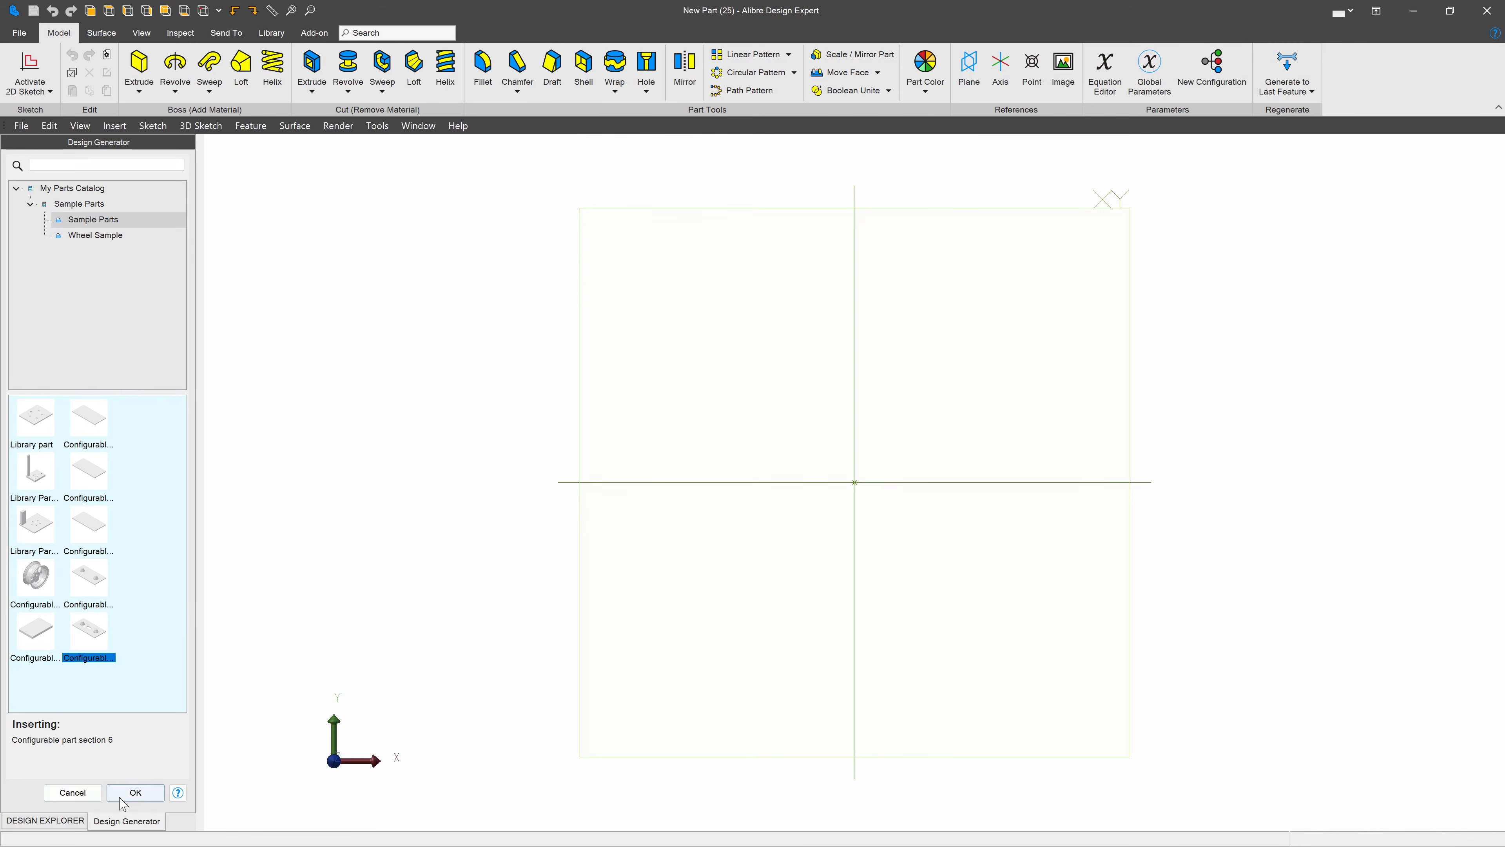
{"action": "left_click", "coordinate": [120, 797]}
Step: Set the inserted plate's Slot Option to No Slot
{"action": "middle_click_drag", "start_coordinate": [503, 452], "coordinate": [560, 465]}
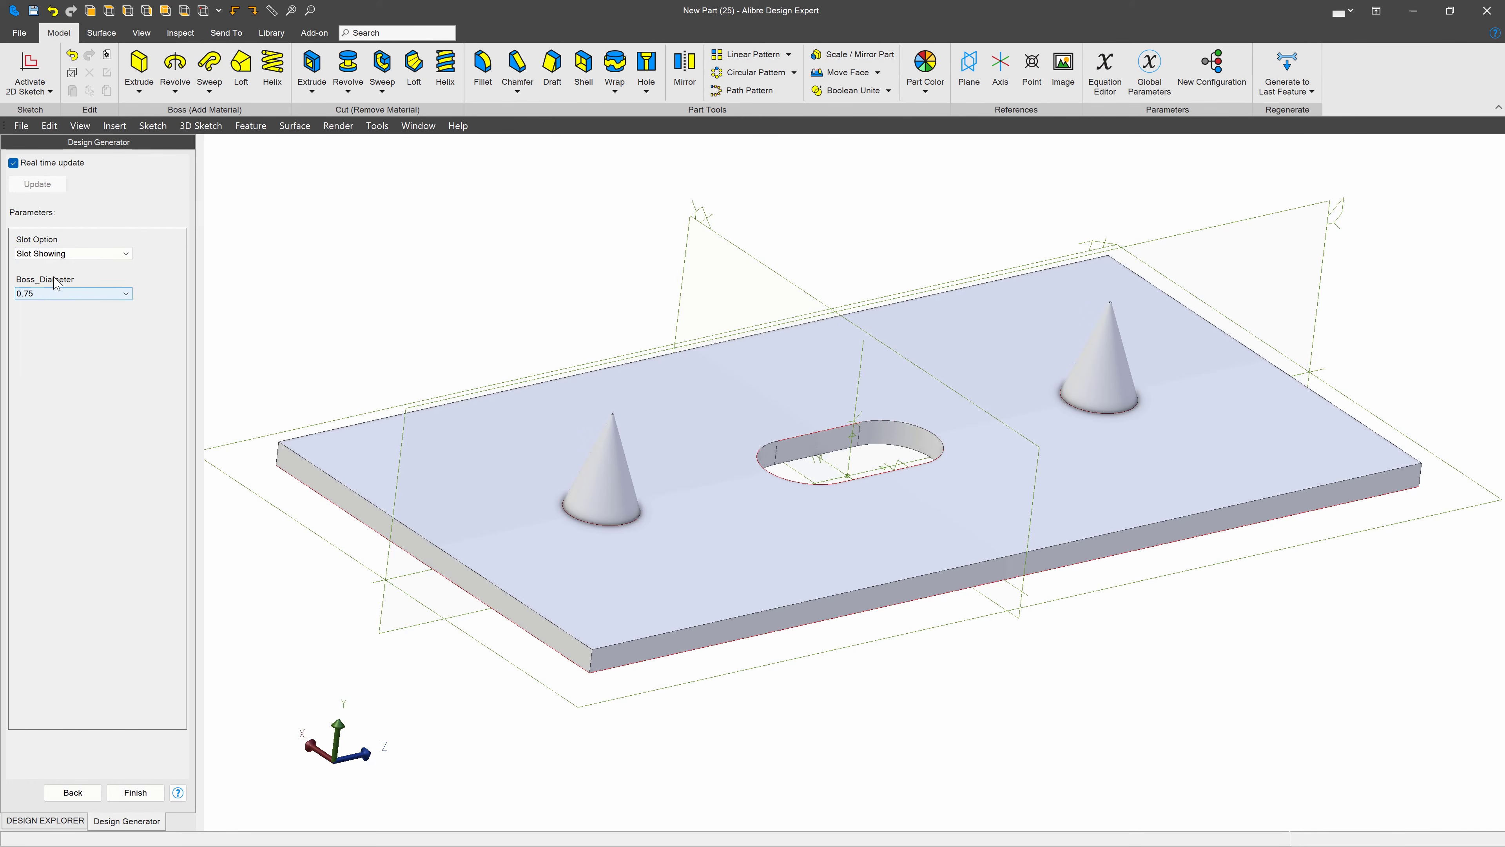
{"action": "left_click", "coordinate": [59, 255]}
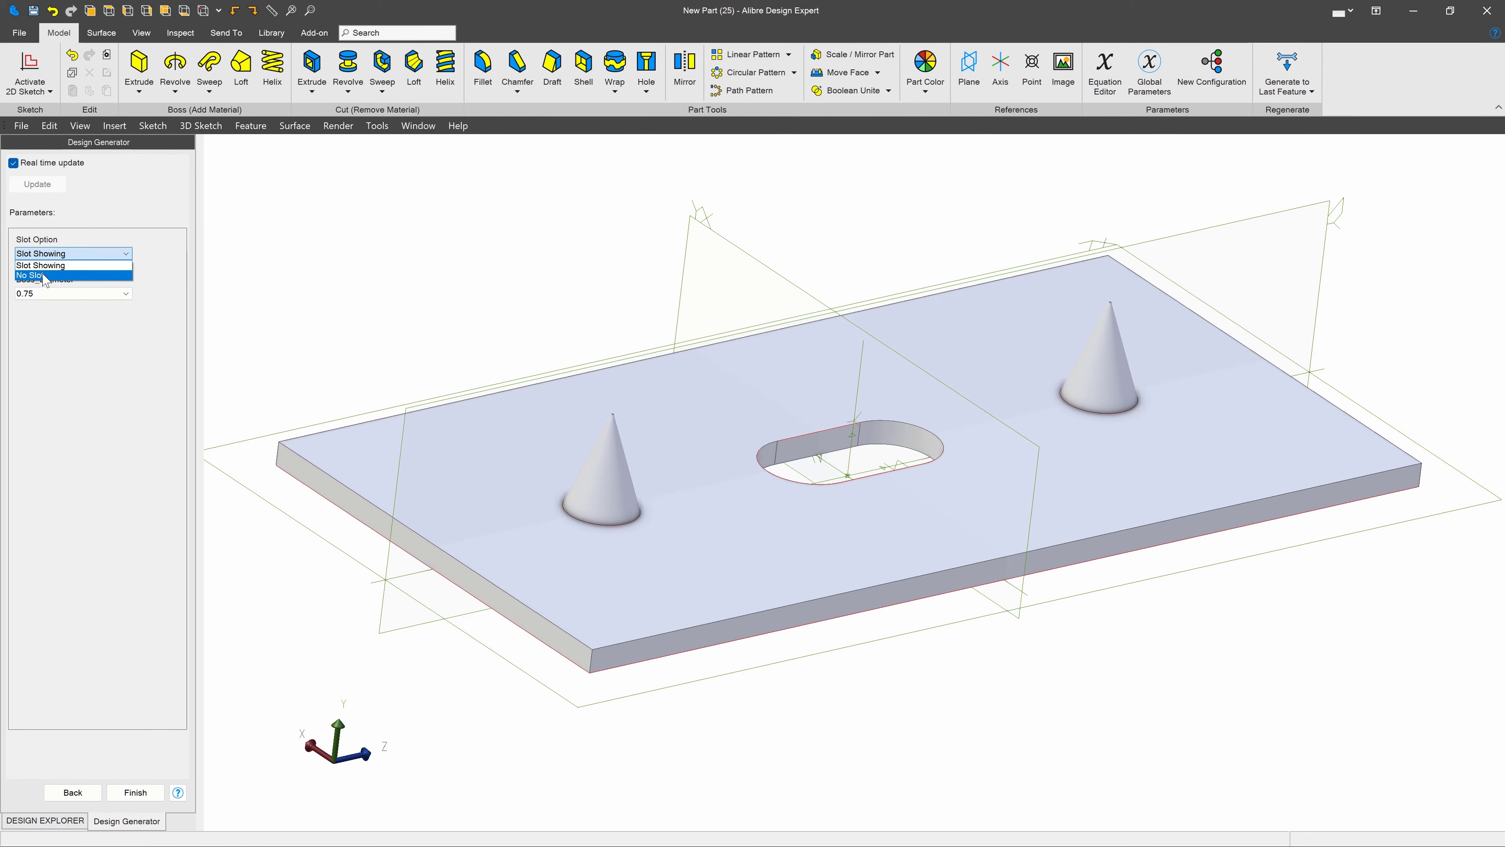
{"action": "left_click", "coordinate": [42, 275]}
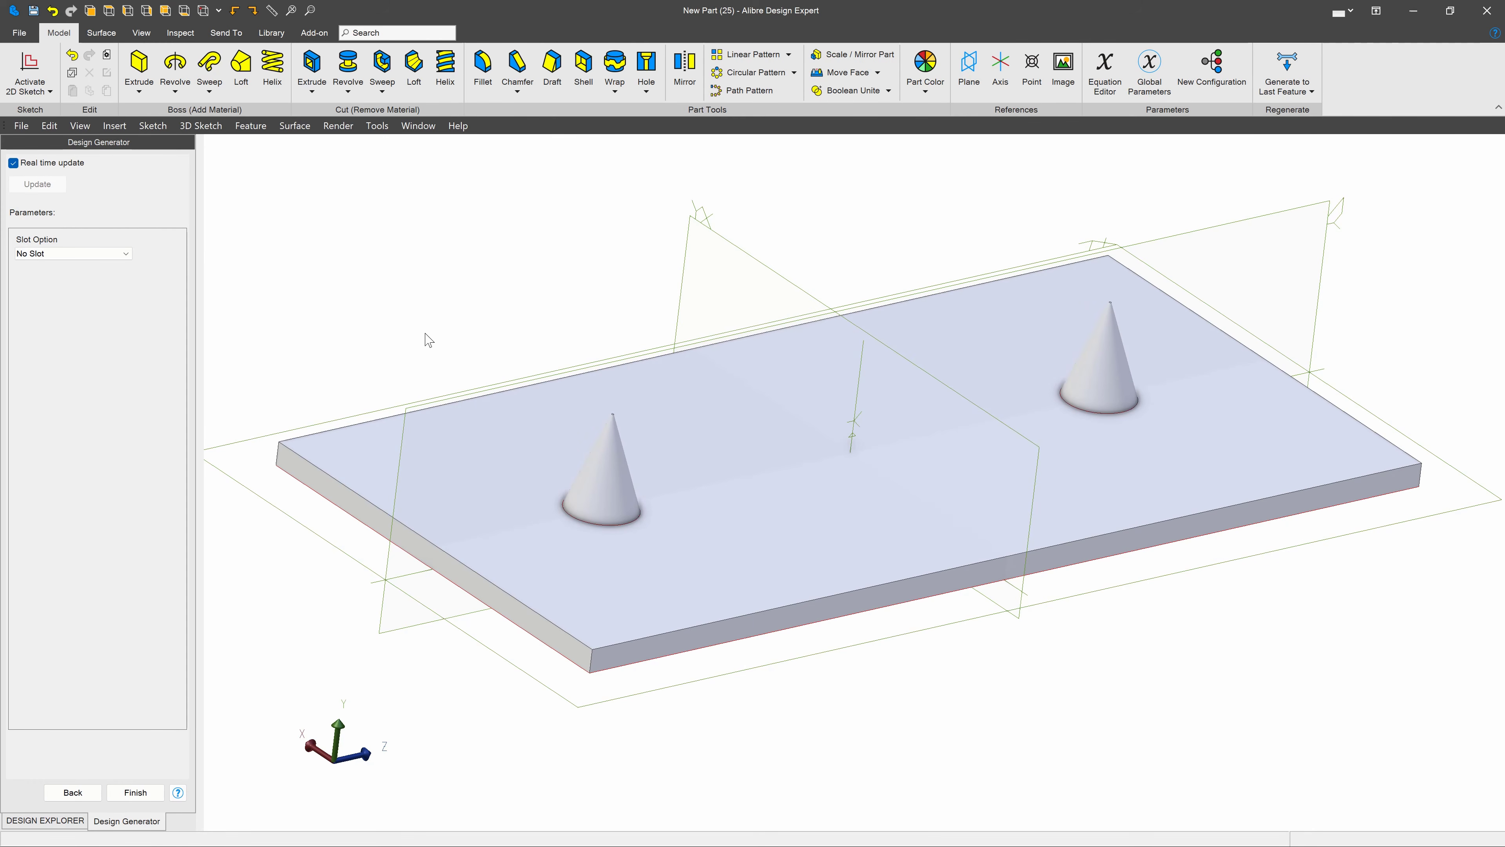
Step: Show the slot with a Boss_Diameter of 1.5, and switch the Slot Option back to No Slot
{"action": "left_click", "coordinate": [71, 254]}
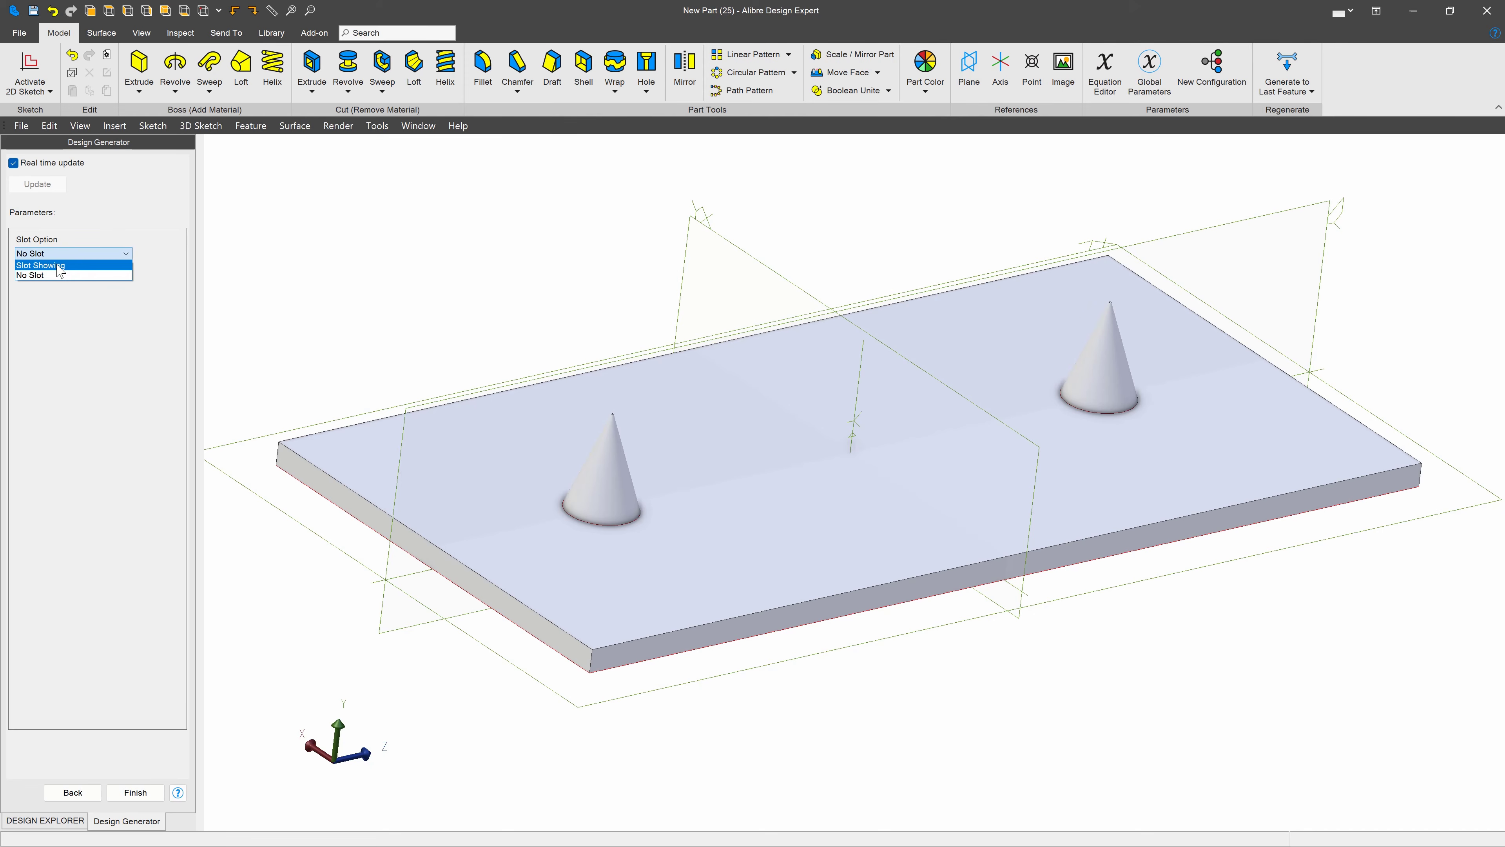
{"action": "left_click", "coordinate": [59, 266]}
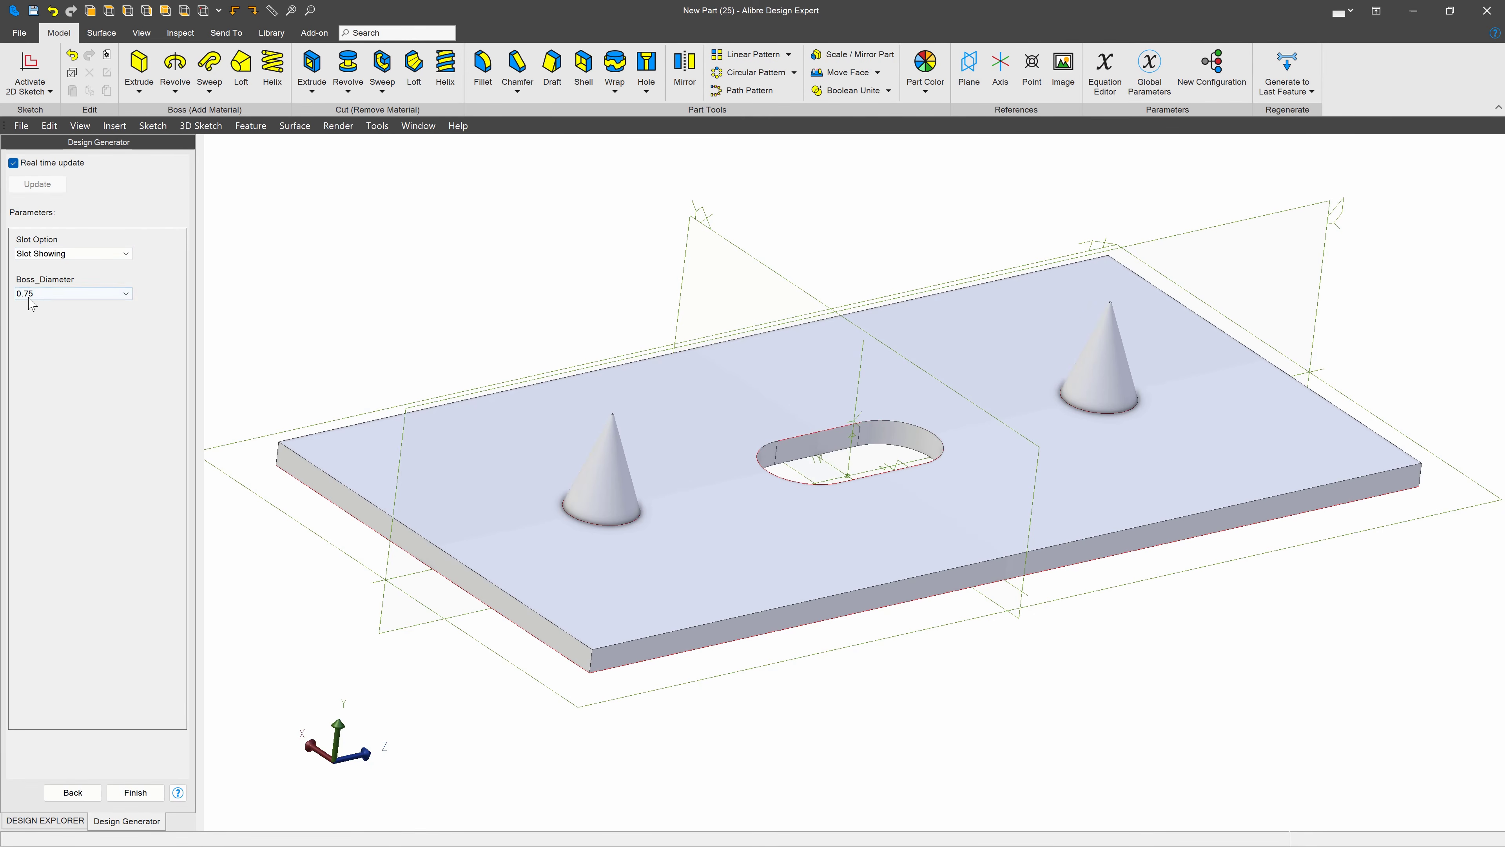
{"action": "left_click", "coordinate": [43, 291]}
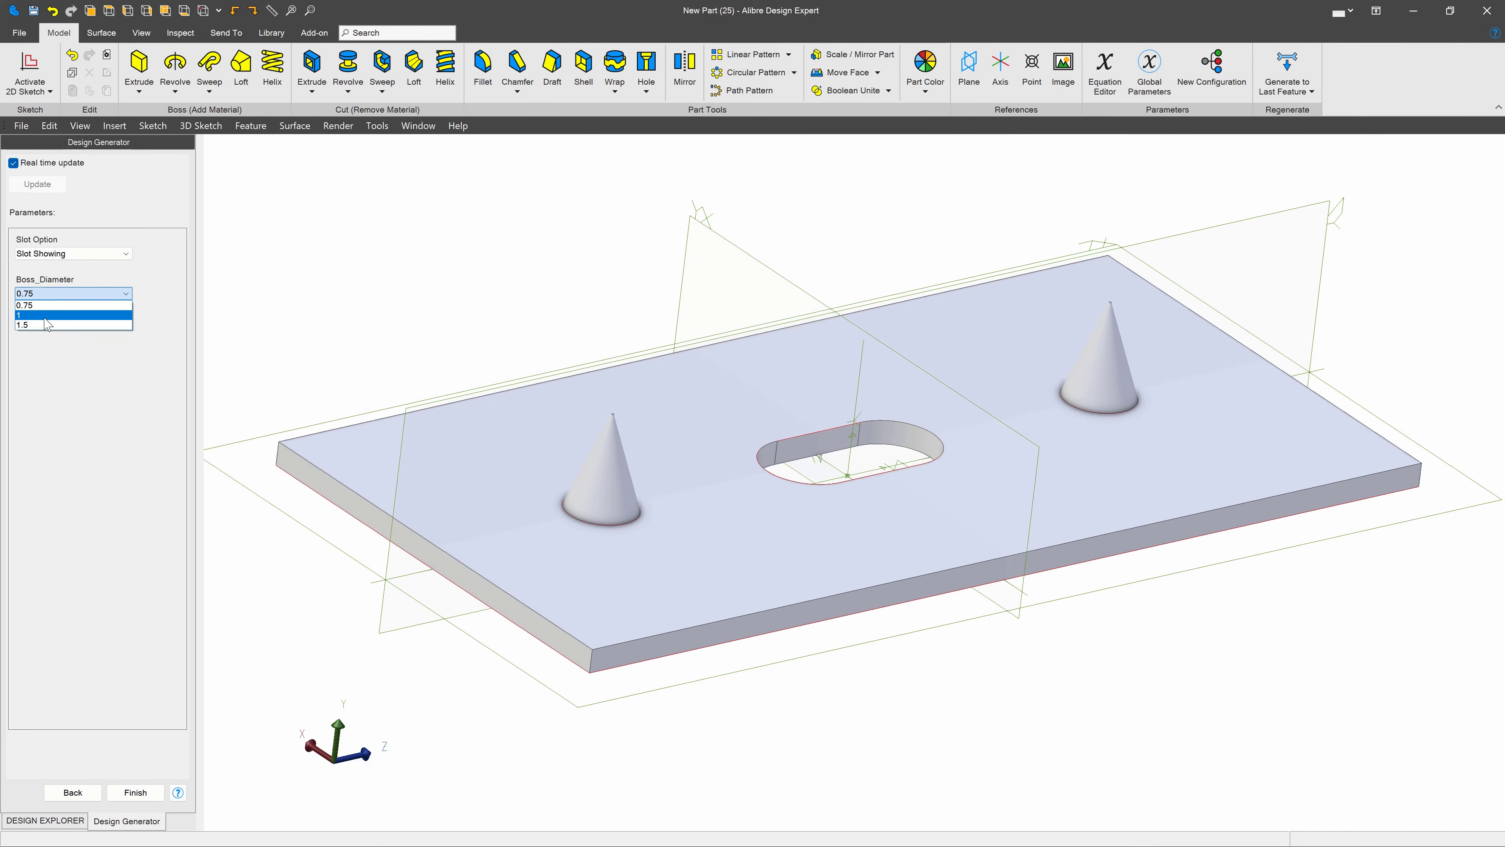
{"action": "left_click", "coordinate": [49, 325]}
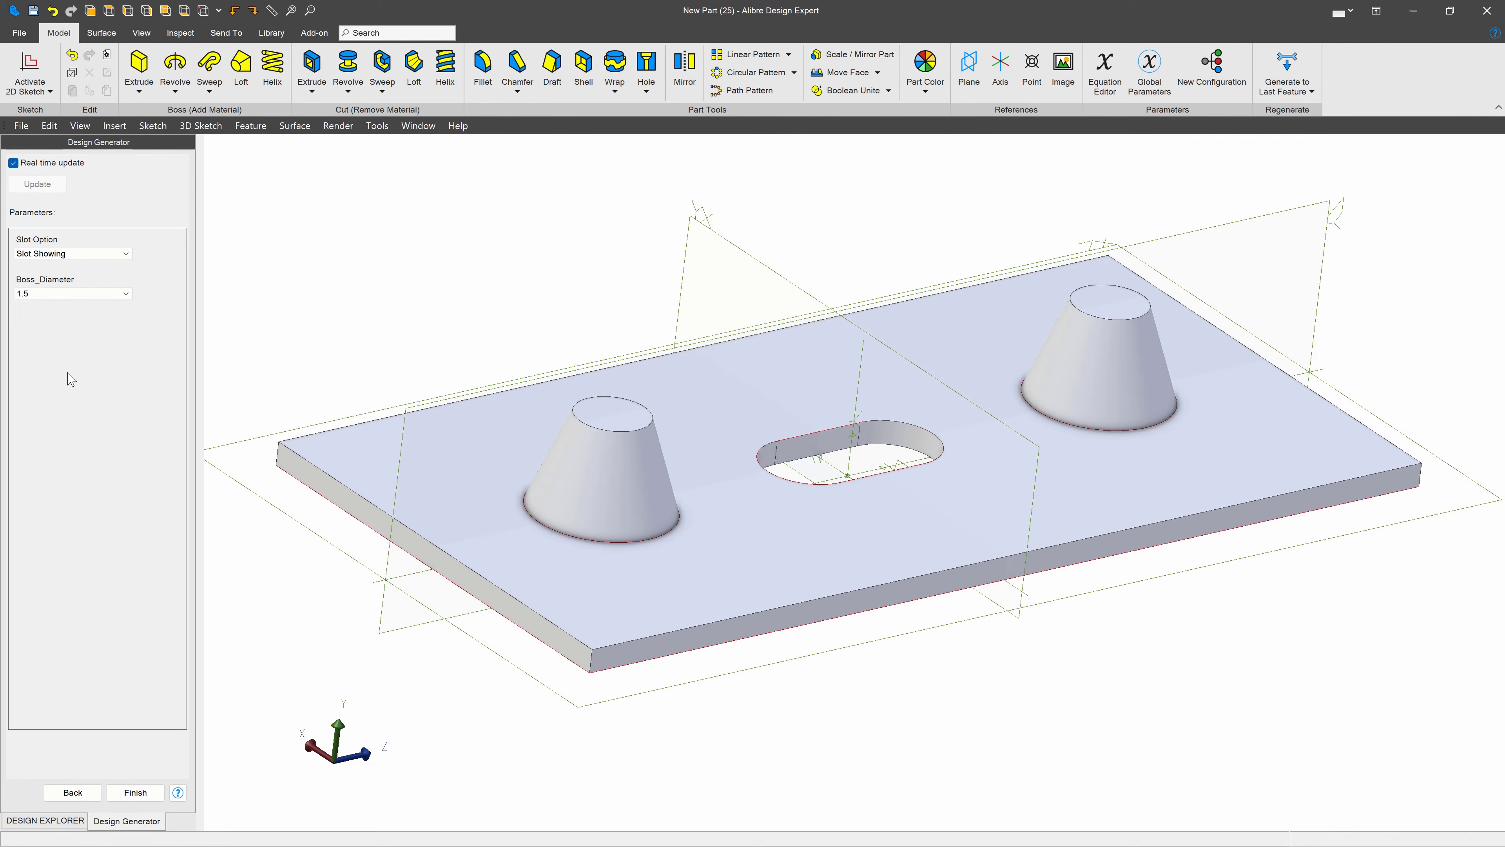
{"action": "left_click", "coordinate": [69, 259]}
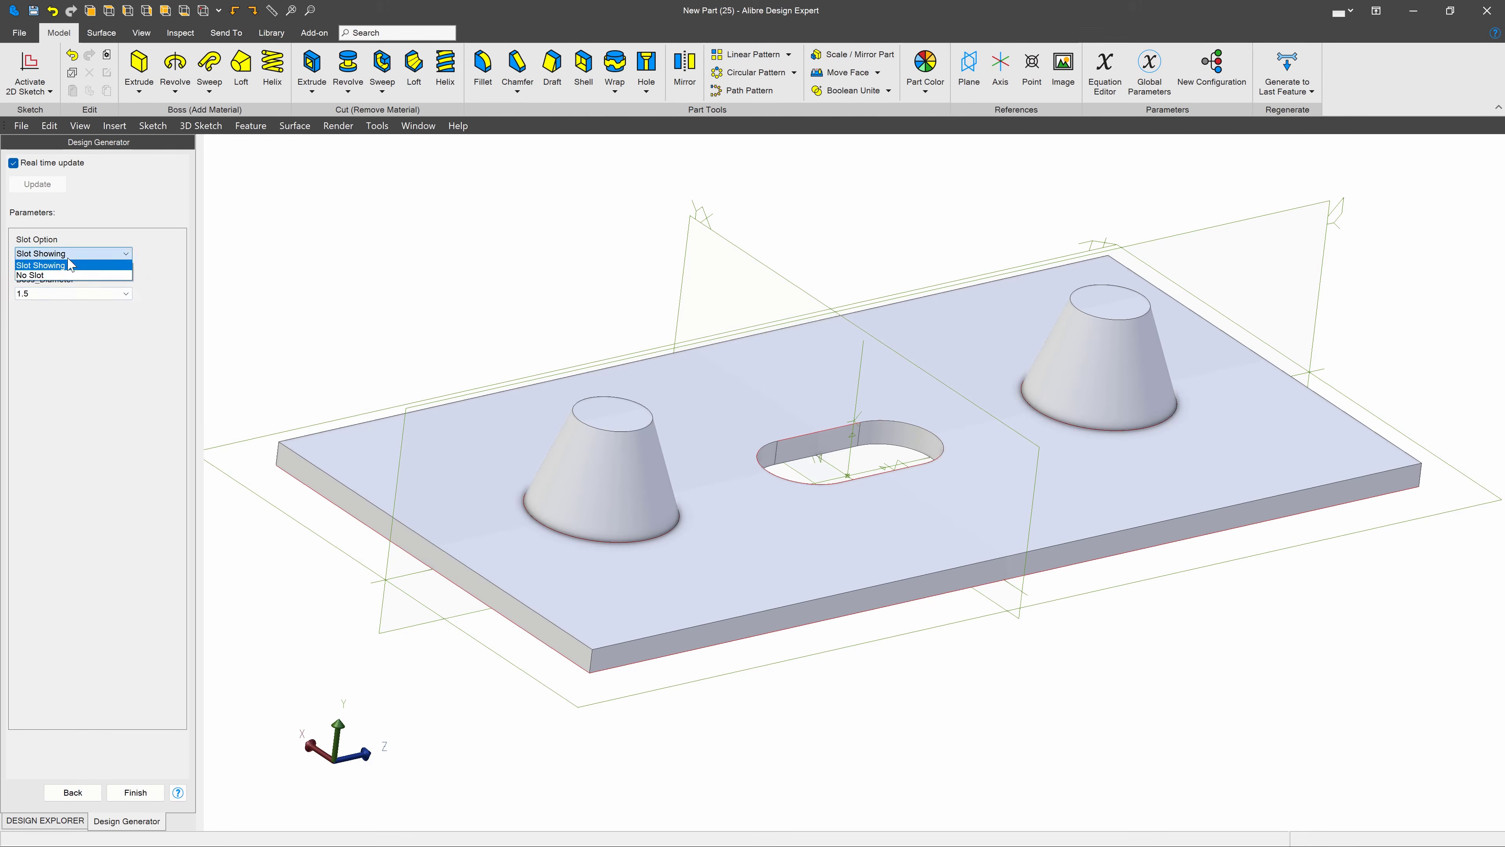
{"action": "left_click", "coordinate": [45, 276]}
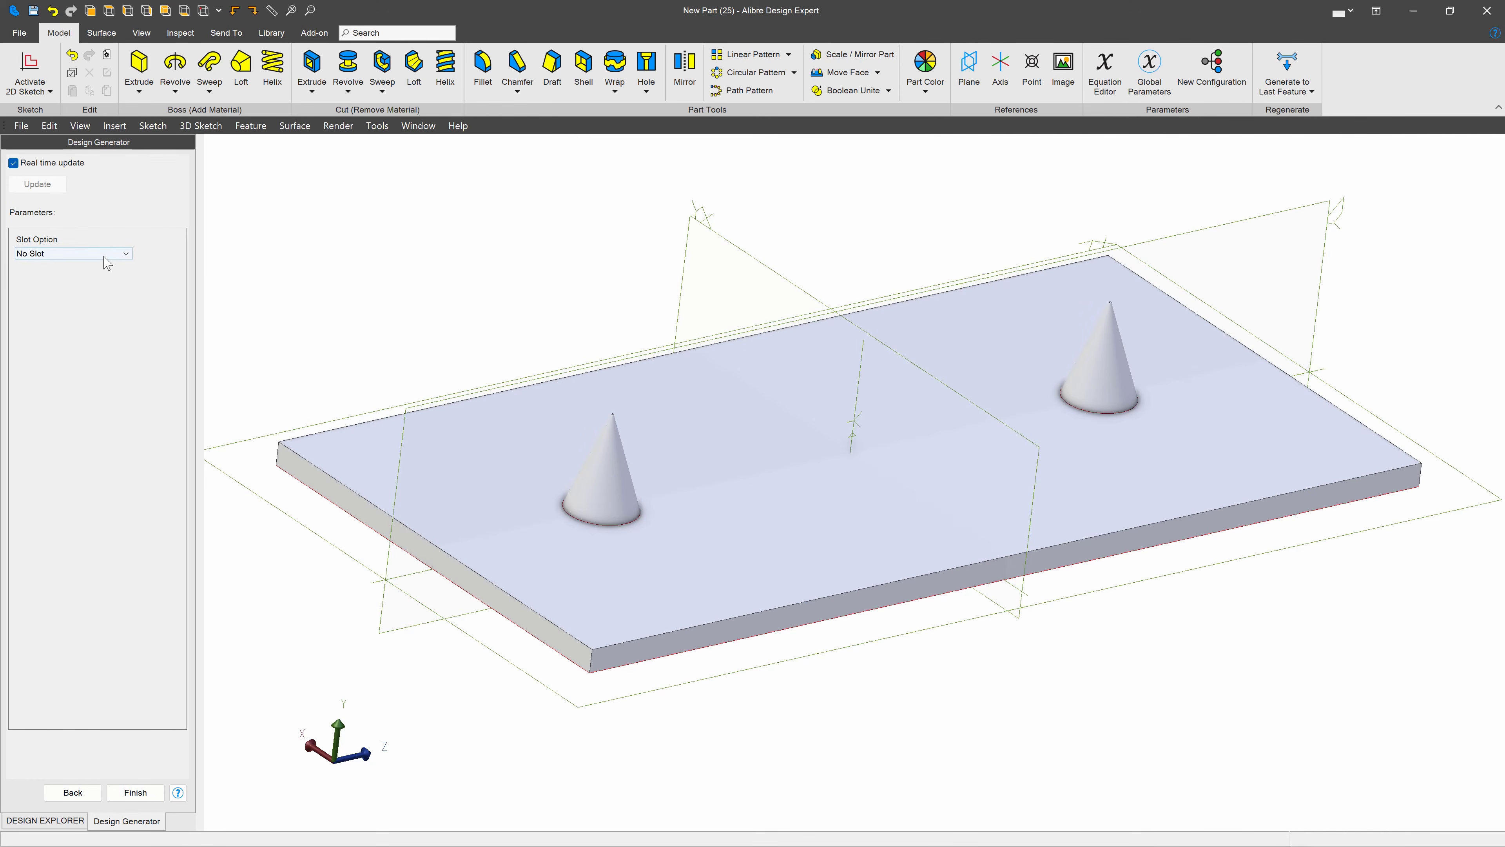
Step: Set the Slot Option to Slot Showing, try a Boss_Diameter of 1, and set it to 1.5
{"action": "left_click", "coordinate": [105, 258]}
{"action": "left_click", "coordinate": [91, 267]}
{"action": "left_click", "coordinate": [80, 293]}
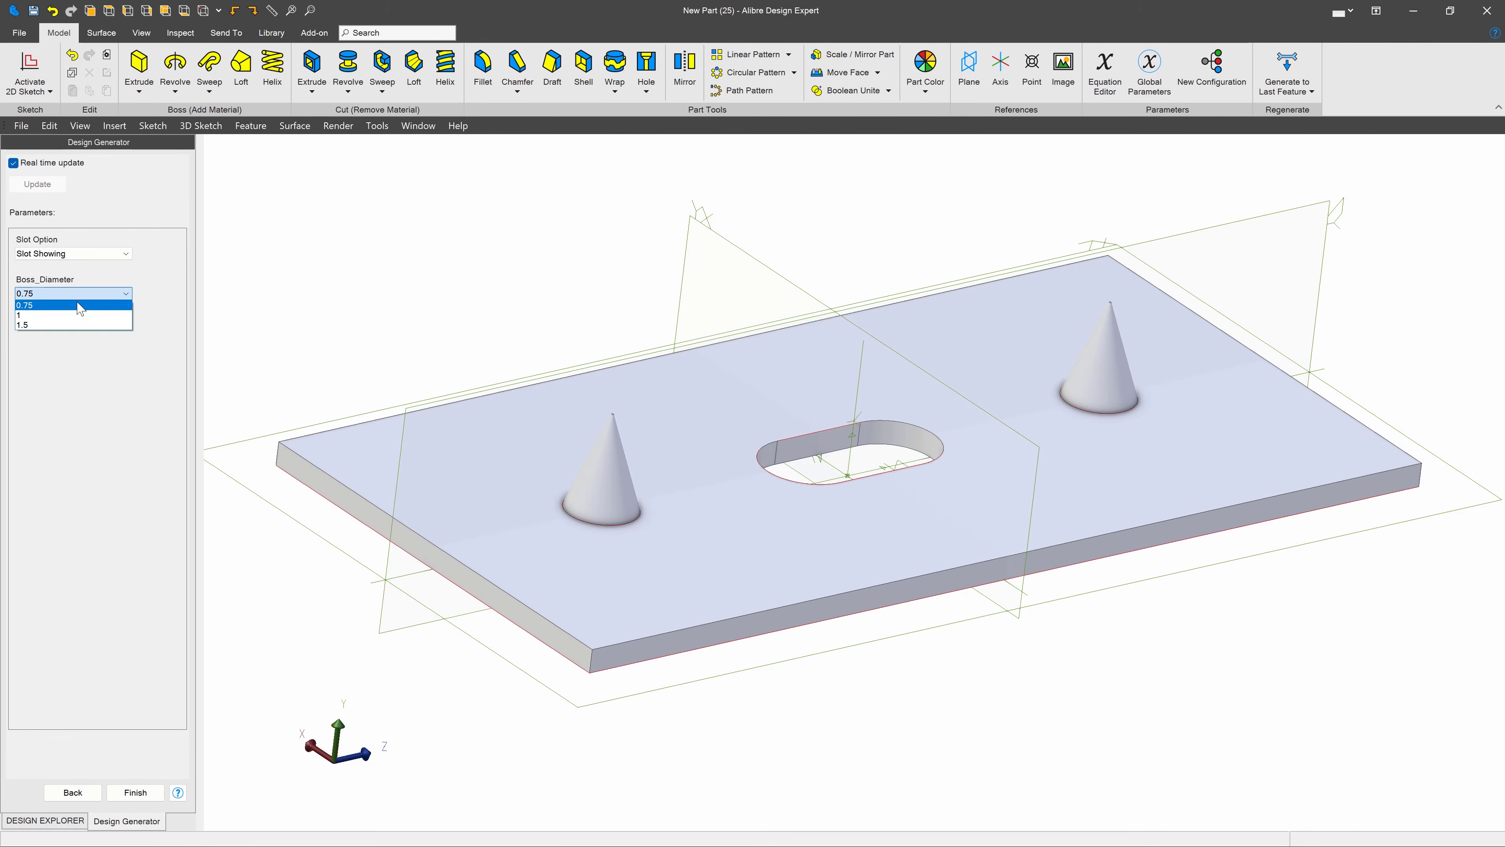
{"action": "left_click", "coordinate": [76, 315]}
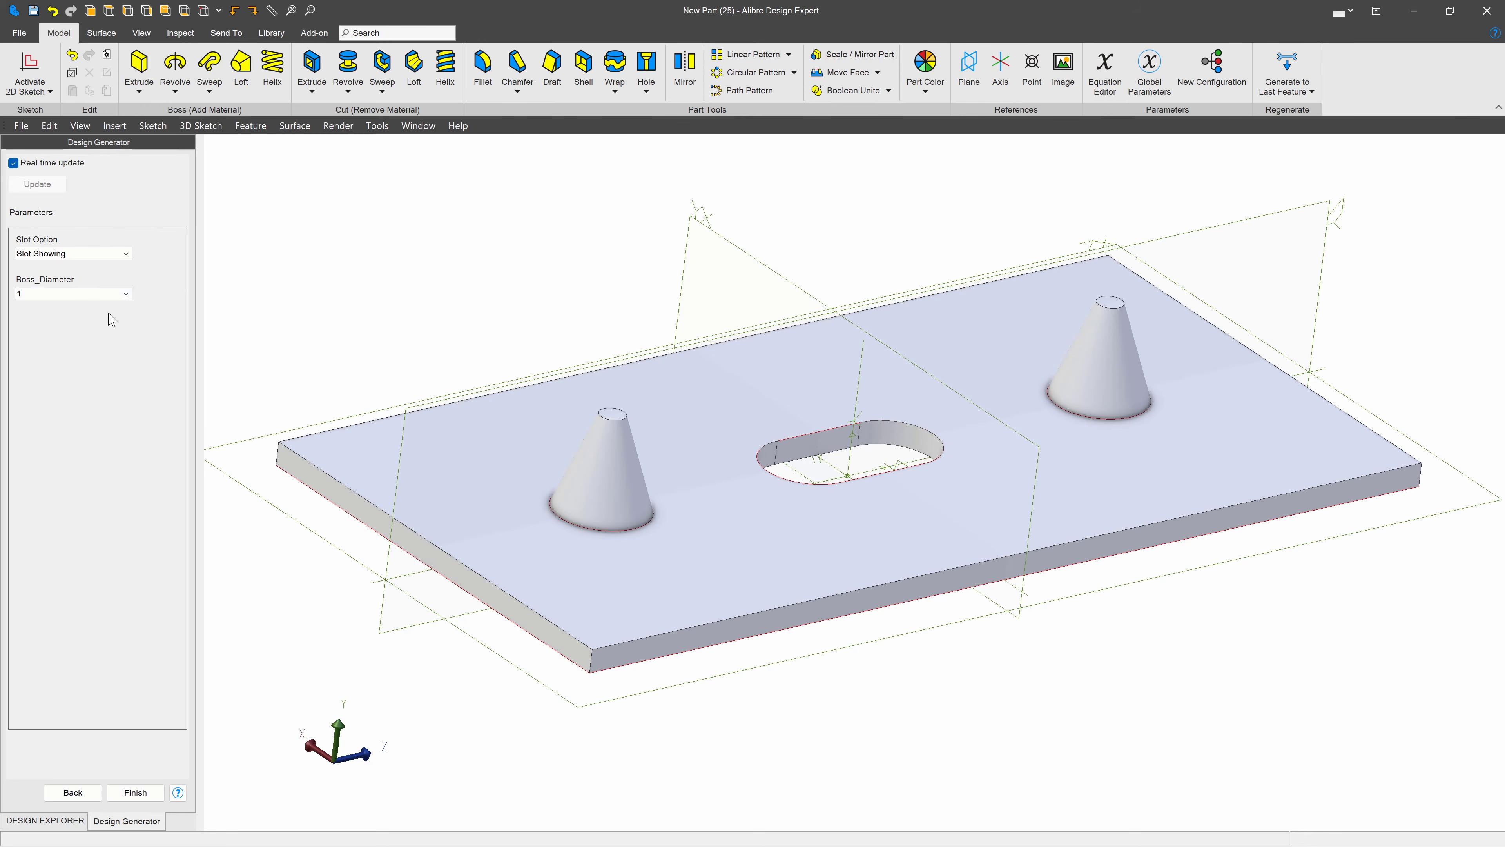
{"action": "left_click", "coordinate": [98, 294]}
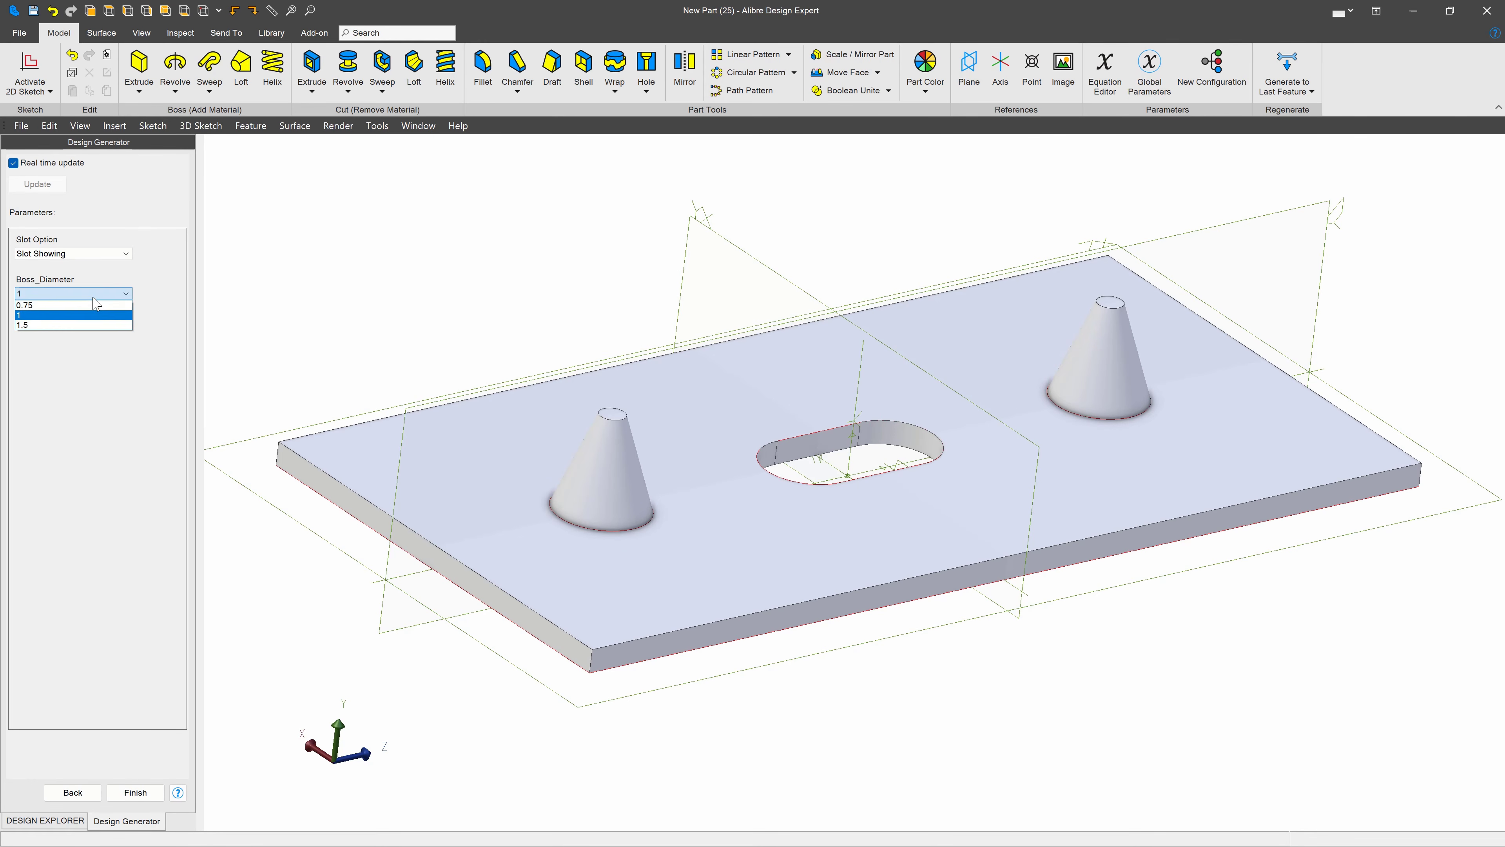
{"action": "left_click", "coordinate": [60, 325]}
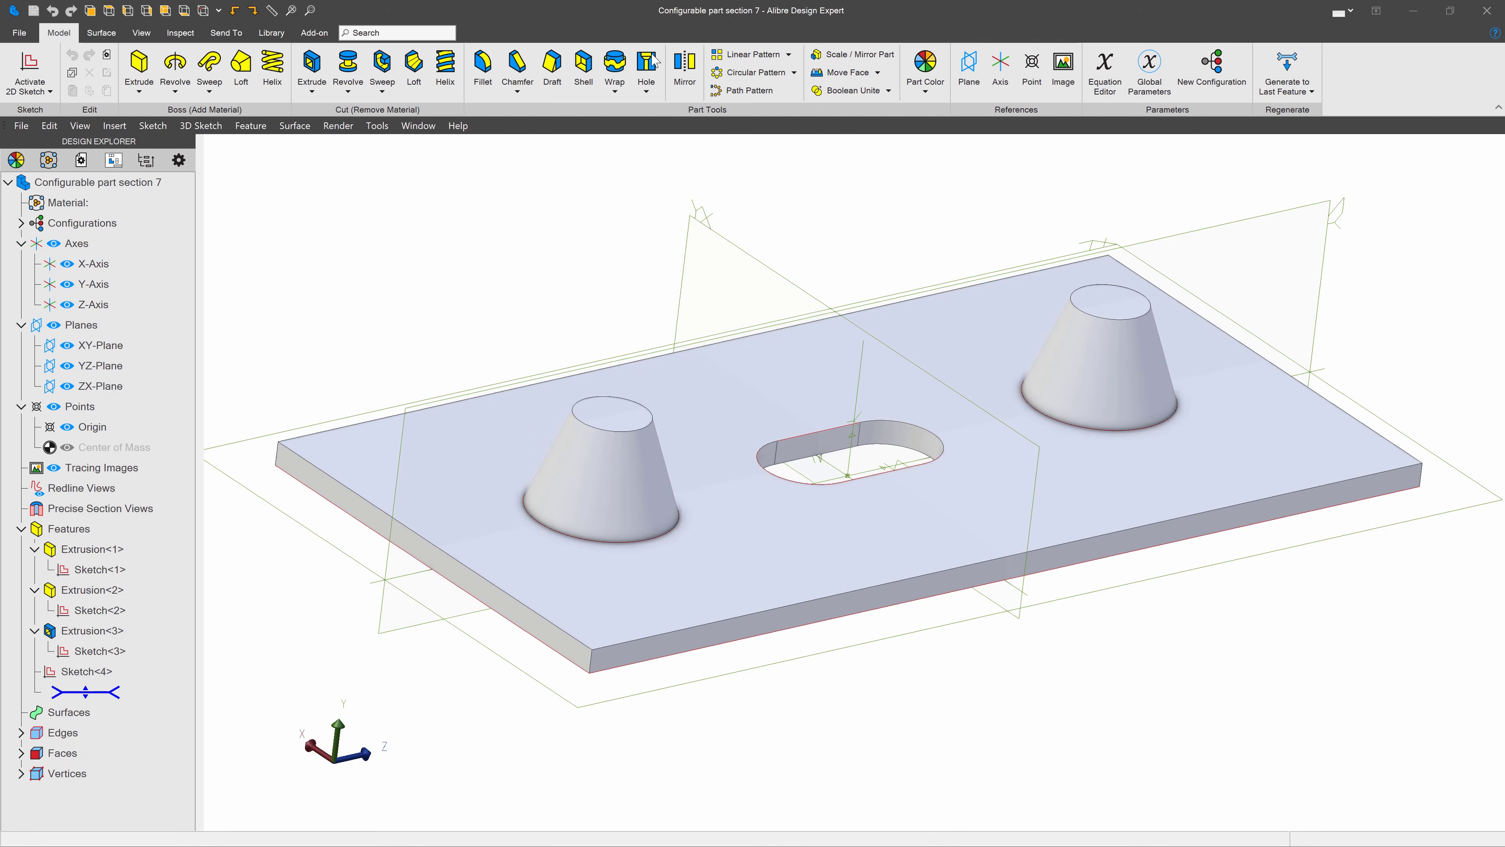
Step: Start a hole feature on the plate's upper face in Configurable part section 7 with an ISO - Fine thread of size 4.5
{"action": "left_click", "coordinate": [645, 64]}
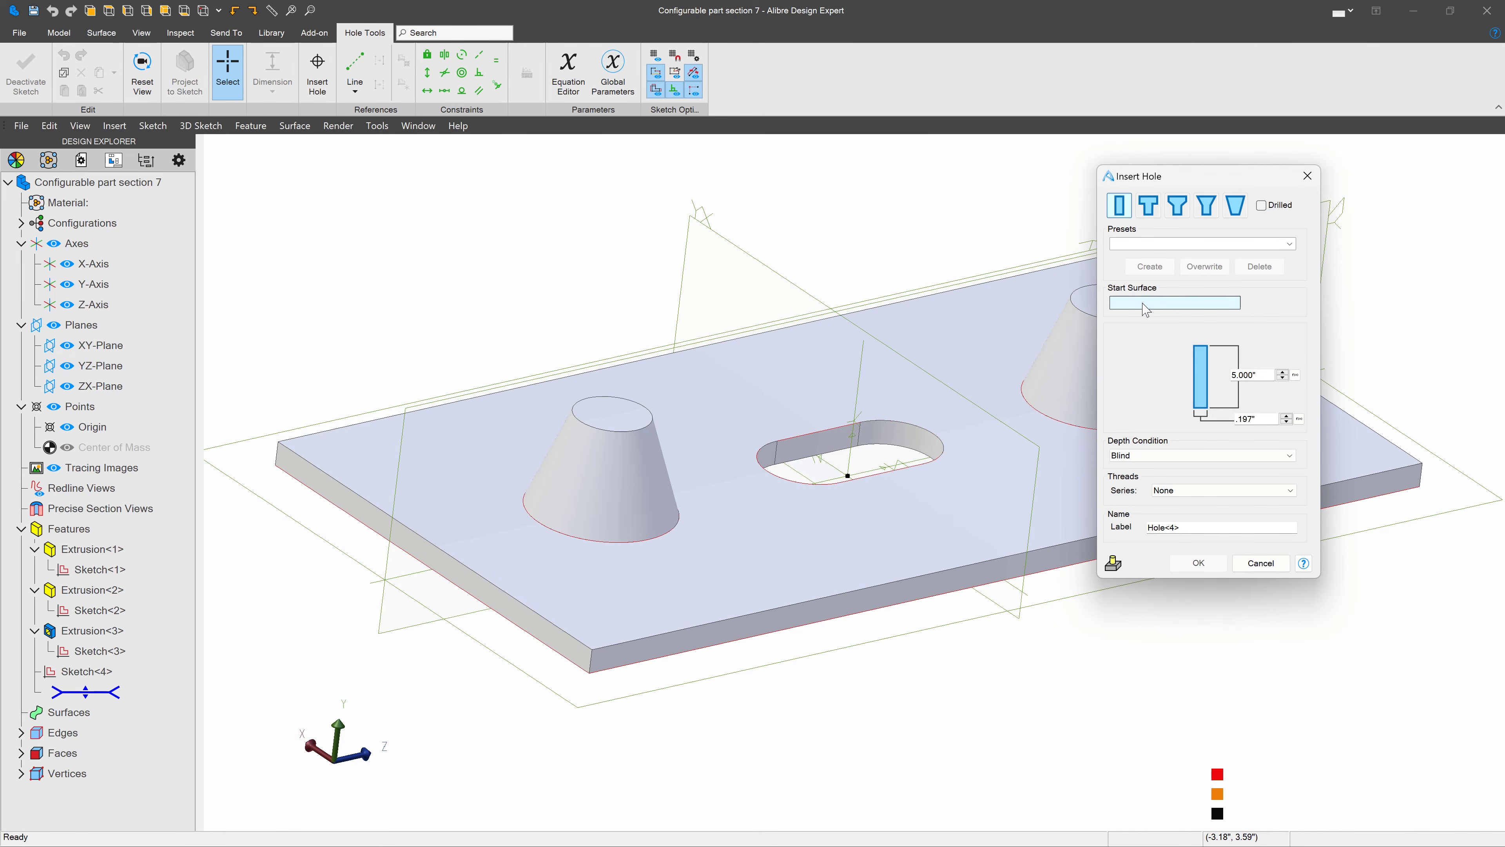
{"action": "left_click", "coordinate": [933, 336]}
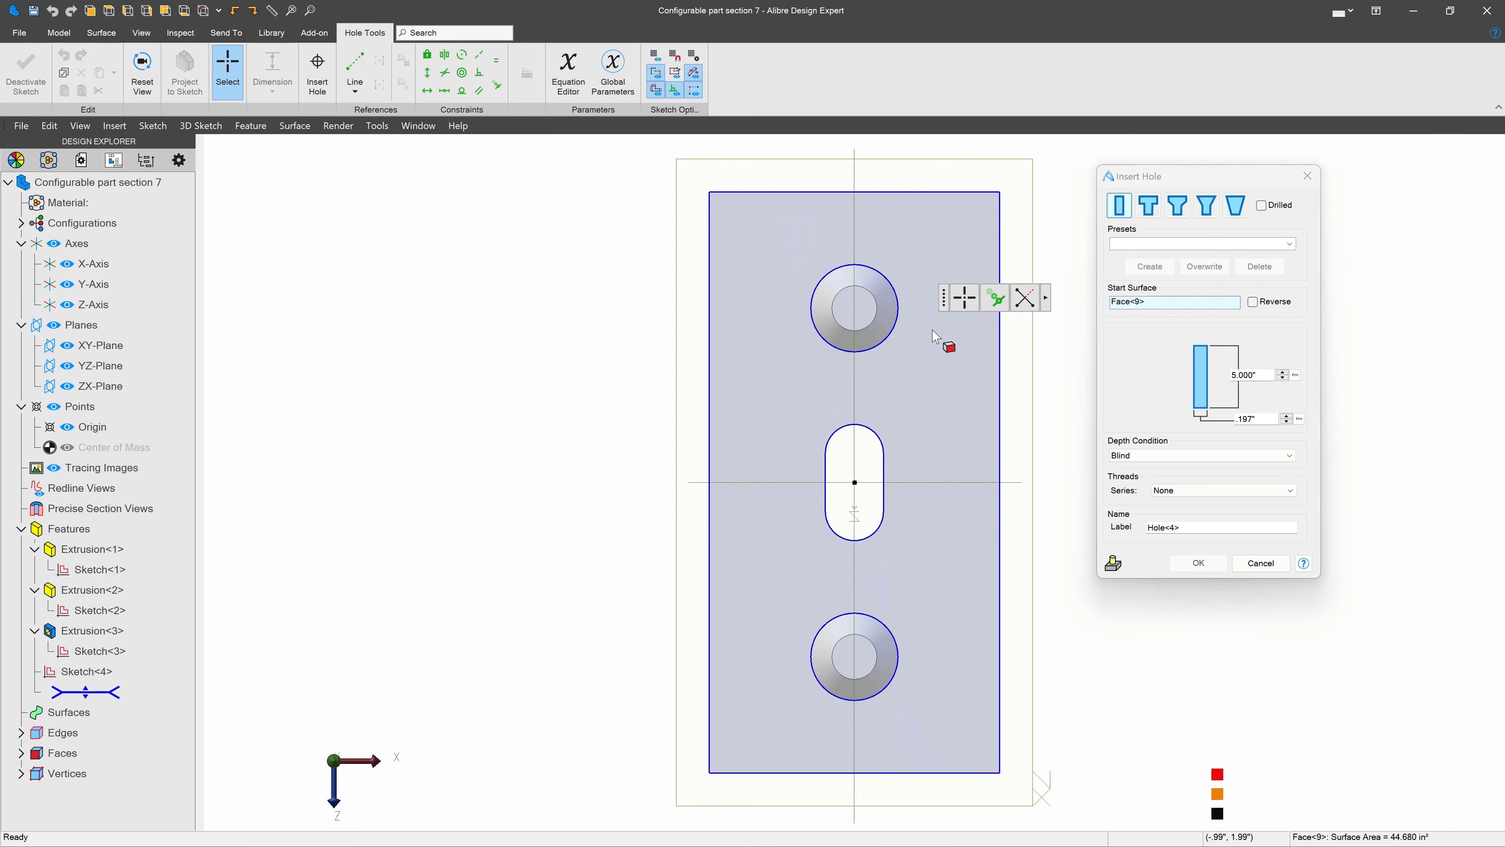
{"action": "left_click", "coordinate": [1219, 491]}
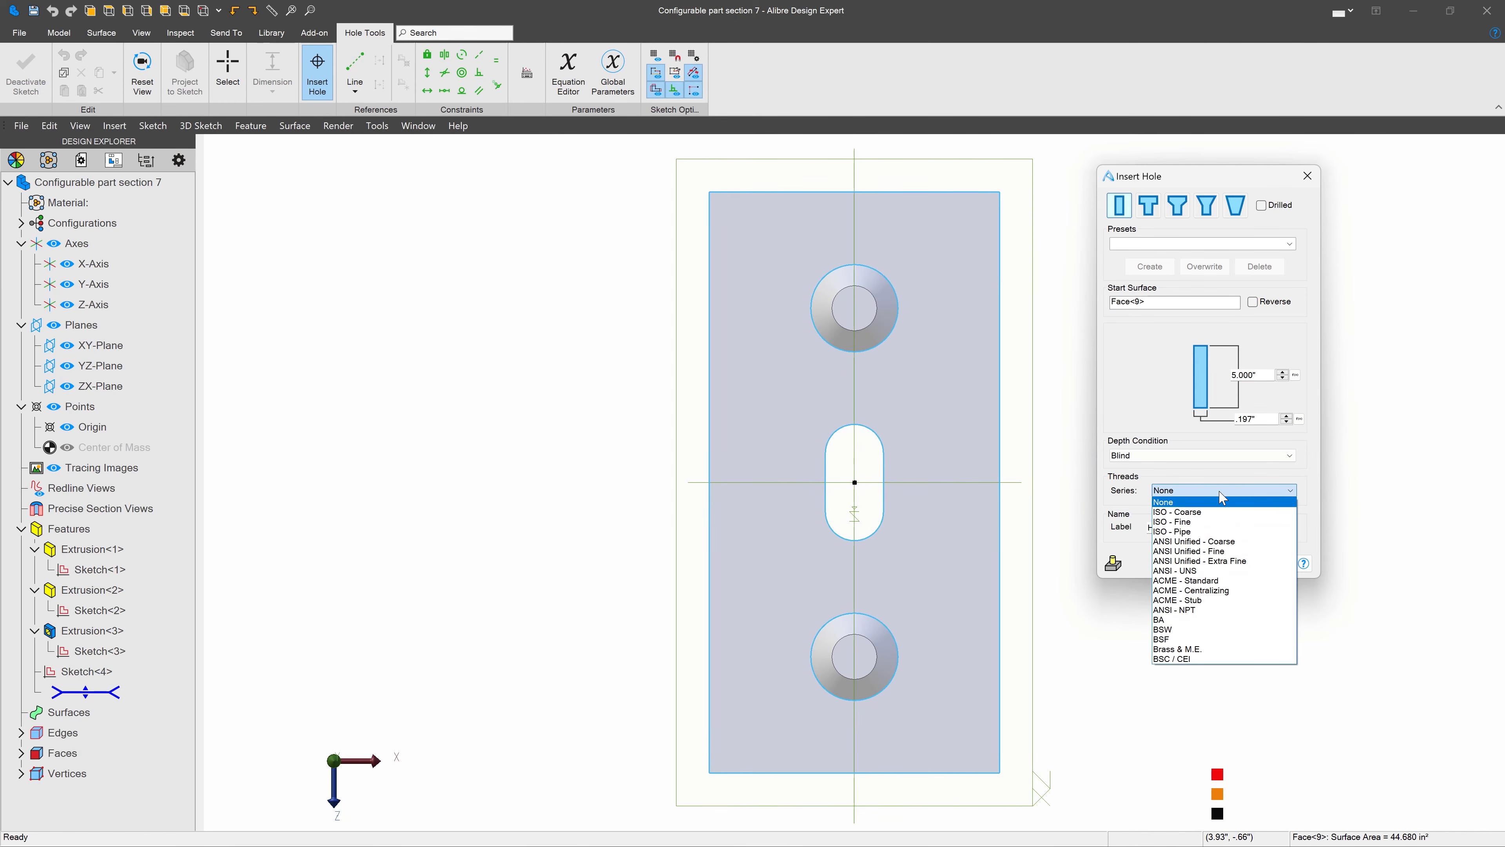
{"action": "left_click", "coordinate": [1209, 522]}
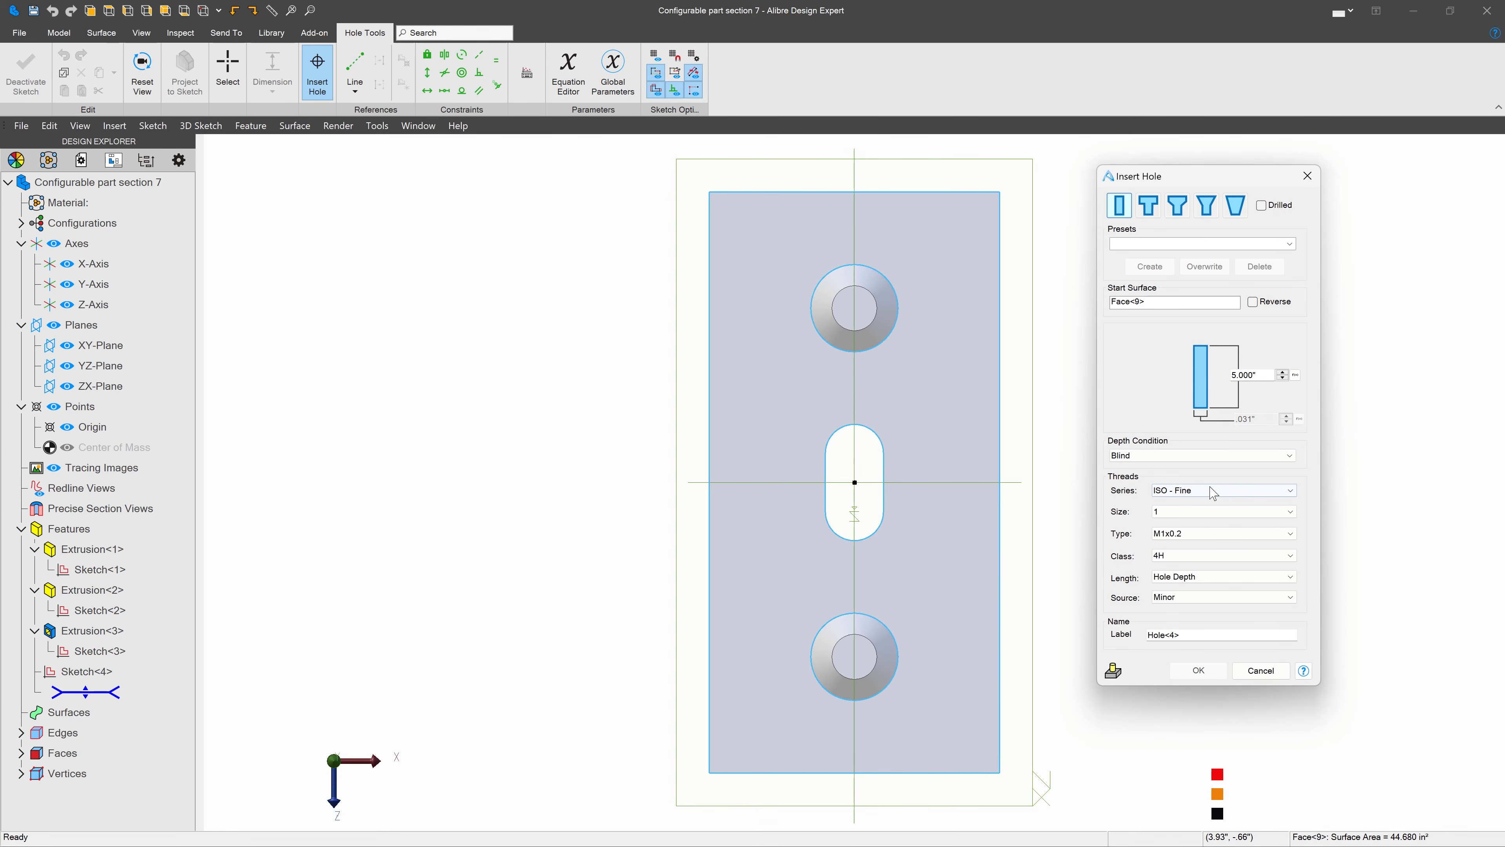
{"action": "left_click", "coordinate": [1179, 512]}
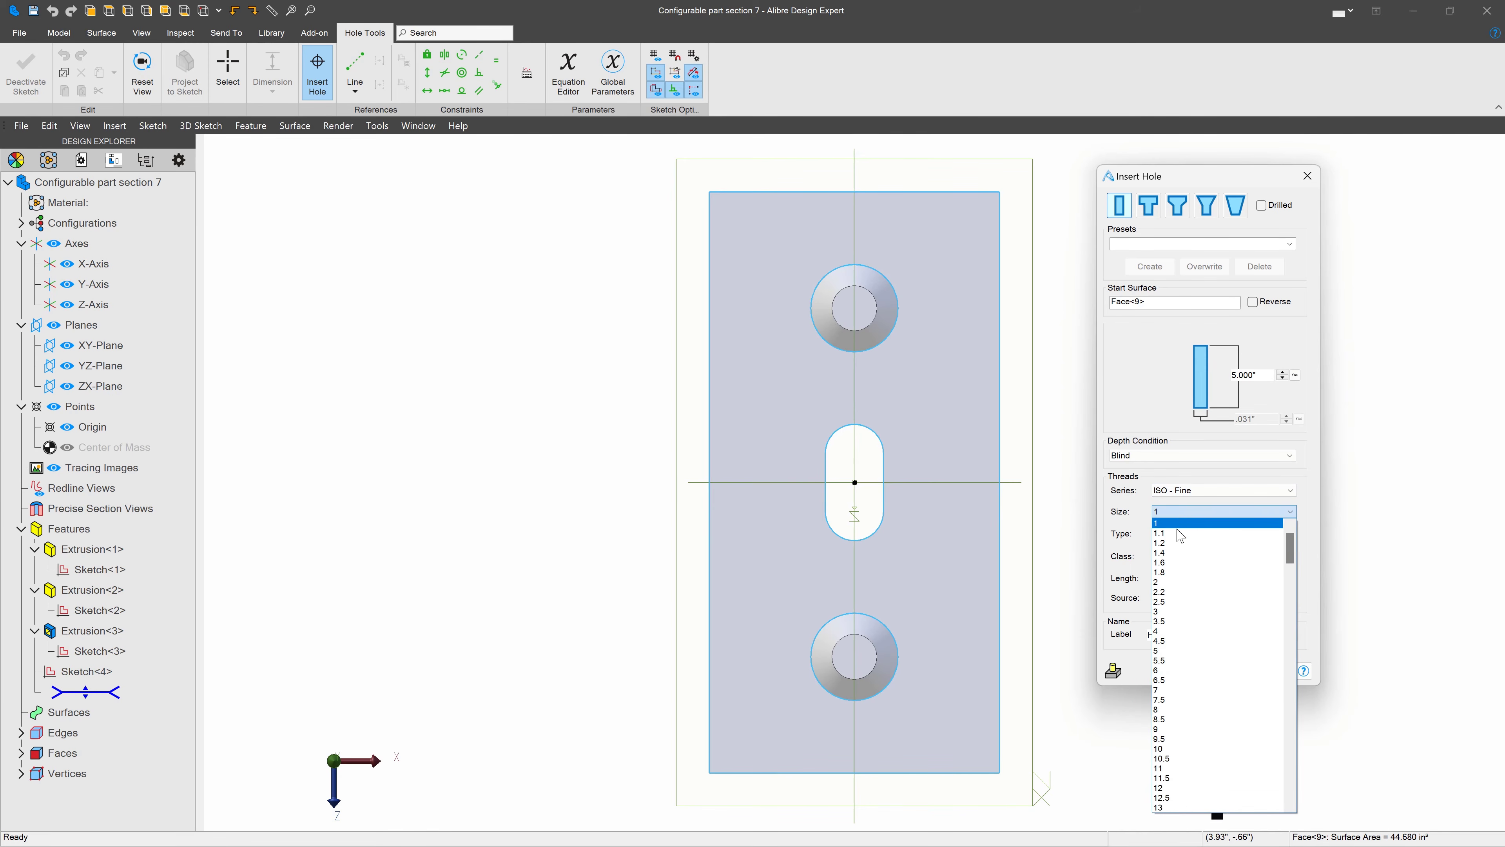
{"action": "left_click", "coordinate": [1190, 641]}
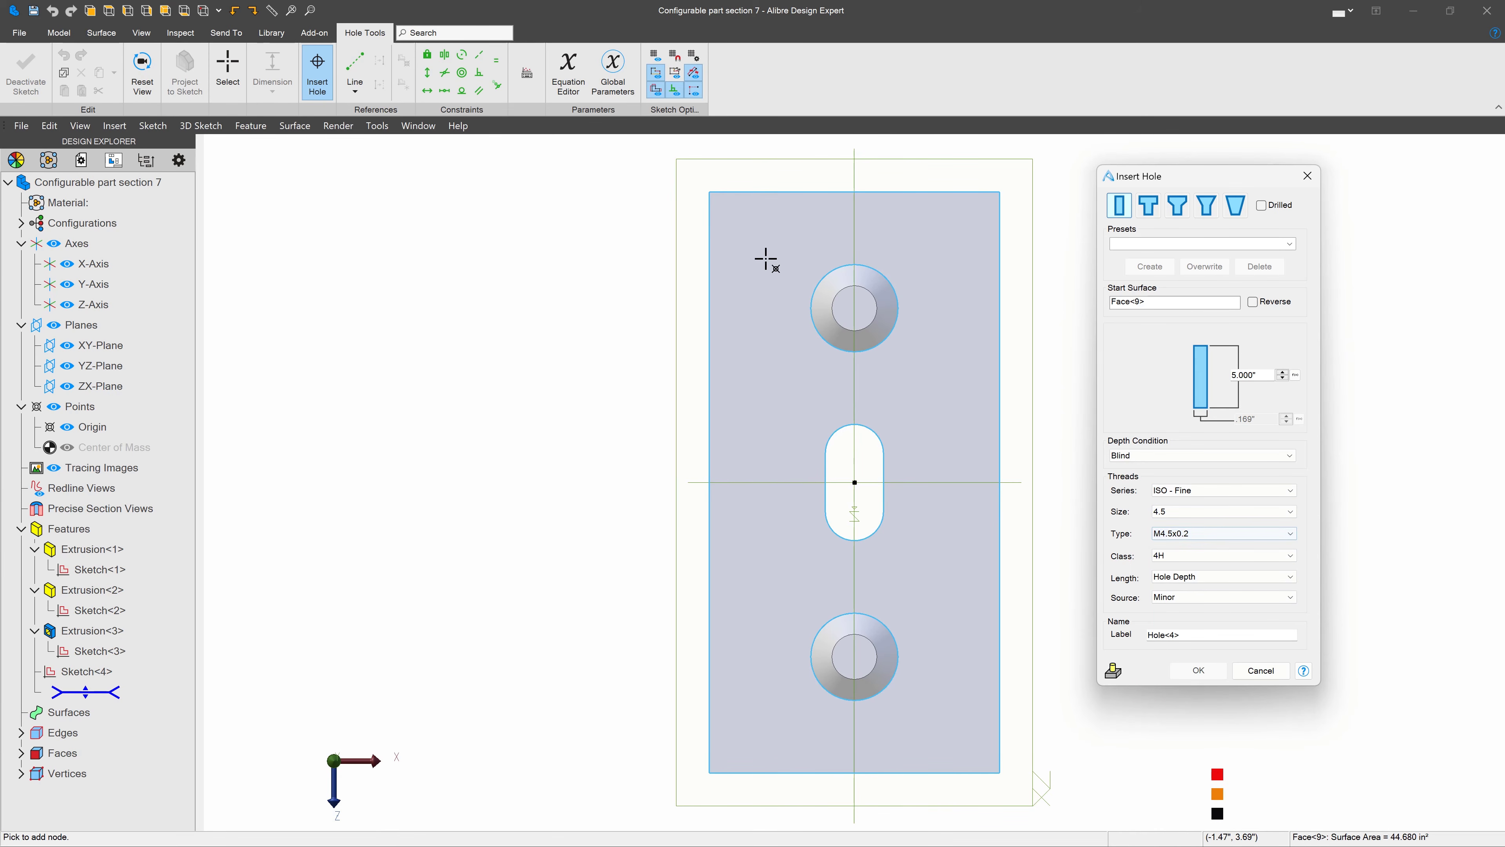
Step: Place four holes roughly near the plate's corners and accept the hole feature
{"action": "left_click", "coordinate": [736, 227]}
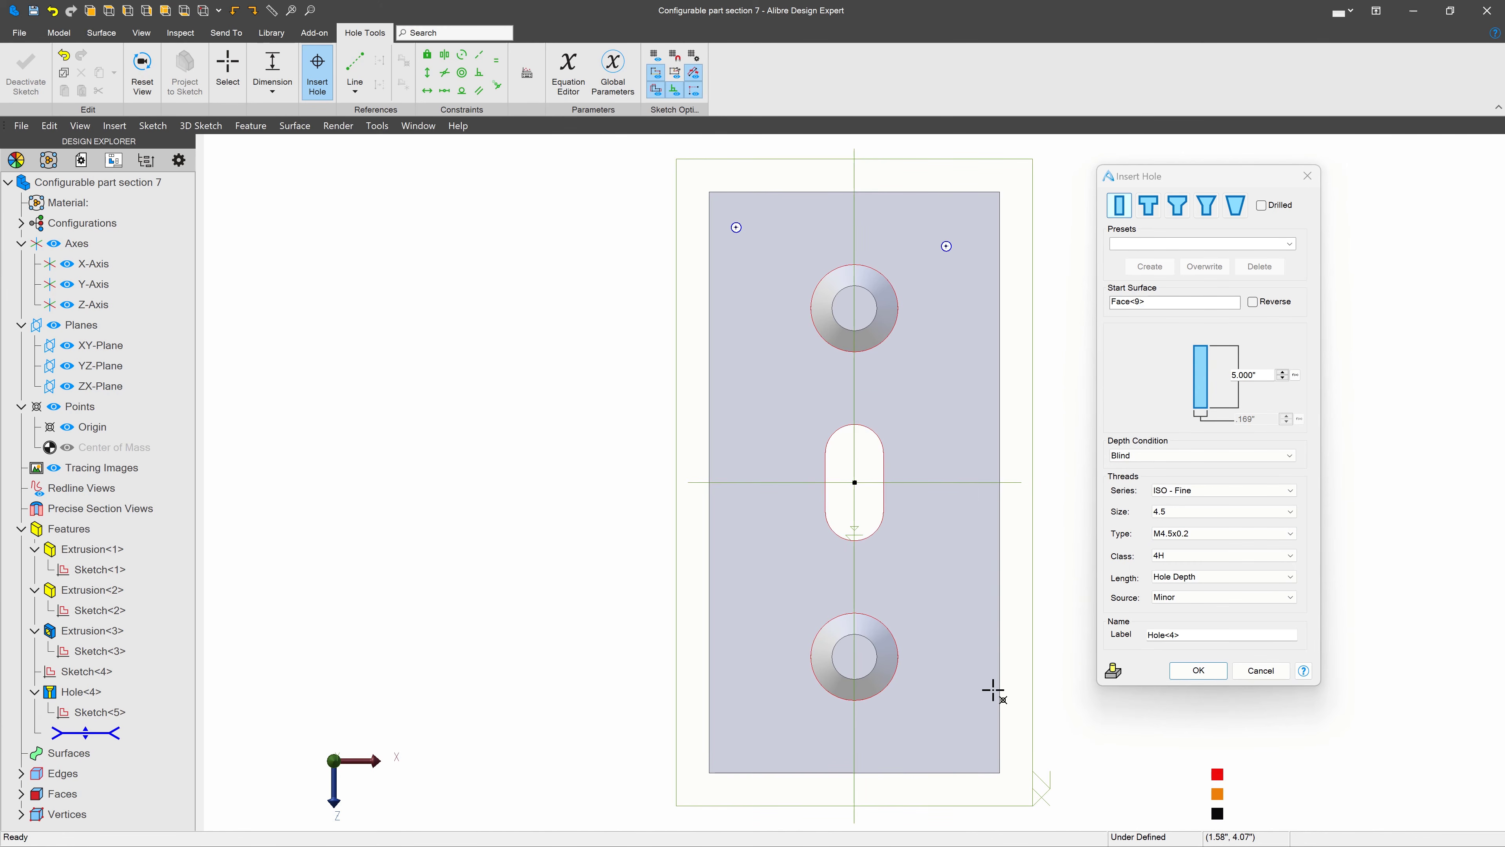
{"action": "left_click", "coordinate": [961, 708]}
{"action": "left_click", "coordinate": [1197, 670]}
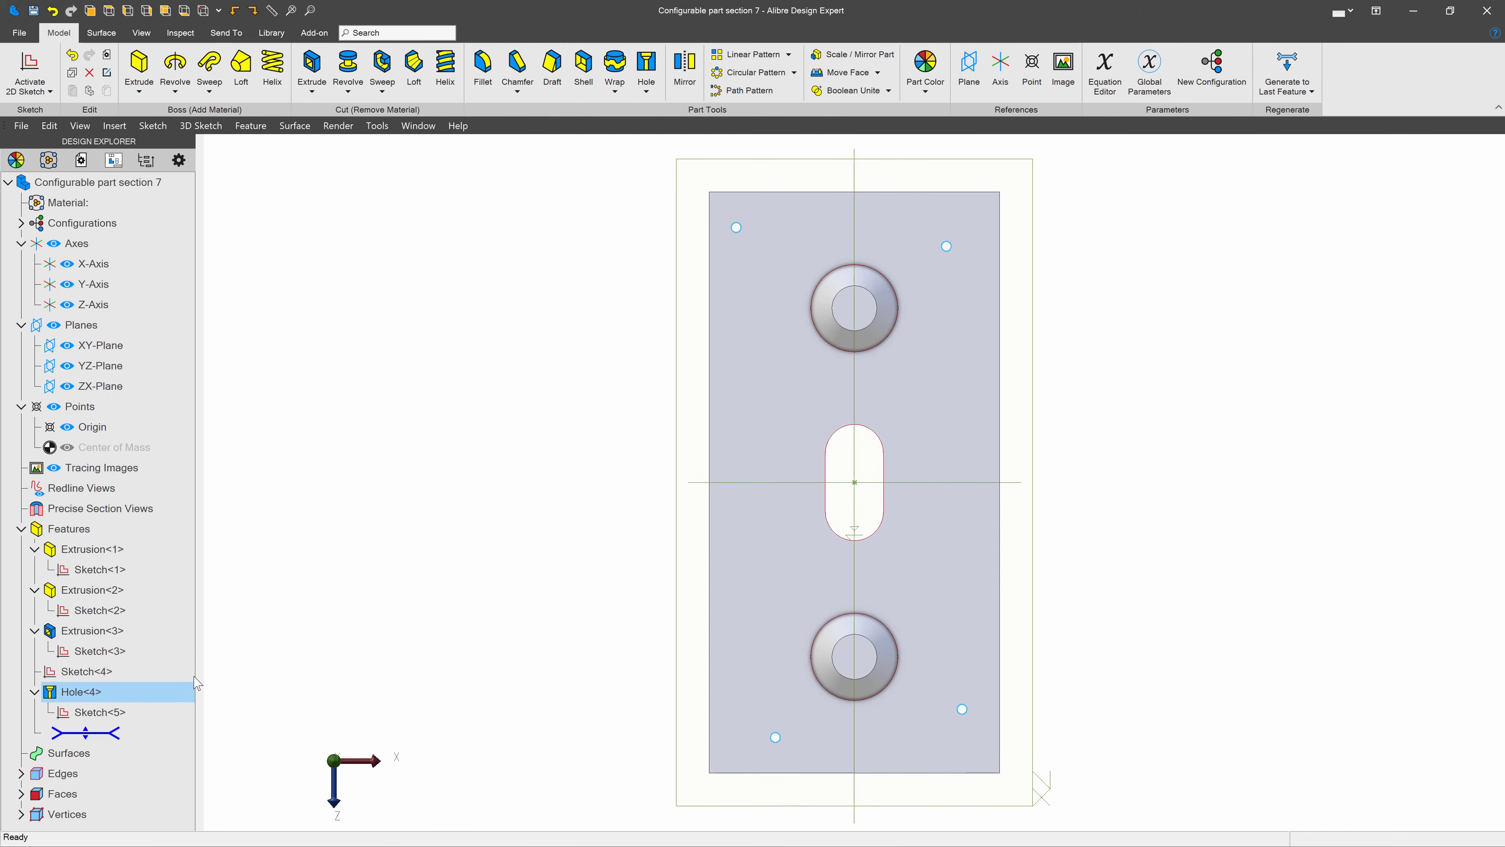
Step: Edit the hole feature's sketch and draw a reference rectangle centred on the origin with one corner on a hole point
{"action": "right_click", "coordinate": [105, 714]}
{"action": "left_click", "coordinate": [130, 728]}
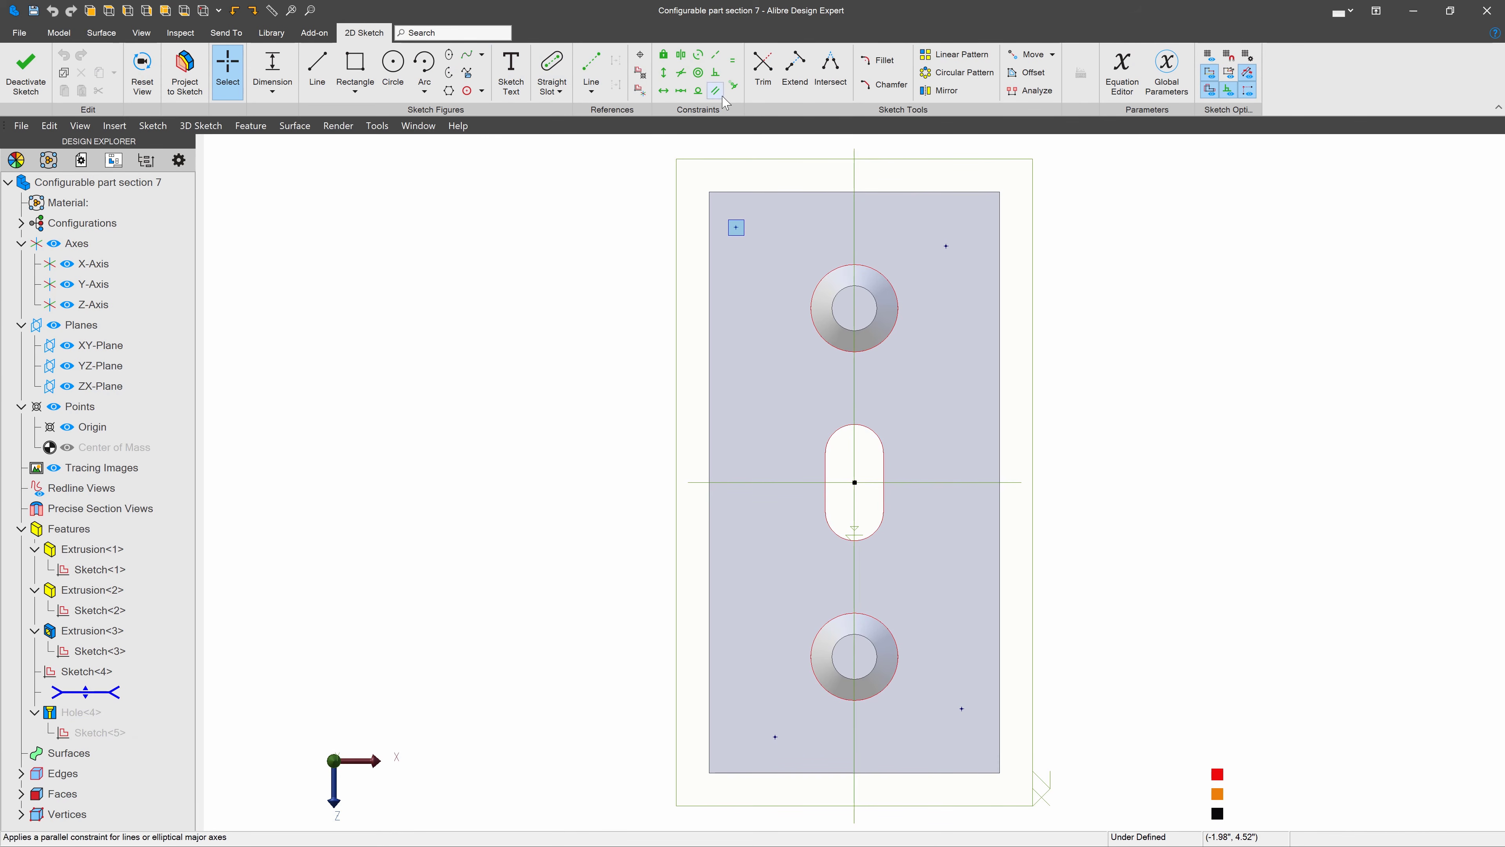
{"action": "left_click", "coordinate": [590, 86]}
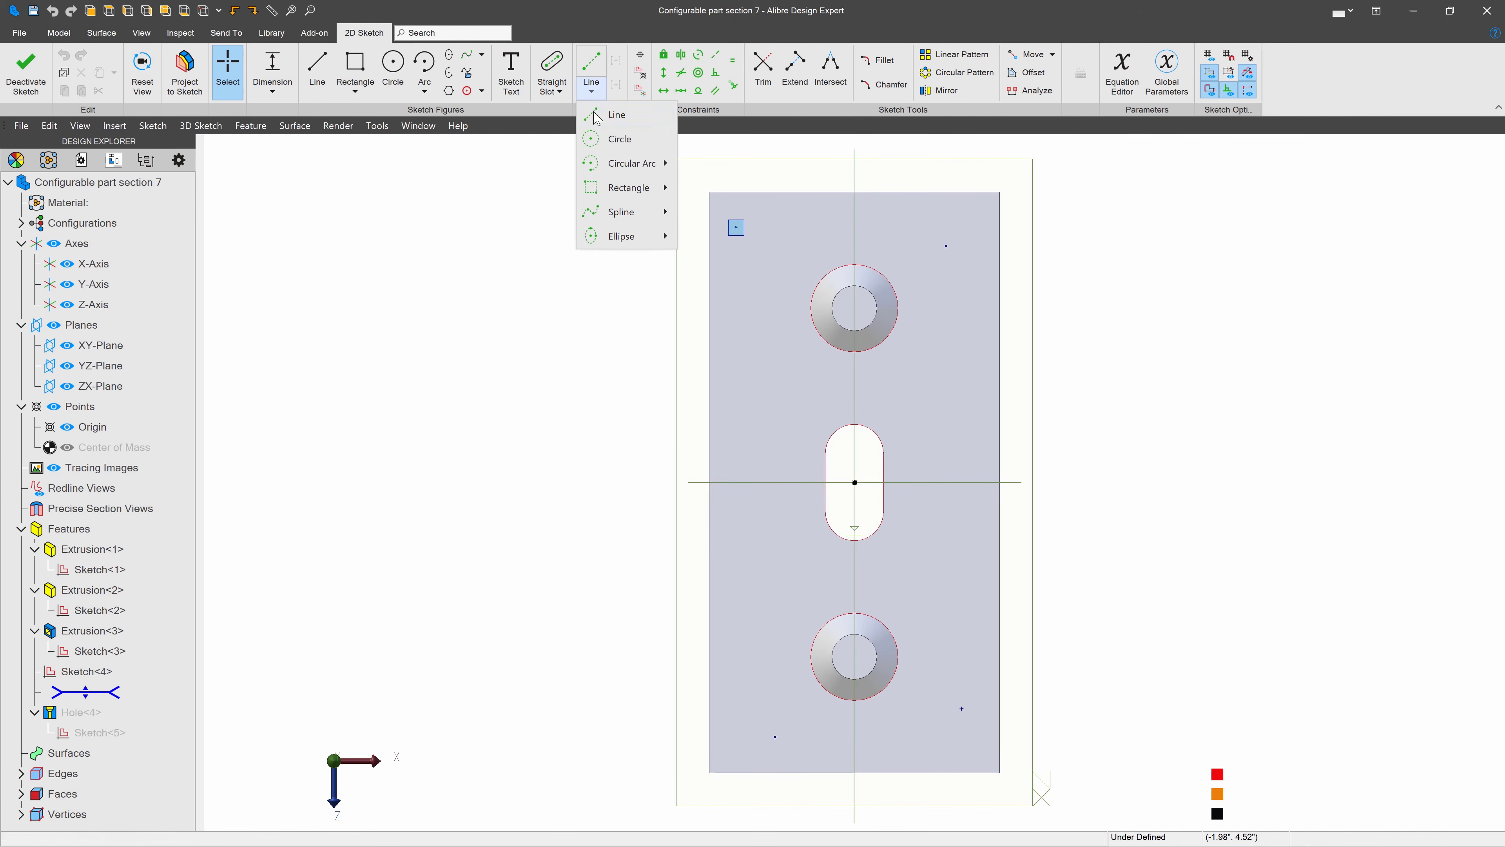
{"action": "mouse_move", "coordinate": [616, 191]}
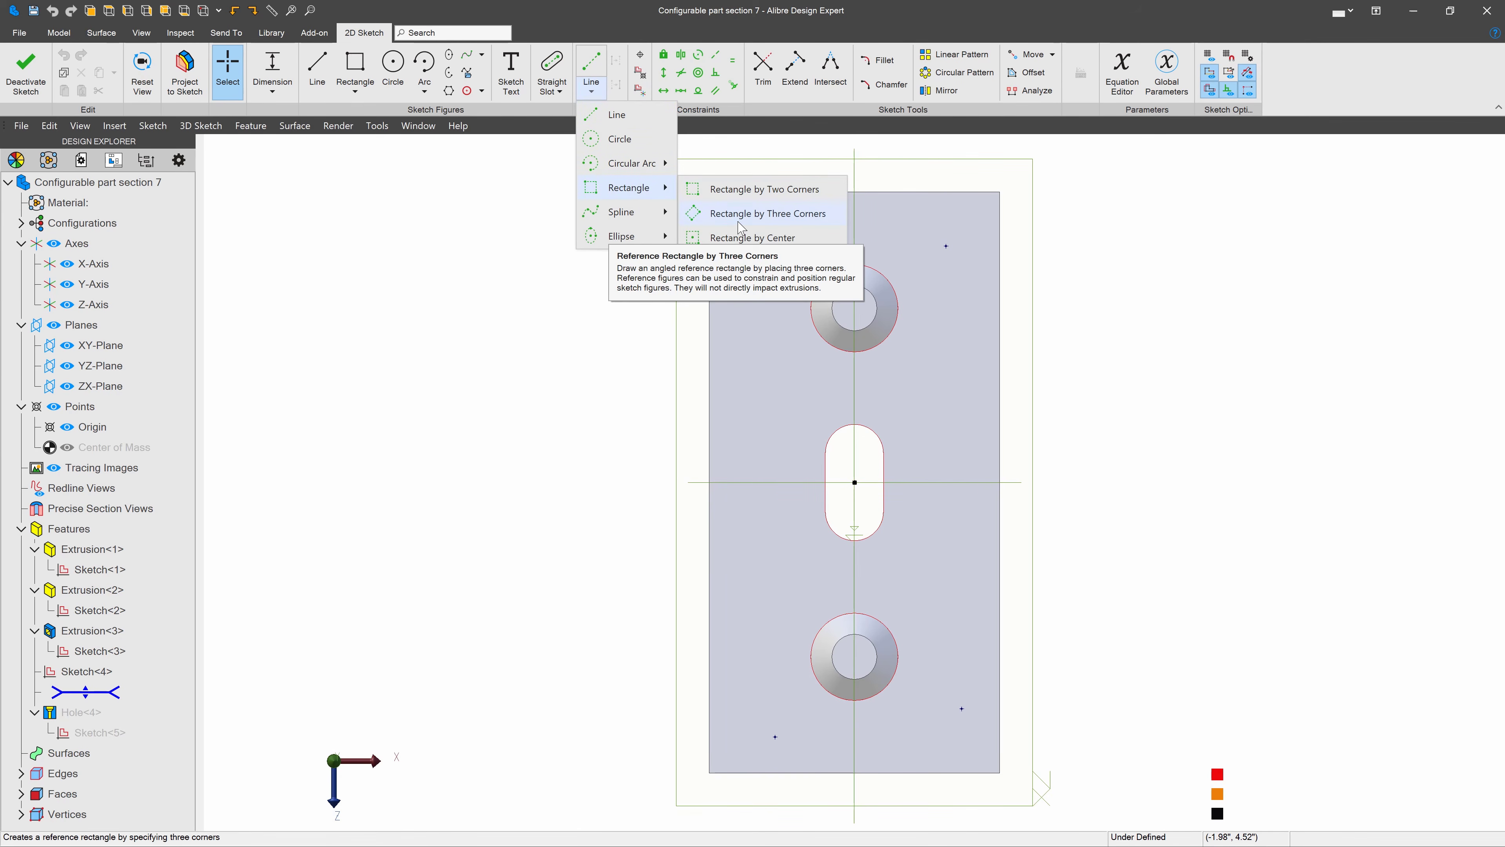
{"action": "left_click", "coordinate": [748, 237]}
{"action": "left_click", "coordinate": [854, 482]}
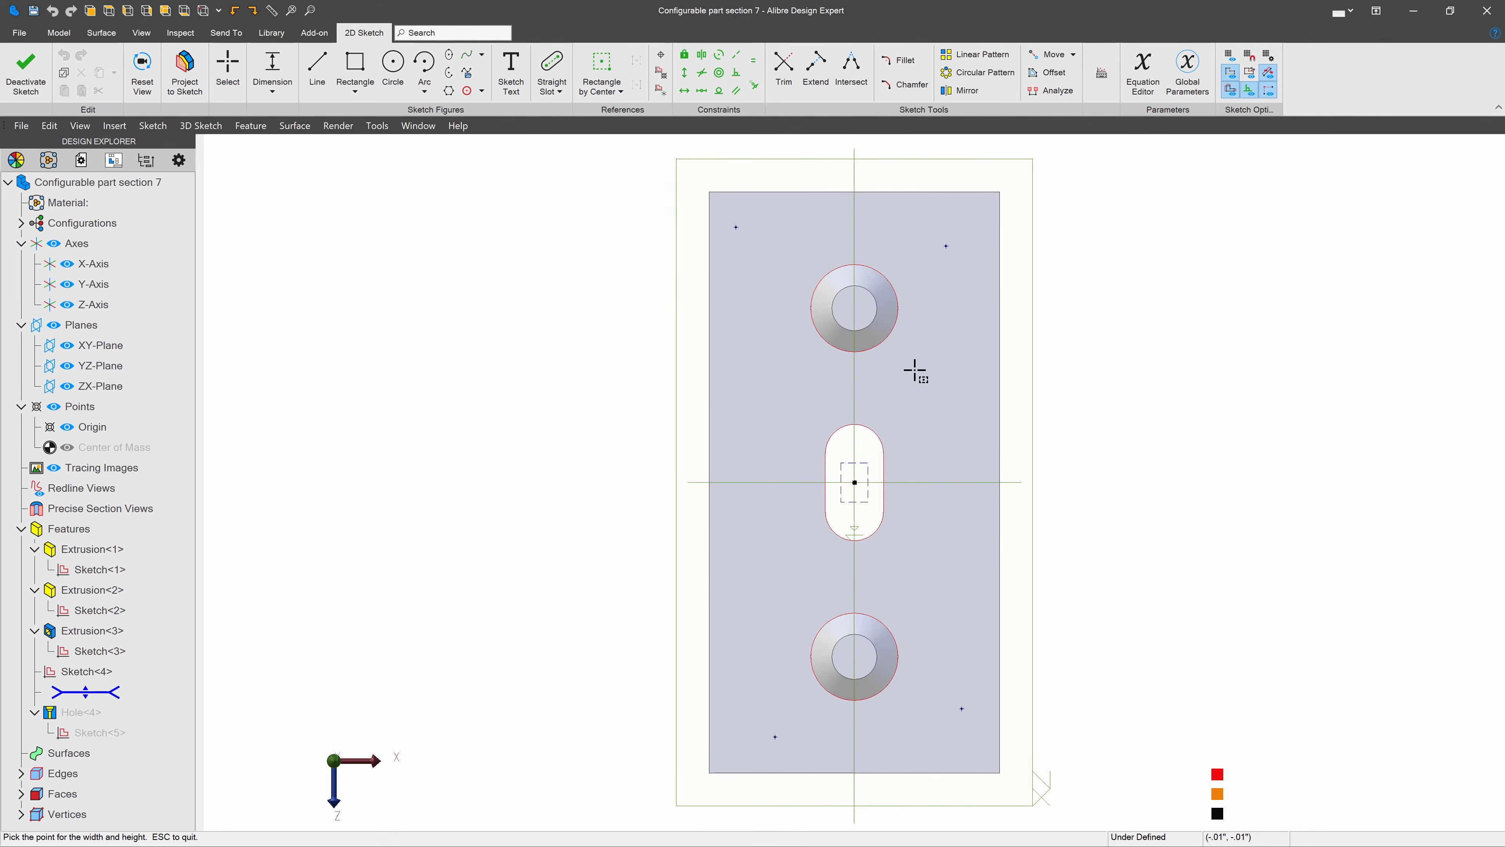
{"action": "left_click", "coordinate": [946, 246]}
{"action": "key", "text": "Escape"}
Step: Apply coincident constraints between the other three hole points and the corners of the reference rectangle
{"action": "left_click", "coordinate": [753, 85]}
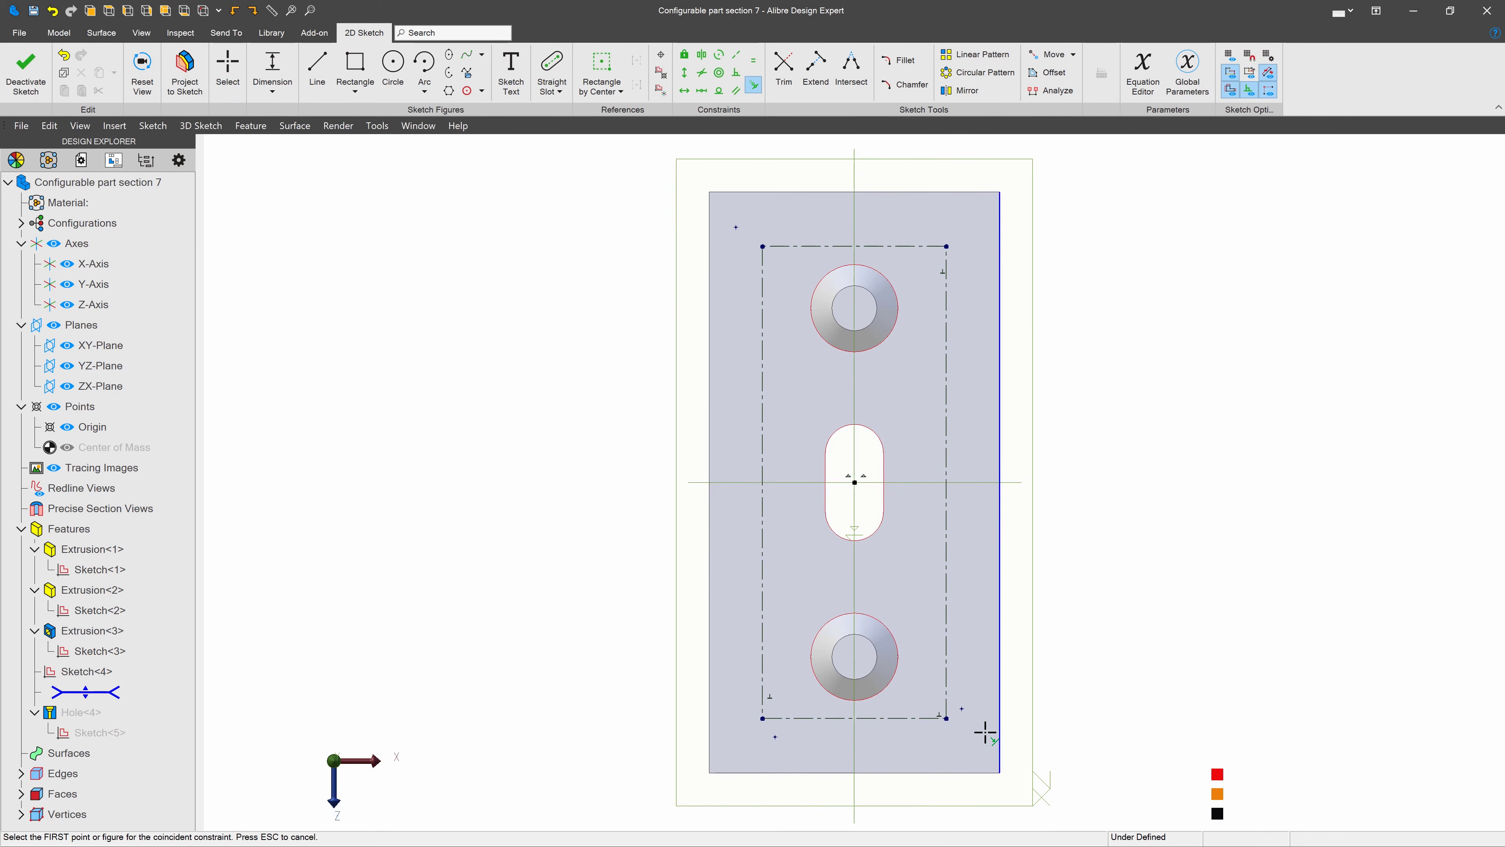
{"action": "left_click", "coordinate": [961, 709]}
{"action": "left_click", "coordinate": [947, 718]}
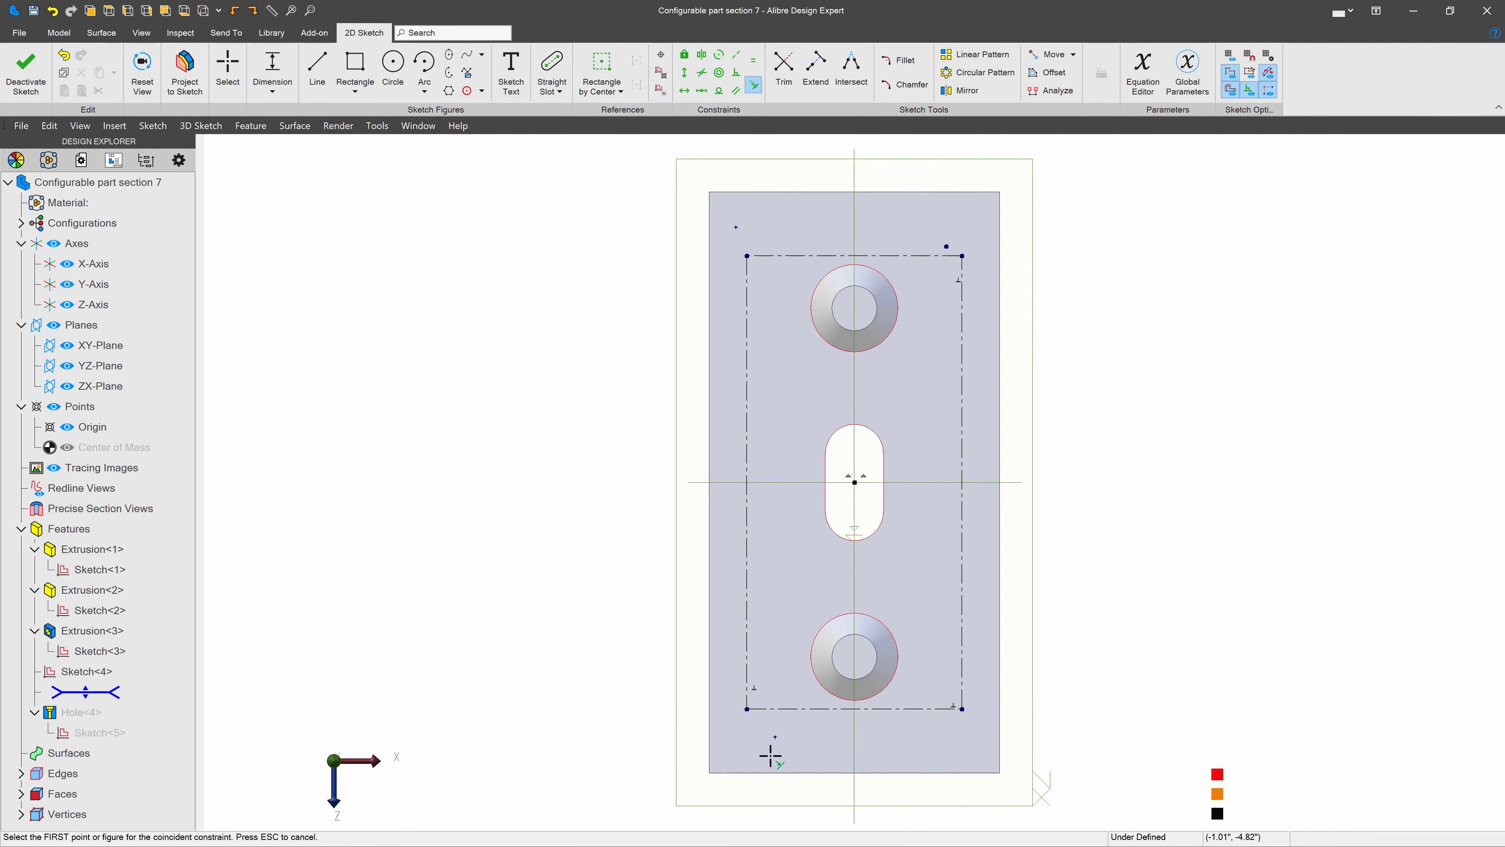
{"action": "left_click", "coordinate": [775, 736]}
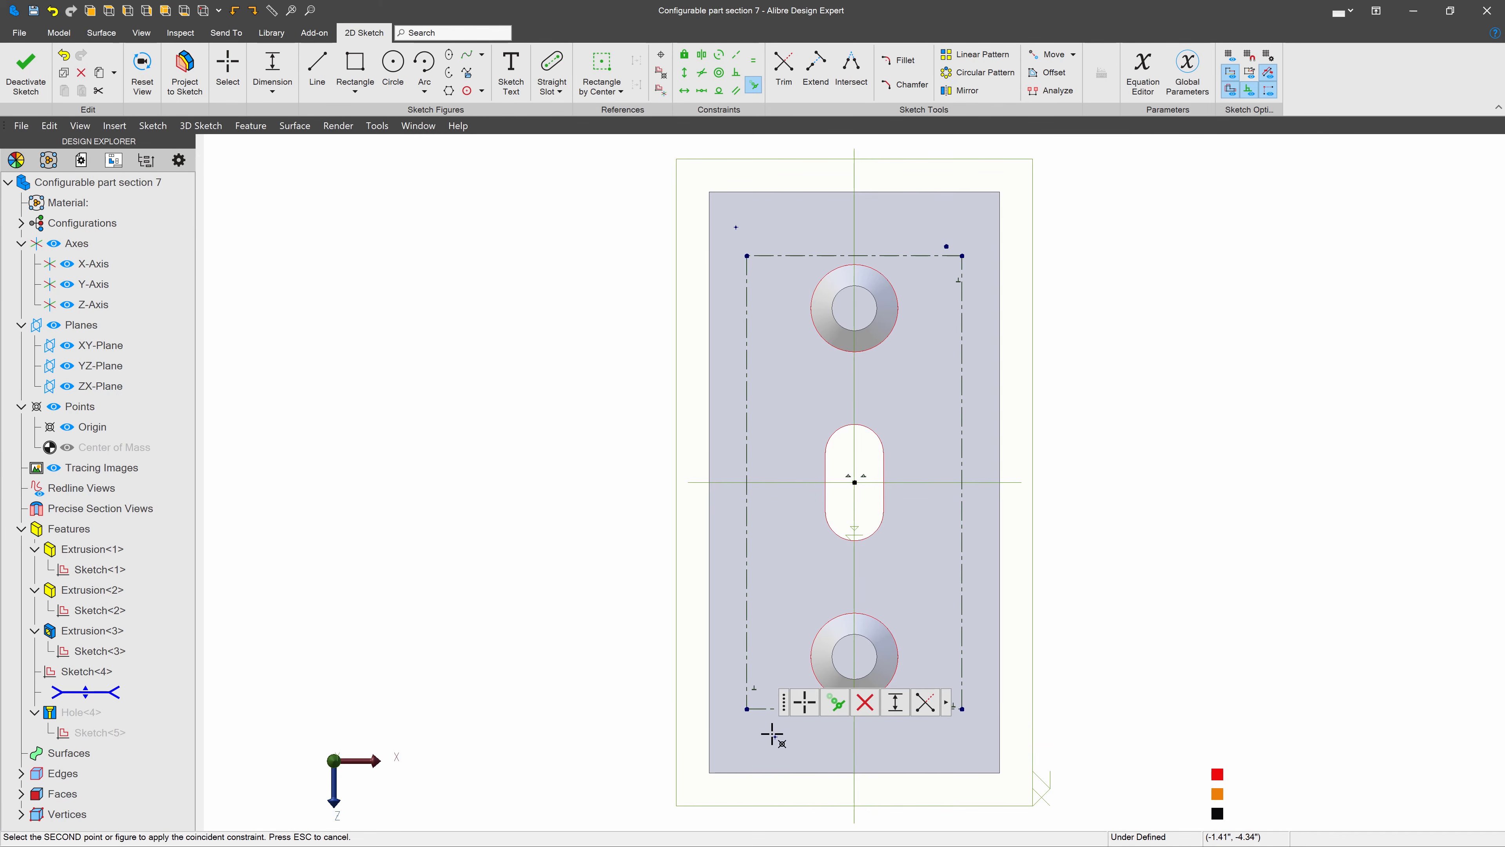
{"action": "left_click", "coordinate": [747, 708]}
{"action": "left_click", "coordinate": [736, 227]}
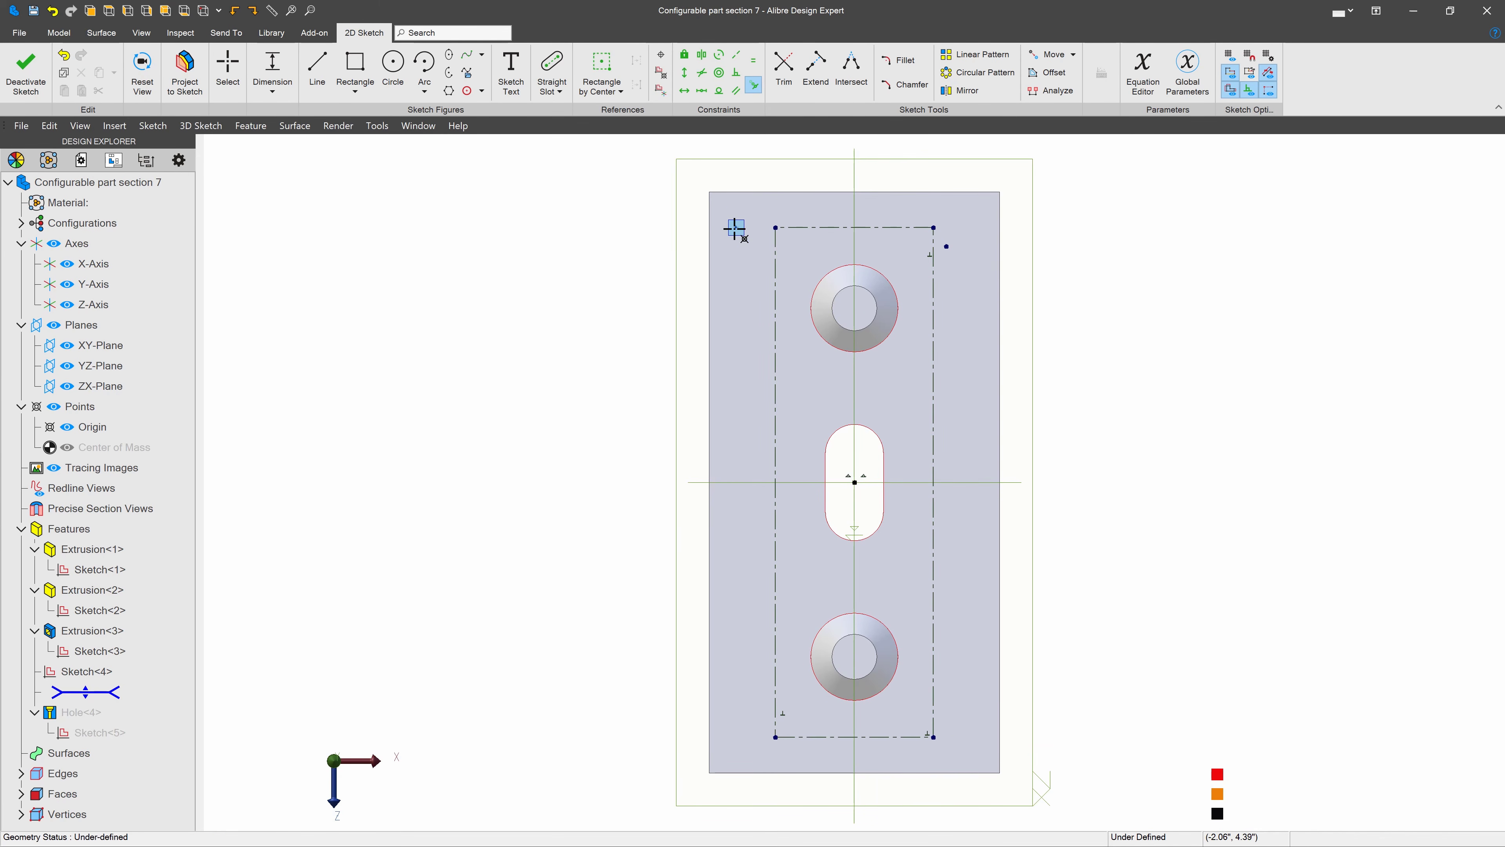
{"action": "left_click", "coordinate": [772, 227]}
{"action": "key", "text": "Escape"}
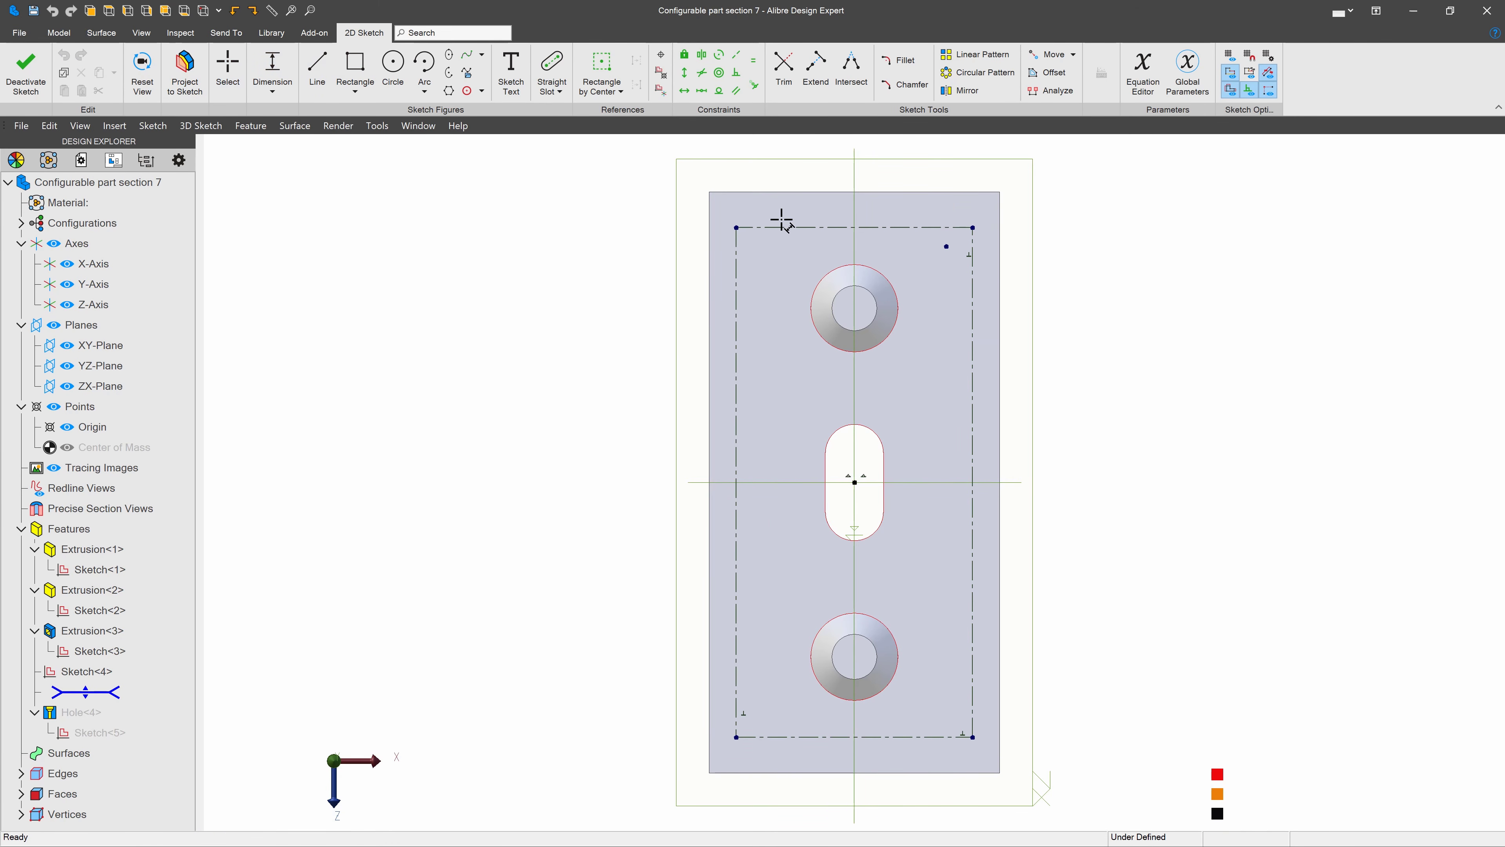
Step: Dimension the reference rectangle 4 inches wide and 8.5 inches long
{"action": "left_click", "coordinate": [852, 227]}
{"action": "left_click", "coordinate": [813, 159]}
{"action": "type", "text": "4.072033\""}
{"action": "key", "text": "Return"}
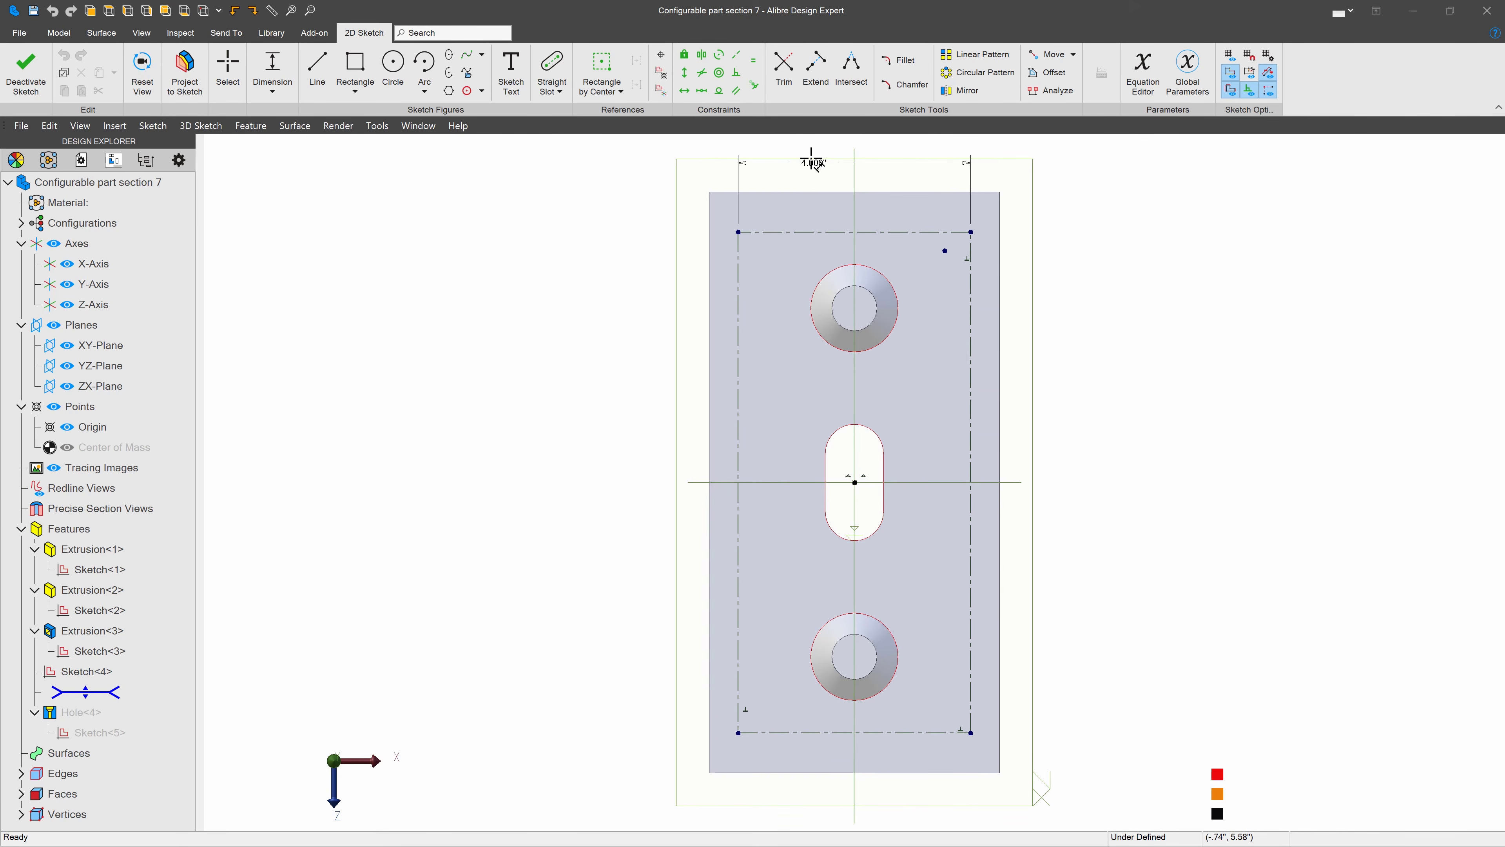
{"action": "left_click", "coordinate": [970, 350]}
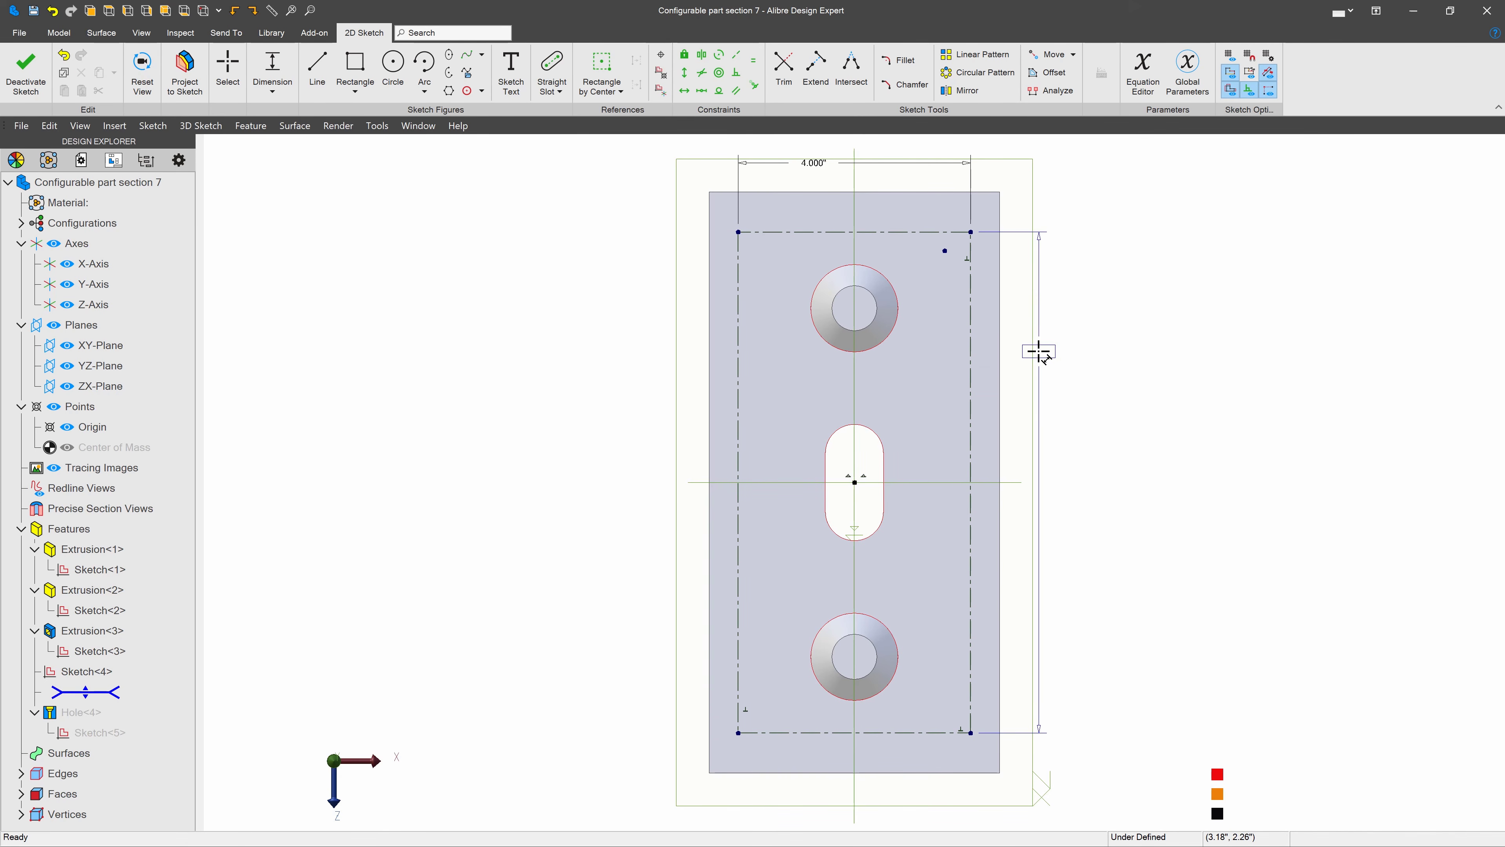
{"action": "left_click", "coordinate": [1038, 351]}
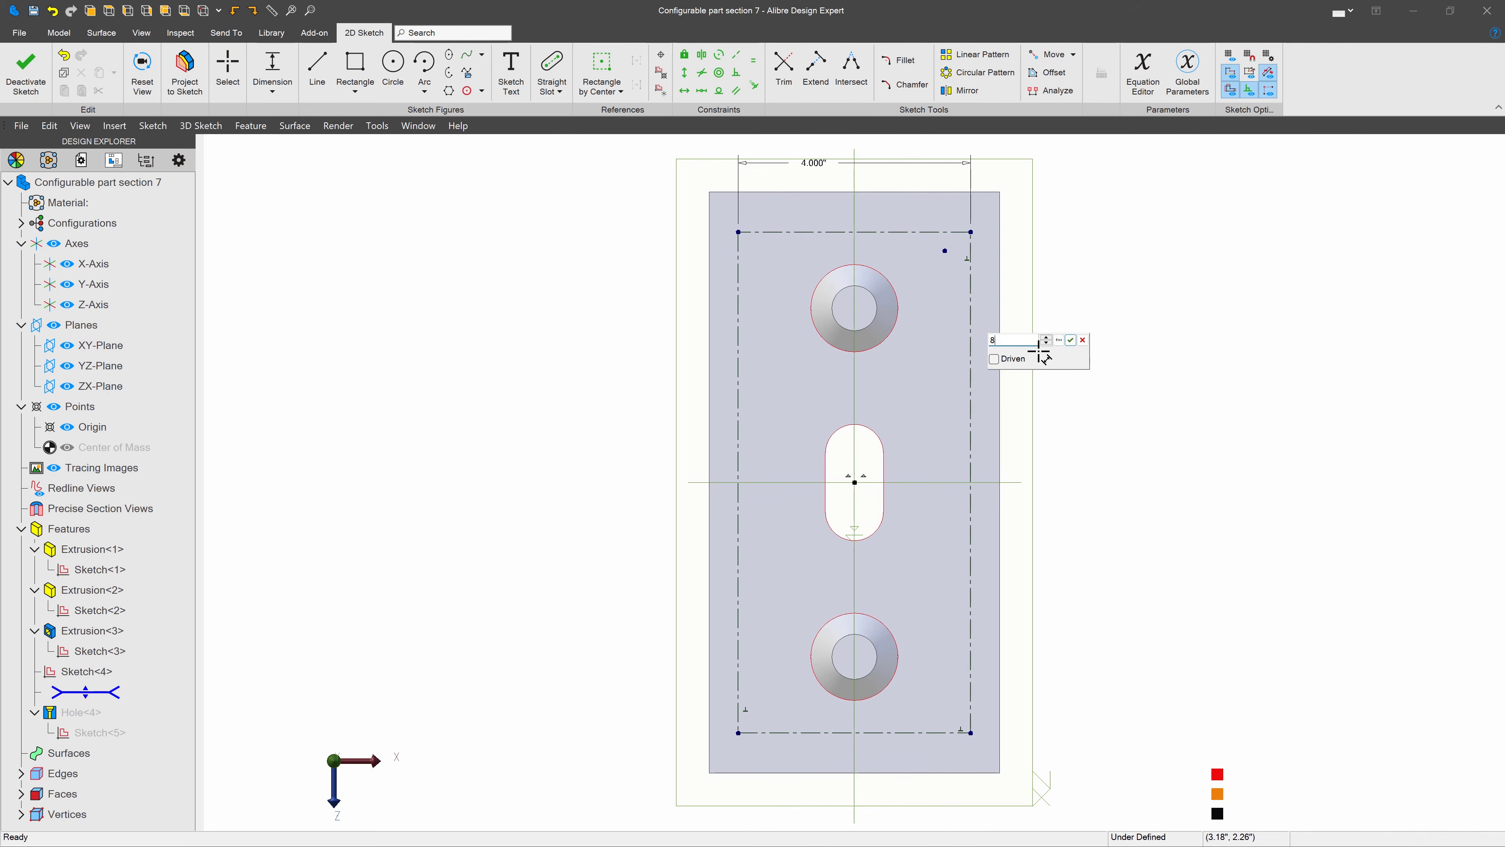
{"action": "type", "text": "8.5"}
{"action": "key", "text": "Return"}
{"action": "key", "text": "Escape"}
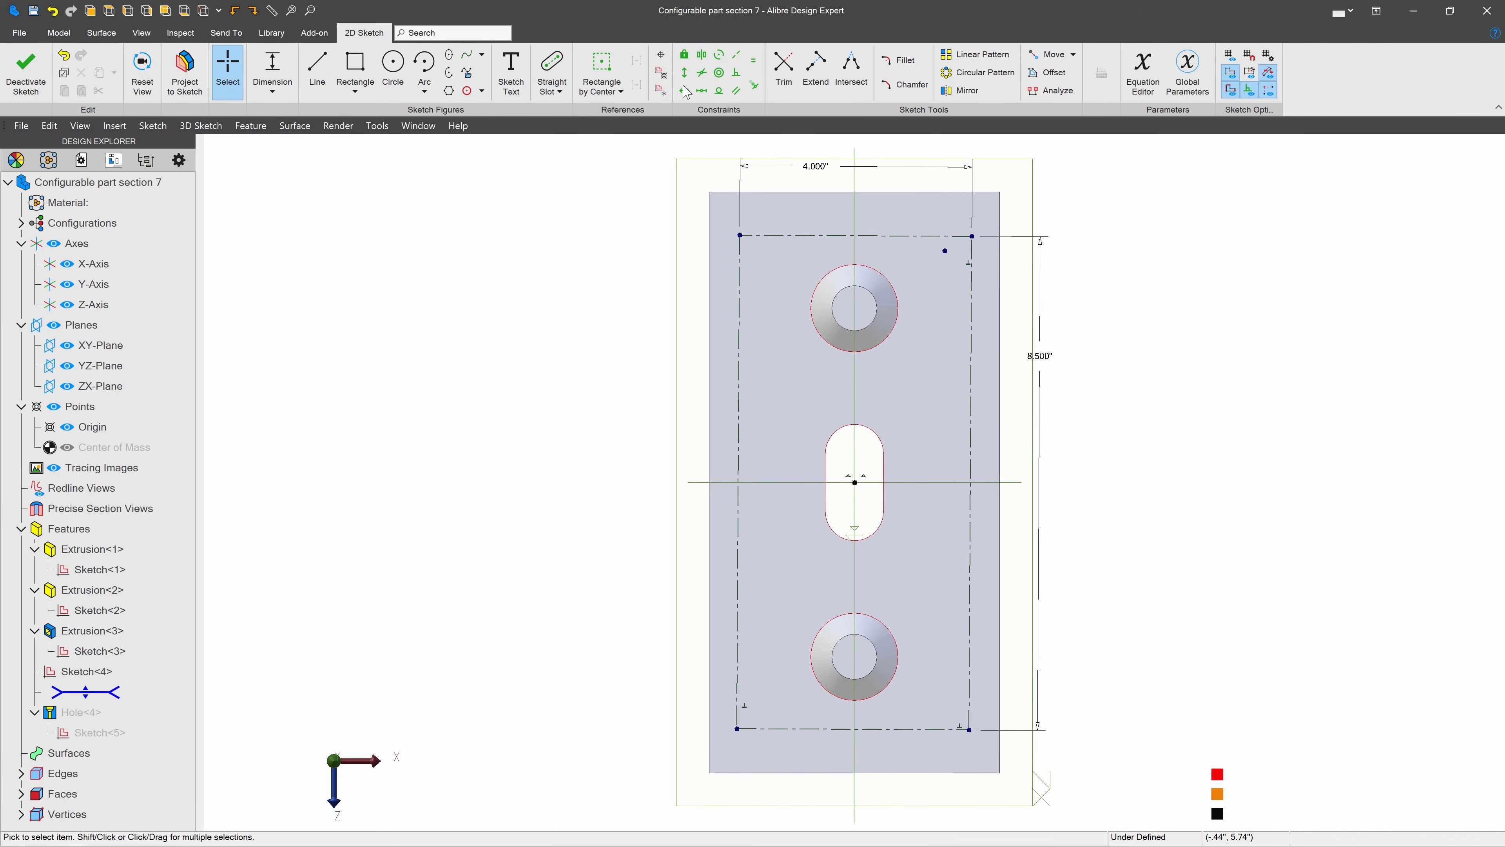
Step: Constrain the reference rectangle's short upper edge to be horizontal and finish editing the hole sketch
{"action": "left_click", "coordinate": [685, 90]}
{"action": "left_click", "coordinate": [776, 236]}
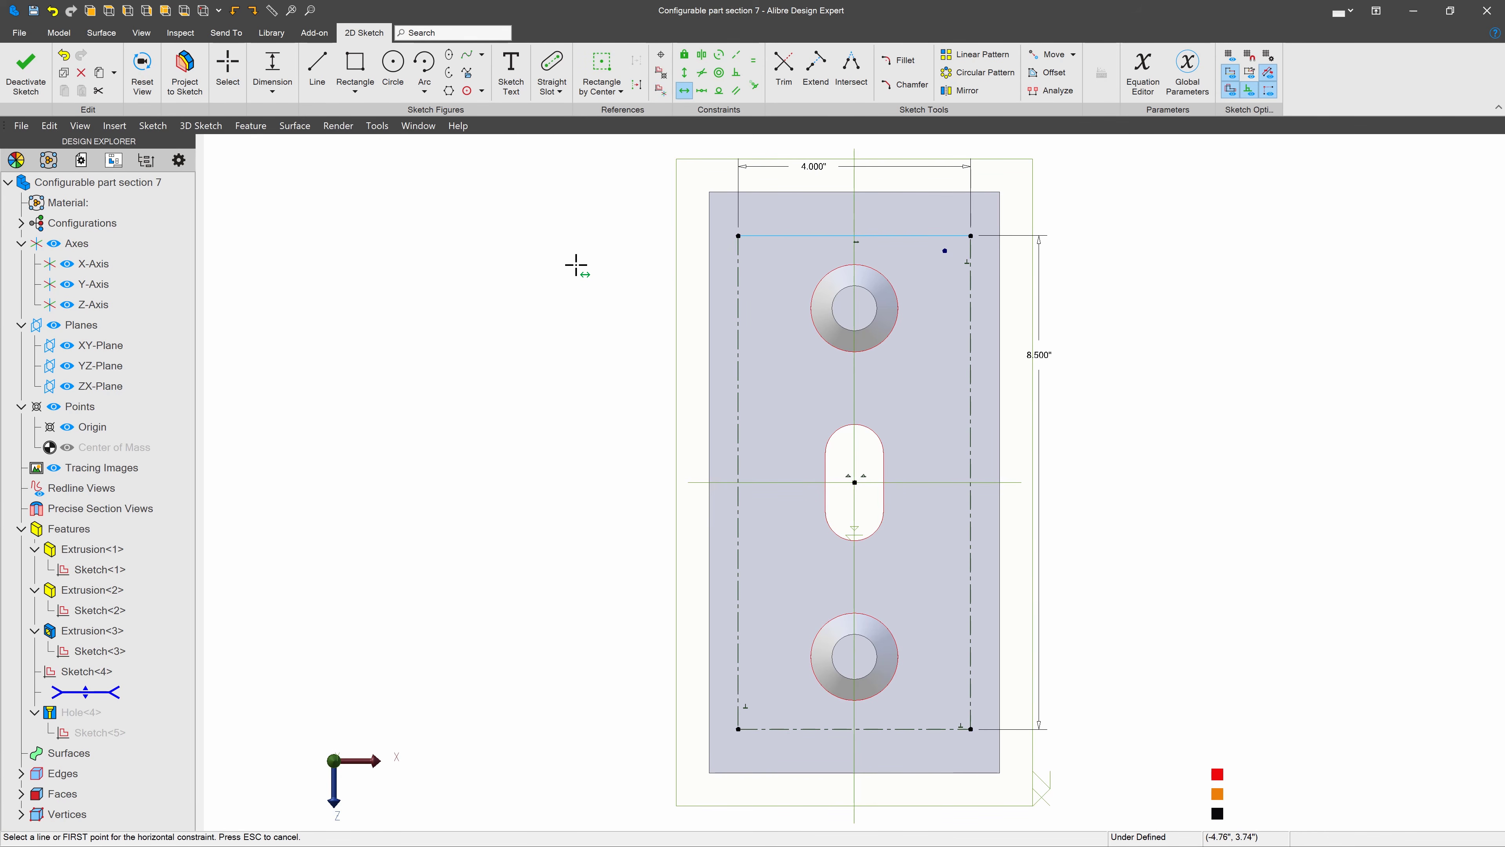
{"action": "key", "text": "Escape"}
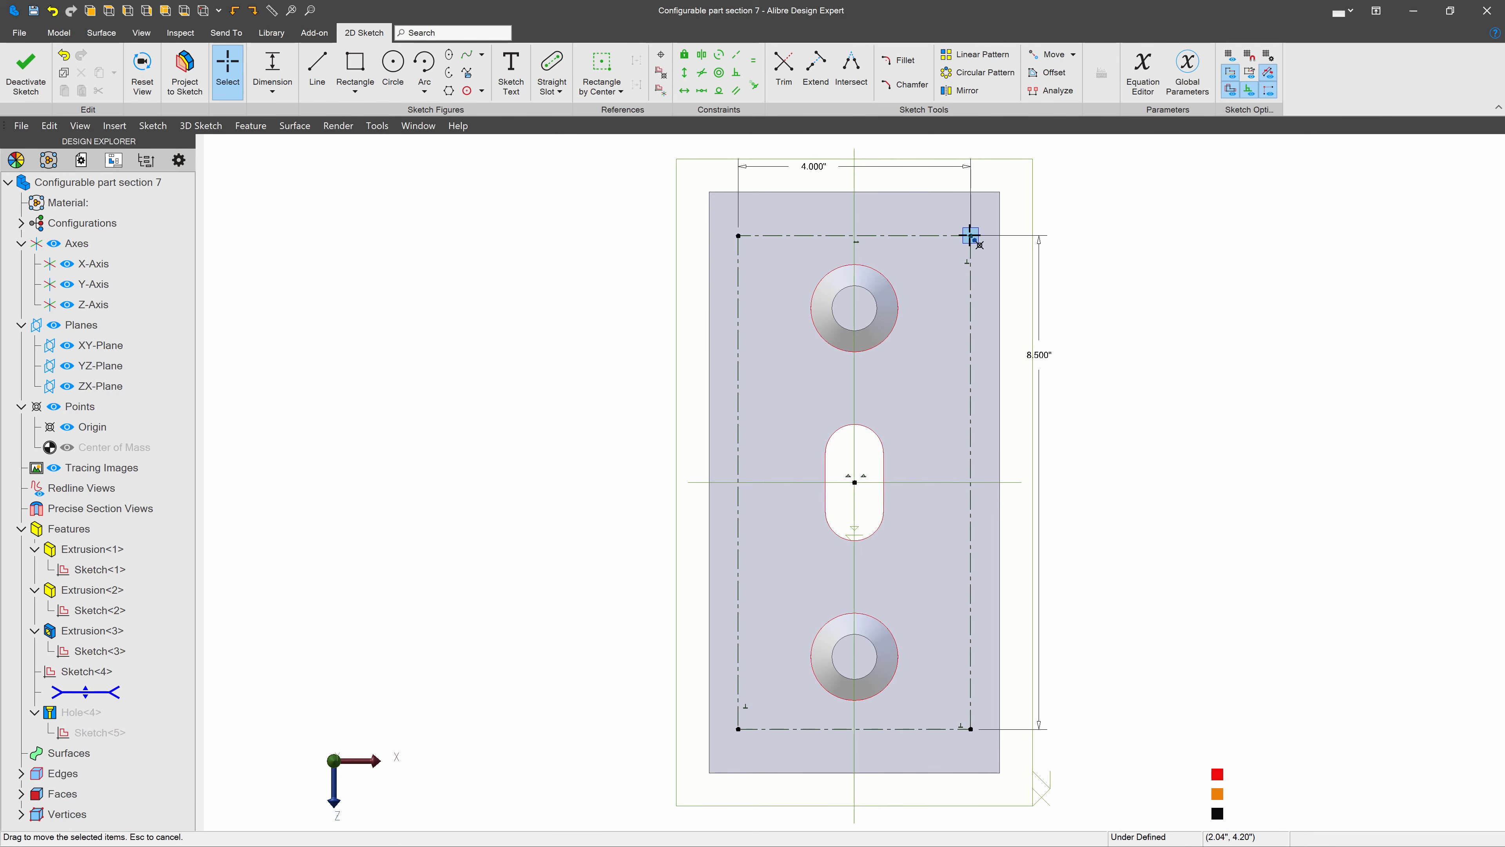
{"action": "left_click", "coordinate": [25, 69]}
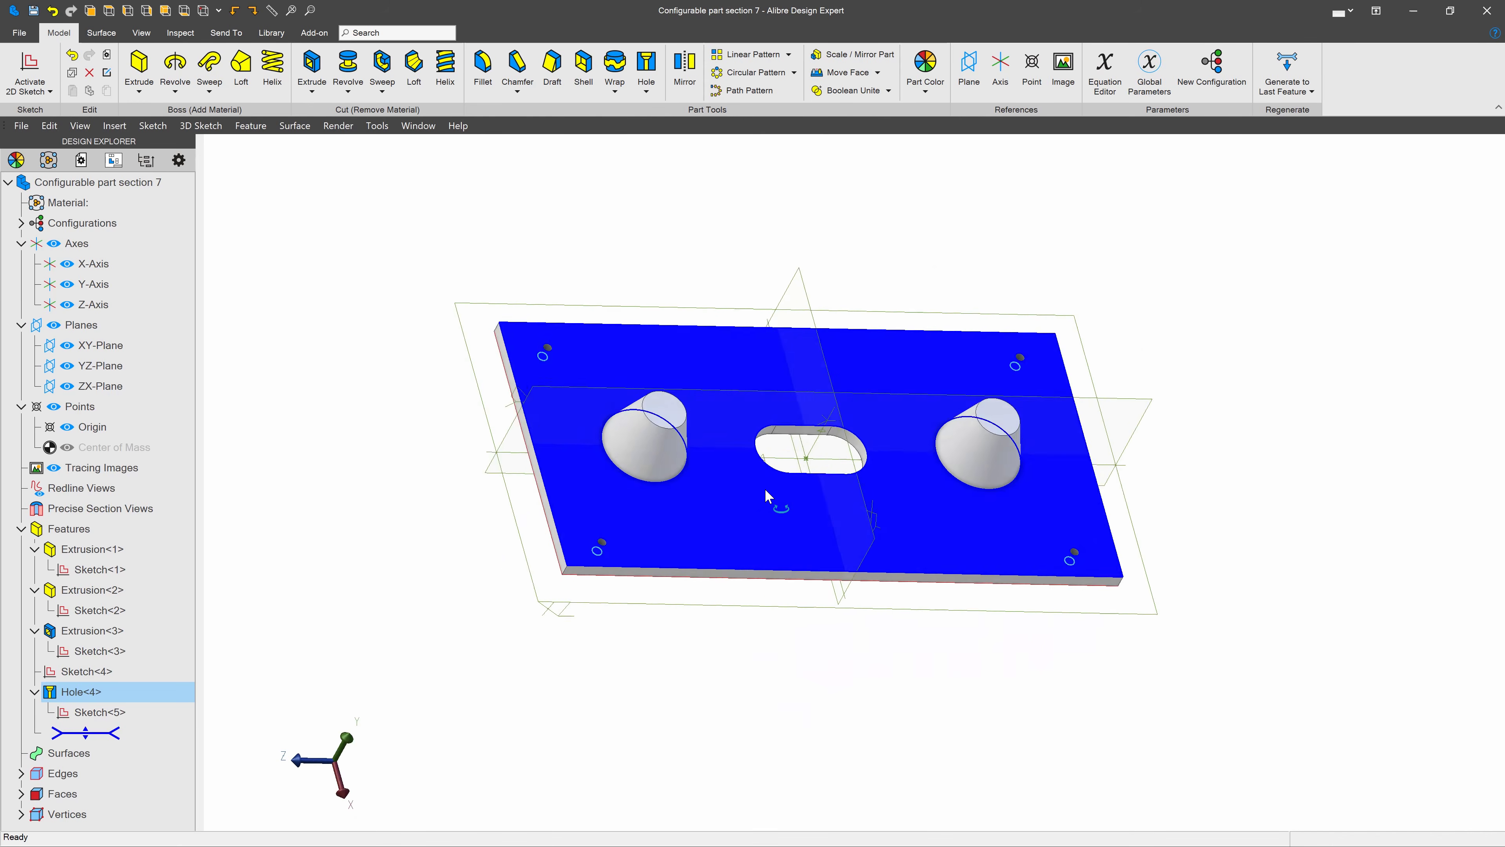
{"action": "scroll", "coordinate": [546, 331], "scroll_direction": "up", "scroll_amount": 10}
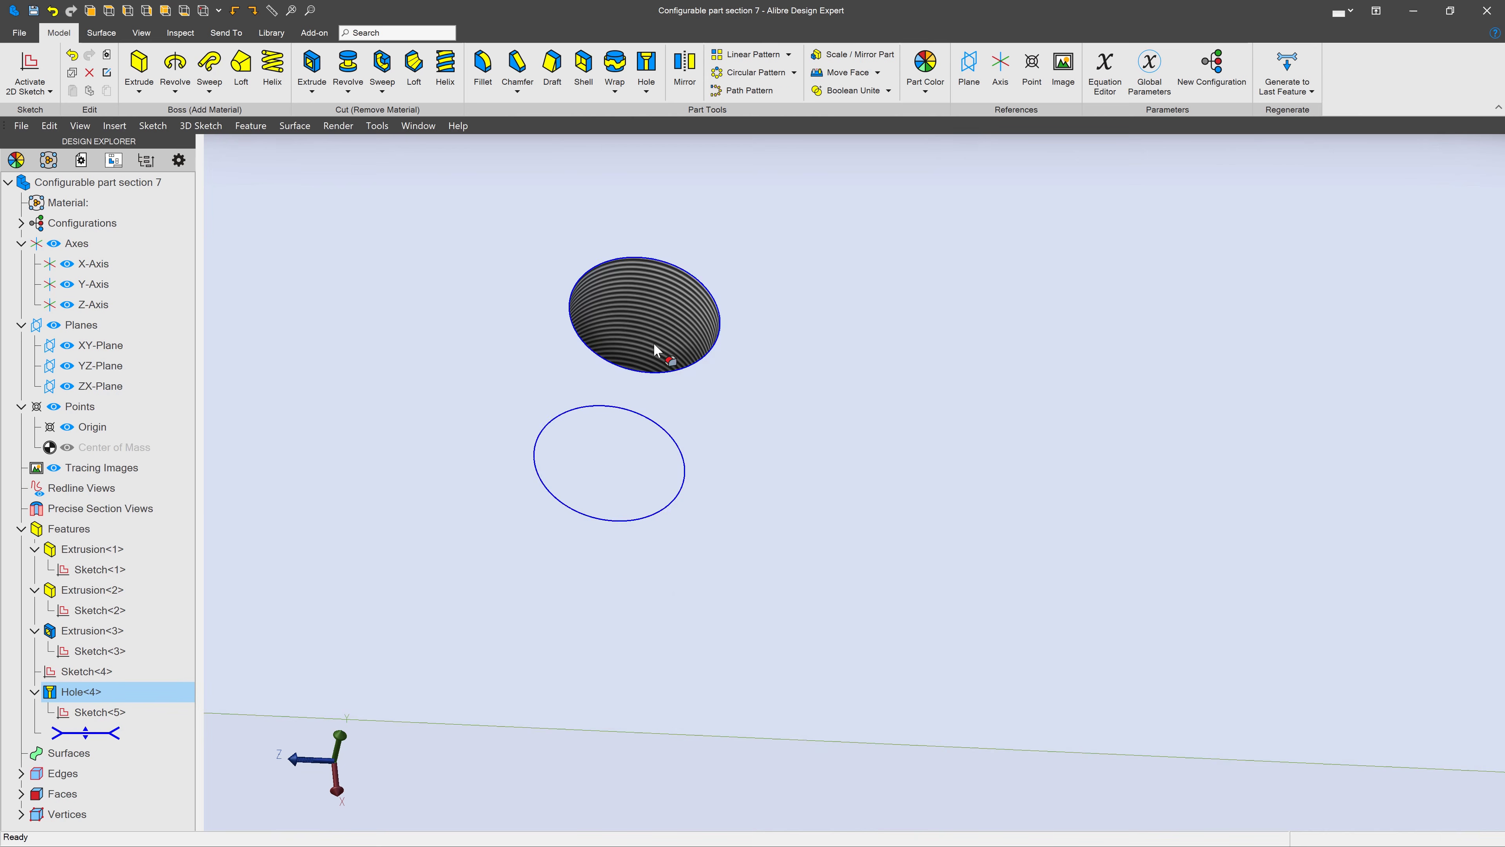
Step: Start adding the part with the four threaded corner holes to the library and save its pending changes
{"action": "scroll", "coordinate": [650, 311], "scroll_direction": "down", "scroll_amount": 10}
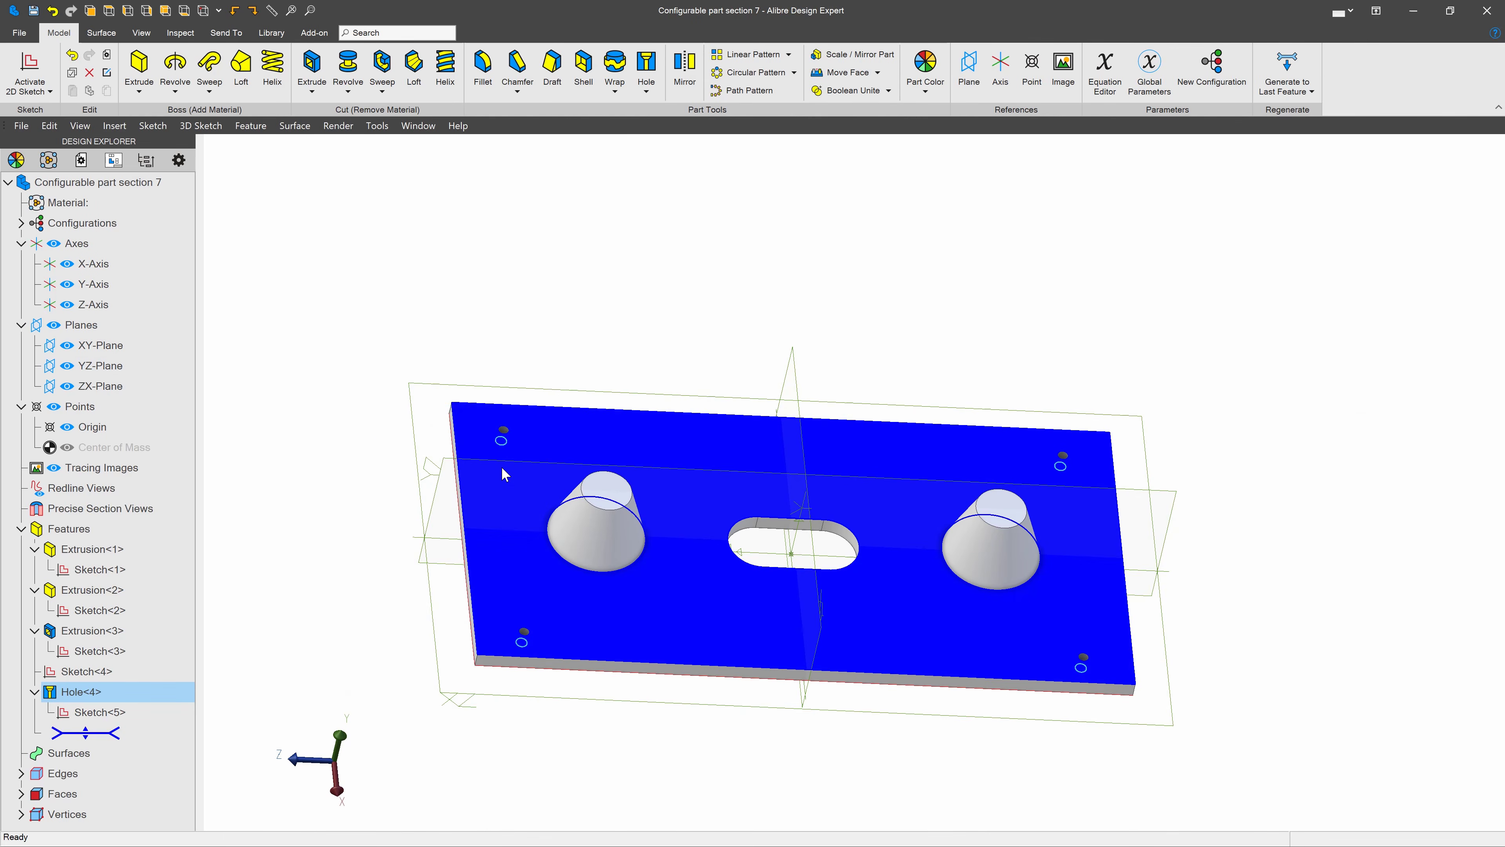
{"action": "mouse_move", "coordinate": [855, 614]}
{"action": "middle_mouse_down"}
{"action": "mouse_move", "coordinate": [842, 597]}
{"action": "mouse_move", "coordinate": [869, 603]}
{"action": "middle_mouse_up"}
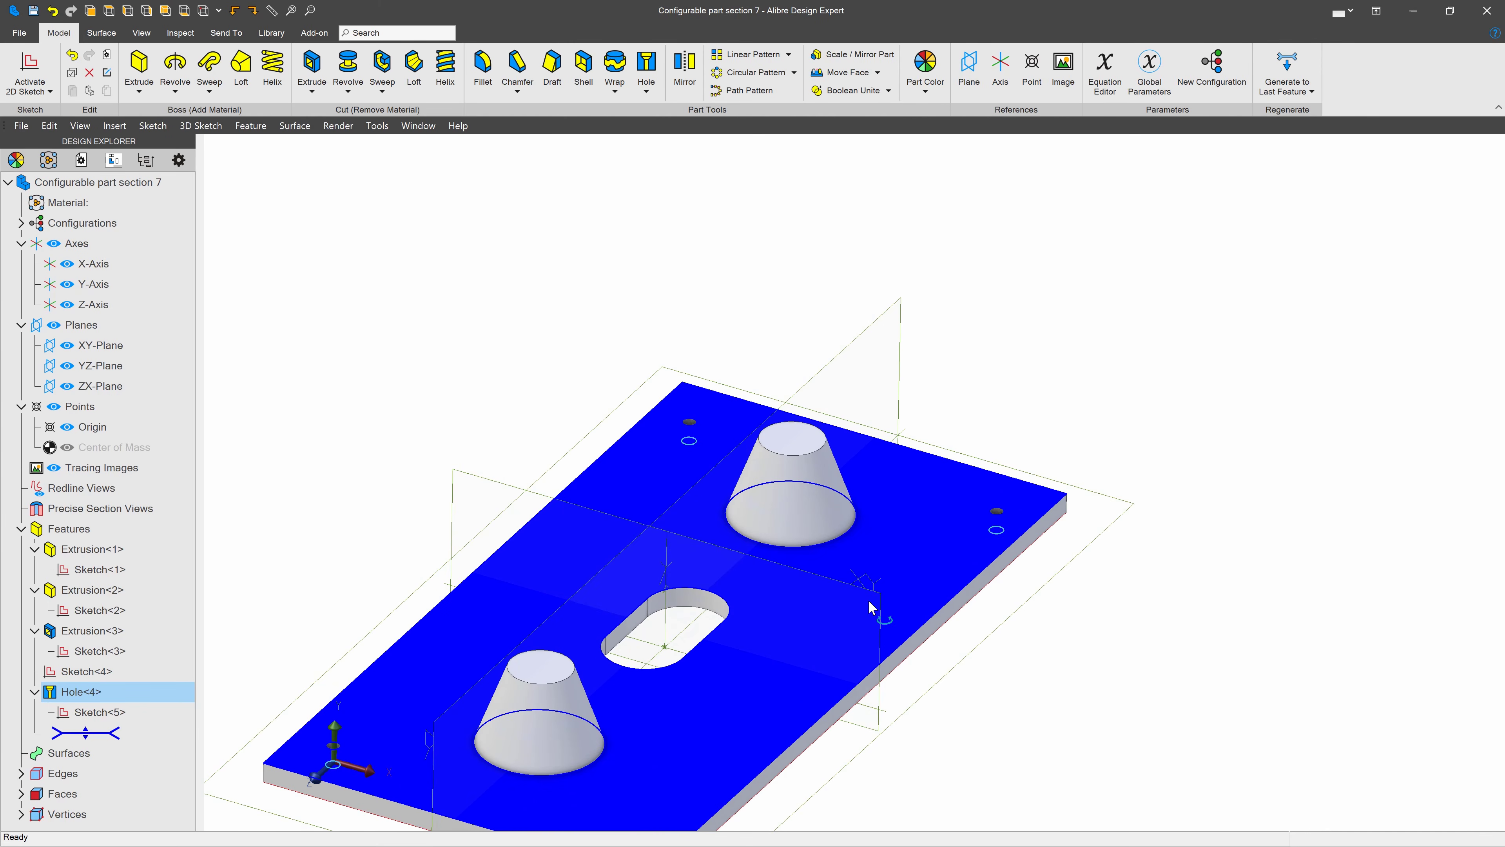
{"action": "scroll", "coordinate": [593, 350], "scroll_direction": "down", "scroll_amount": 3}
{"action": "scroll", "coordinate": [667, 627], "scroll_direction": "up", "scroll_amount": 3}
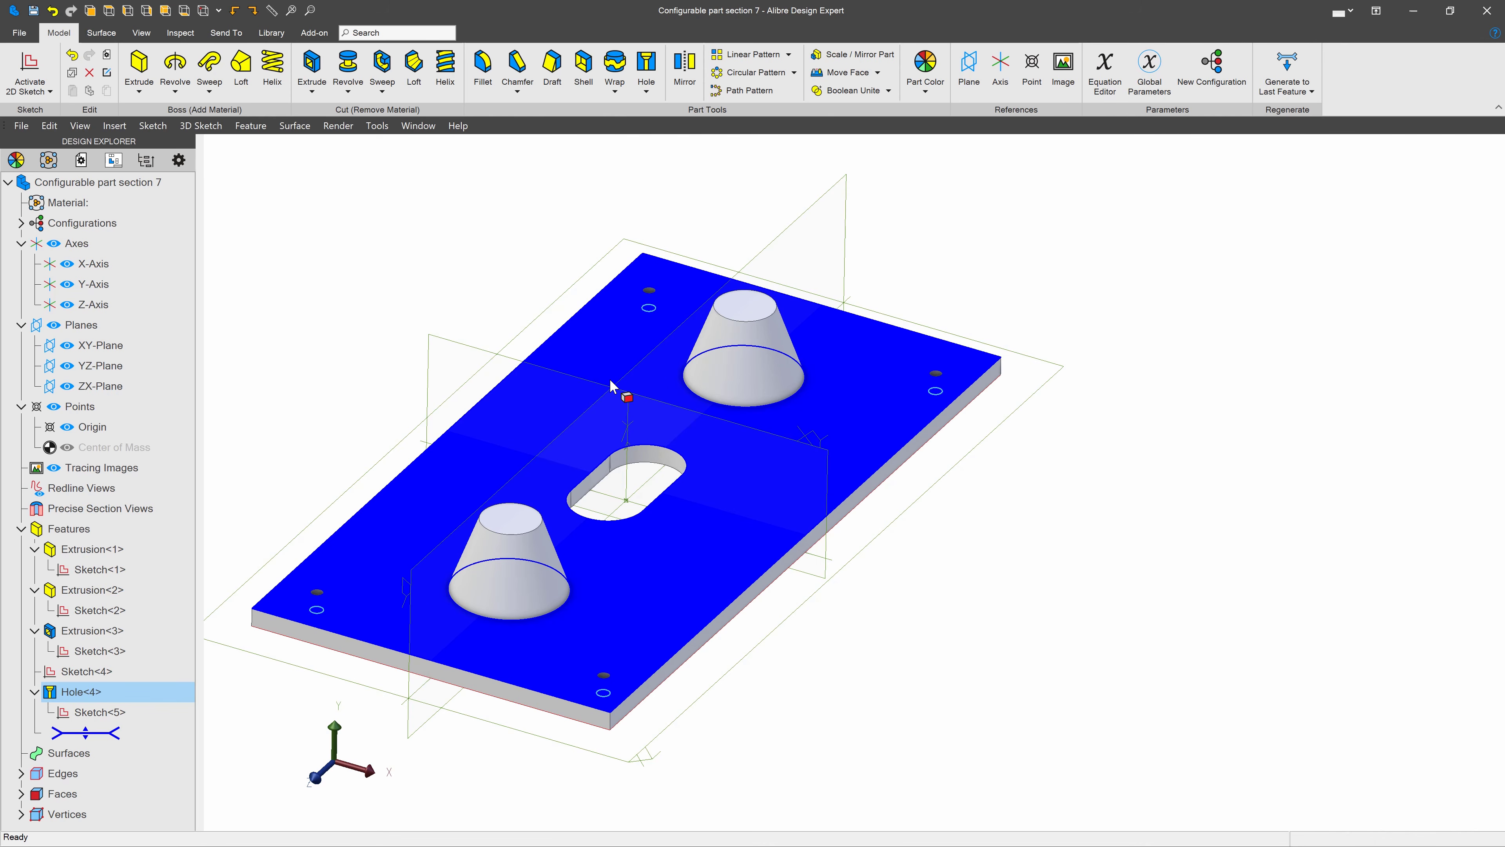
{"action": "left_click", "coordinate": [271, 32]}
{"action": "left_click", "coordinate": [17, 72]}
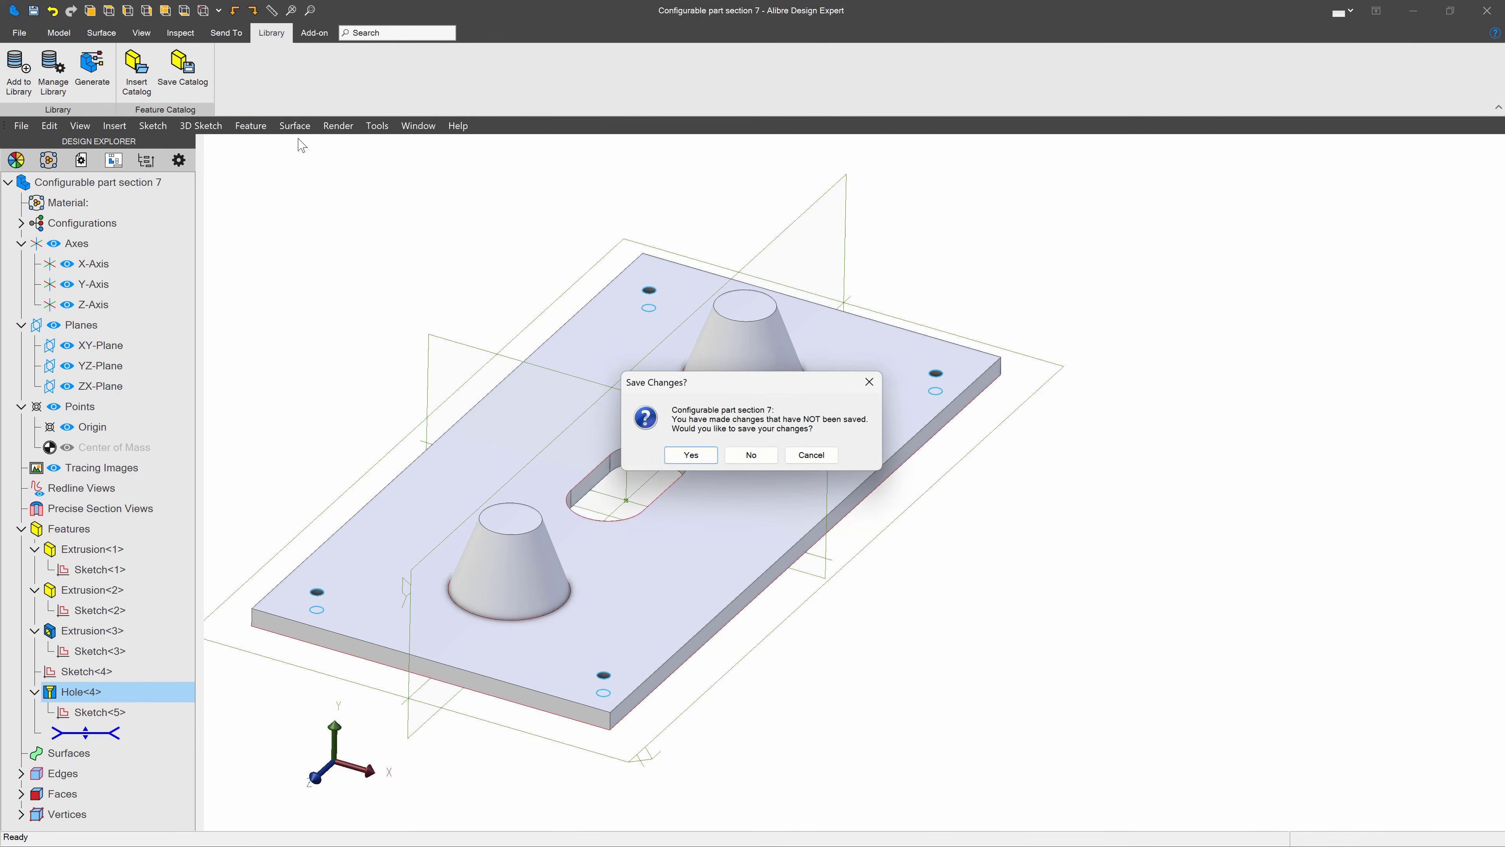
{"action": "left_click", "coordinate": [691, 455]}
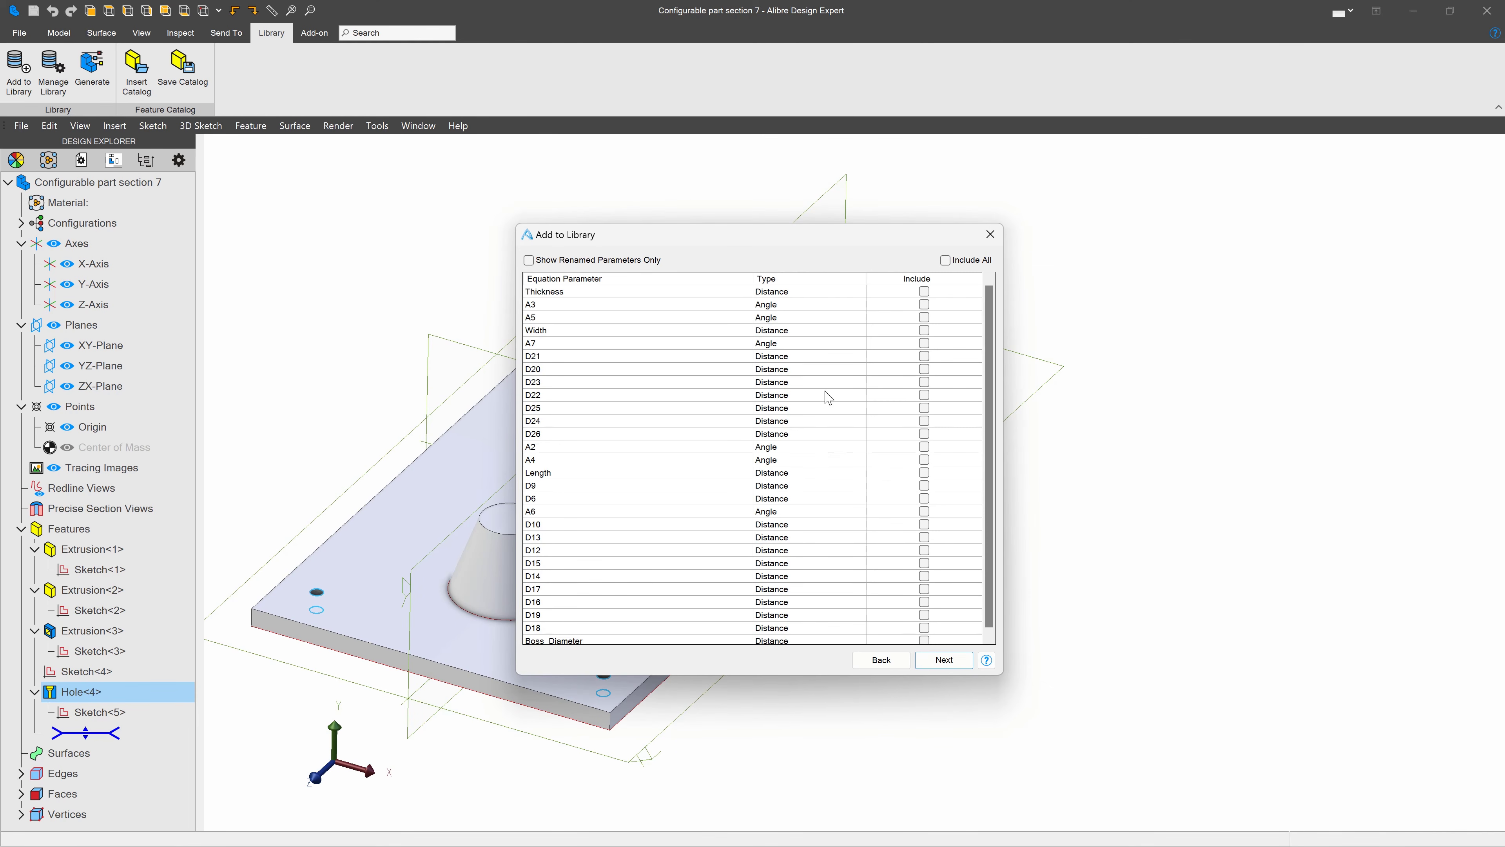
Step: Limit the equation parameters to renamed ones, include only Boss_Diameter, and proceed to the parameter setup
{"action": "left_click", "coordinate": [528, 260]}
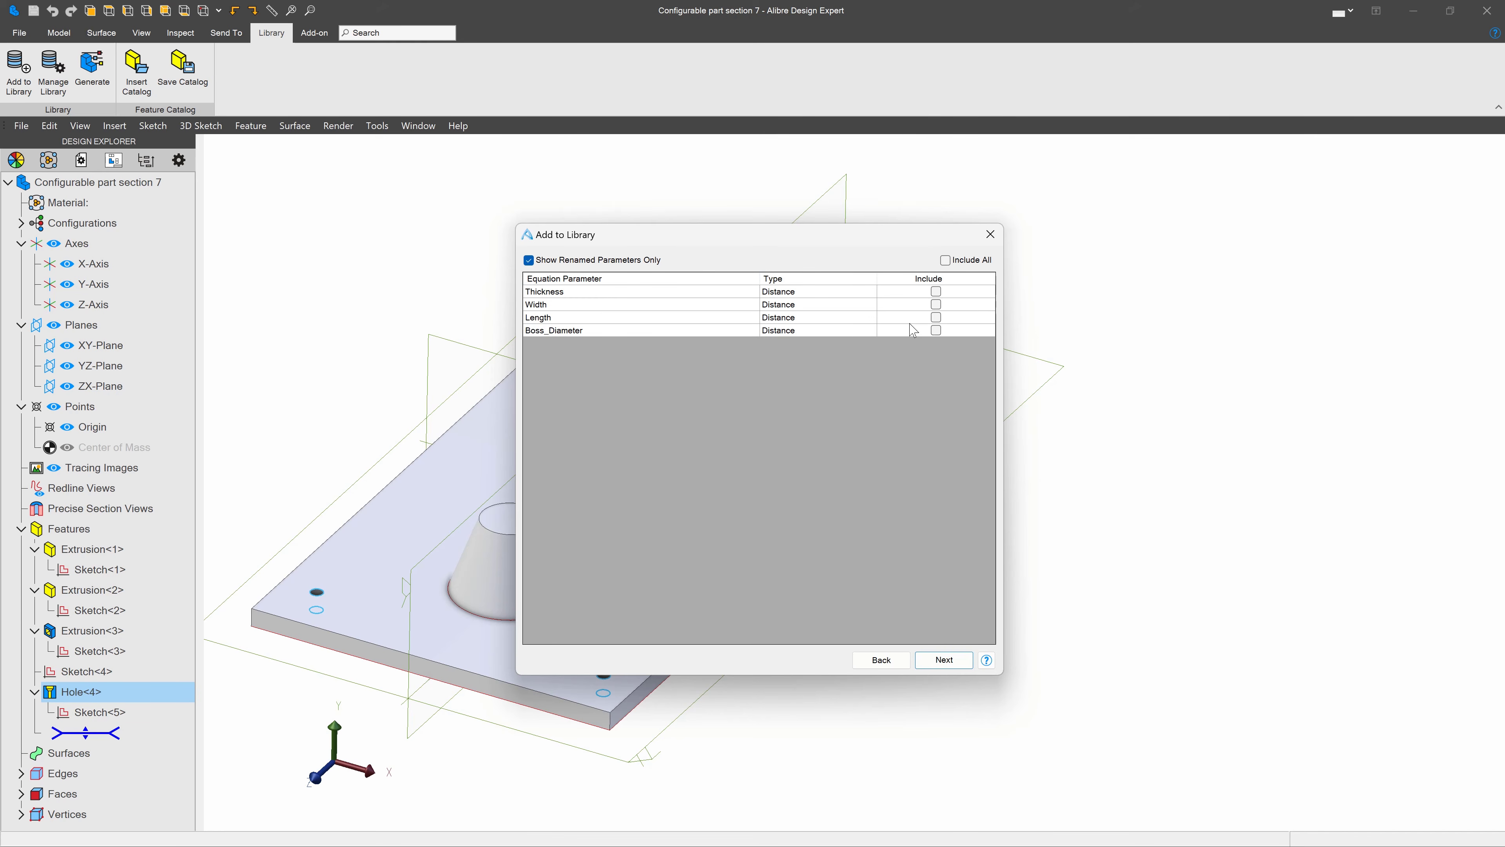
{"action": "left_click", "coordinate": [935, 330]}
{"action": "left_click", "coordinate": [945, 260]}
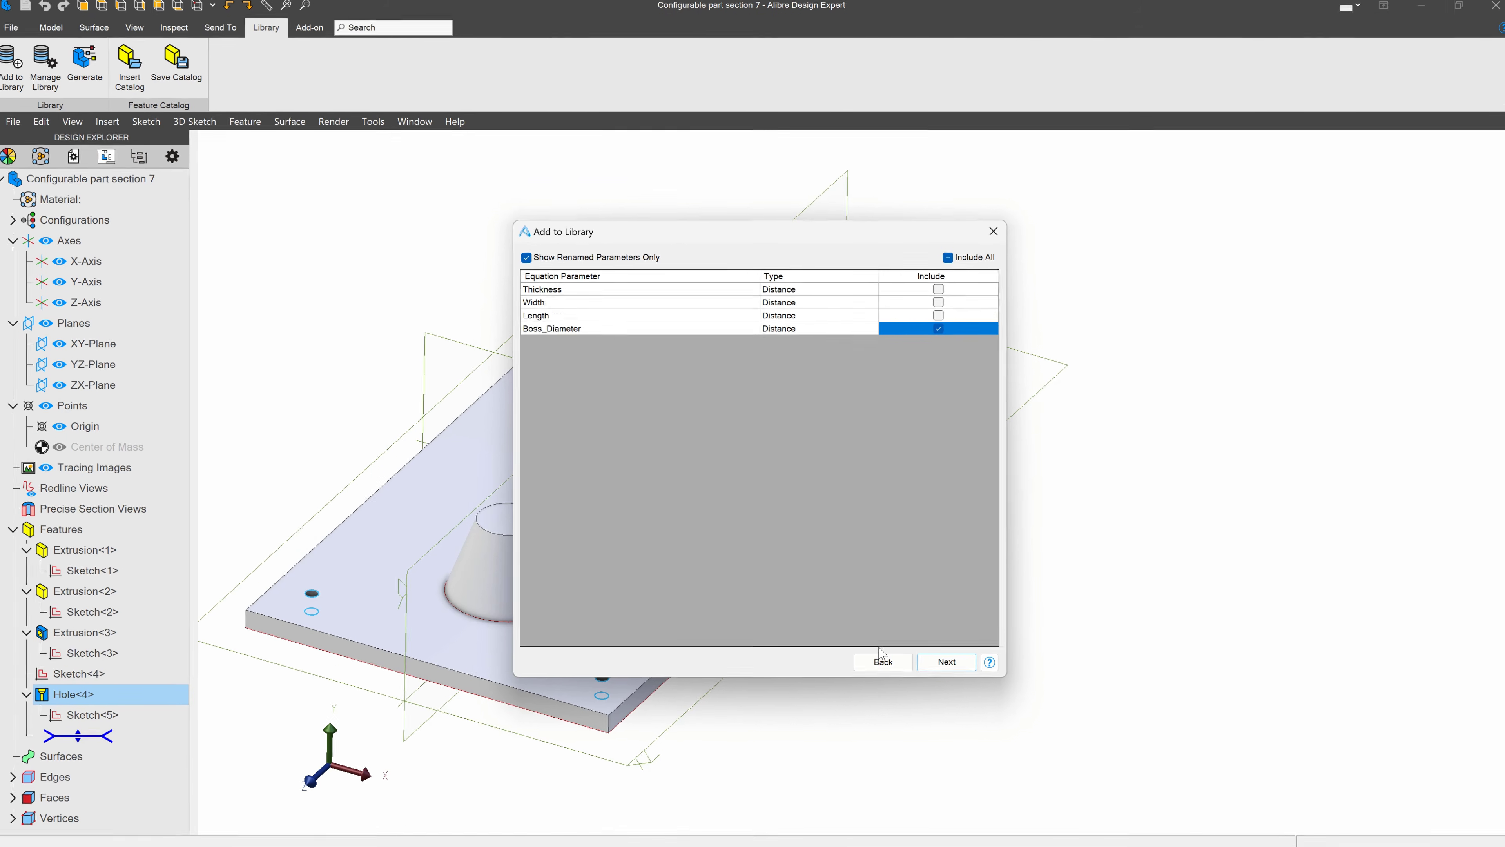
{"action": "left_click", "coordinate": [943, 659]}
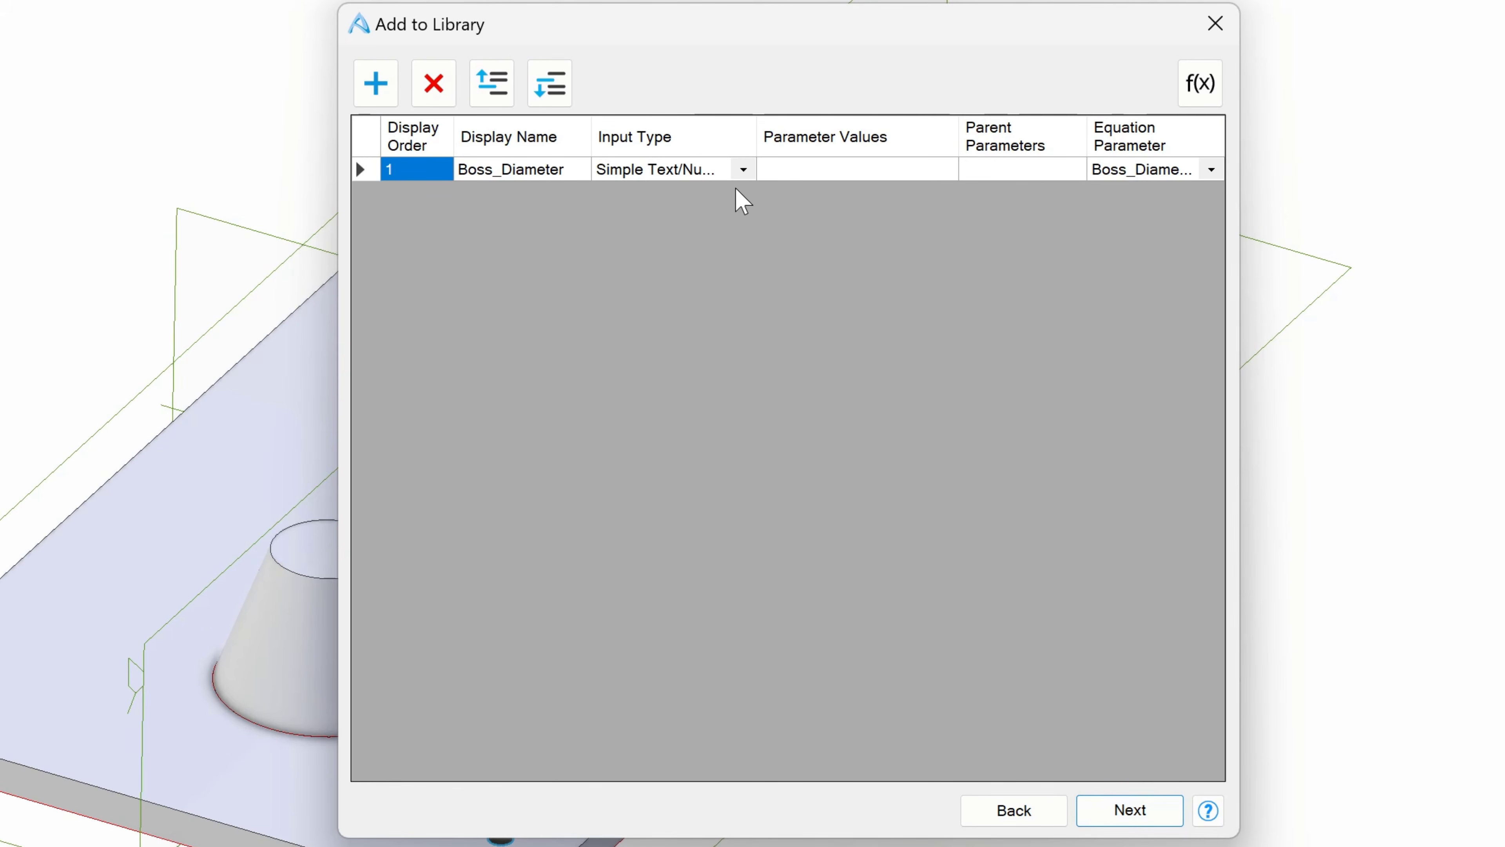
Step: Set the input type of the Boss_Diameter parameter to Numeric User Input
{"action": "left_click", "coordinate": [749, 175]}
{"action": "left_click", "coordinate": [750, 176]}
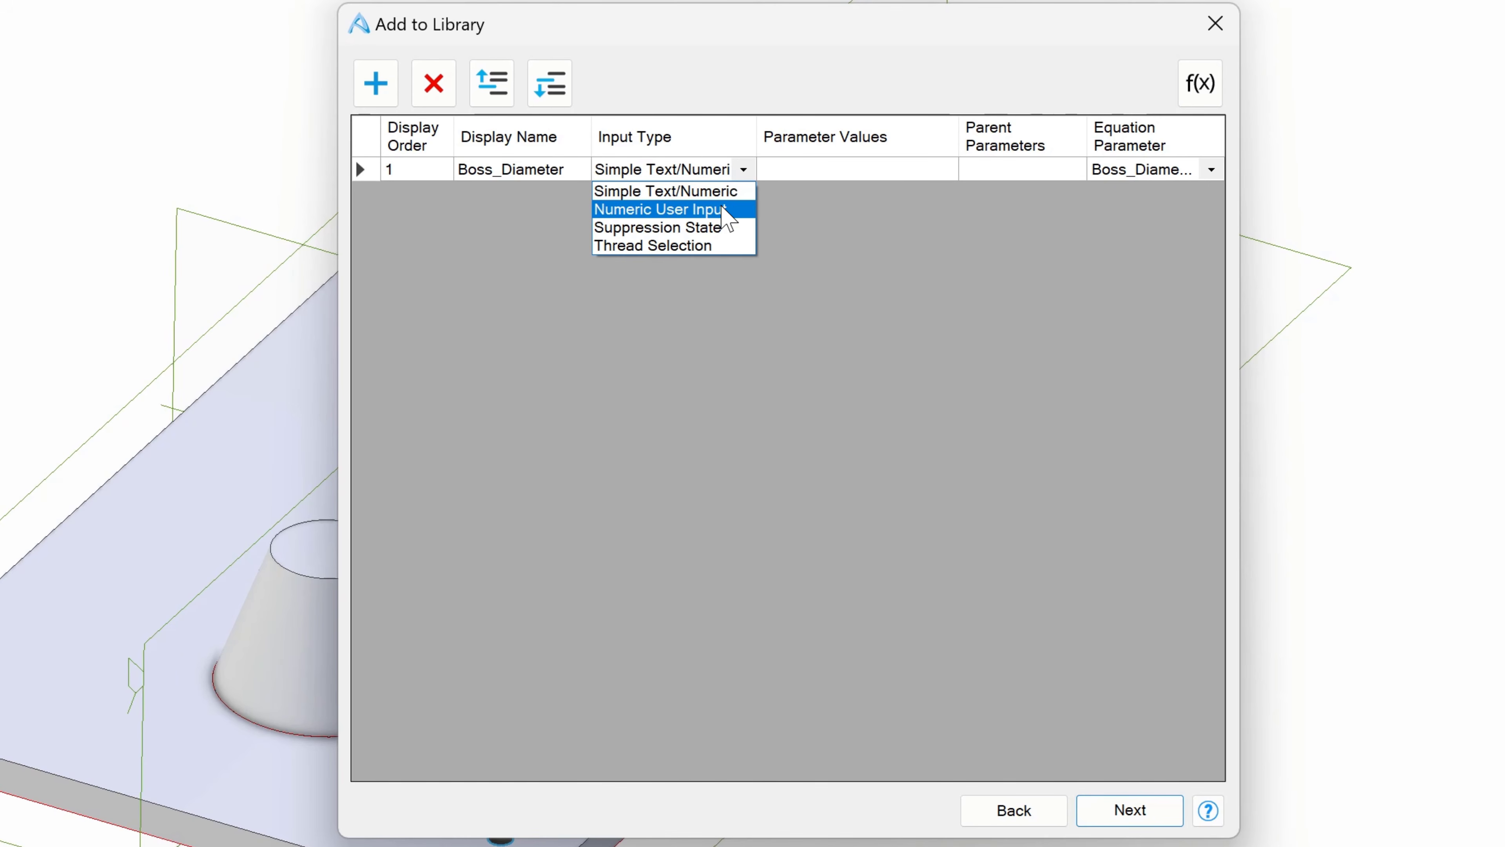
{"action": "left_click", "coordinate": [732, 210]}
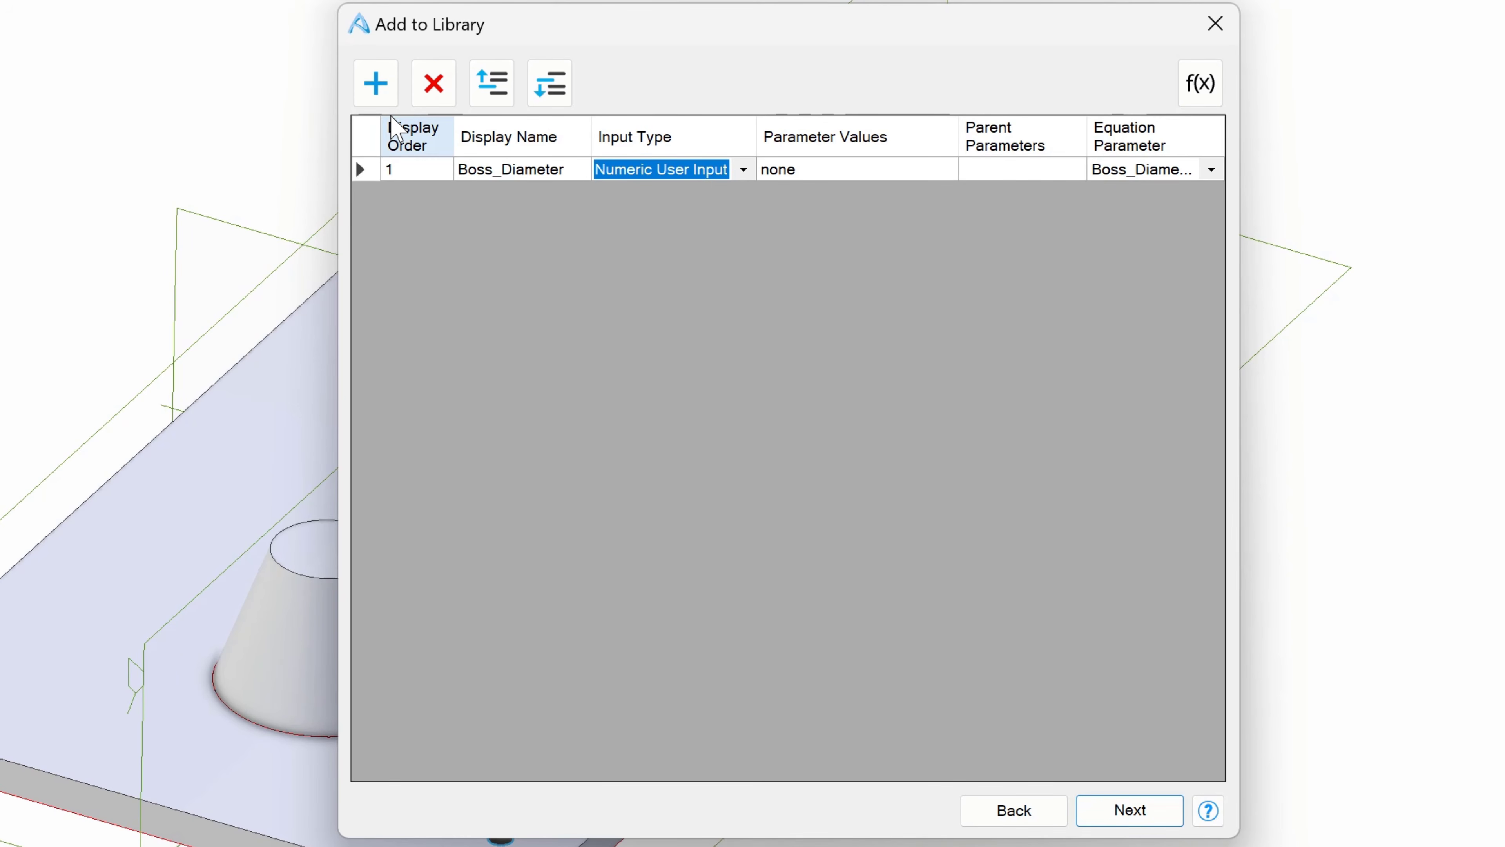
Step: Add a second library parameter and set its input type to Thread Selection
{"action": "left_click", "coordinate": [377, 89]}
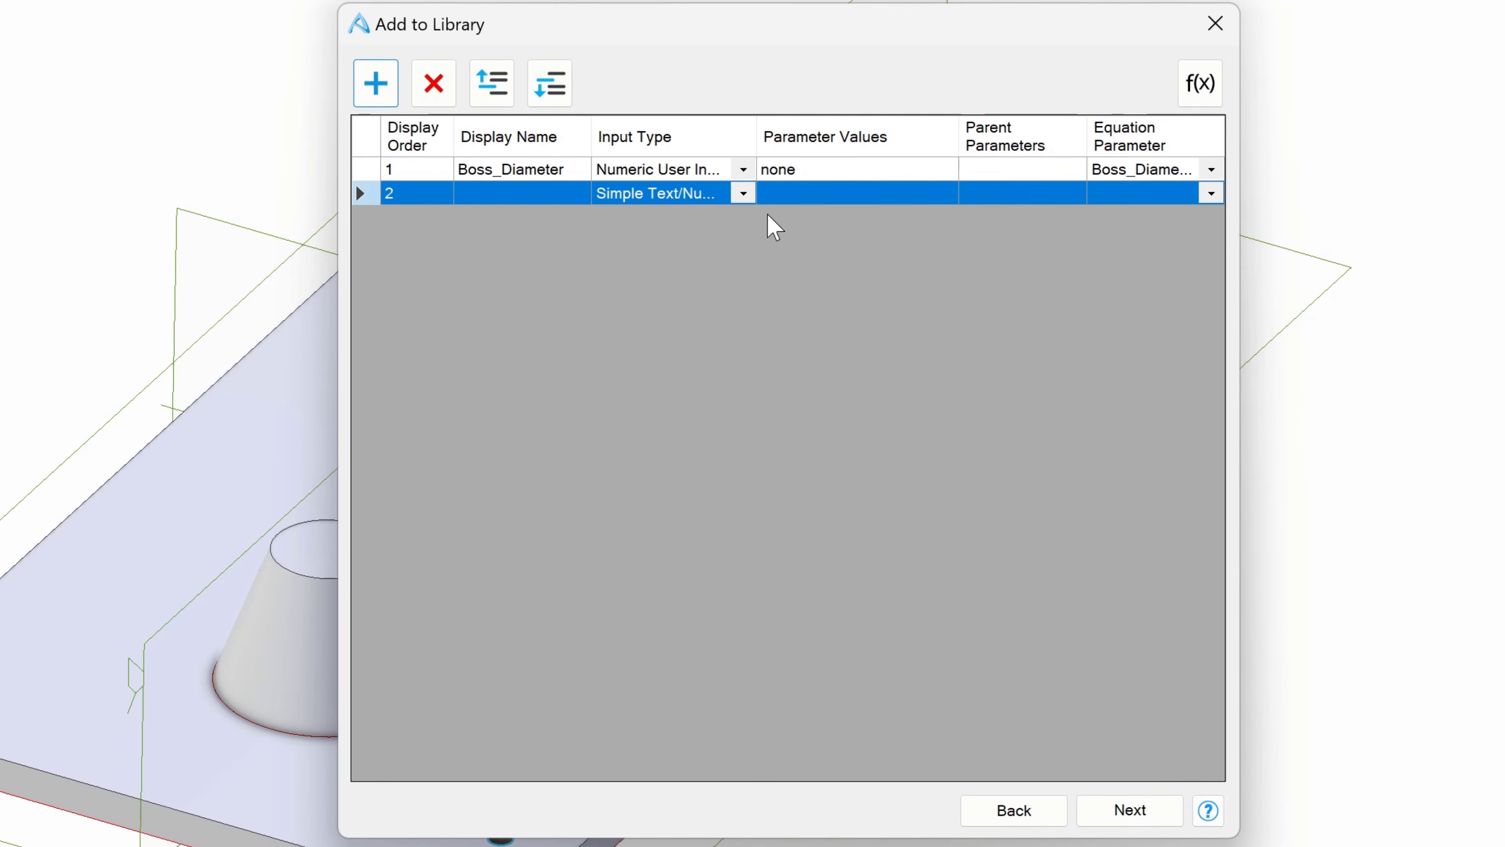
{"action": "left_click", "coordinate": [743, 193]}
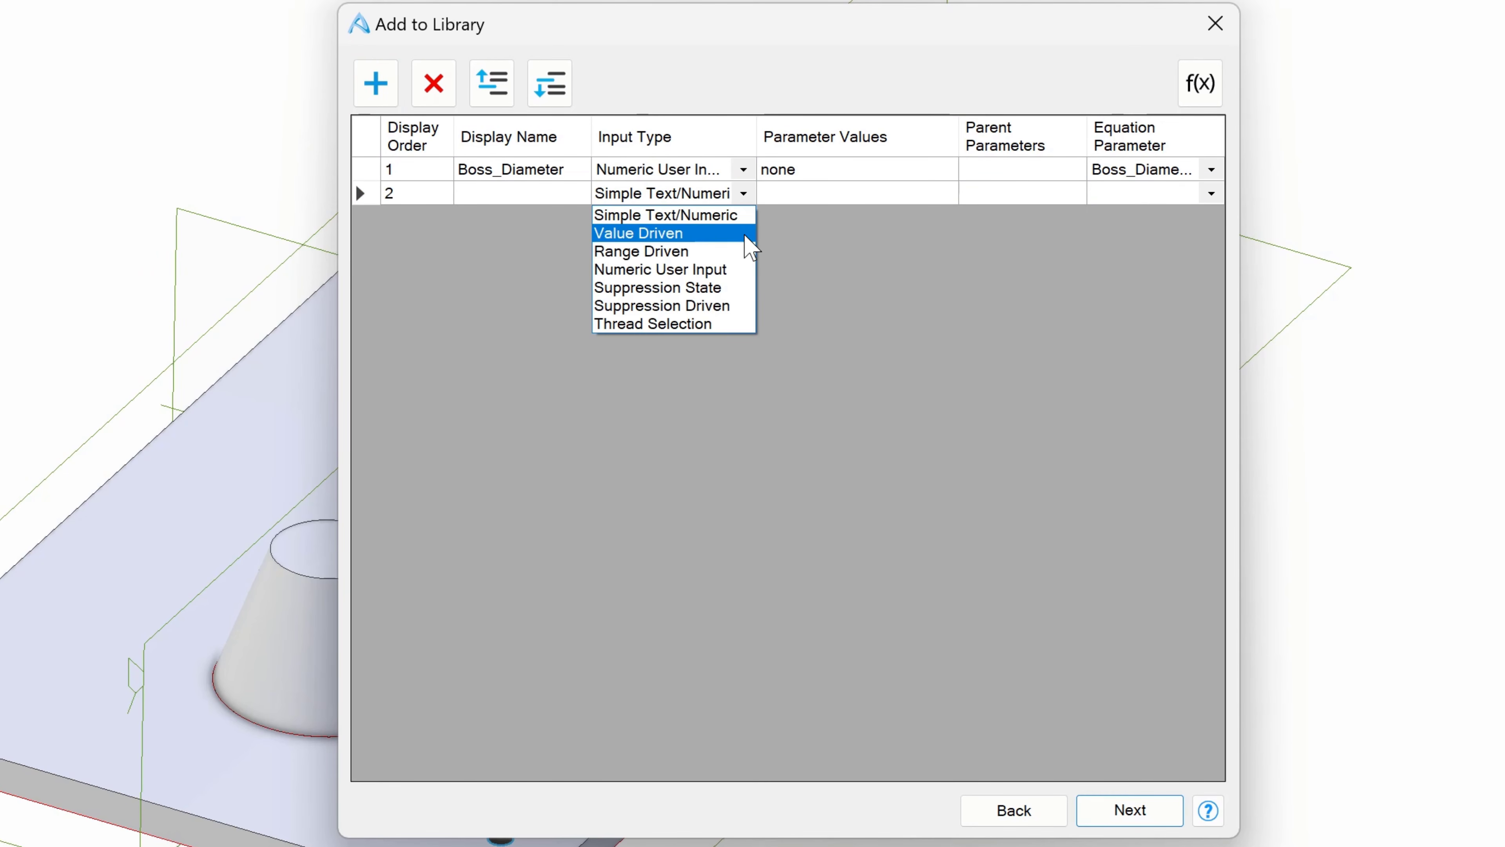
{"action": "left_click", "coordinate": [710, 327]}
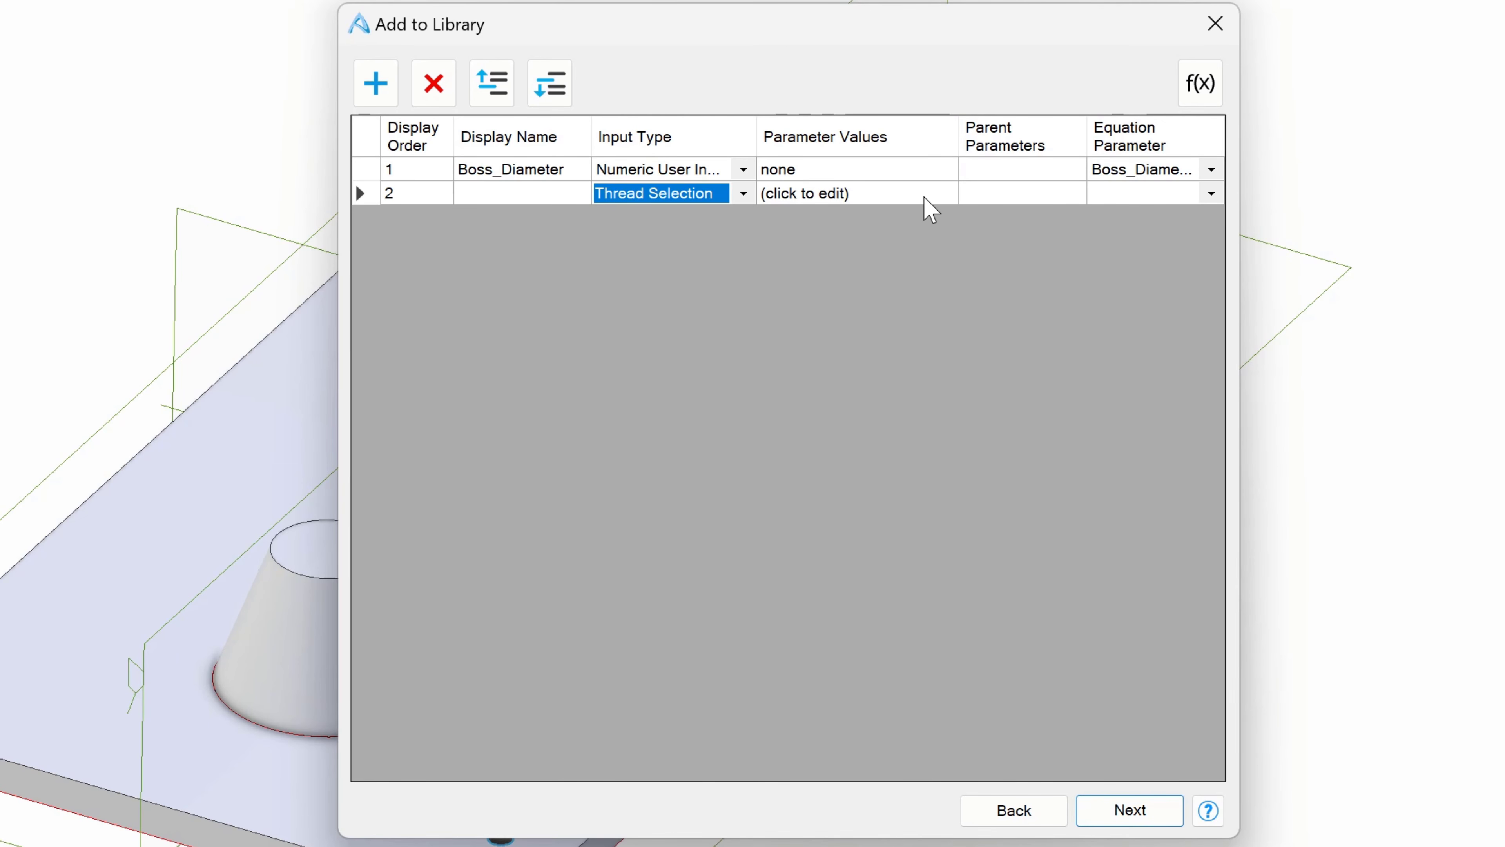
Step: Target Hole<4> for the thread selection and include all ISO - Coarse thread types
{"action": "left_click", "coordinate": [922, 197]}
{"action": "left_click", "coordinate": [853, 283]}
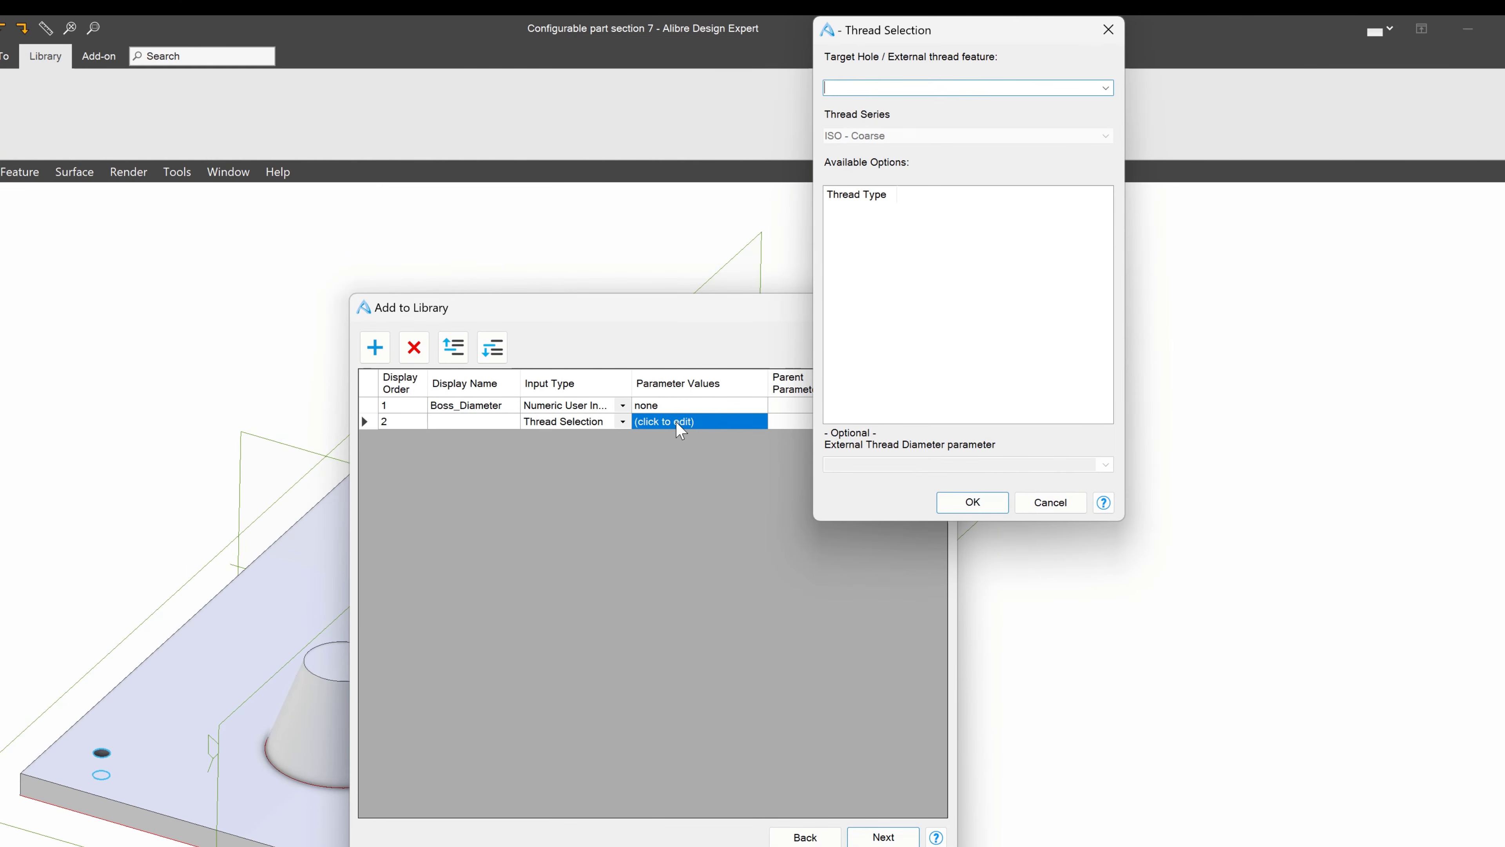
{"action": "left_click", "coordinate": [1105, 88]}
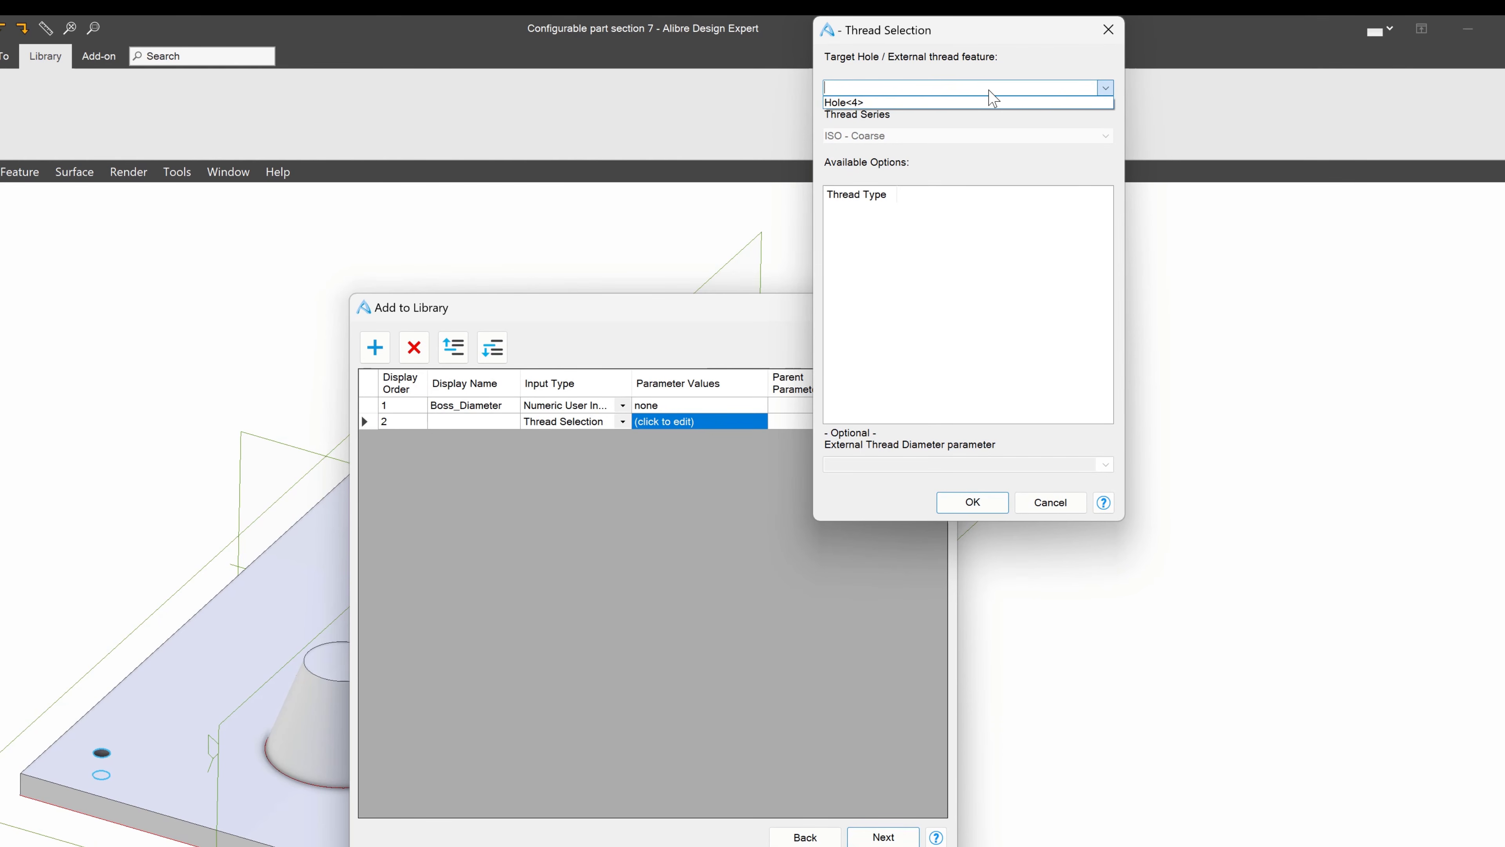
{"action": "left_click", "coordinate": [855, 103]}
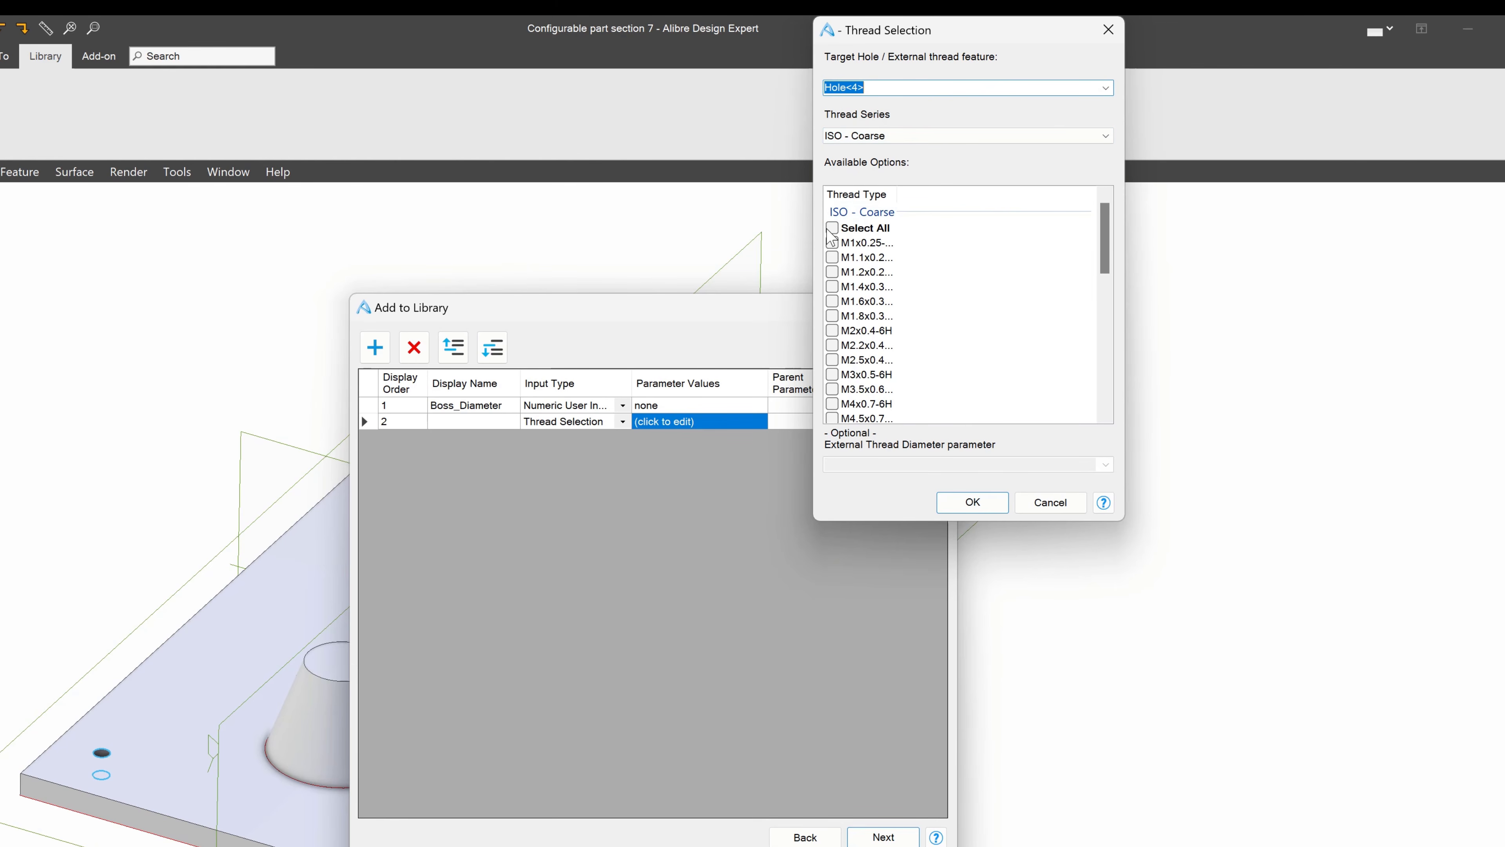
{"action": "scroll", "coordinate": [834, 288], "scroll_direction": "down", "scroll_amount": 10}
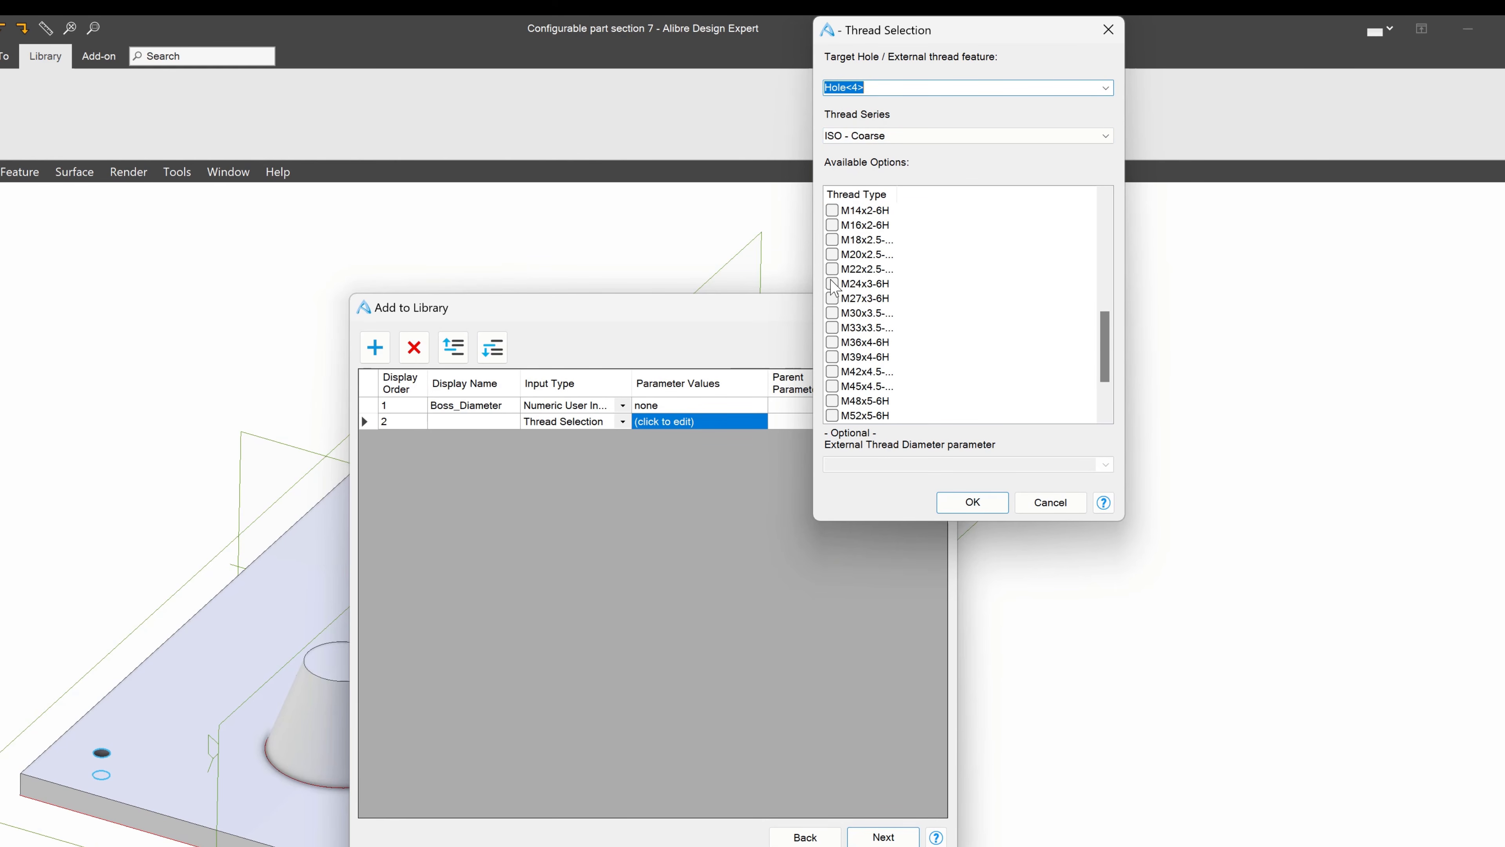
{"action": "scroll", "coordinate": [841, 356], "scroll_direction": "up", "scroll_amount": 10}
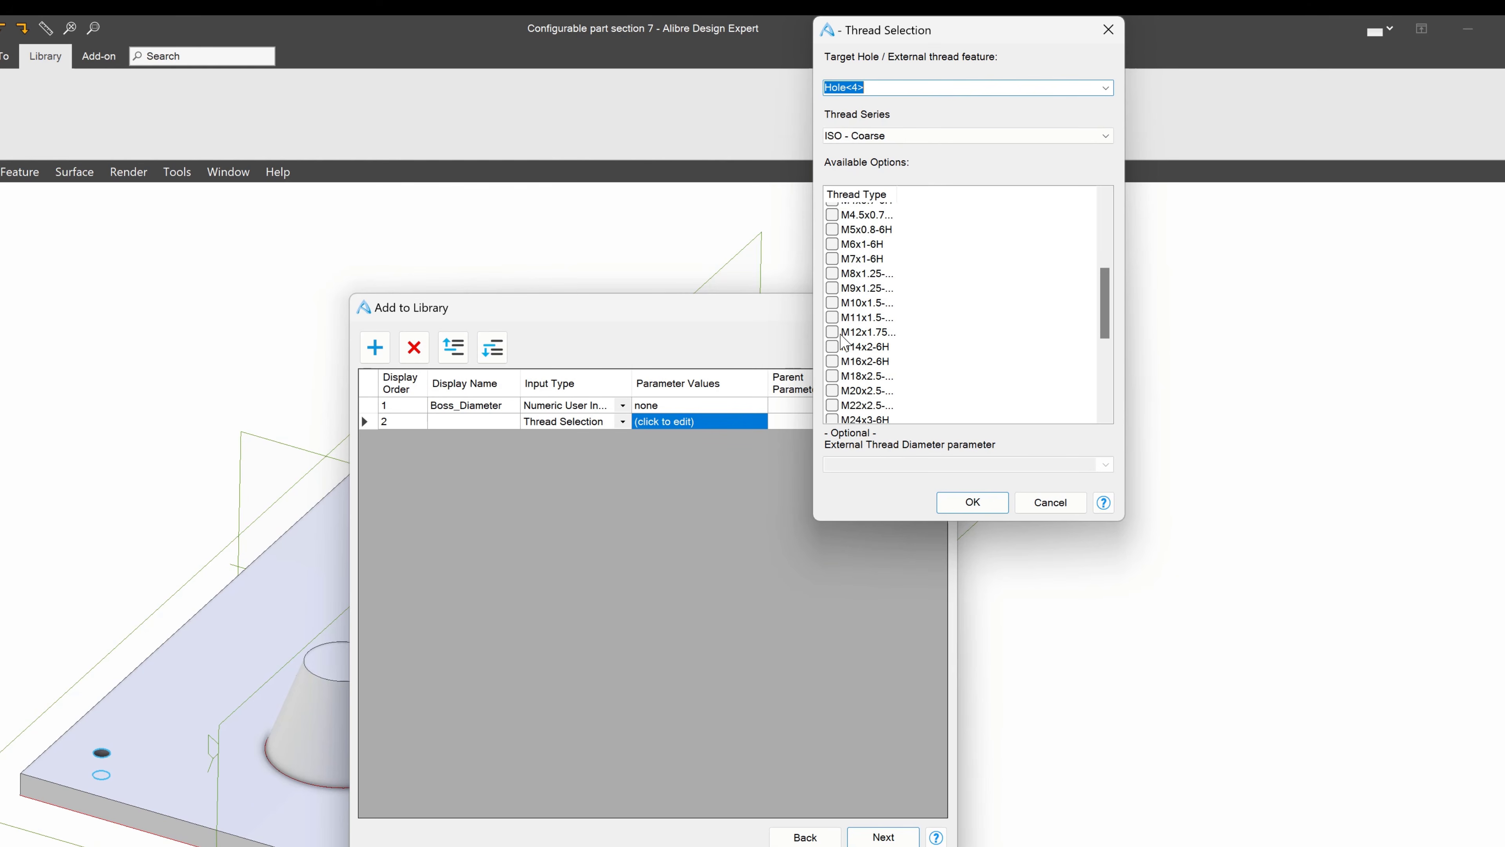
{"action": "left_click", "coordinate": [831, 229]}
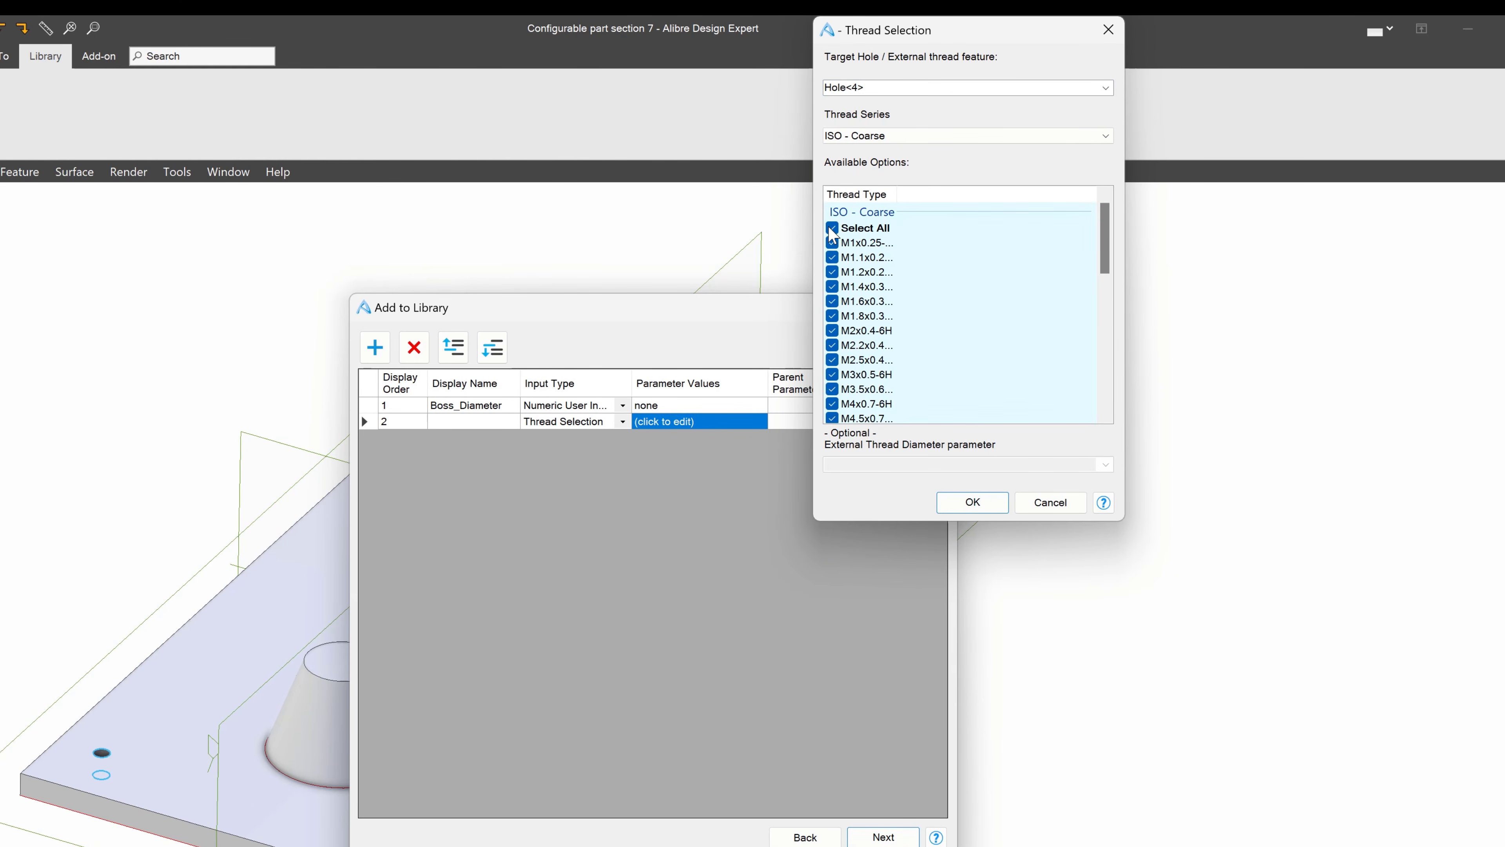
Step: Include all thread types of the ISO - Fine and ISO - Pipe series in the available options
{"action": "left_click", "coordinate": [887, 135]}
{"action": "left_click", "coordinate": [881, 164]}
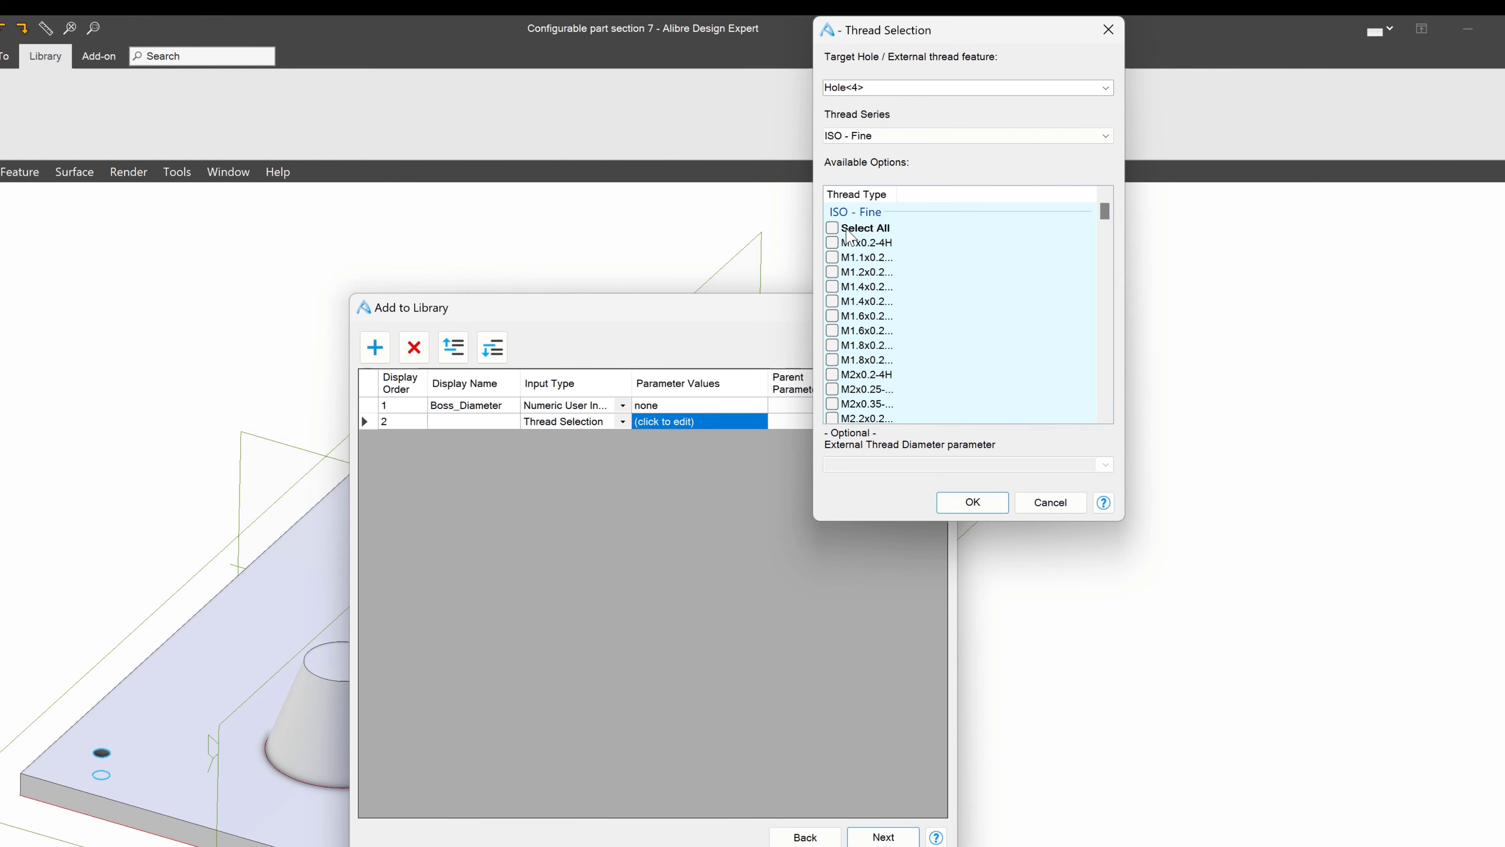
{"action": "left_click", "coordinate": [832, 228]}
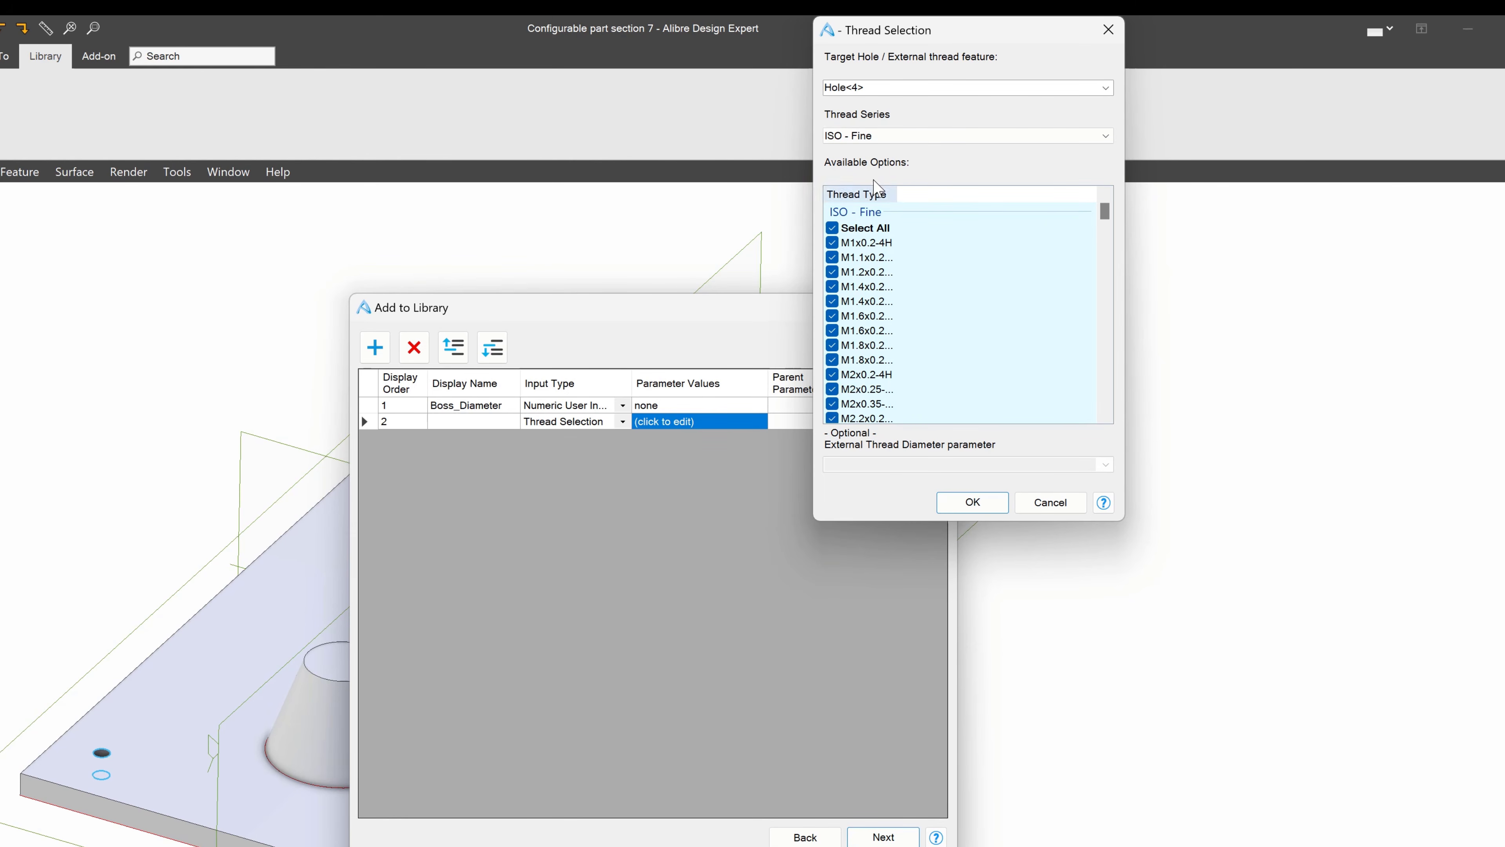
{"action": "left_click", "coordinate": [960, 135]}
{"action": "scroll", "coordinate": [865, 178], "scroll_direction": "up", "scroll_amount": 2}
{"action": "left_click", "coordinate": [865, 186]}
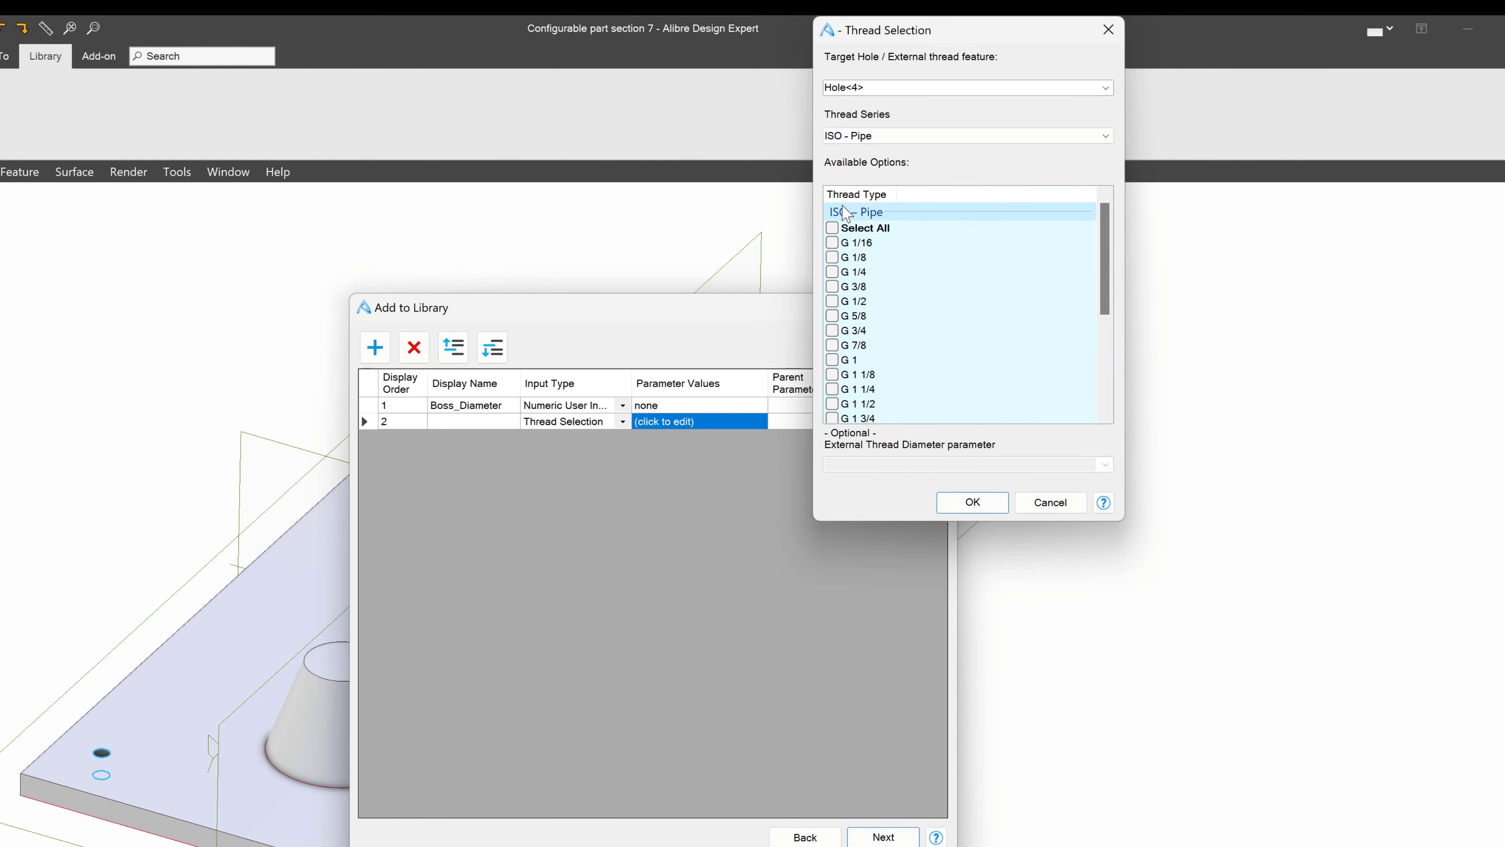
Step: Include all thread types of the ANSI Unified - Coarse and ANSI Unified - Fine series
{"action": "left_click", "coordinate": [891, 140]}
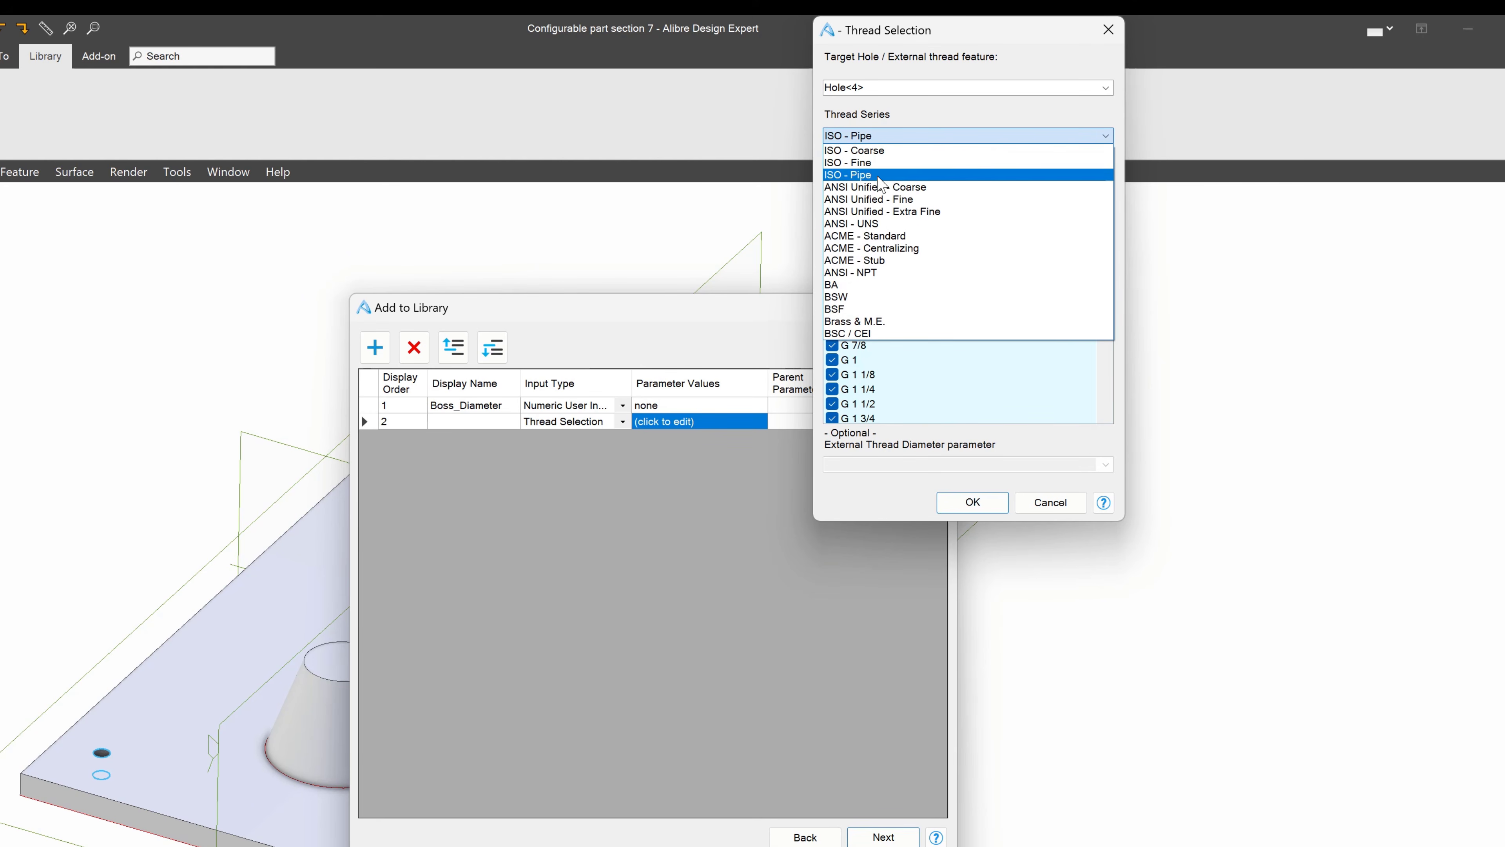
{"action": "left_click", "coordinate": [871, 187]}
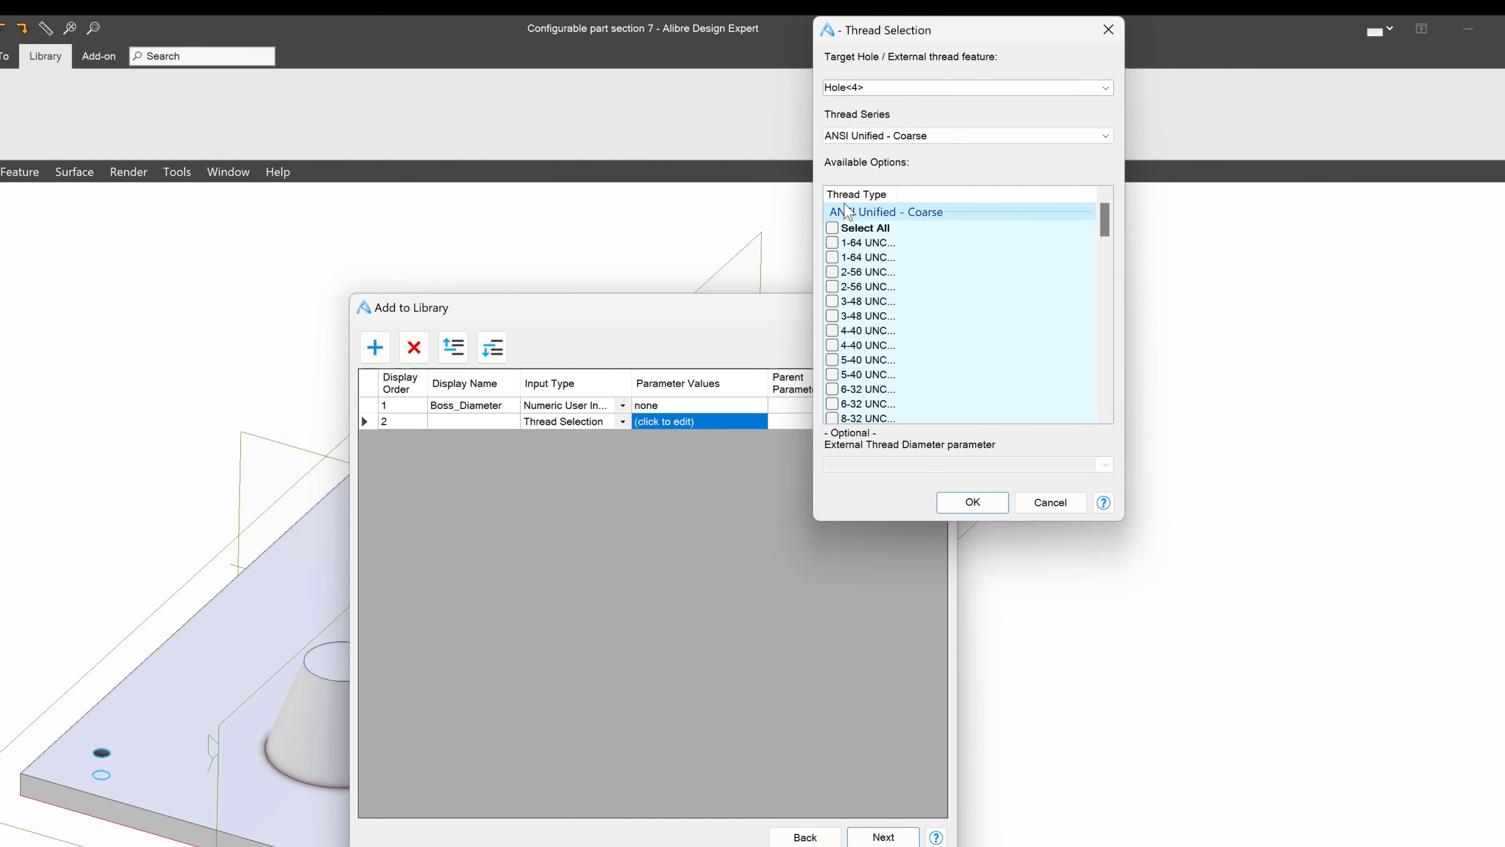
{"action": "left_click", "coordinate": [848, 225]}
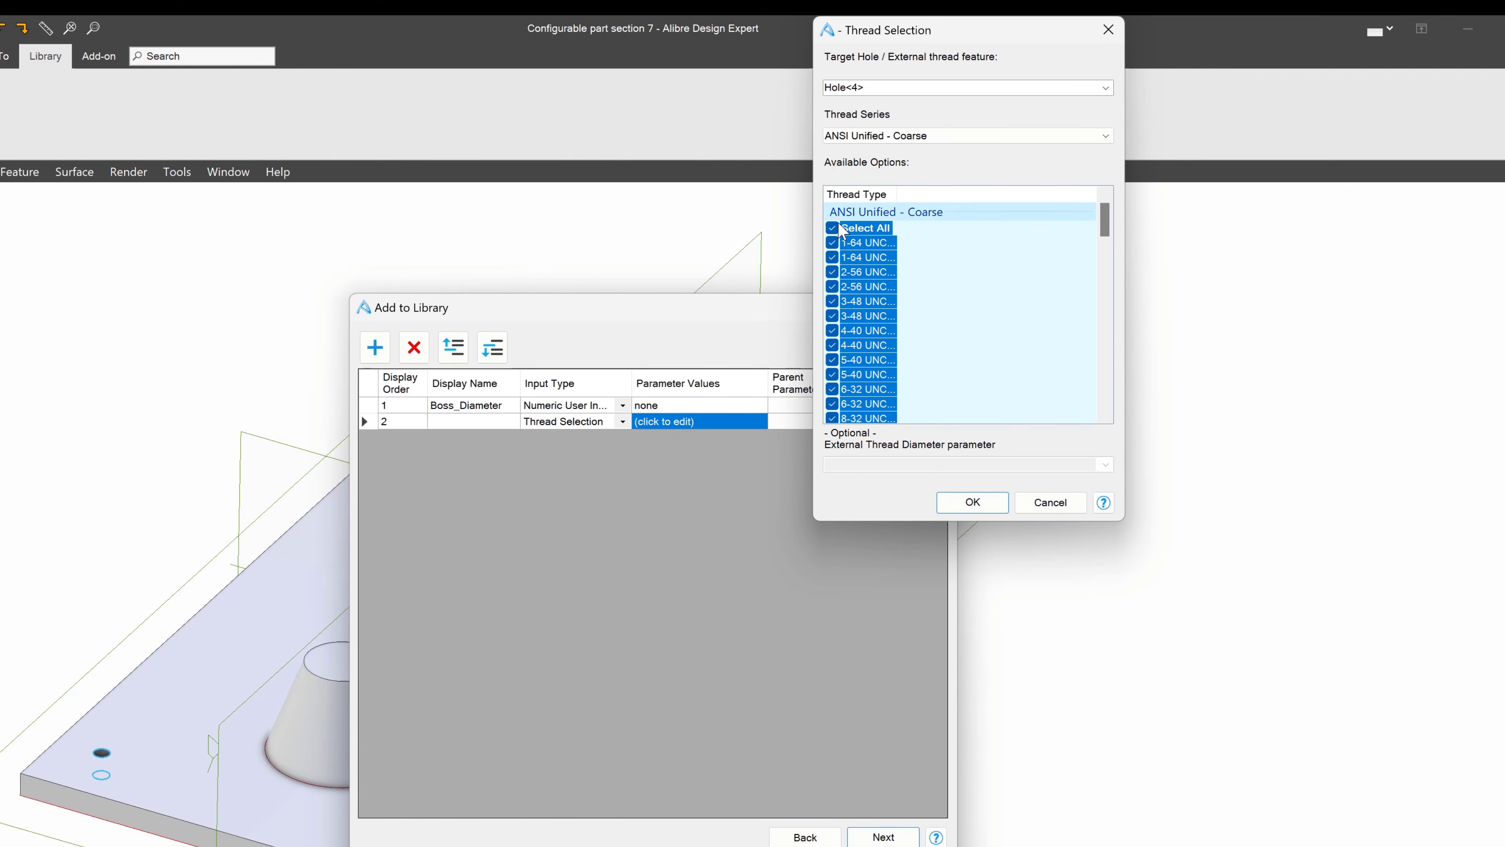
{"action": "left_click", "coordinate": [885, 136]}
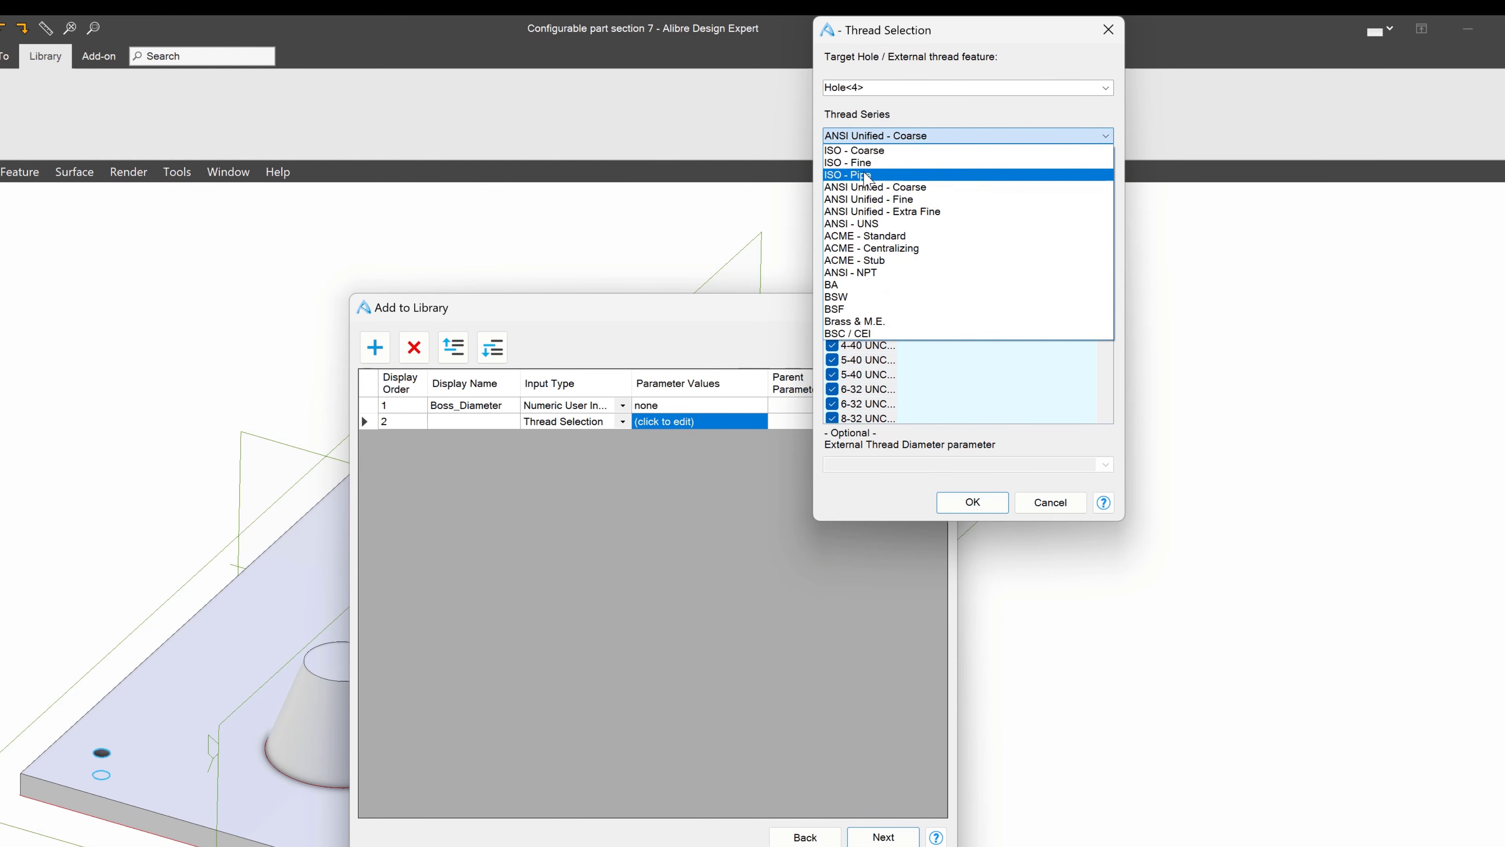
{"action": "left_click", "coordinate": [848, 206]}
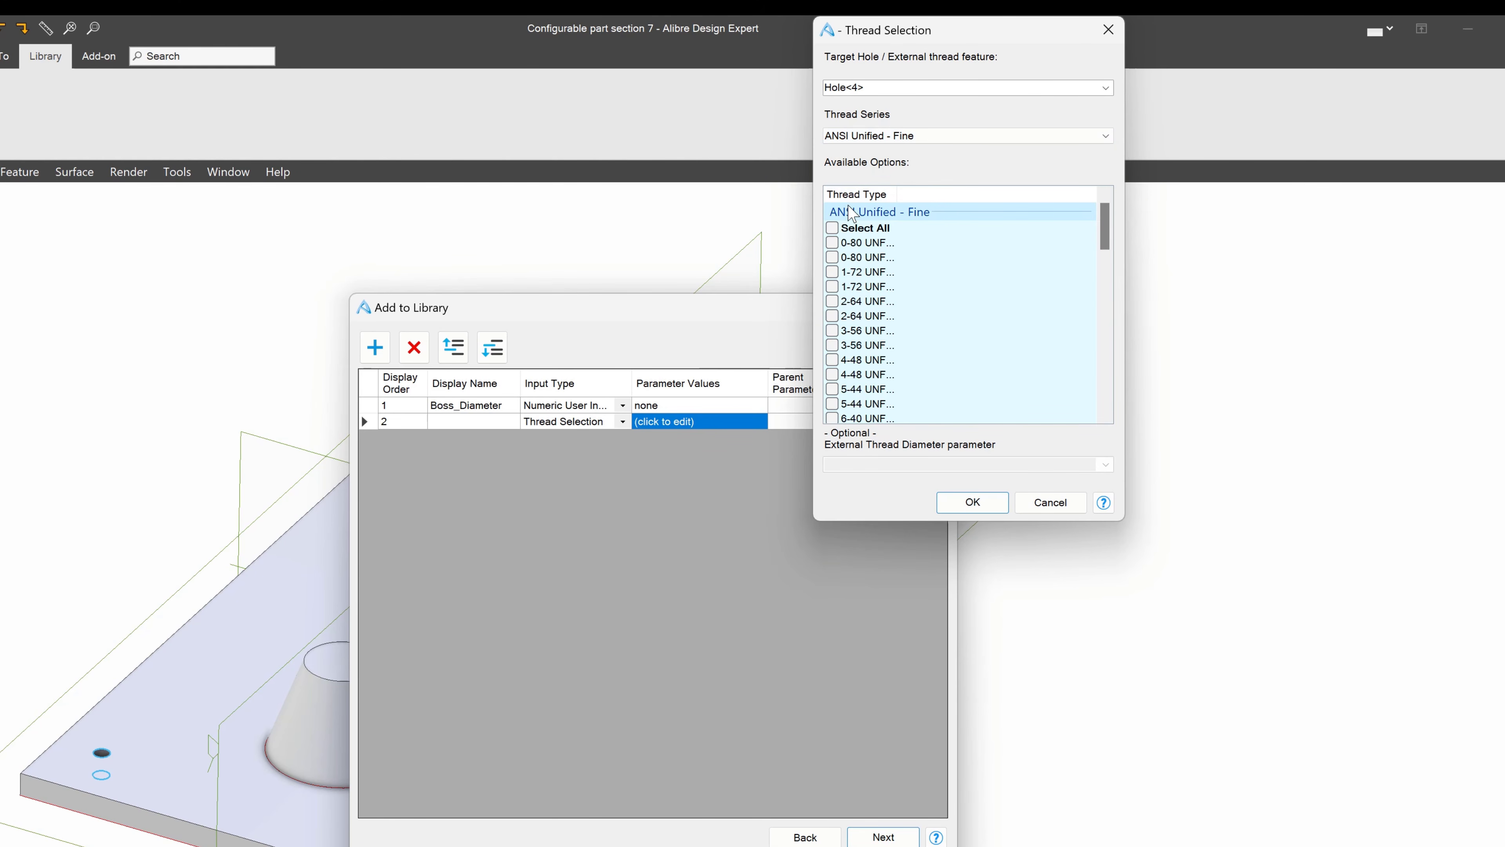
{"action": "left_click", "coordinate": [832, 228]}
Step: Include all ANSI - UNS thread types and accept the thread selection
{"action": "left_click", "coordinate": [900, 136]}
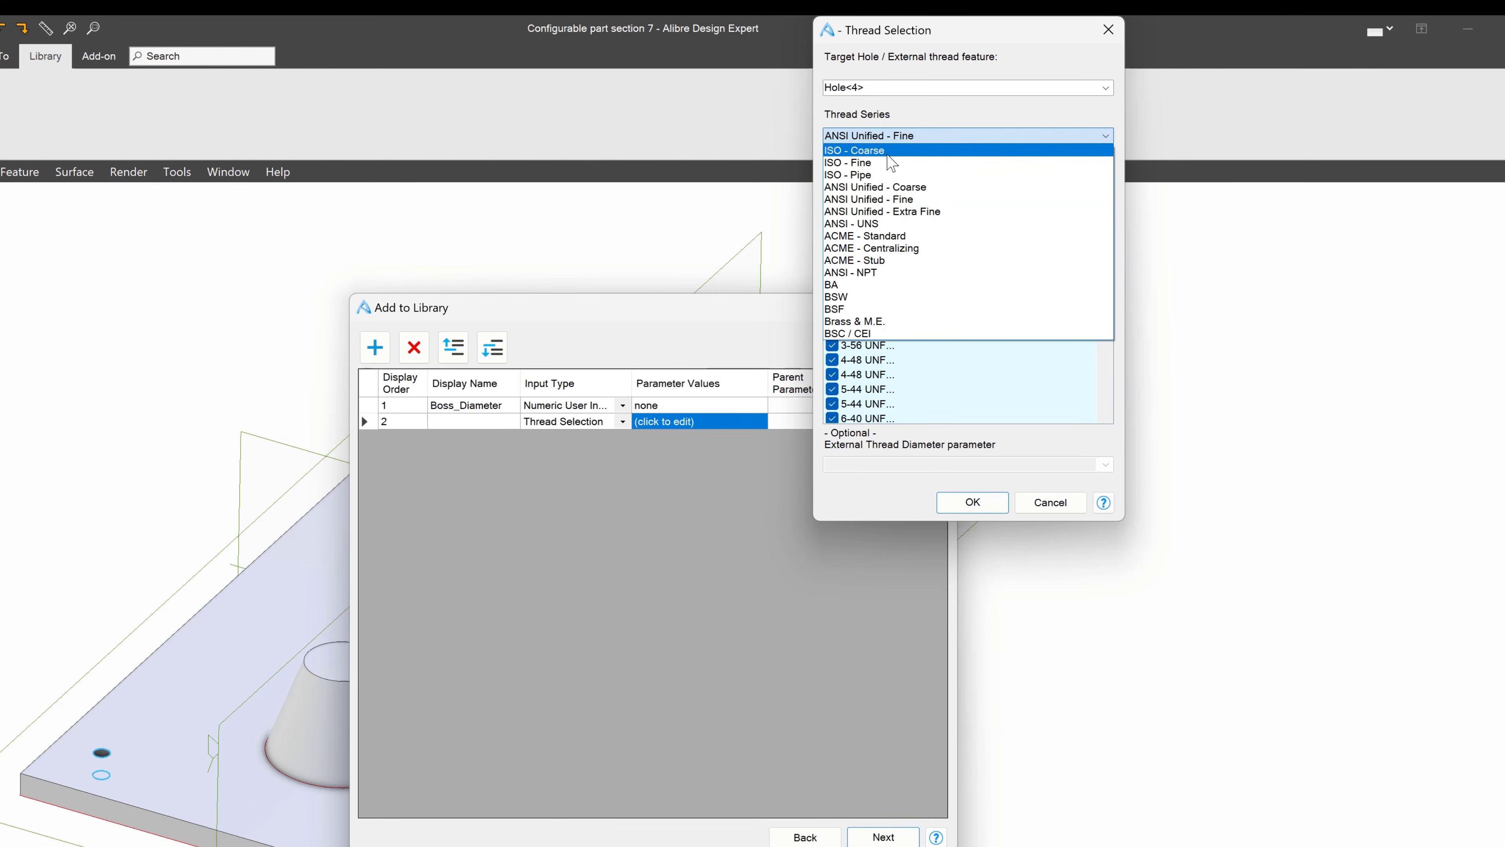
{"action": "left_click", "coordinate": [858, 227]}
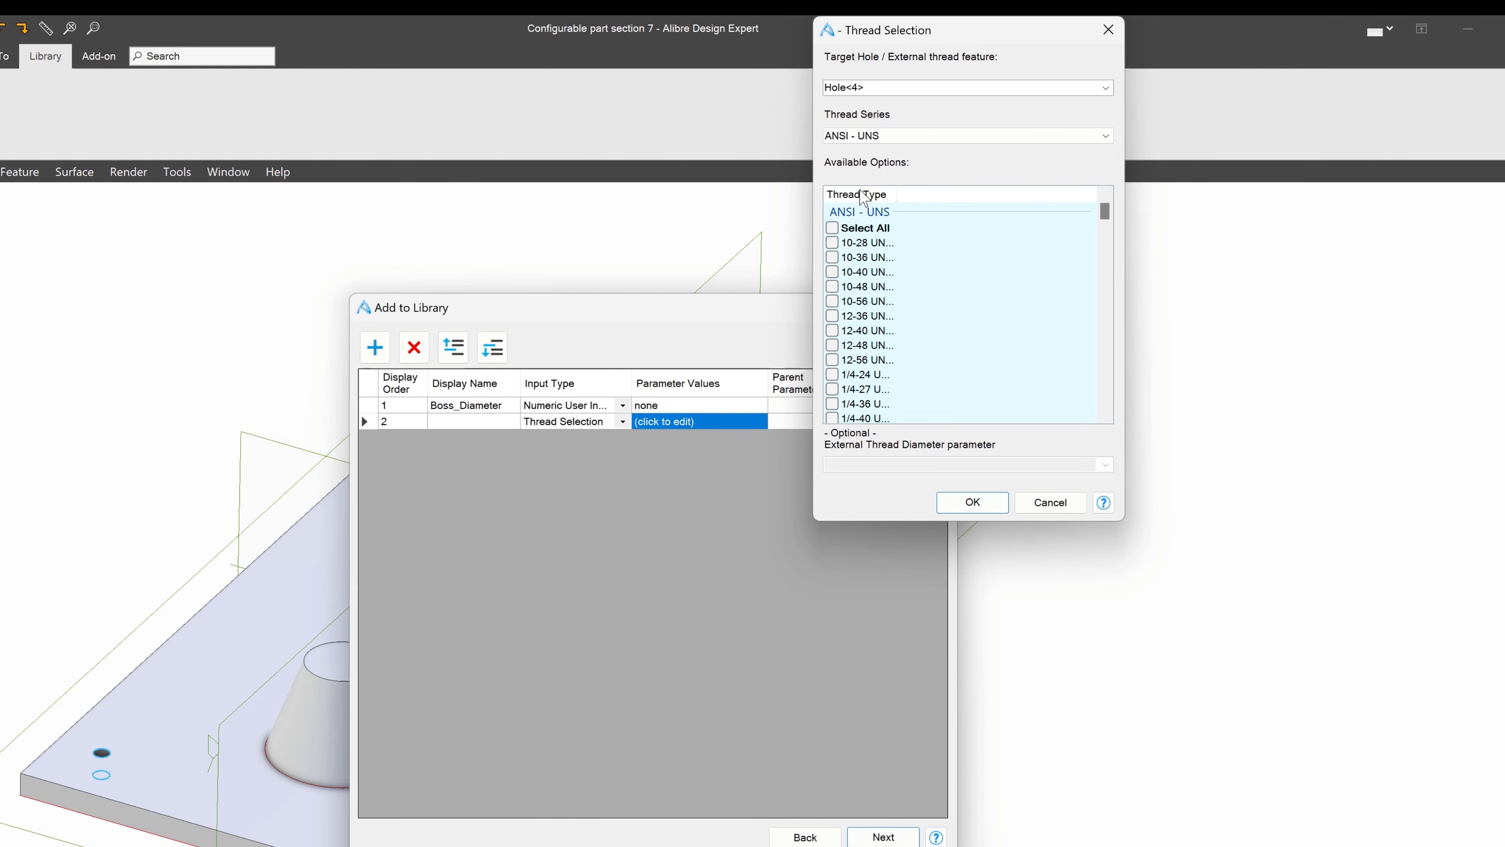
{"action": "left_click", "coordinate": [832, 228]}
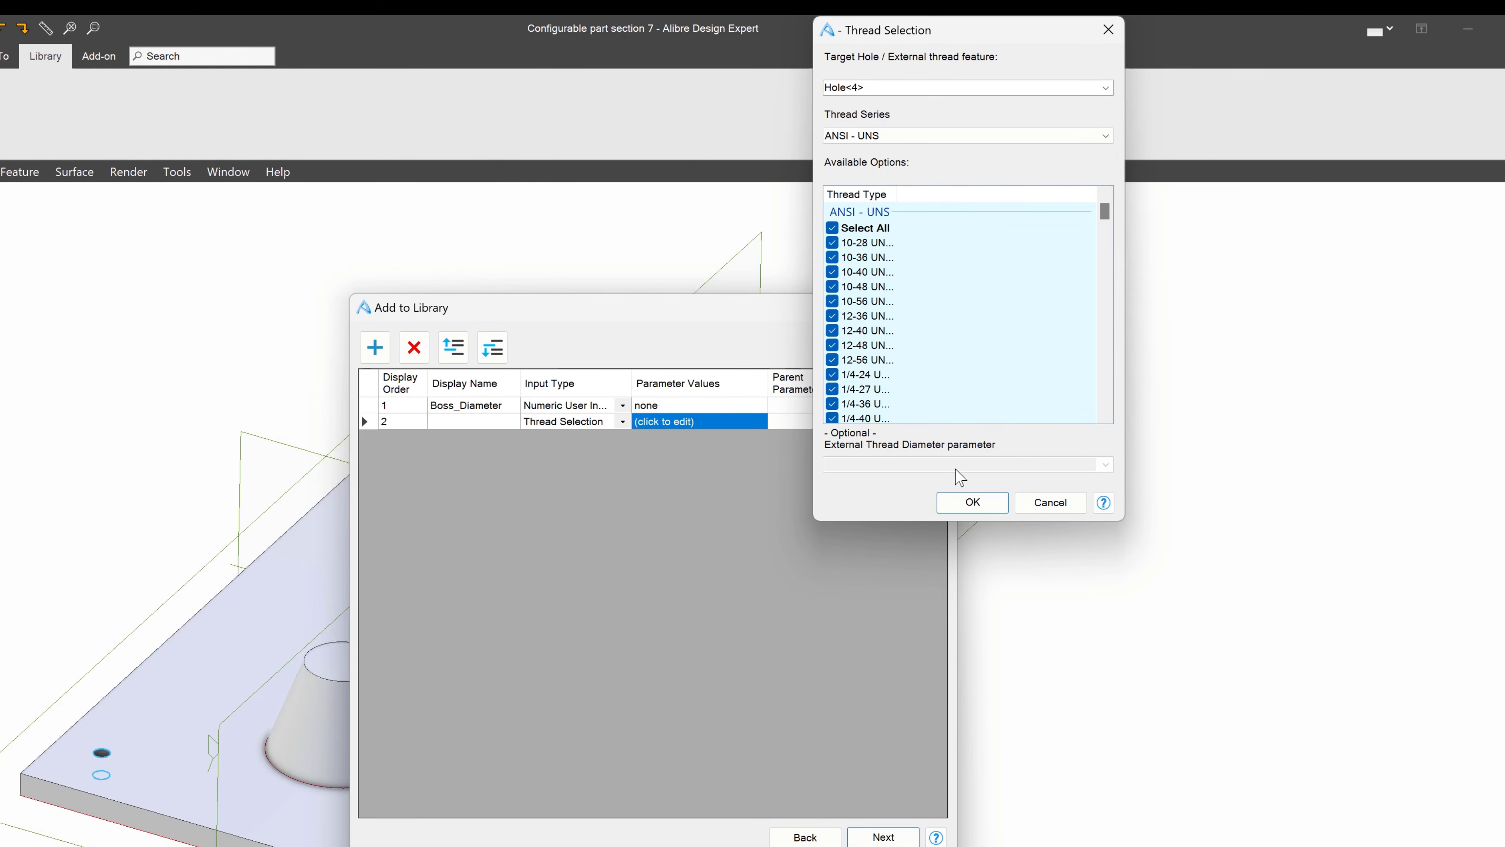
{"action": "left_click", "coordinate": [970, 502]}
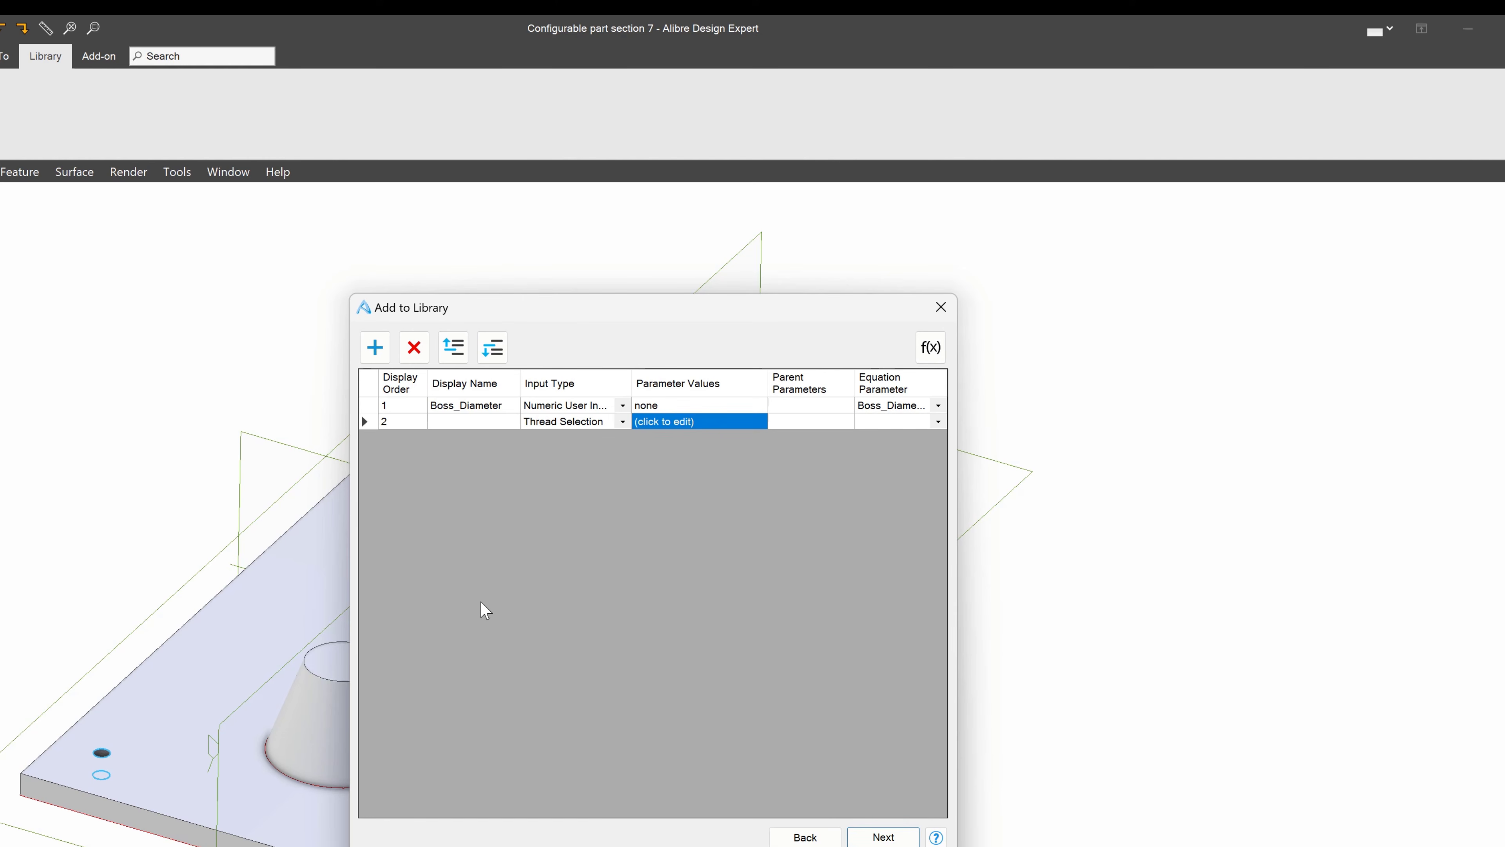
Step: Give the thread selection parameter the display name Thread Options and proceed to the destination folder choice
{"action": "left_click", "coordinate": [901, 842]}
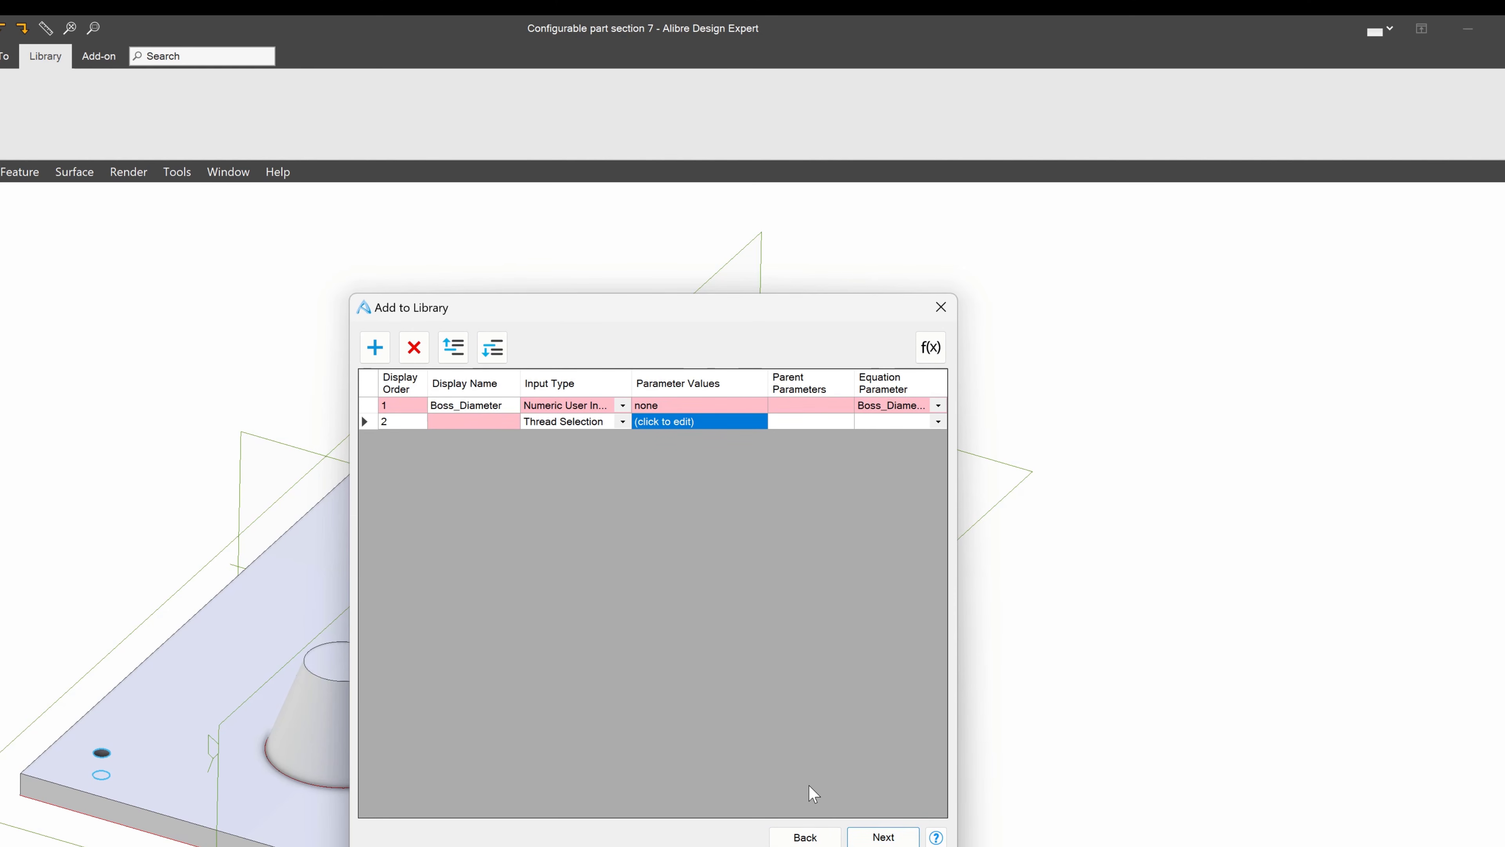
{"action": "left_click", "coordinate": [490, 420]}
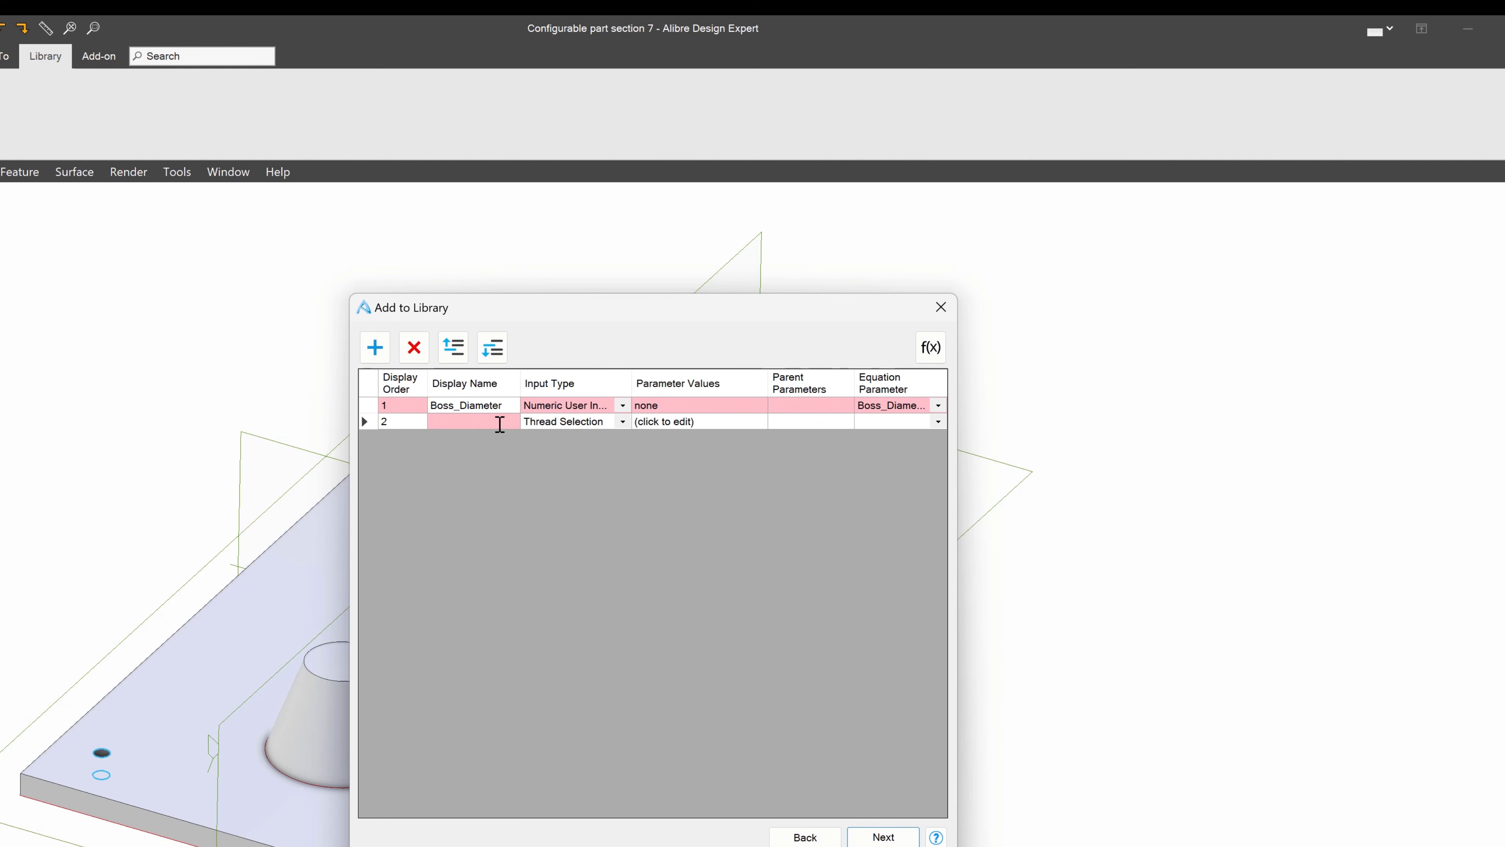
{"action": "type", "text": "Thread Options"}
{"action": "left_click", "coordinate": [875, 838]}
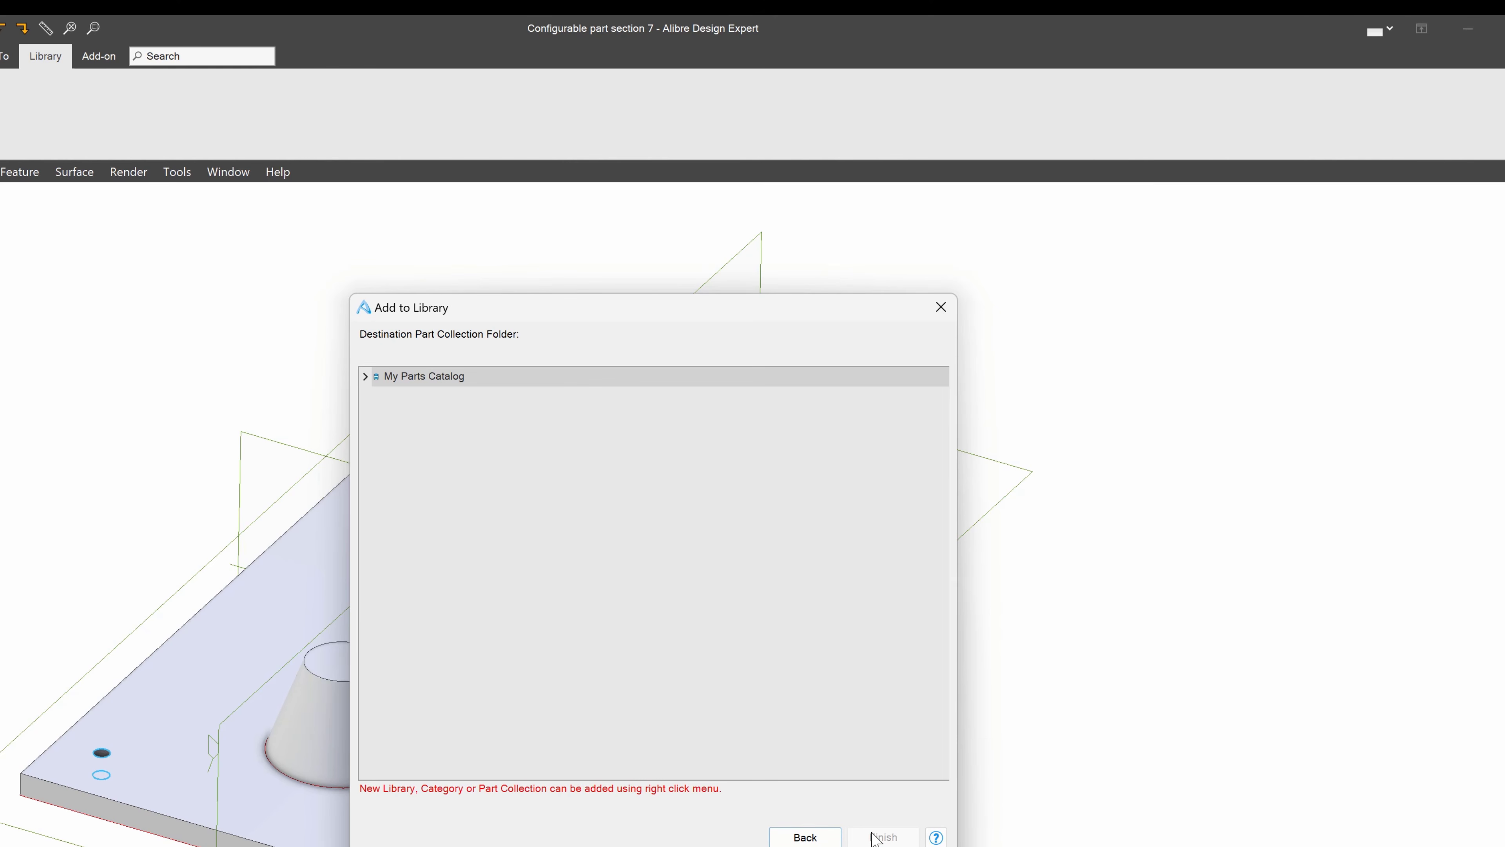
Step: Save the configurable part to the Sample Parts collection within the Sample Parts category of My Parts Catalog
{"action": "left_click", "coordinate": [366, 376]}
{"action": "left_click", "coordinate": [410, 401]}
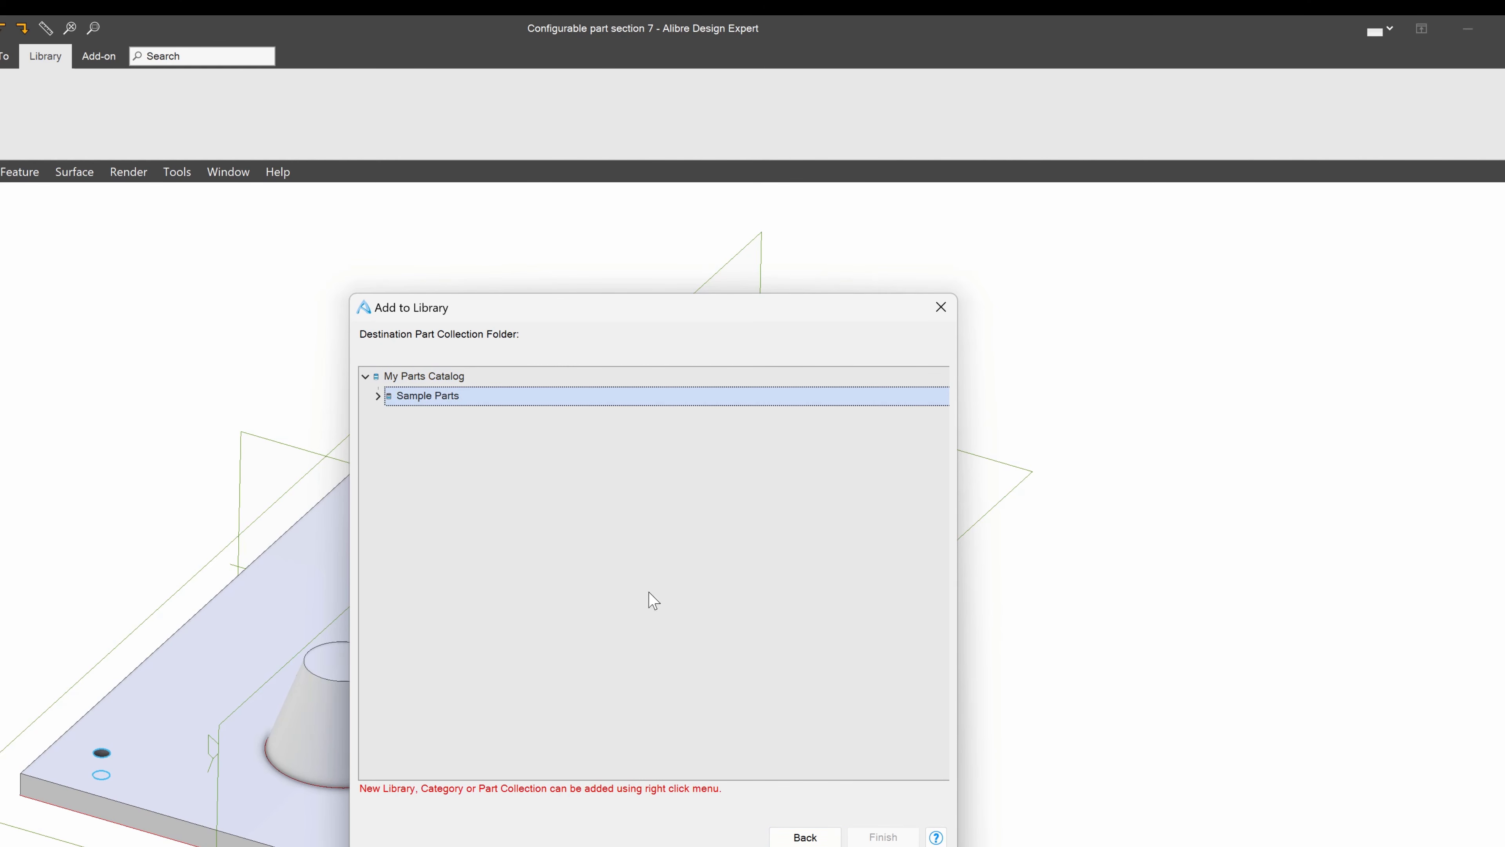
{"action": "left_click", "coordinate": [378, 395]}
{"action": "left_click", "coordinate": [438, 415]}
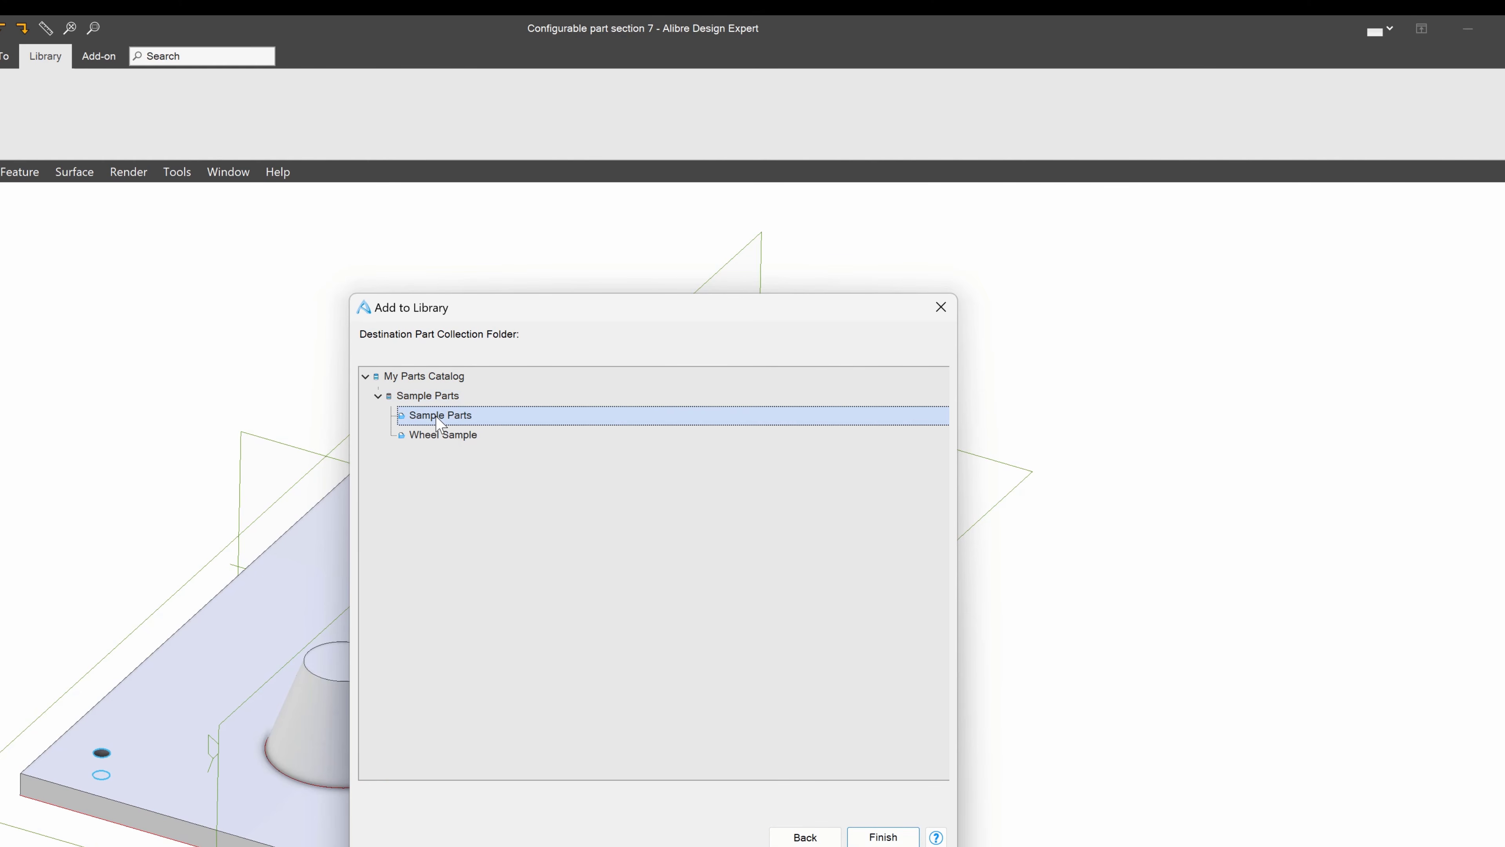
{"action": "left_click", "coordinate": [860, 830]}
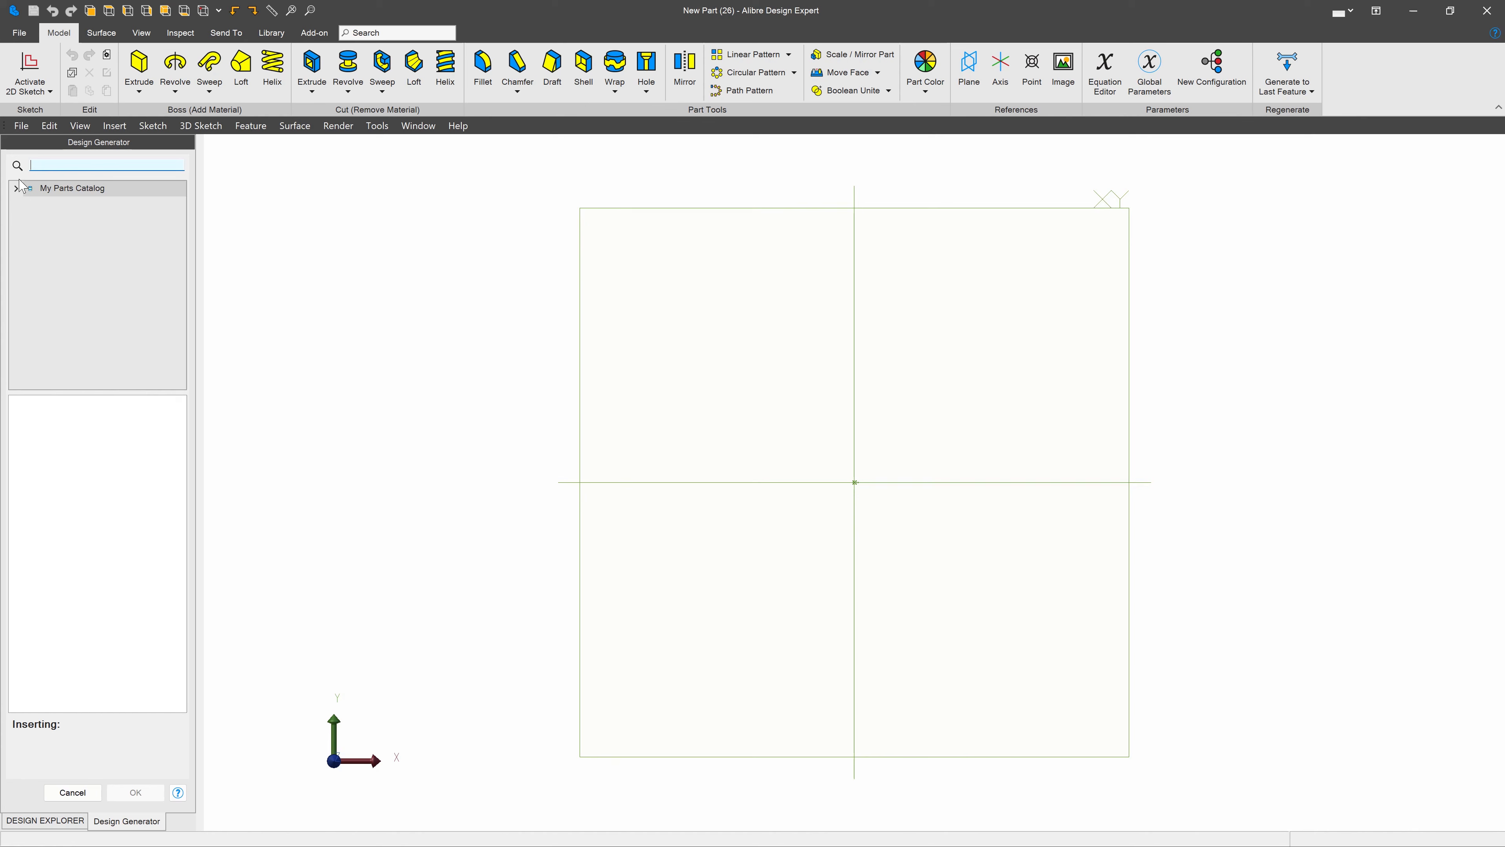
Step: Generate Configurable part section 7 from the Sample Parts collection of My Parts Catalog in the new part
{"action": "left_click", "coordinate": [16, 188]}
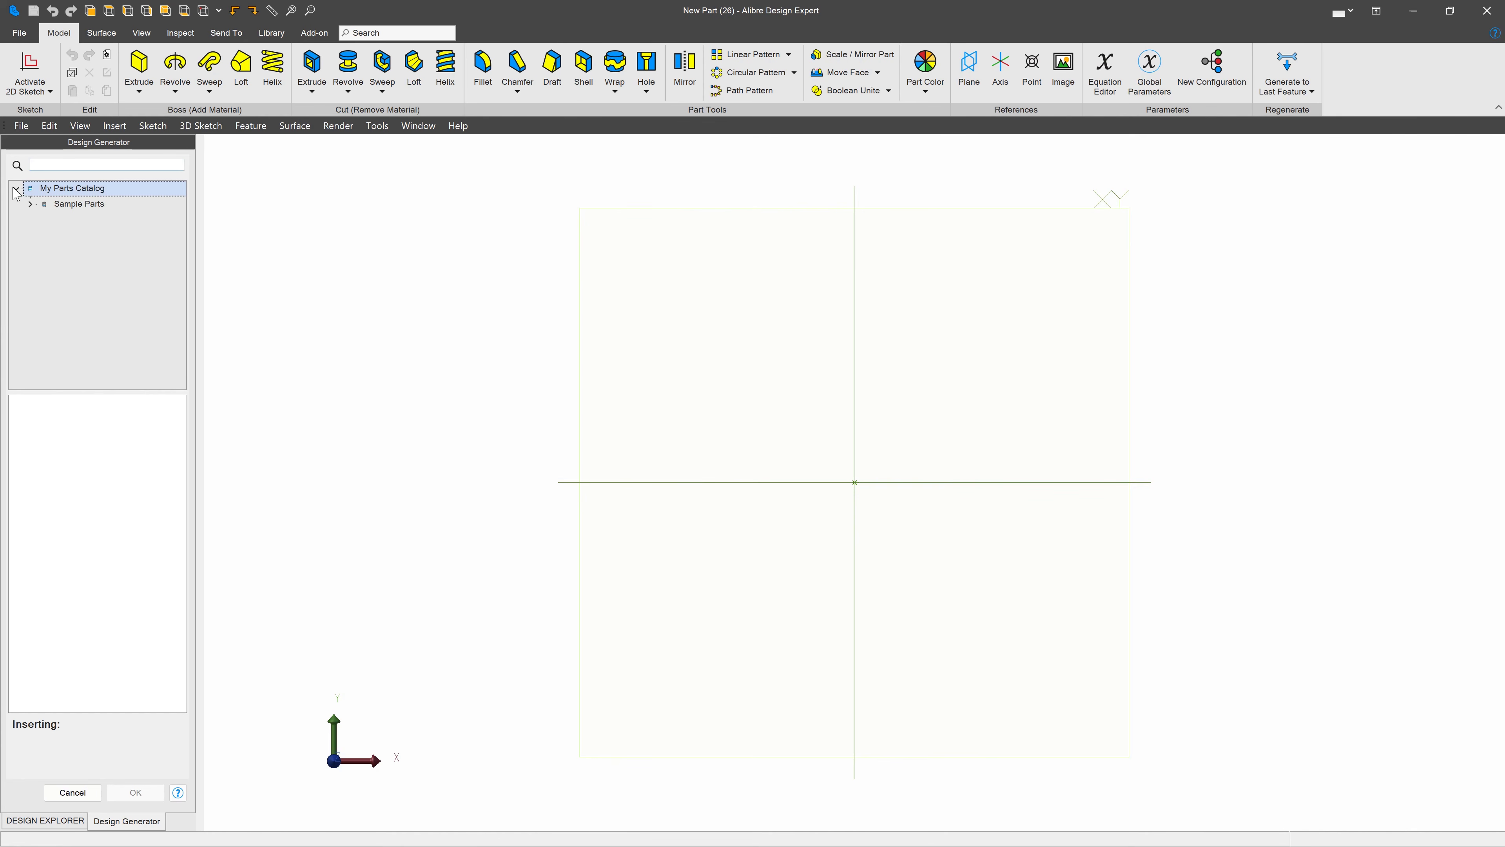
{"action": "left_click", "coordinate": [30, 204]}
{"action": "left_click", "coordinate": [77, 220]}
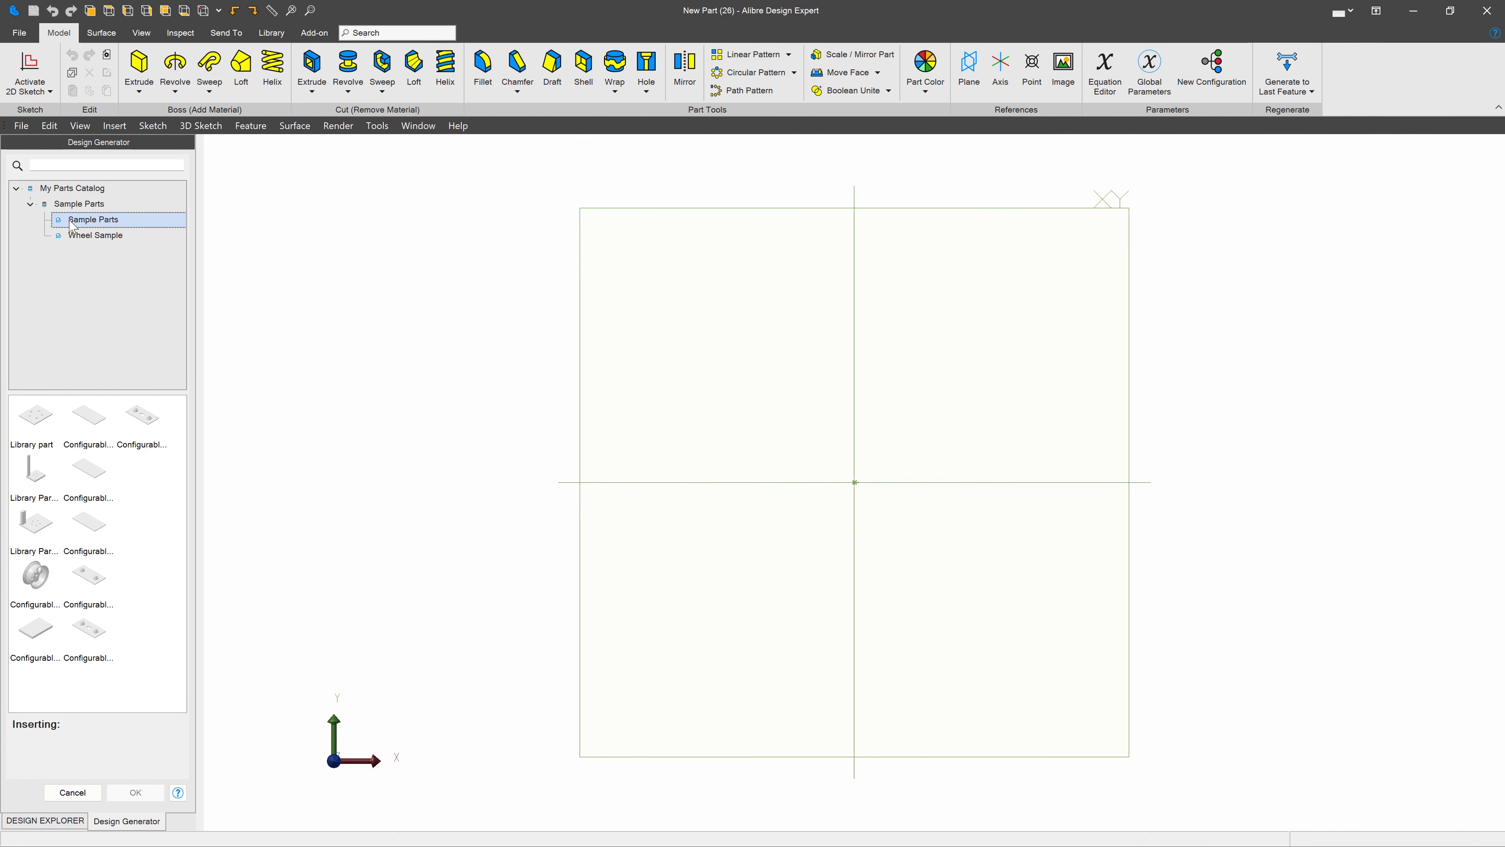
{"action": "left_click", "coordinate": [142, 418]}
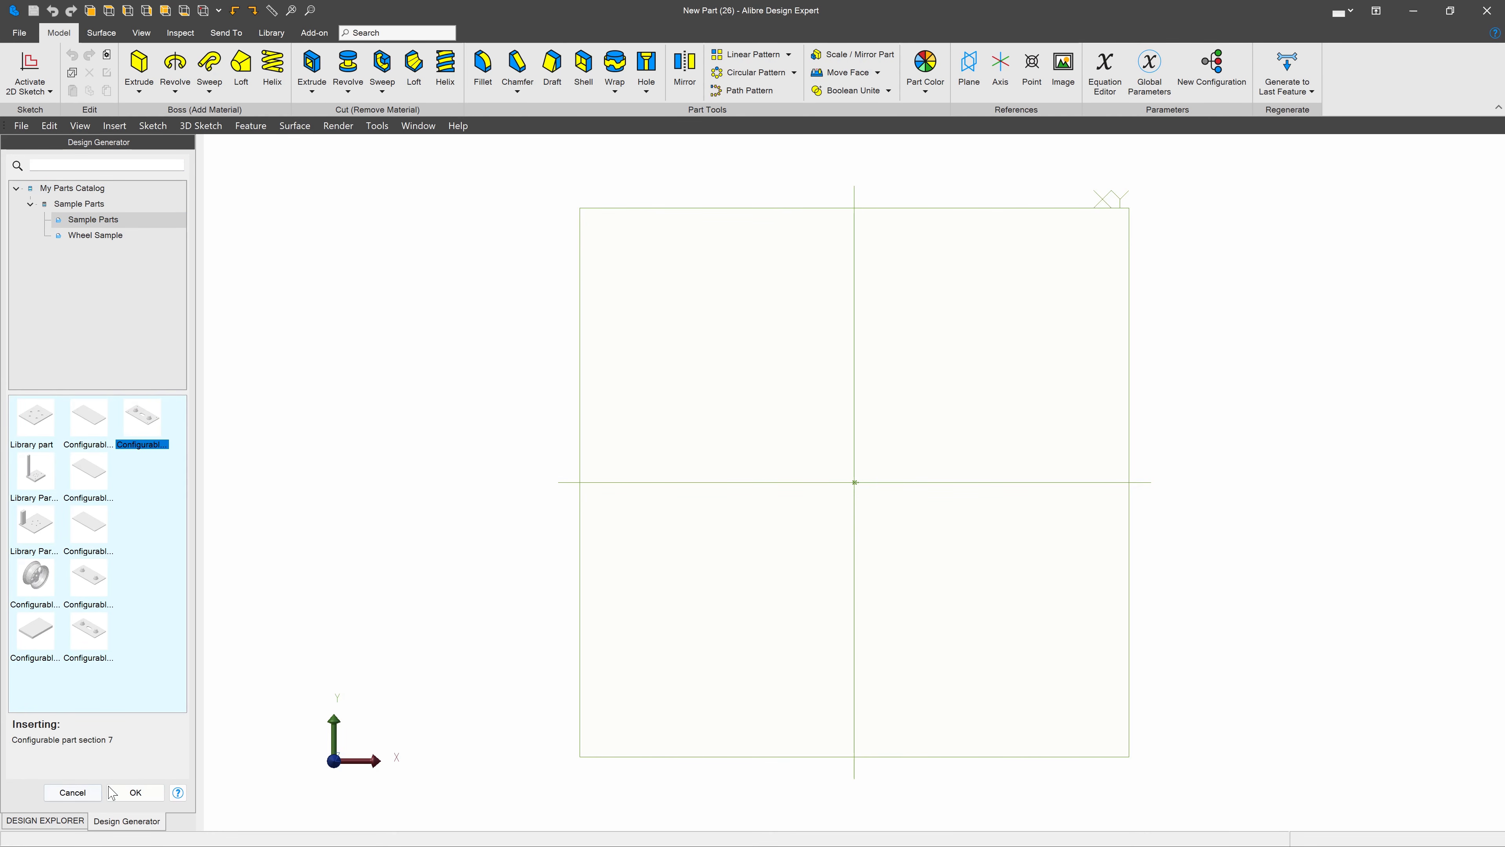
{"action": "left_click", "coordinate": [142, 791]}
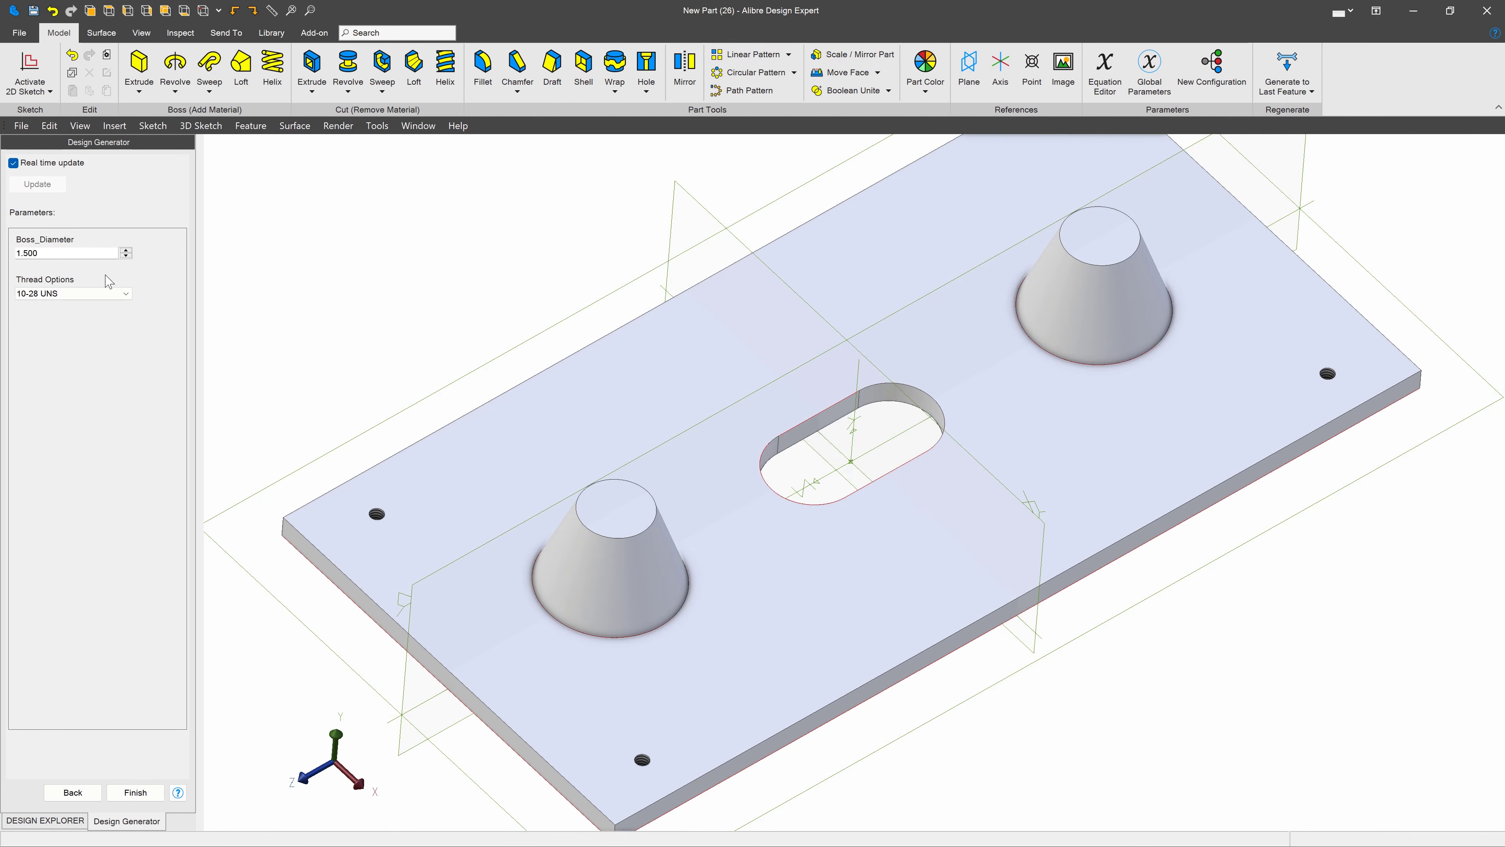
Step: Raise the Boss_Diameter parameter of the generated plate to 2.100
{"action": "left_click", "coordinate": [126, 250]}
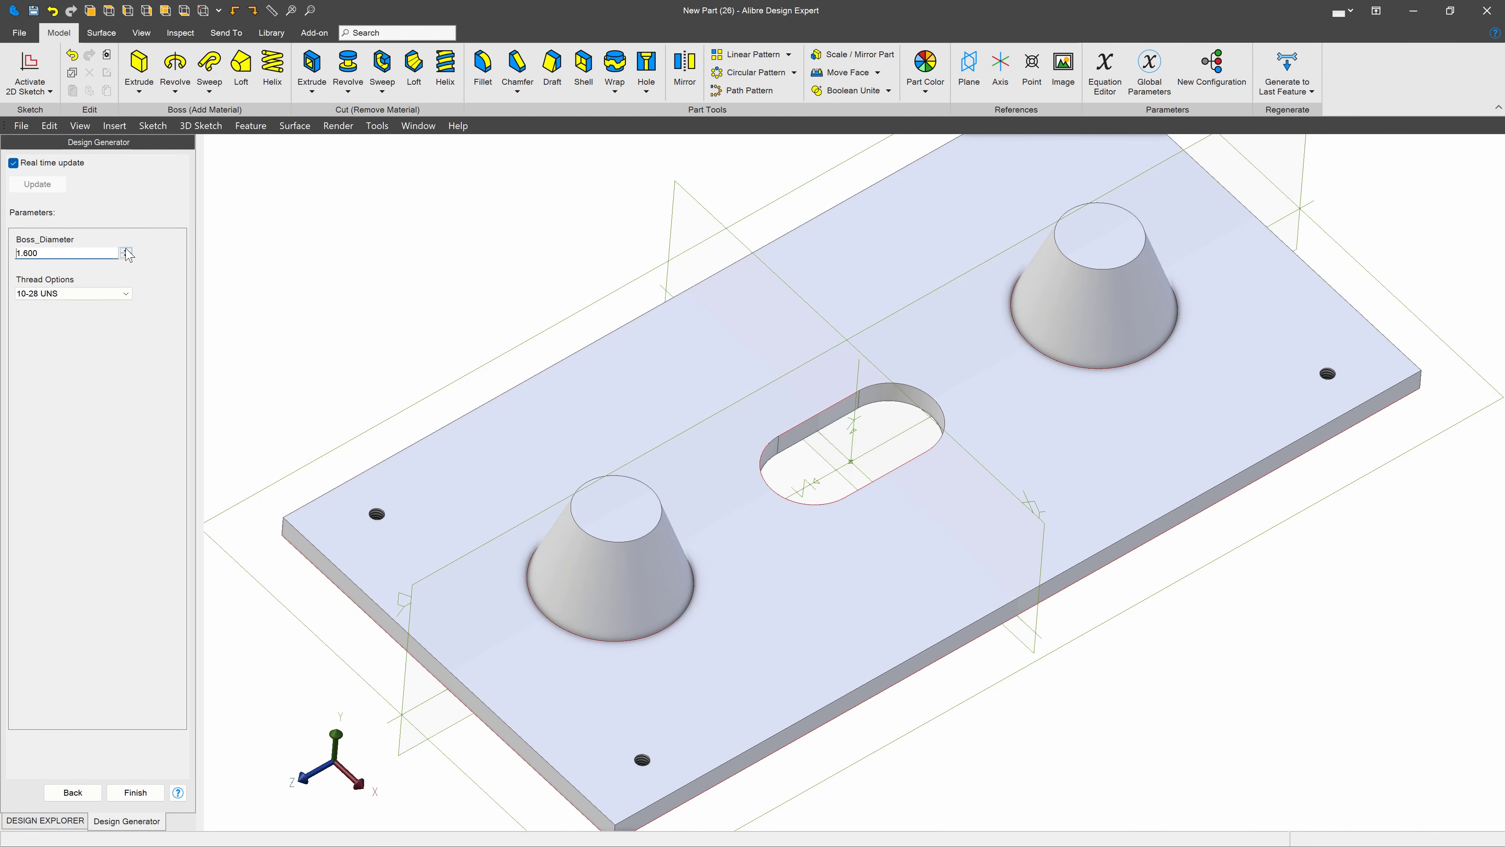
{"action": "left_click", "coordinate": [126, 249]}
{"action": "left_click", "coordinate": [126, 249]}
{"action": "left_click", "coordinate": [126, 250]}
{"action": "left_click", "coordinate": [125, 249]}
{"action": "left_click", "coordinate": [125, 249]}
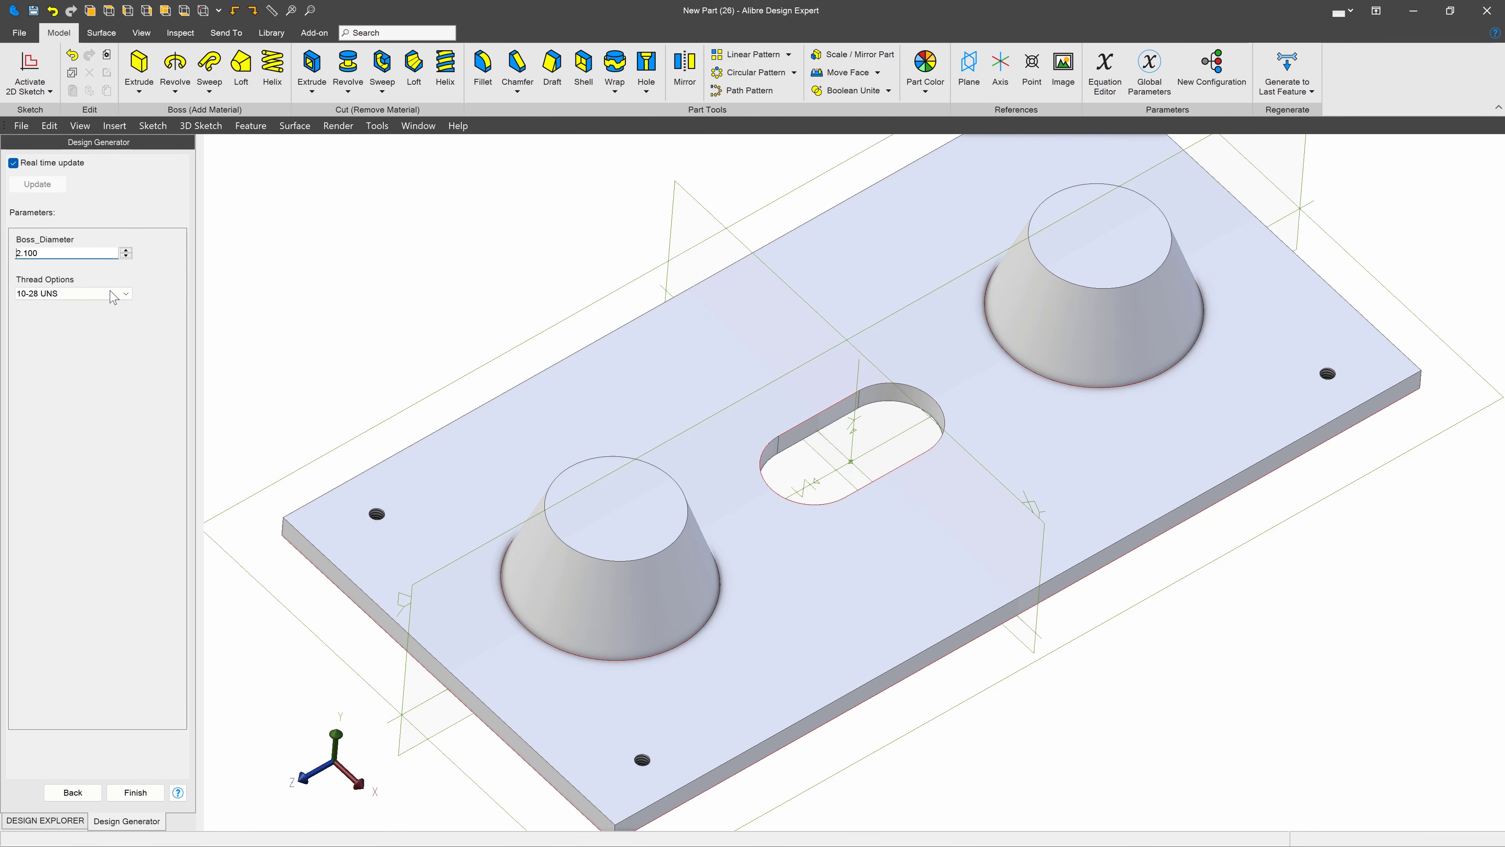
Step: Set Thread Options to 5/16-27 UNS for the corner holes and leave the Design Generator
{"action": "left_click", "coordinate": [126, 294]}
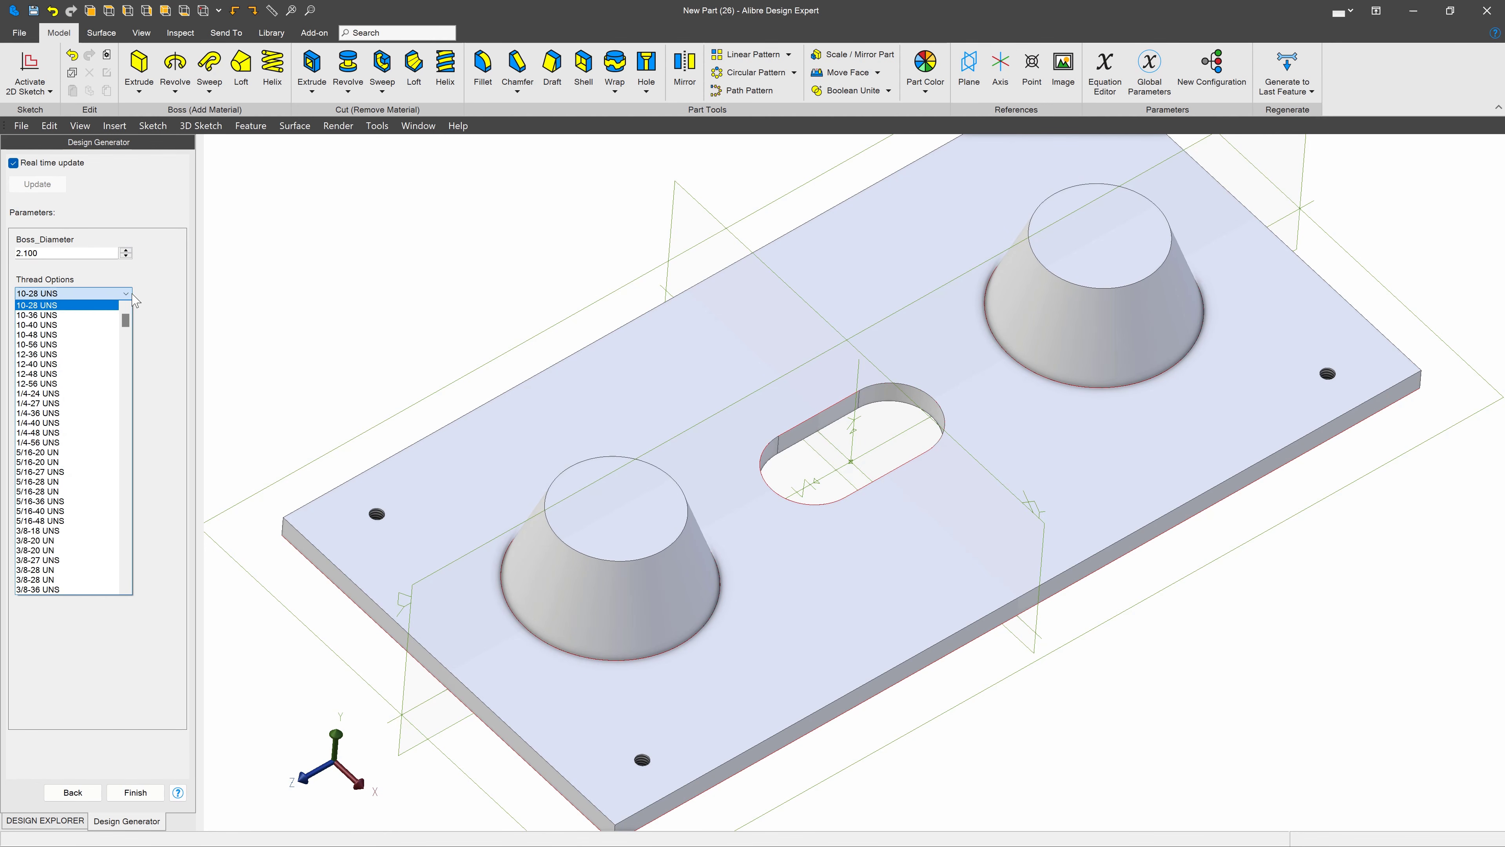
{"action": "left_click", "coordinate": [95, 481]}
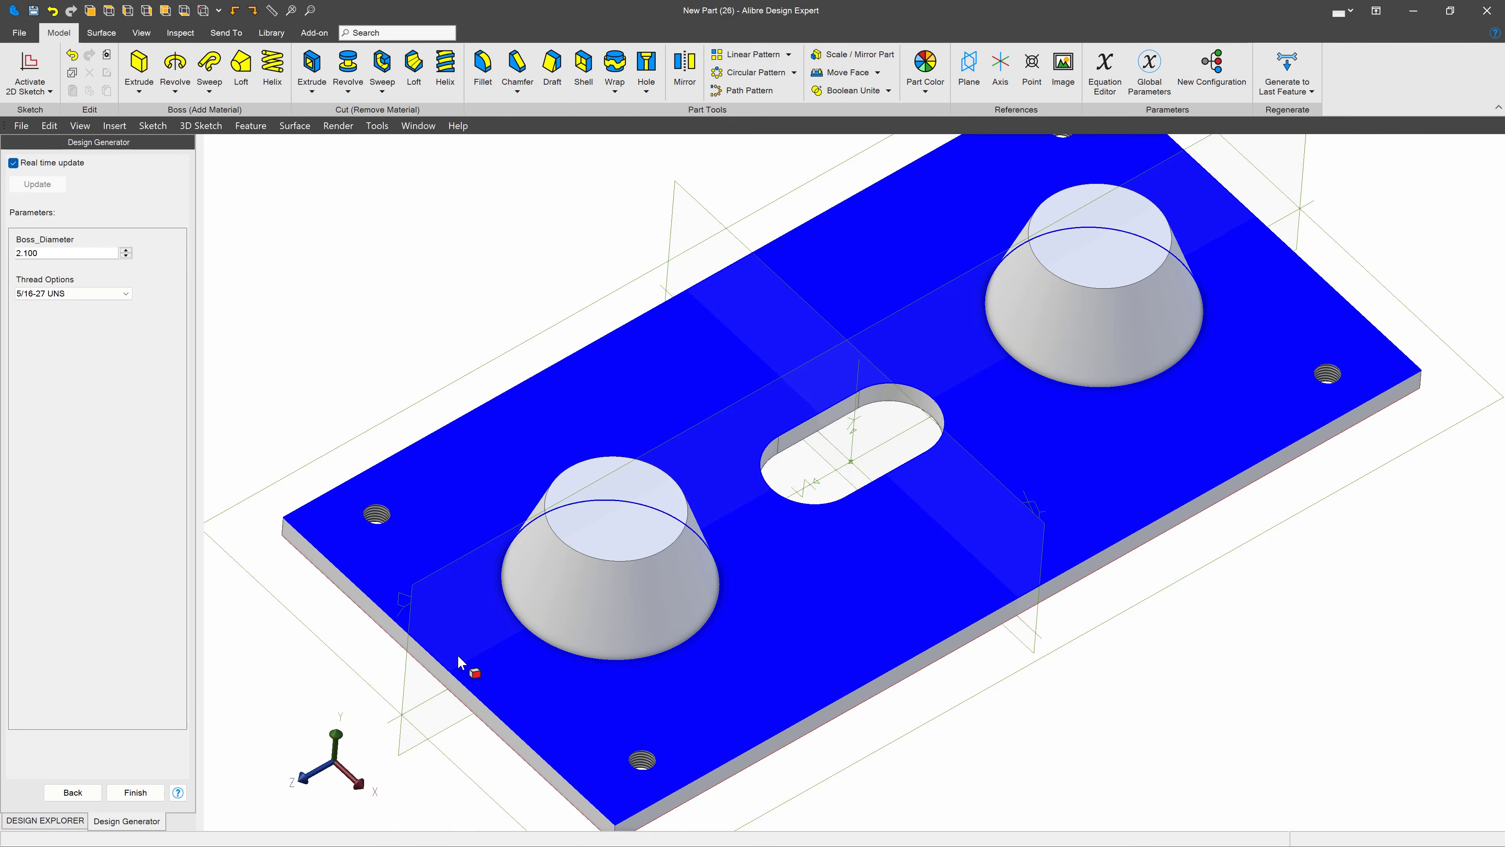
{"action": "scroll", "coordinate": [534, 615], "scroll_direction": "down", "scroll_amount": 2}
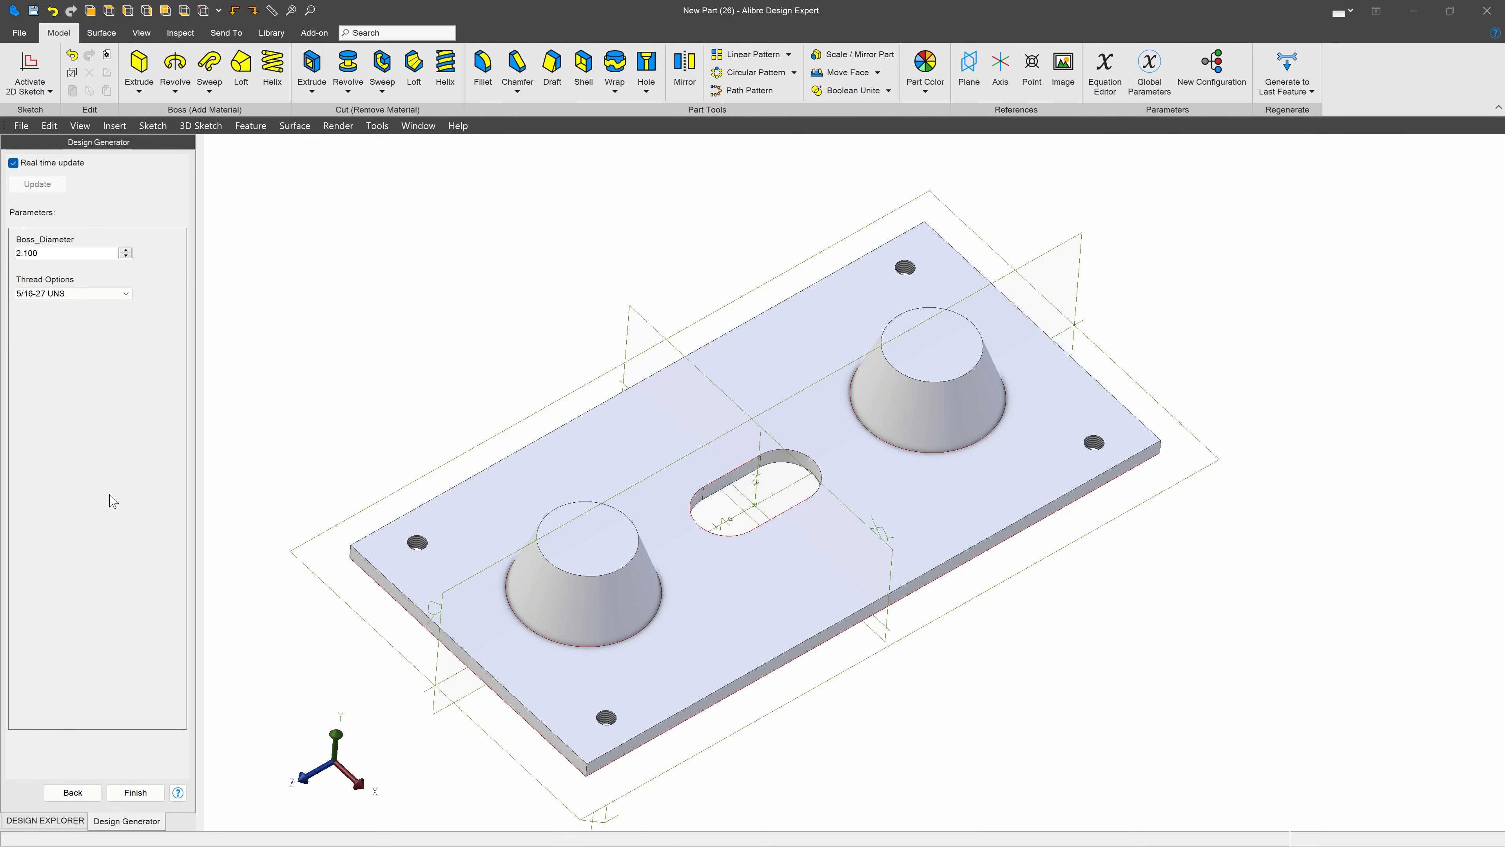
{"action": "left_click", "coordinate": [72, 792]}
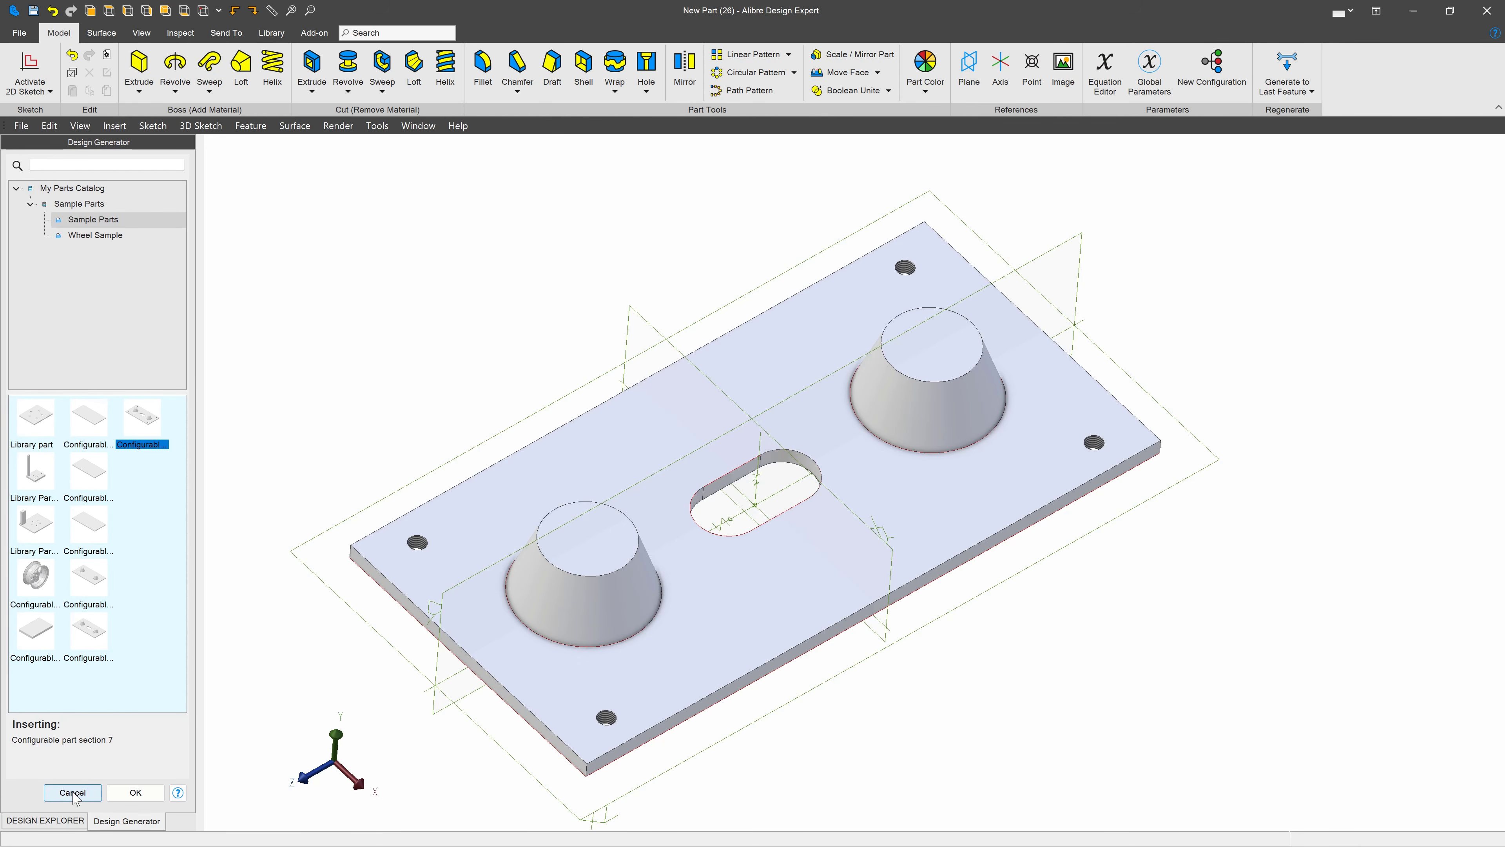
{"action": "left_click", "coordinate": [74, 794]}
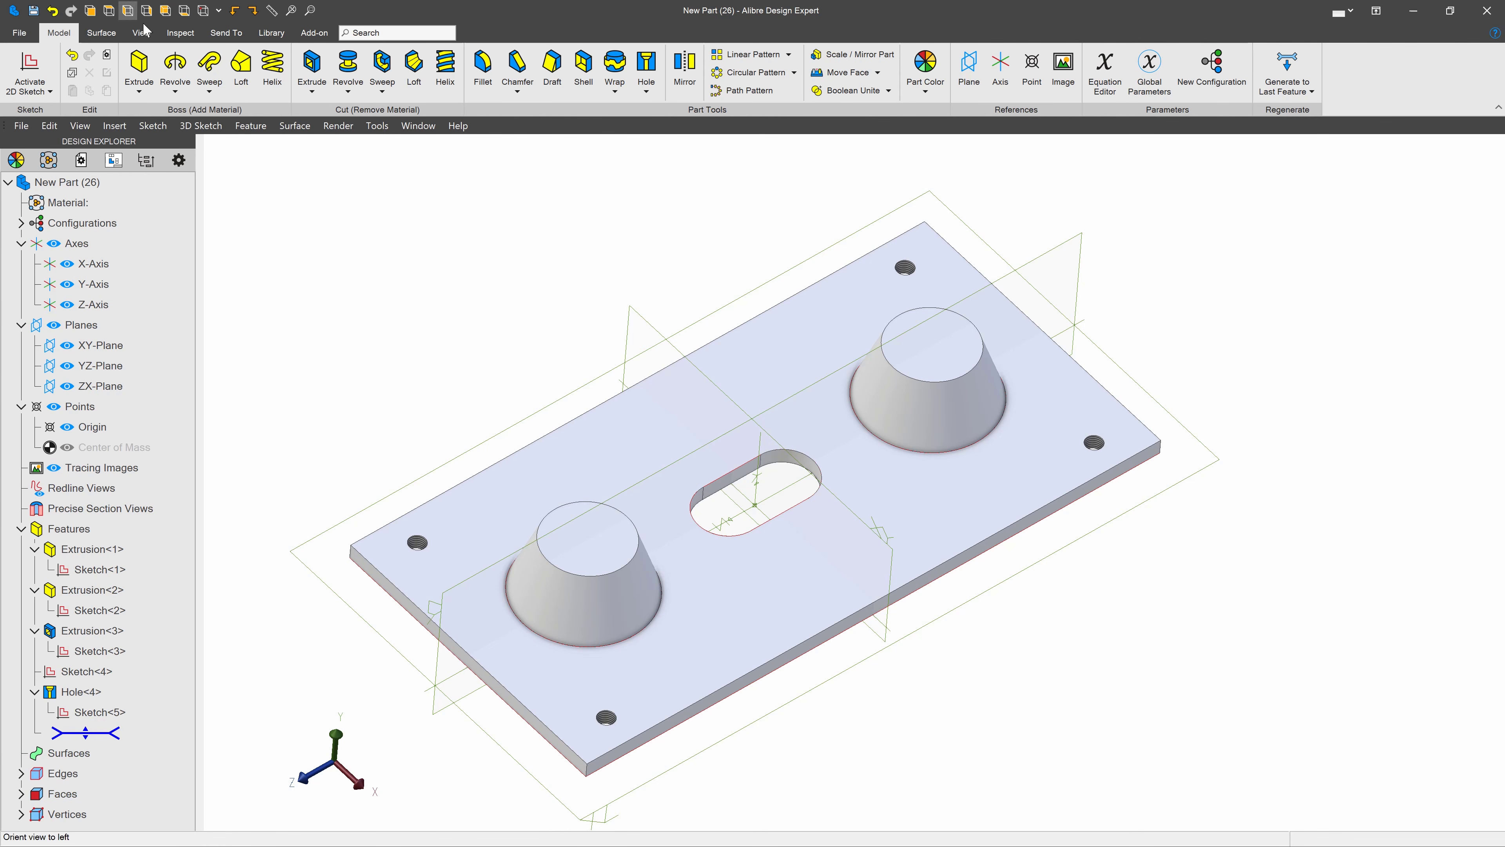
Step: Open the Library Management Console and examine the category and part collections inside My Parts Catalog
{"action": "left_click", "coordinate": [281, 33]}
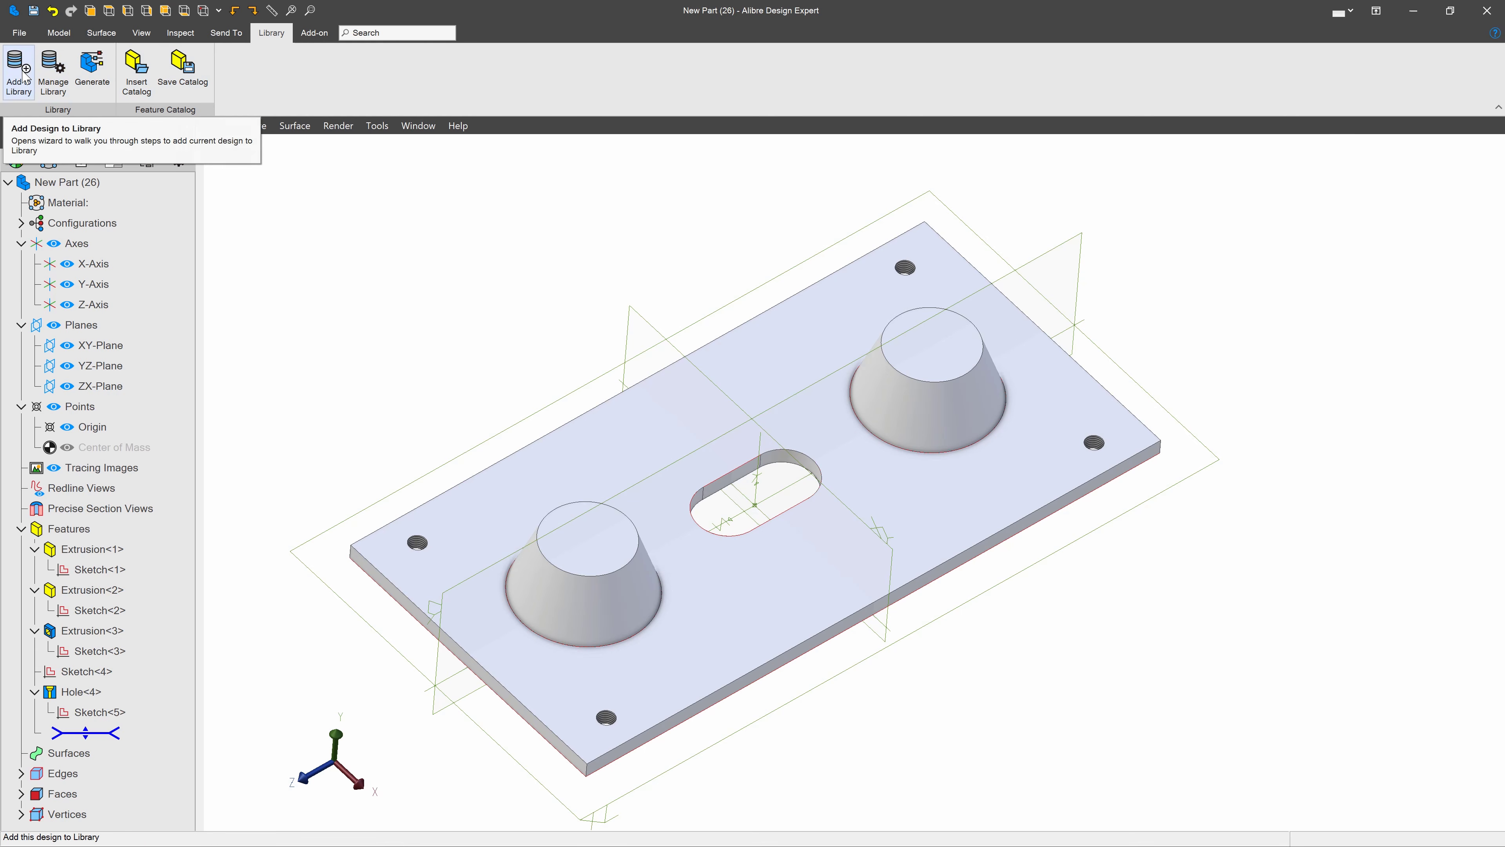
{"action": "left_click", "coordinate": [51, 74]}
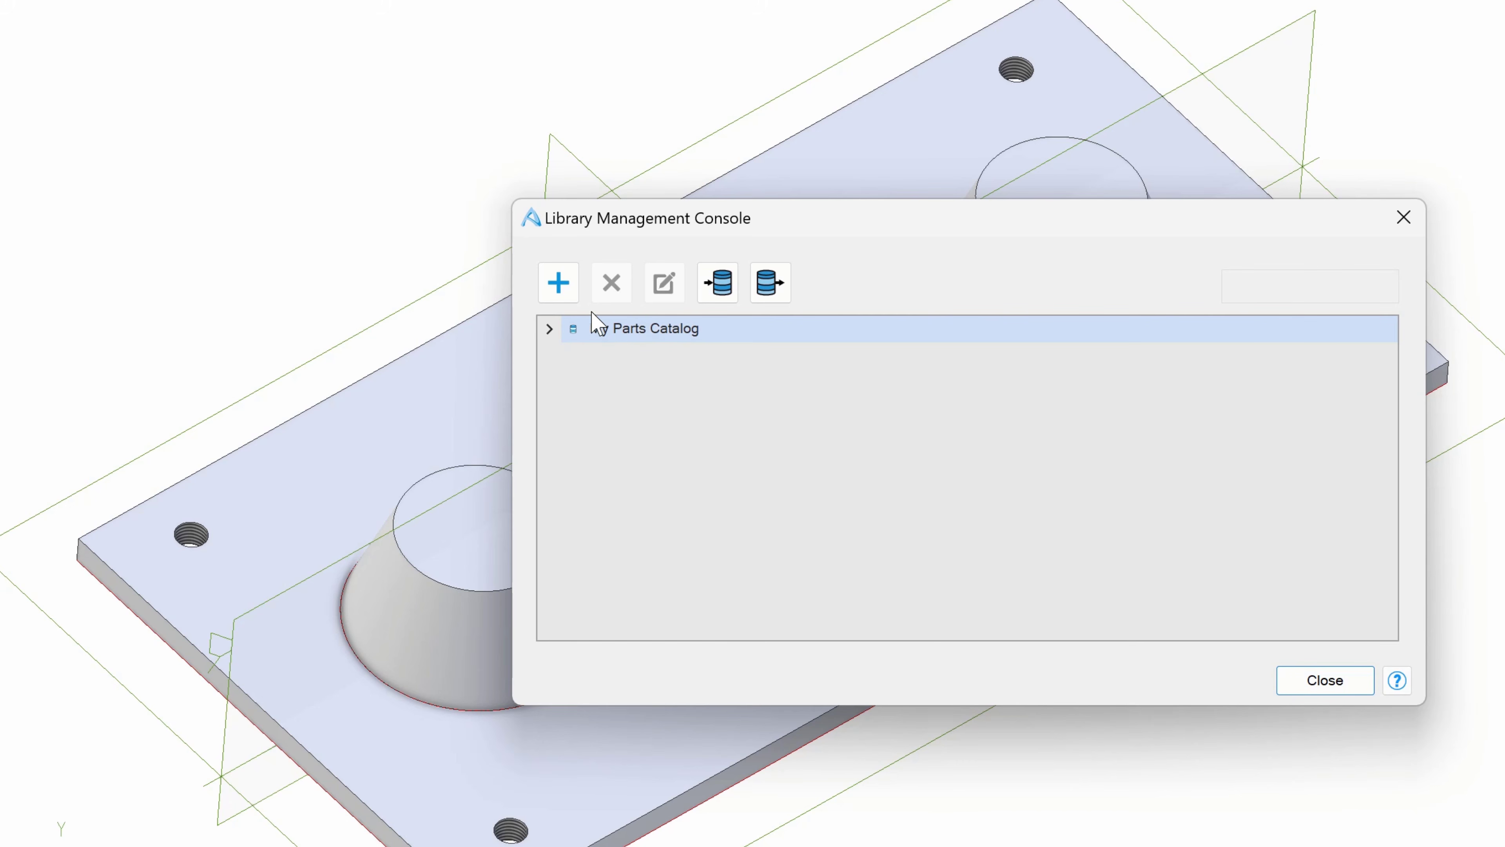
{"action": "left_click", "coordinate": [549, 327]}
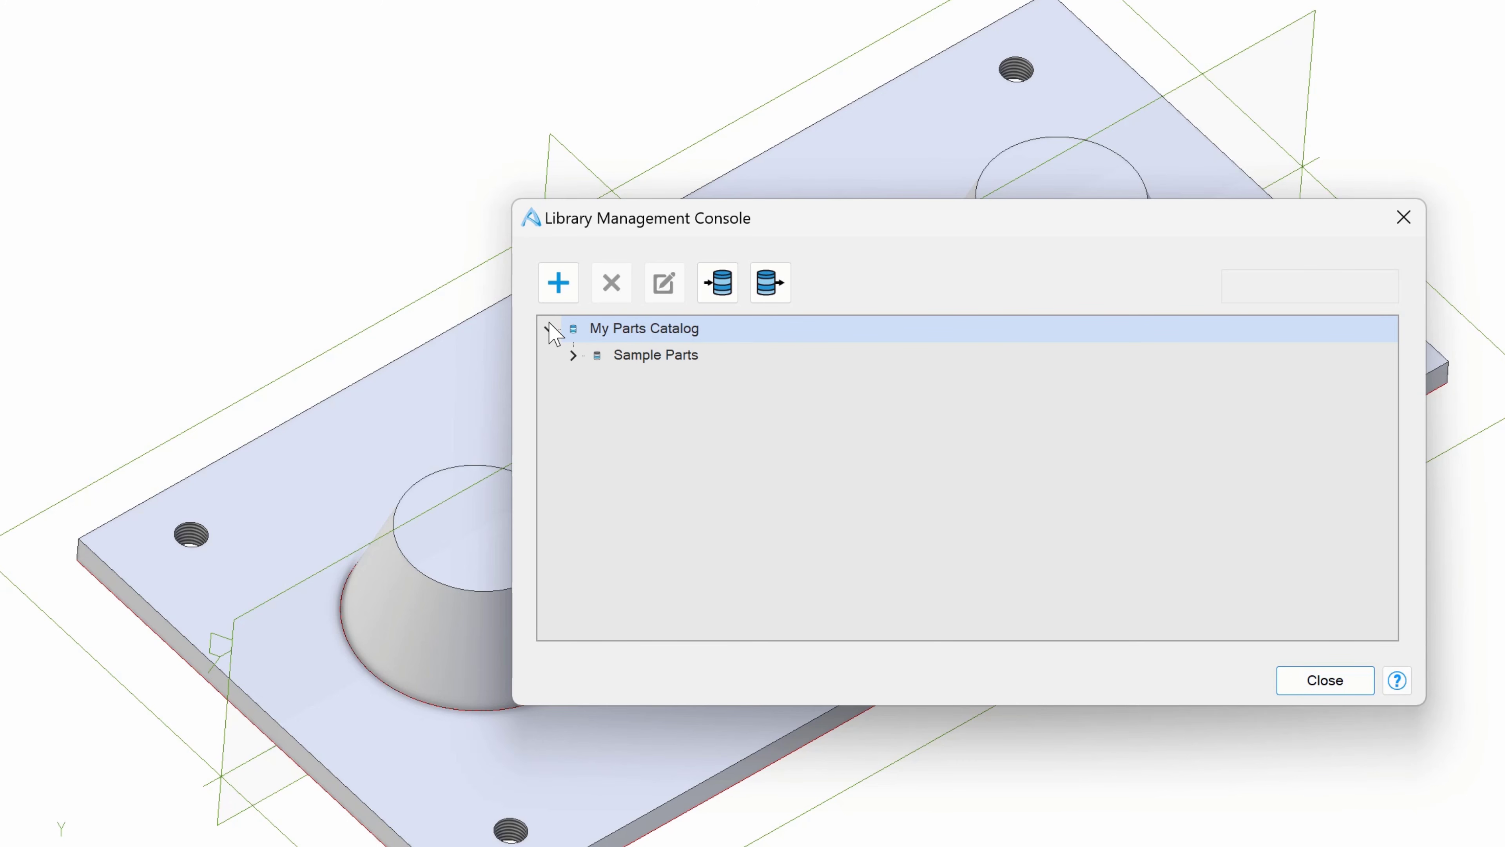
{"action": "left_click", "coordinate": [572, 355]}
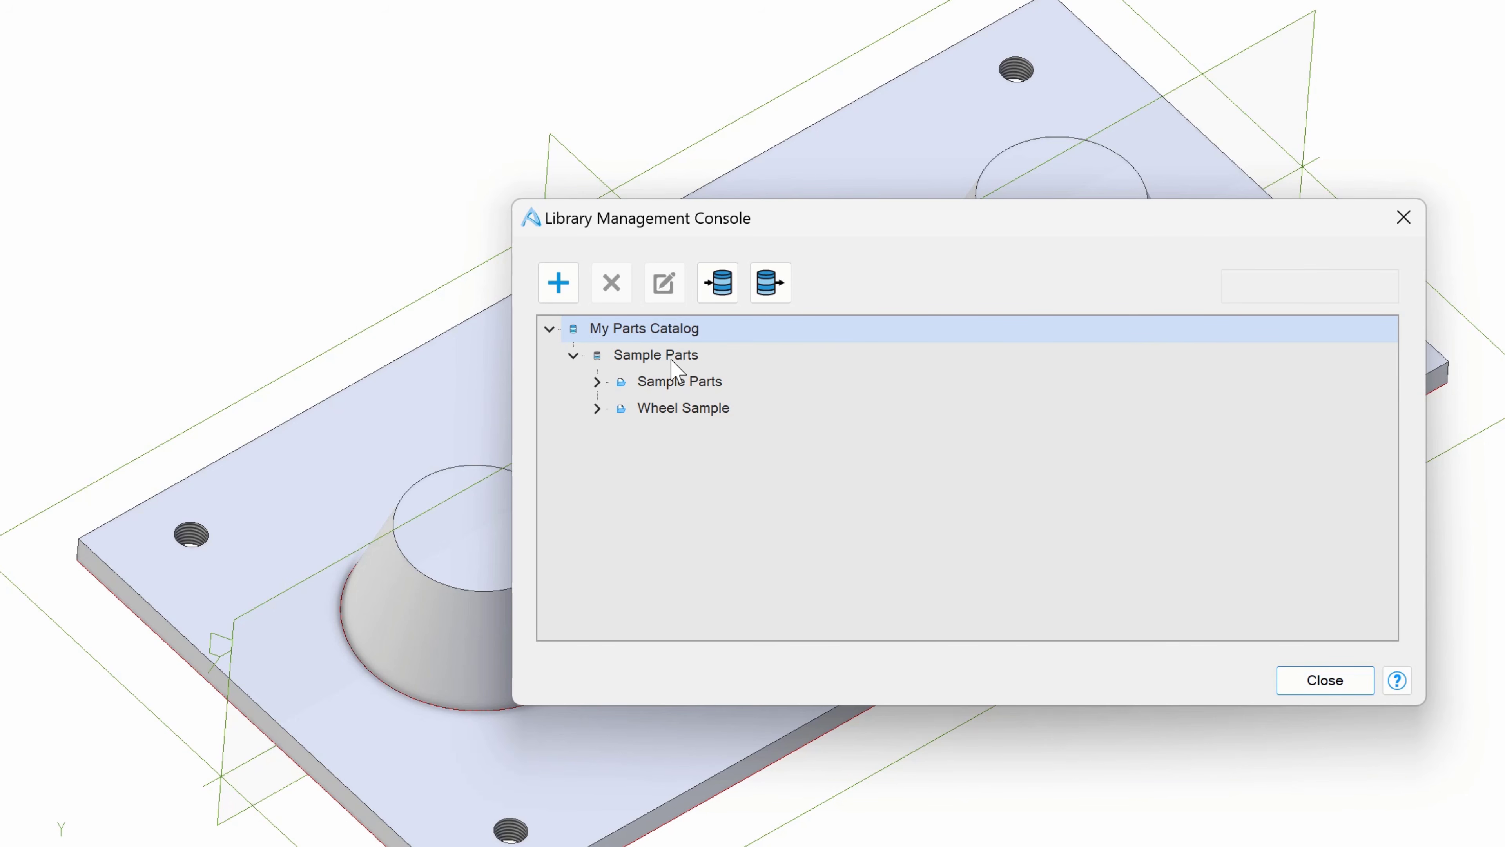
{"action": "left_click", "coordinate": [676, 390]}
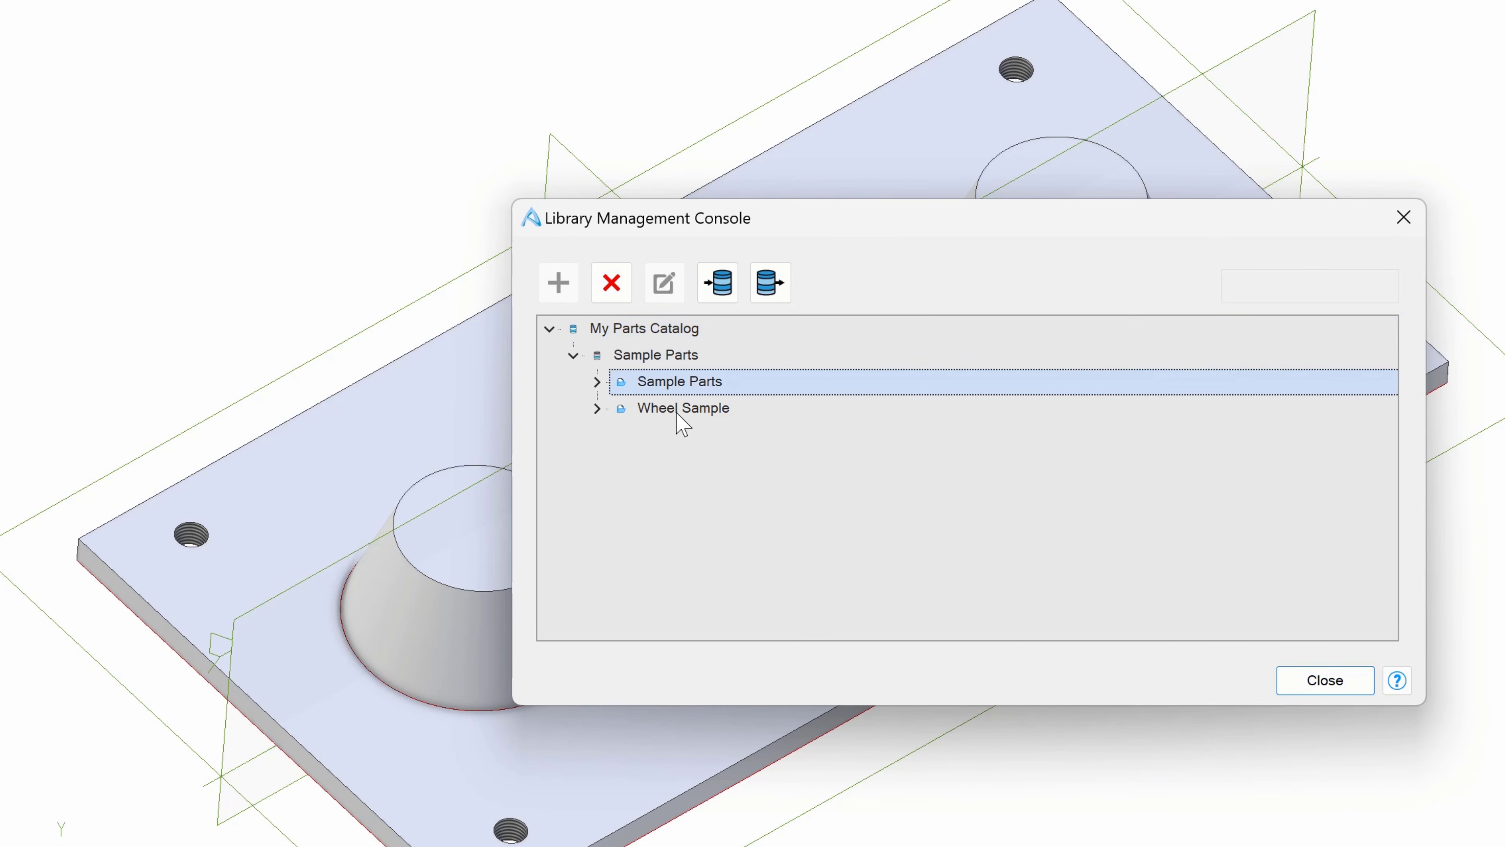
{"action": "left_click", "coordinate": [682, 412]}
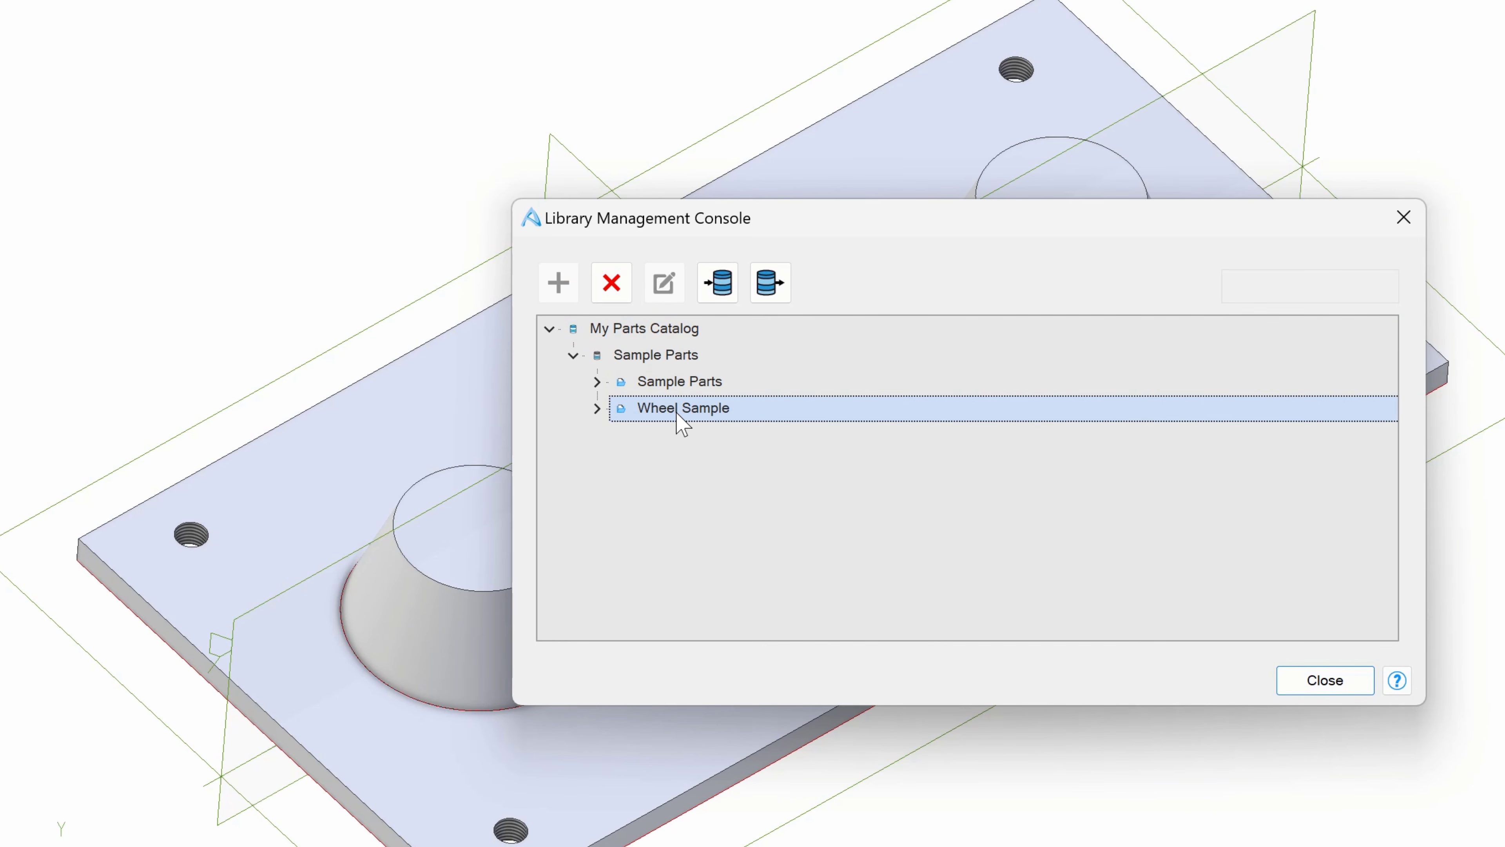
{"action": "left_click", "coordinate": [546, 330]}
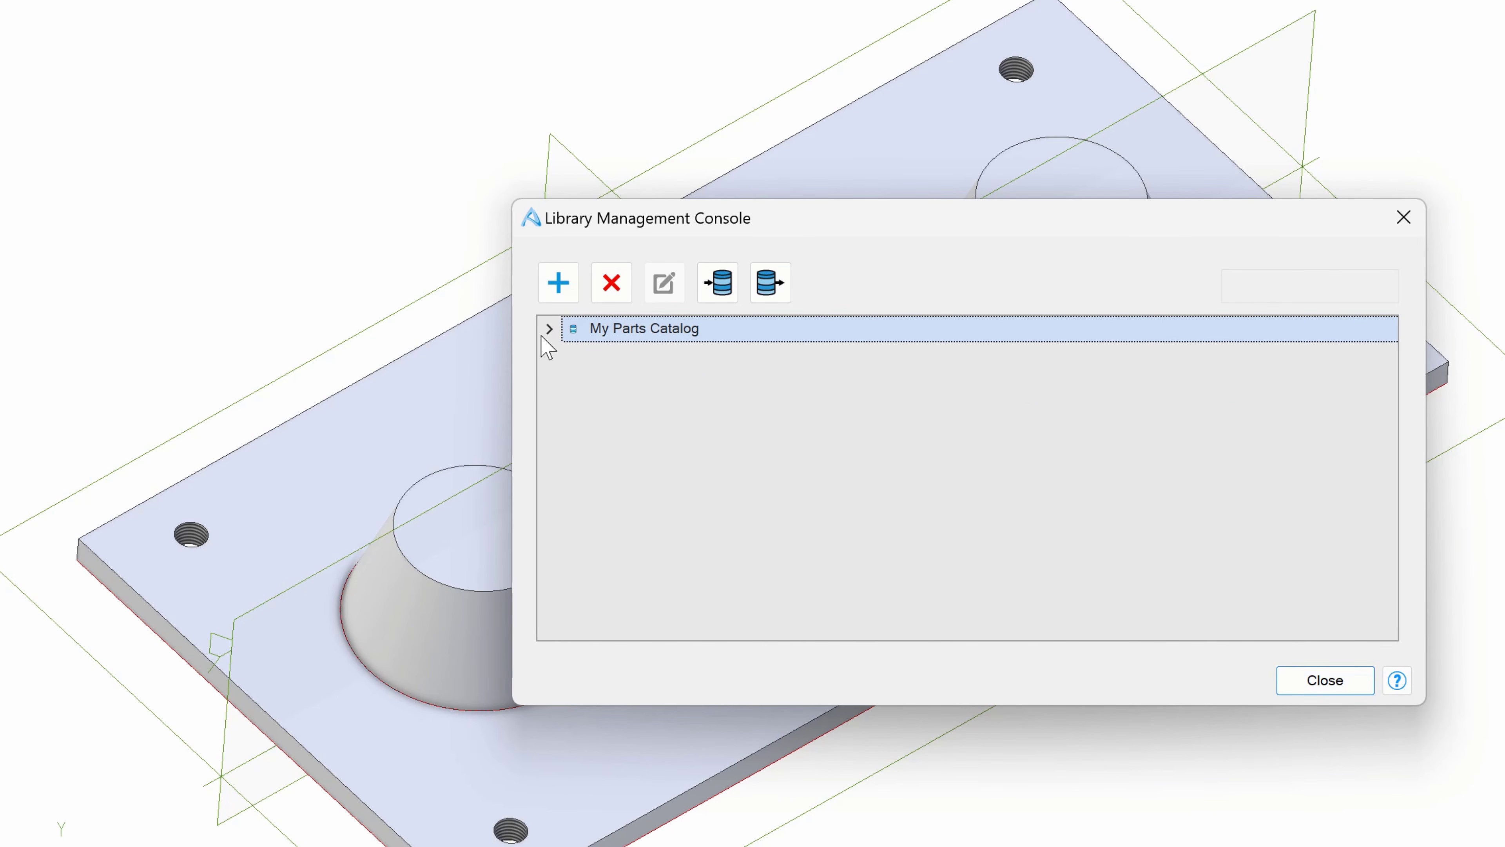
Step: Create a library named New Library that holds the category New Category with the part collection New Part Collection
{"action": "left_click", "coordinate": [558, 287]}
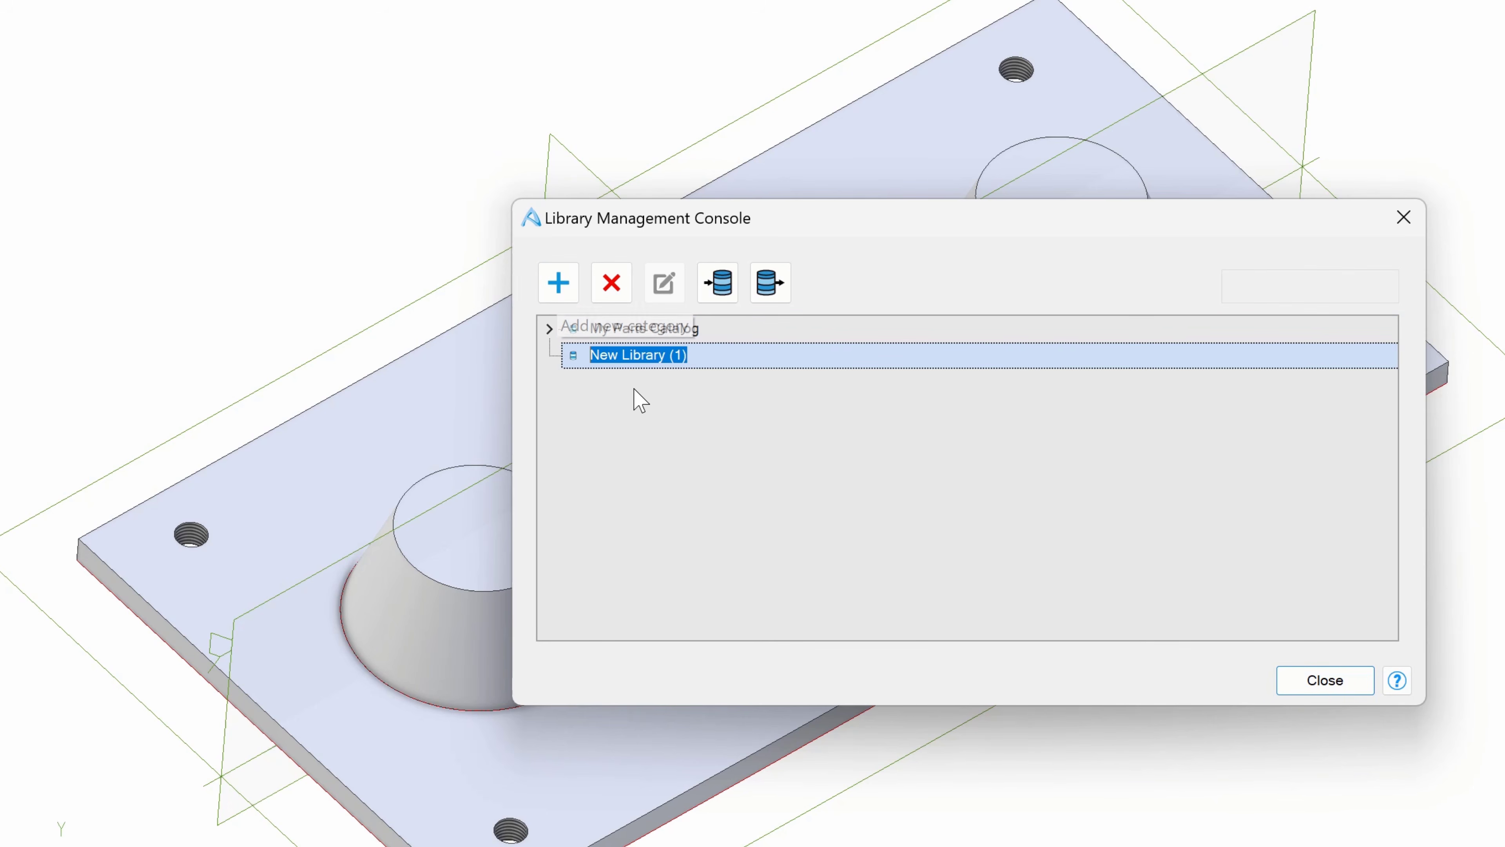
{"action": "type", "text": "Ne"}
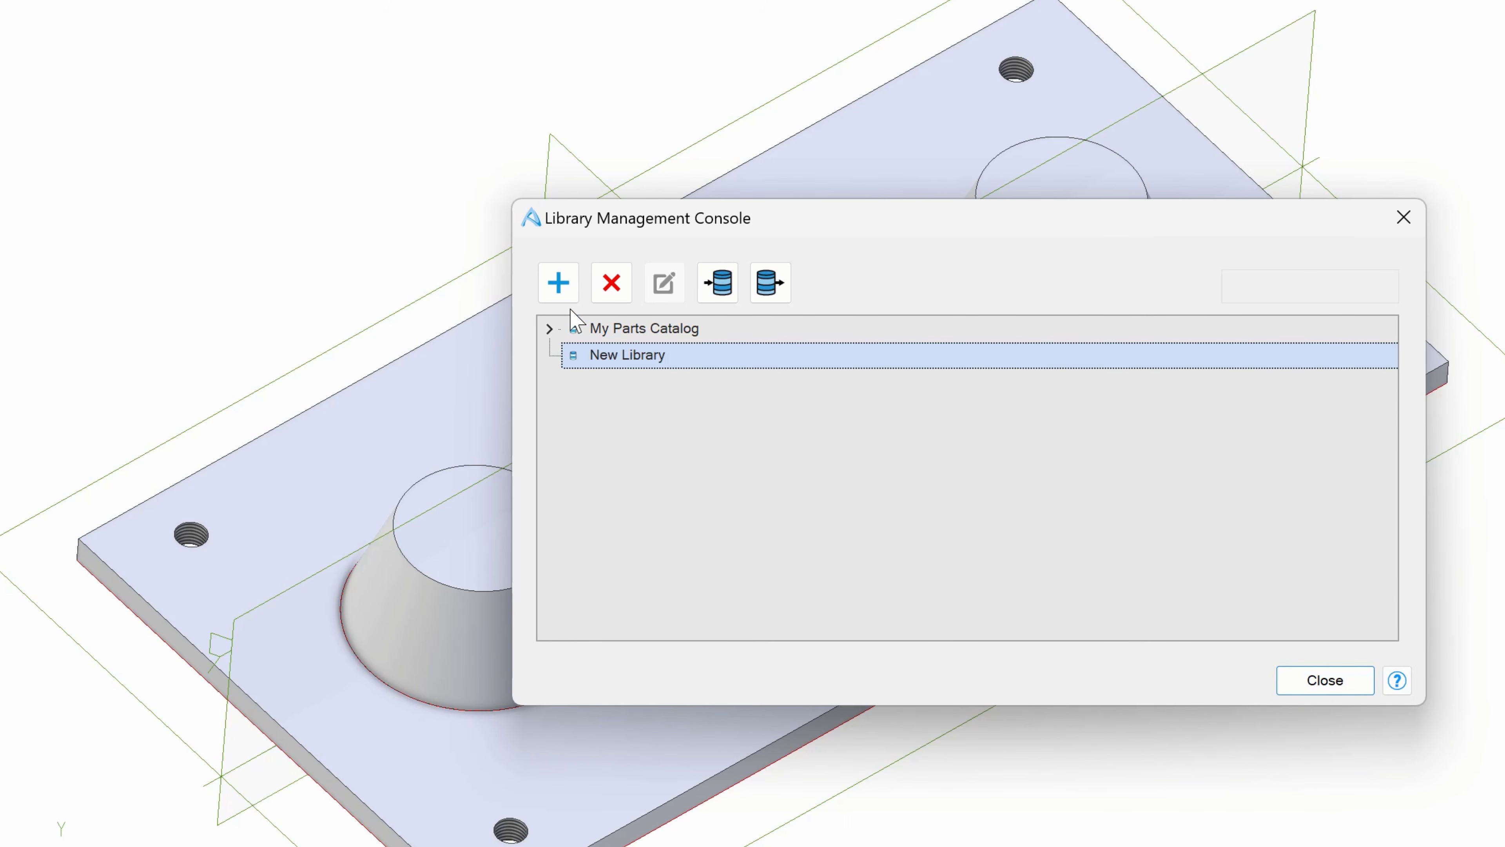
{"action": "left_click", "coordinate": [557, 283]}
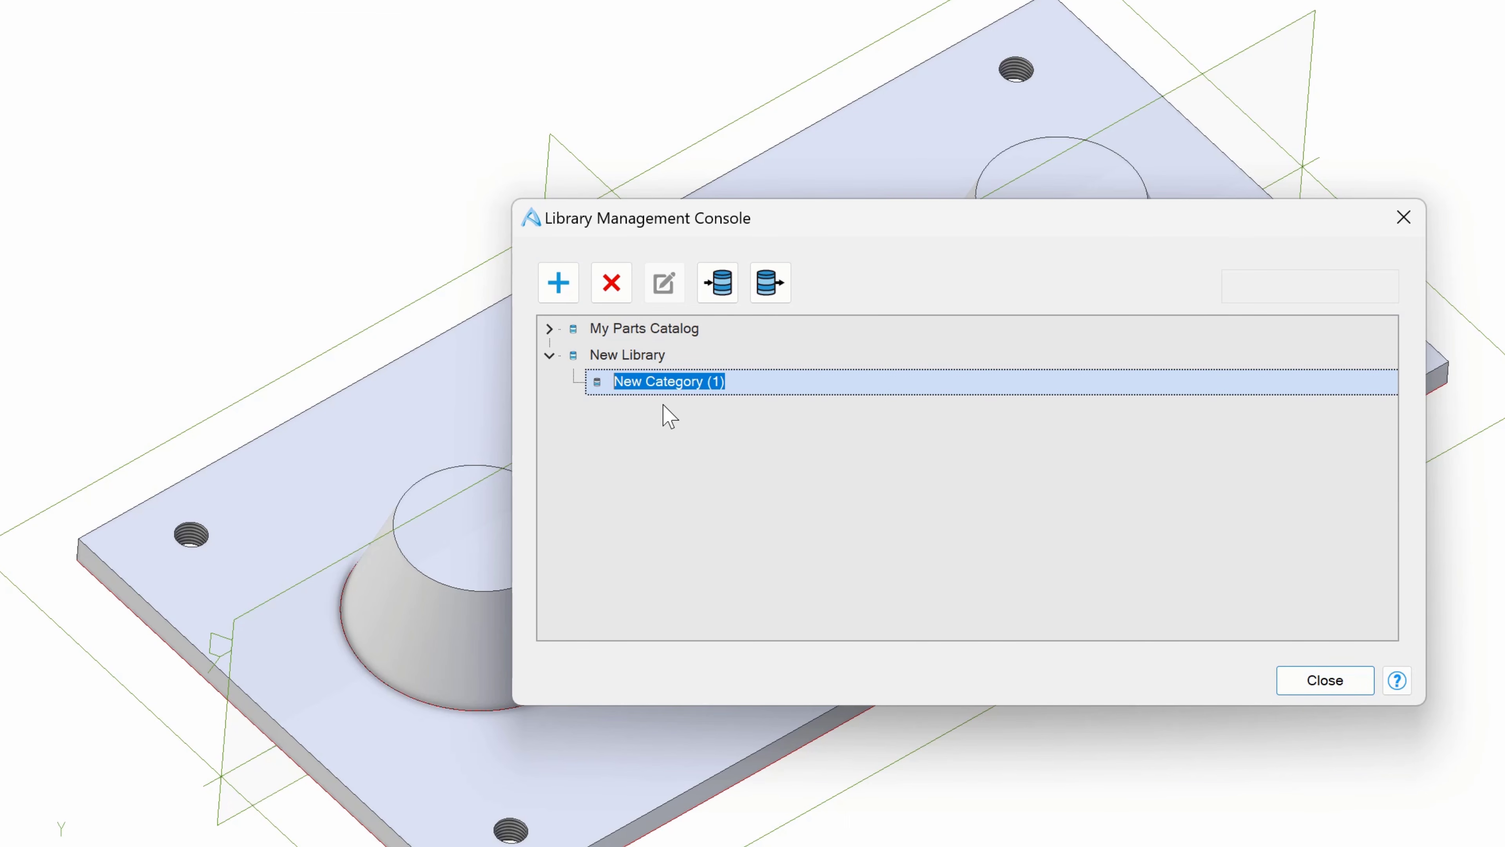
{"action": "type", "text": "N"}
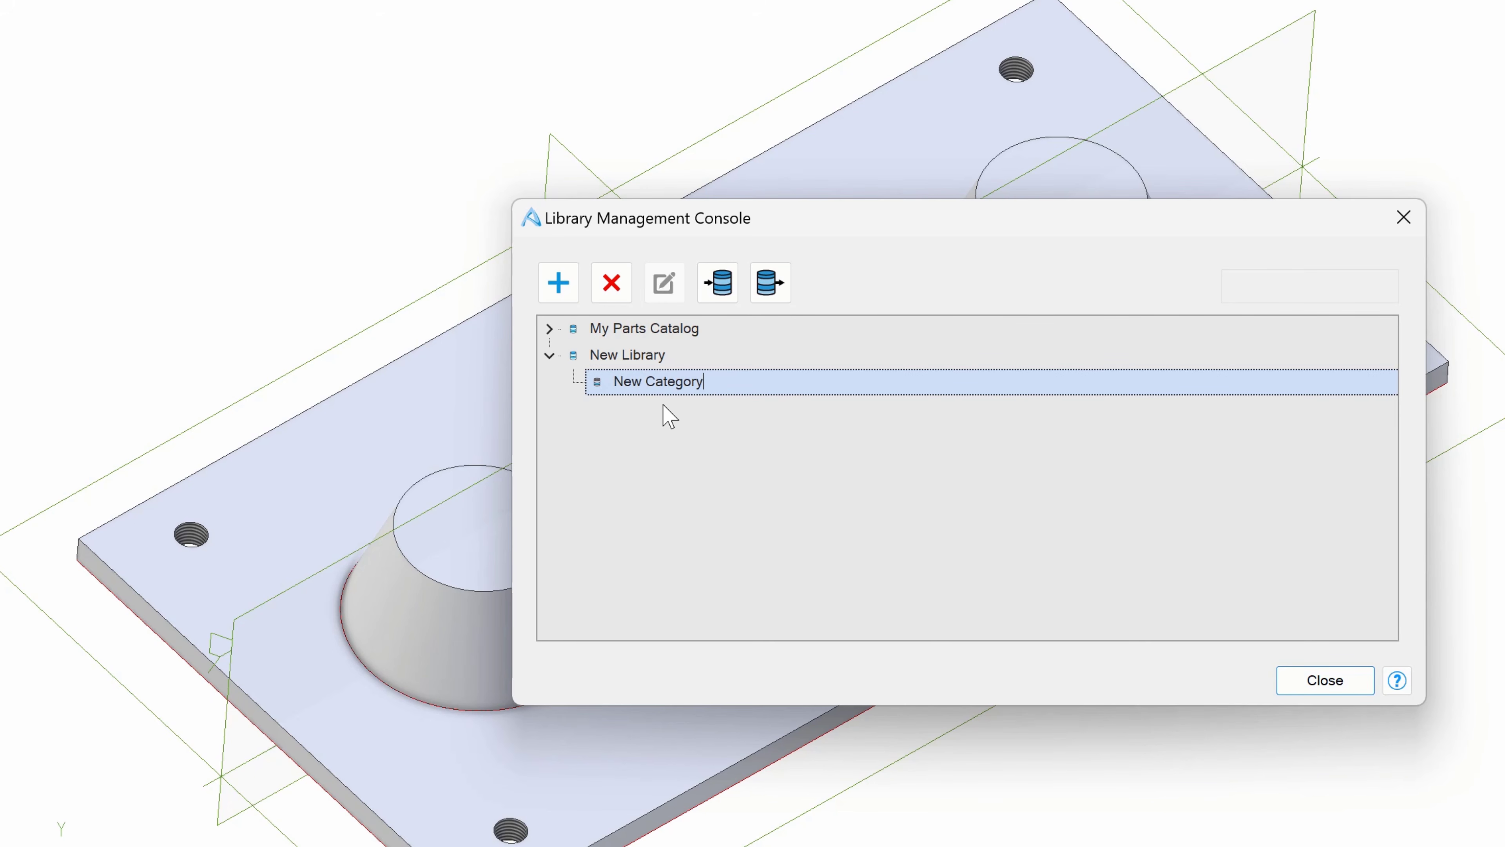
{"action": "left_click", "coordinate": [558, 282]}
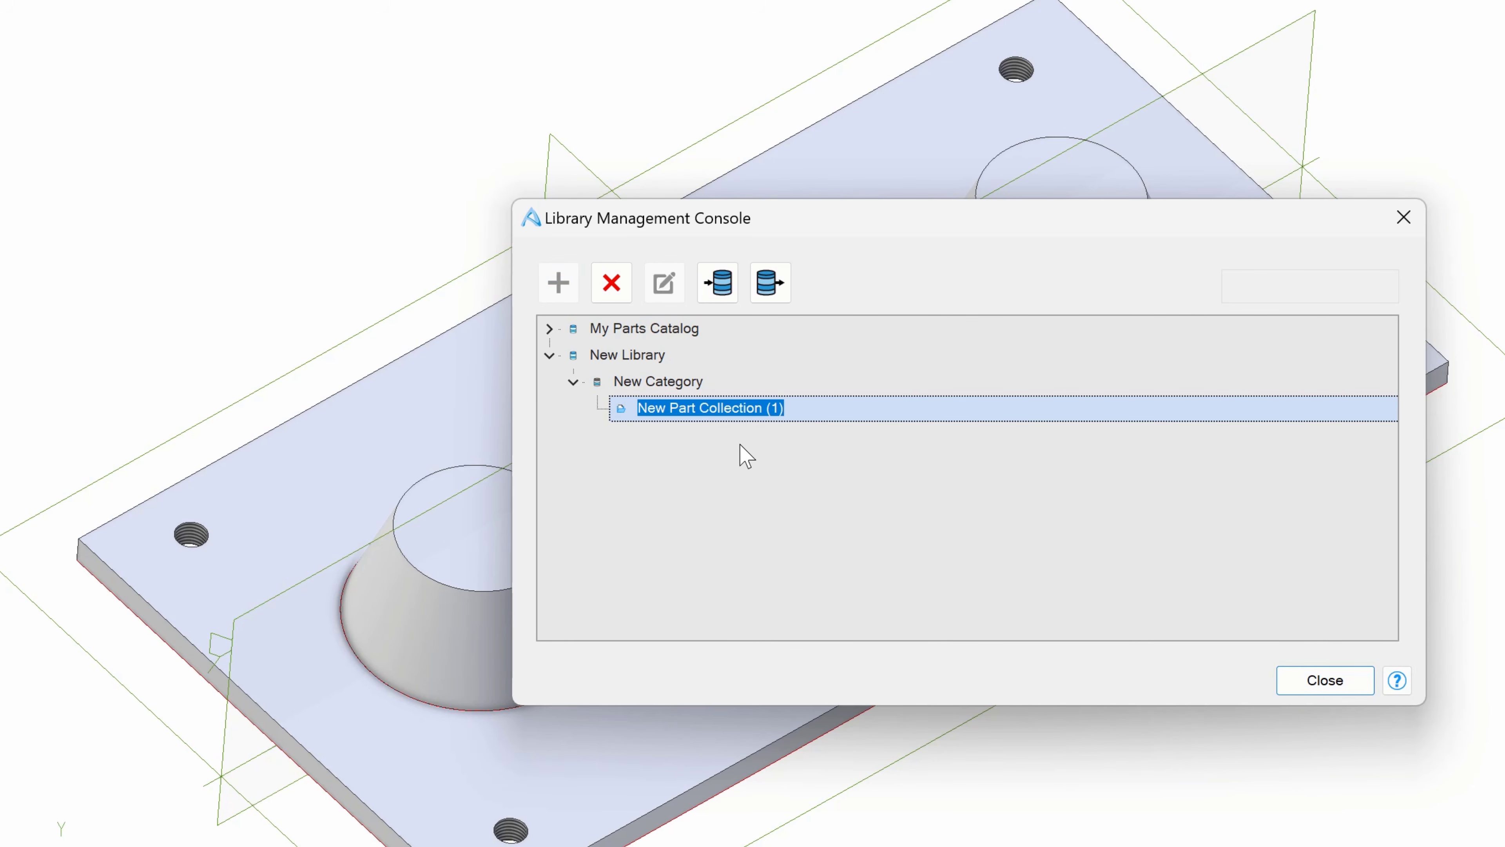
{"action": "type", "text": "Ne"}
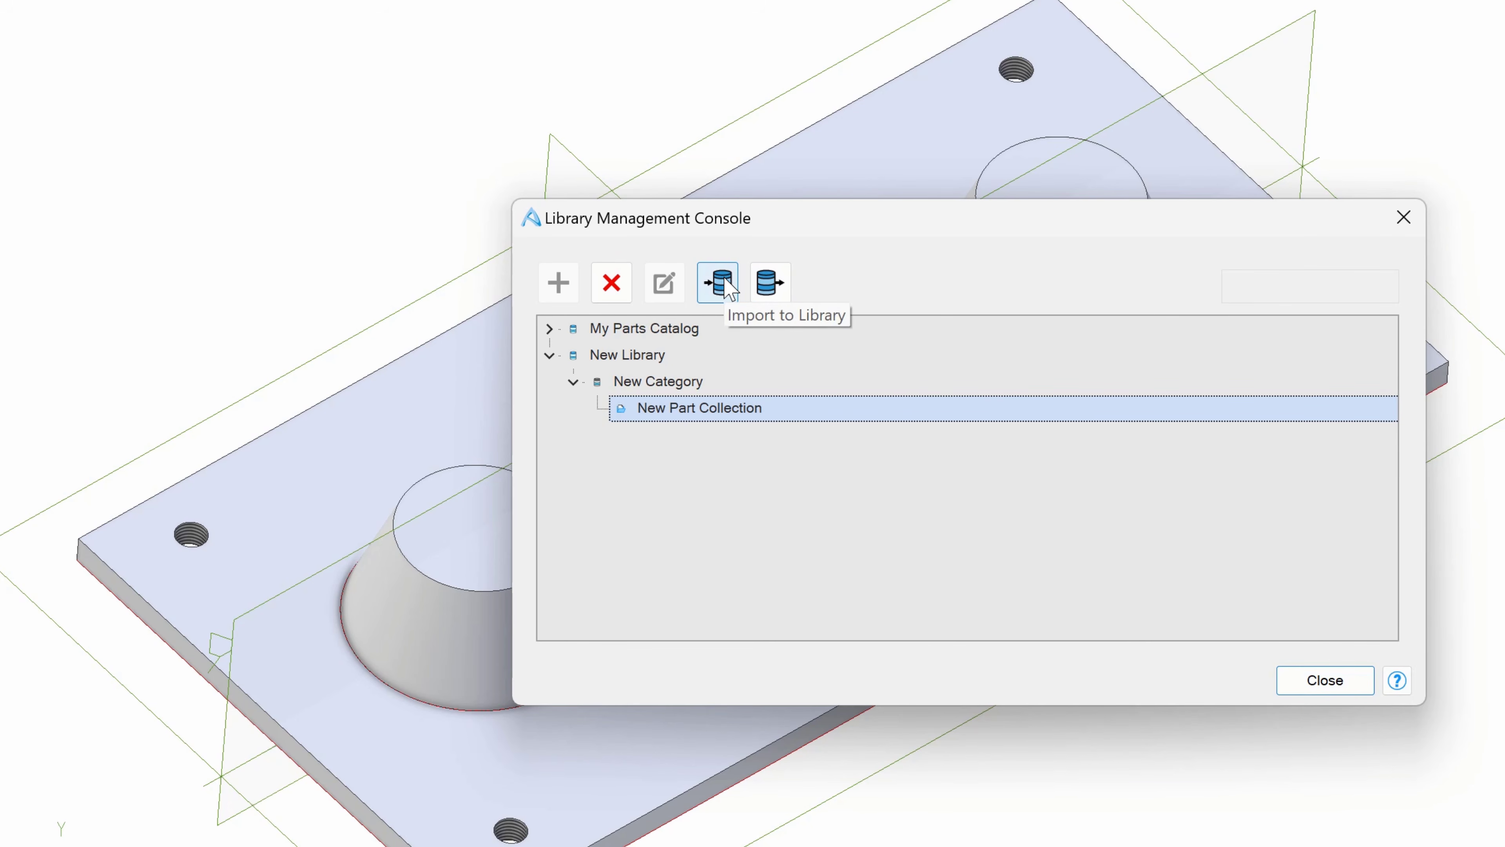
Step: Delete Configurable part section 7 from the Sample Parts collection of My Parts Catalog
{"action": "left_click", "coordinate": [549, 329]}
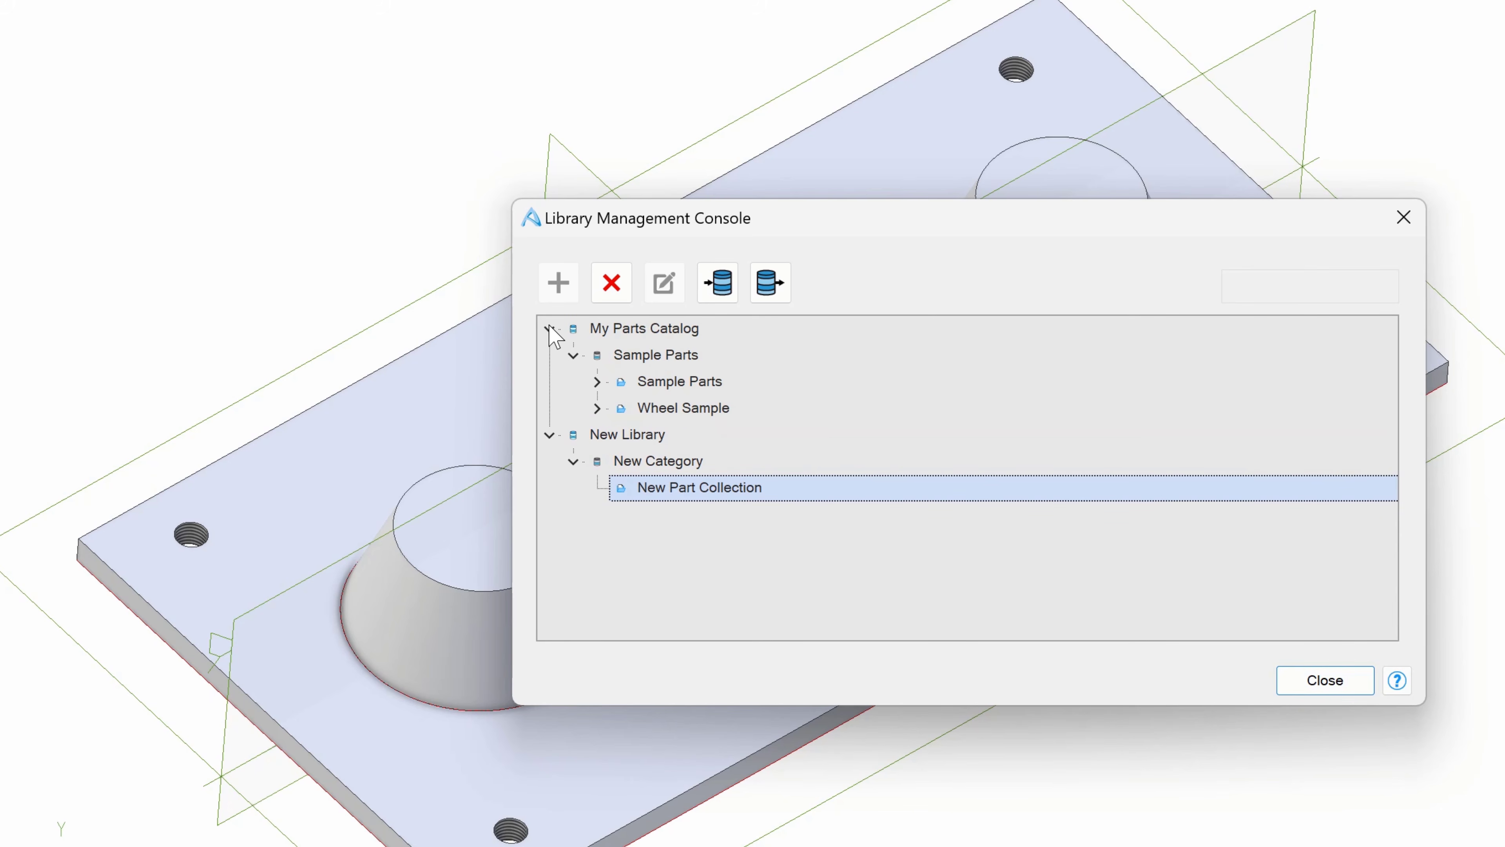
{"action": "left_click", "coordinate": [597, 381]}
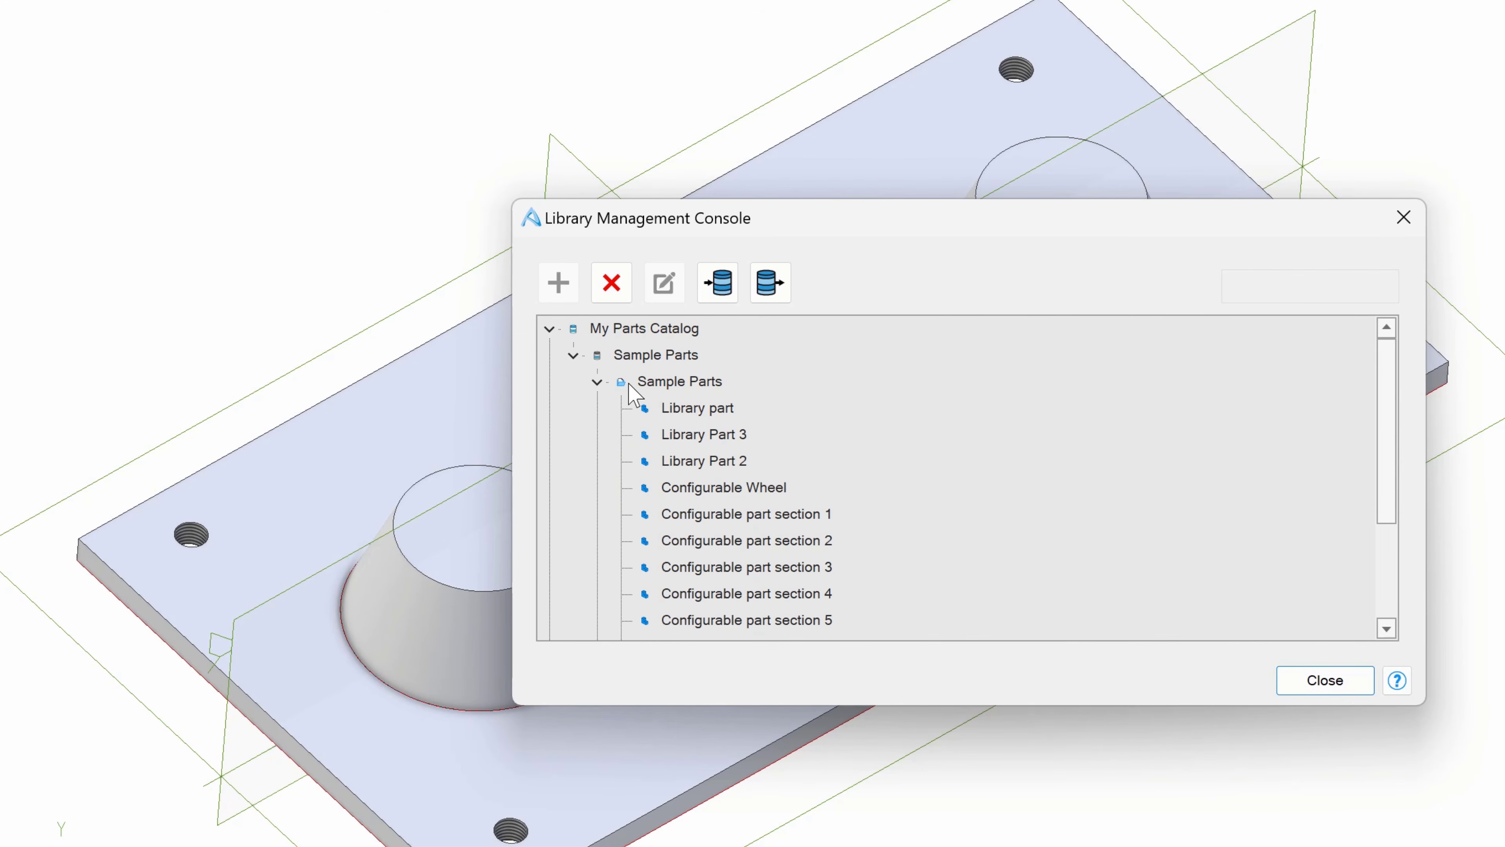
{"action": "scroll", "coordinate": [711, 380], "scroll_direction": "down", "scroll_amount": 2}
{"action": "left_click", "coordinate": [742, 513]}
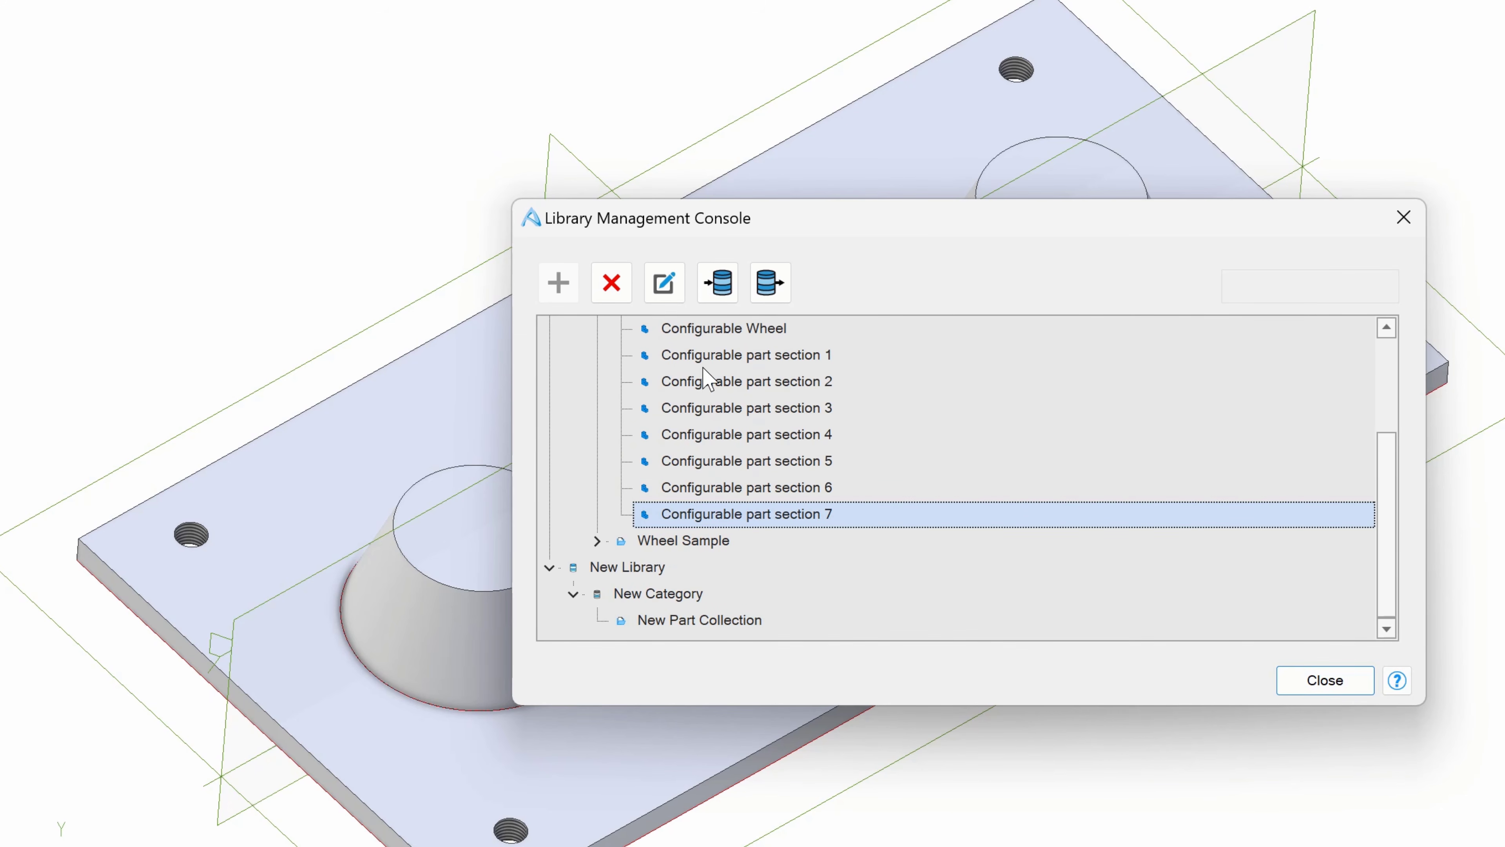
{"action": "left_click", "coordinate": [611, 285]}
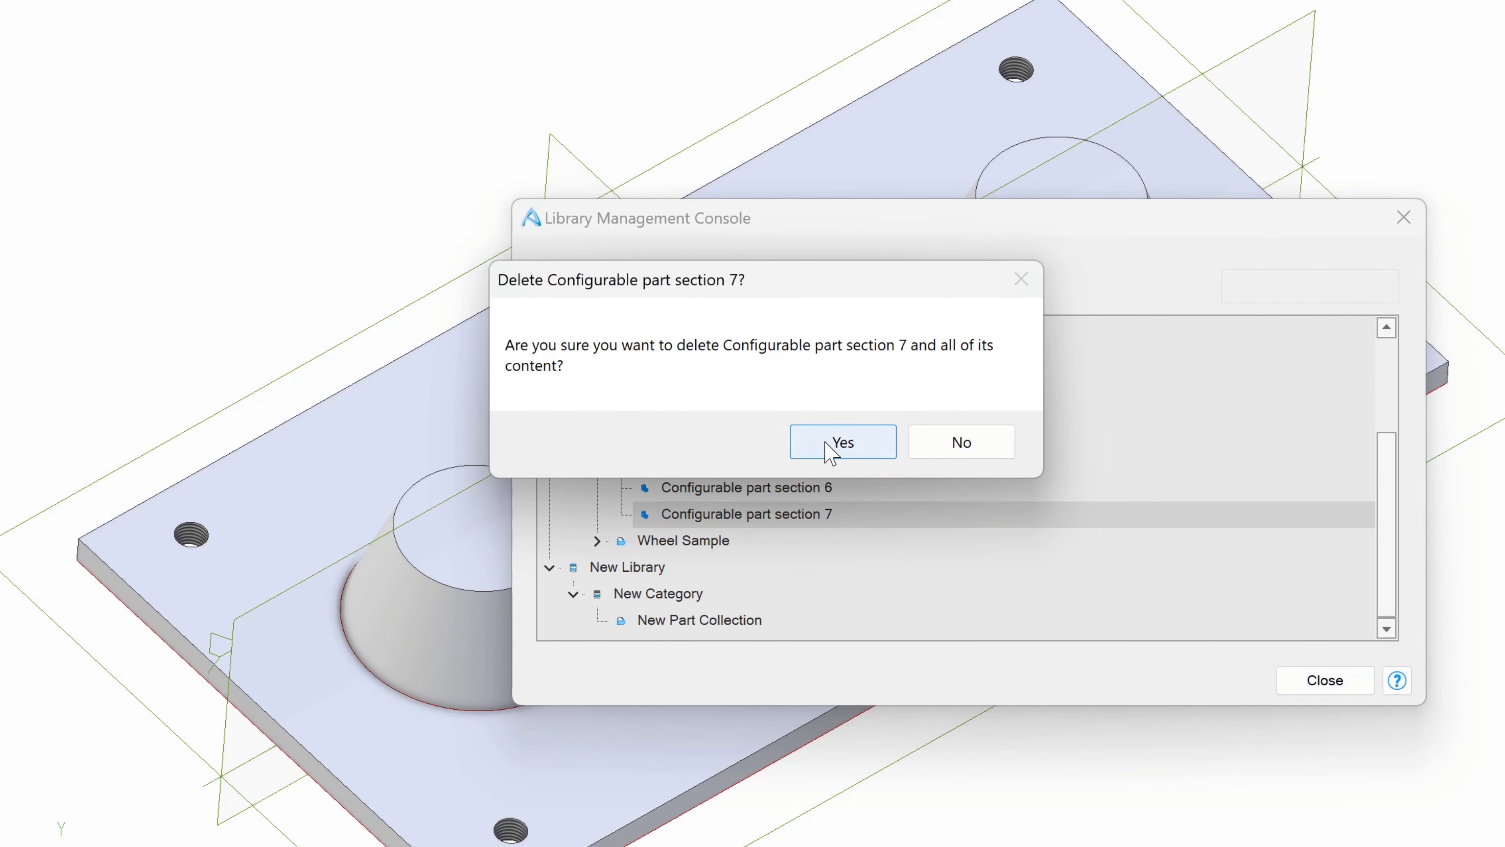
{"action": "left_click", "coordinate": [835, 442]}
Step: Delete Configurable part section 6 from the Sample Parts collection
{"action": "scroll", "coordinate": [770, 498], "scroll_direction": "down", "scroll_amount": 1}
{"action": "left_click", "coordinate": [767, 514]}
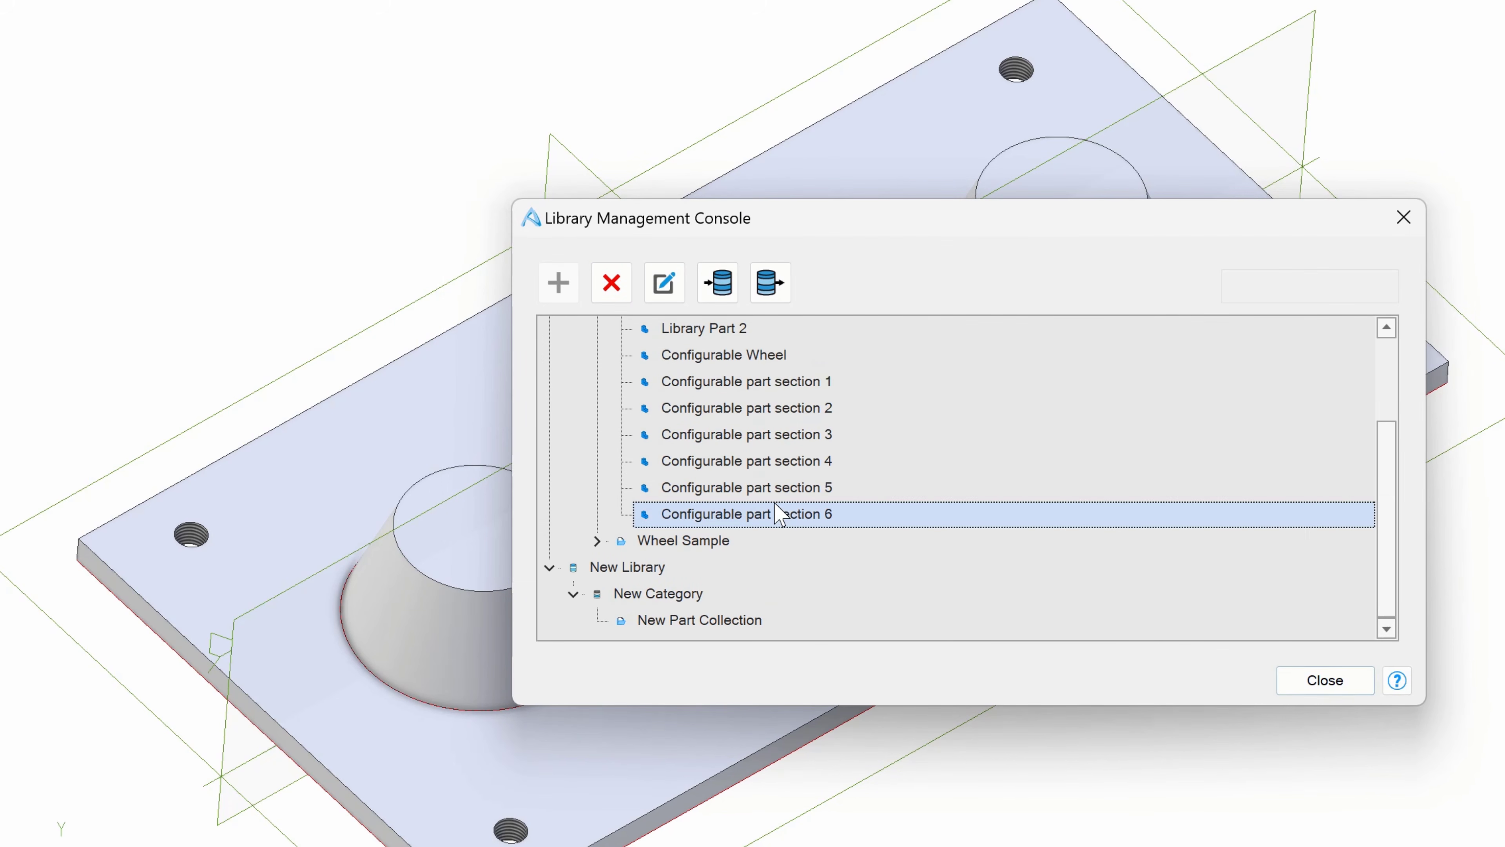
{"action": "left_click", "coordinate": [611, 283]}
{"action": "left_click", "coordinate": [844, 444]}
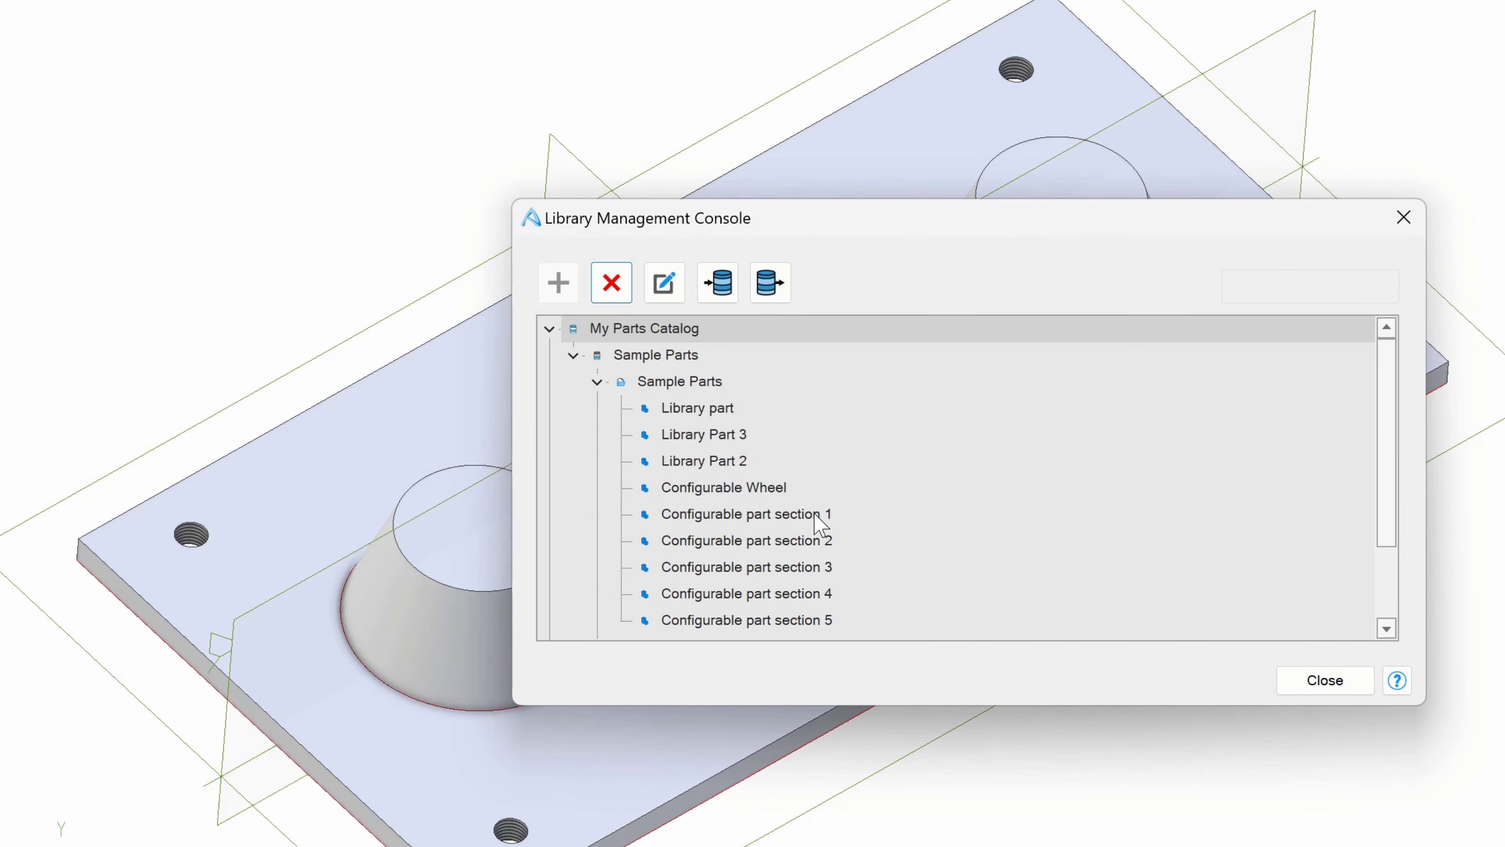
Step: Delete Configurable part section 5 from the Sample Parts collection
{"action": "scroll", "coordinate": [782, 521], "scroll_direction": "down", "scroll_amount": 3}
{"action": "left_click", "coordinate": [783, 514]}
{"action": "left_click", "coordinate": [609, 296]}
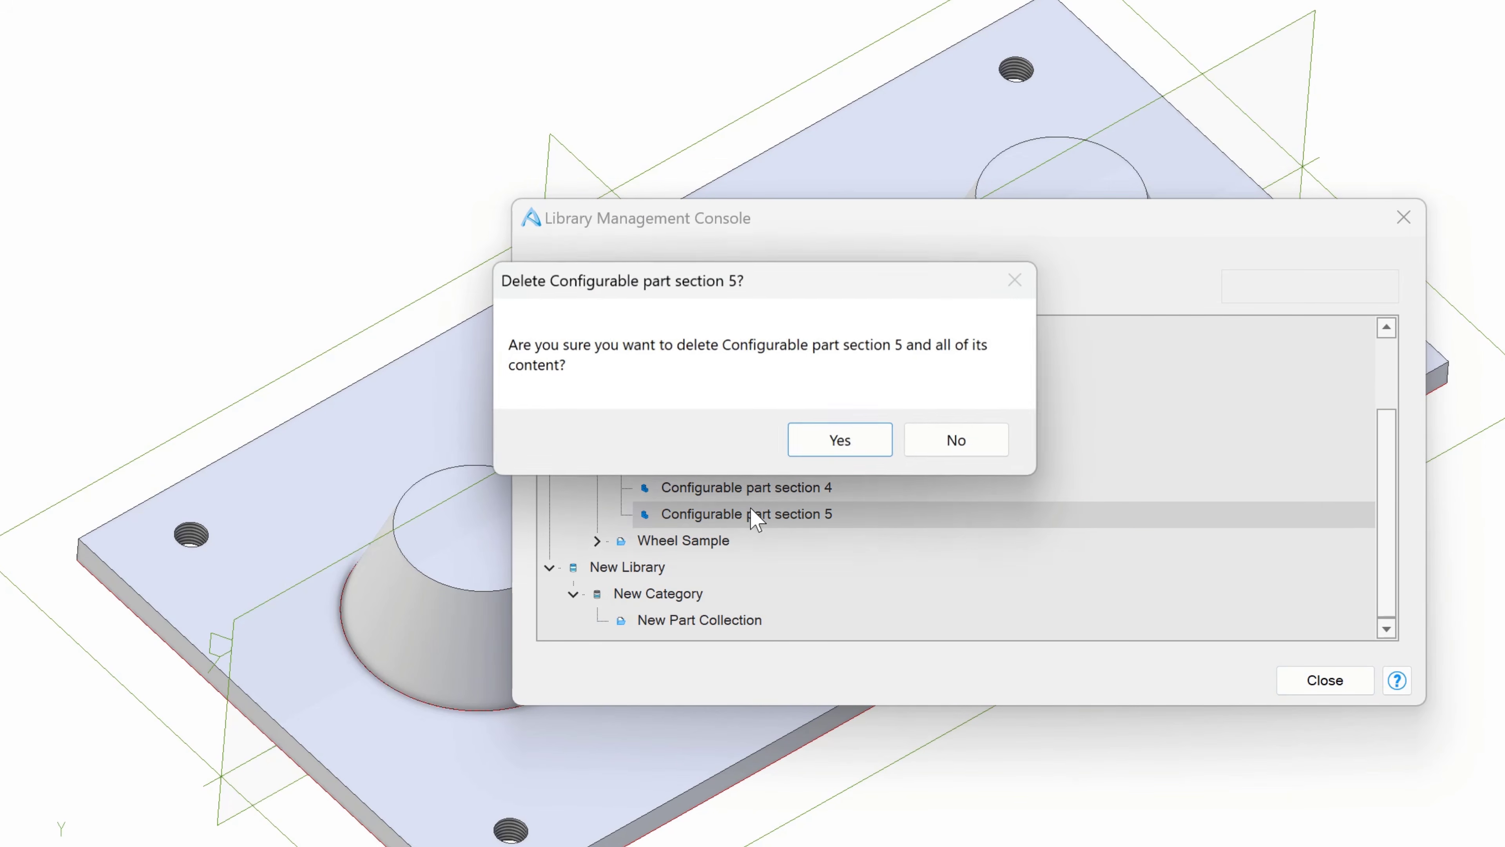
{"action": "left_click", "coordinate": [837, 447]}
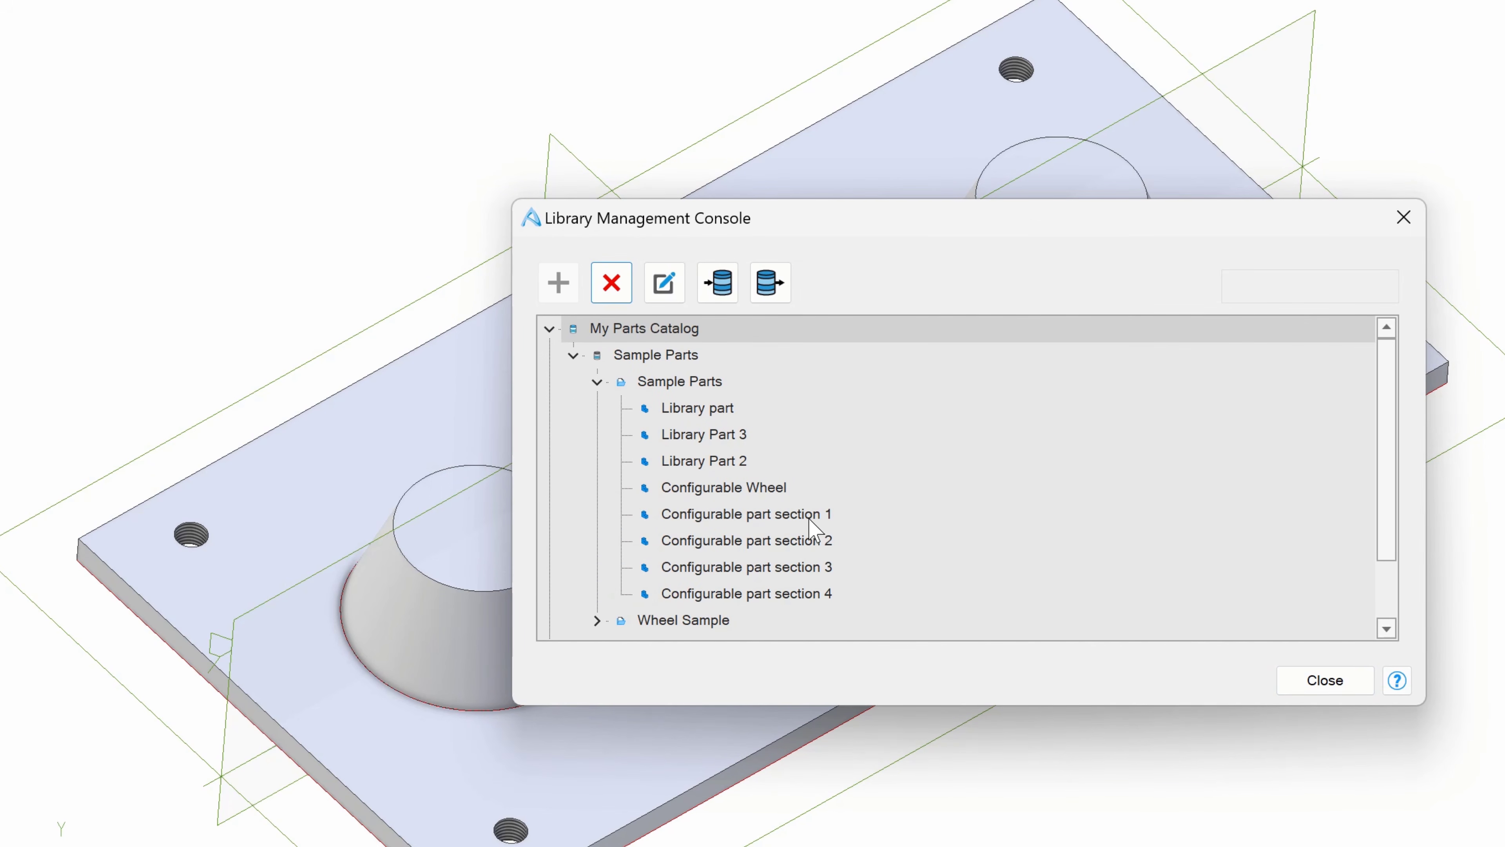
Step: Open Configurable part section 4 for editing, review its included parameters and input types, and finish with the current settings
{"action": "left_click", "coordinate": [794, 593]}
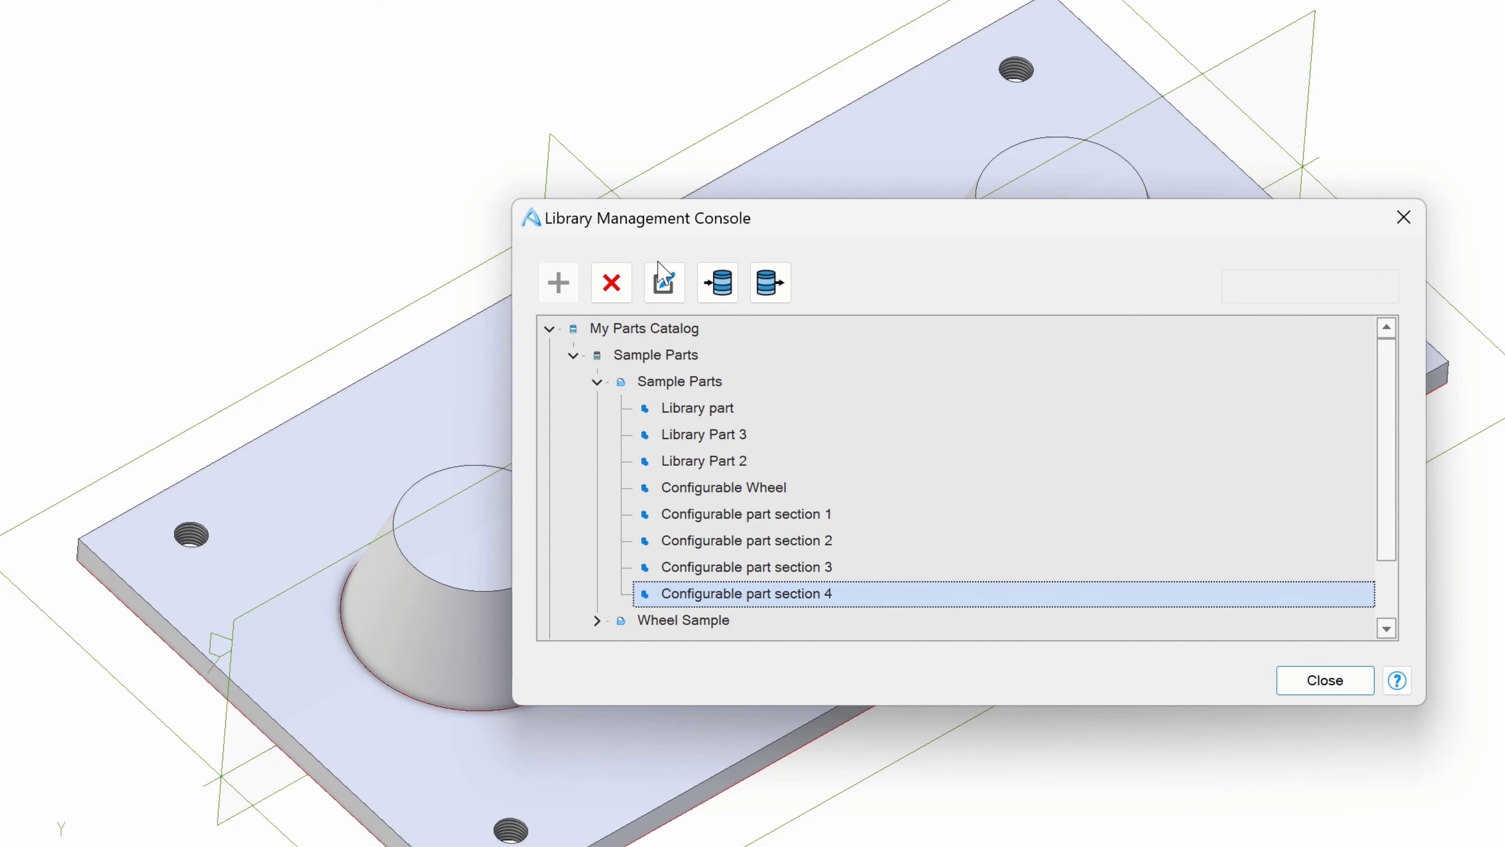
{"action": "left_click", "coordinate": [664, 282]}
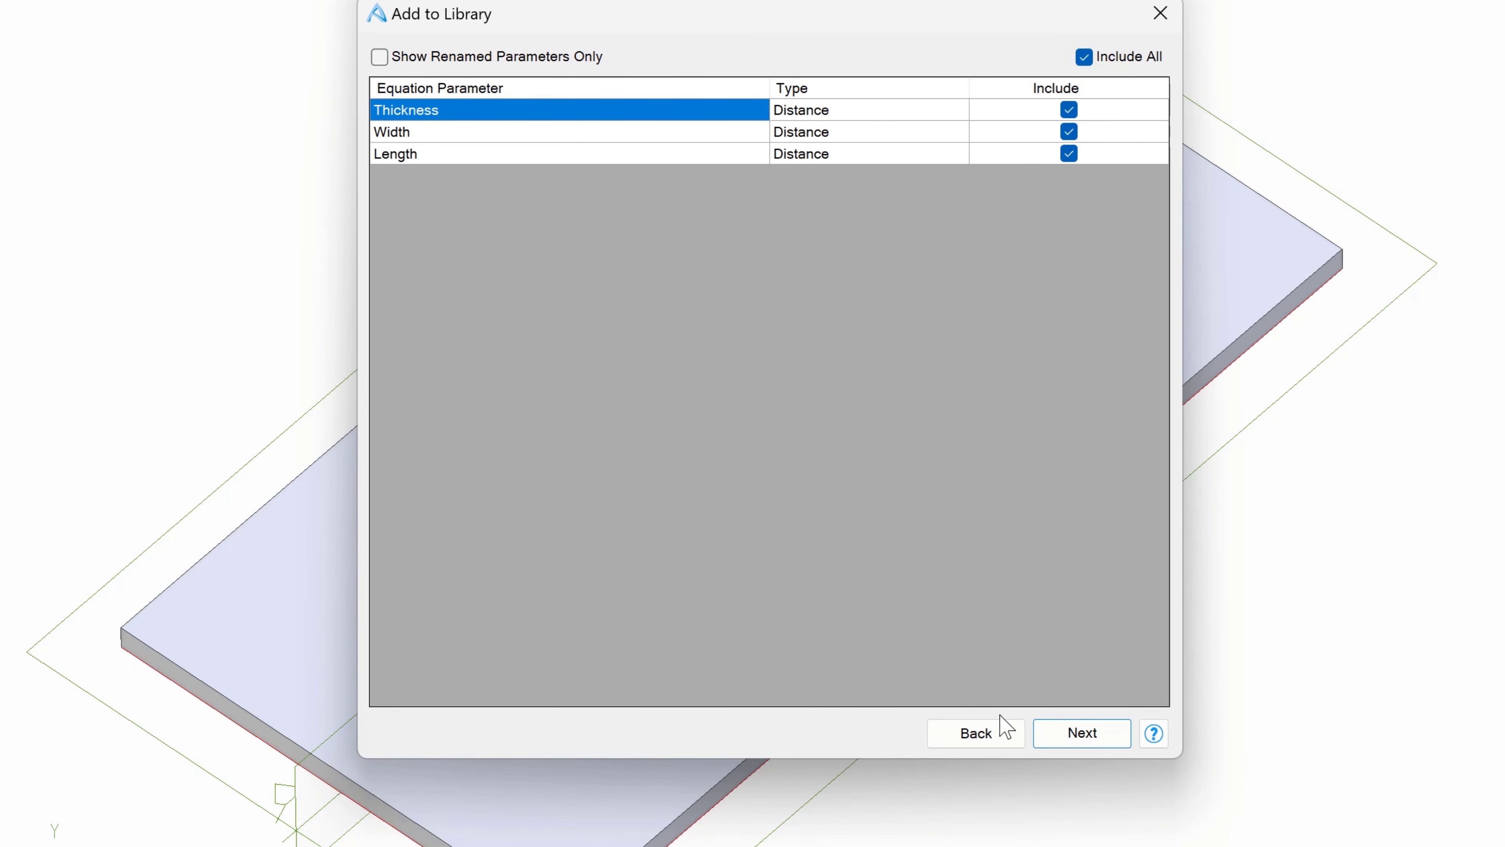
{"action": "left_click", "coordinate": [1076, 742]}
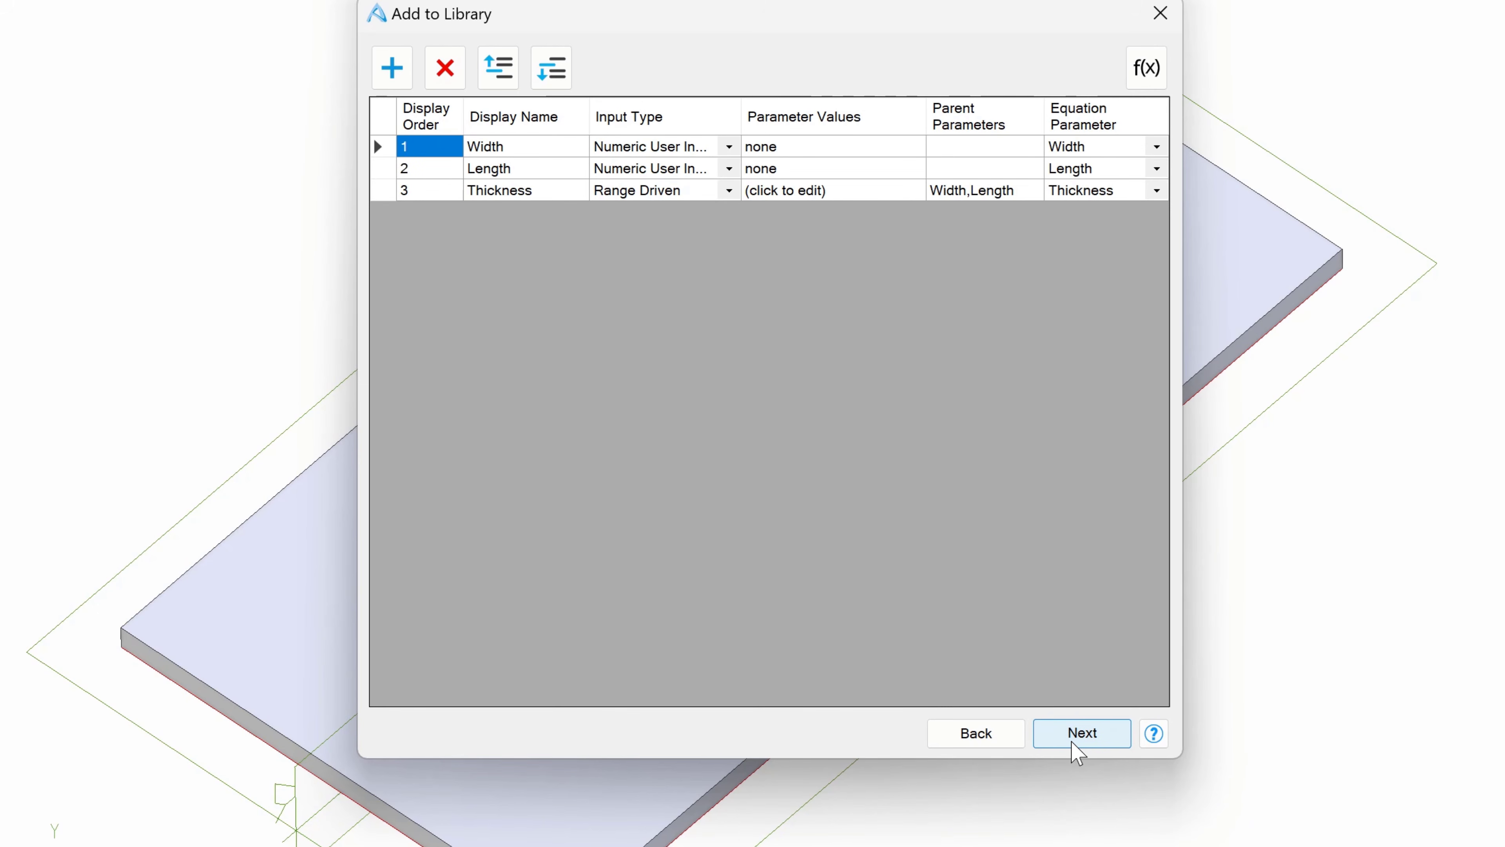
{"action": "left_click", "coordinate": [1073, 743]}
{"action": "left_click", "coordinate": [1074, 744]}
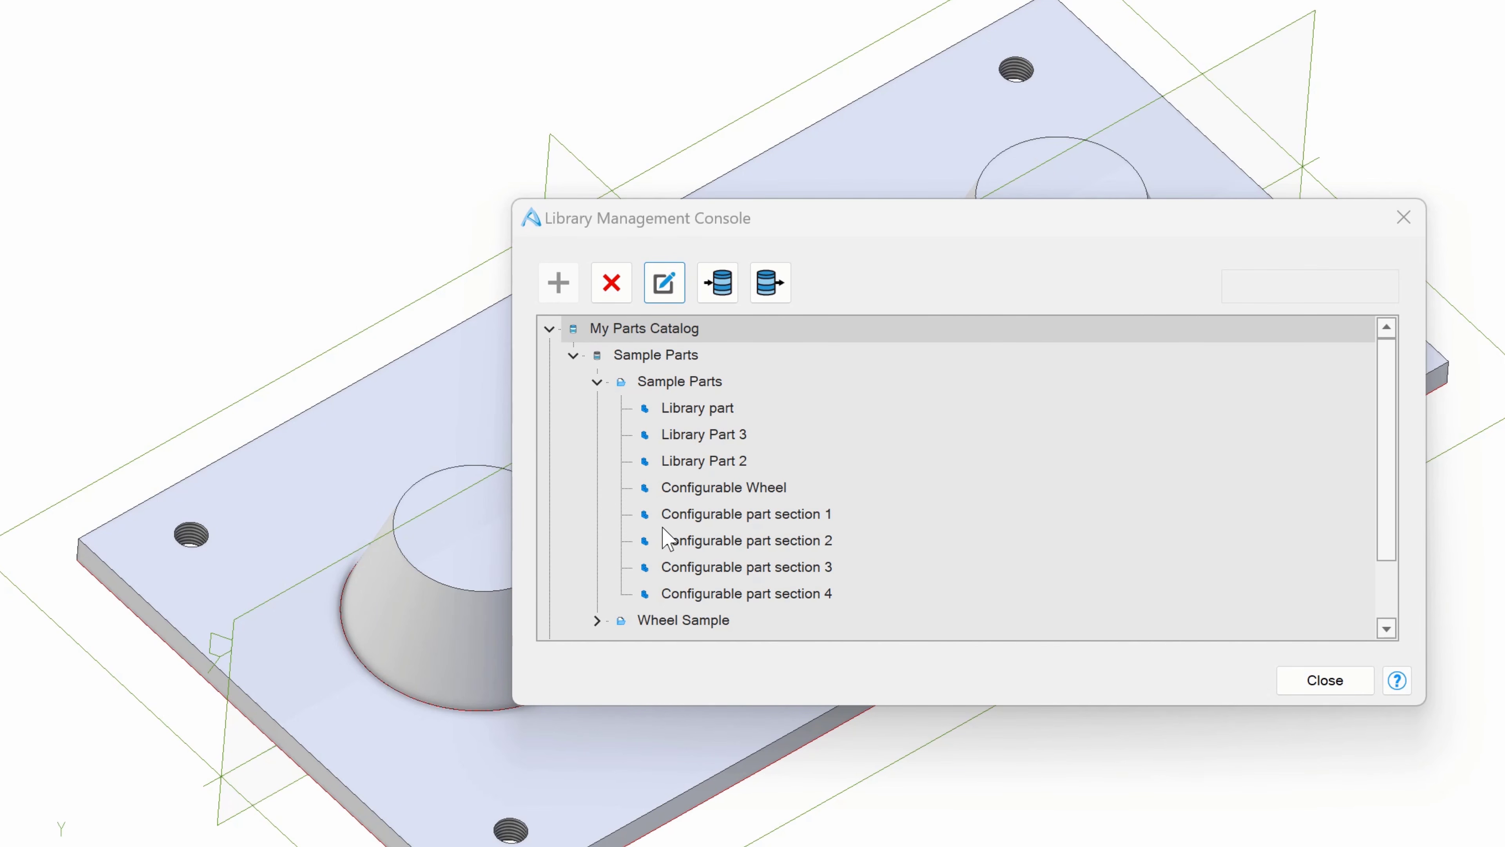
Step: Move Configurable part section 4 from the Sample Parts collection to New Part Collection under New Category in New Library
{"action": "left_click", "coordinate": [764, 594]}
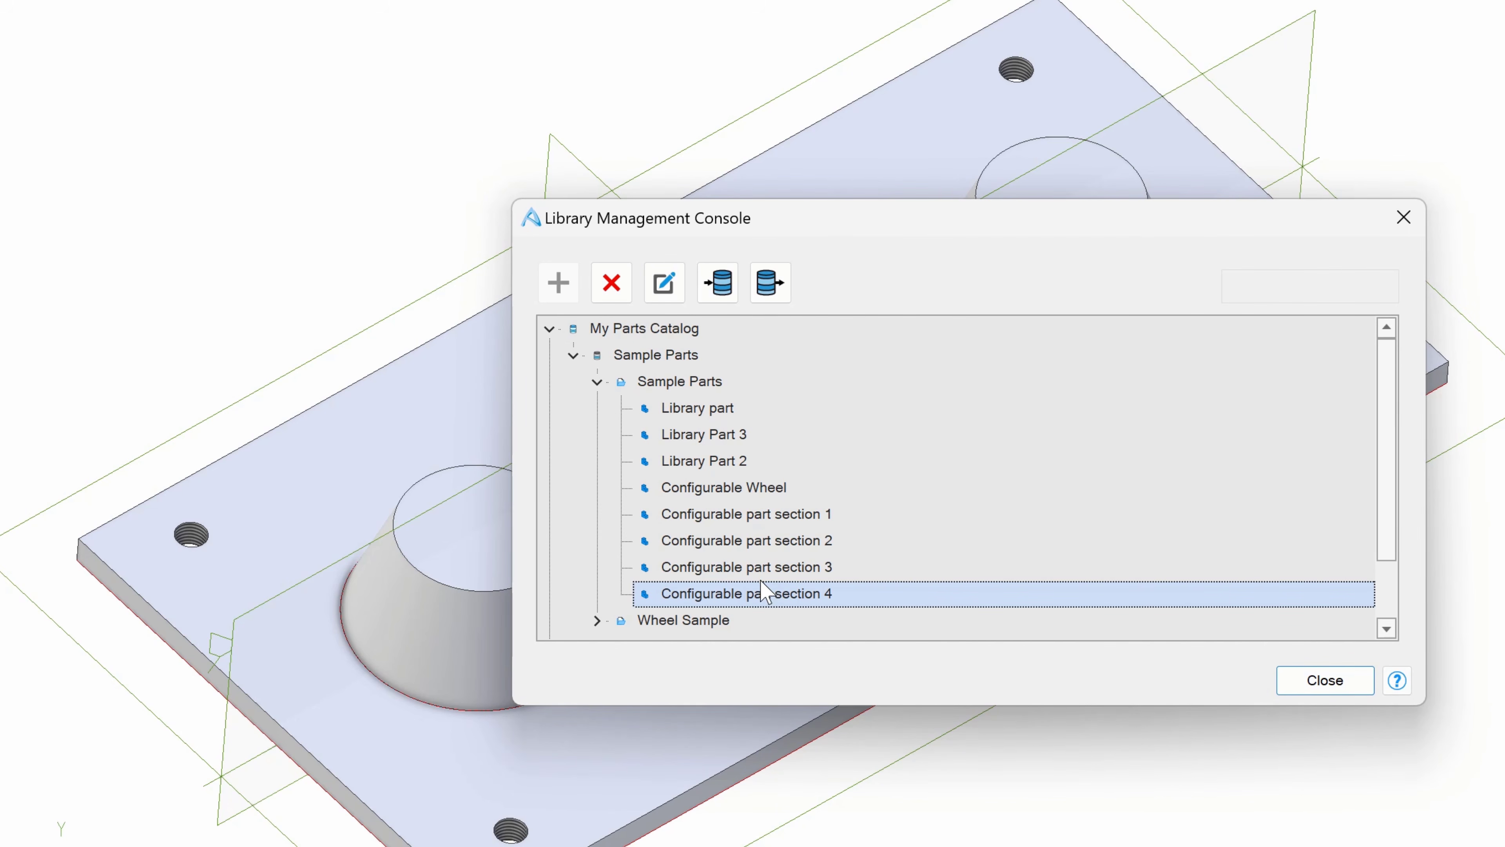
{"action": "left_click", "coordinate": [663, 283]}
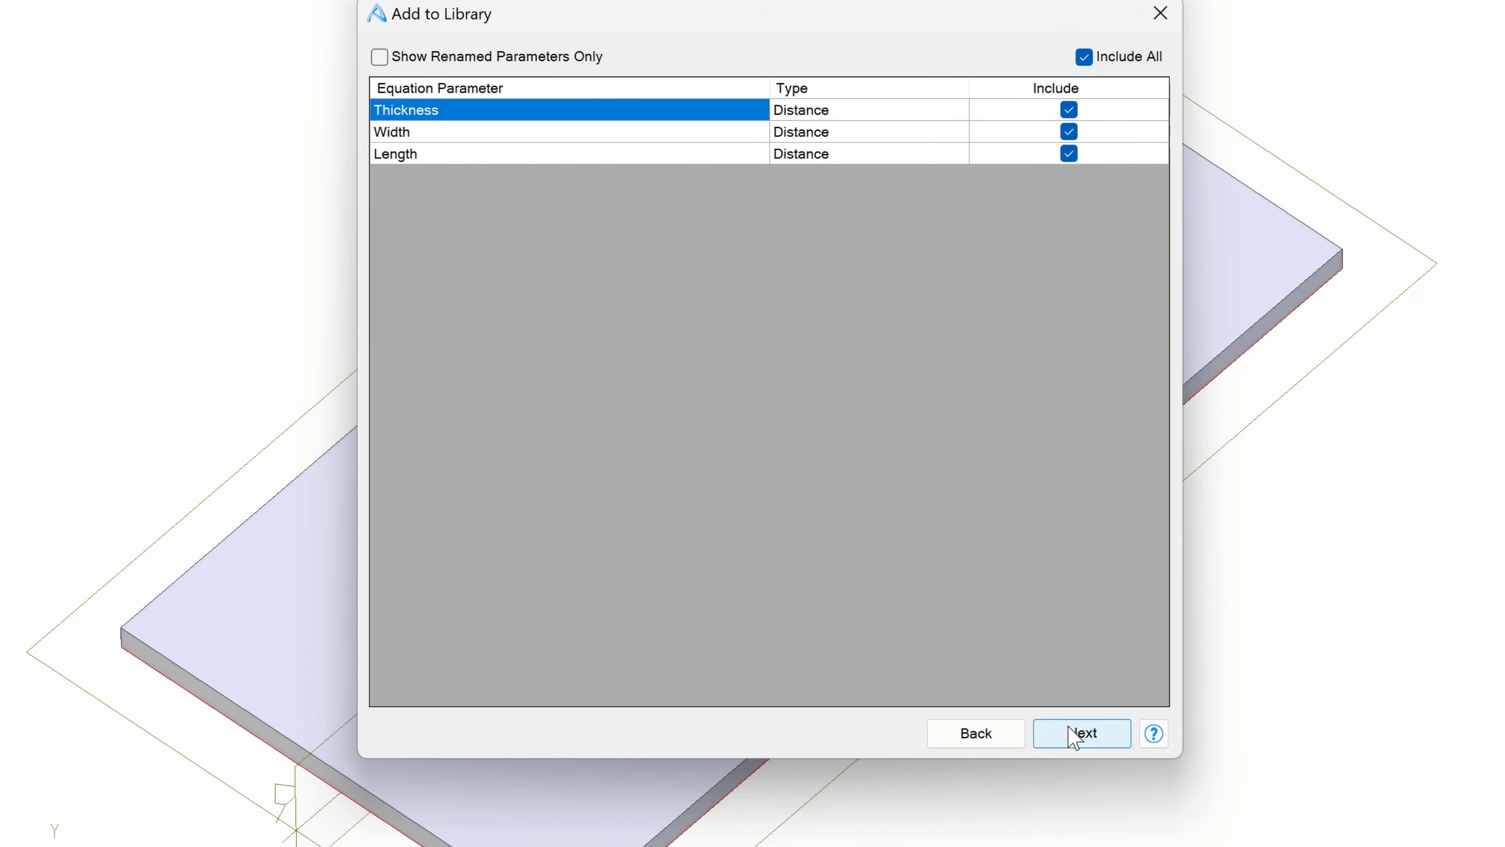
{"action": "left_click", "coordinate": [1075, 736]}
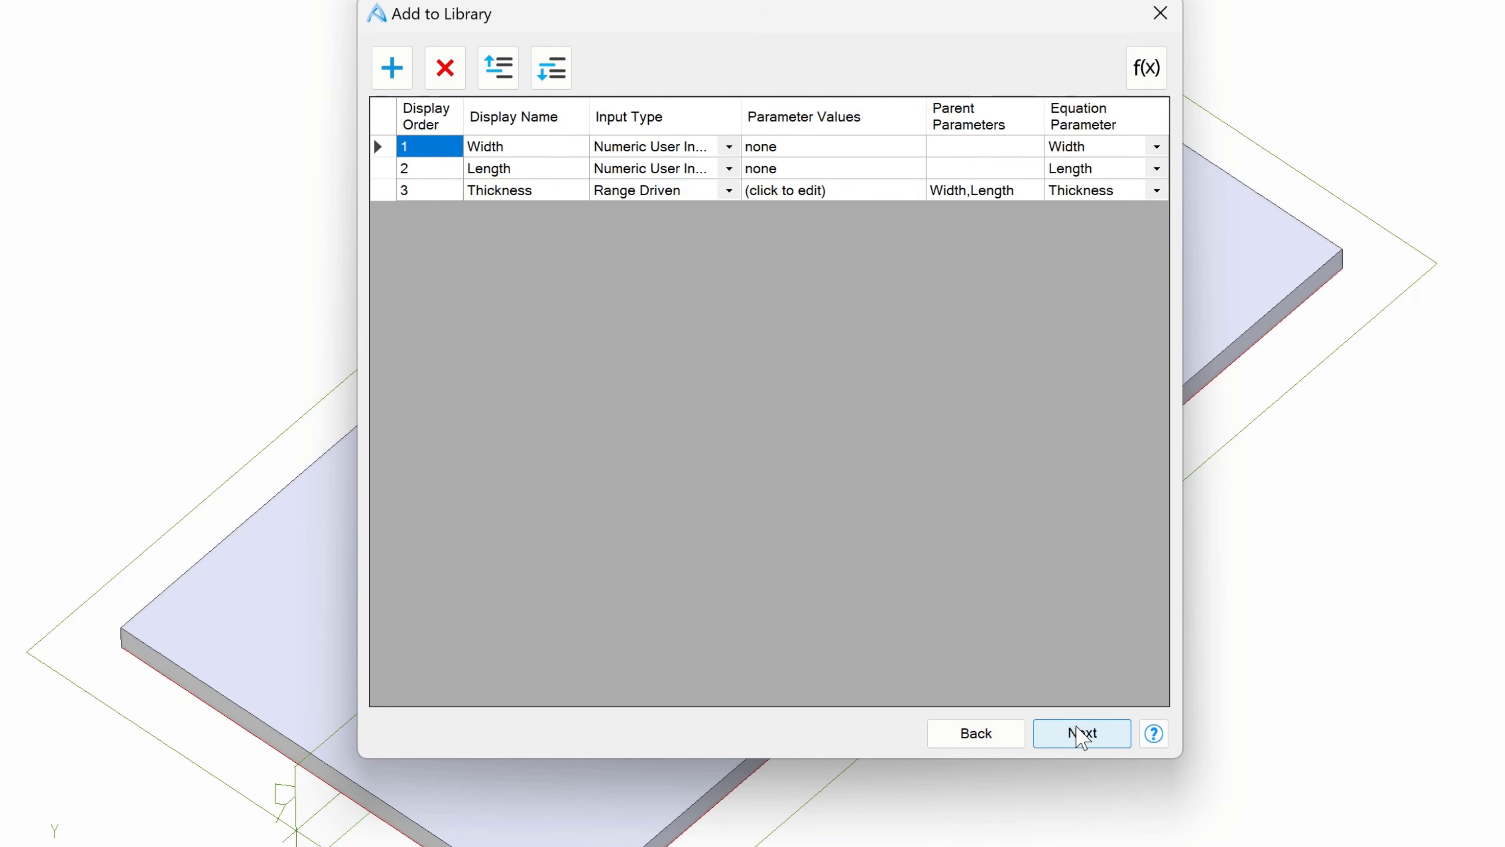
{"action": "left_click", "coordinate": [1076, 734]}
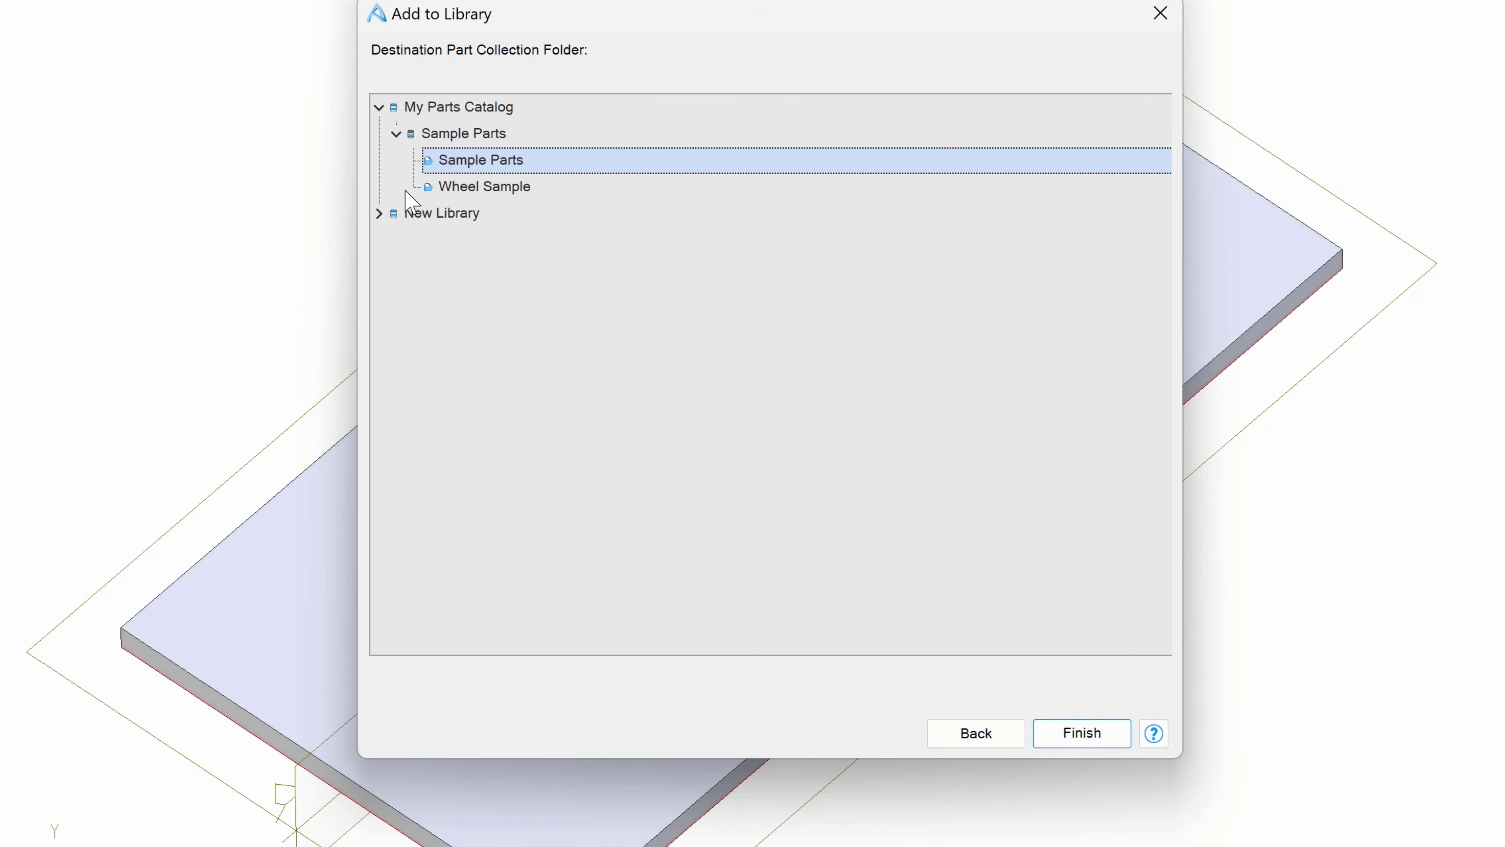
{"action": "left_click", "coordinate": [380, 213]}
{"action": "left_click", "coordinate": [395, 240]}
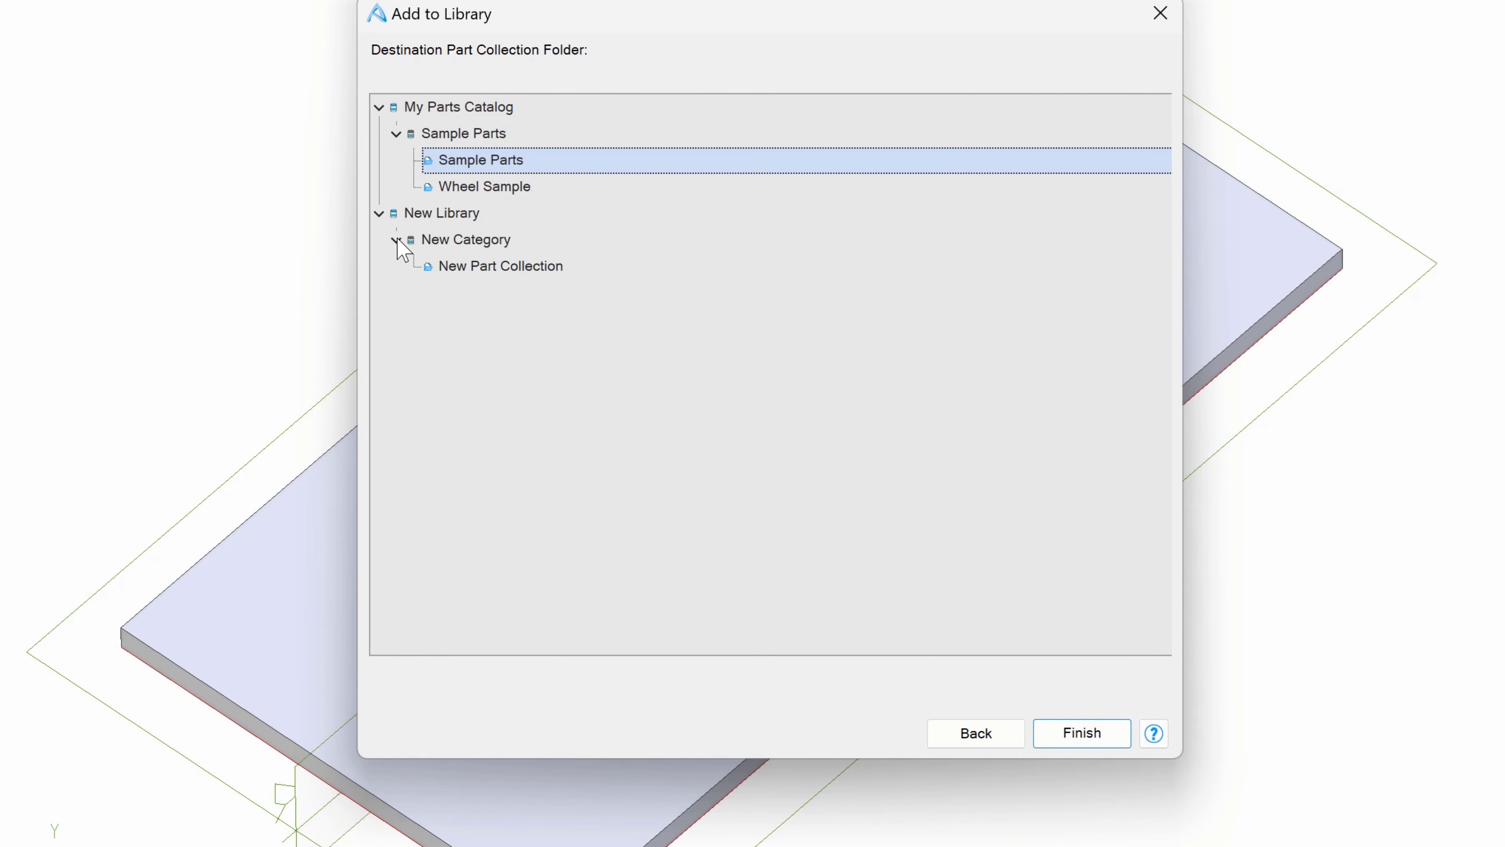
{"action": "left_click", "coordinate": [454, 268]}
{"action": "left_click", "coordinate": [1078, 735]}
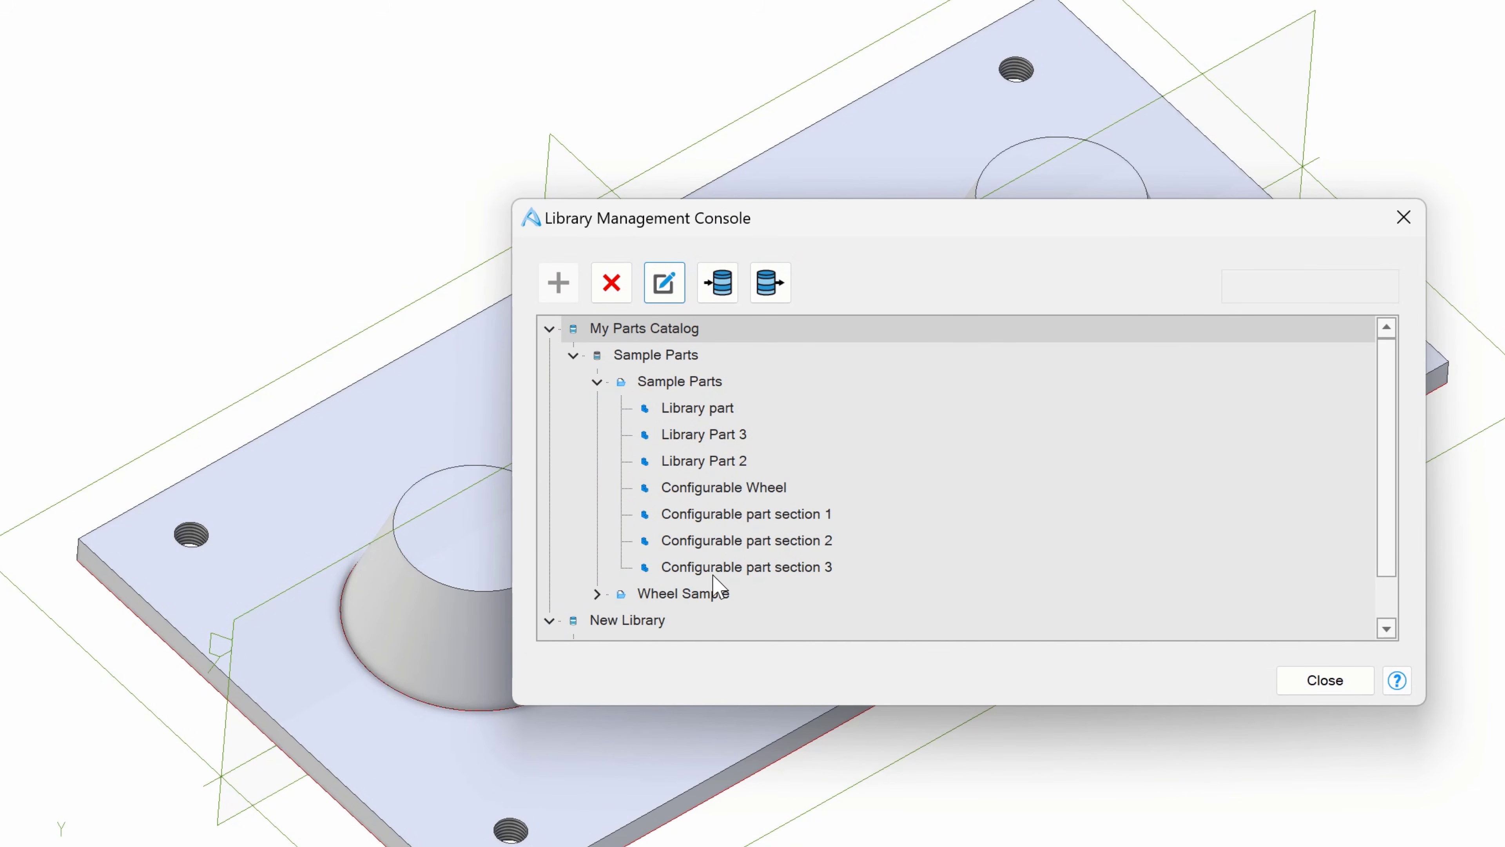
{"action": "scroll", "coordinate": [797, 575], "scroll_direction": "down", "scroll_amount": 1}
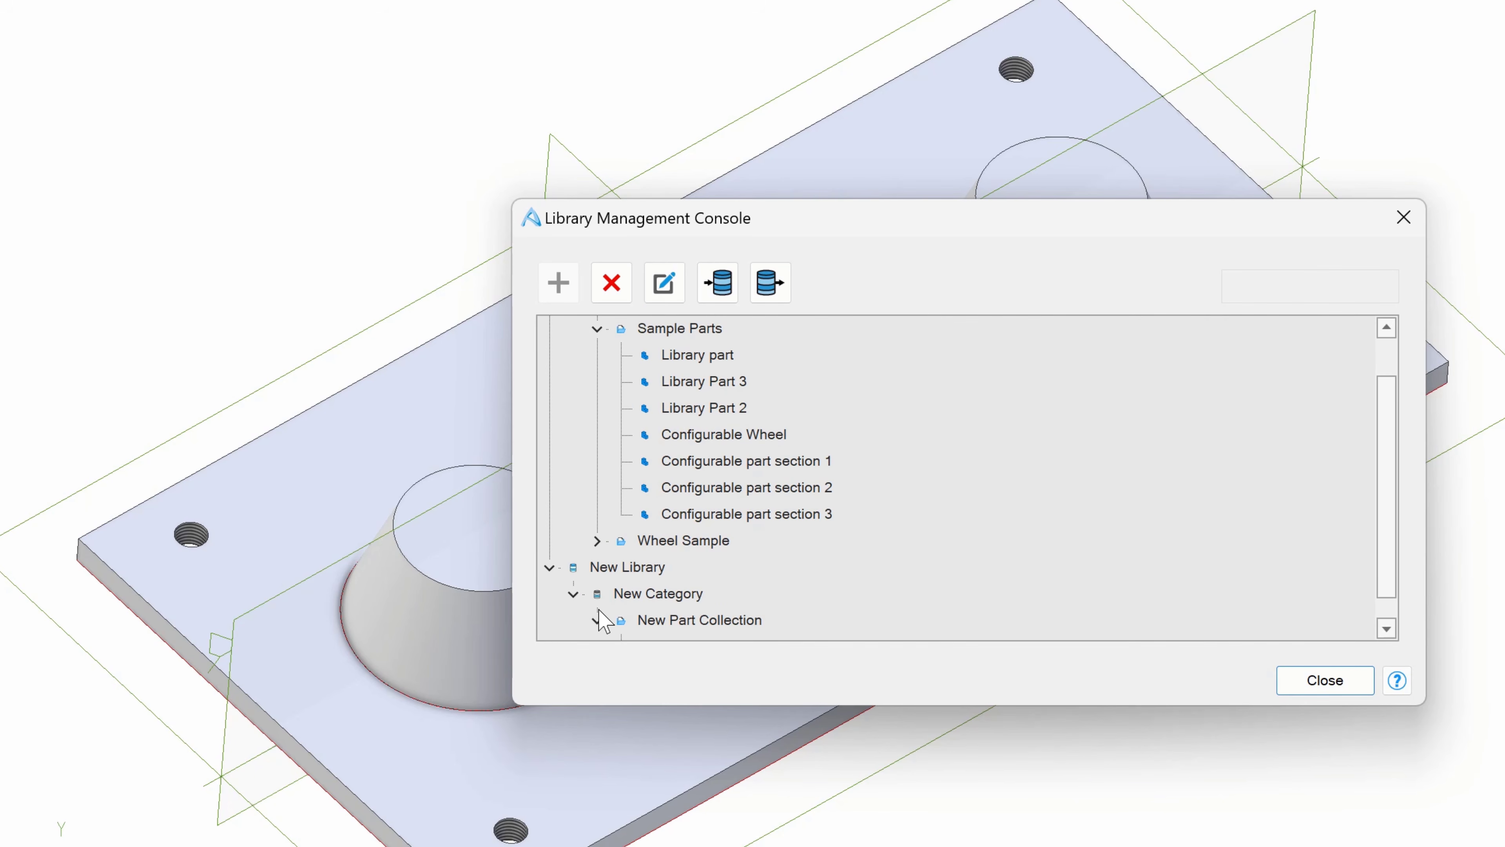
{"action": "scroll", "coordinate": [711, 536], "scroll_direction": "down", "scroll_amount": 1}
{"action": "left_click", "coordinate": [705, 627]}
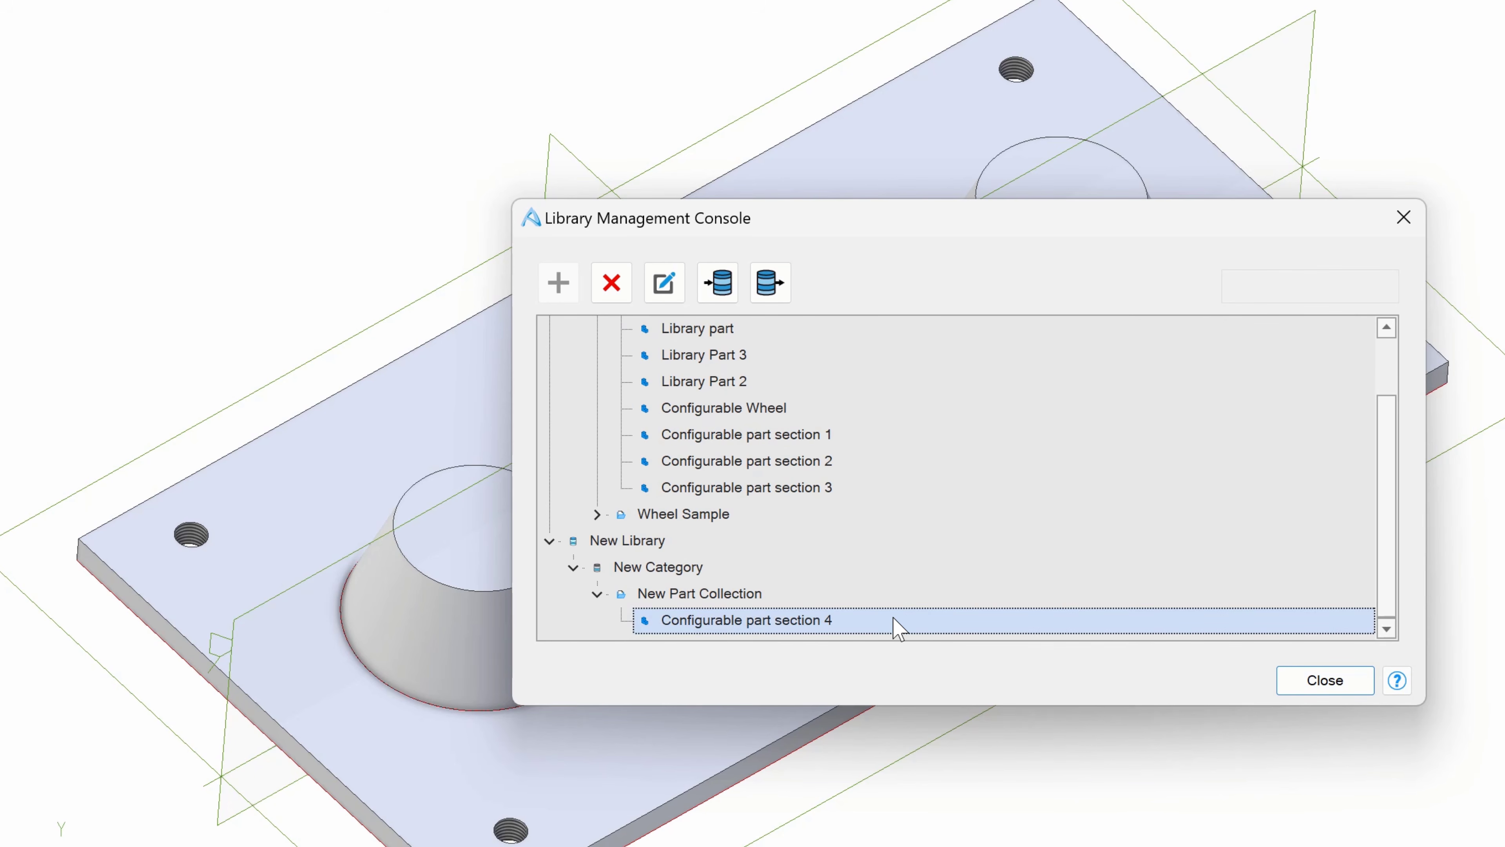
Step: Start exporting the whole My Parts Catalog library to an Alibre library file (*.AD_LIB)
{"action": "scroll", "coordinate": [737, 631], "scroll_direction": "up", "scroll_amount": 1}
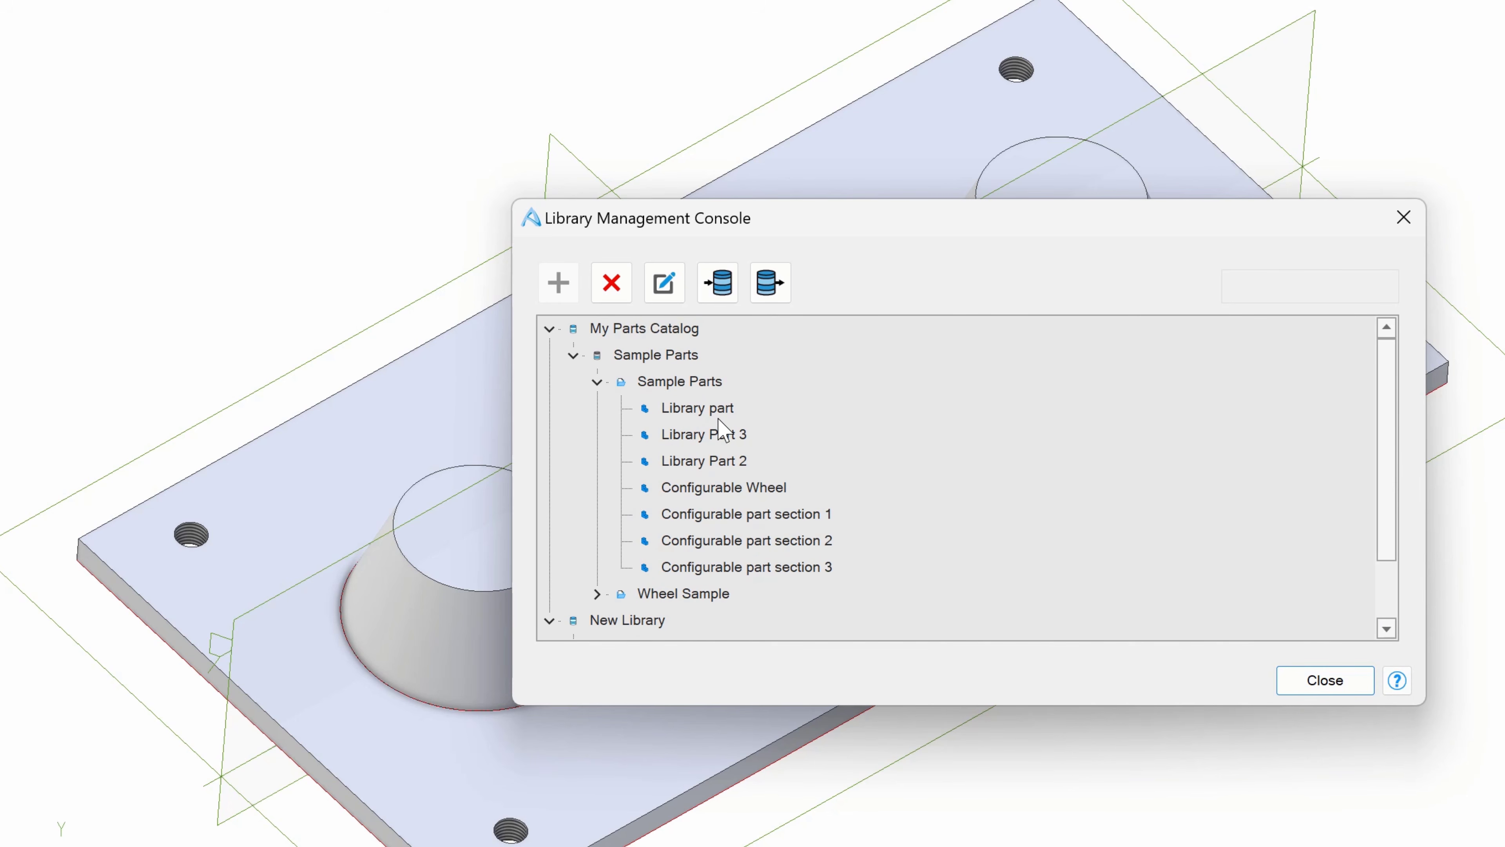
{"action": "left_click", "coordinate": [719, 418]}
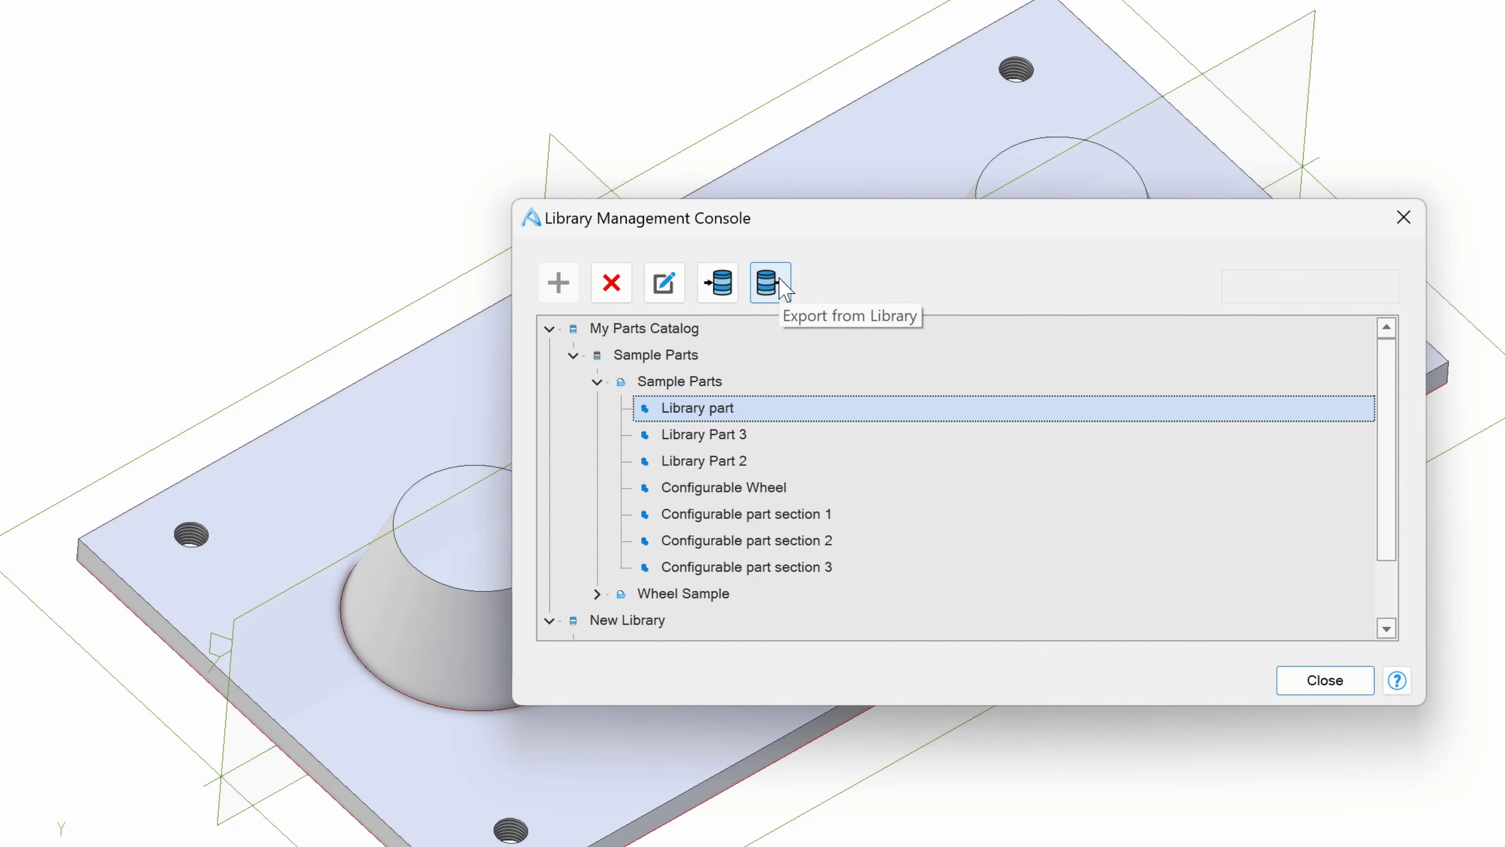
{"action": "left_click", "coordinate": [617, 327]}
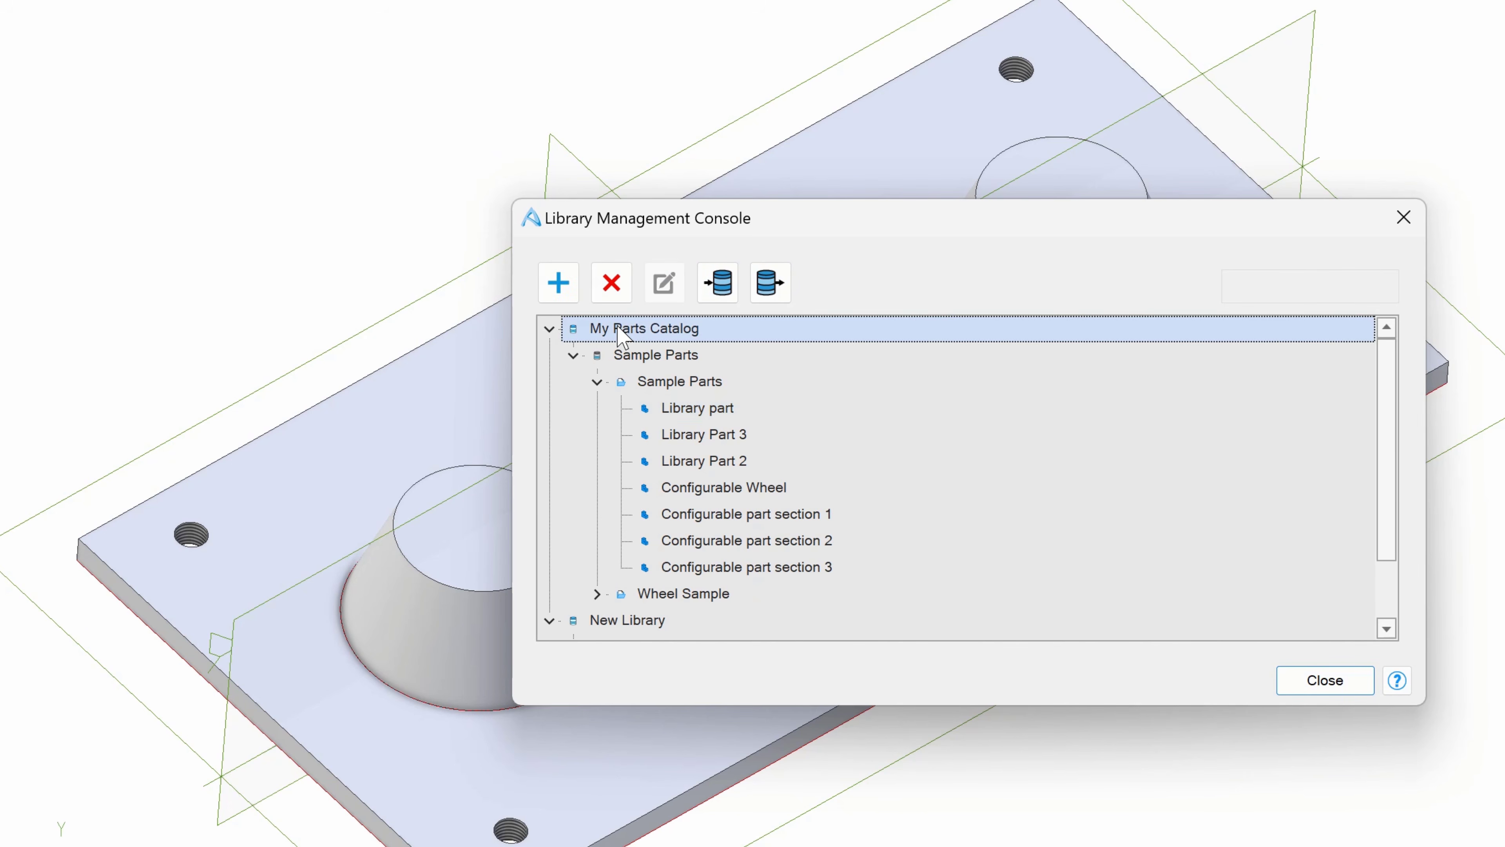
{"action": "left_click", "coordinate": [769, 291]}
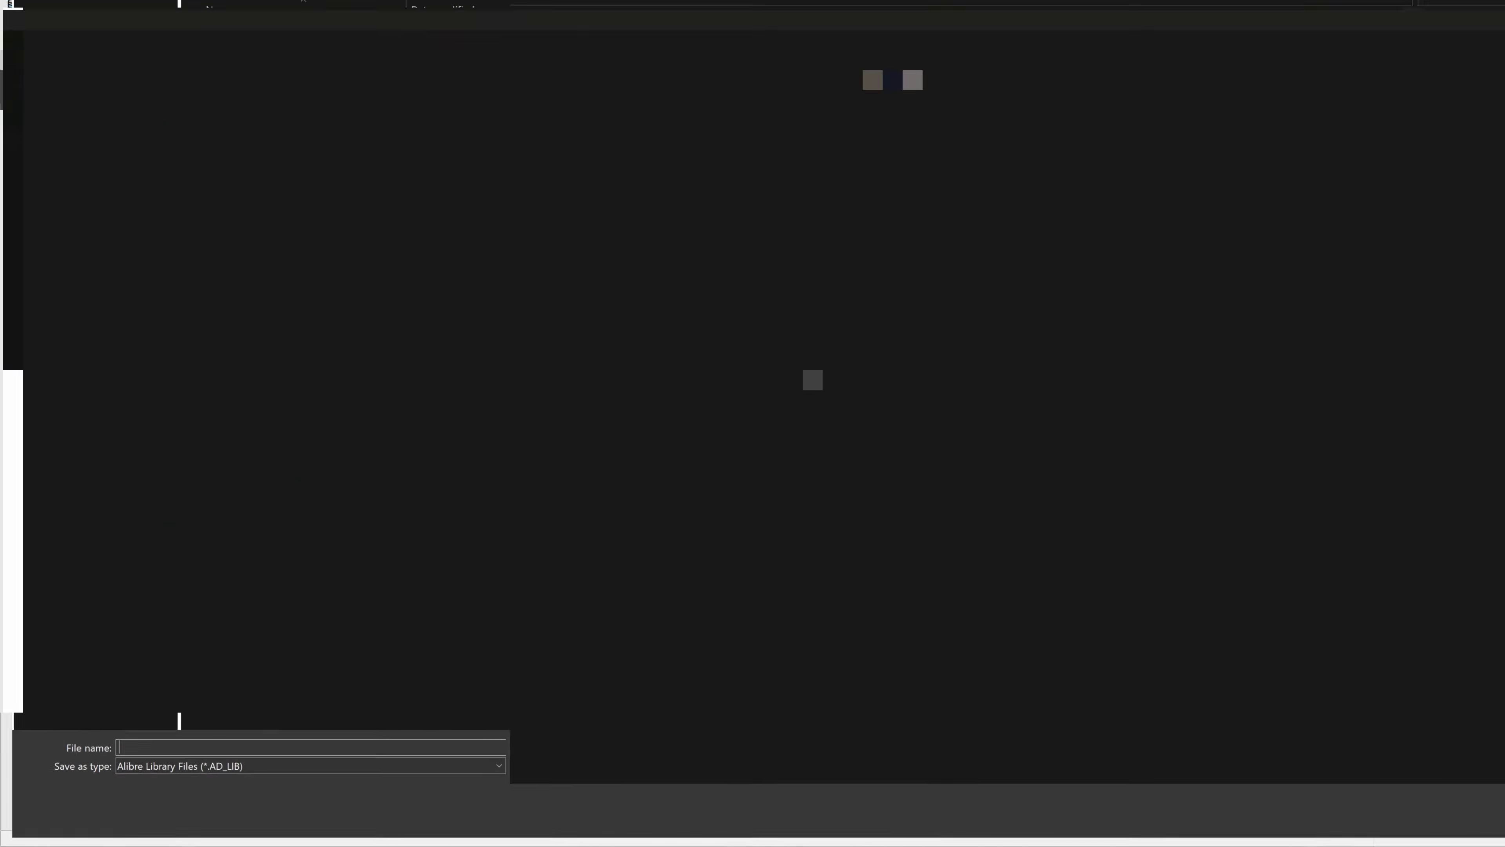